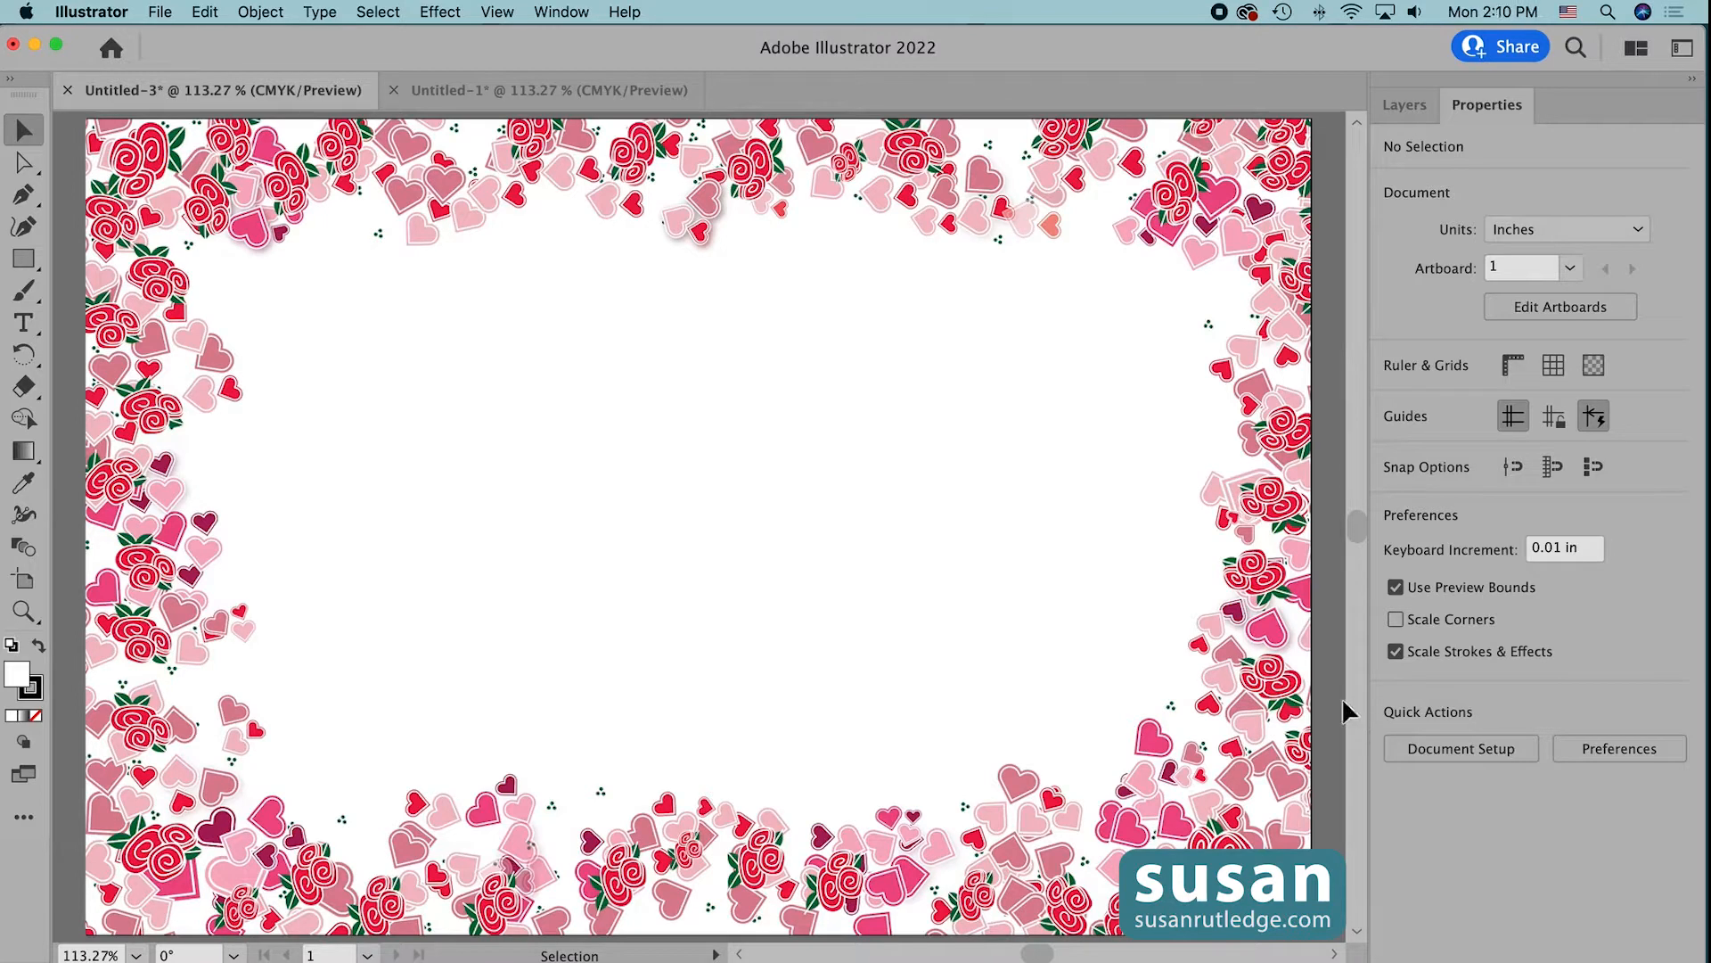
# - In the Untitled-1 document, show the Symbols panel and dock it with Layers and Properties
pyautogui.click(548, 92)
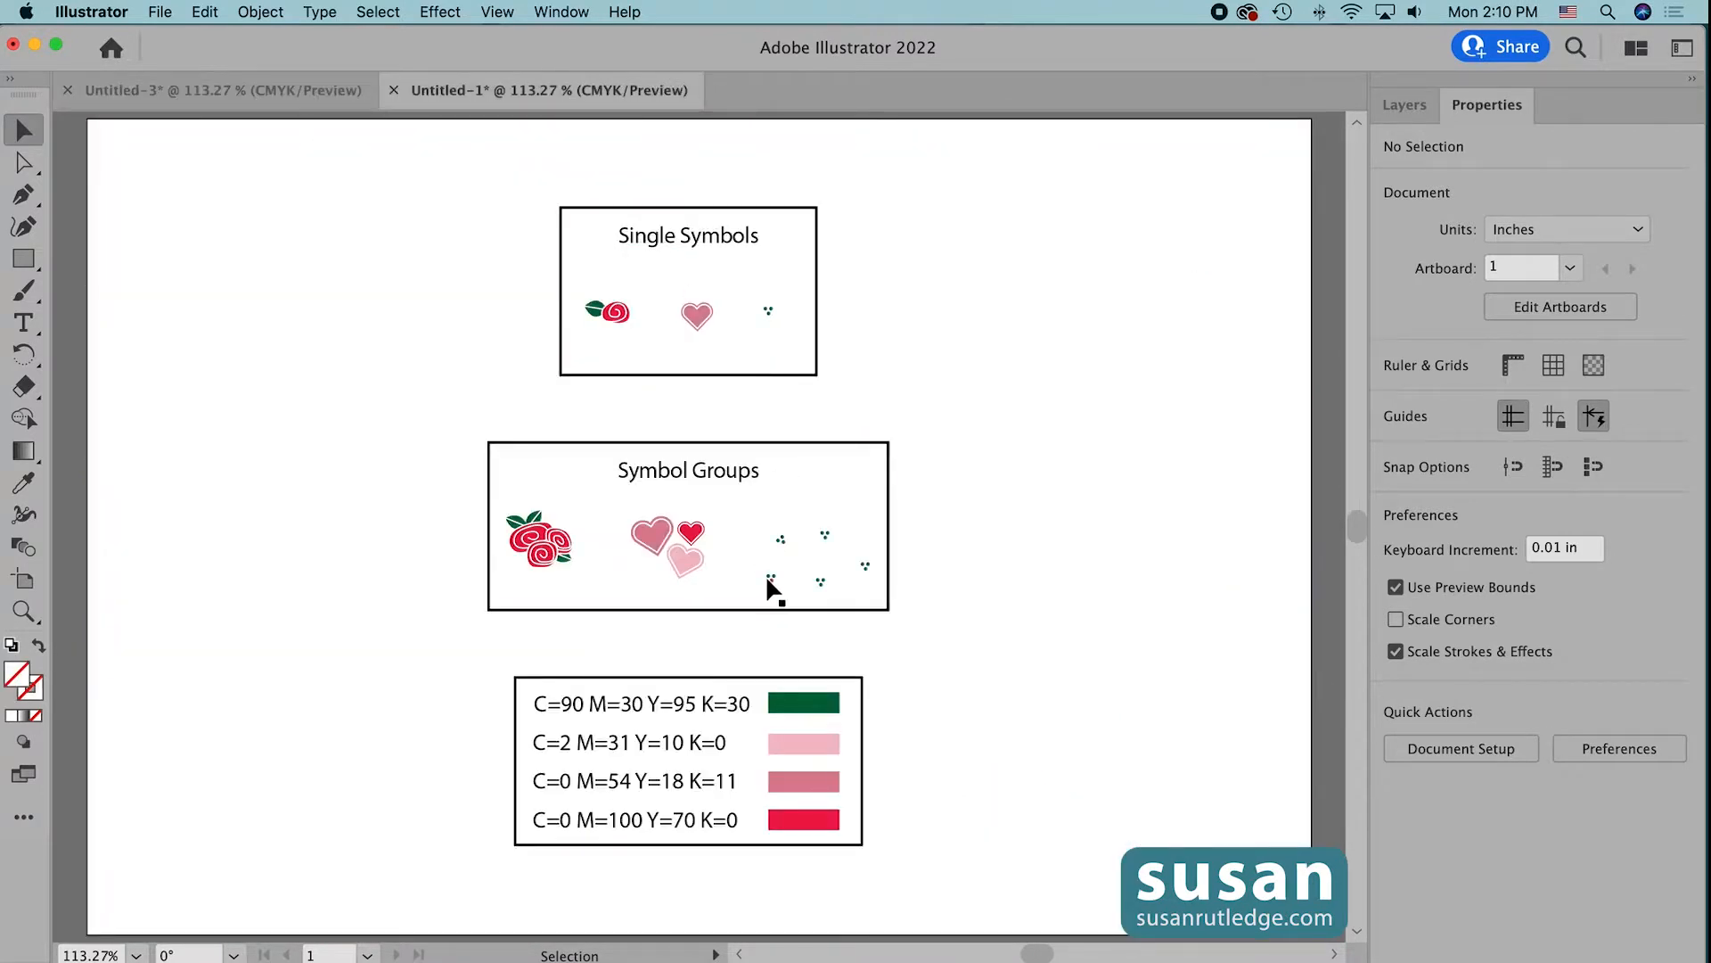
pyautogui.click(562, 12)
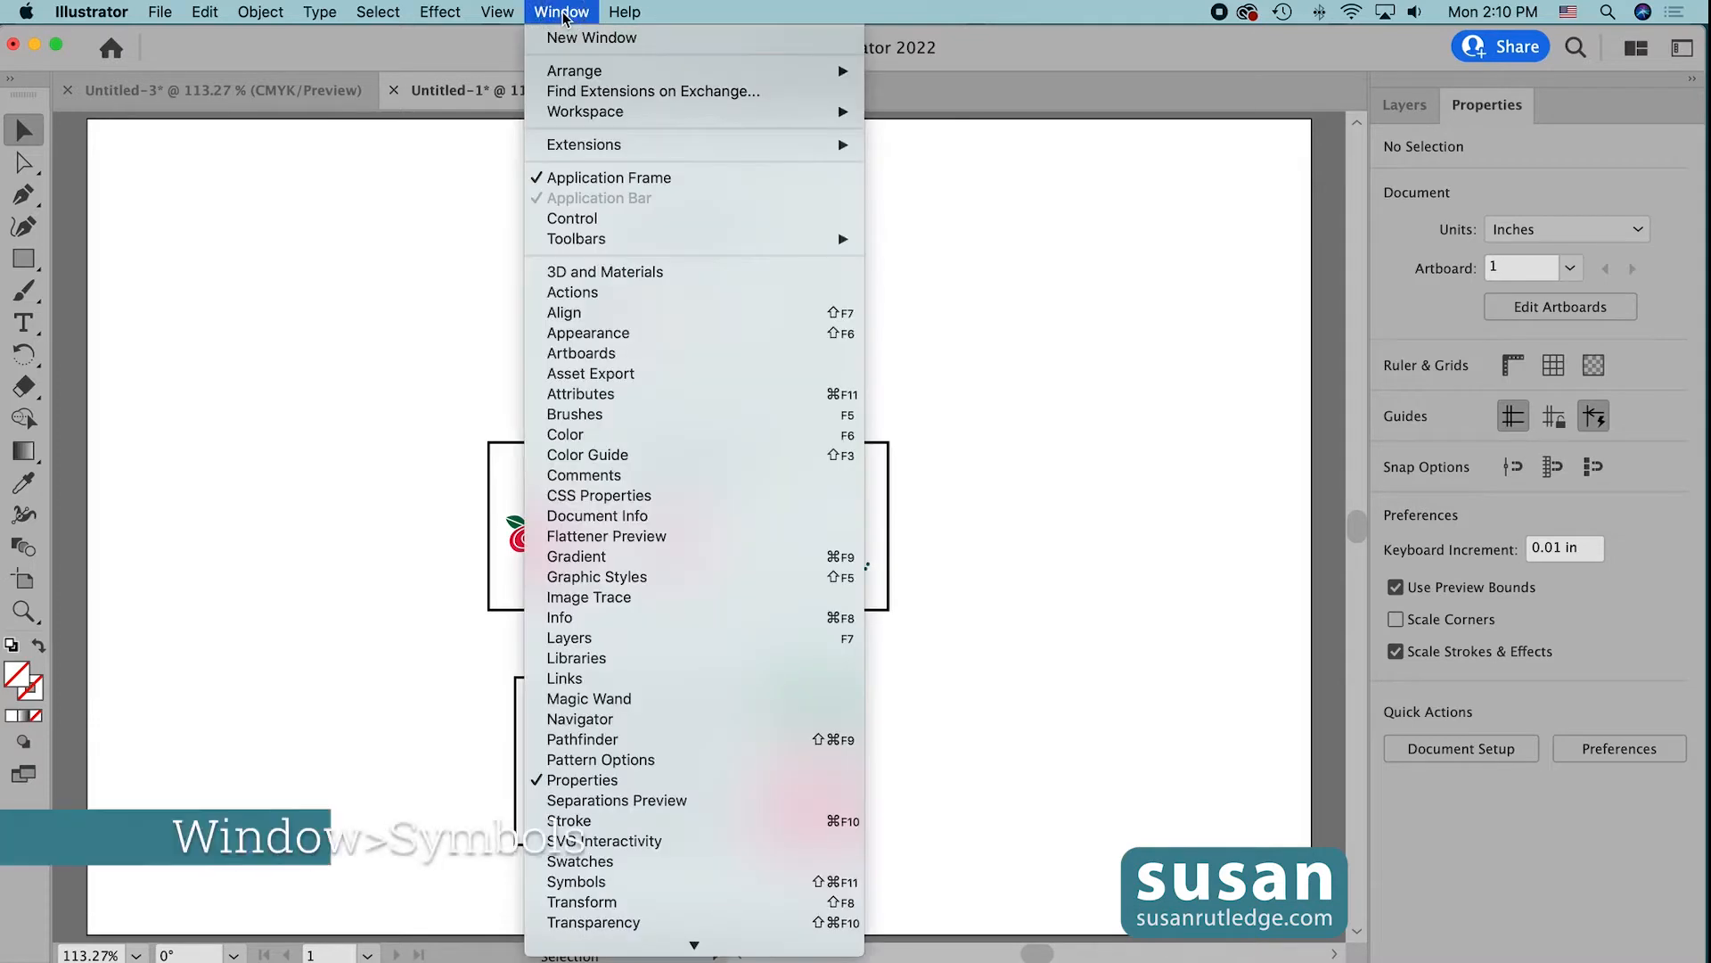
pyautogui.click(791, 882)
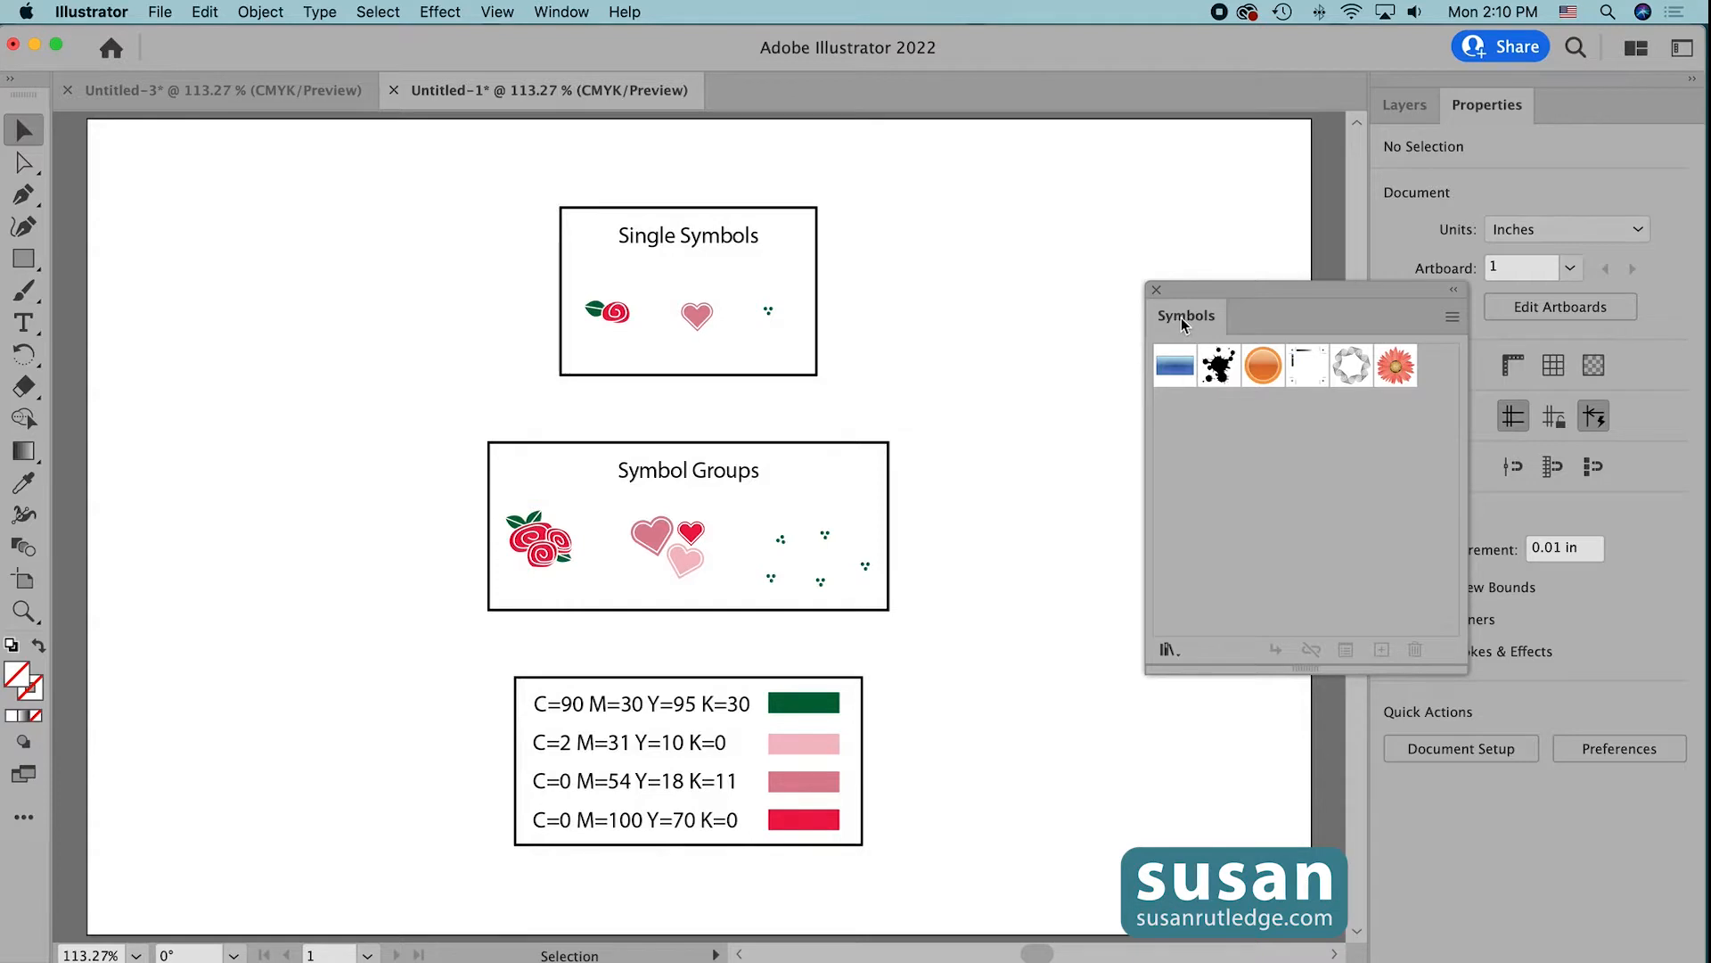
pyautogui.moveTo(1183, 323); pyautogui.dragTo(1572, 122)
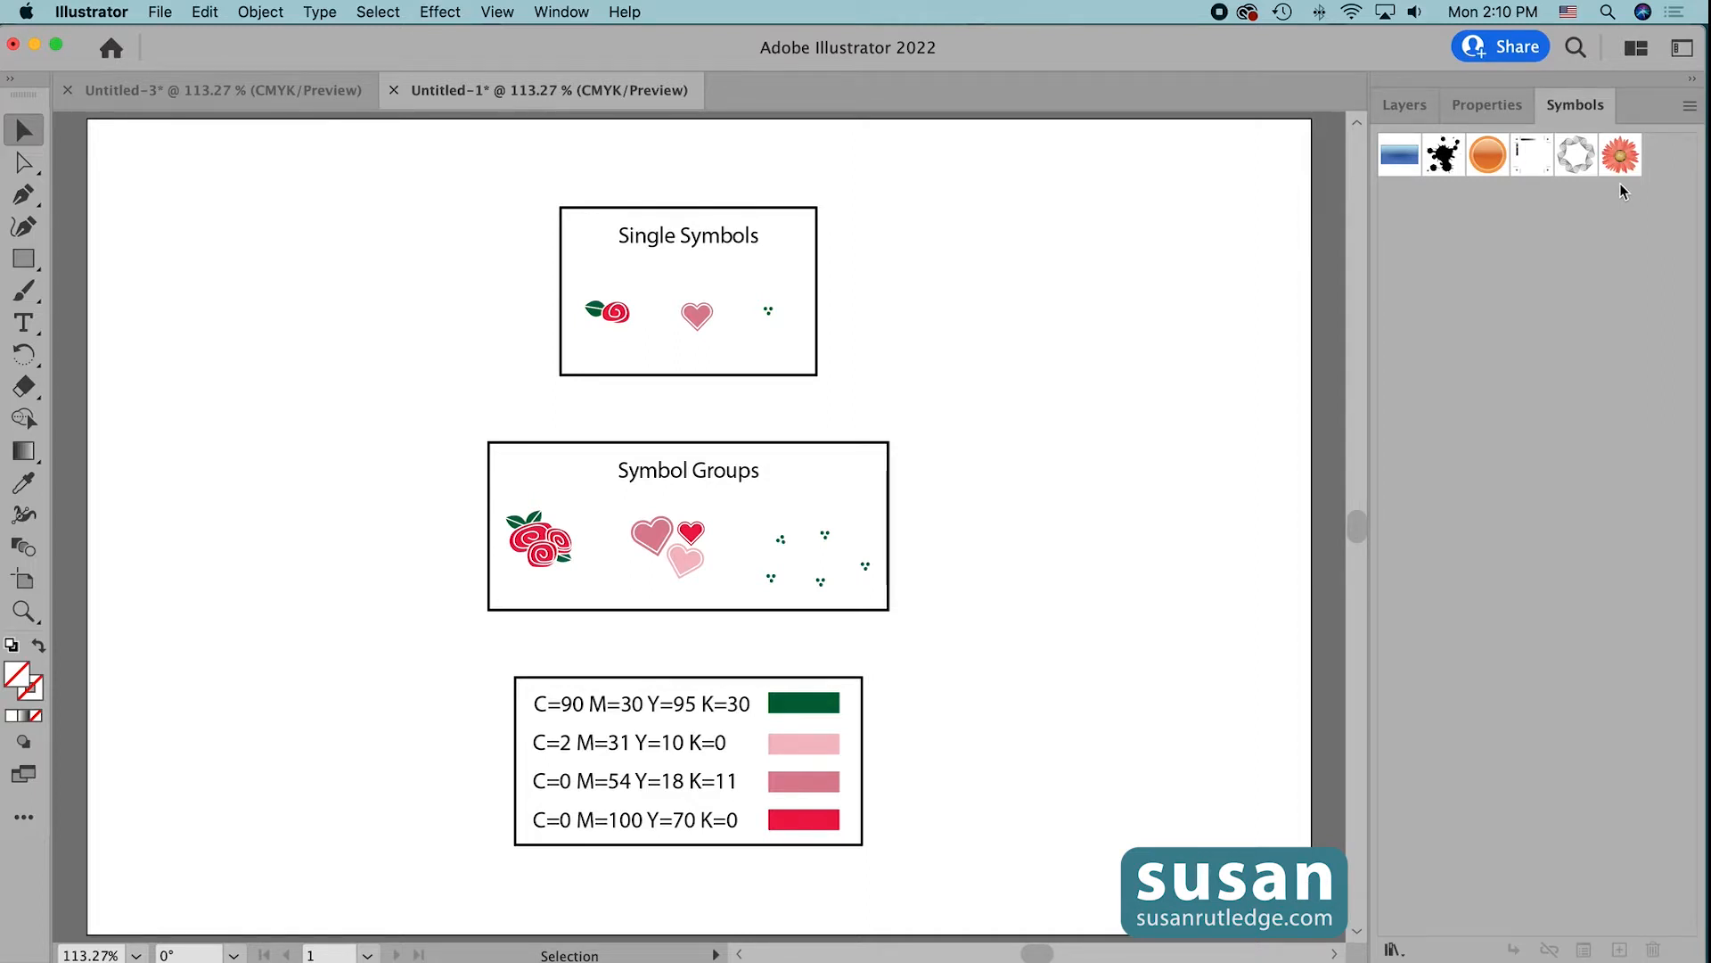
# - Add the blue daisy-like flower and the sunflower from the Flowers symbol library to the document's symbols and close the library
pyautogui.click(1393, 951)
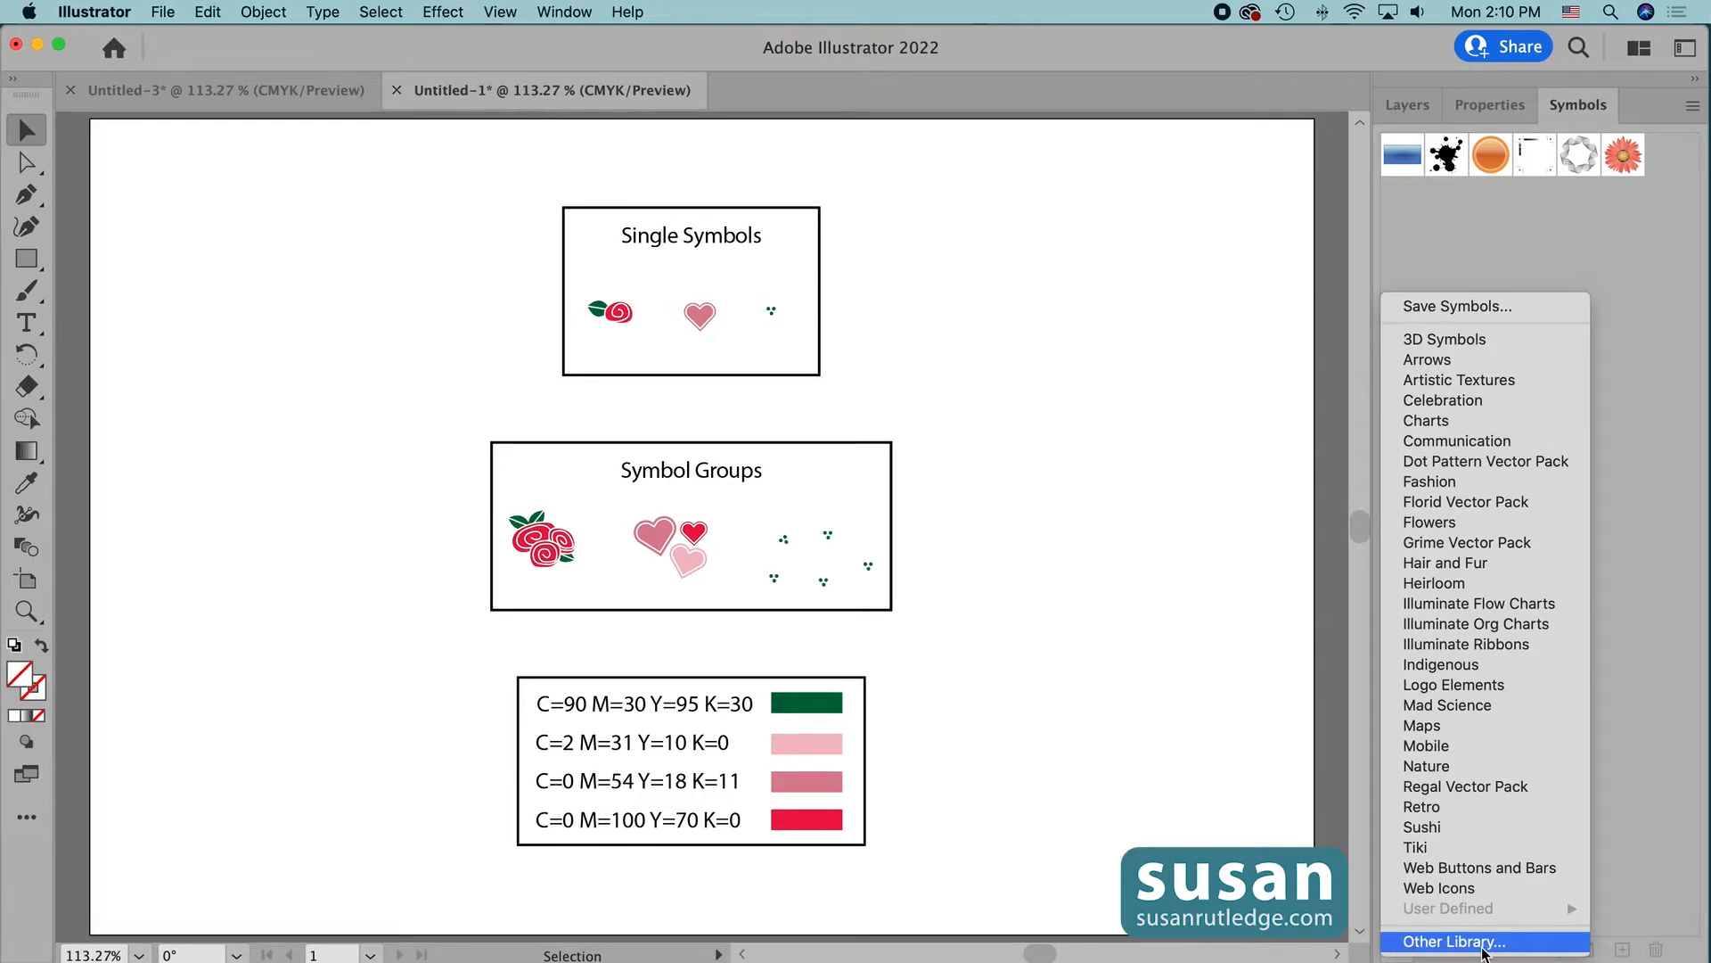
pyautogui.click(1427, 527)
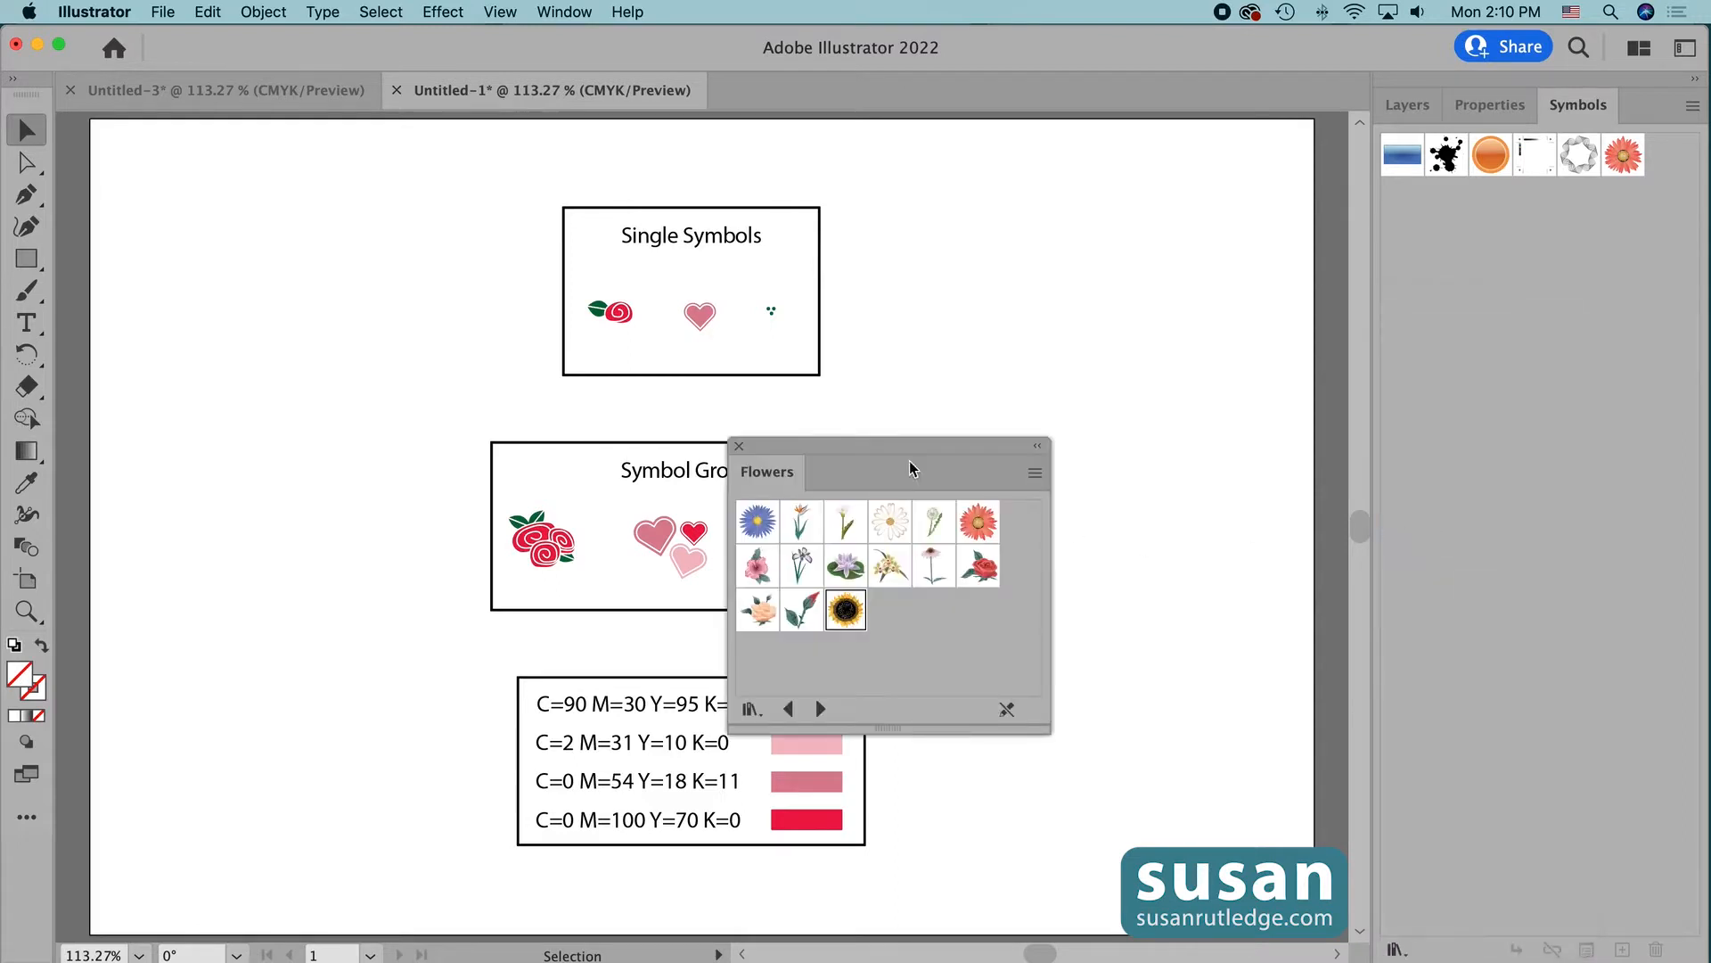
pyautogui.moveTo(873, 456); pyautogui.dragTo(1102, 201)
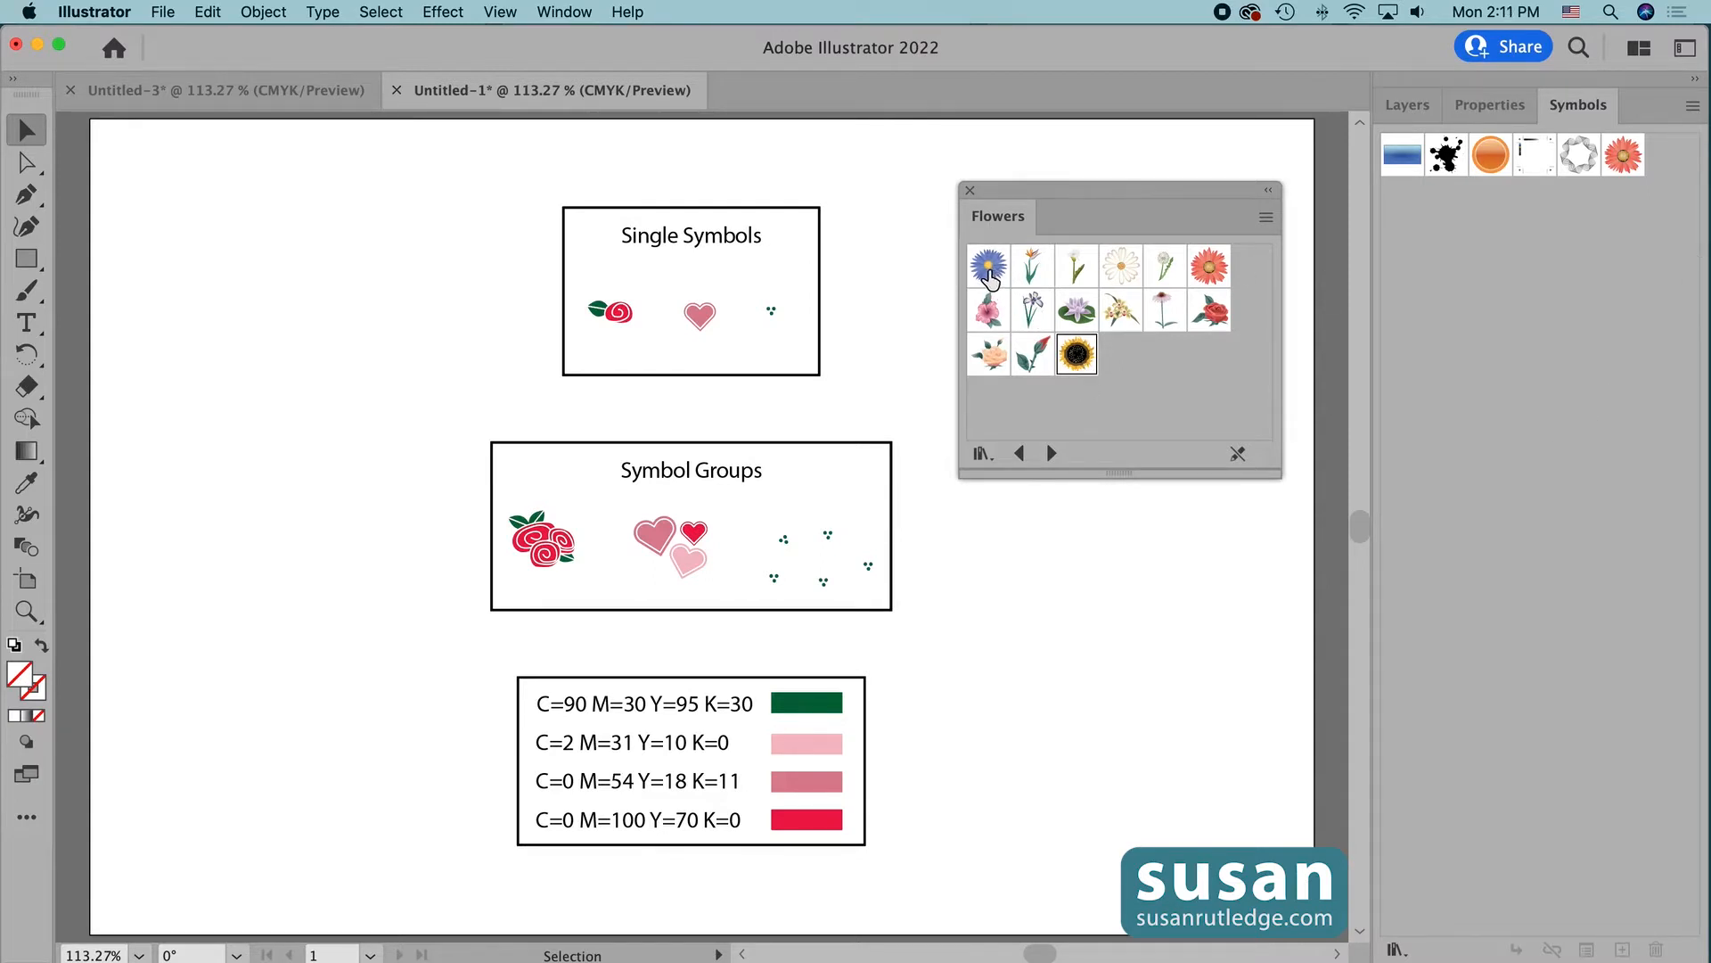
pyautogui.click(990, 273)
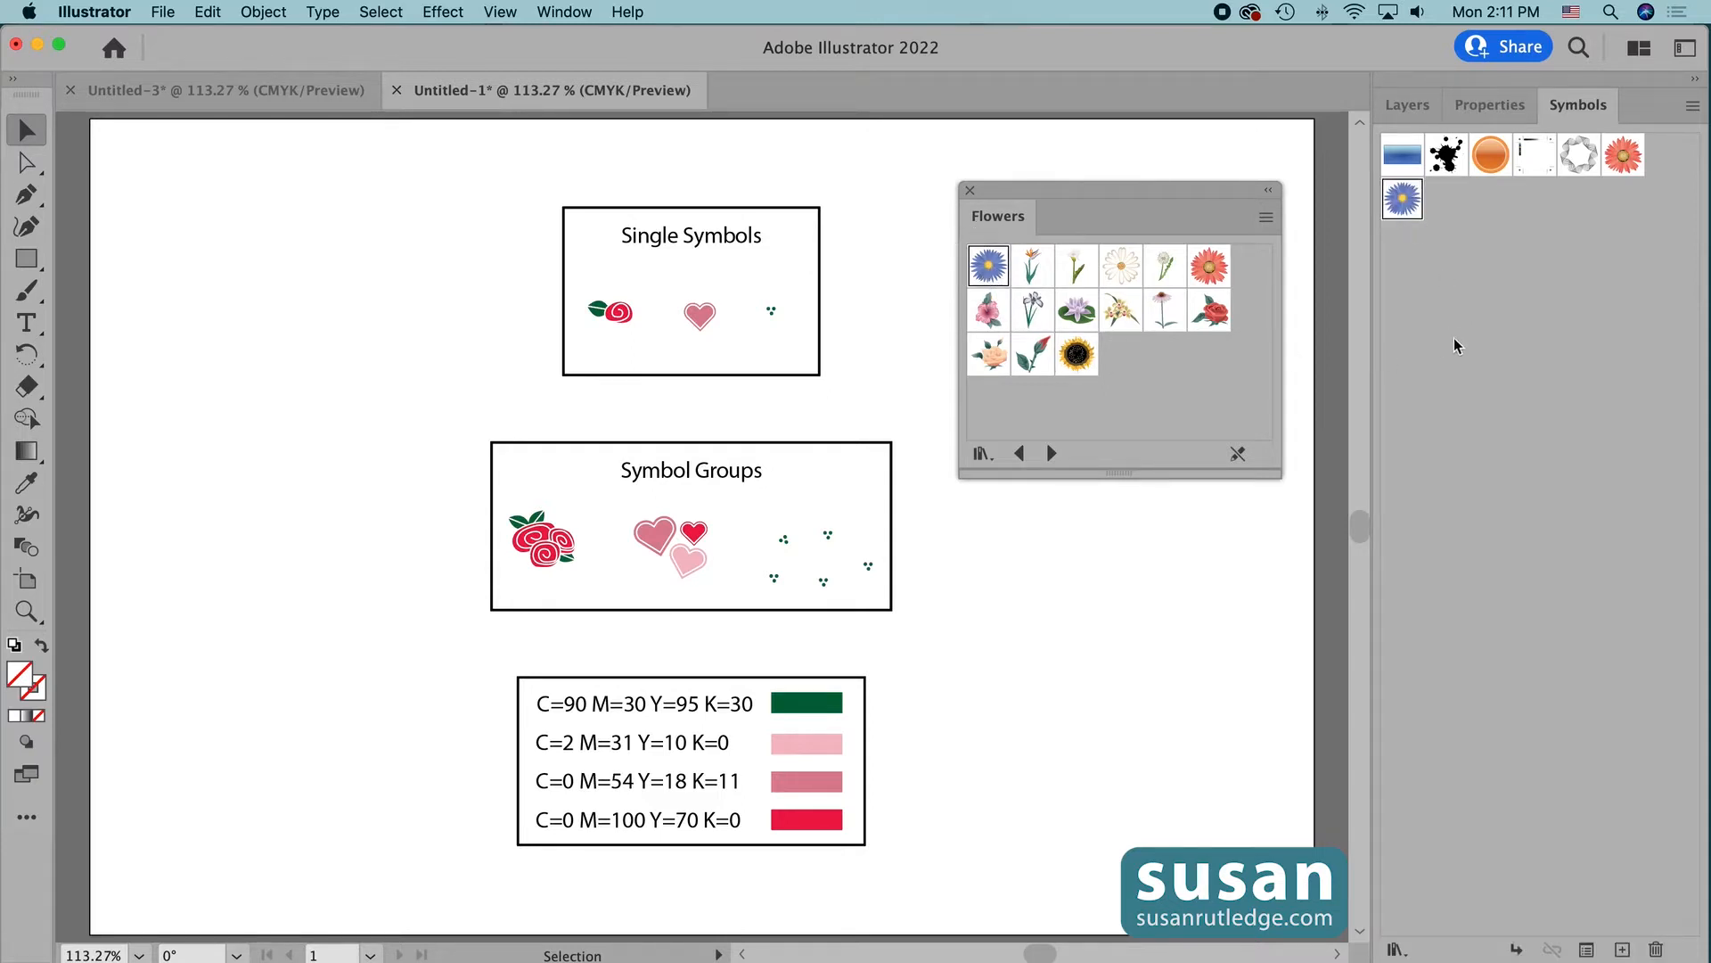
pyautogui.click(1077, 357)
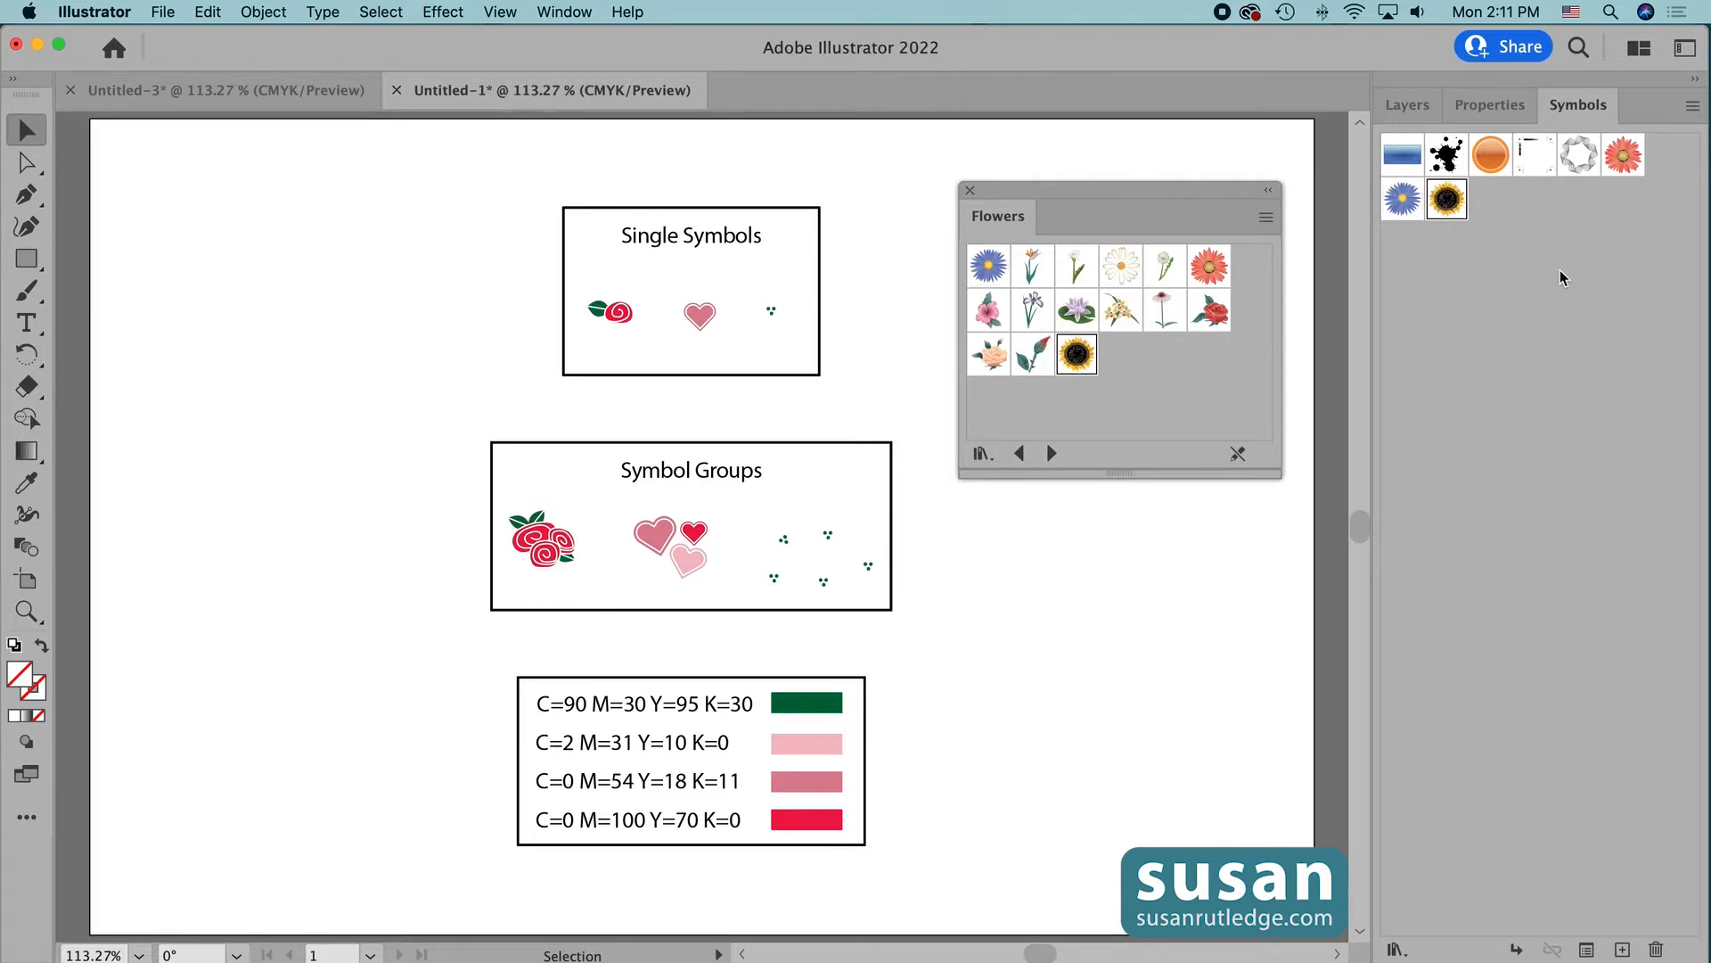
pyautogui.click(969, 192)
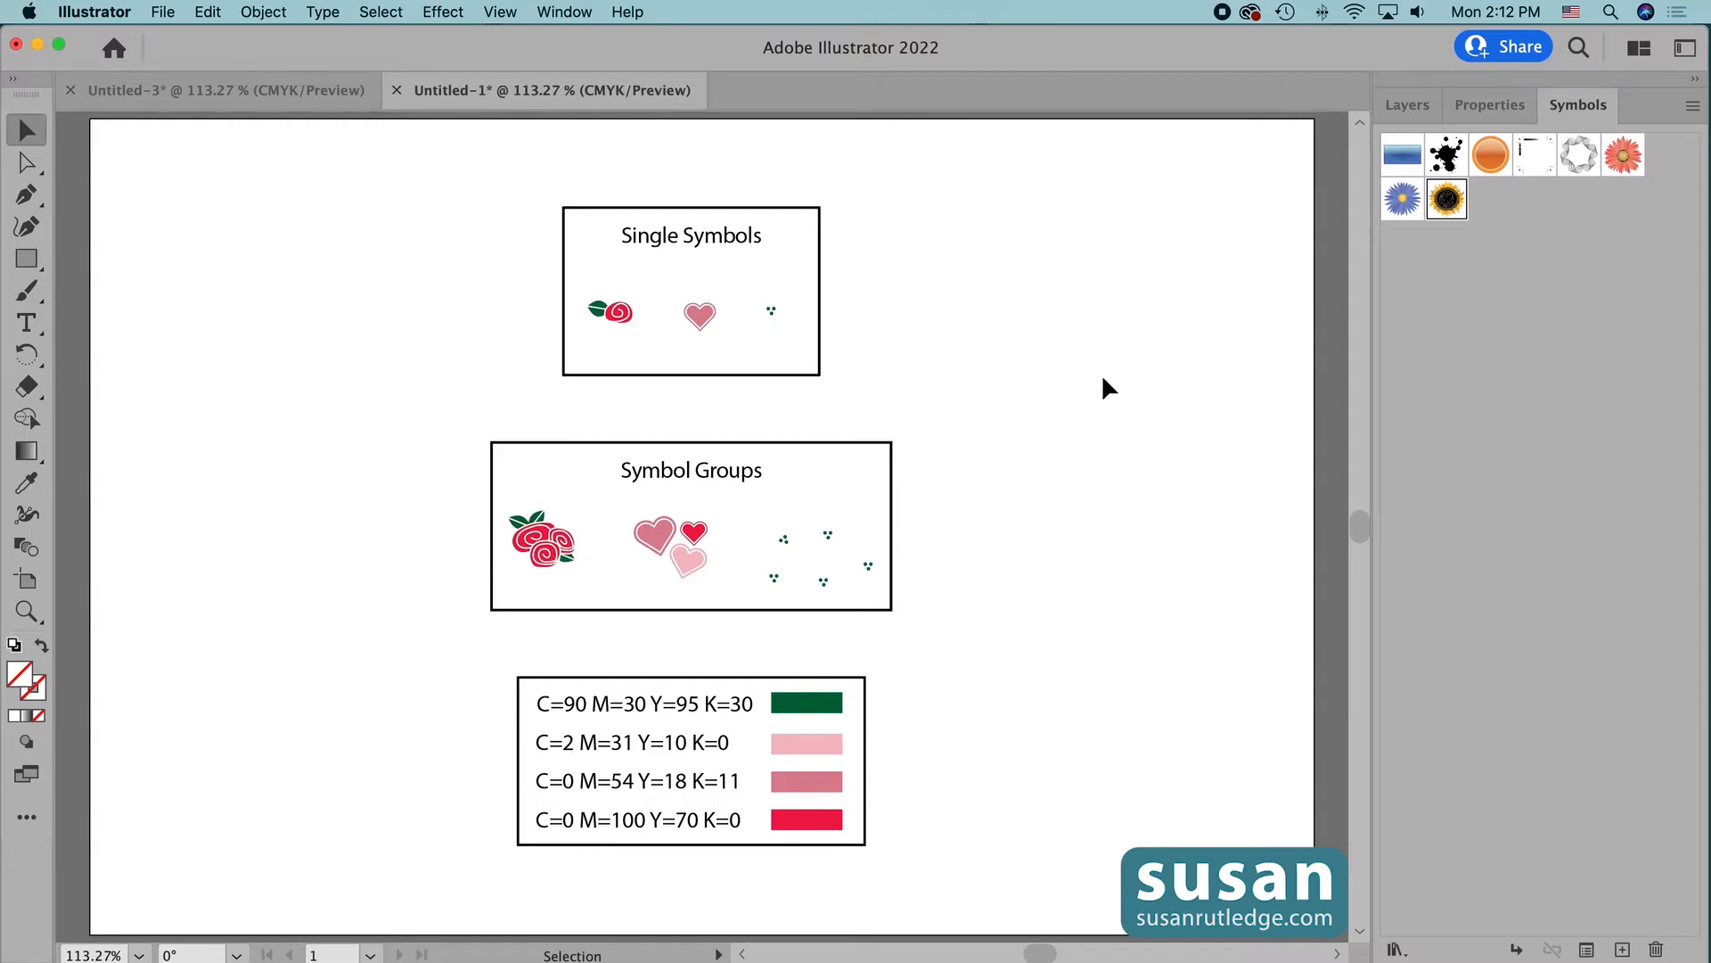
# - Create a dynamic symbol named Rose from the single rose artwork, with the export type Graphic
pyautogui.click(621, 317)
pyautogui.moveTo(621, 316); pyautogui.dragTo(1503, 208)
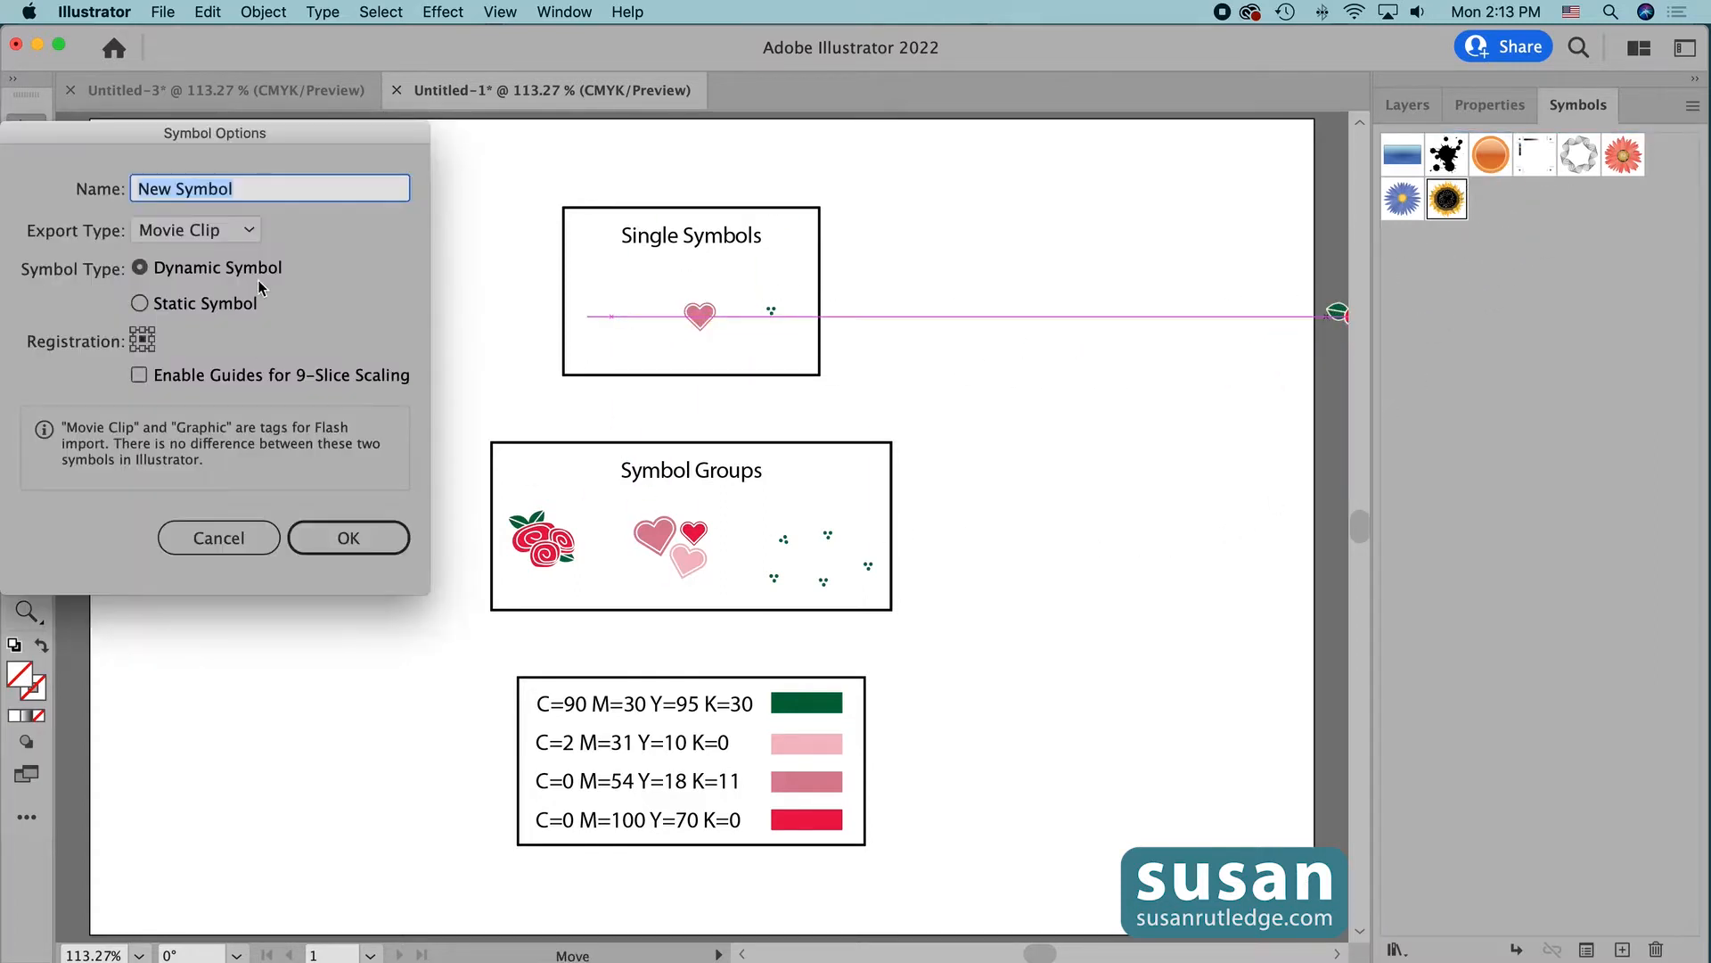
pyautogui.write('Rose')
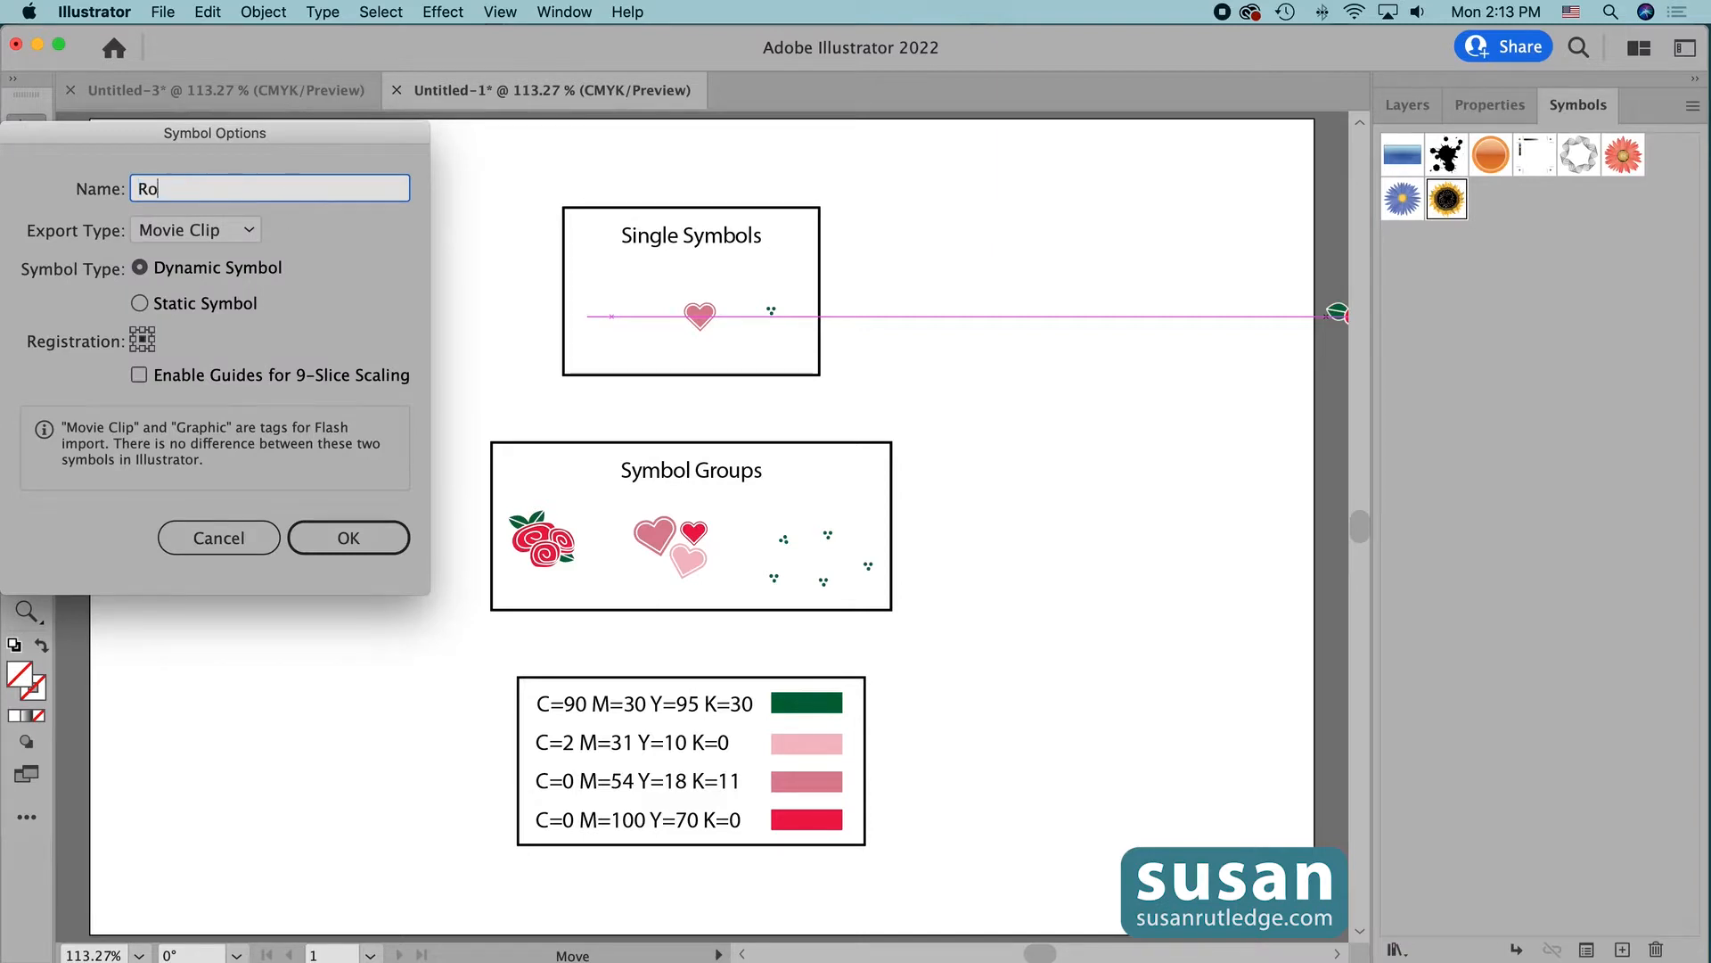
pyautogui.click(249, 233)
pyautogui.click(233, 287)
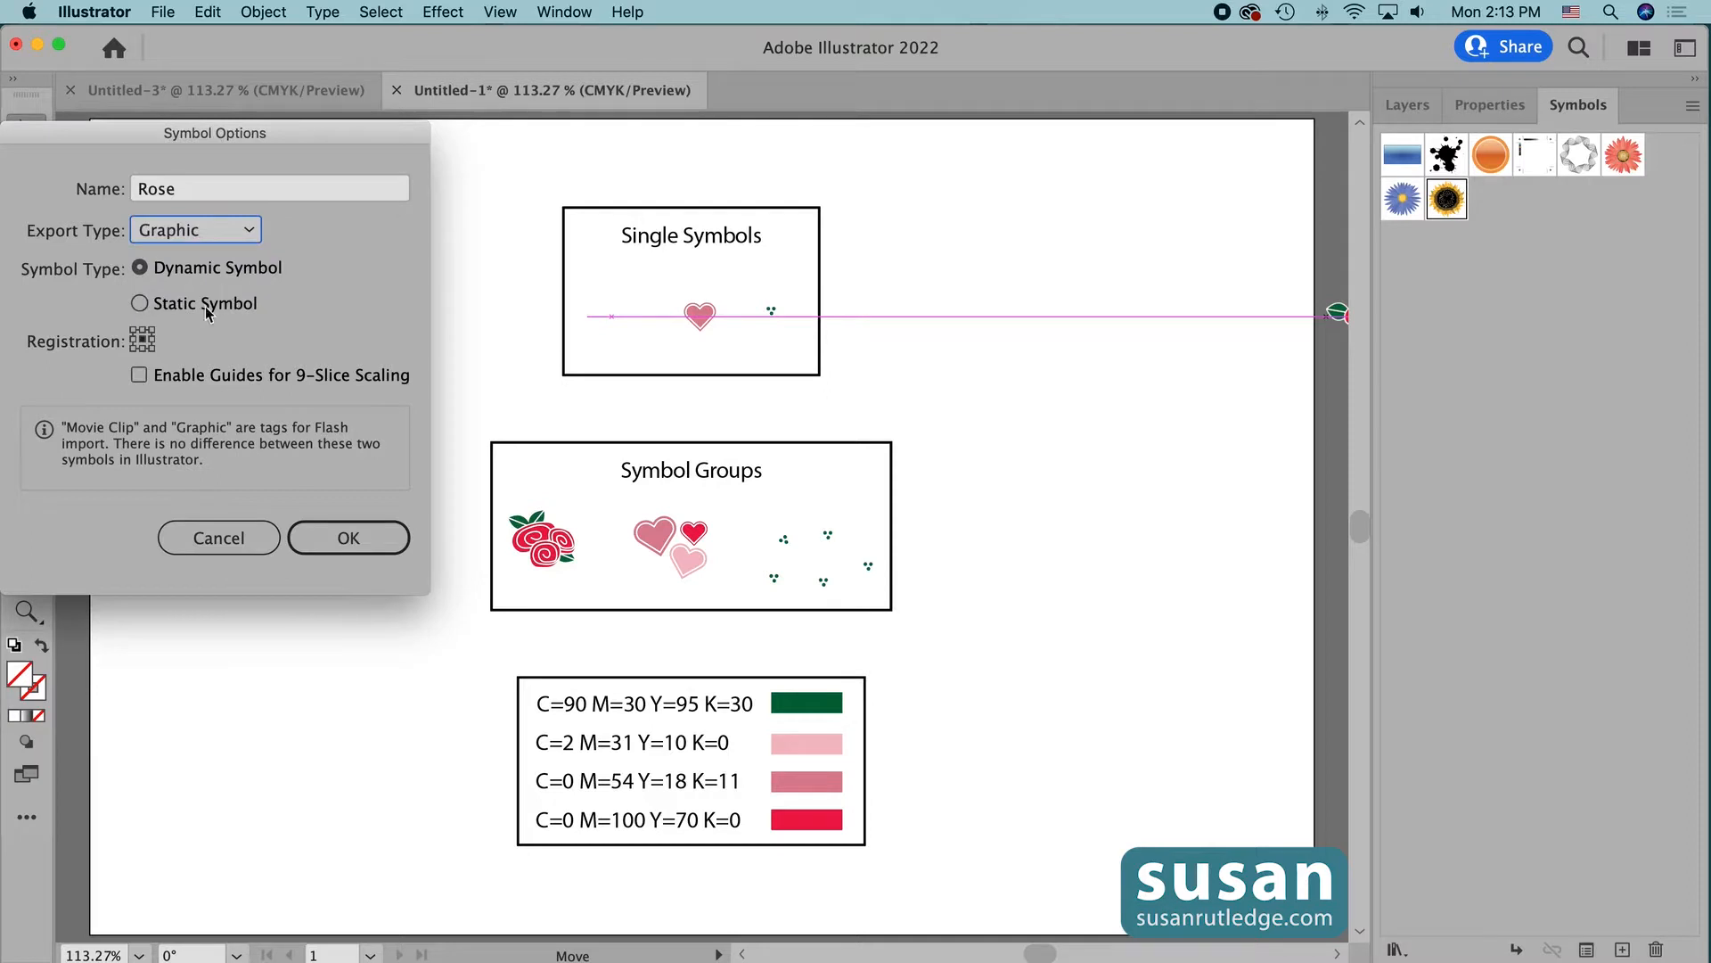
pyautogui.click(350, 538)
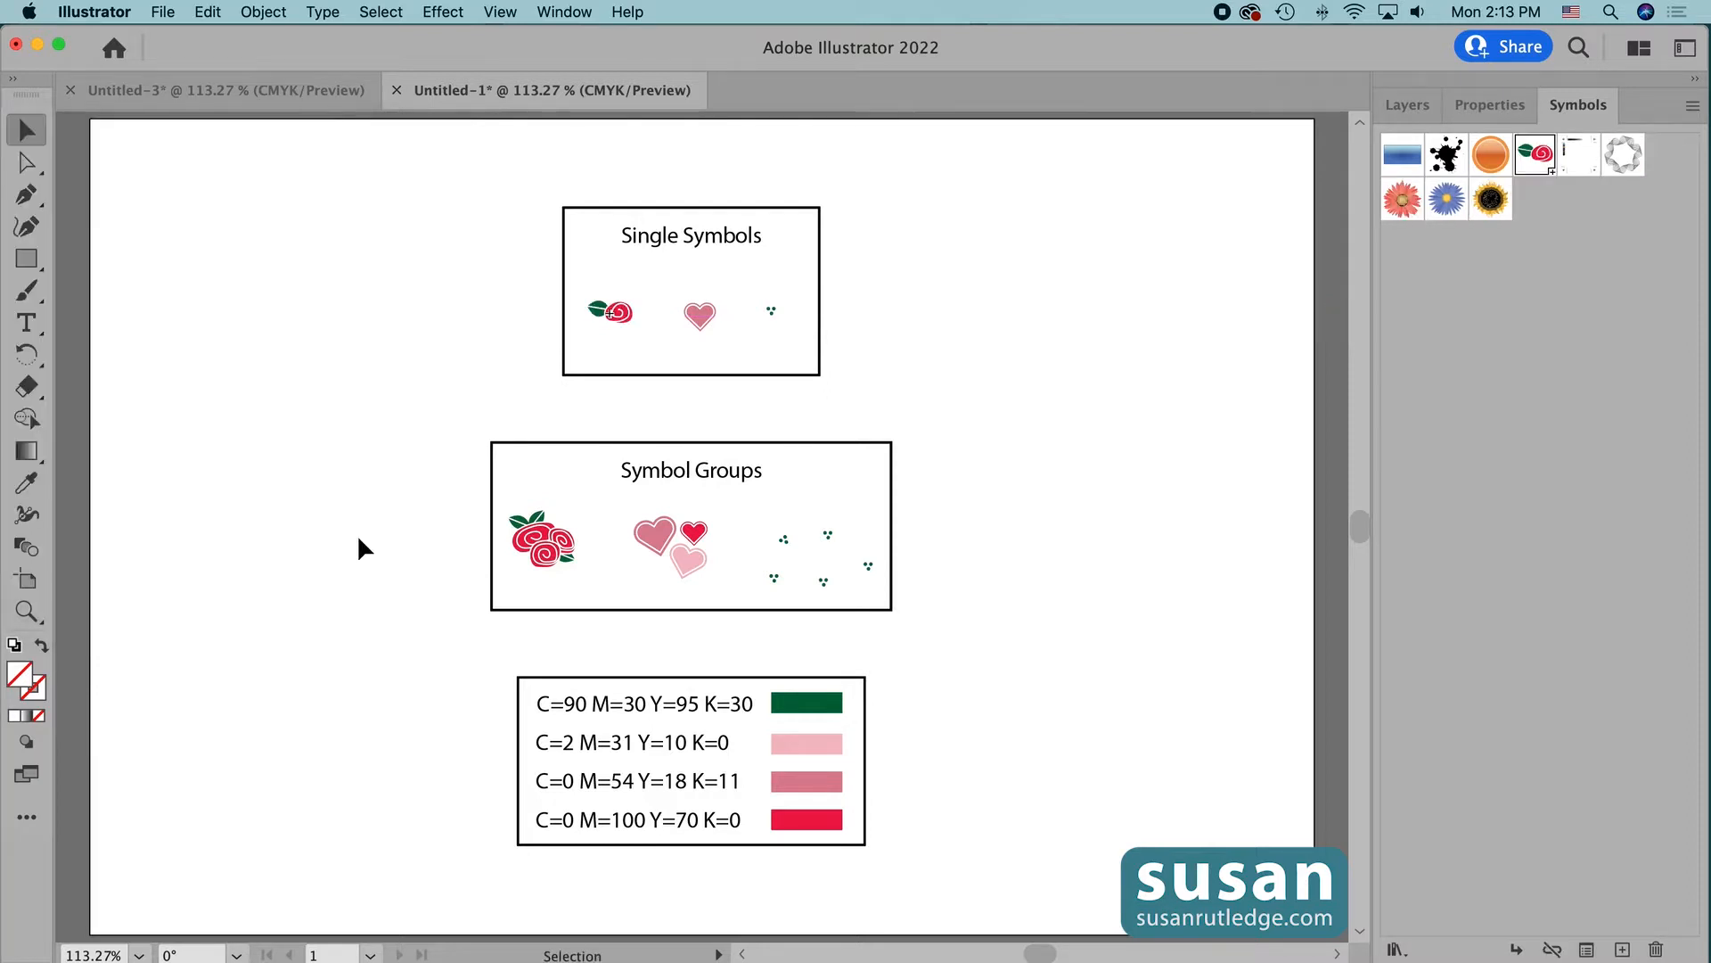
# - Create a dynamic symbol named Heart from the single pink heart, with the export type Graphic
pyautogui.click(359, 538)
pyautogui.moveTo(703, 319); pyautogui.dragTo(1511, 233)
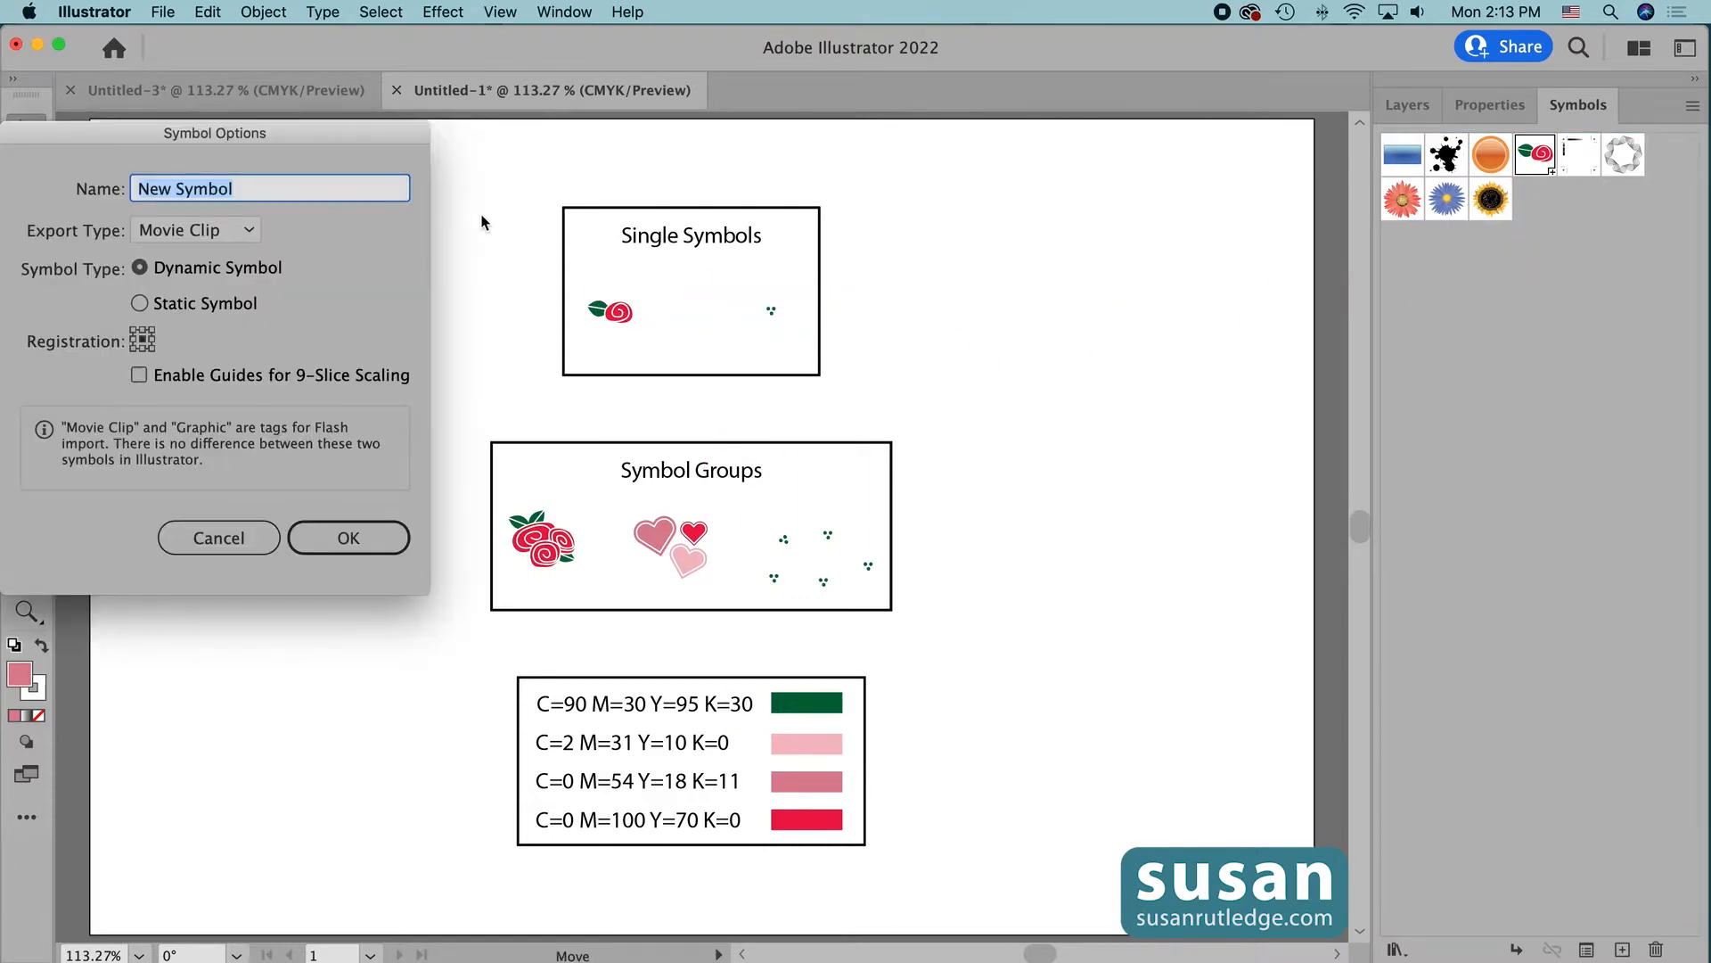
pyautogui.write('Heart')
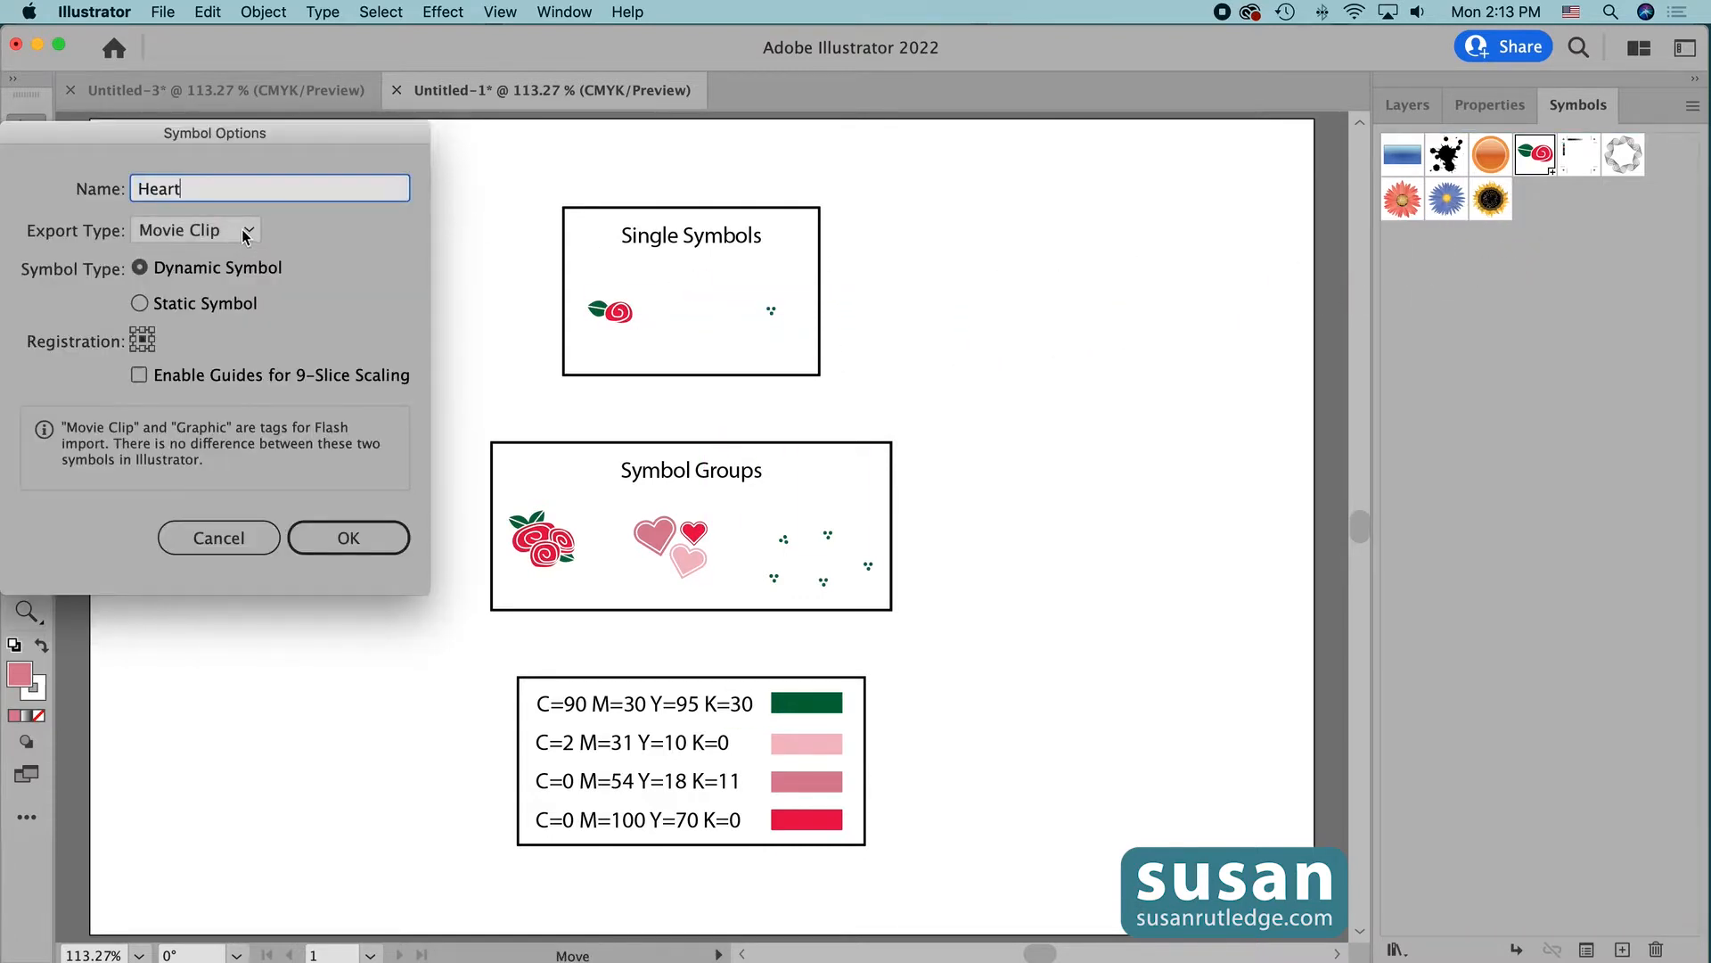
pyautogui.click(238, 228)
pyautogui.click(223, 289)
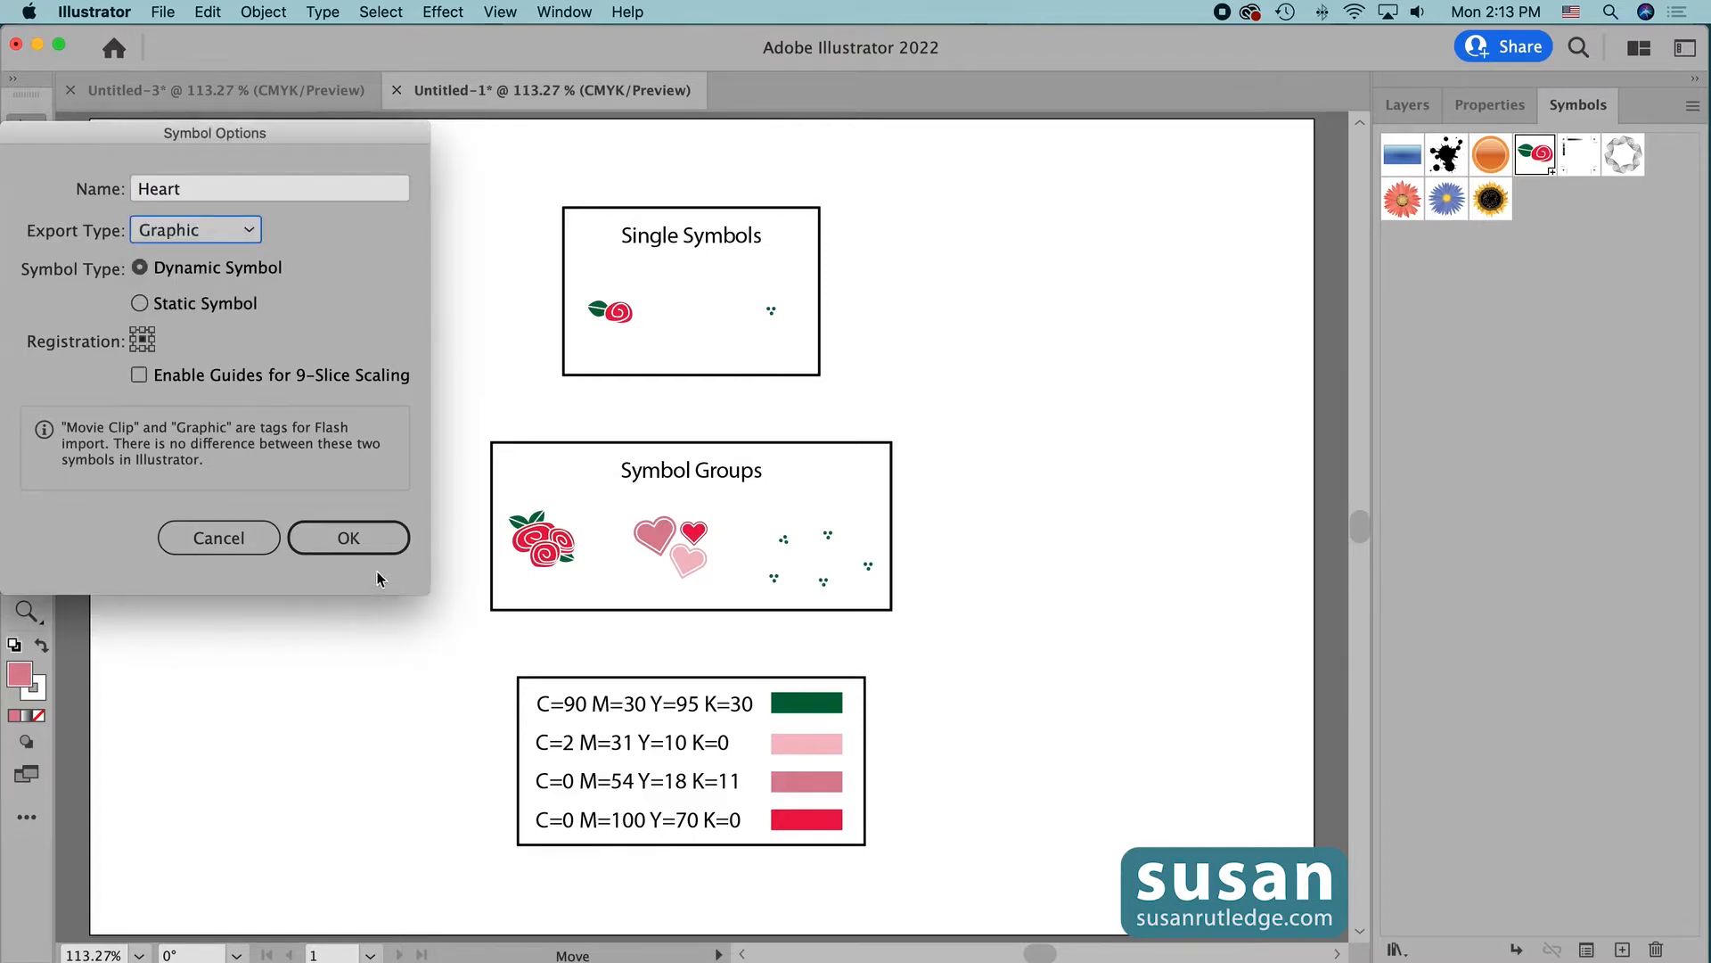
pyautogui.click(349, 534)
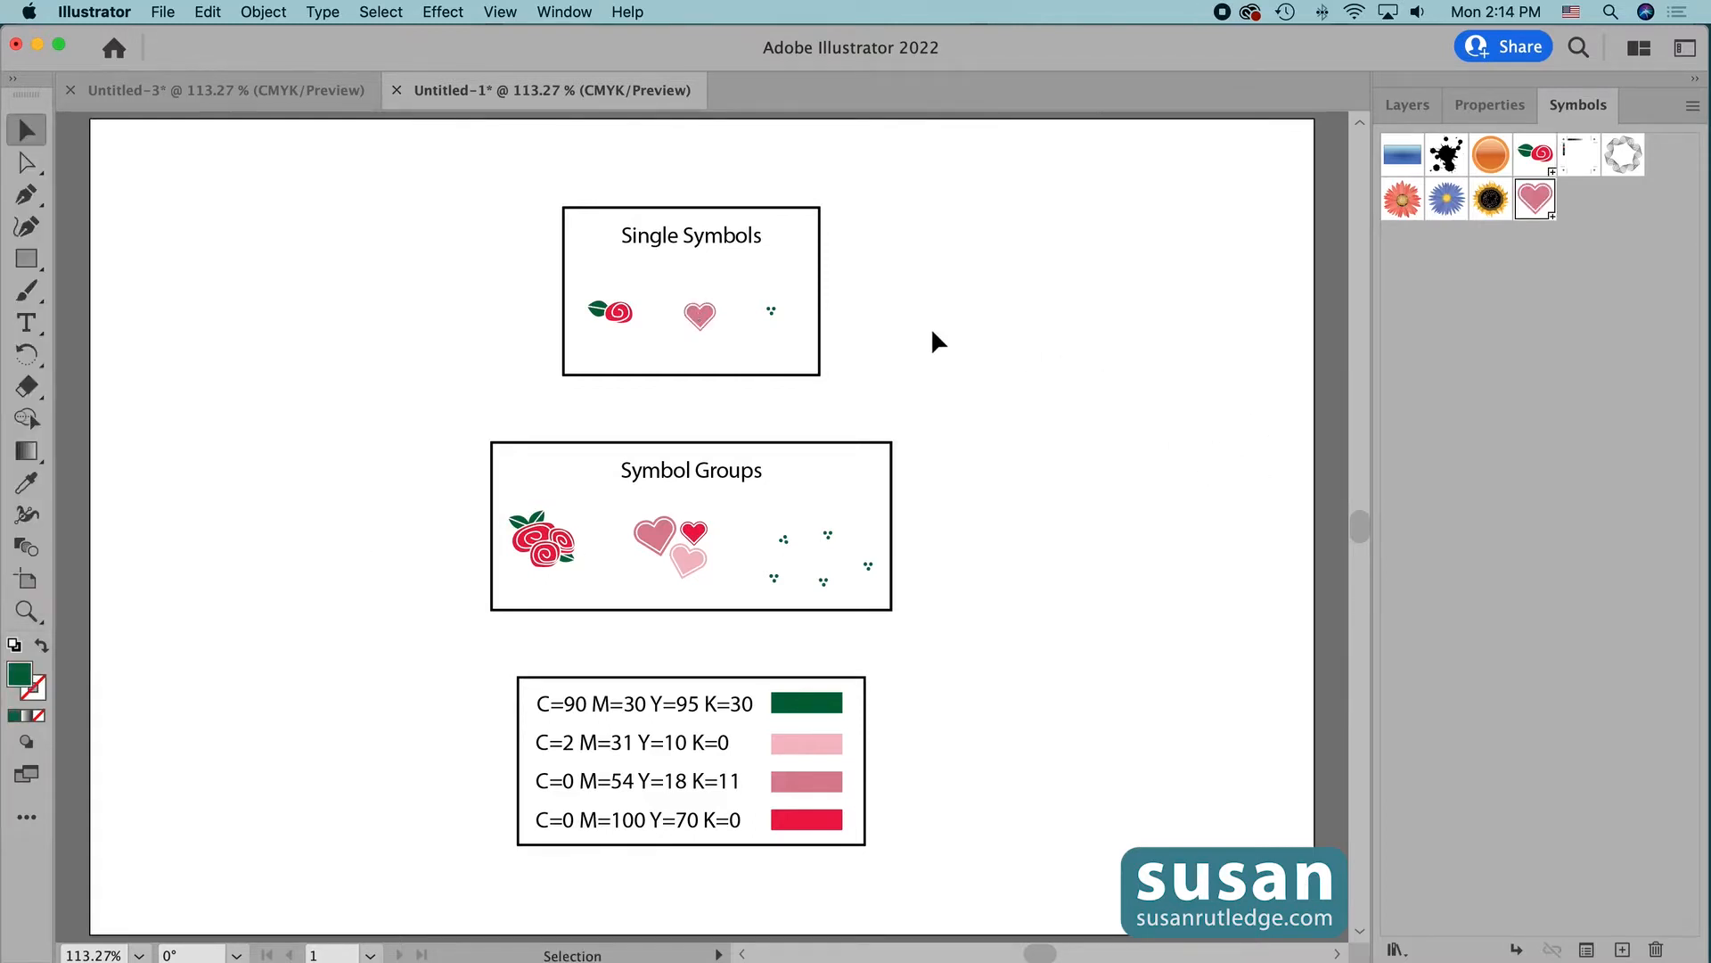
# - Create a dynamic symbol named Small Green Cluster from the single green dot cluster, with the export type Graphic
pyautogui.moveTo(772, 310); pyautogui.dragTo(1560, 232)
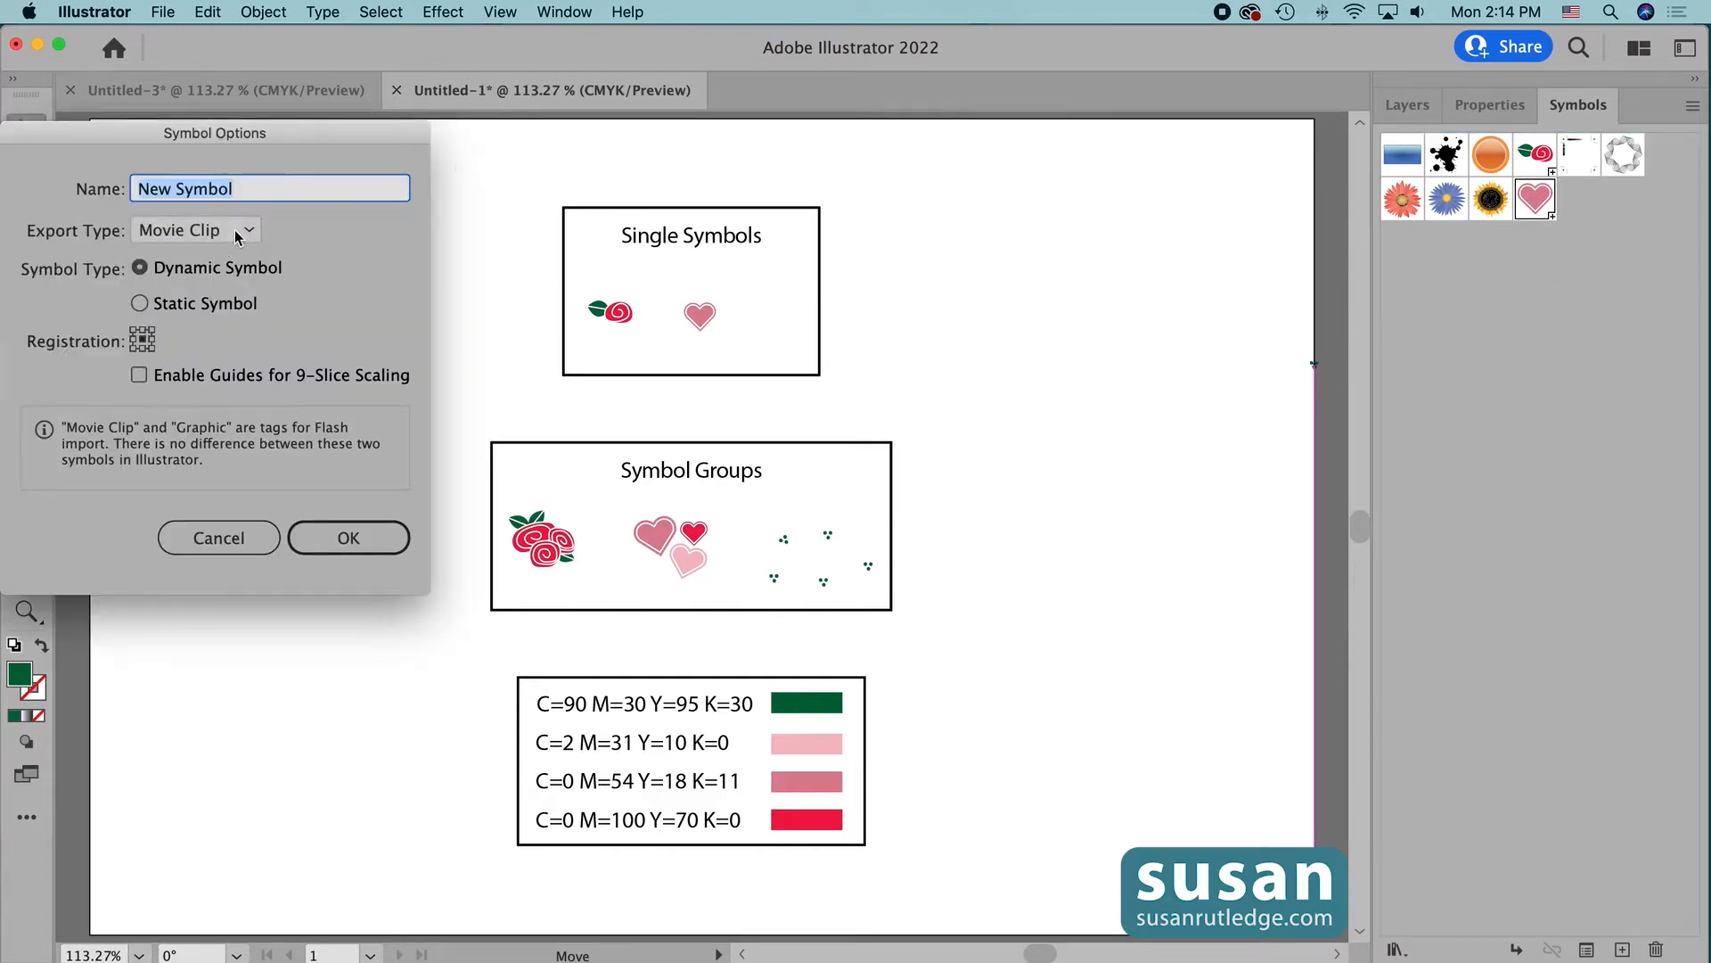
pyautogui.write('Small Green ')
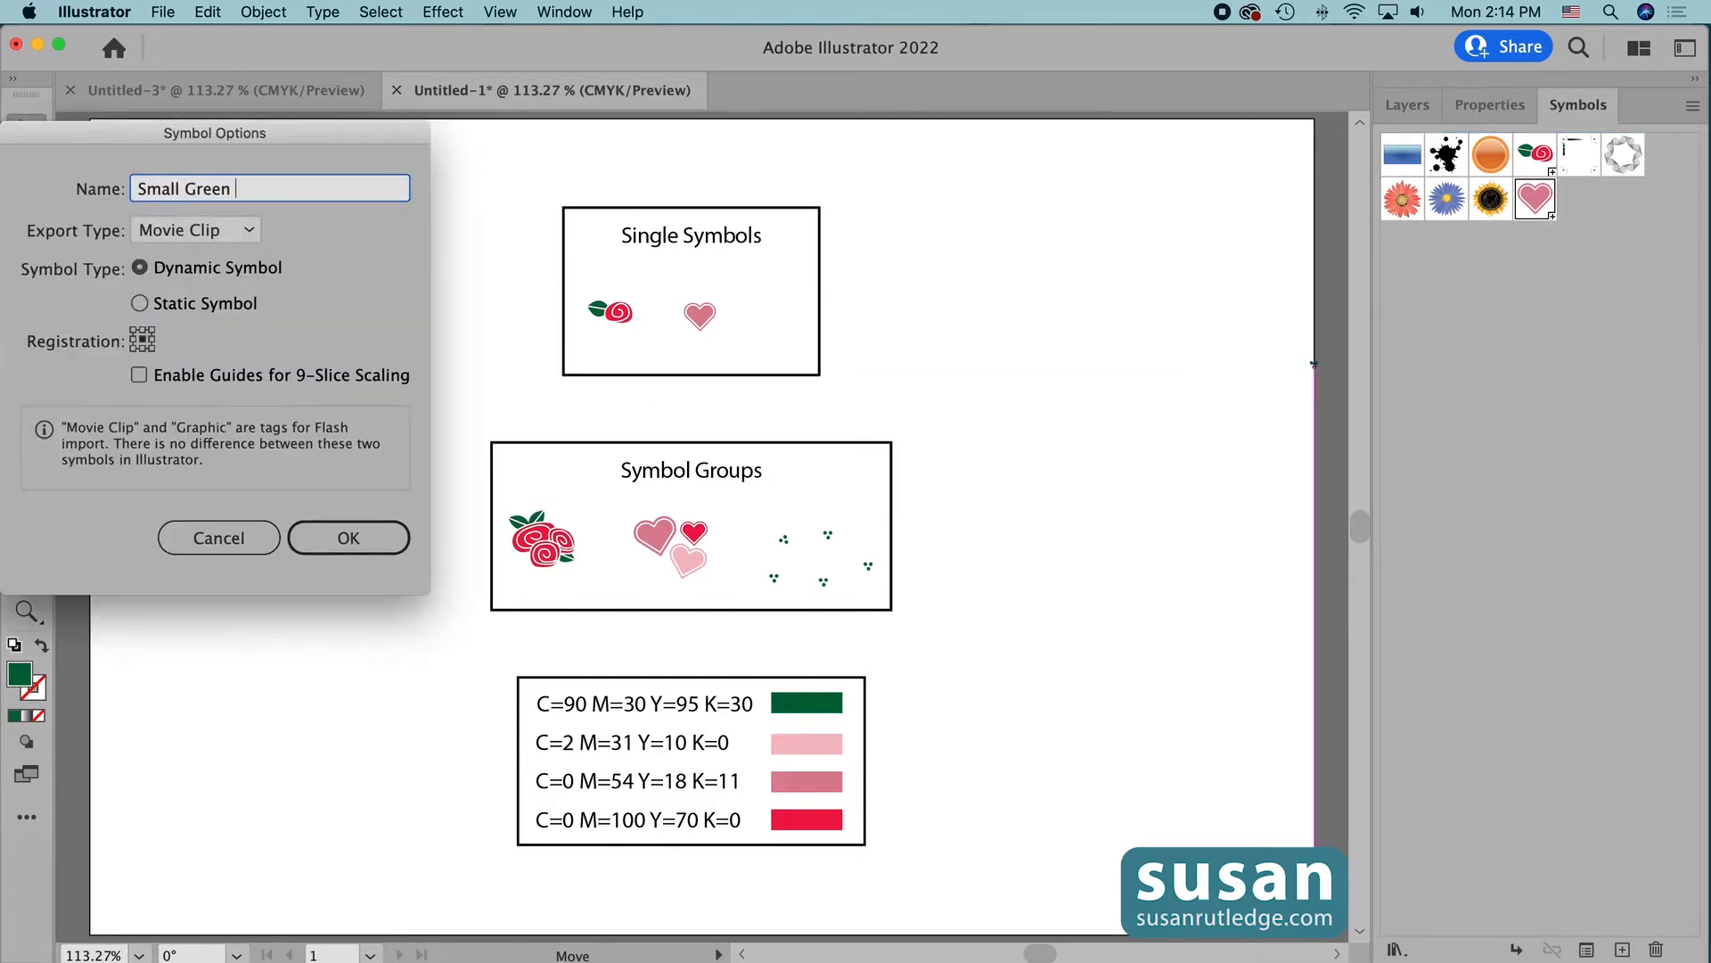
pyautogui.write('Cluster')
pyautogui.click(228, 236)
pyautogui.click(207, 294)
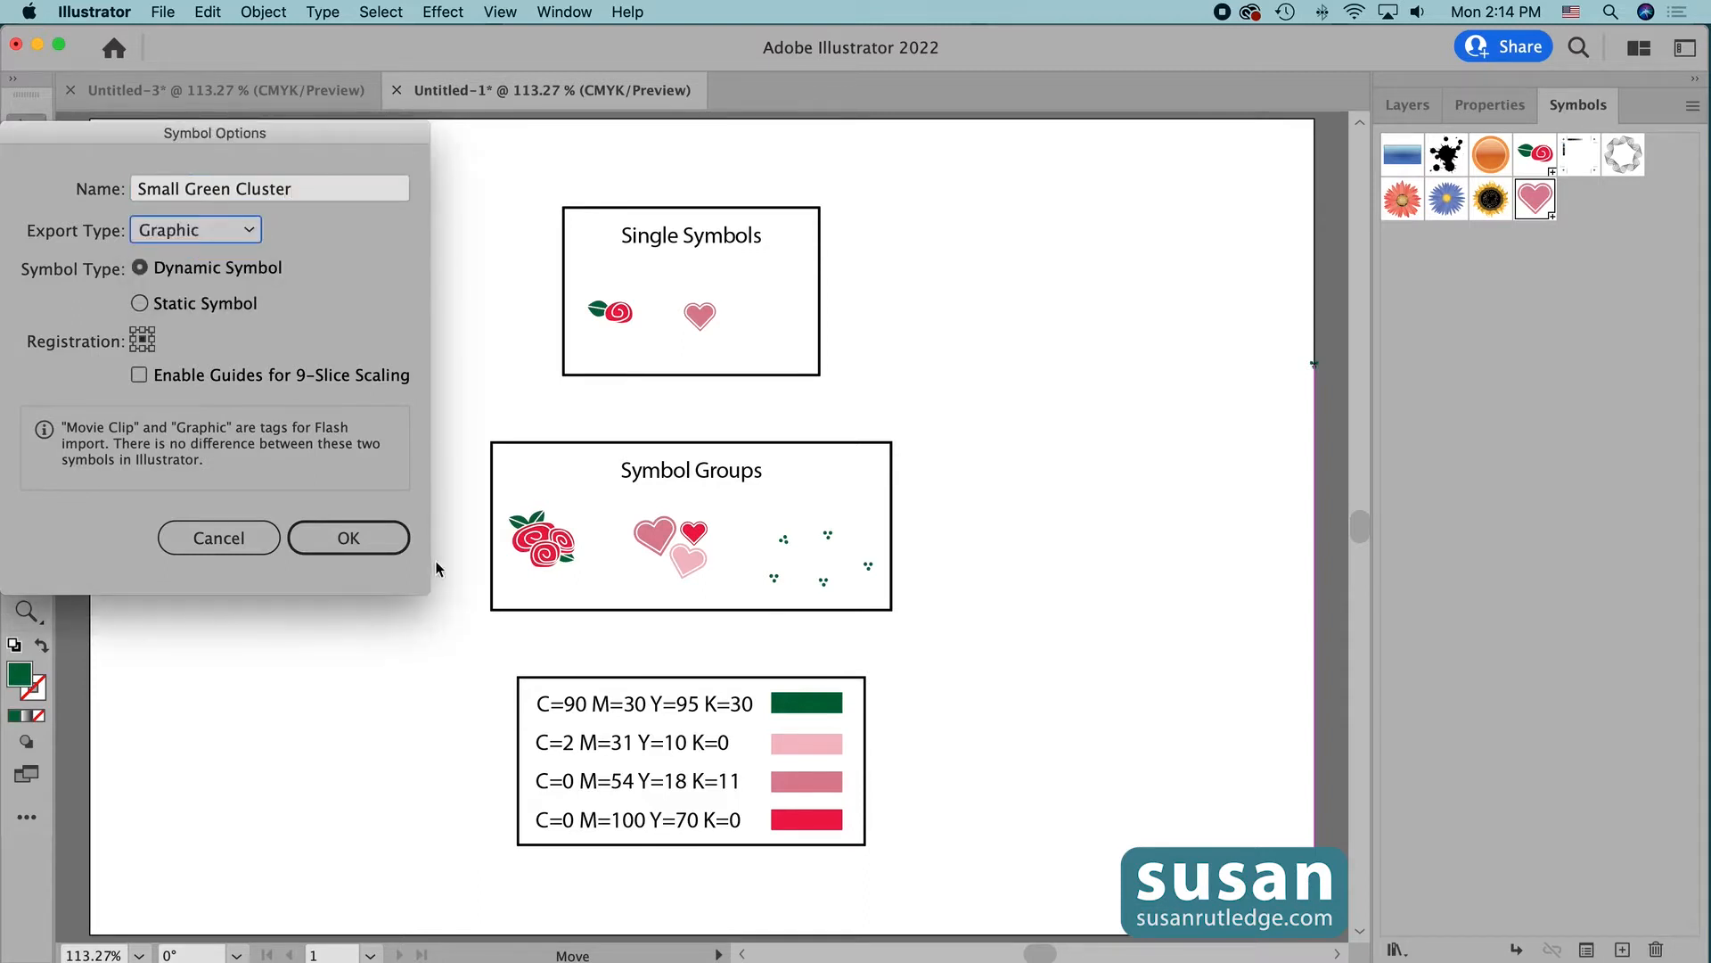
pyautogui.click(349, 537)
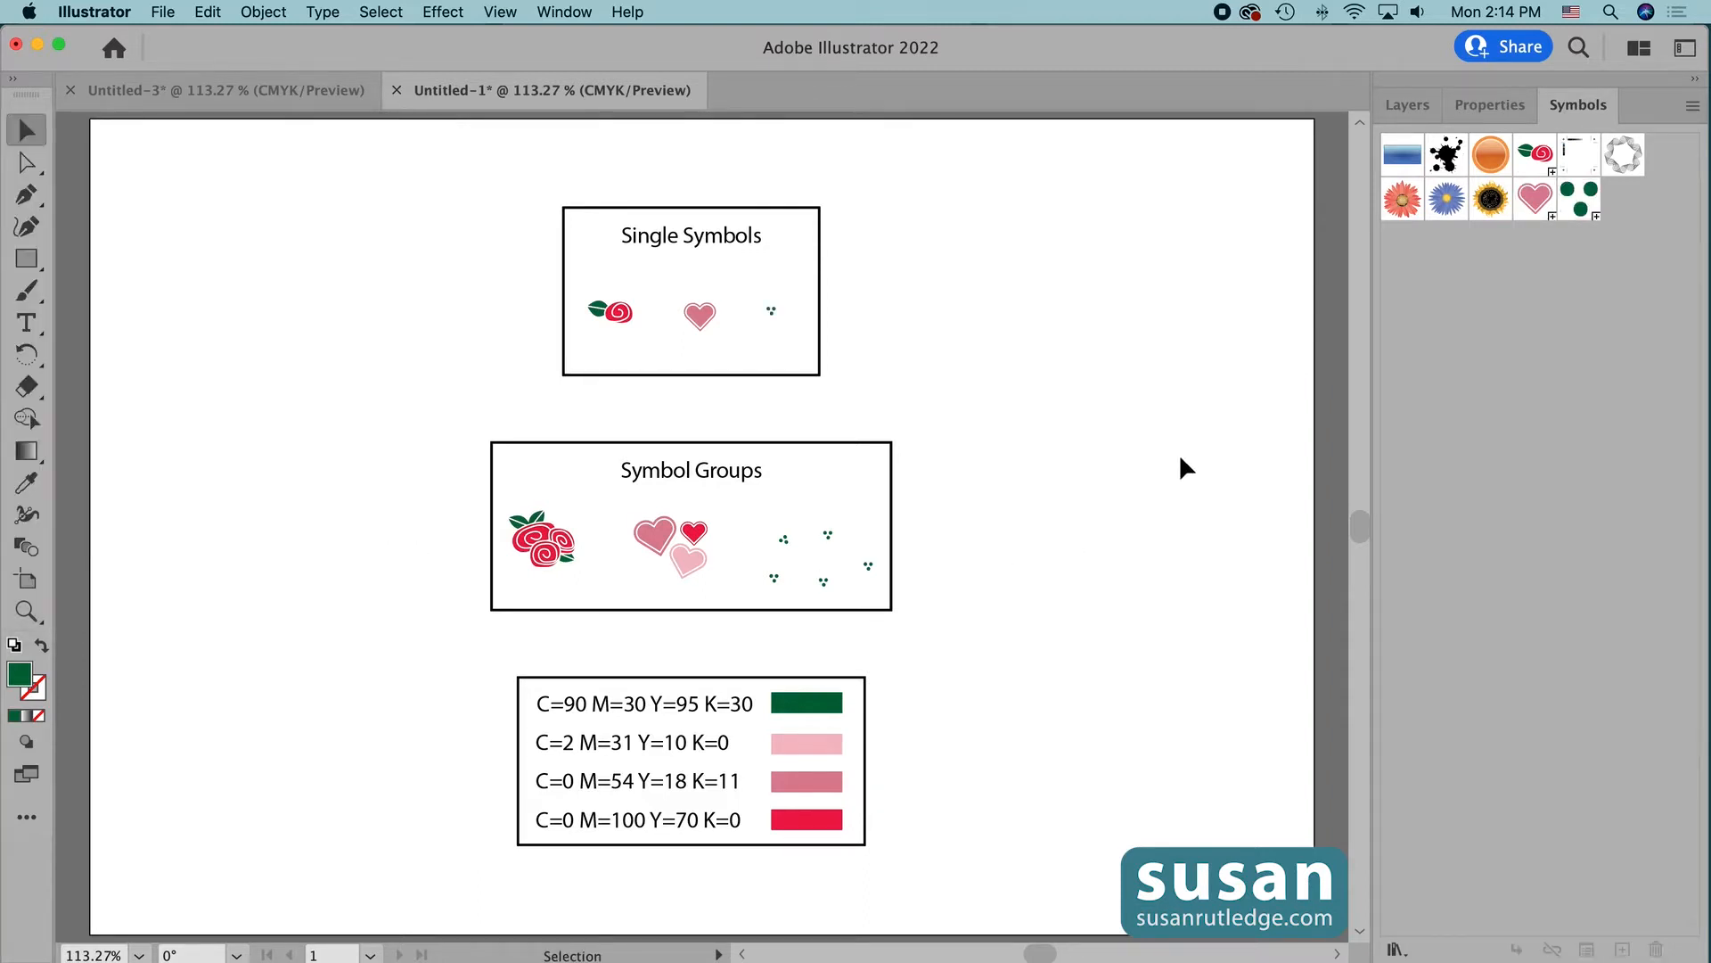
# - Create a dynamic symbol named Rose Group from the grouped roses in the Symbol Groups box, with the export type Graphic
pyautogui.moveTo(593, 565); pyautogui.dragTo(1548, 340)
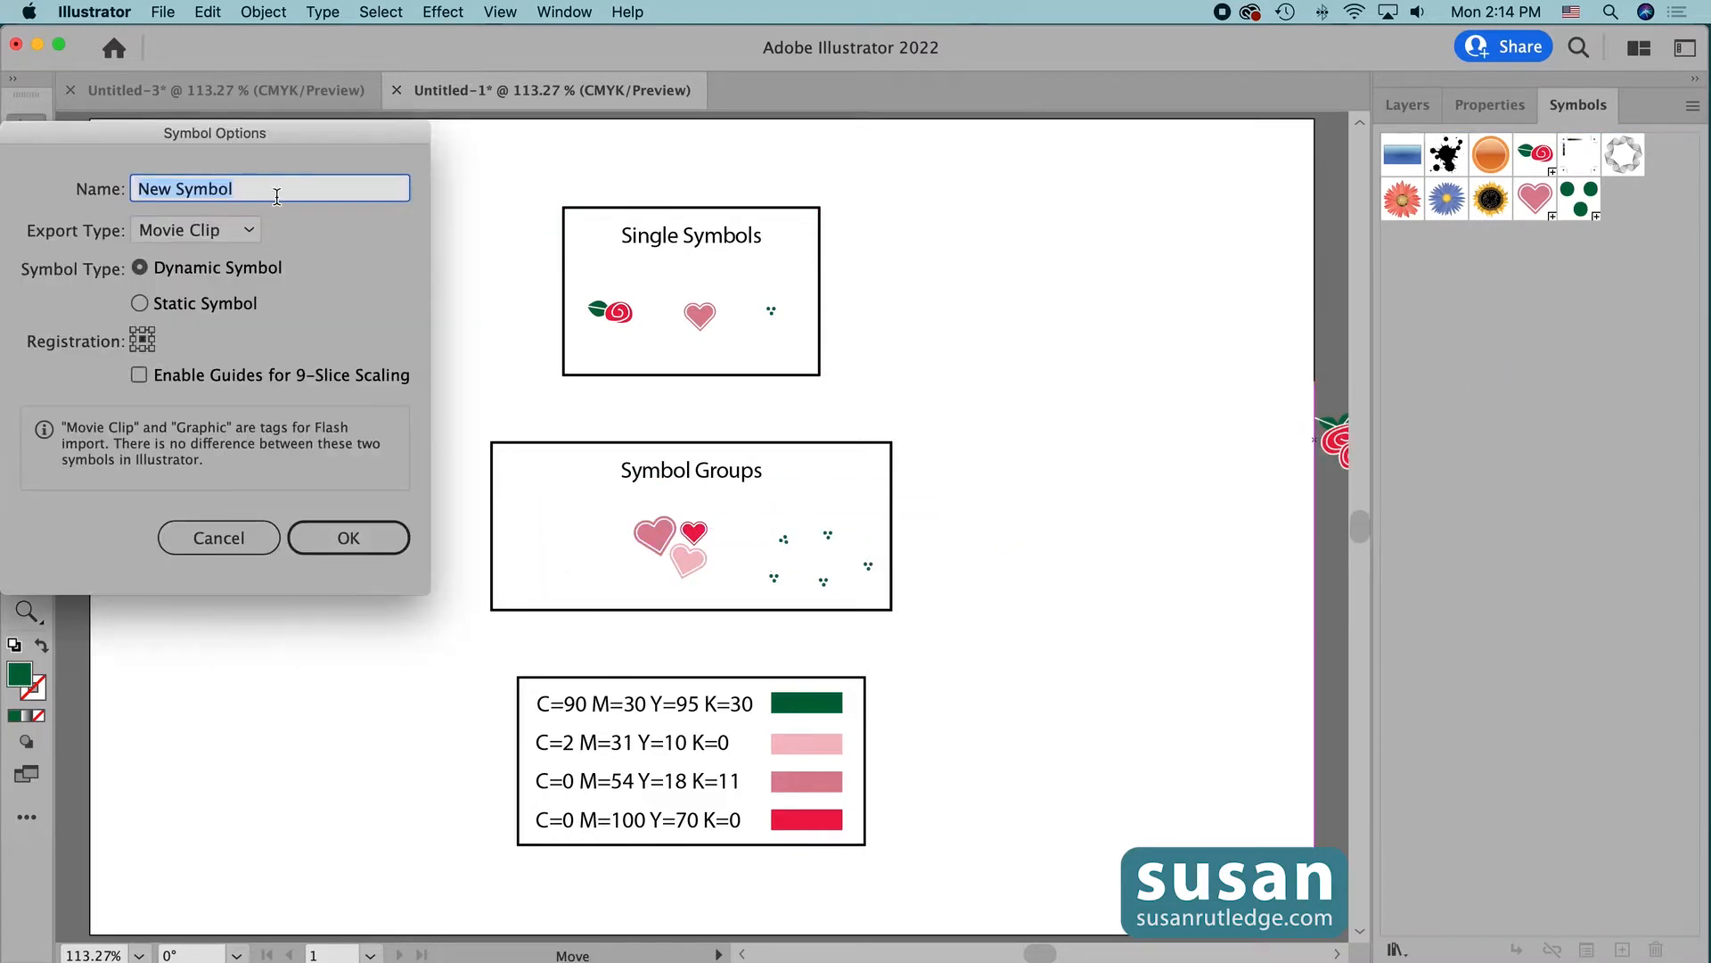
pyautogui.write('Rose Group')
pyautogui.click(190, 230)
pyautogui.click(191, 286)
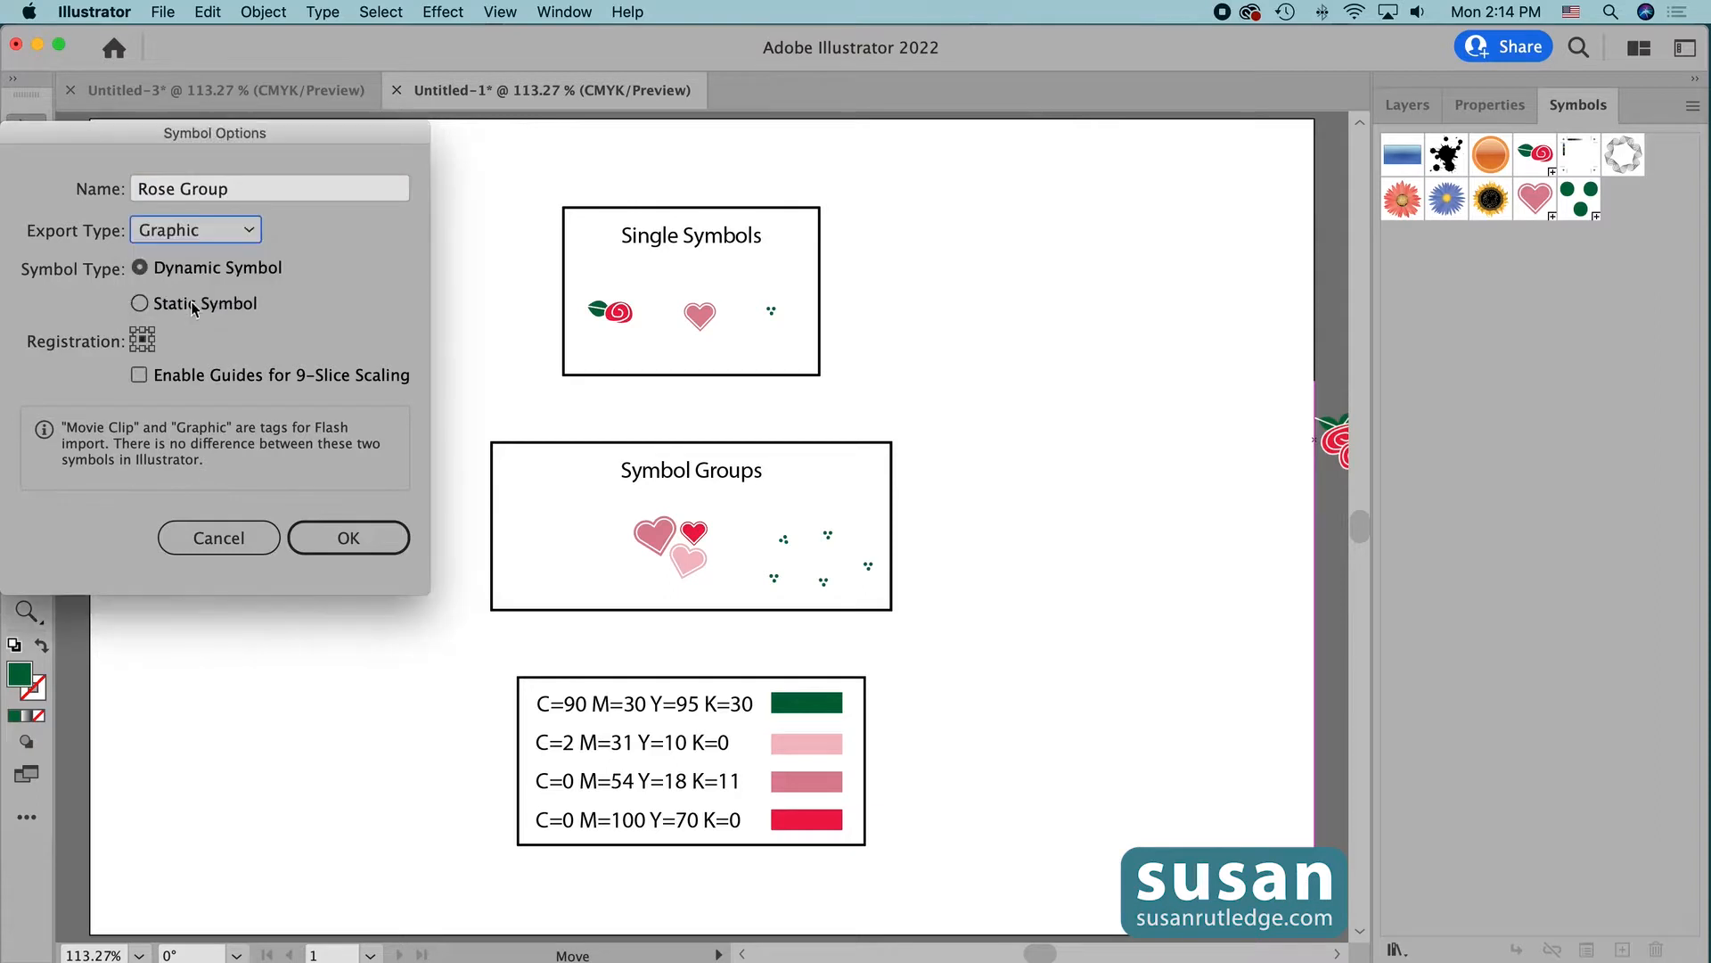
pyautogui.click(346, 541)
# - Create a dynamic symbol named Heart Group from the three grouped hearts, with the export type Graphic
pyautogui.moveTo(652, 527); pyautogui.dragTo(1528, 326)
pyautogui.write('Heart Group')
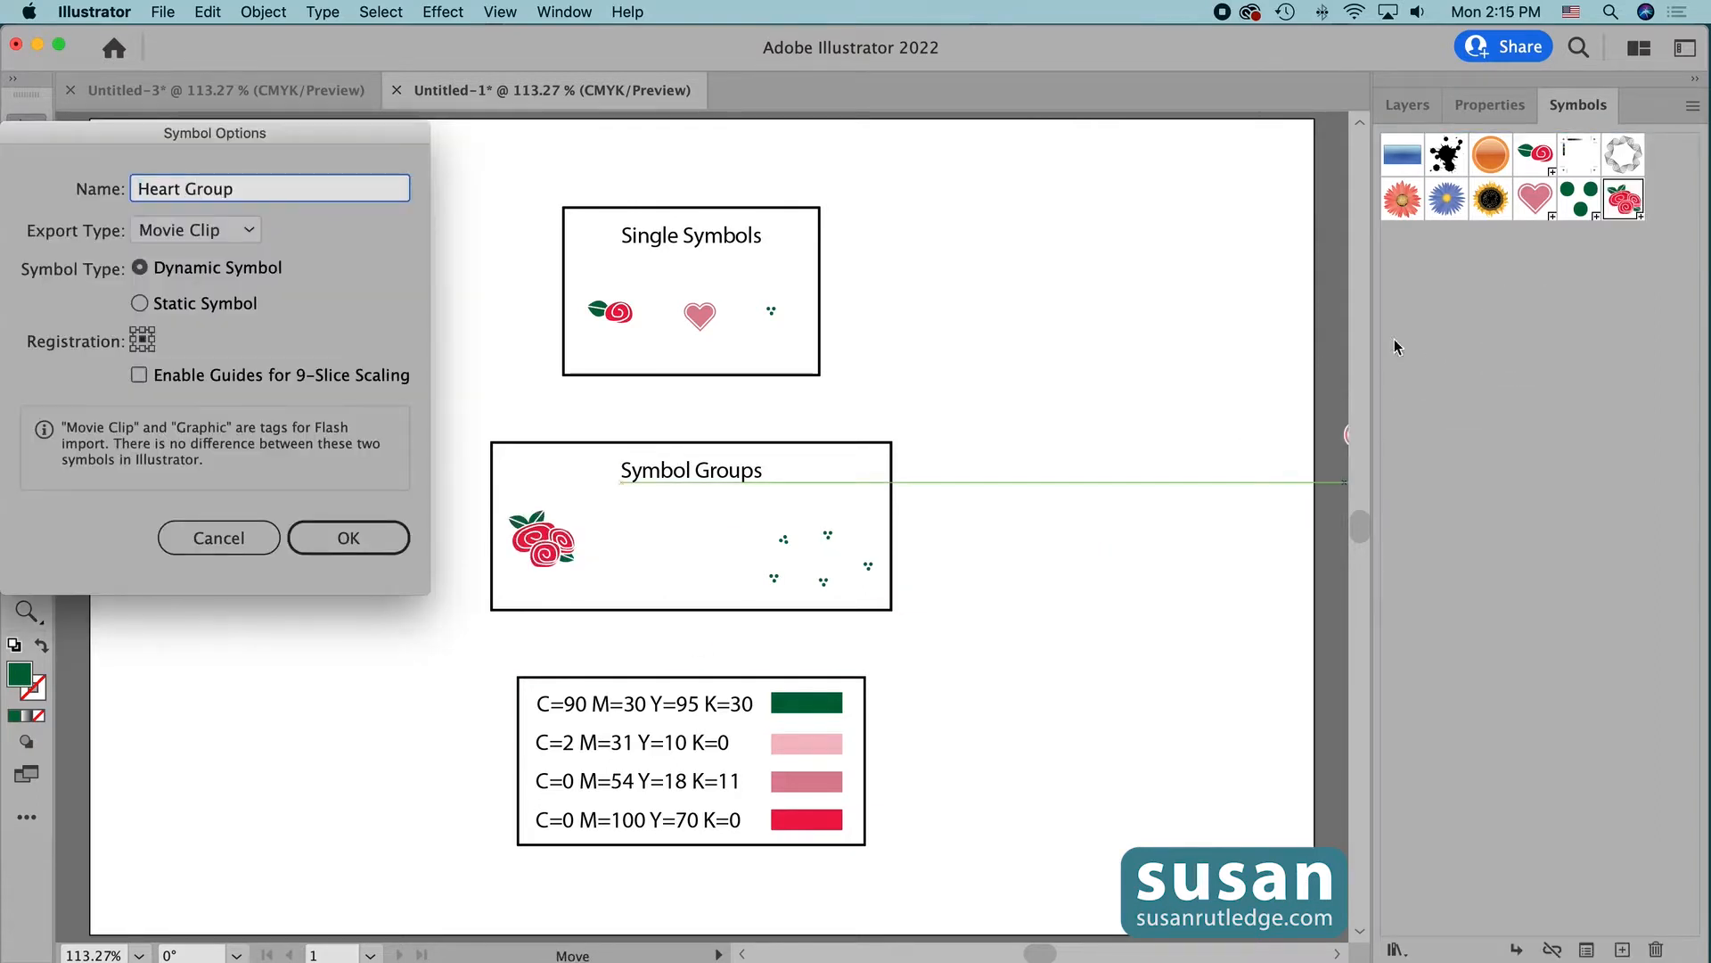
pyautogui.click(197, 230)
pyautogui.click(191, 286)
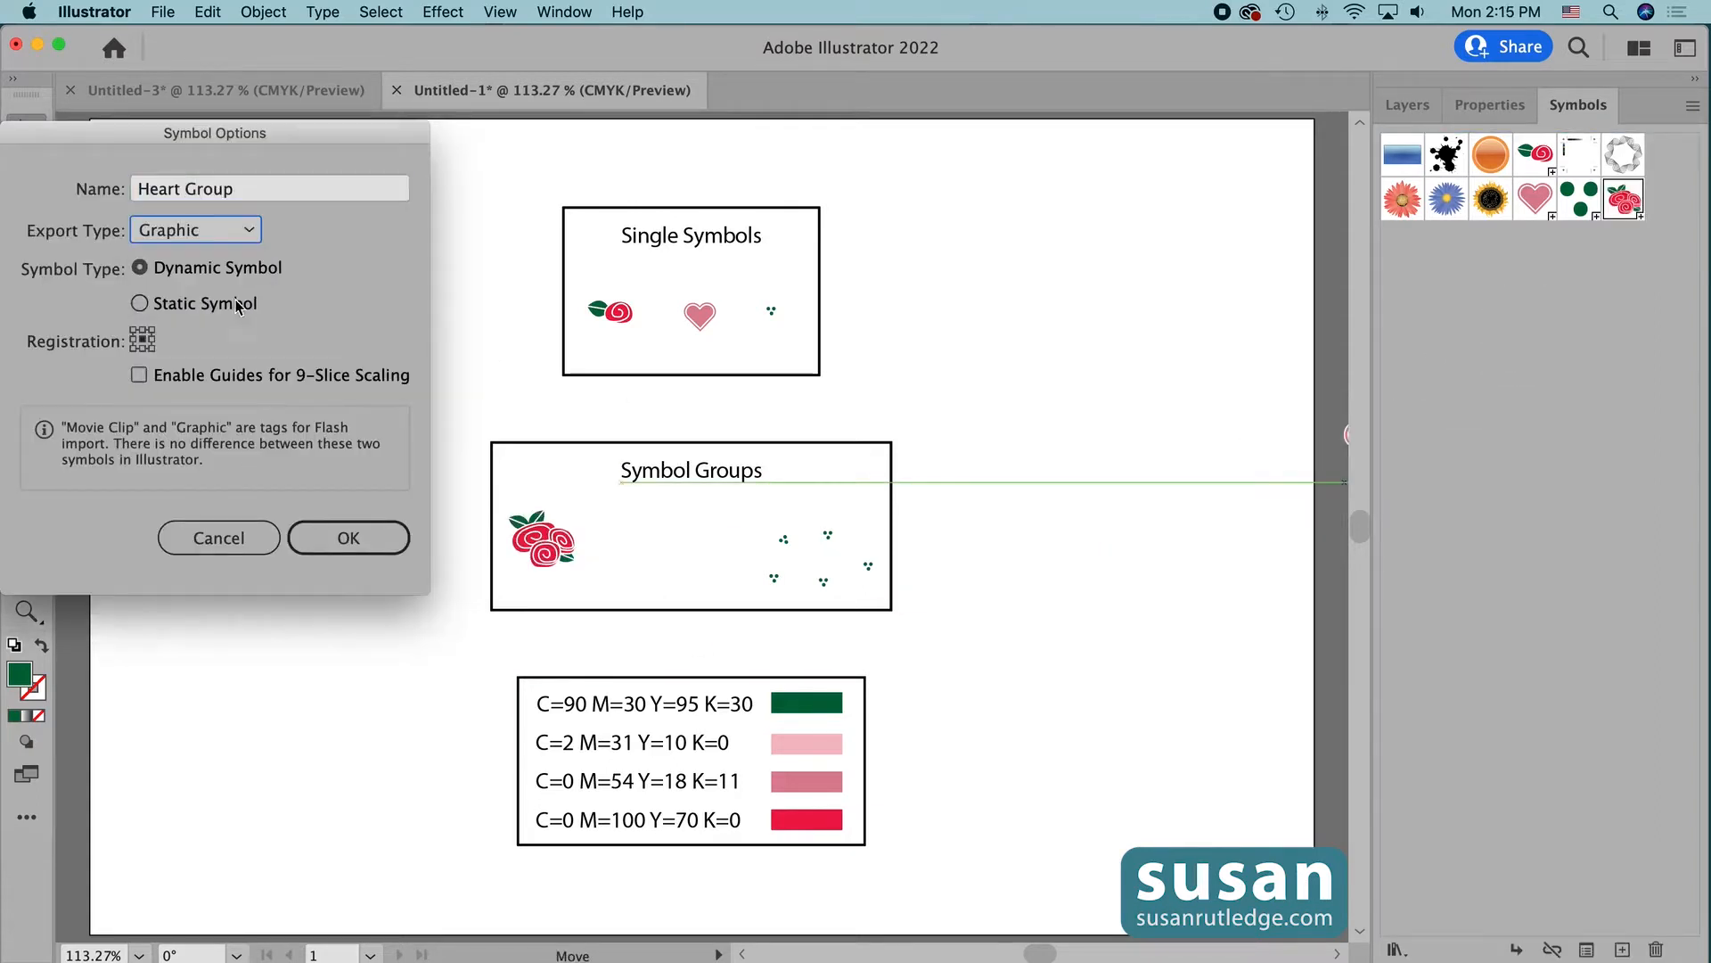
pyautogui.click(355, 538)
# - Create a dynamic symbol named Large Green Cluster from the group of green dot clusters, with the export type Graphic
pyautogui.moveTo(794, 540); pyautogui.dragTo(1506, 300)
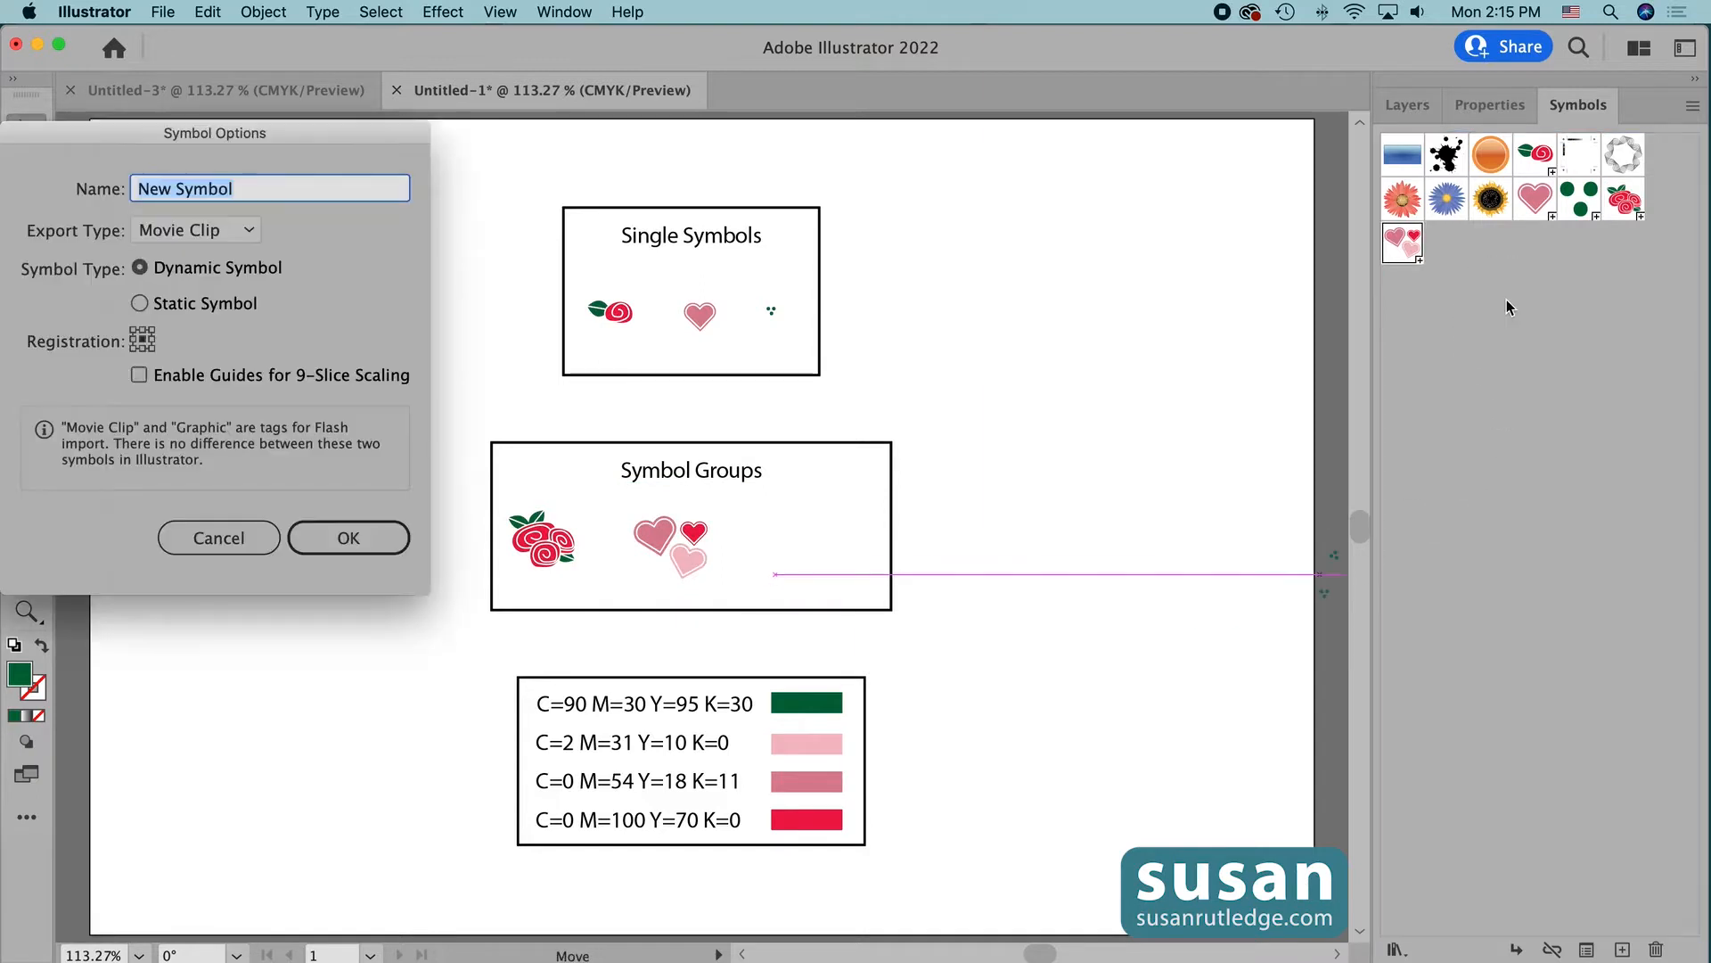
pyautogui.write('Large Green Cluster')
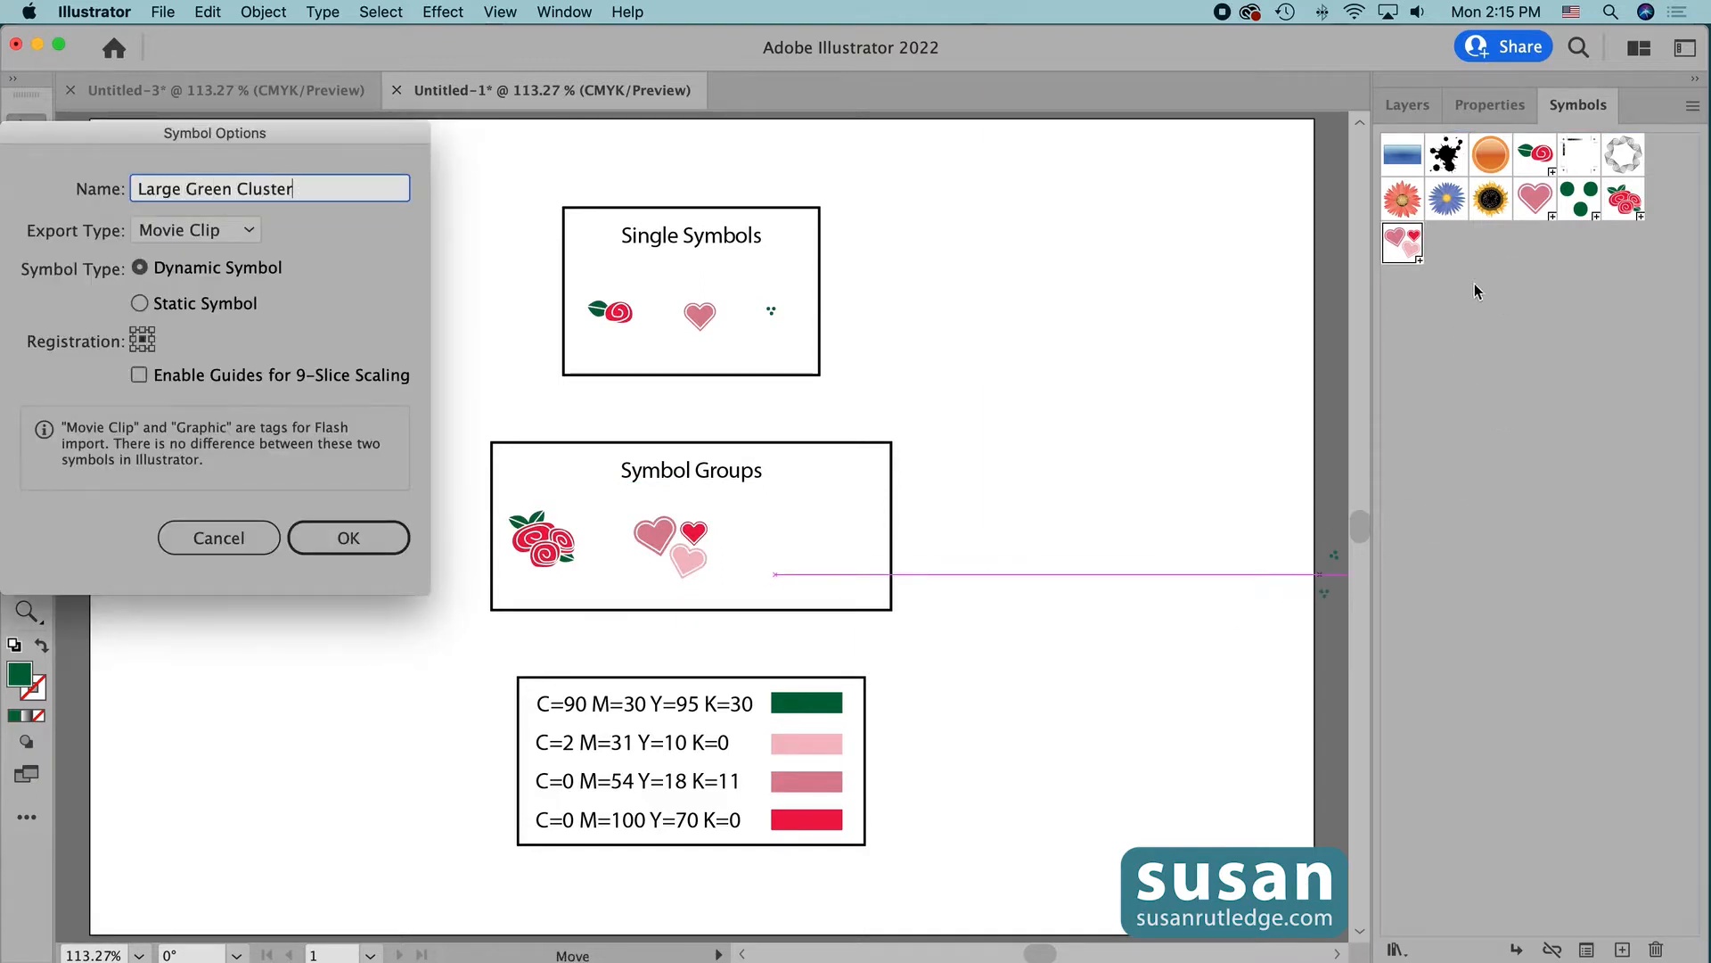
pyautogui.click(197, 230)
pyautogui.click(191, 286)
pyautogui.click(325, 538)
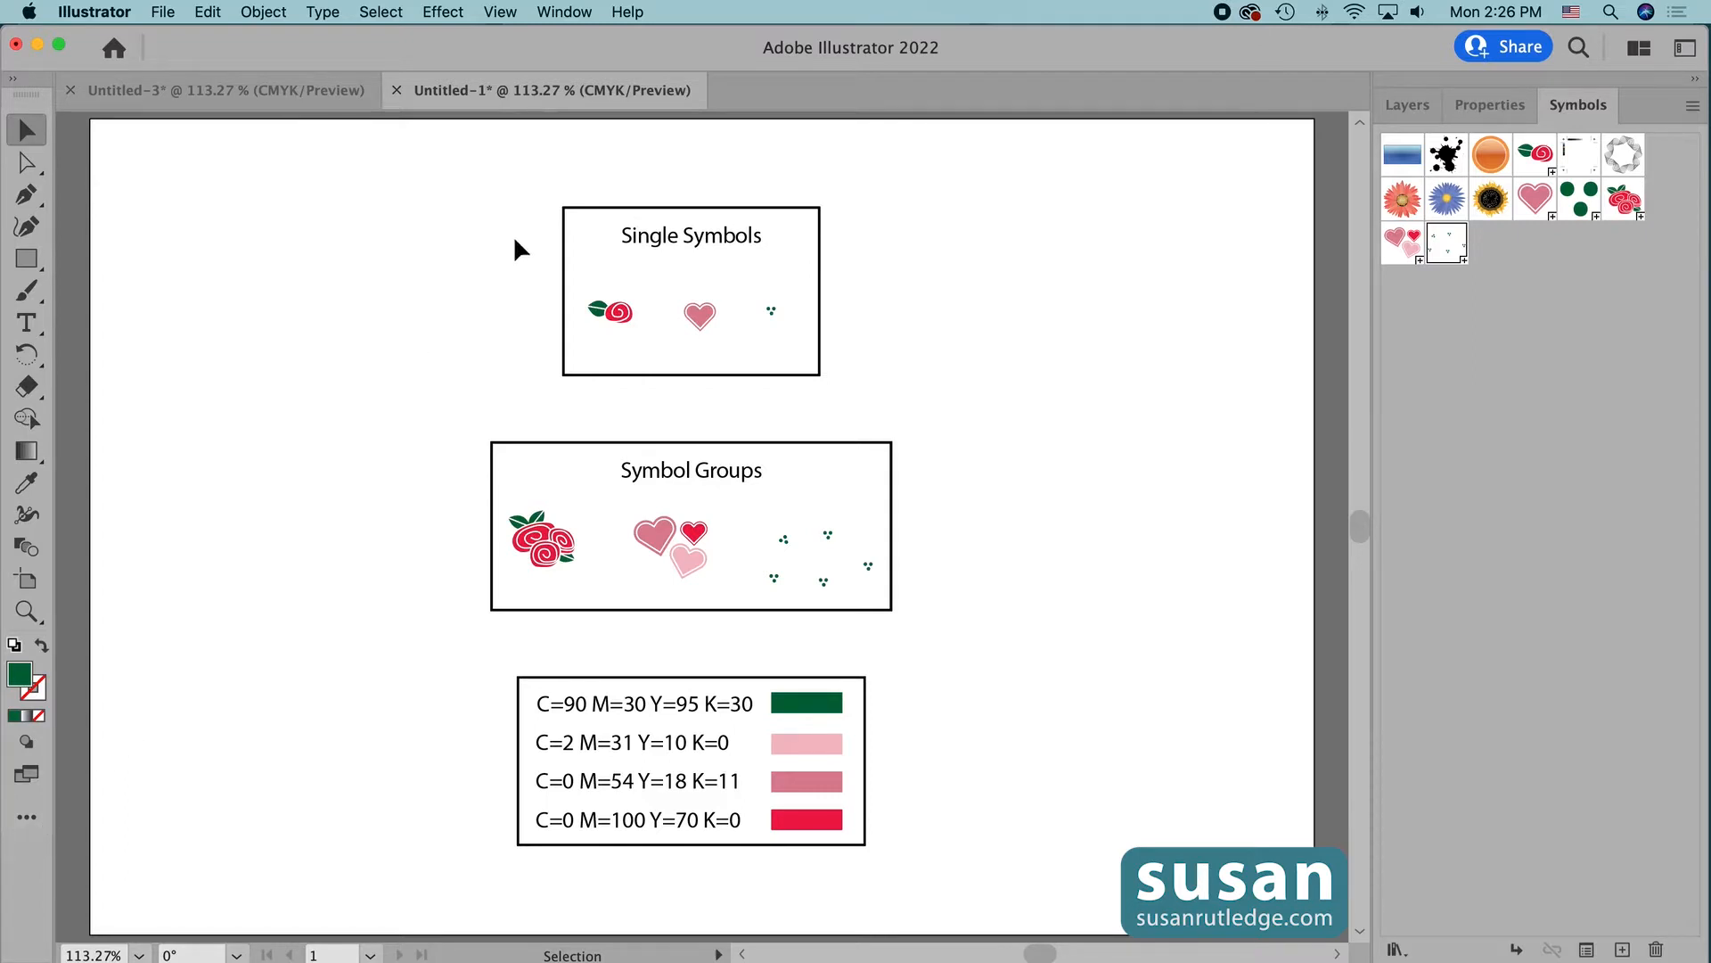
# - Switch the tool set from Basic to Advanced
pyautogui.click(564, 12)
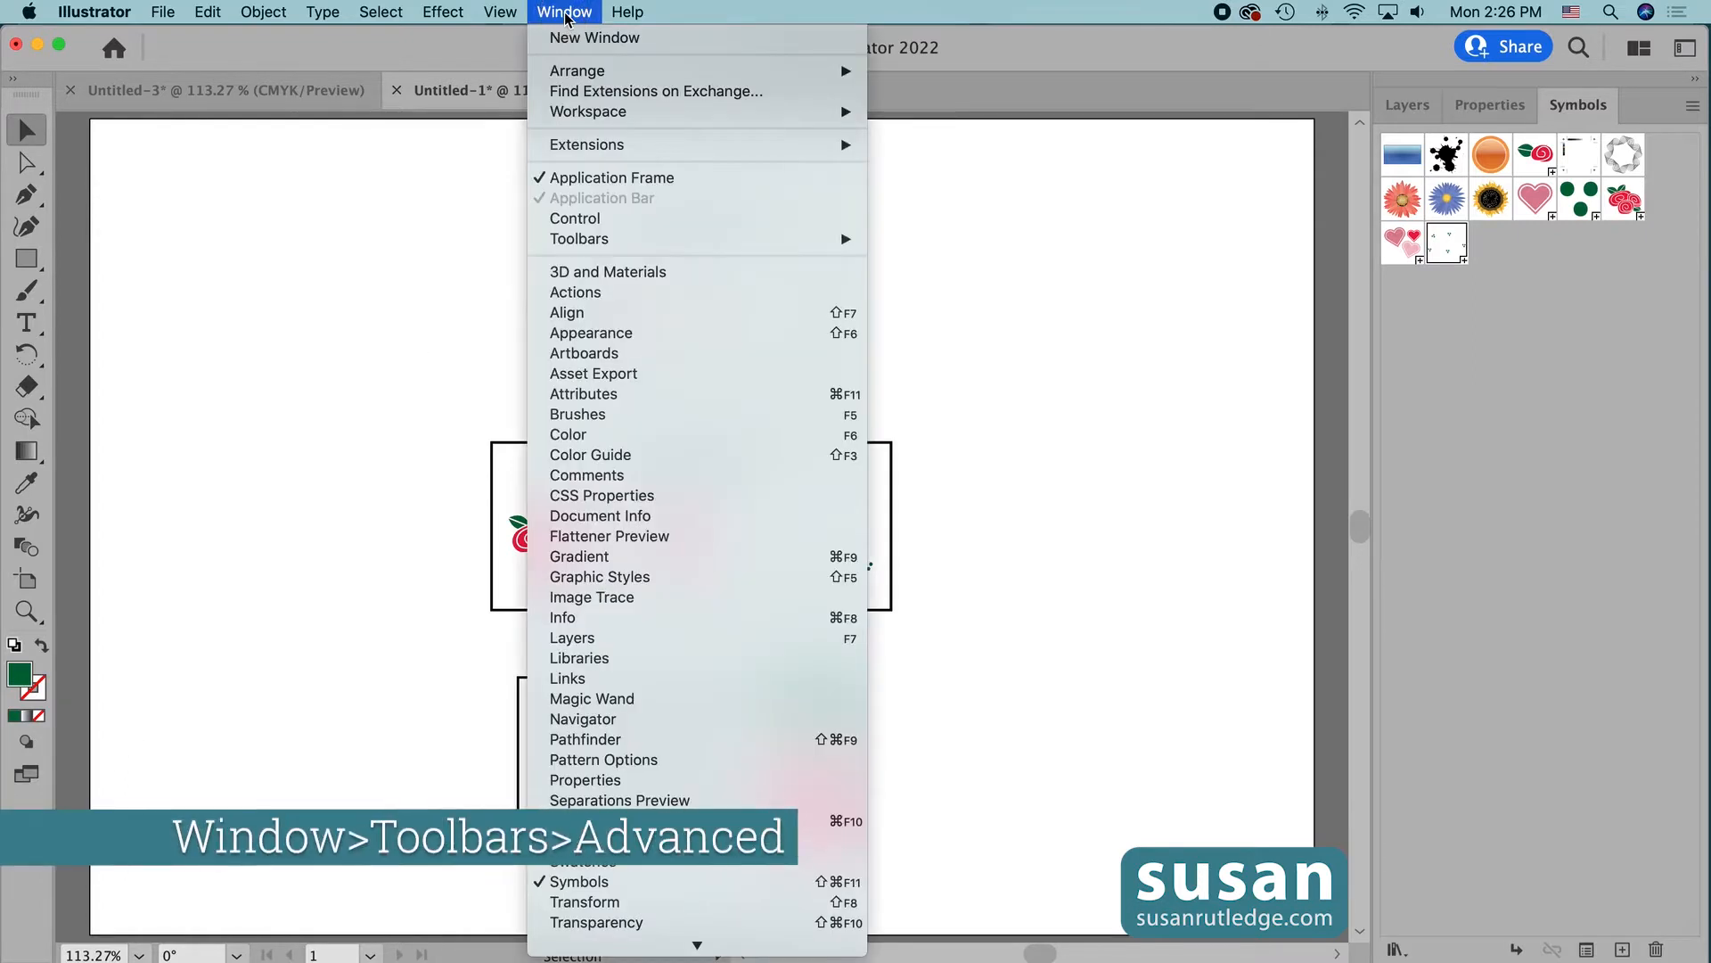
pyautogui.moveTo(616, 237)
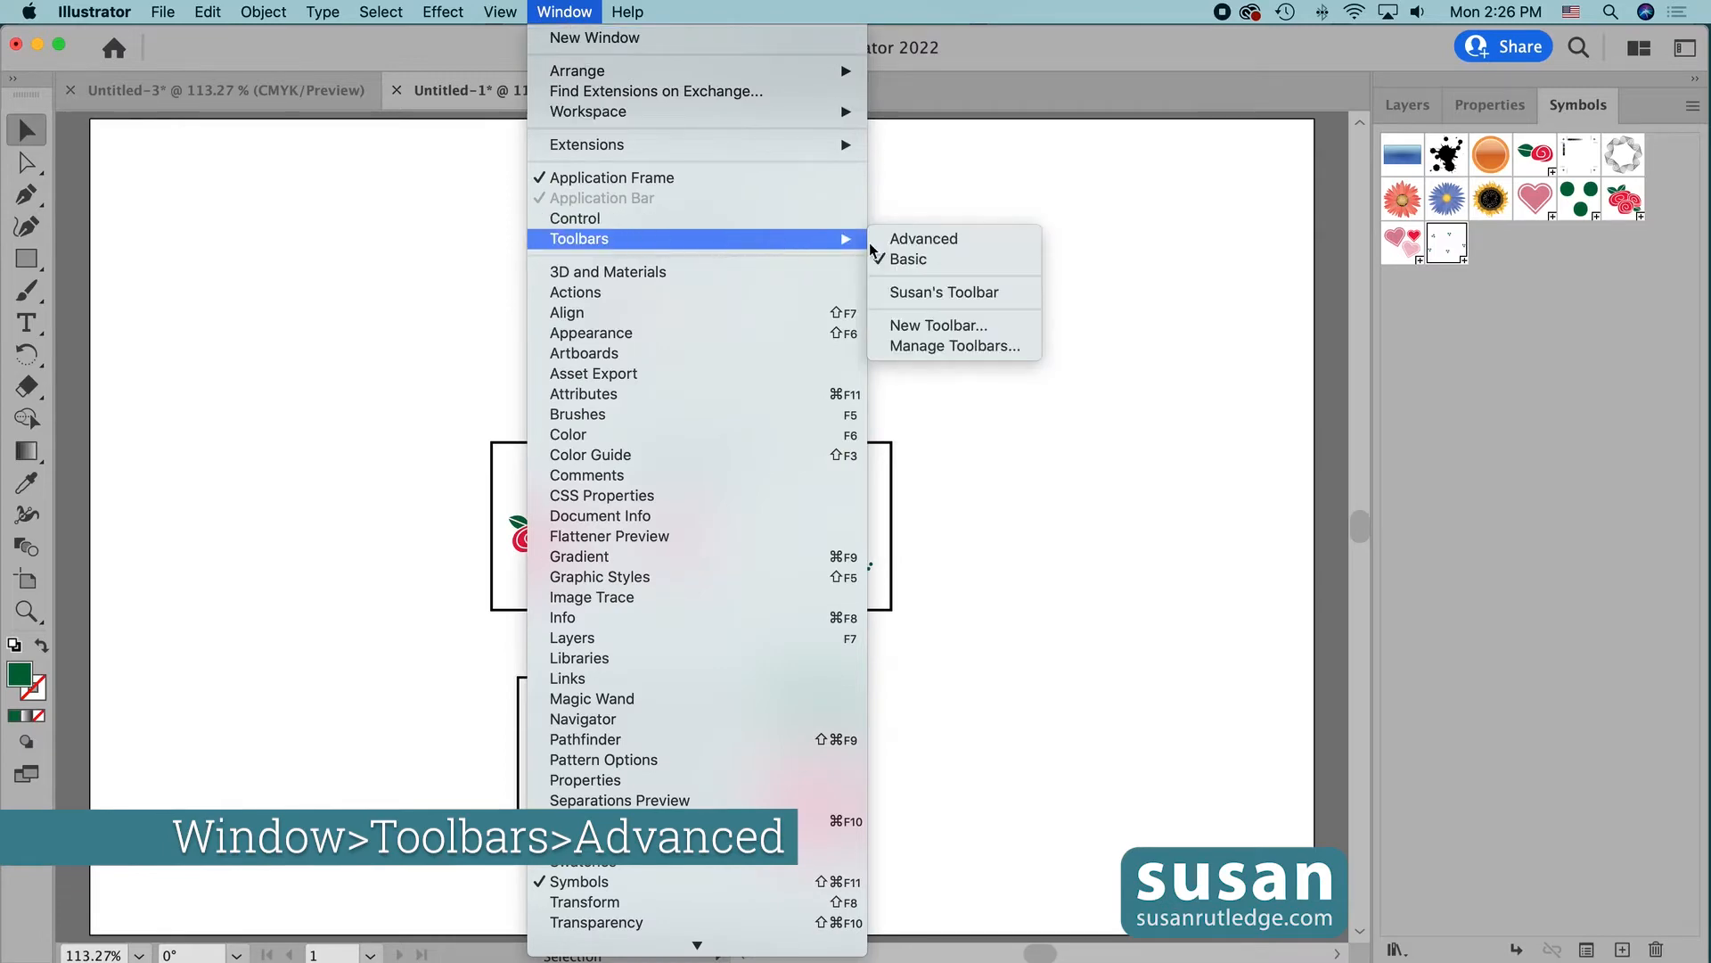
pyautogui.click(927, 239)
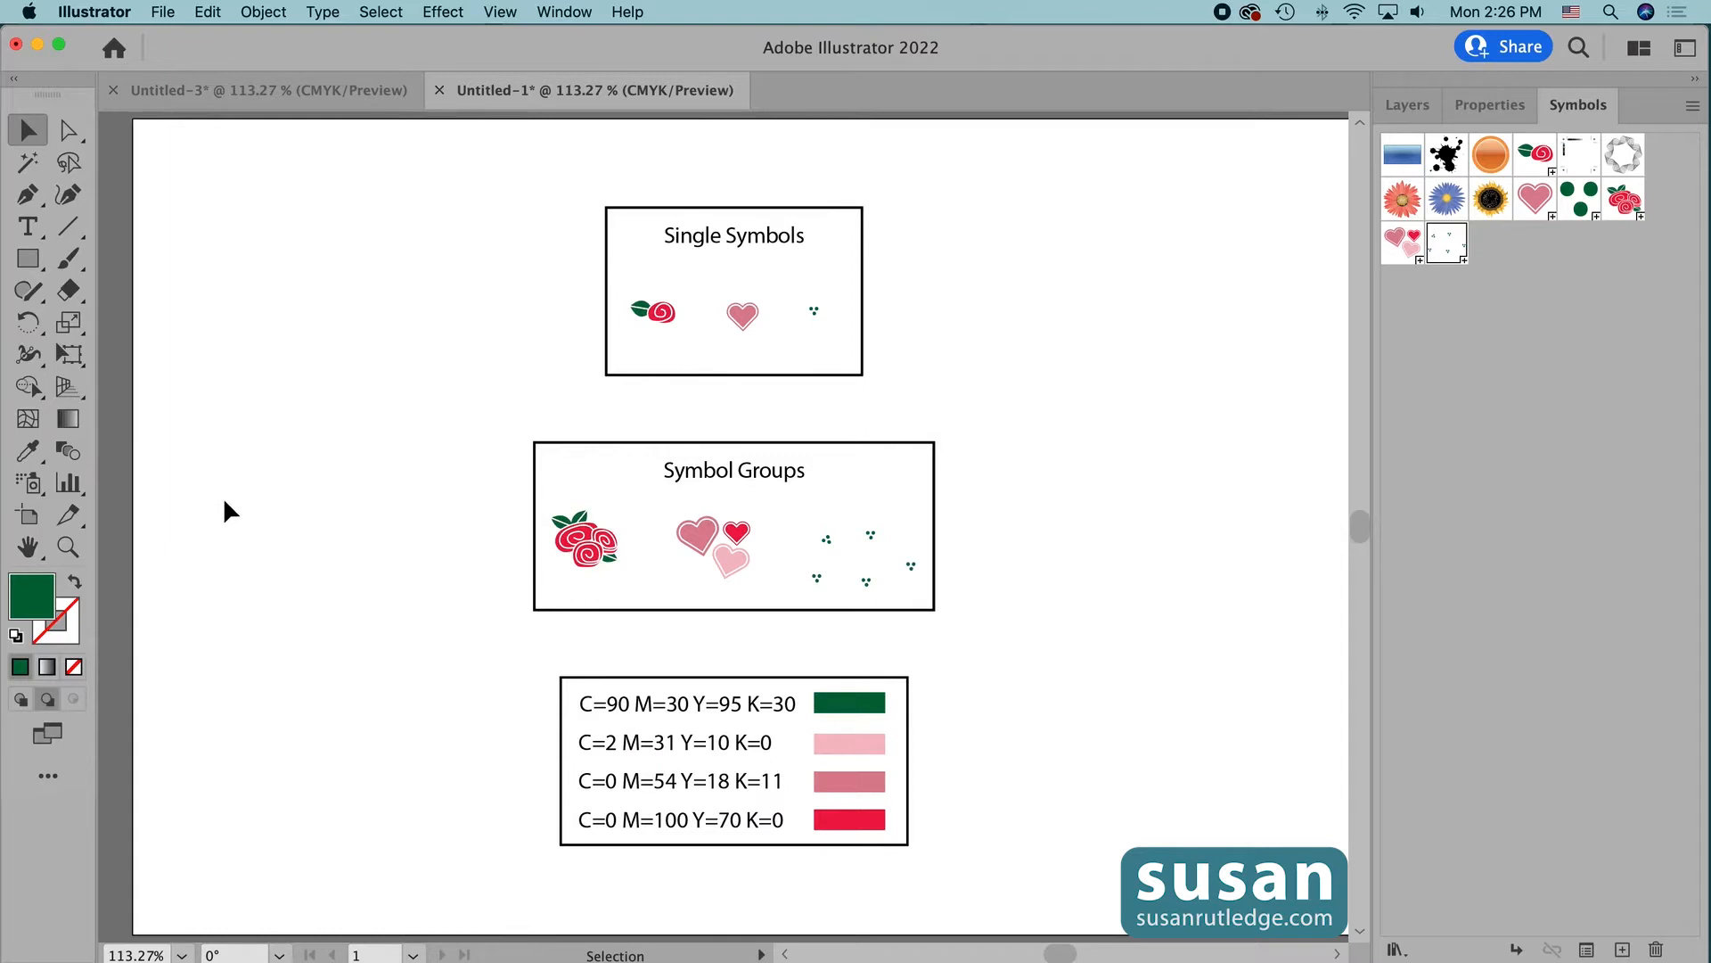
# - Tear off the Symbol Sprayer tool group so all the symbolism tools float over the canvas
pyautogui.click(32, 489)
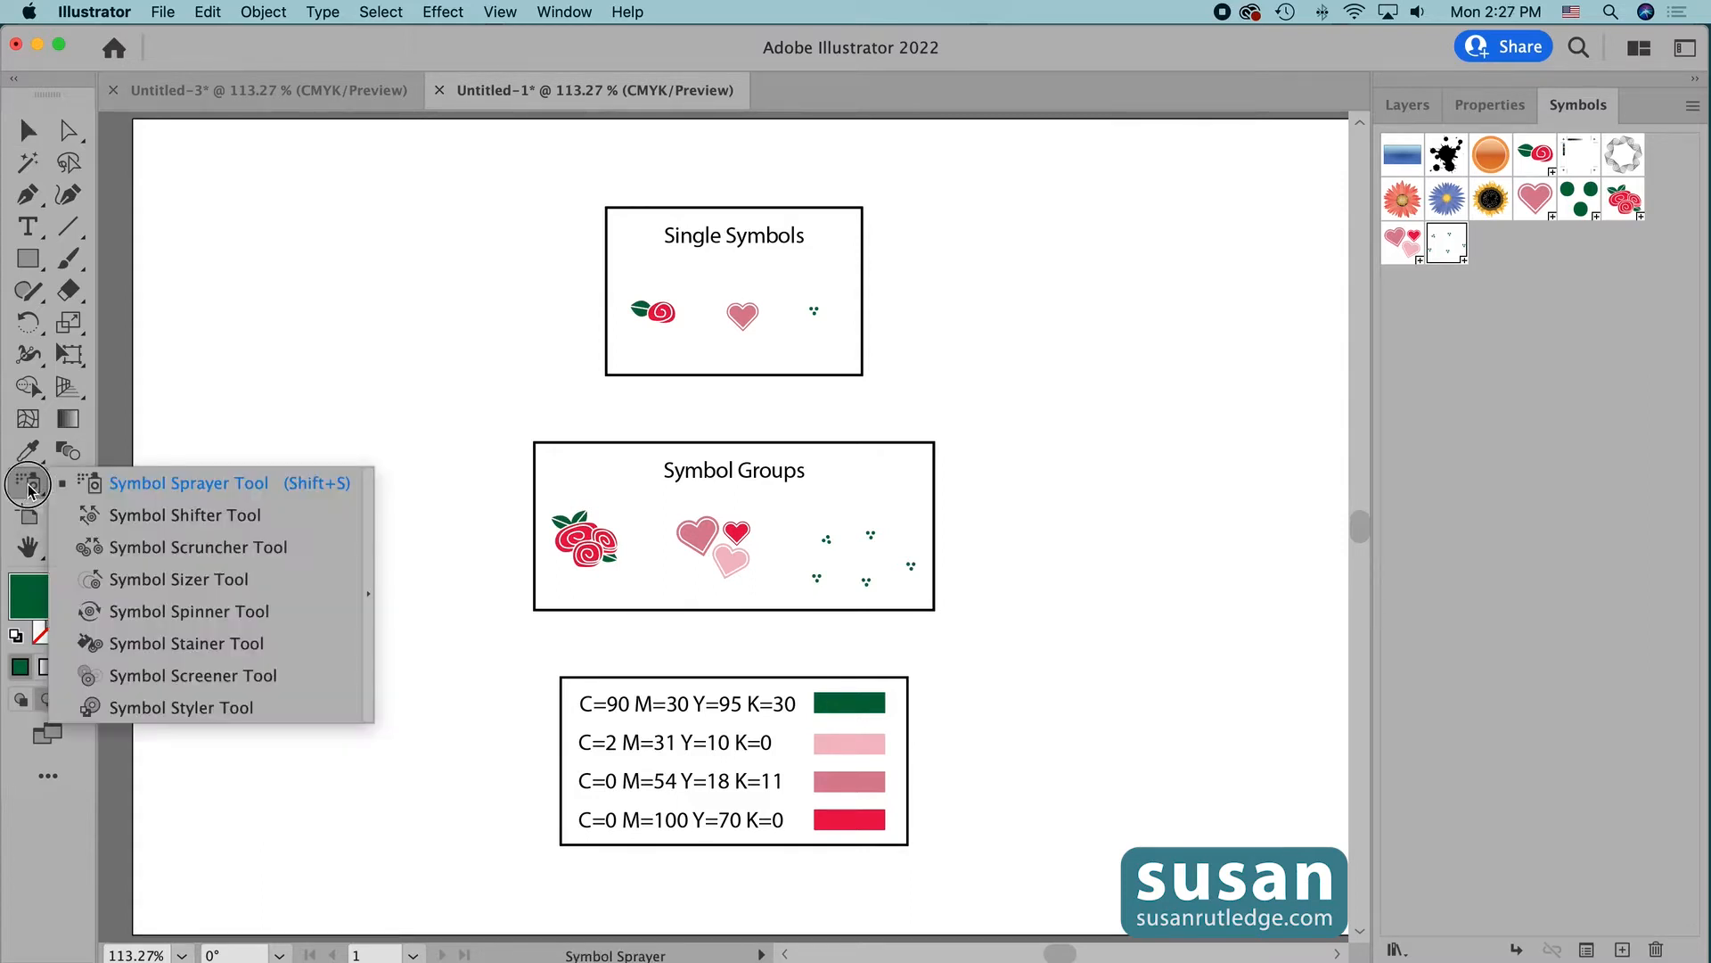
pyautogui.moveTo(31, 488); pyautogui.dragTo(296, 514)
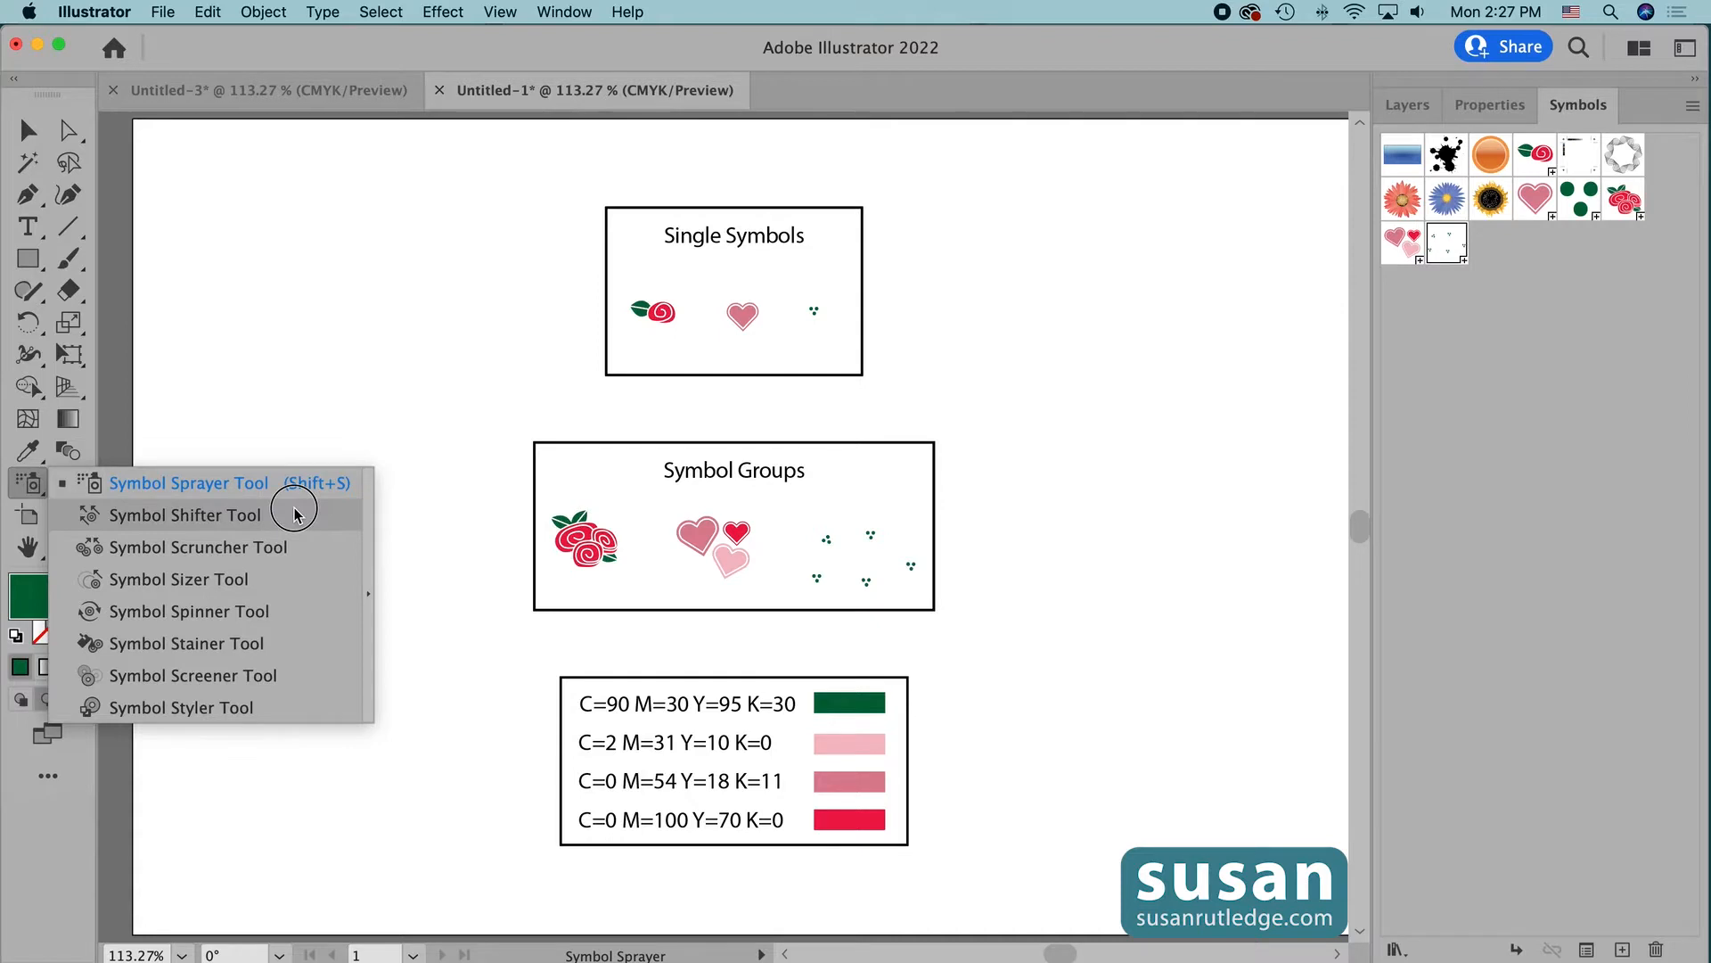
pyautogui.moveTo(294, 514); pyautogui.dragTo(371, 593)
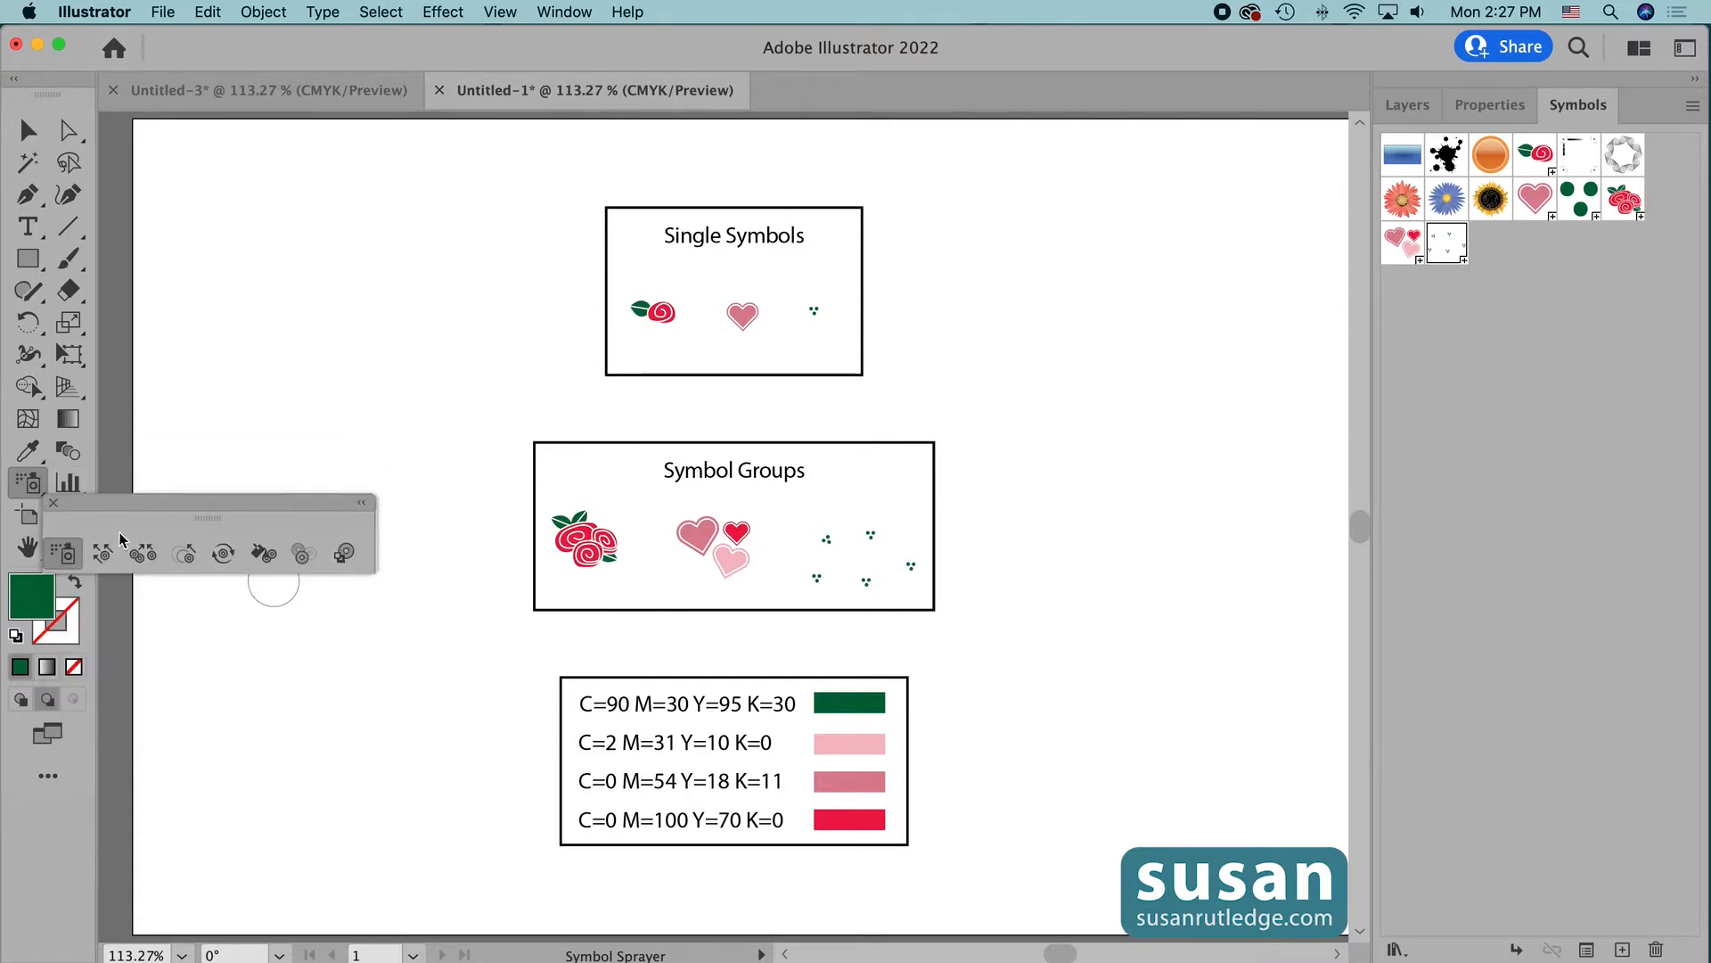
# - Move the floating symbolism tools to the upper-right corner of the artboard, and show the Tools layer in place of the Samples layer
pyautogui.moveTo(72, 501); pyautogui.dragTo(1049, 119)
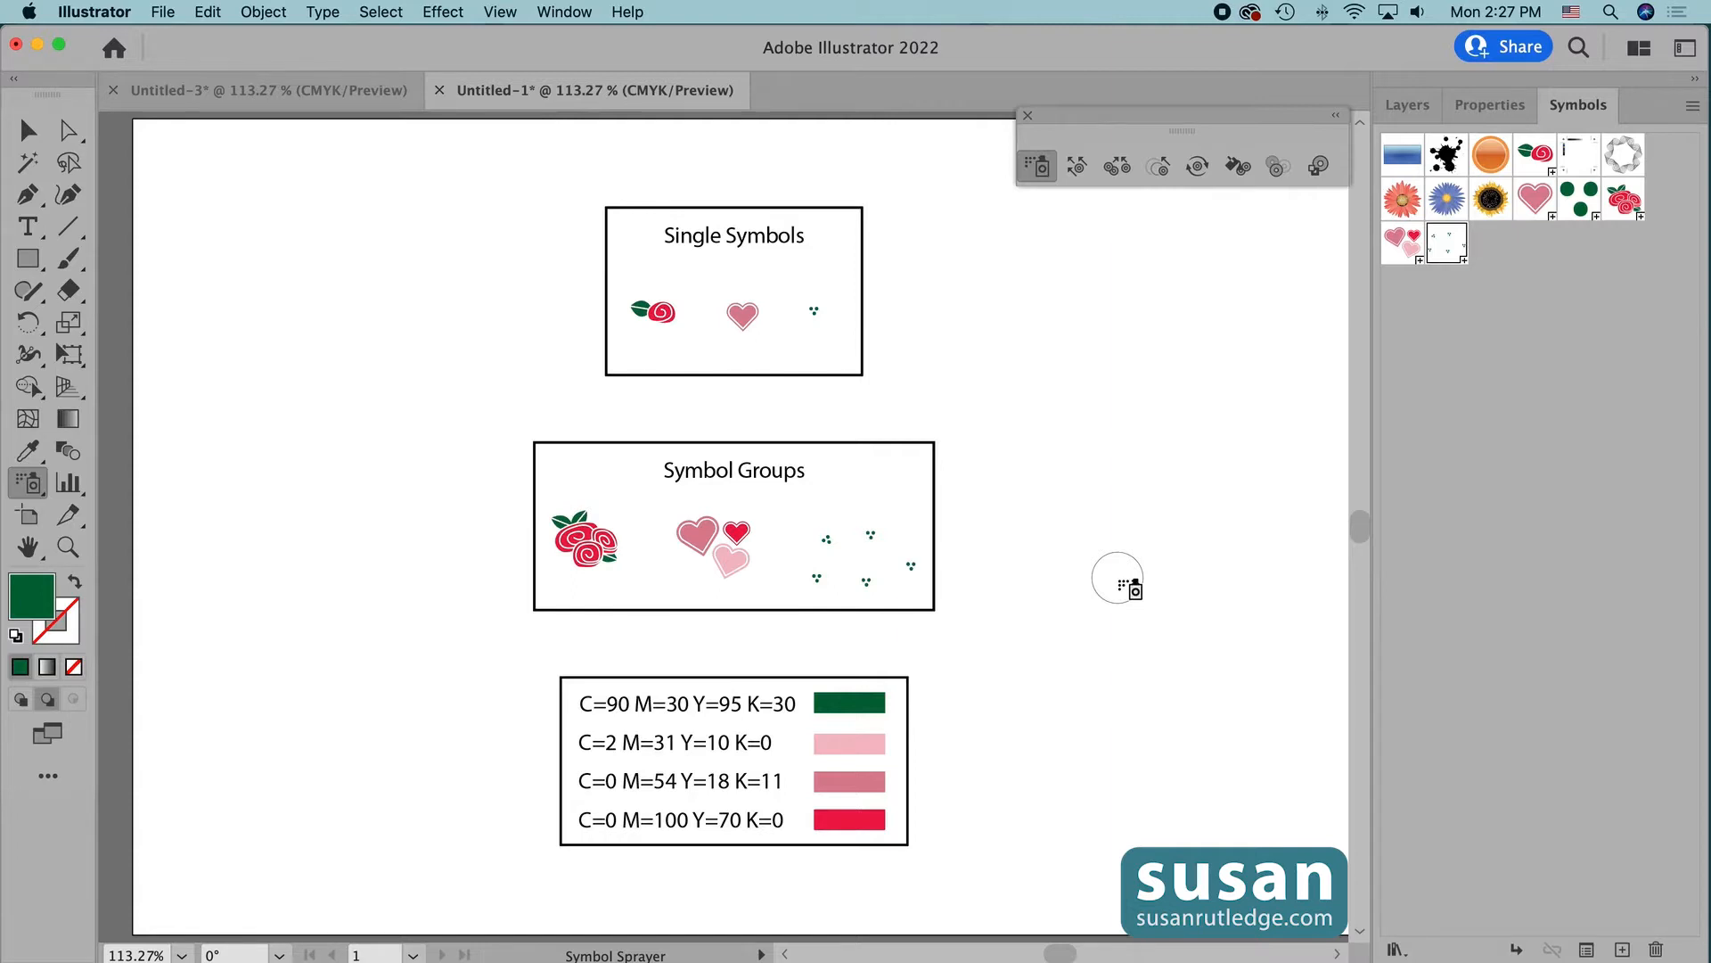
pyautogui.click(1413, 106)
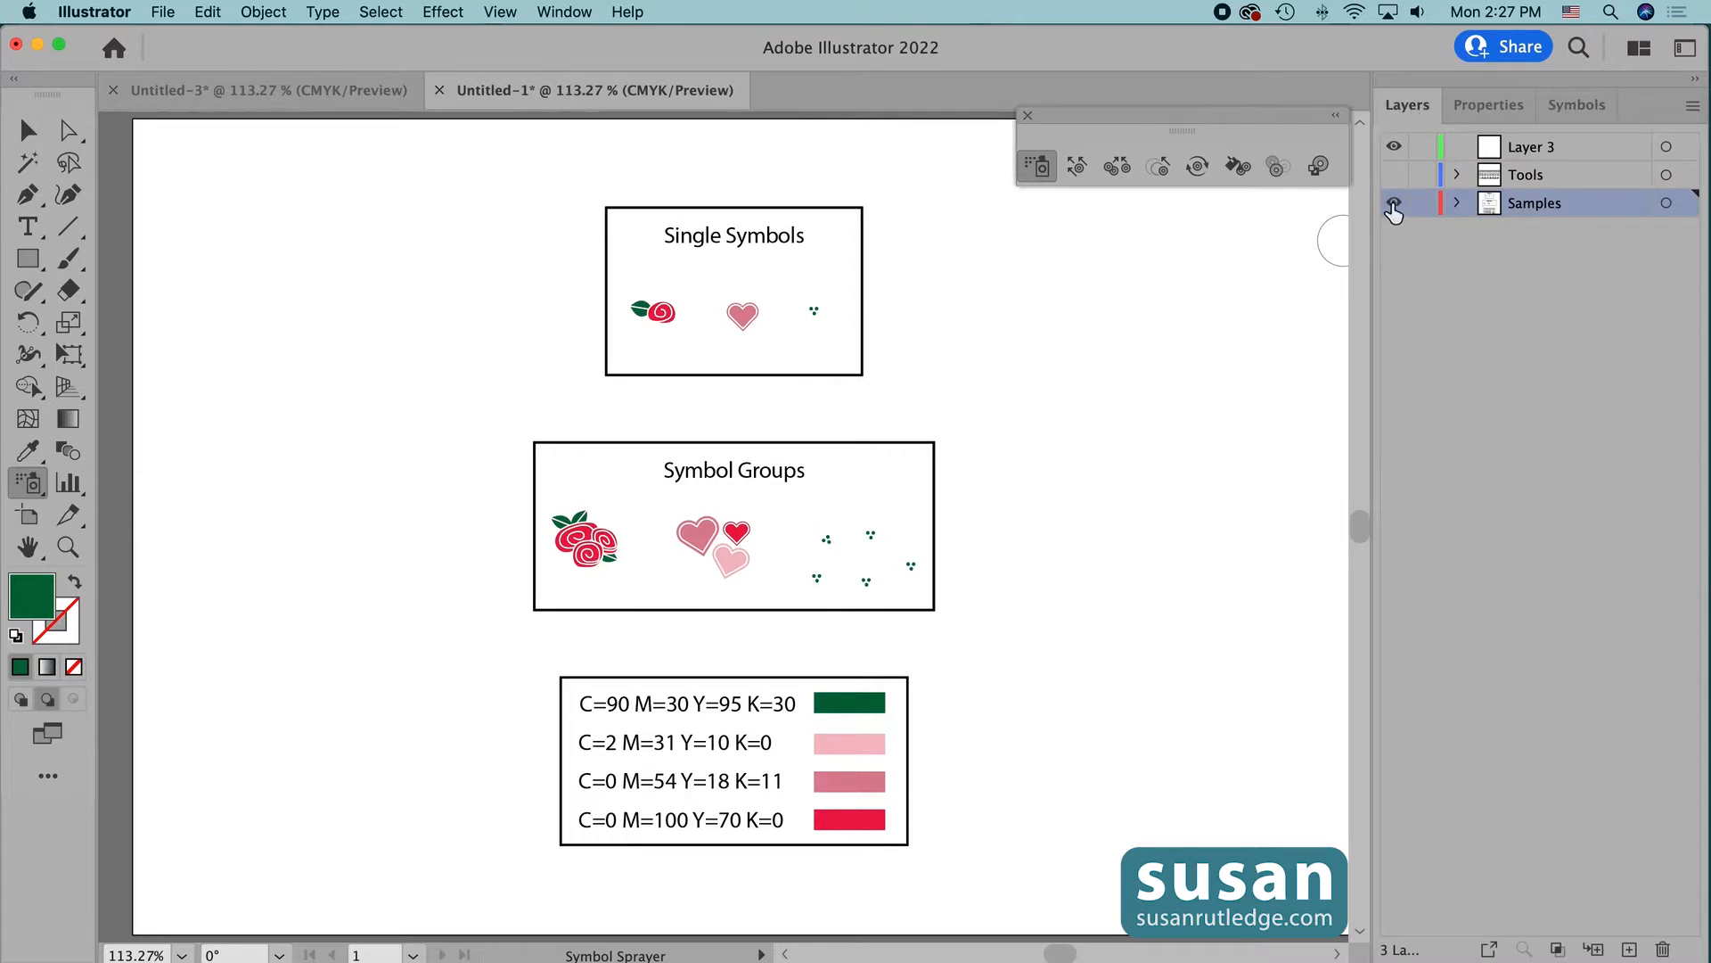
pyautogui.click(1394, 204)
pyautogui.click(1394, 176)
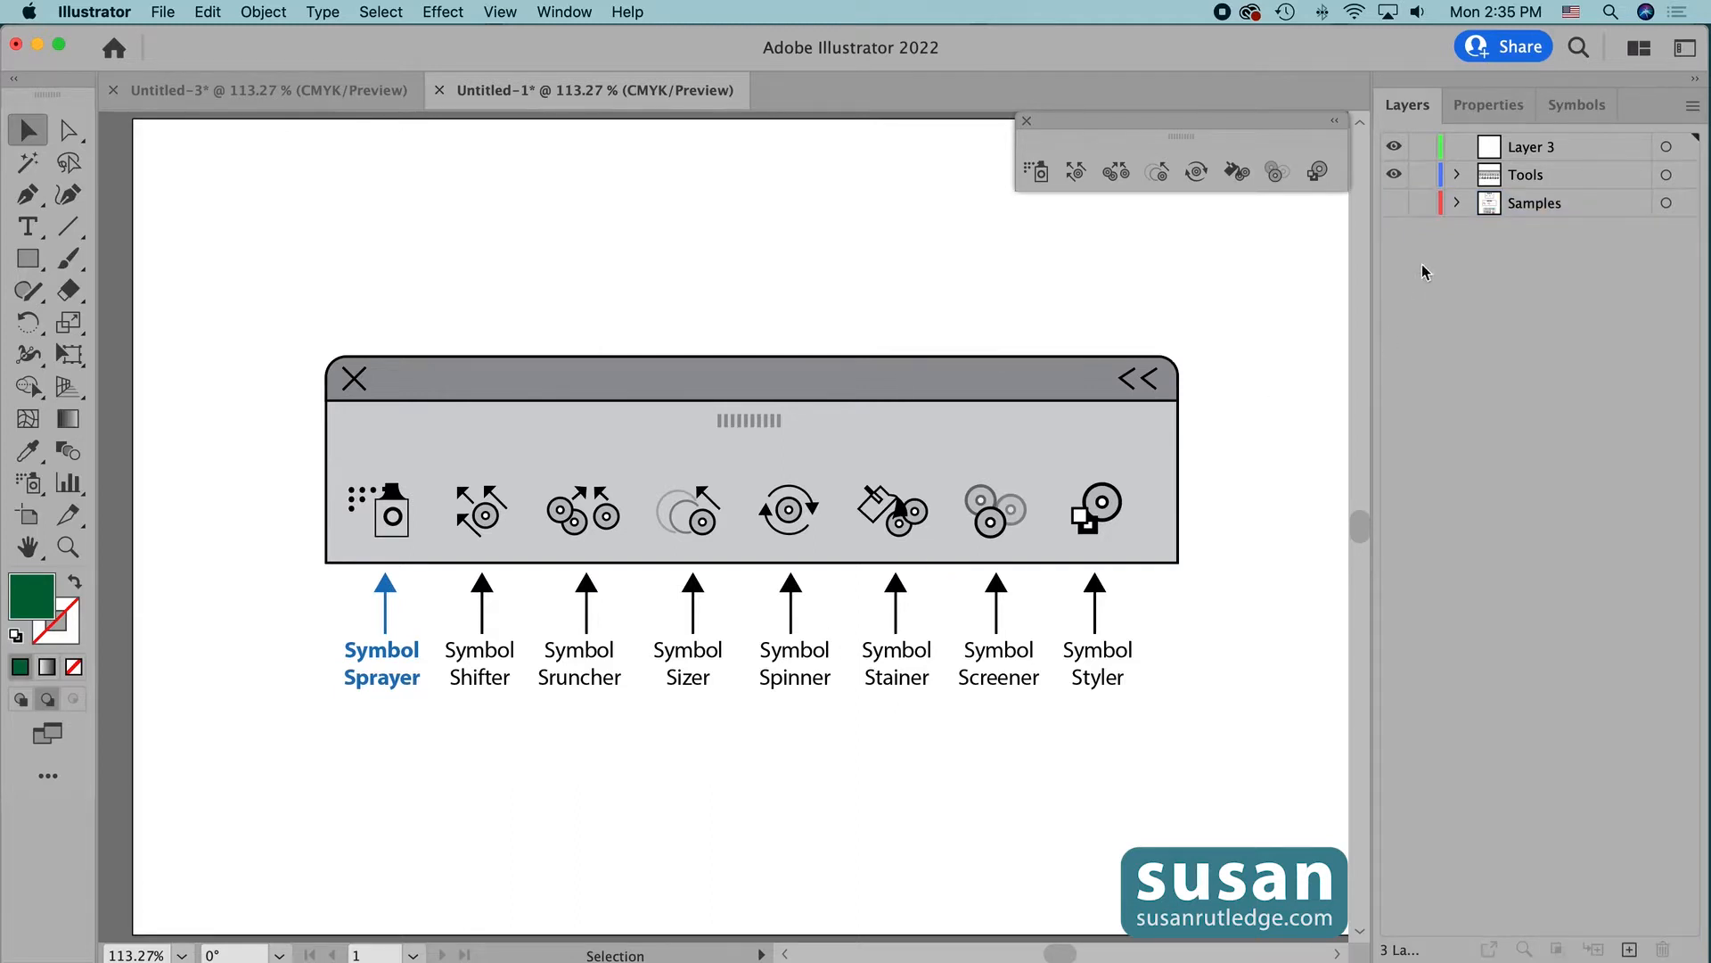
# - Hide the Tools layer, keeping the Samples layer hidden as well
pyautogui.click(1394, 203)
pyautogui.click(1396, 176)
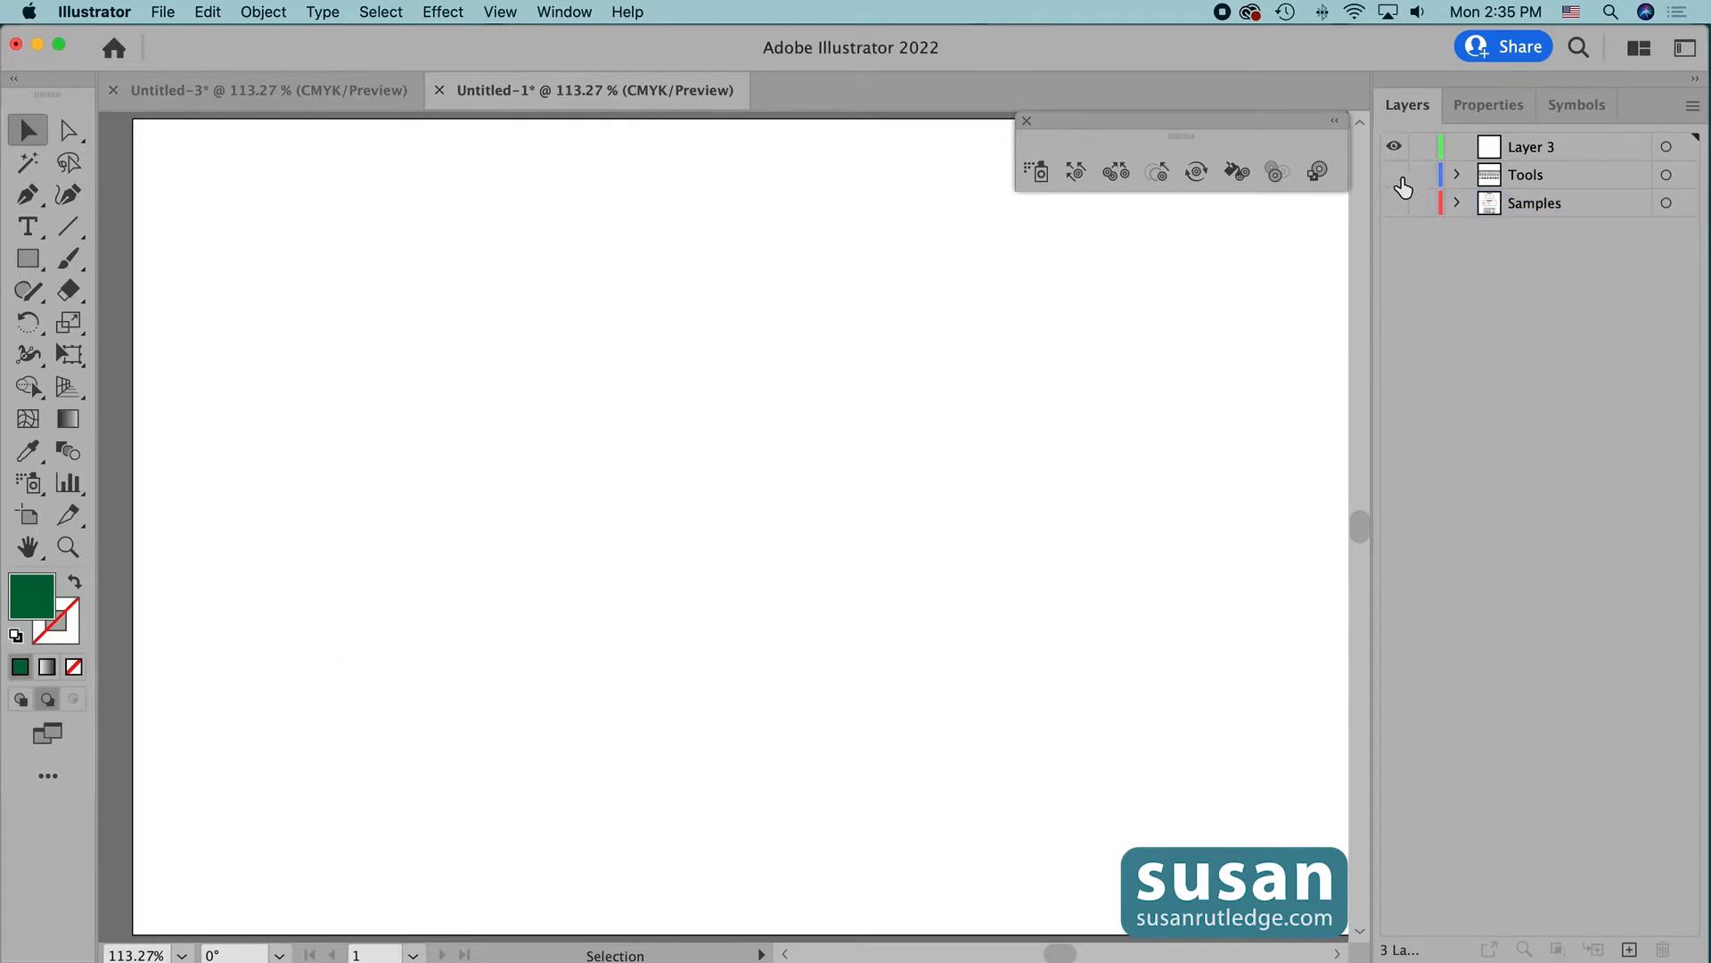
# - Open the Symbol Sprayer's Symbolism Tools Options and keep the intensity method at Fixed
pyautogui.click(1039, 175)
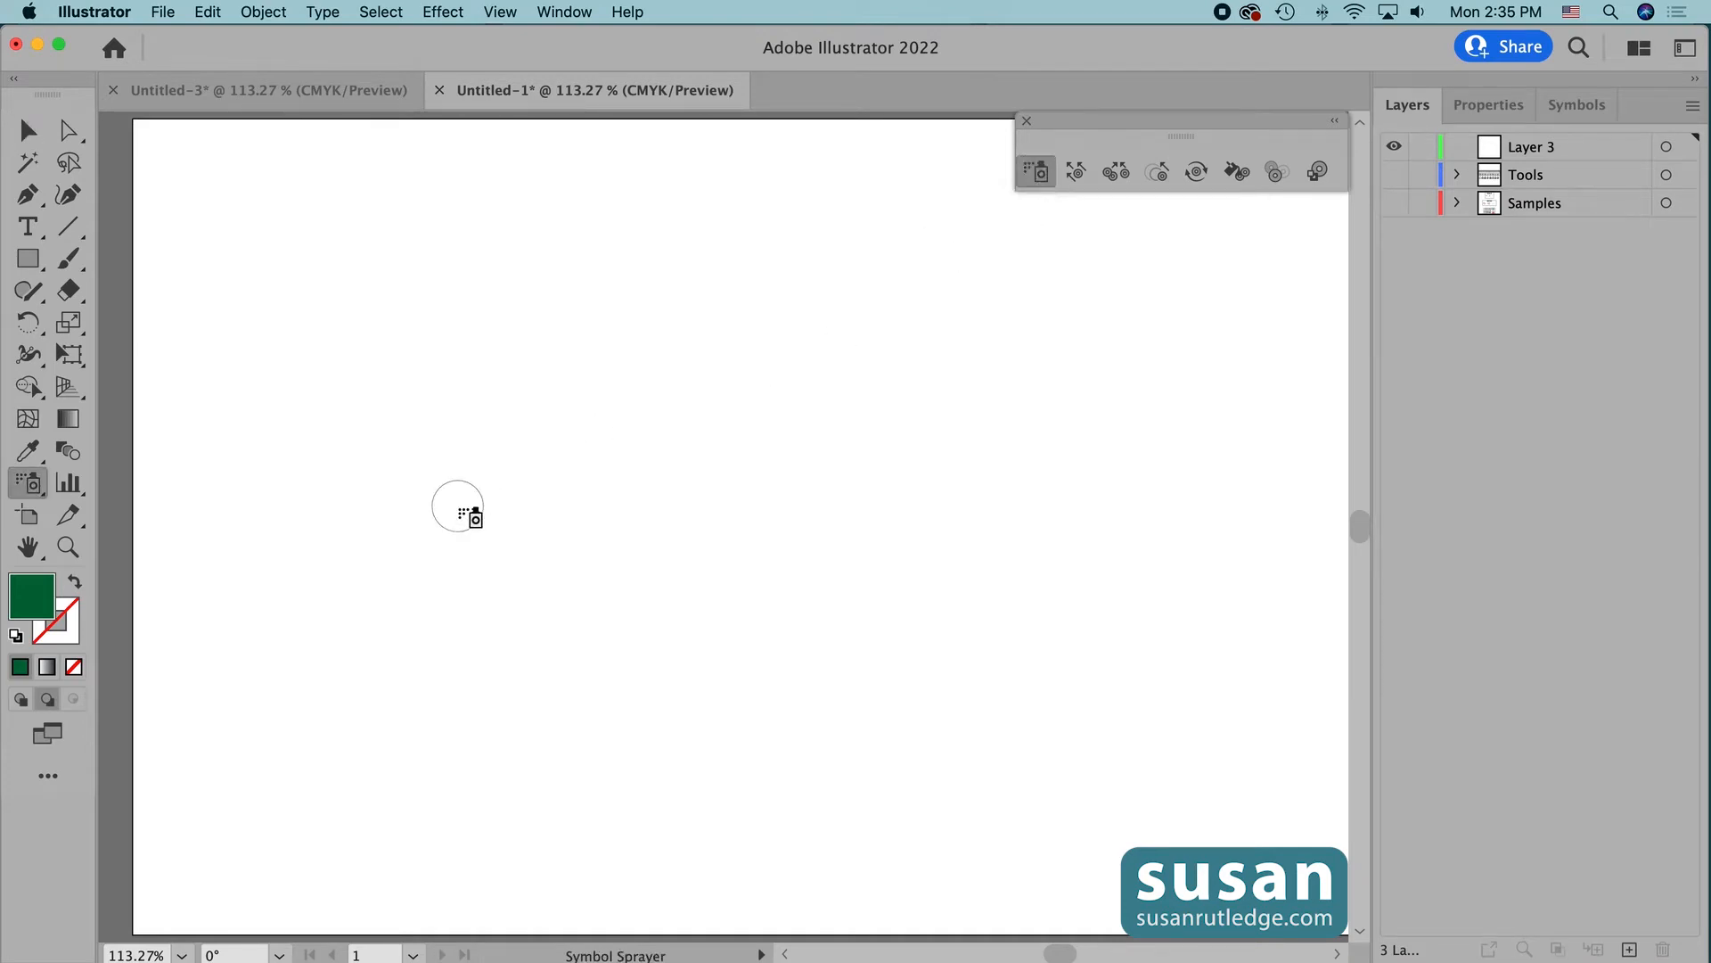
pyautogui.press('Return')
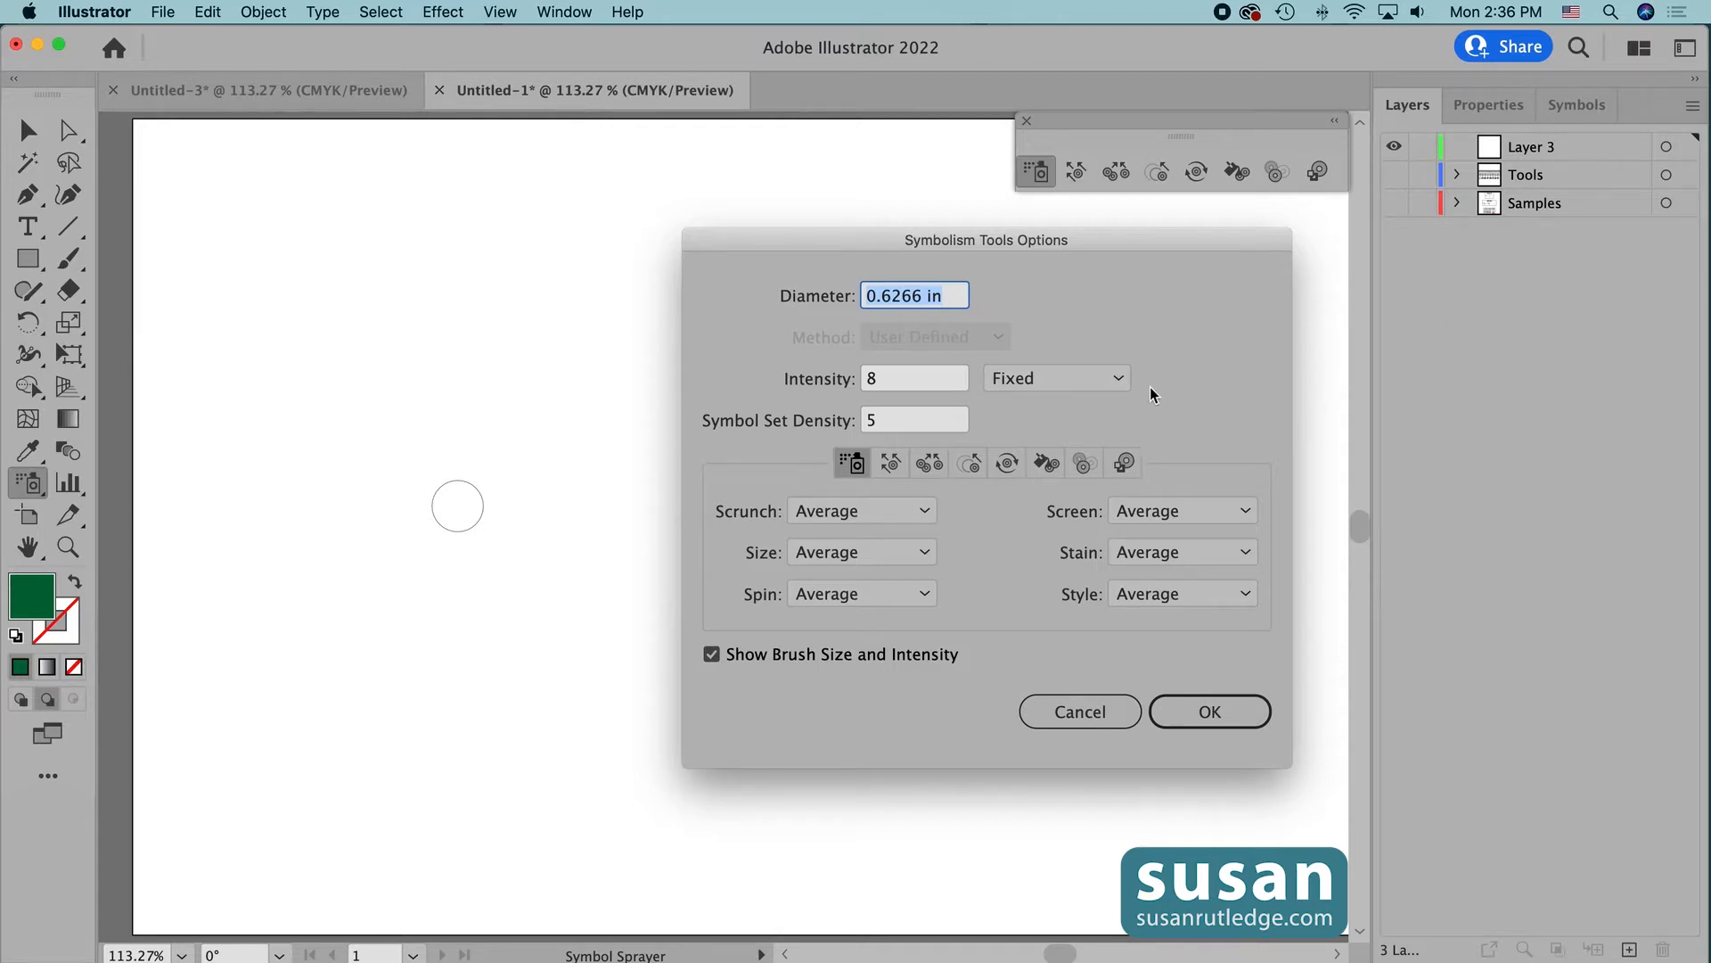
pyautogui.click(1118, 380)
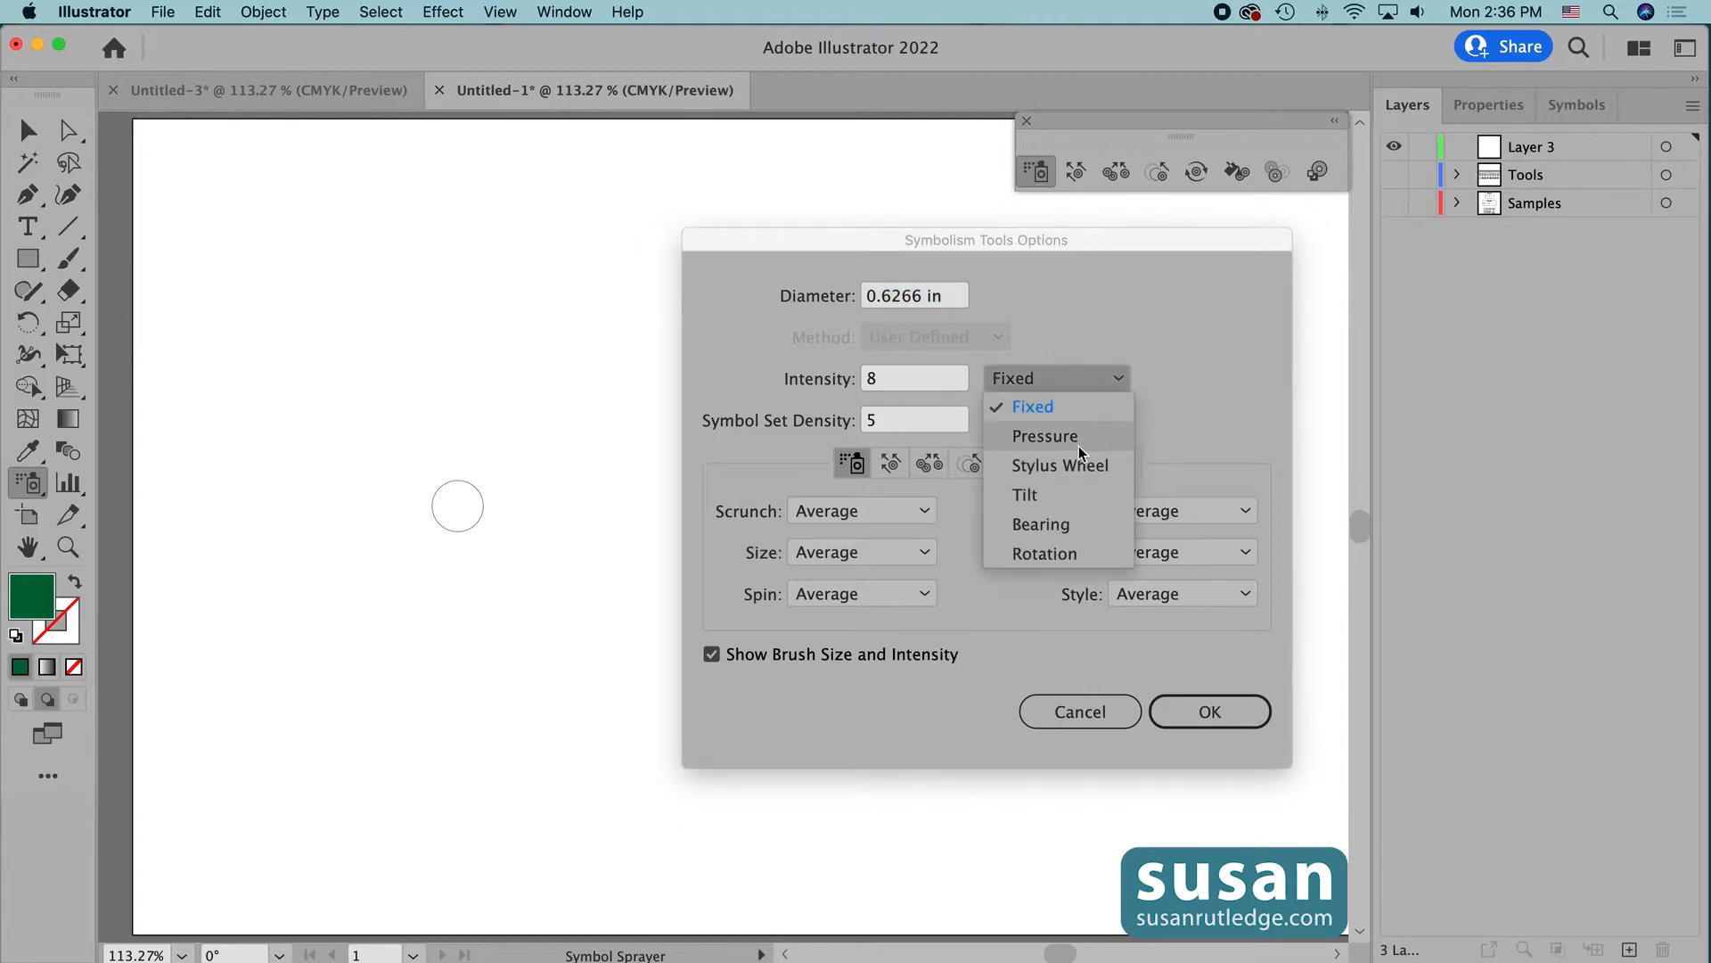
pyautogui.click(1052, 408)
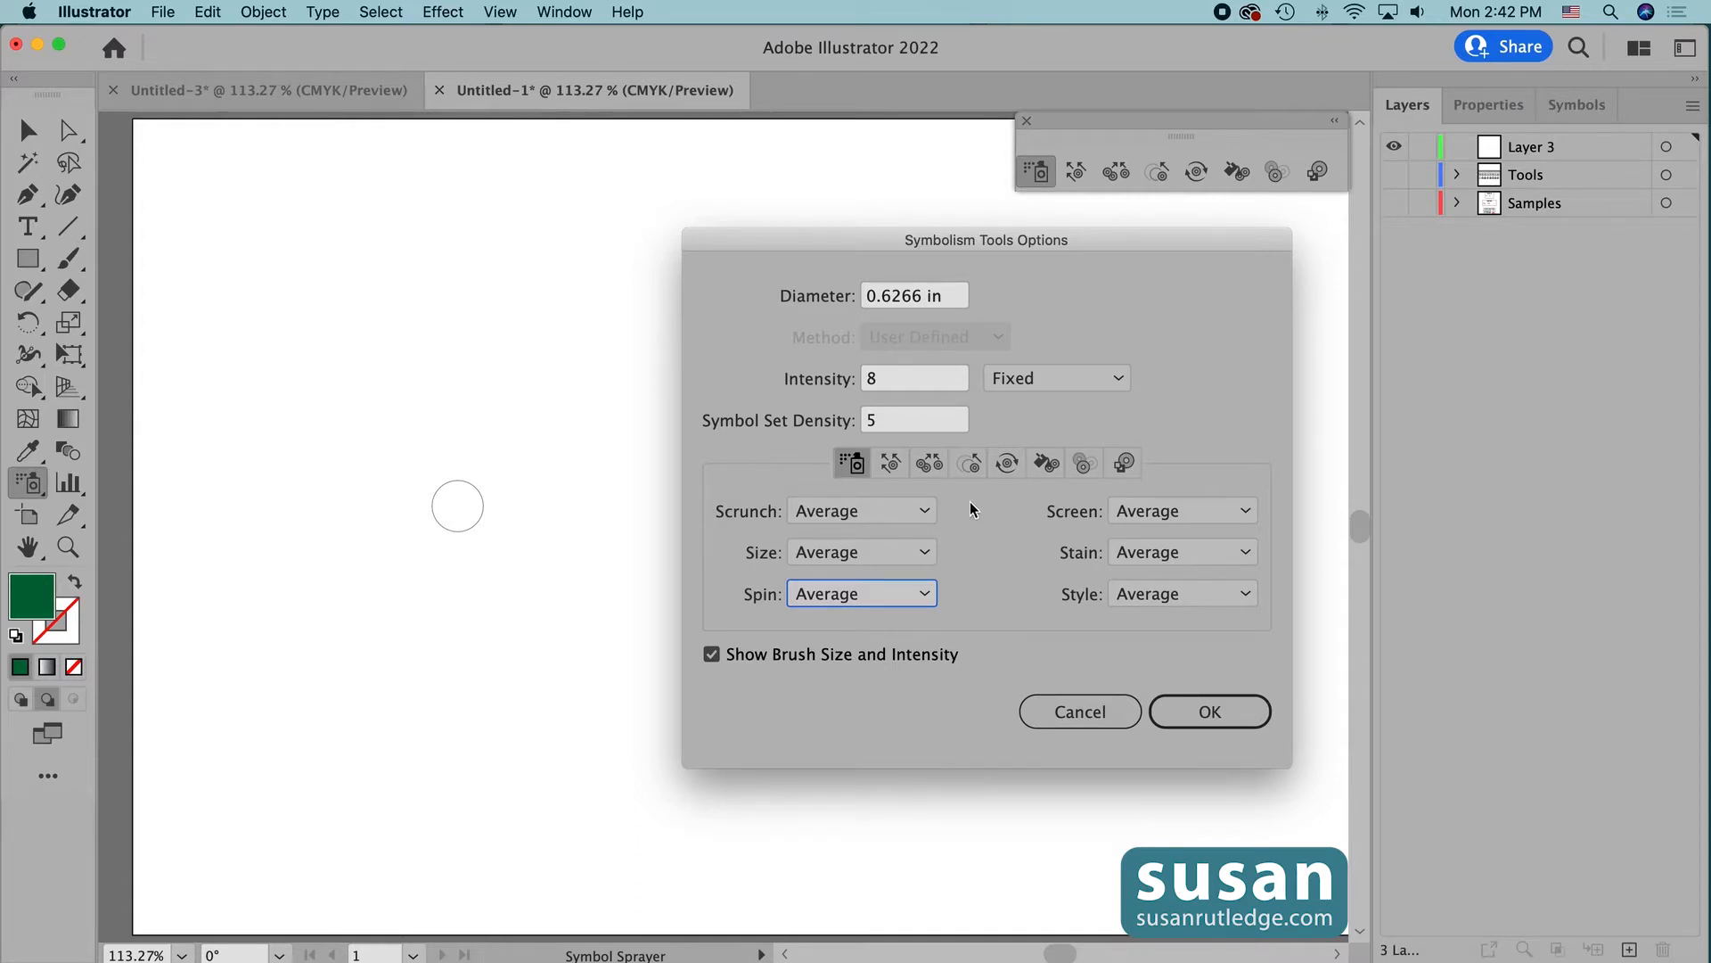
# - Set Scrunch, Size, Spin, Screen, Stain and Style all to User Defined for the Symbol Sprayer and accept the options
pyautogui.click(925, 514)
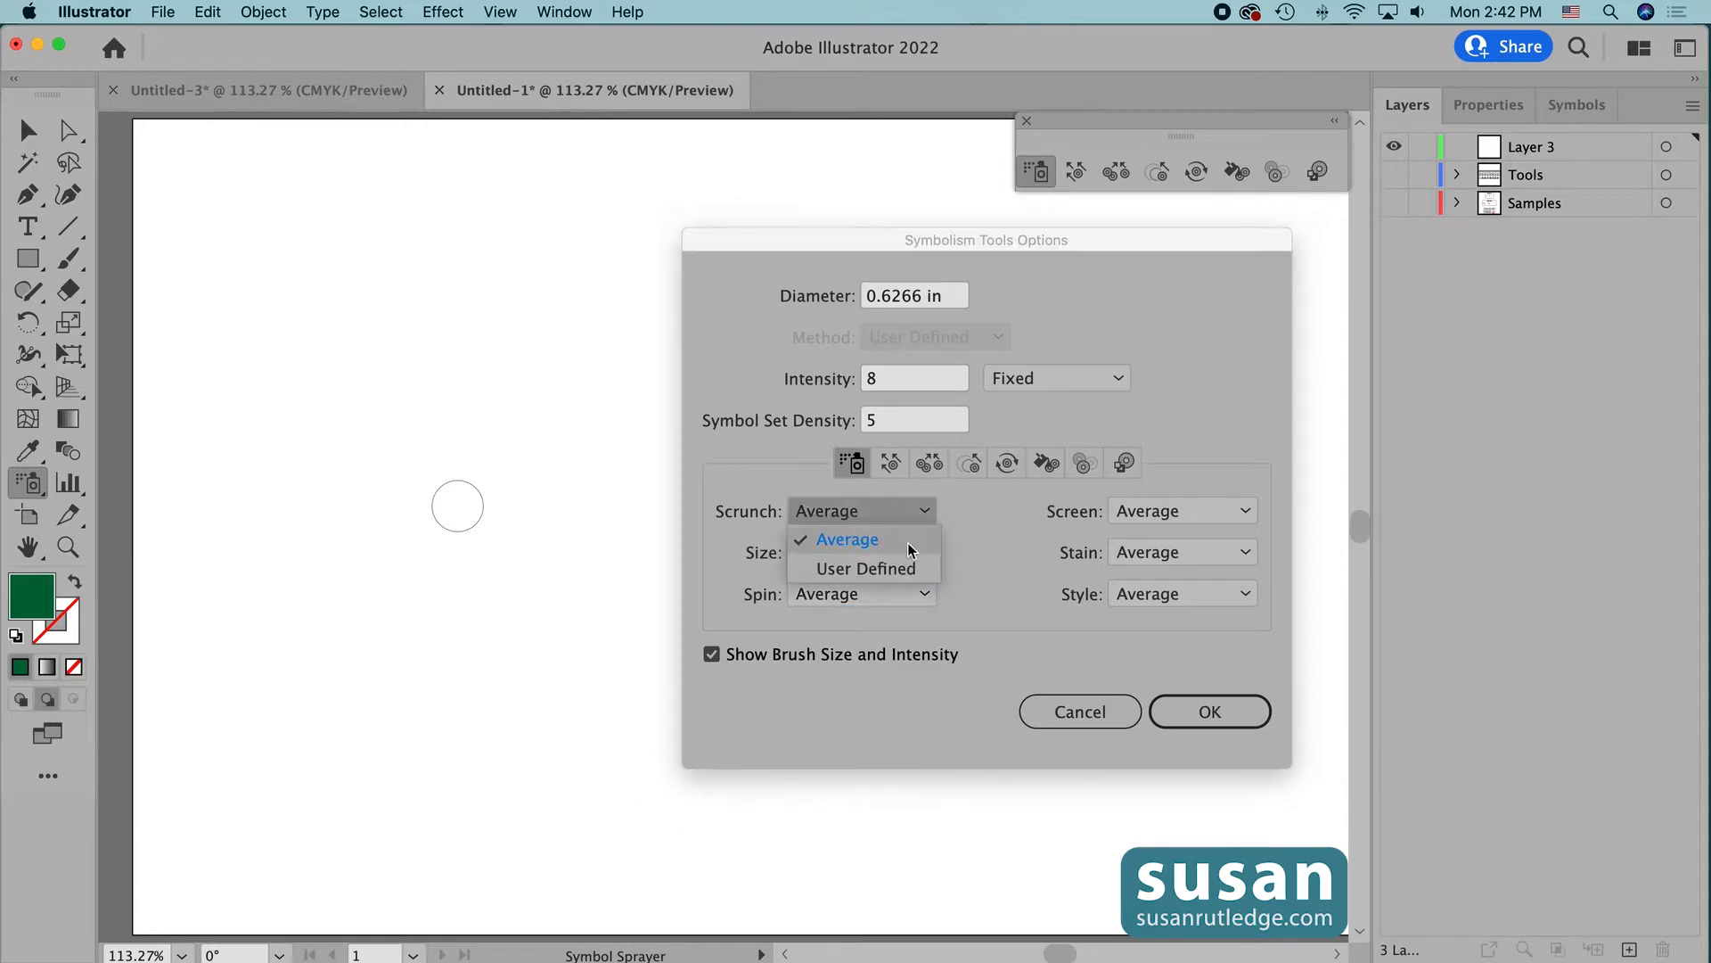
pyautogui.click(905, 569)
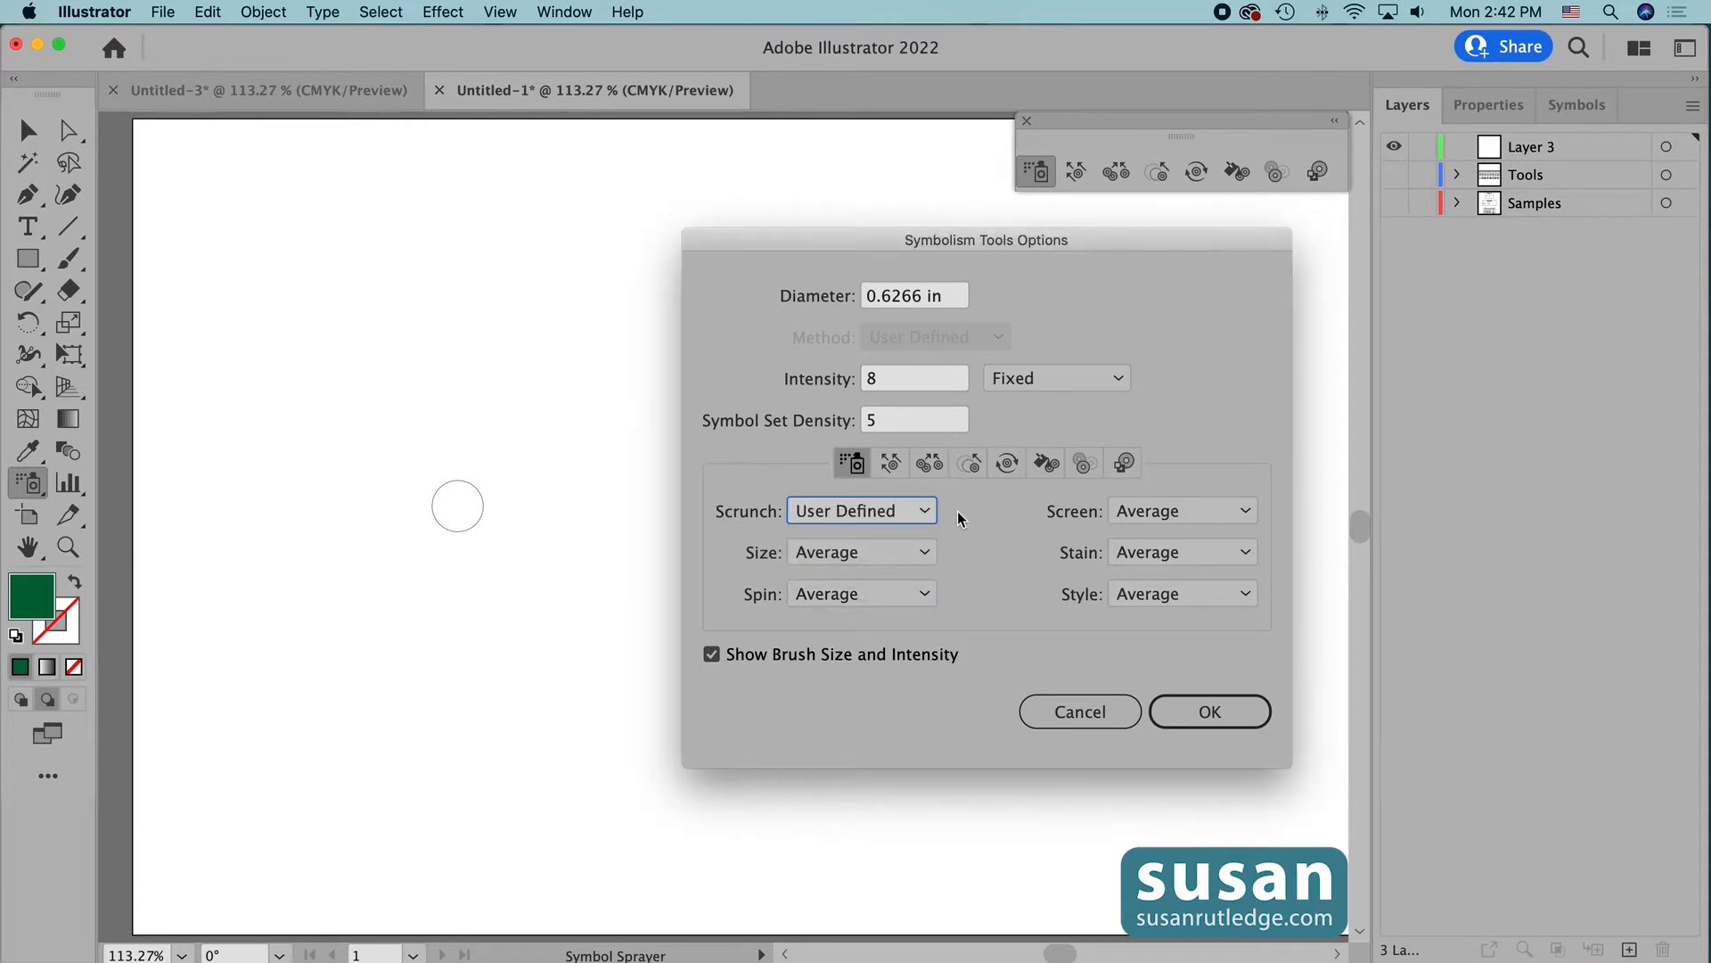
pyautogui.click(923, 552)
pyautogui.click(902, 613)
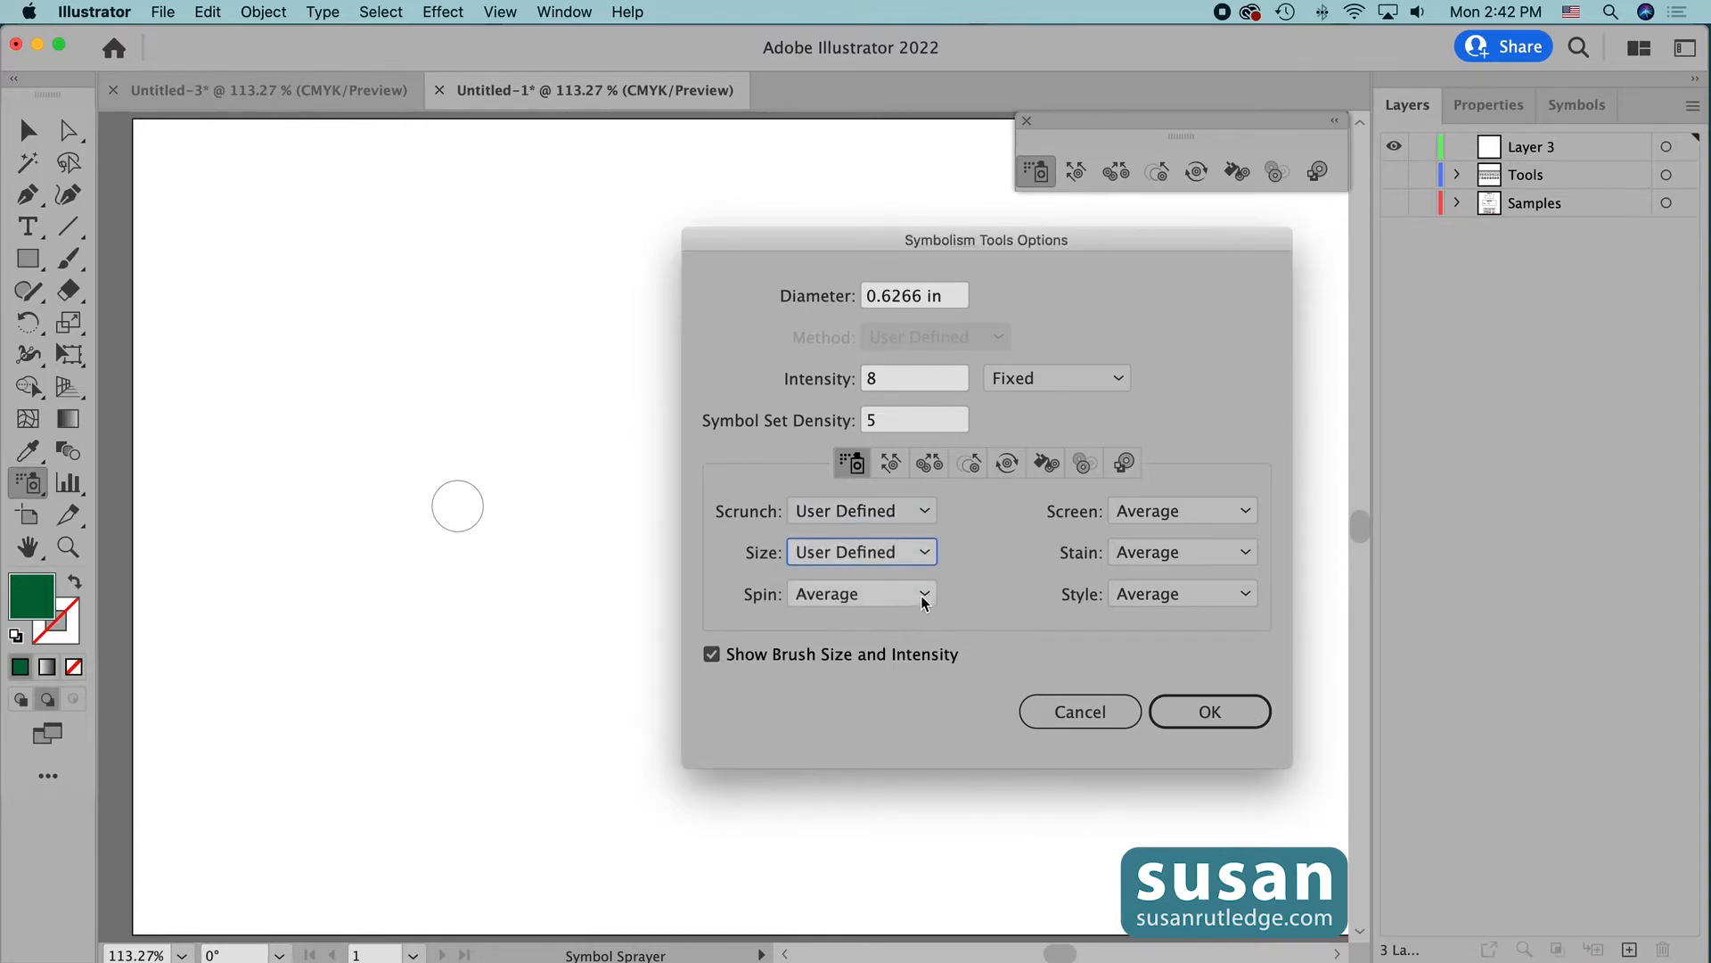
pyautogui.click(923, 593)
pyautogui.click(901, 651)
pyautogui.click(1246, 511)
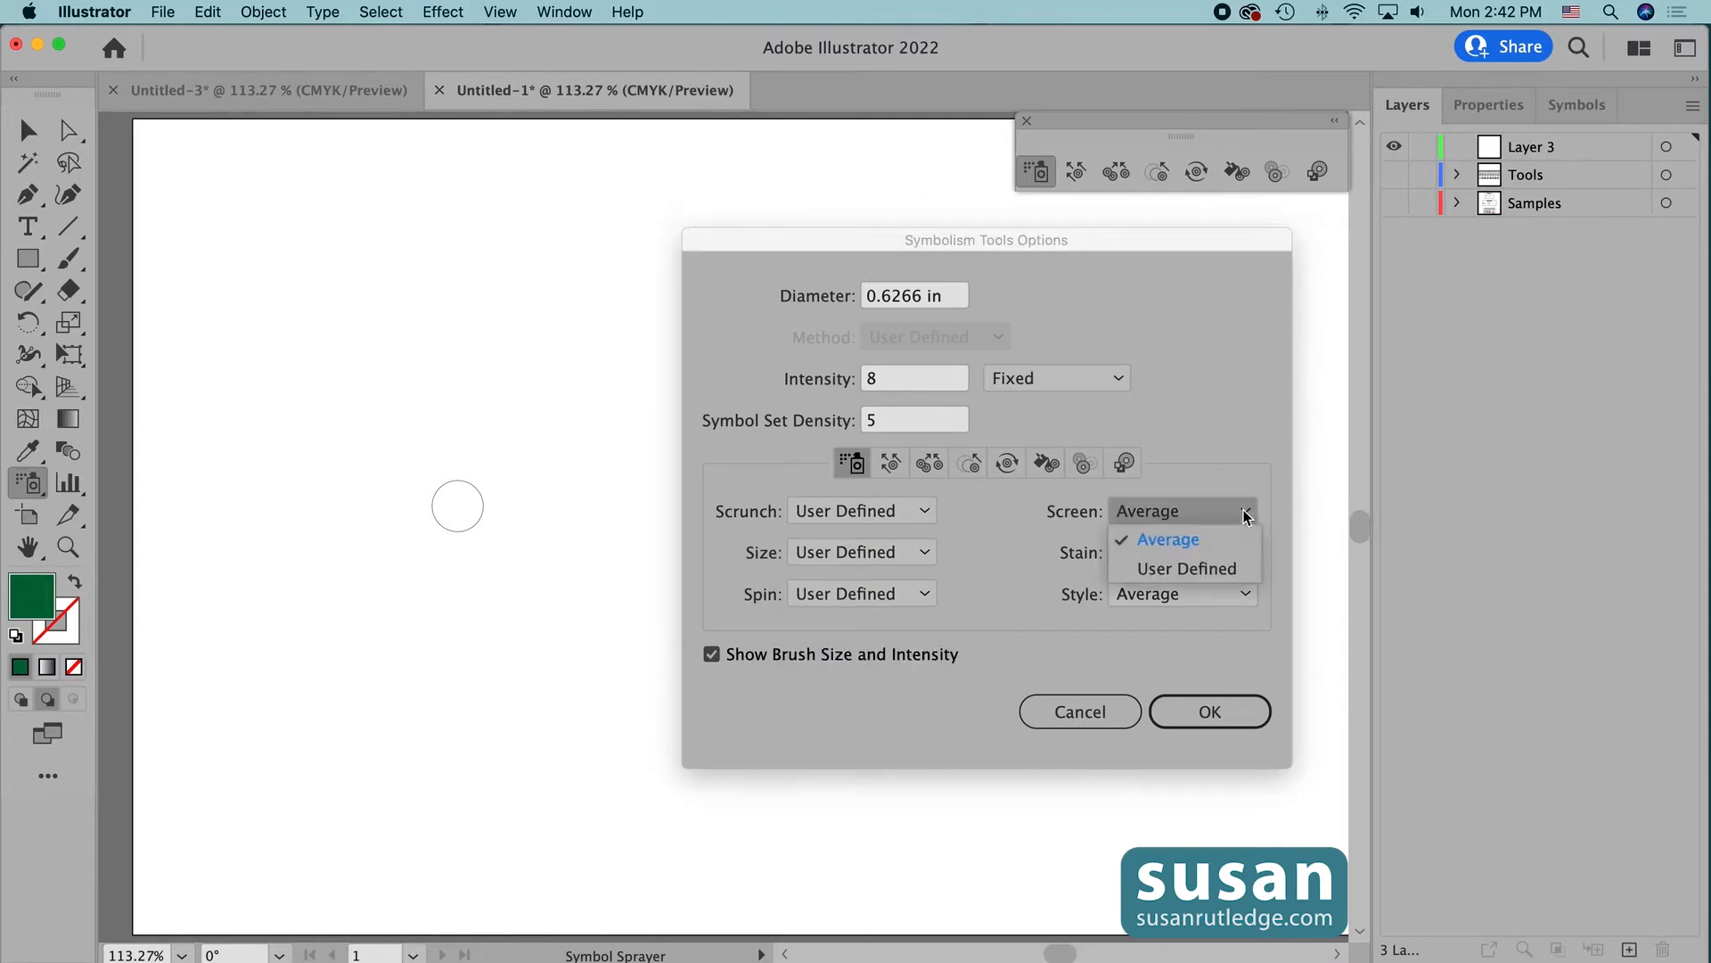
pyautogui.click(1219, 567)
pyautogui.click(1246, 553)
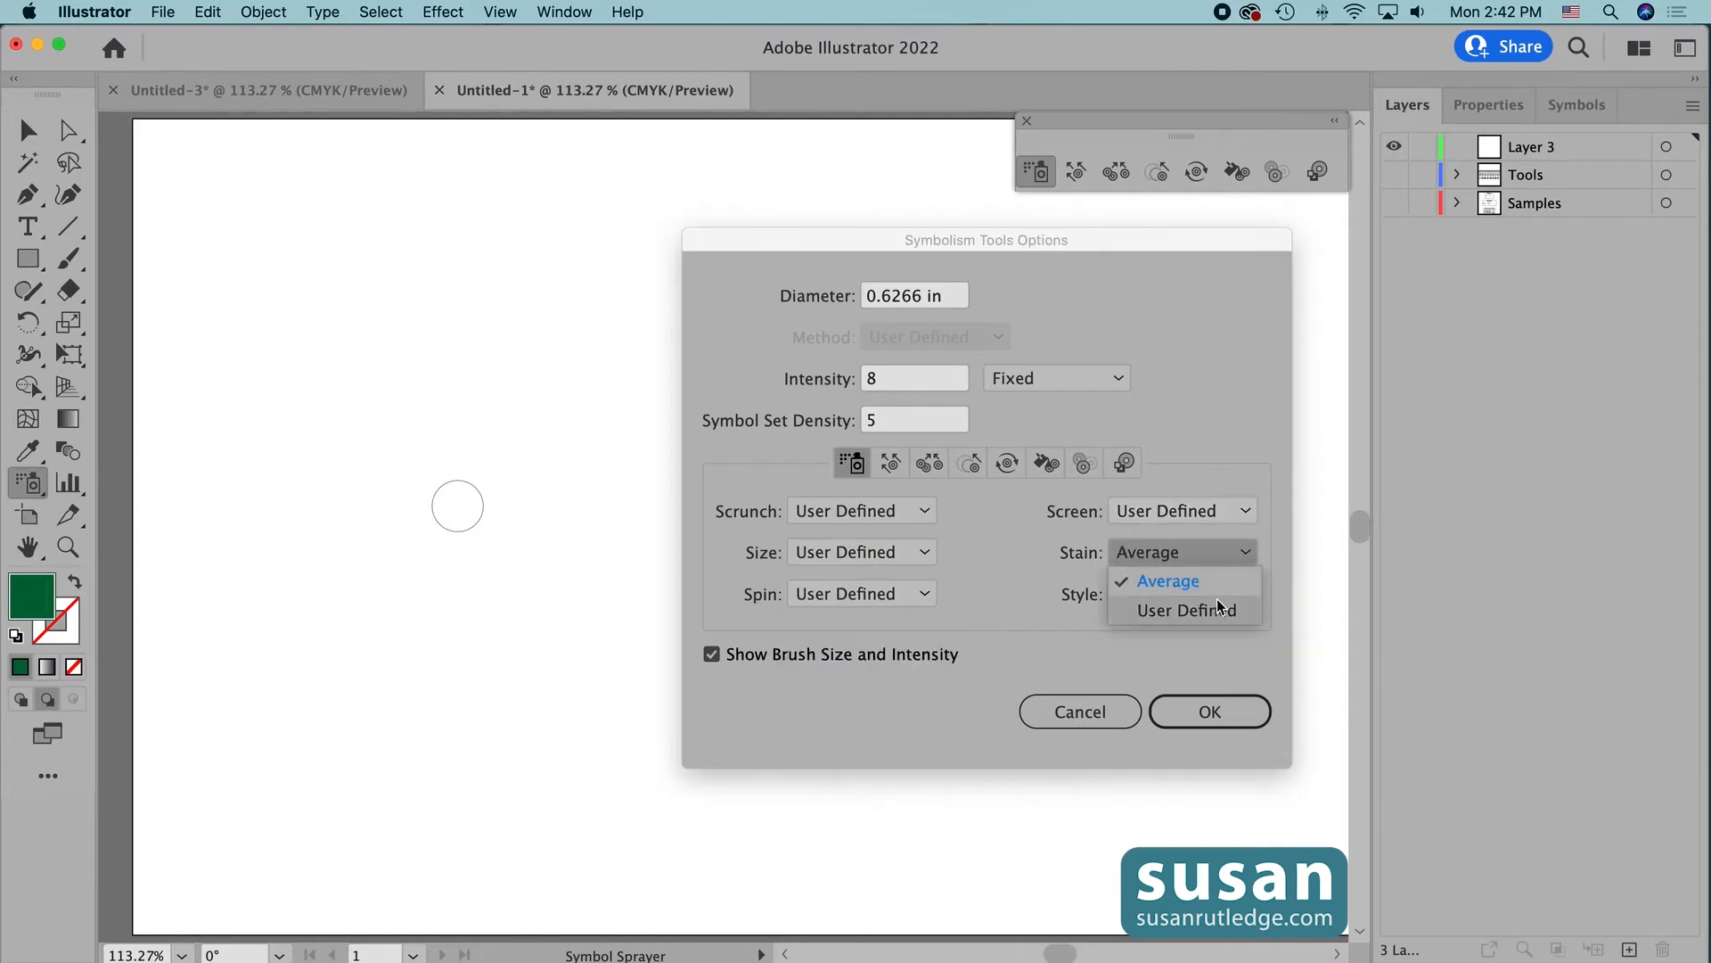
pyautogui.click(1223, 608)
pyautogui.click(1188, 650)
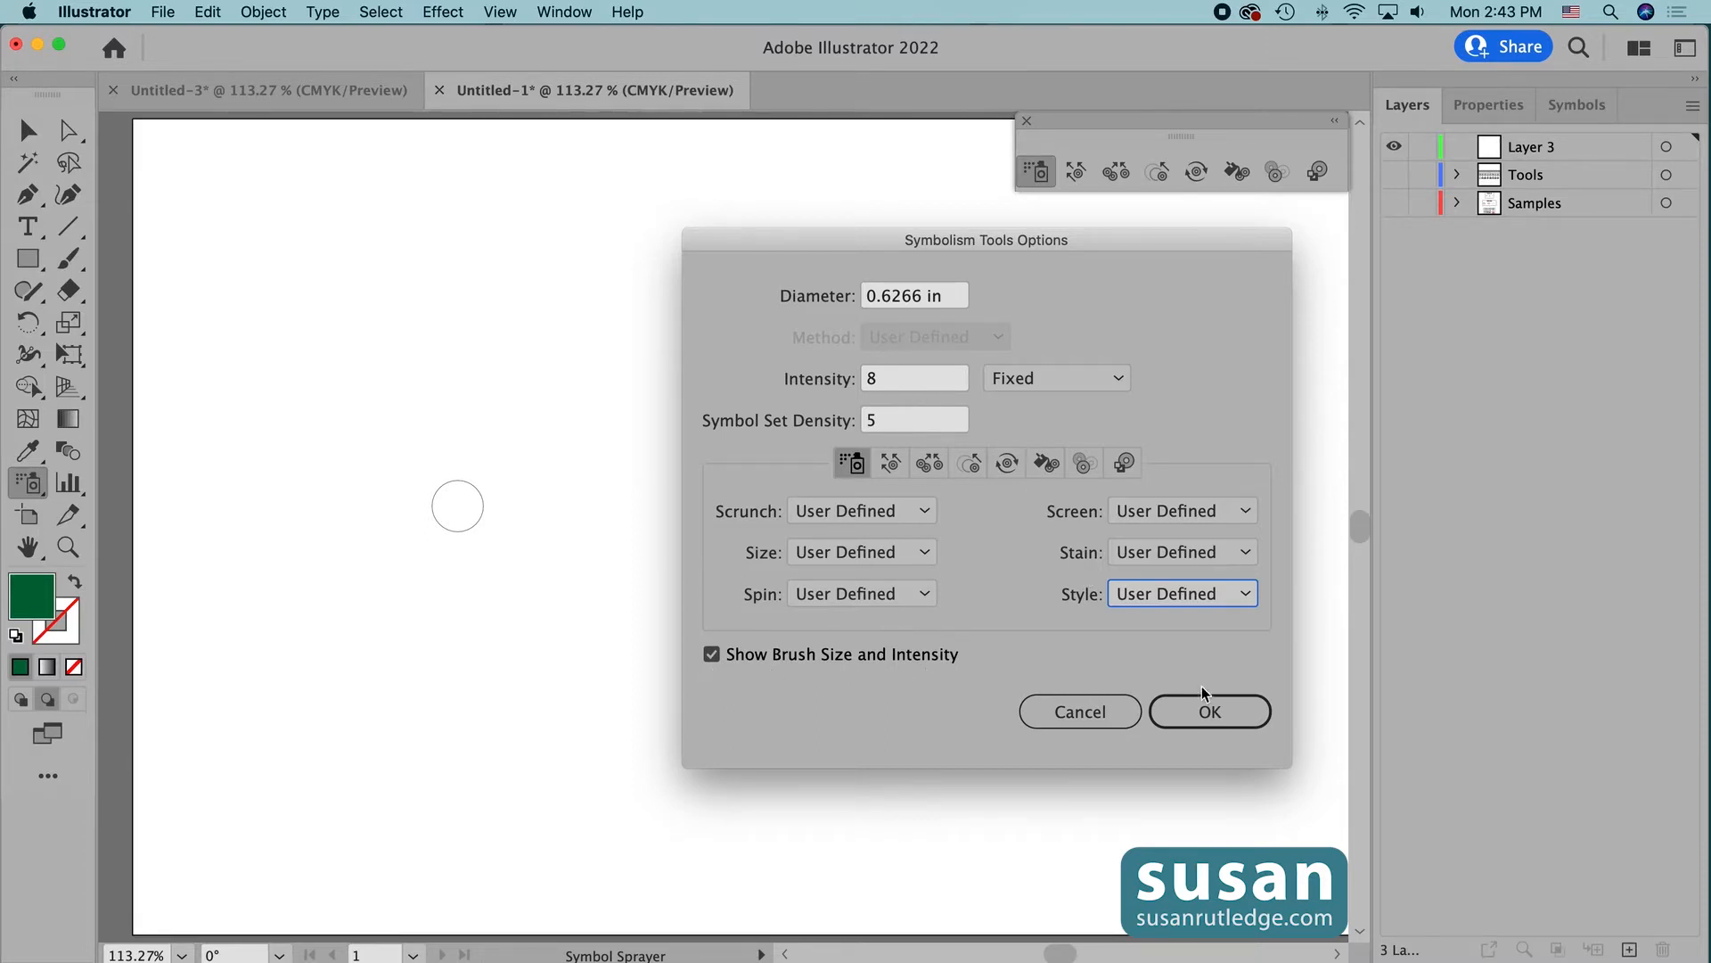
pyautogui.click(1208, 710)
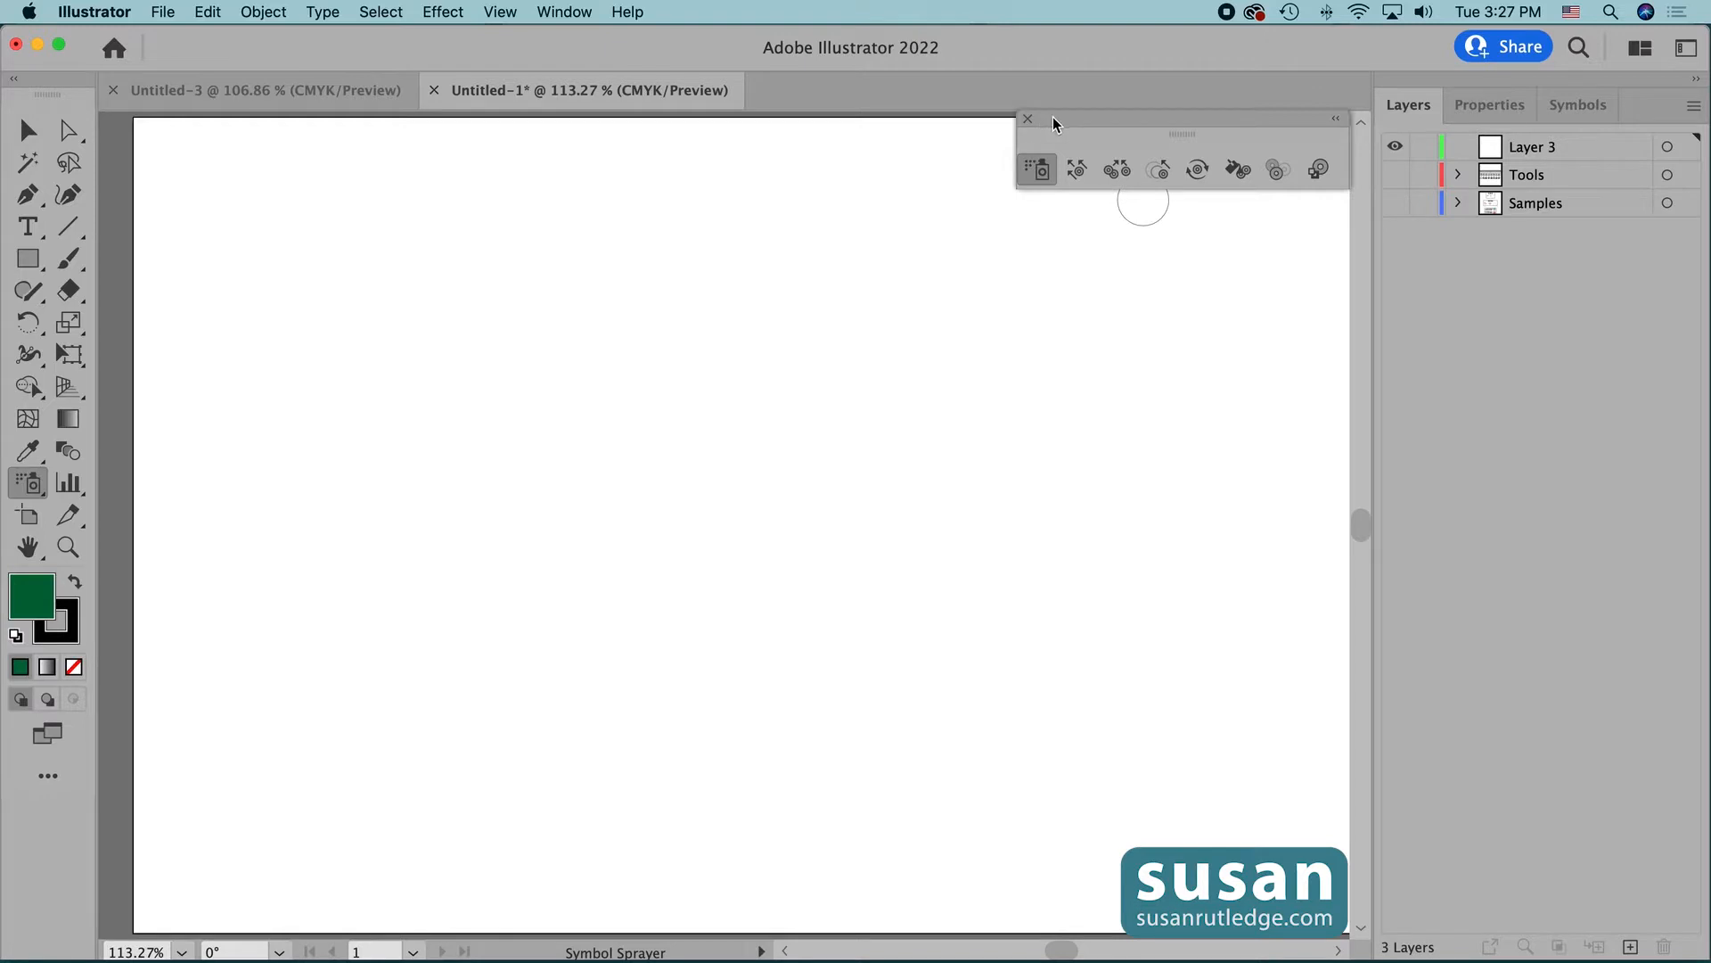
# - Move the floating symbolism tools off the artboard onto the empty area below the layer list
pyautogui.moveTo(1051, 119); pyautogui.dragTo(1419, 687)
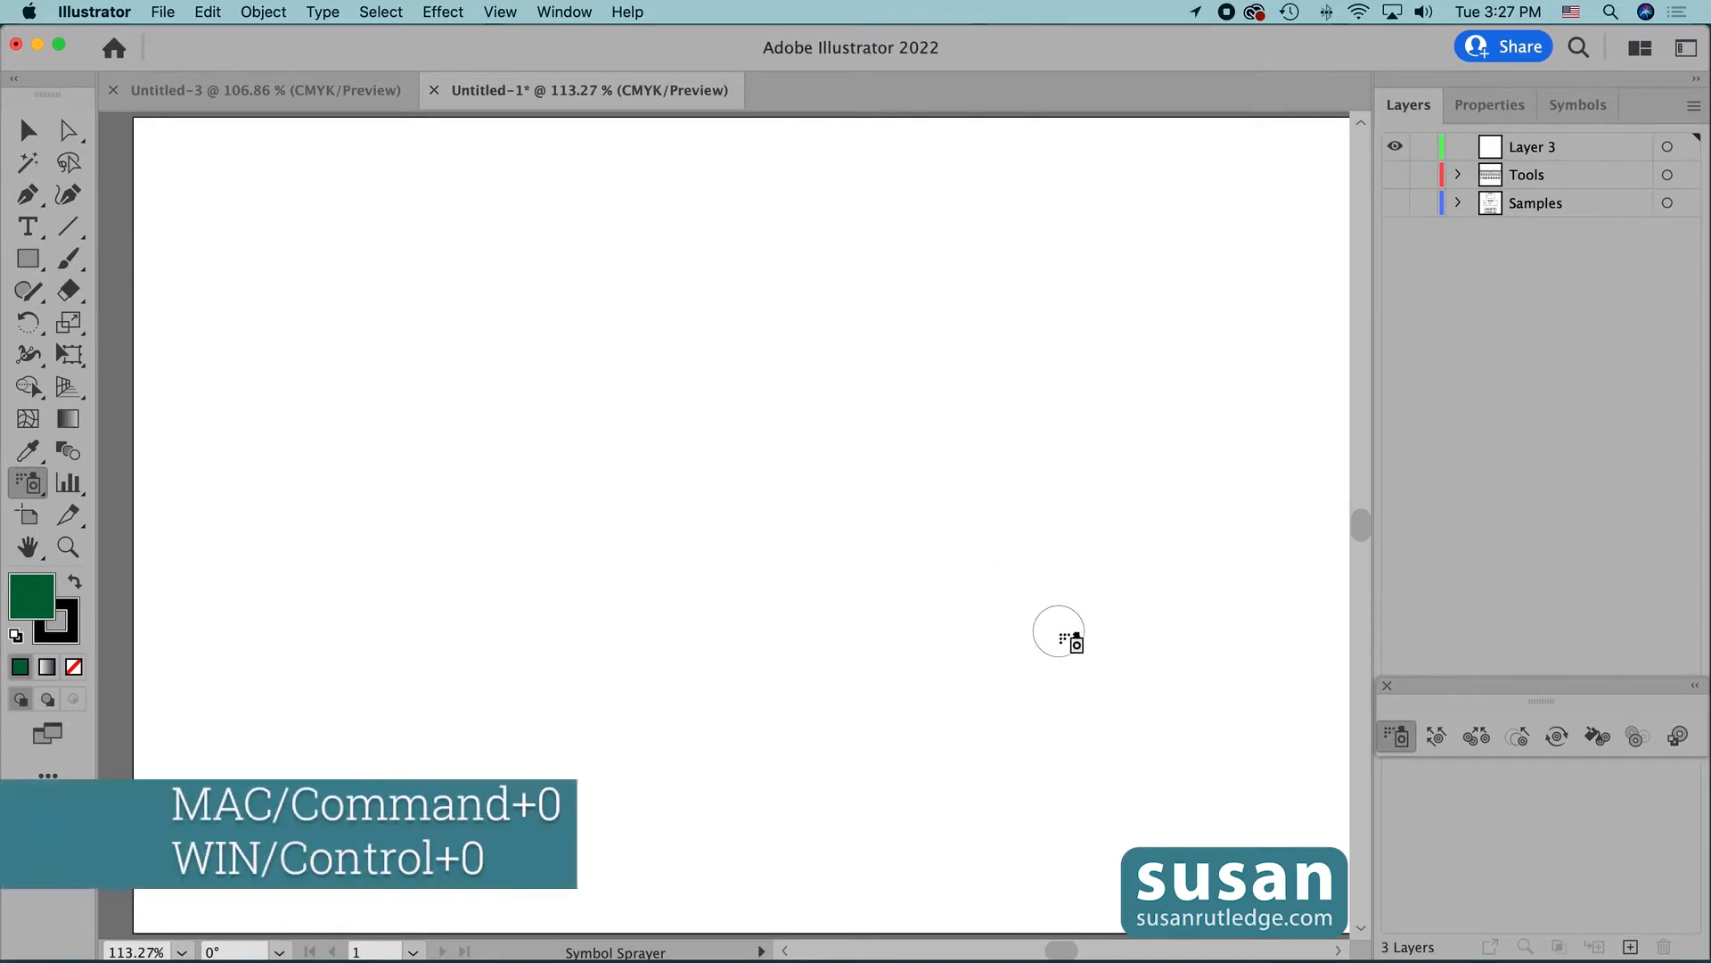
pyautogui.press('super+0')
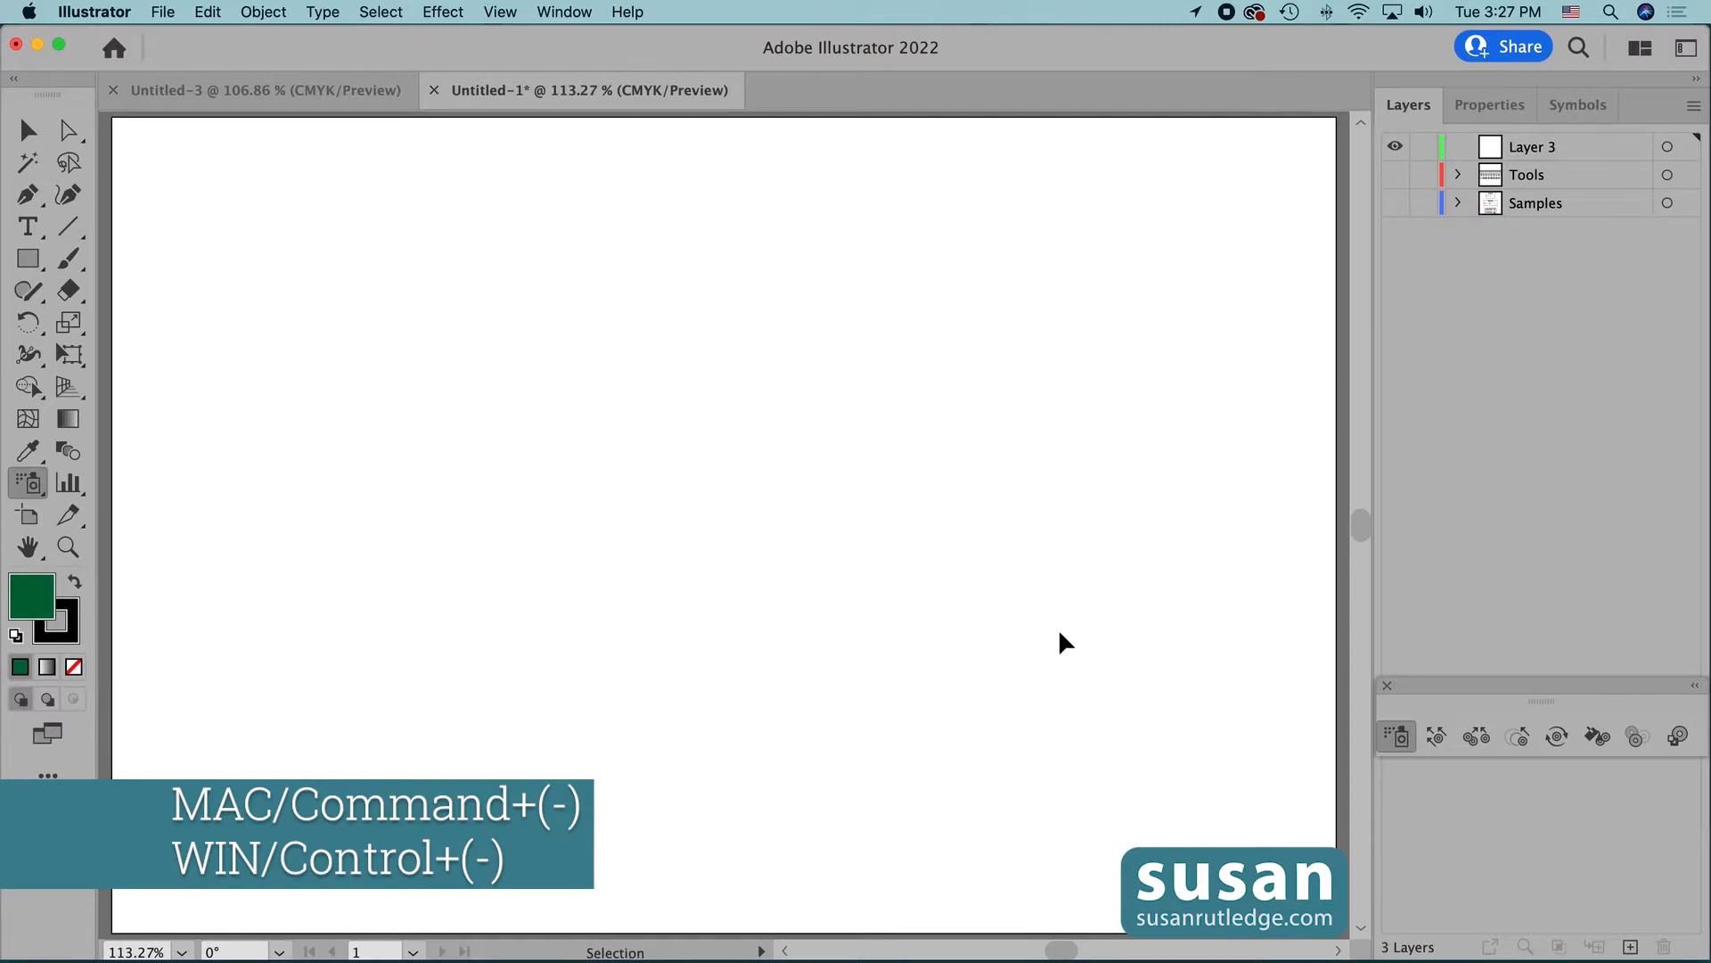
pyautogui.press('super+minus')
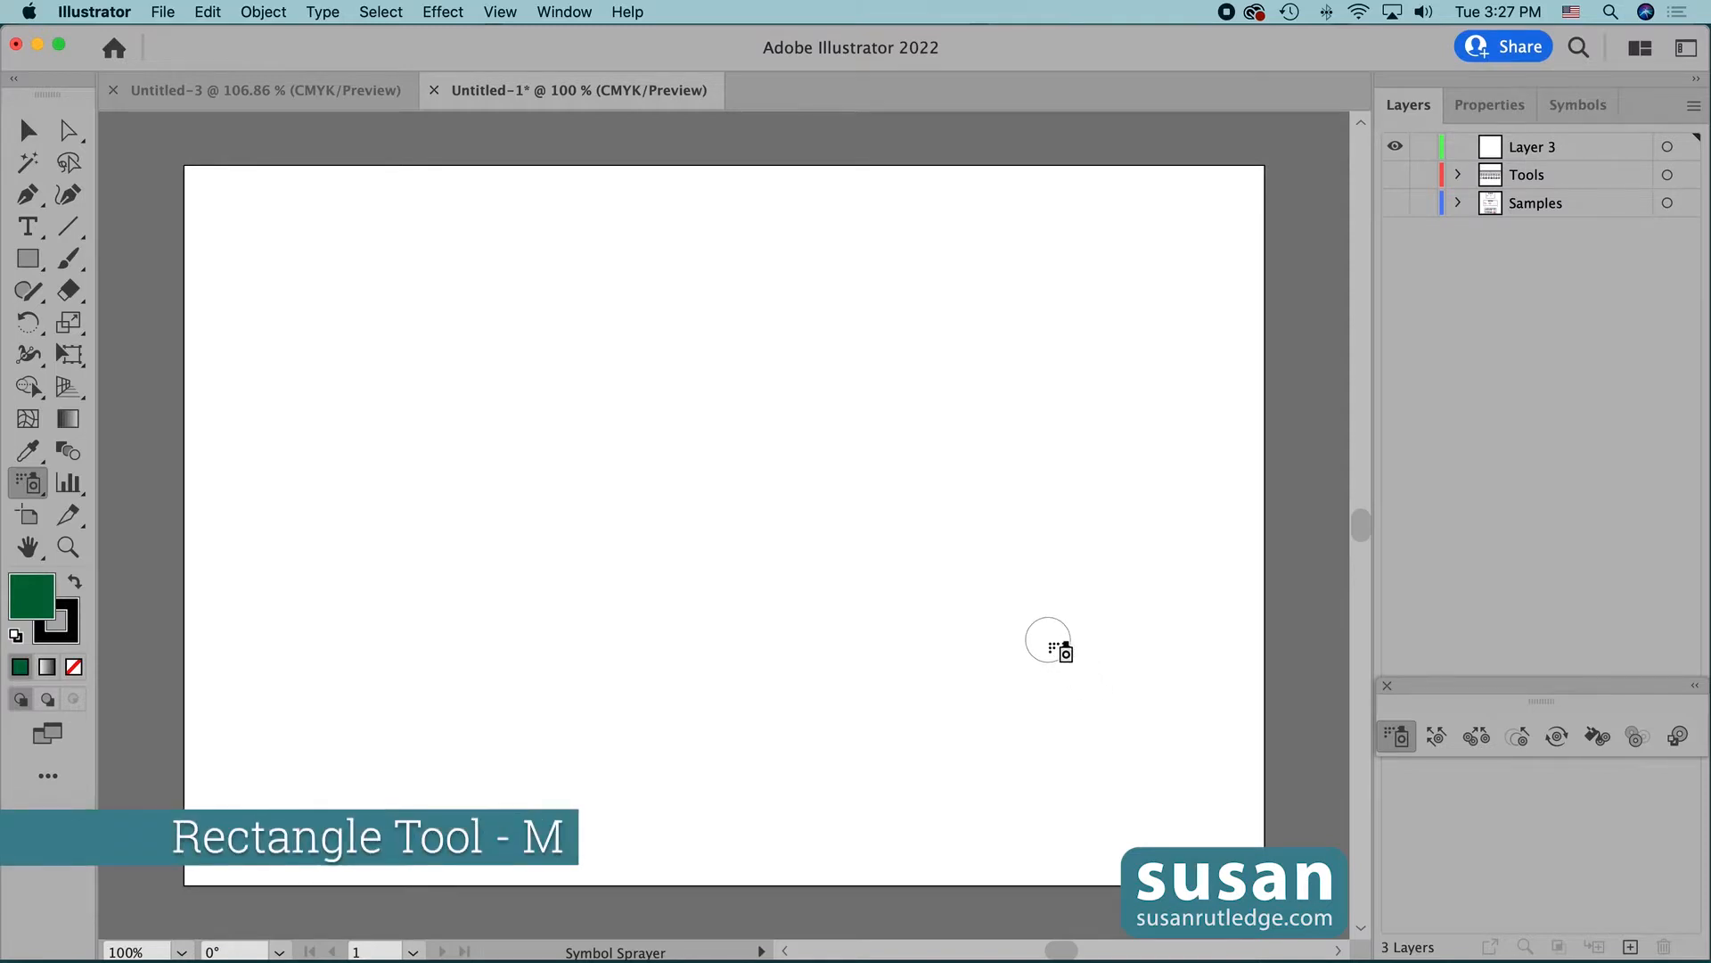
# - Draw a rectangle 15 in wide and 10 in high on Layer 3 and align it so it covers the whole artboard
pyautogui.press('m')
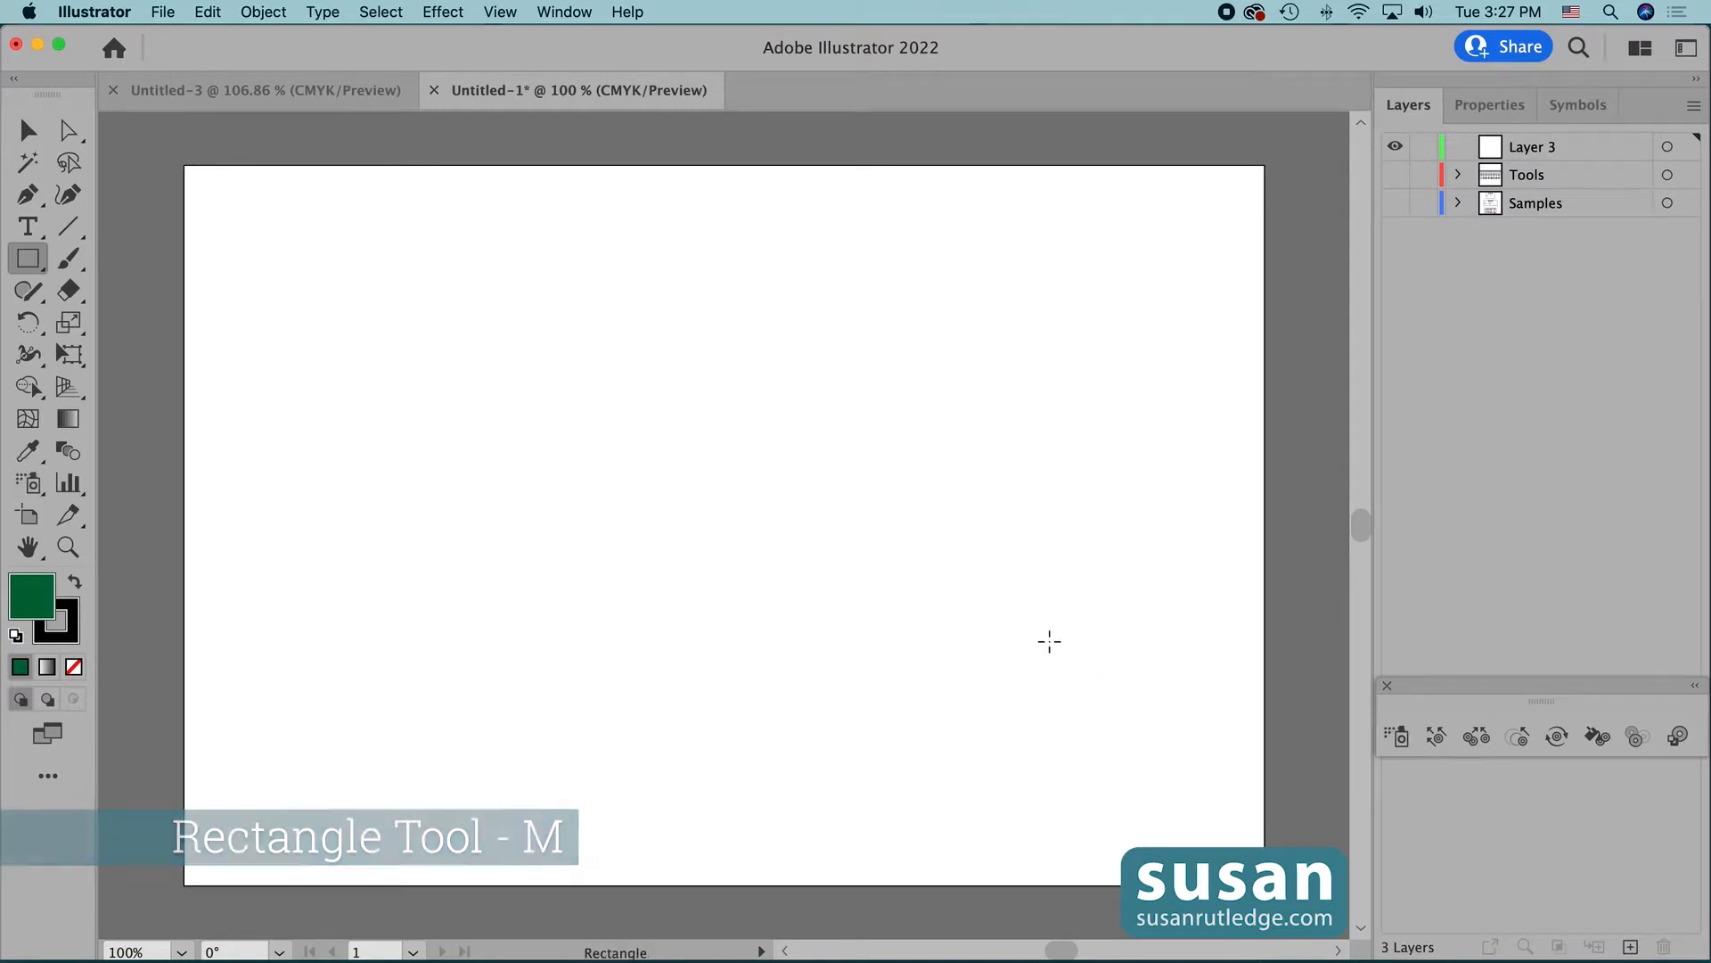
pyautogui.click(1012, 615)
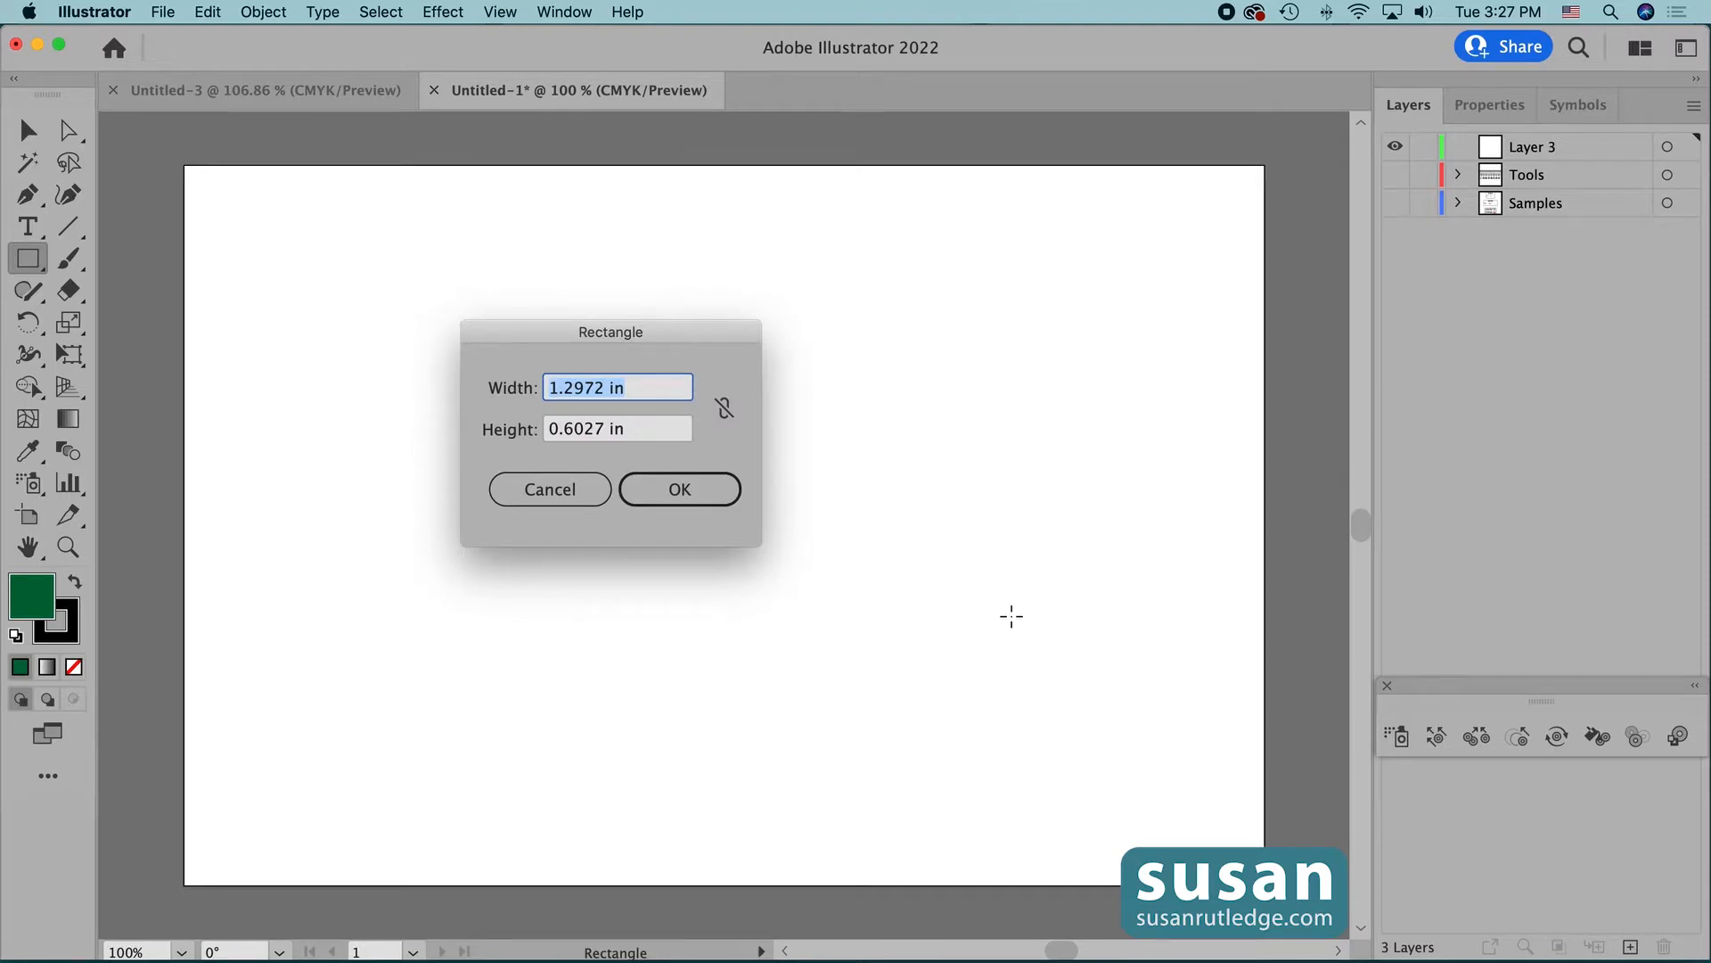
pyautogui.write('15')
pyautogui.press('Tab')
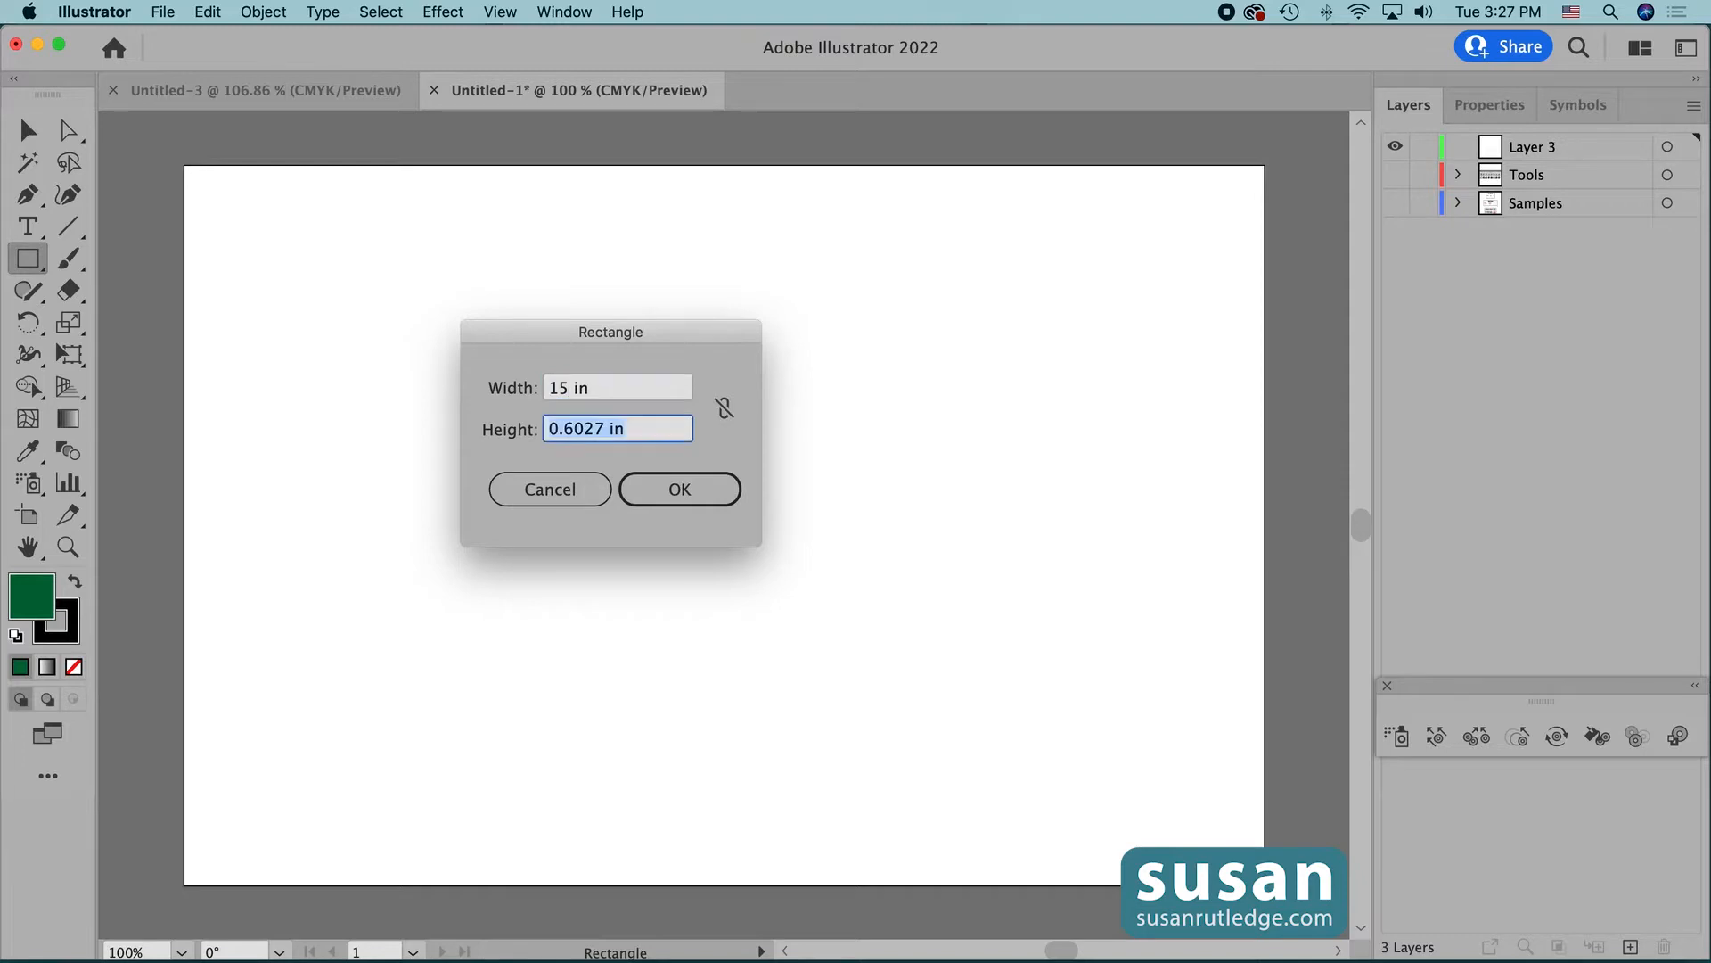
pyautogui.write('10')
pyautogui.press('Return')
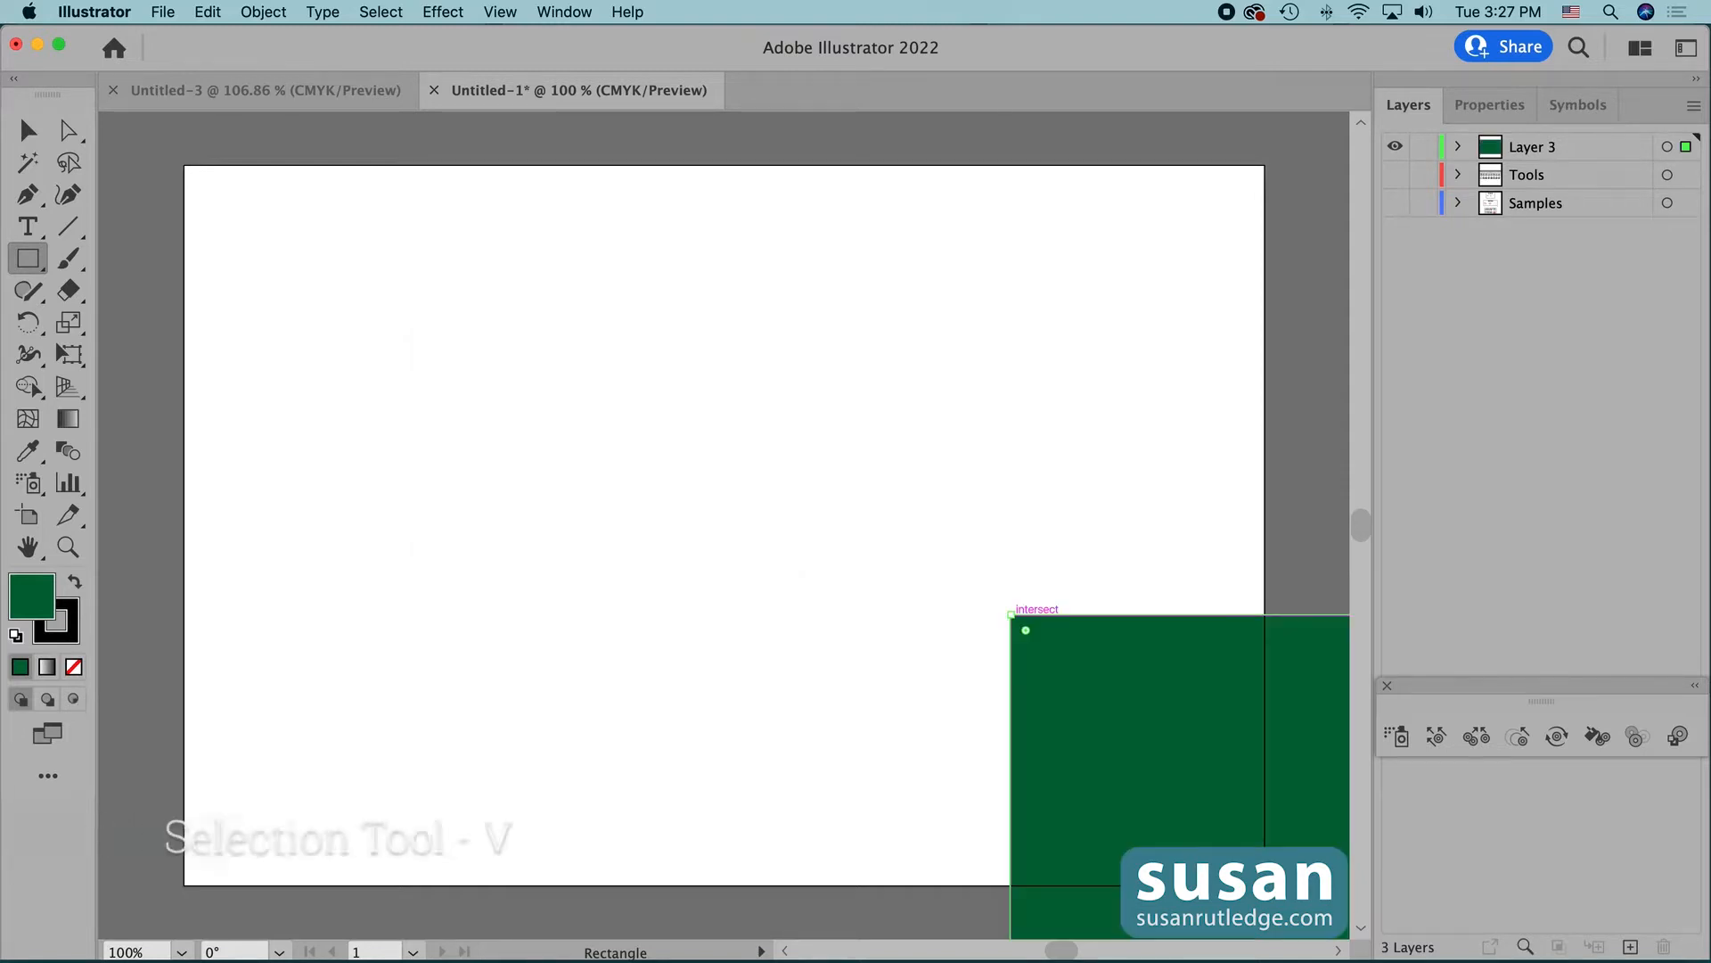
pyautogui.press('v')
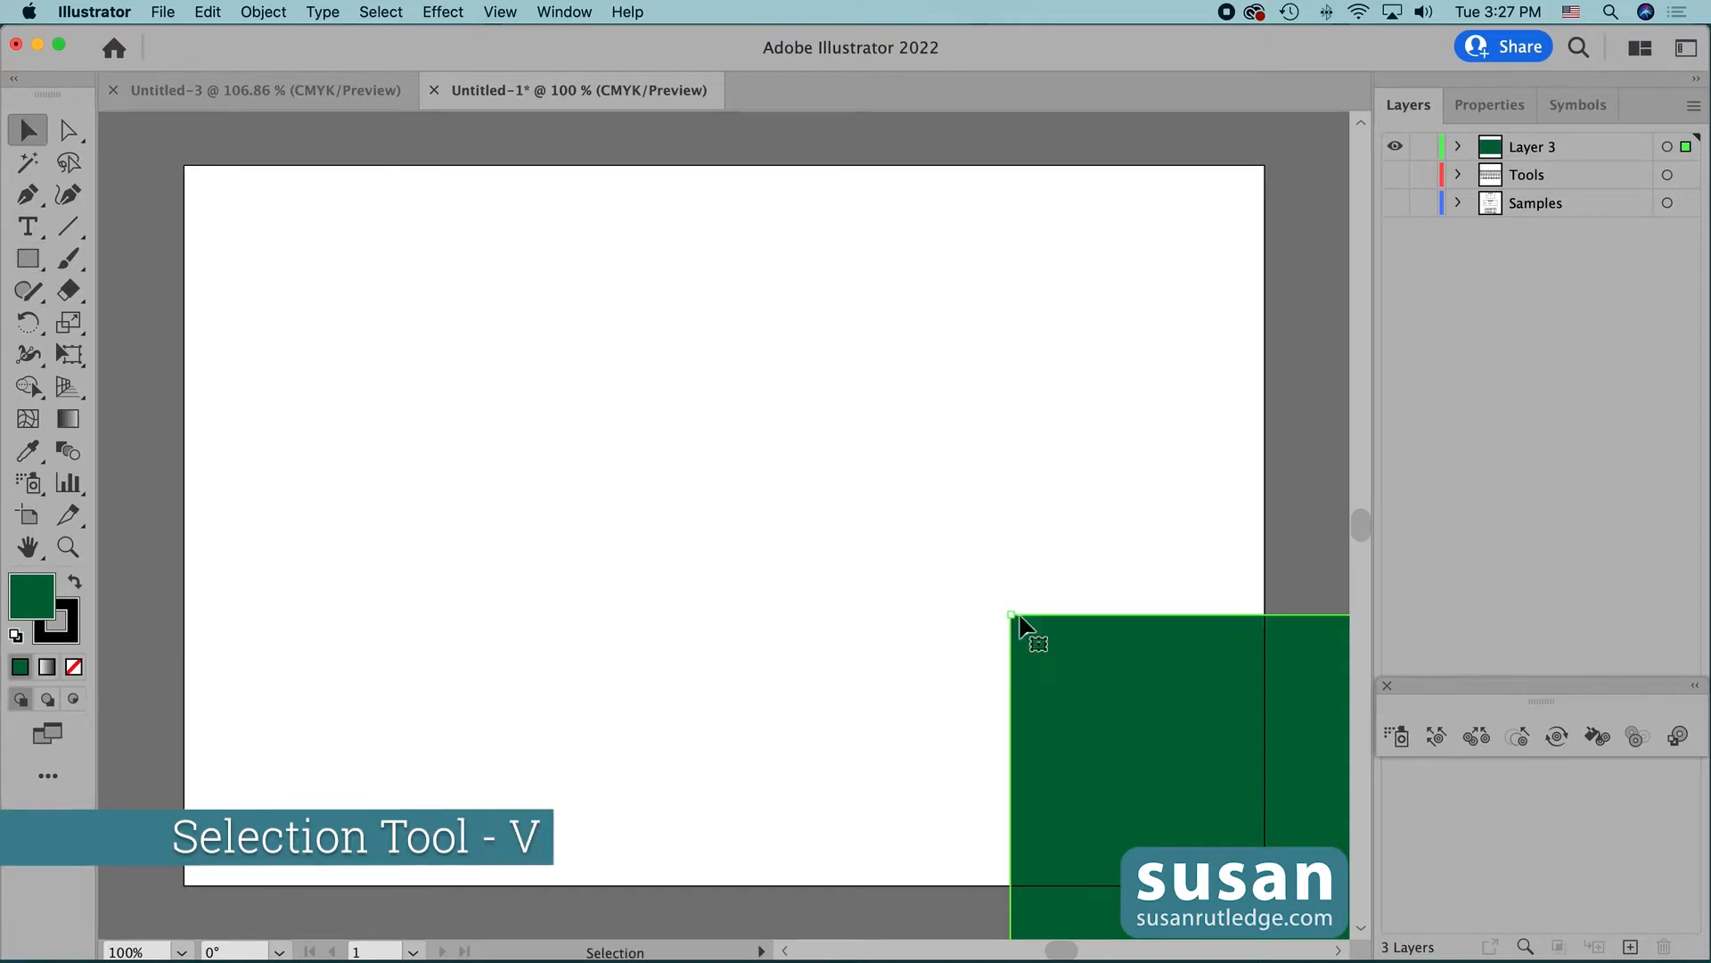
pyautogui.moveTo(1146, 713); pyautogui.dragTo(319, 263)
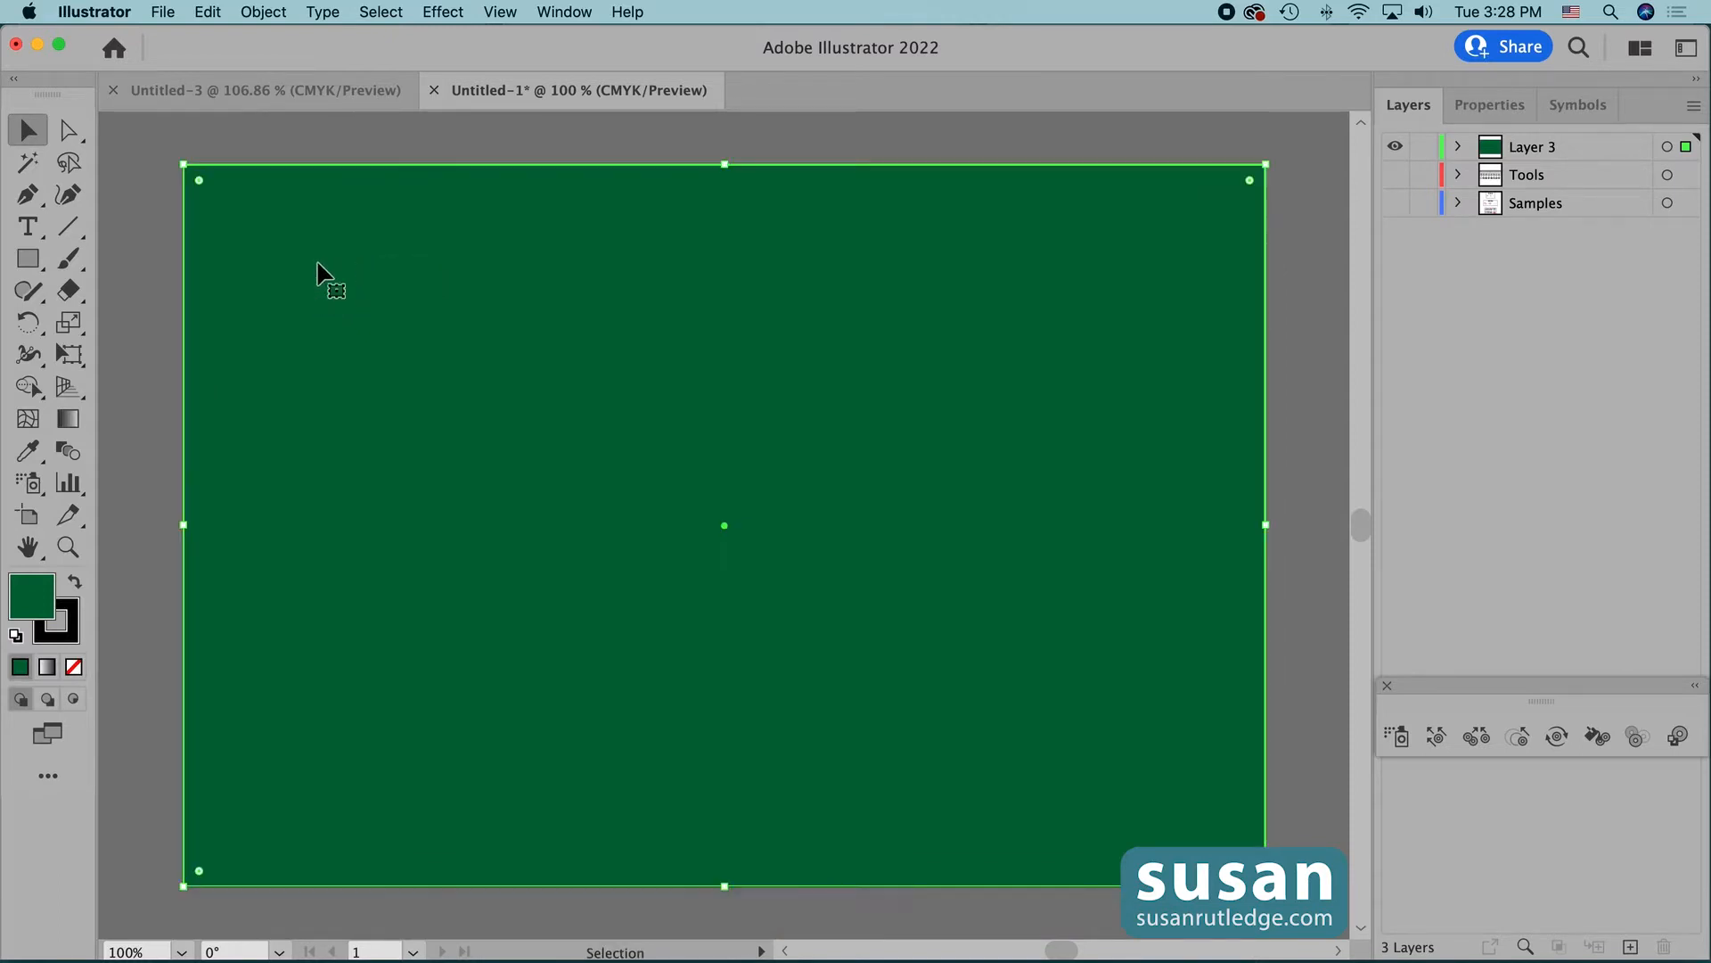
# - Change the artboard-sized rectangle's fill color to white
pyautogui.click(1476, 111)
pyautogui.click(1398, 398)
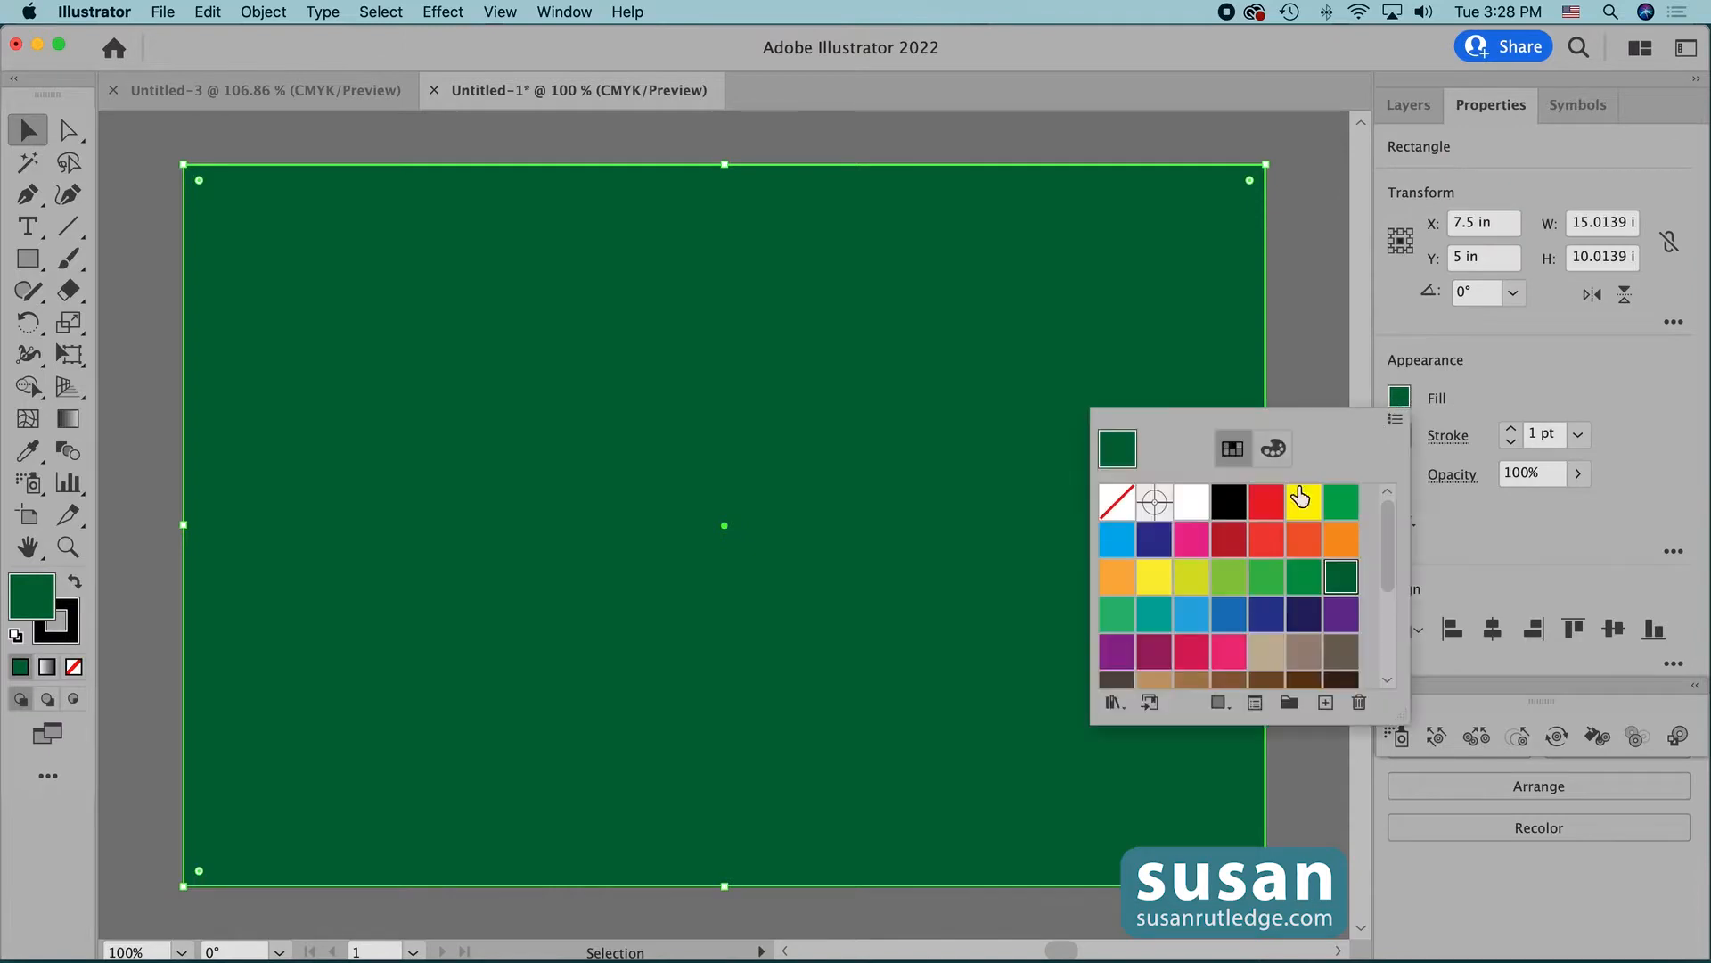
pyautogui.click(1192, 502)
pyautogui.click(1303, 377)
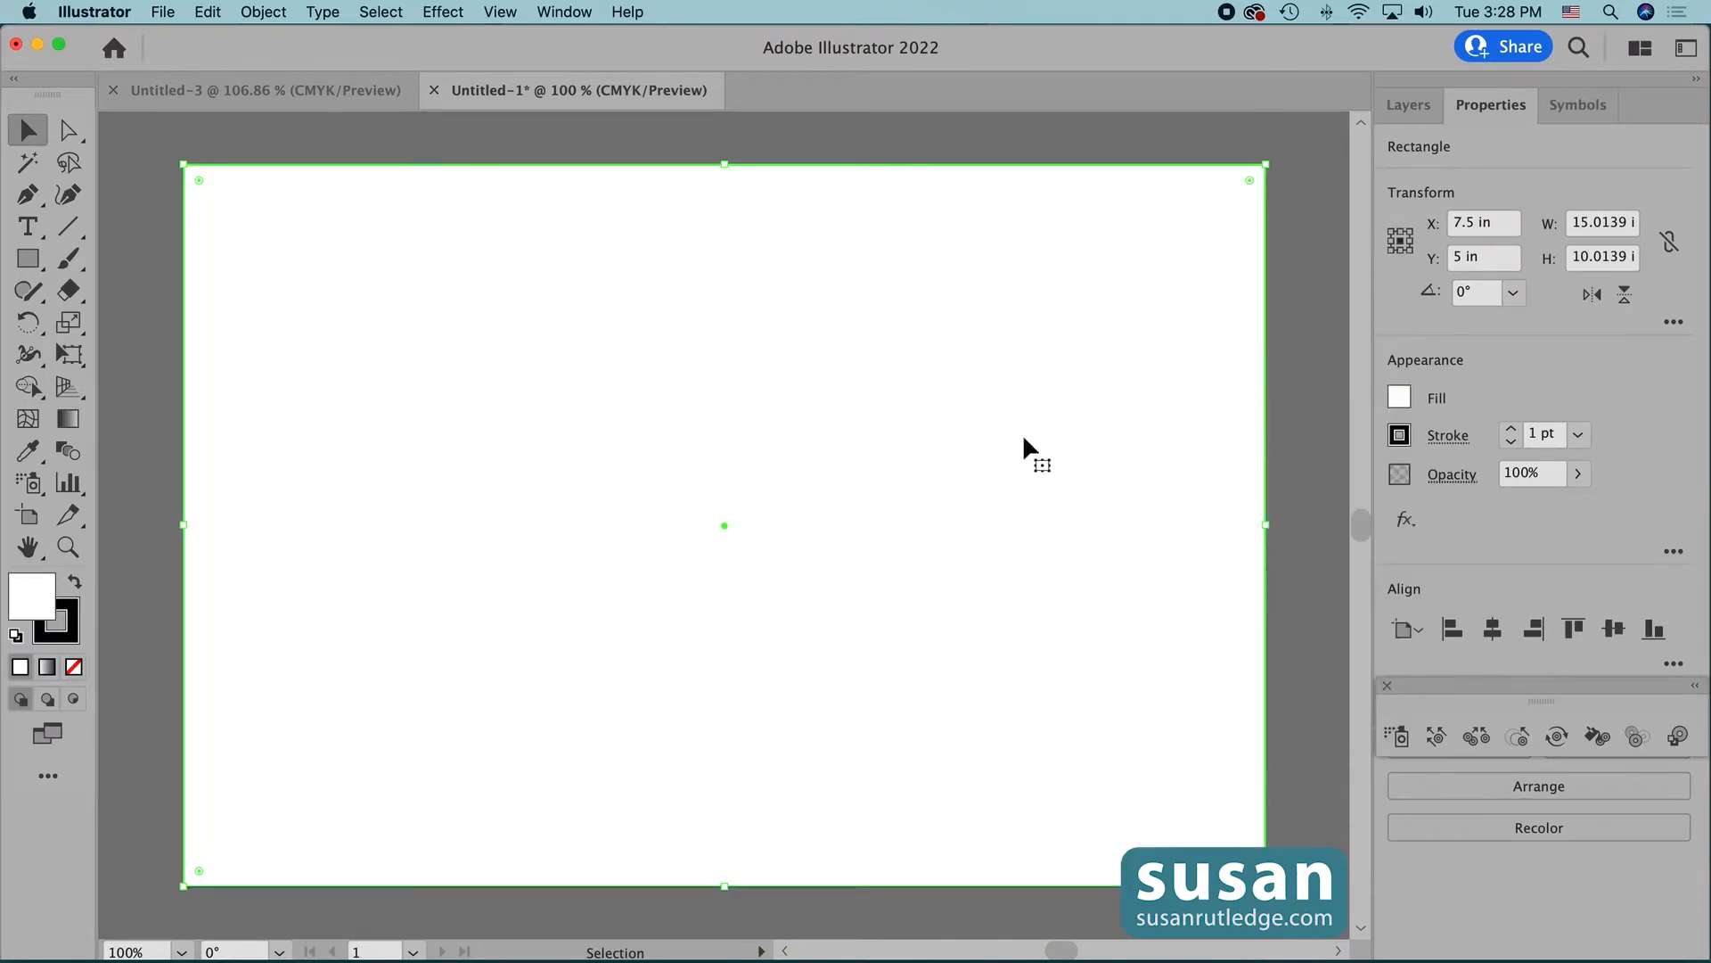
# - Rename Layer 3 as Background and lock the Background, Tools and Samples layers
pyautogui.click(1409, 104)
pyautogui.doubleClick(1544, 147)
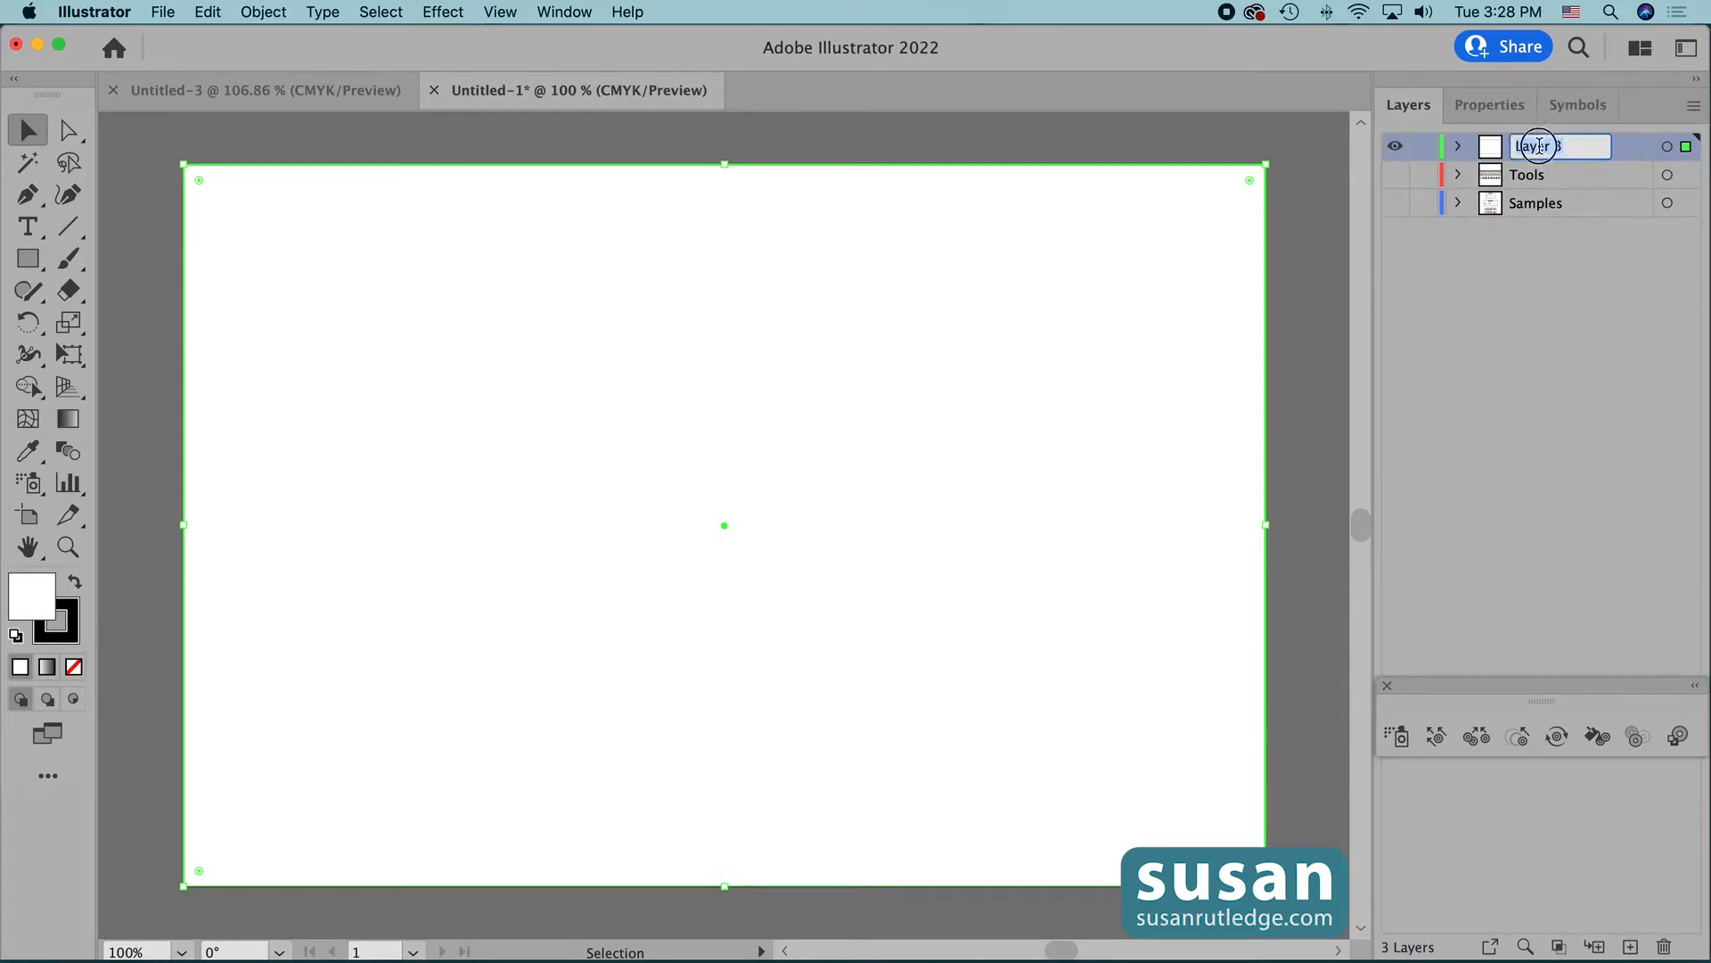
pyautogui.write('Background')
pyautogui.click(1424, 146)
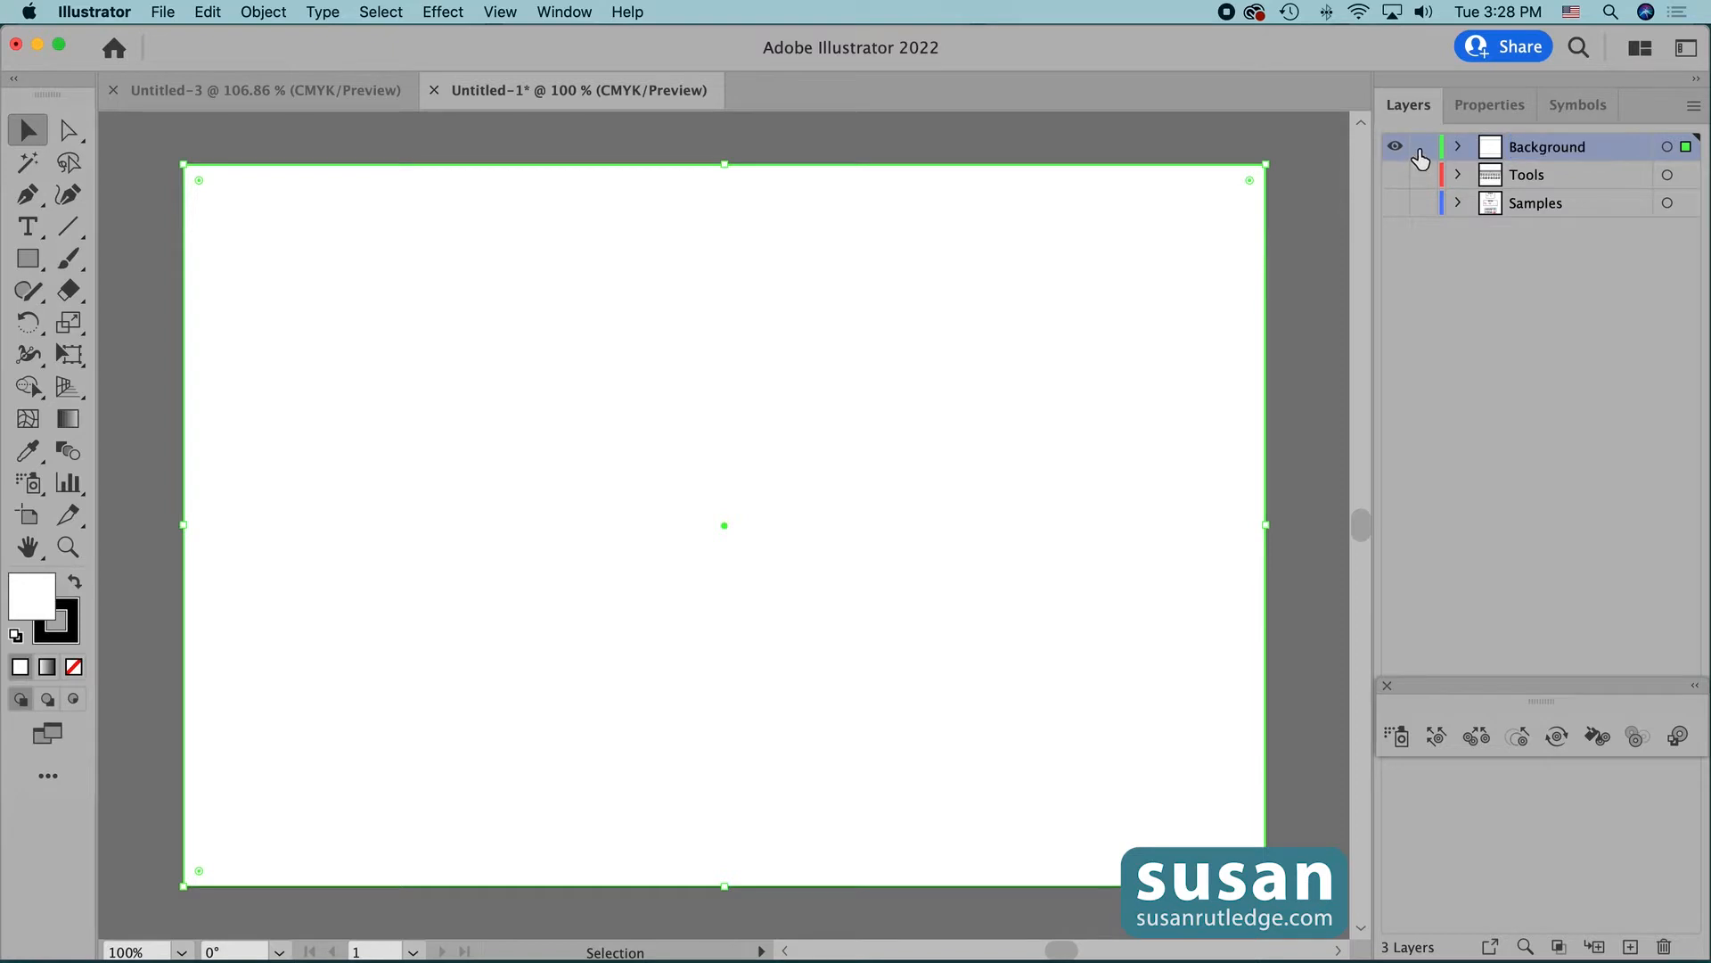
pyautogui.click(1424, 175)
pyautogui.click(1423, 204)
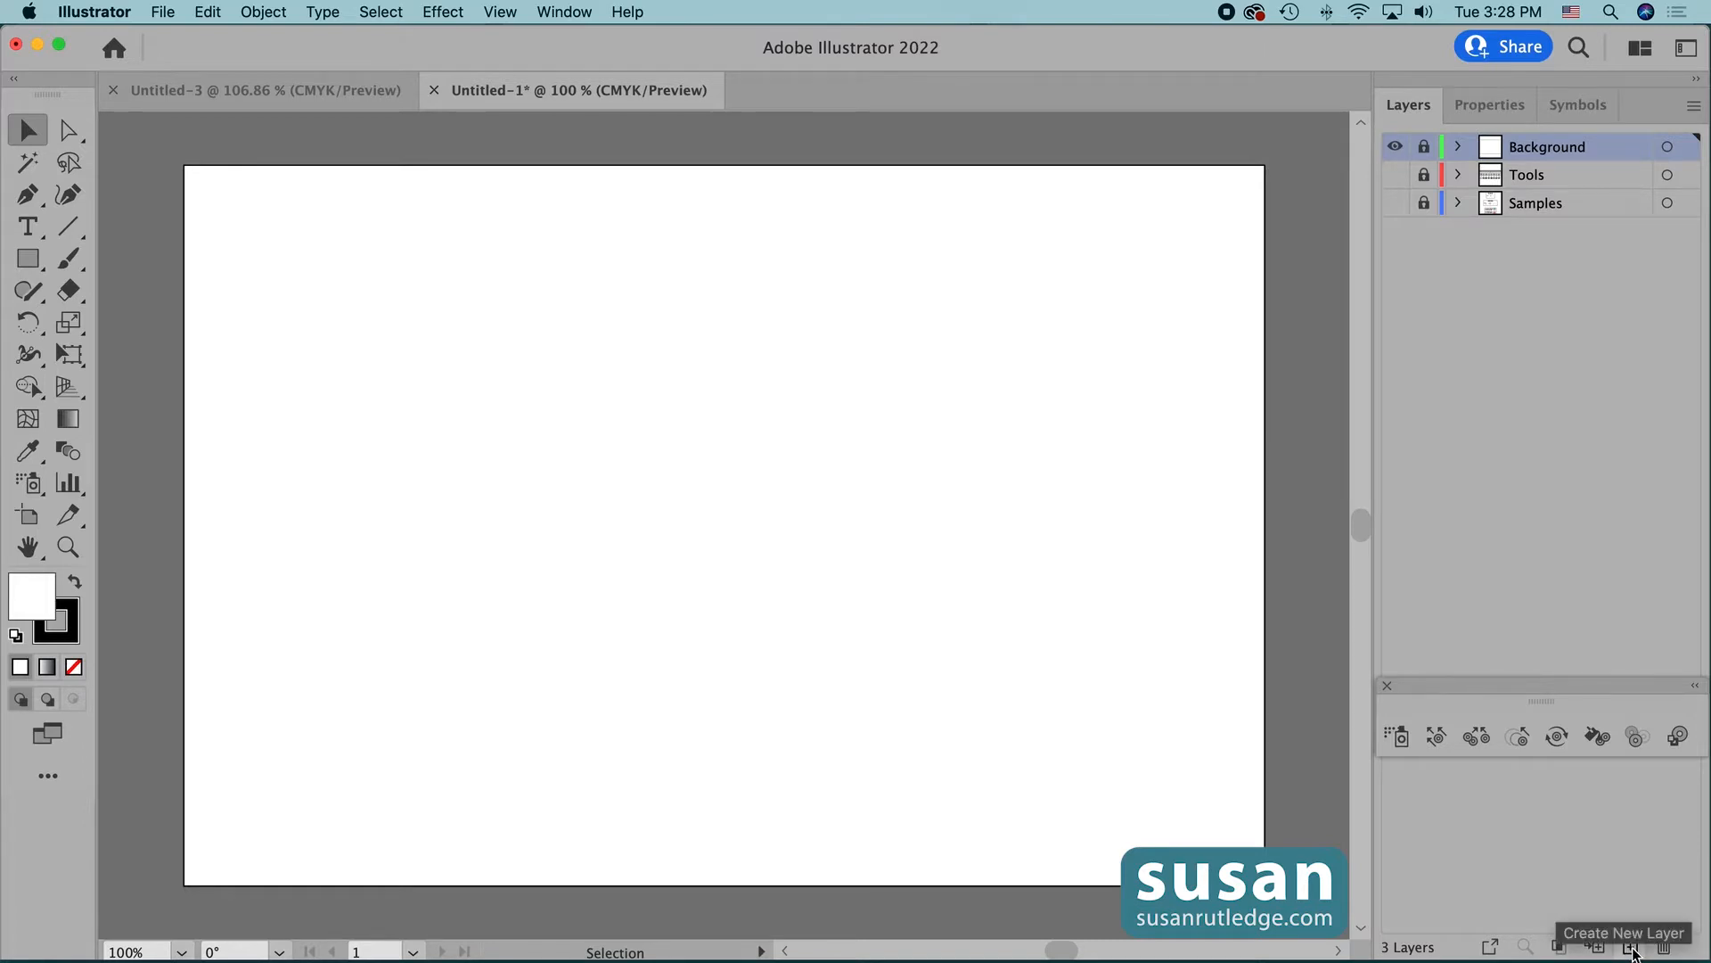
# - Create a new layer above the Background layer and name it Heart Group
pyautogui.click(1633, 948)
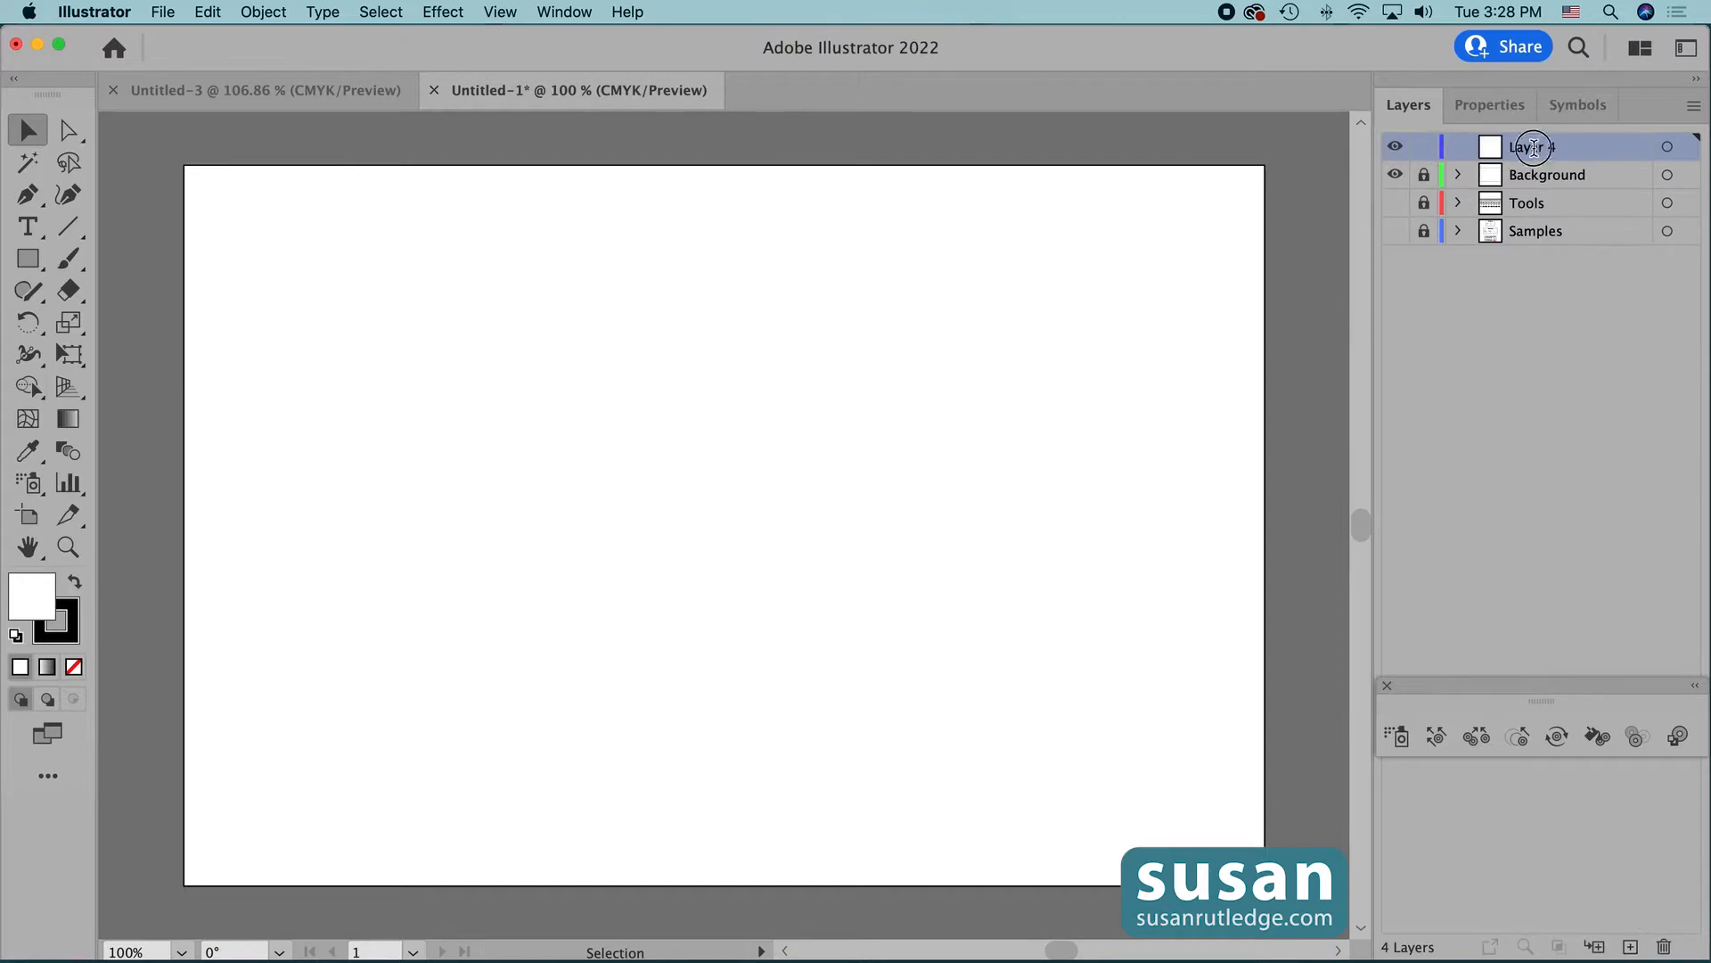
pyautogui.doubleClick(1534, 147)
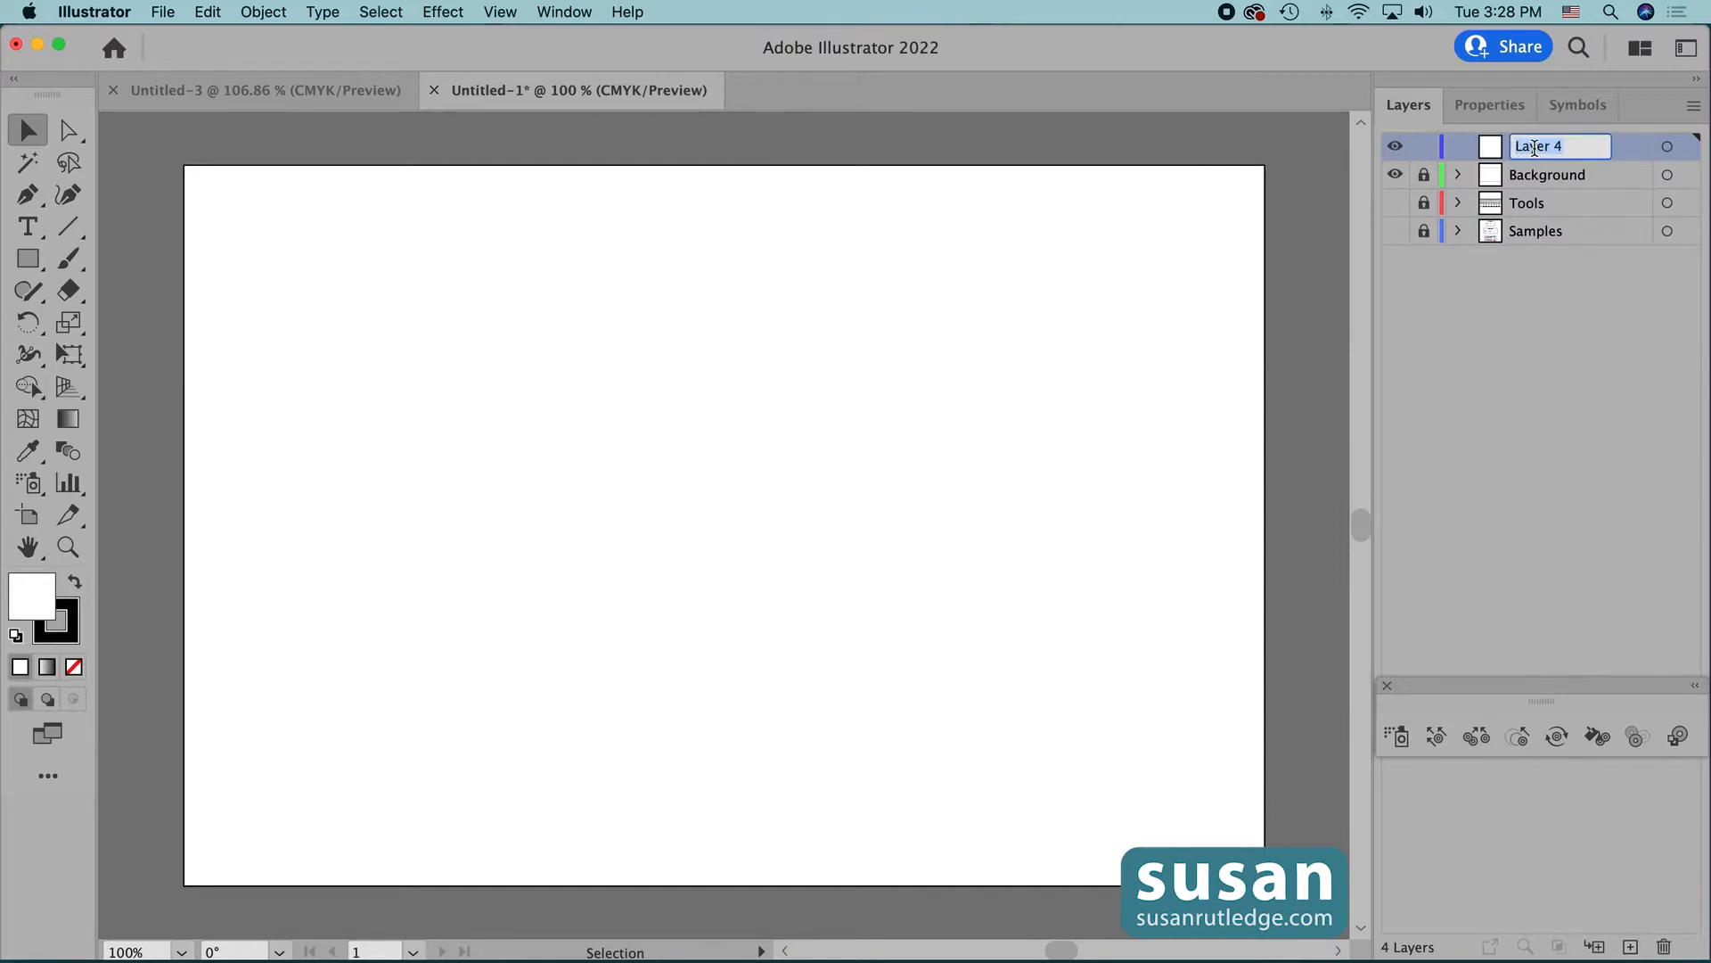
pyautogui.write('Heart Group')
pyautogui.press('Return')
# - Choose the three-heart group symbol for the Symbol Sprayer and set its symbol set density to 1
pyautogui.click(1577, 104)
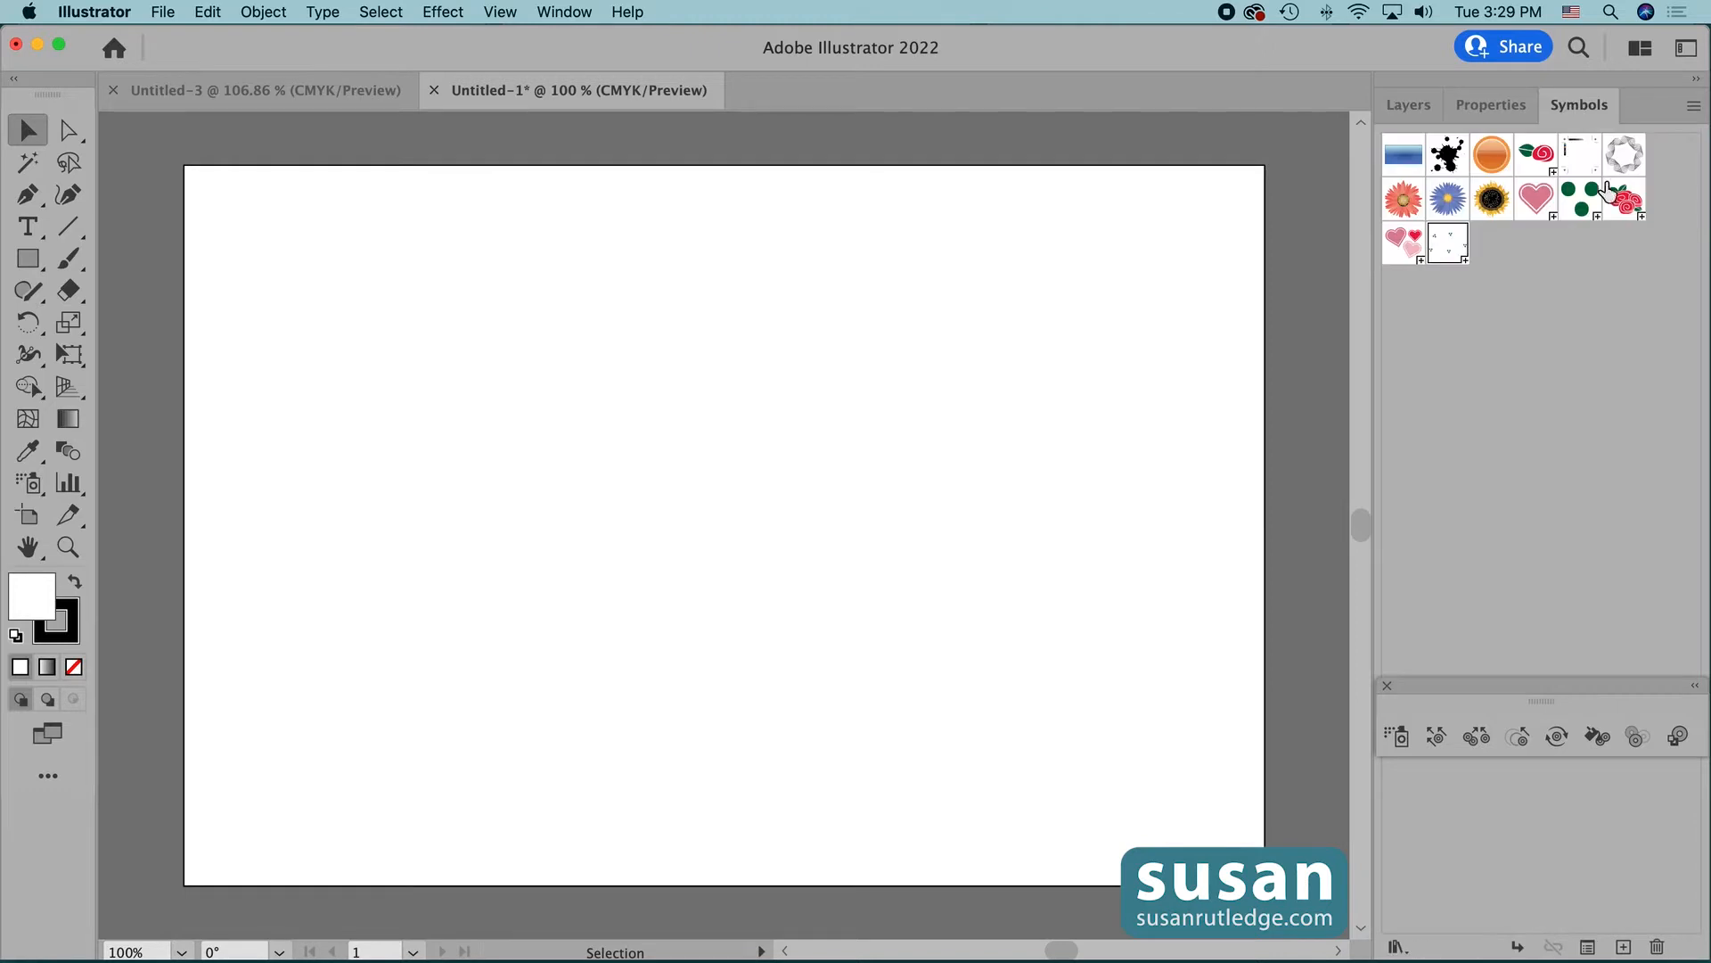
pyautogui.click(1407, 246)
pyautogui.click(1401, 739)
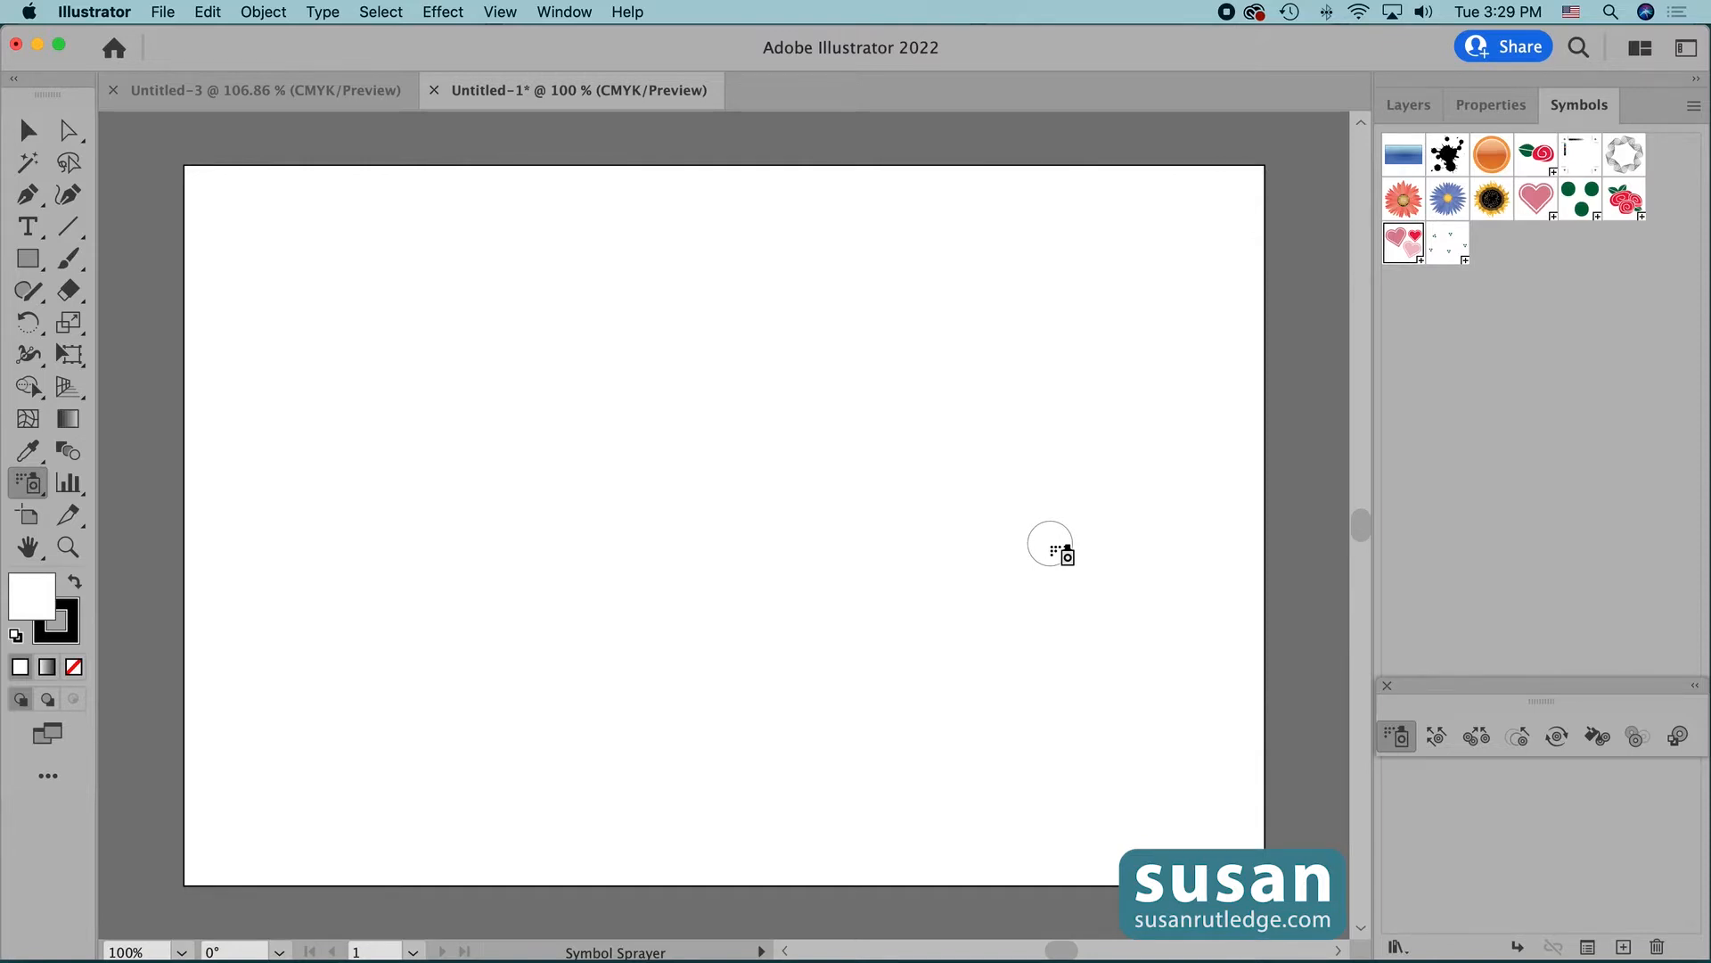
pyautogui.press('Return')
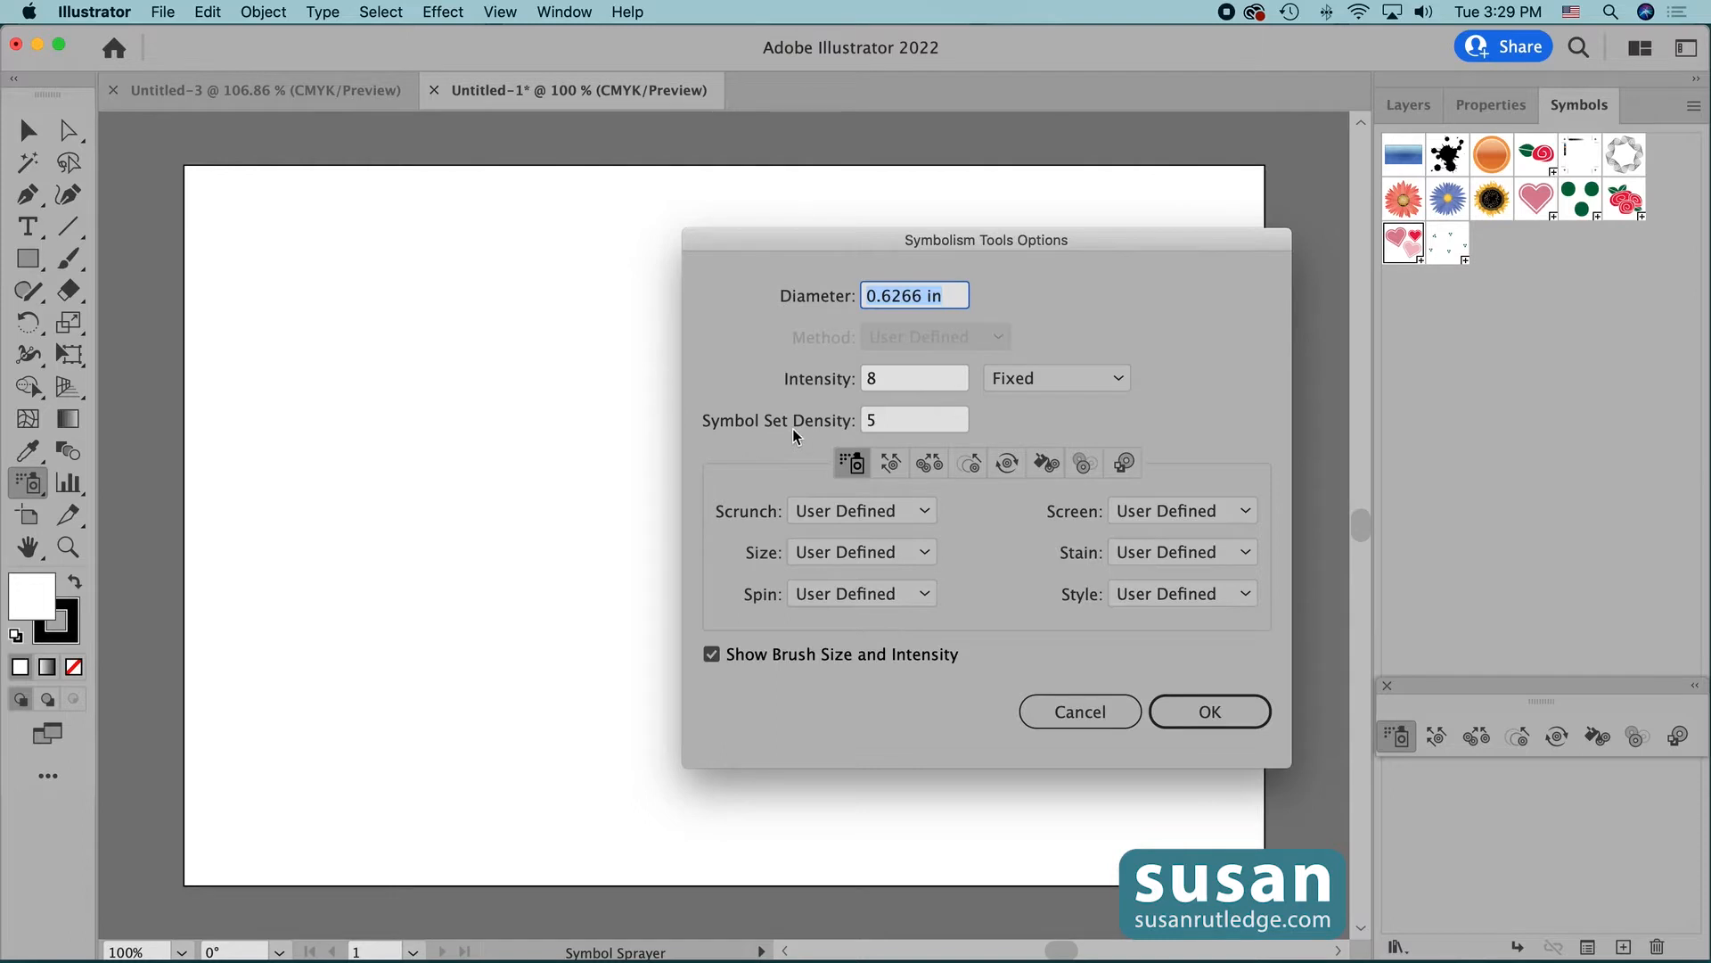
pyautogui.doubleClick(878, 420)
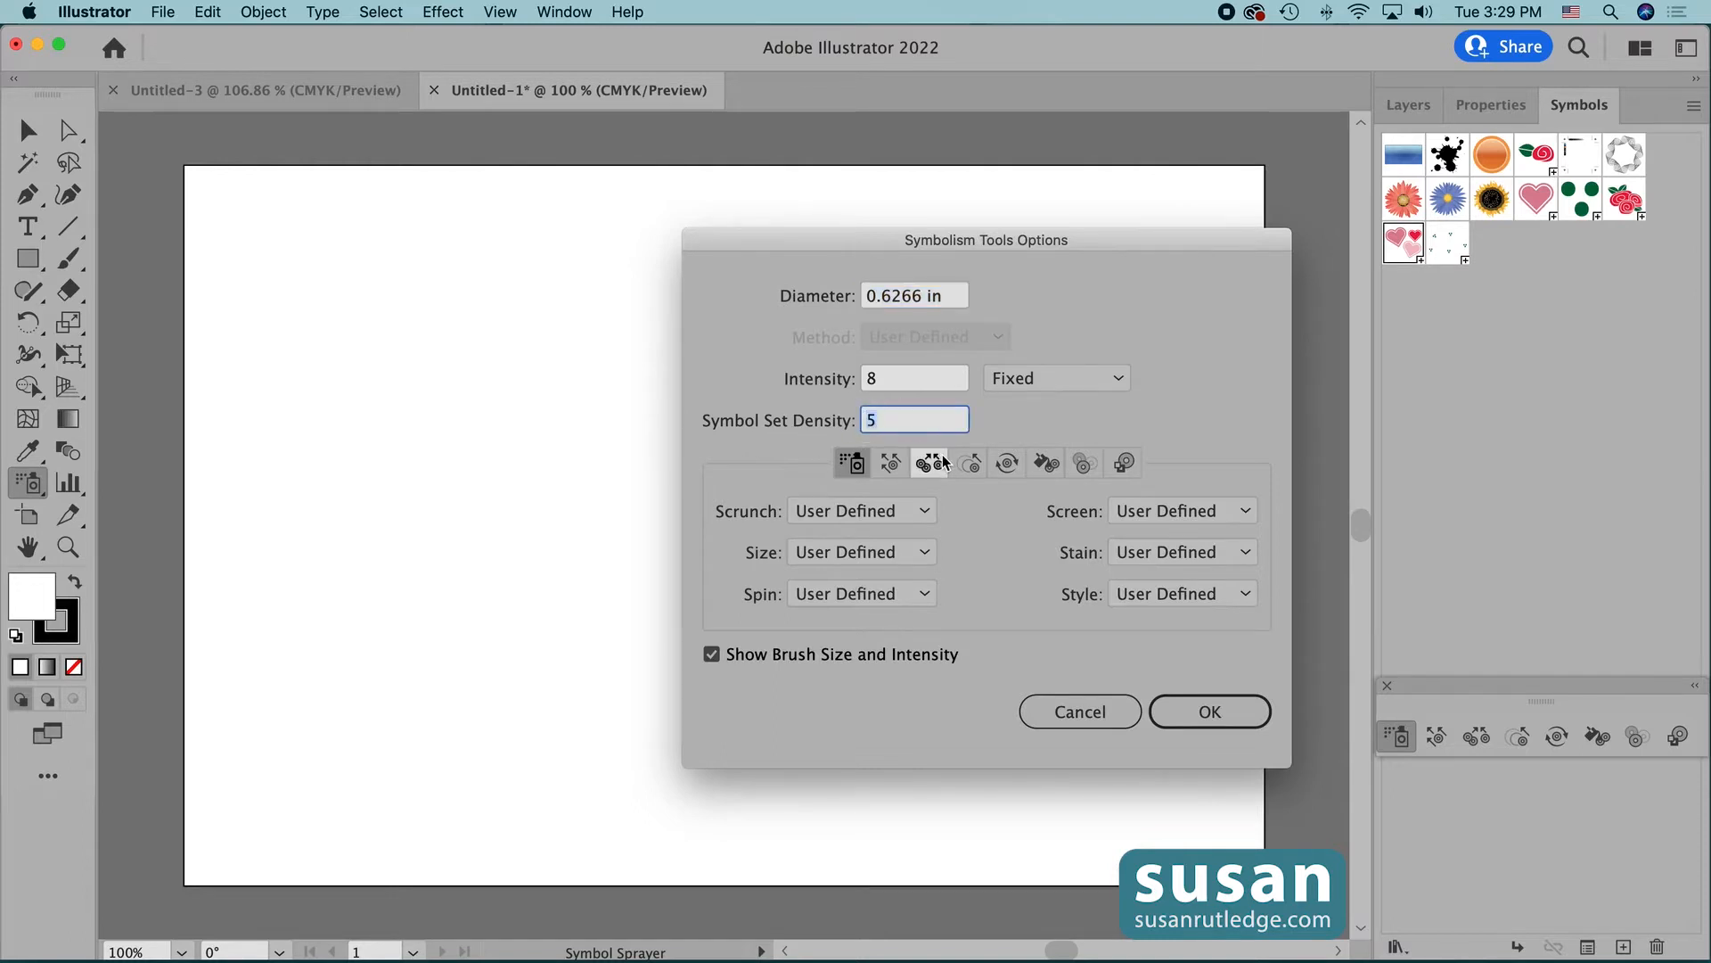
pyautogui.write('1')
pyautogui.click(1223, 713)
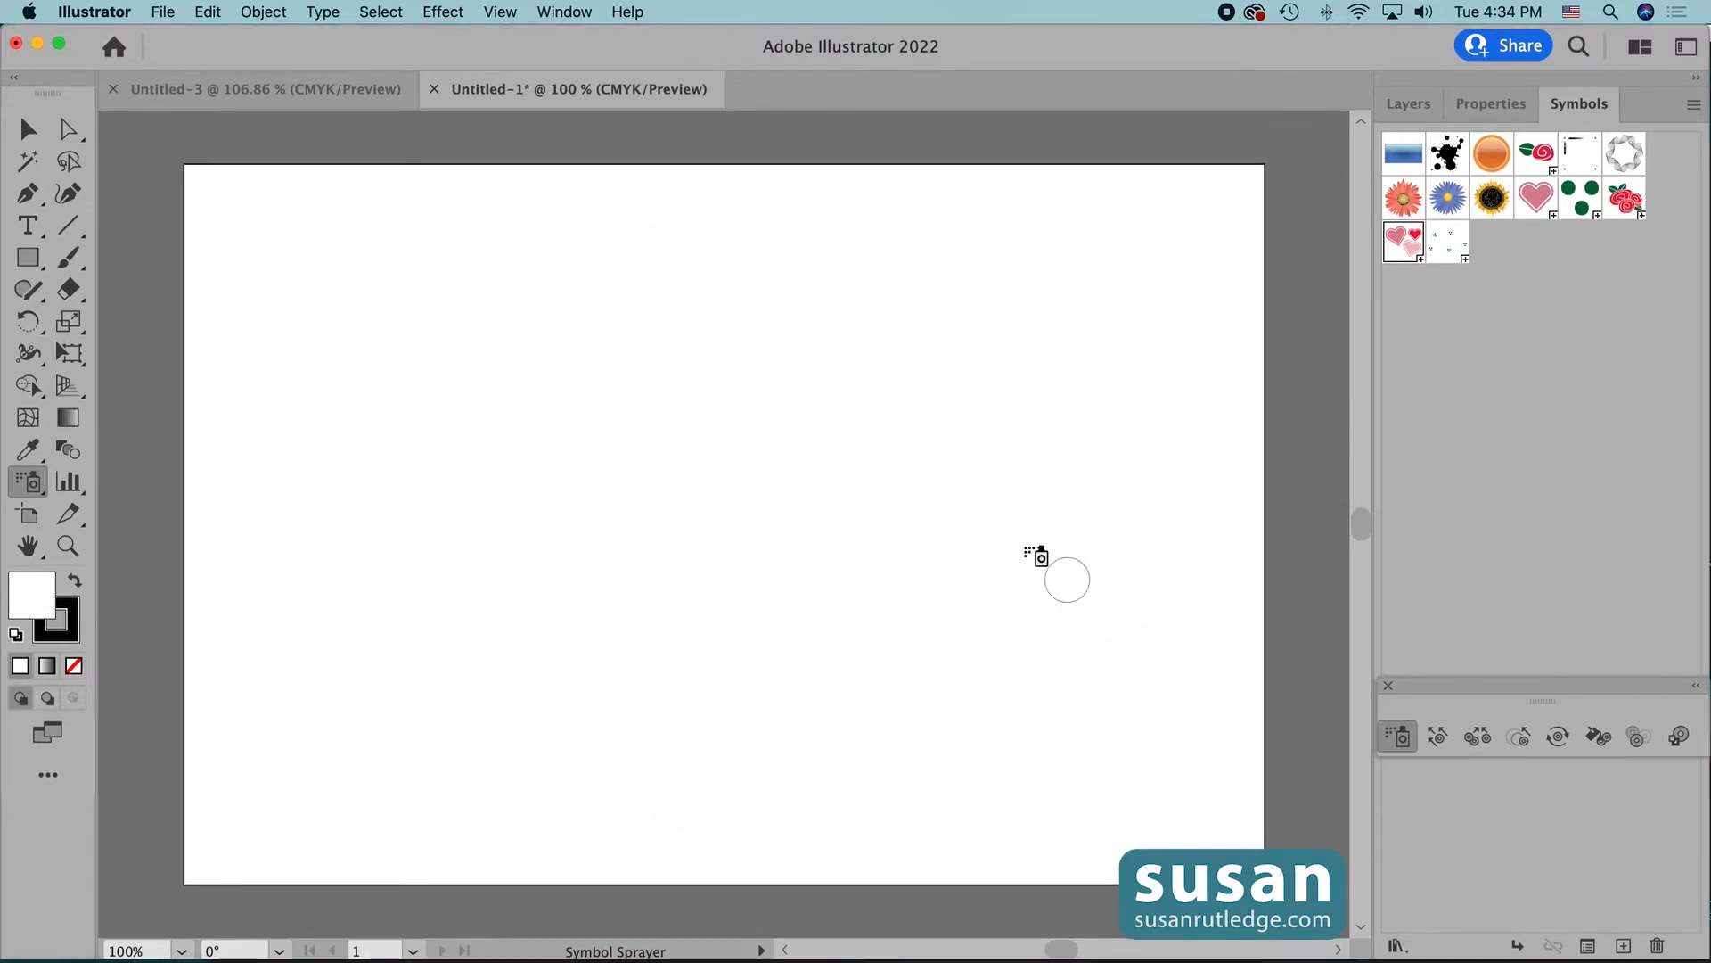
# - Try spraying a row of heart groups along the artboard's top edge and delete it
pyautogui.click(228, 216)
pyautogui.click(310, 206)
pyautogui.moveTo(394, 218)
pyautogui.mouseDown()
pyautogui.moveTo(640, 237)
pyautogui.moveTo(1045, 214)
pyautogui.moveTo(1253, 252)
pyautogui.mouseUp()
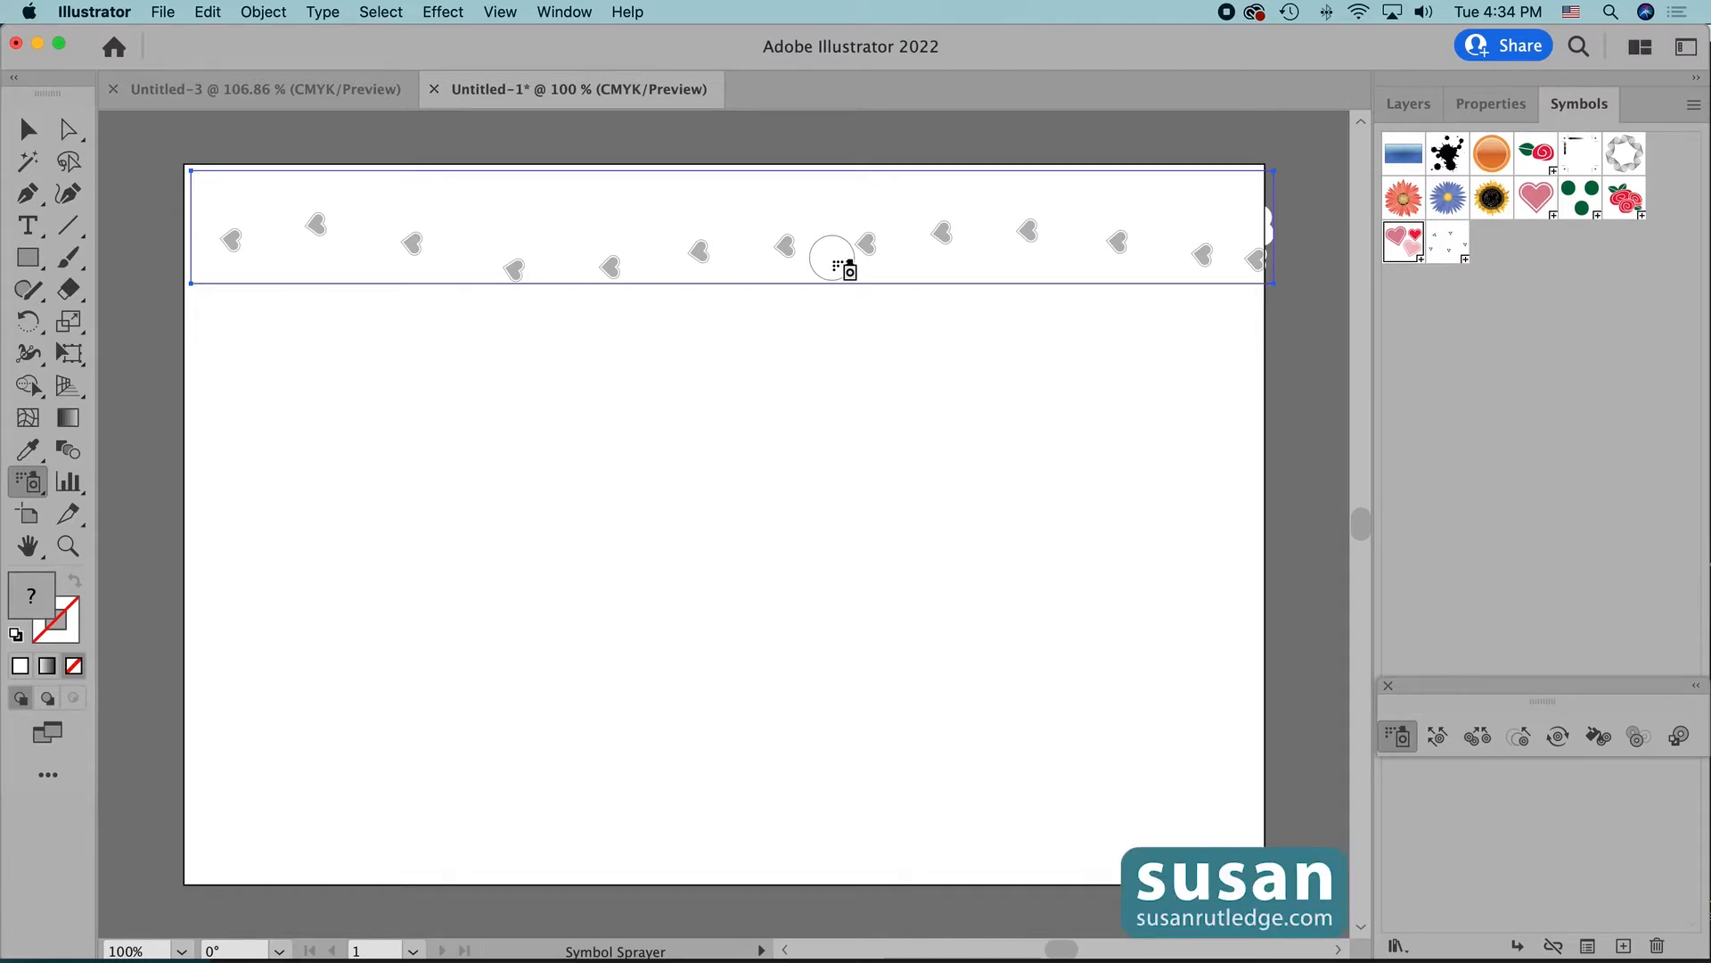
pyautogui.press('Delete')
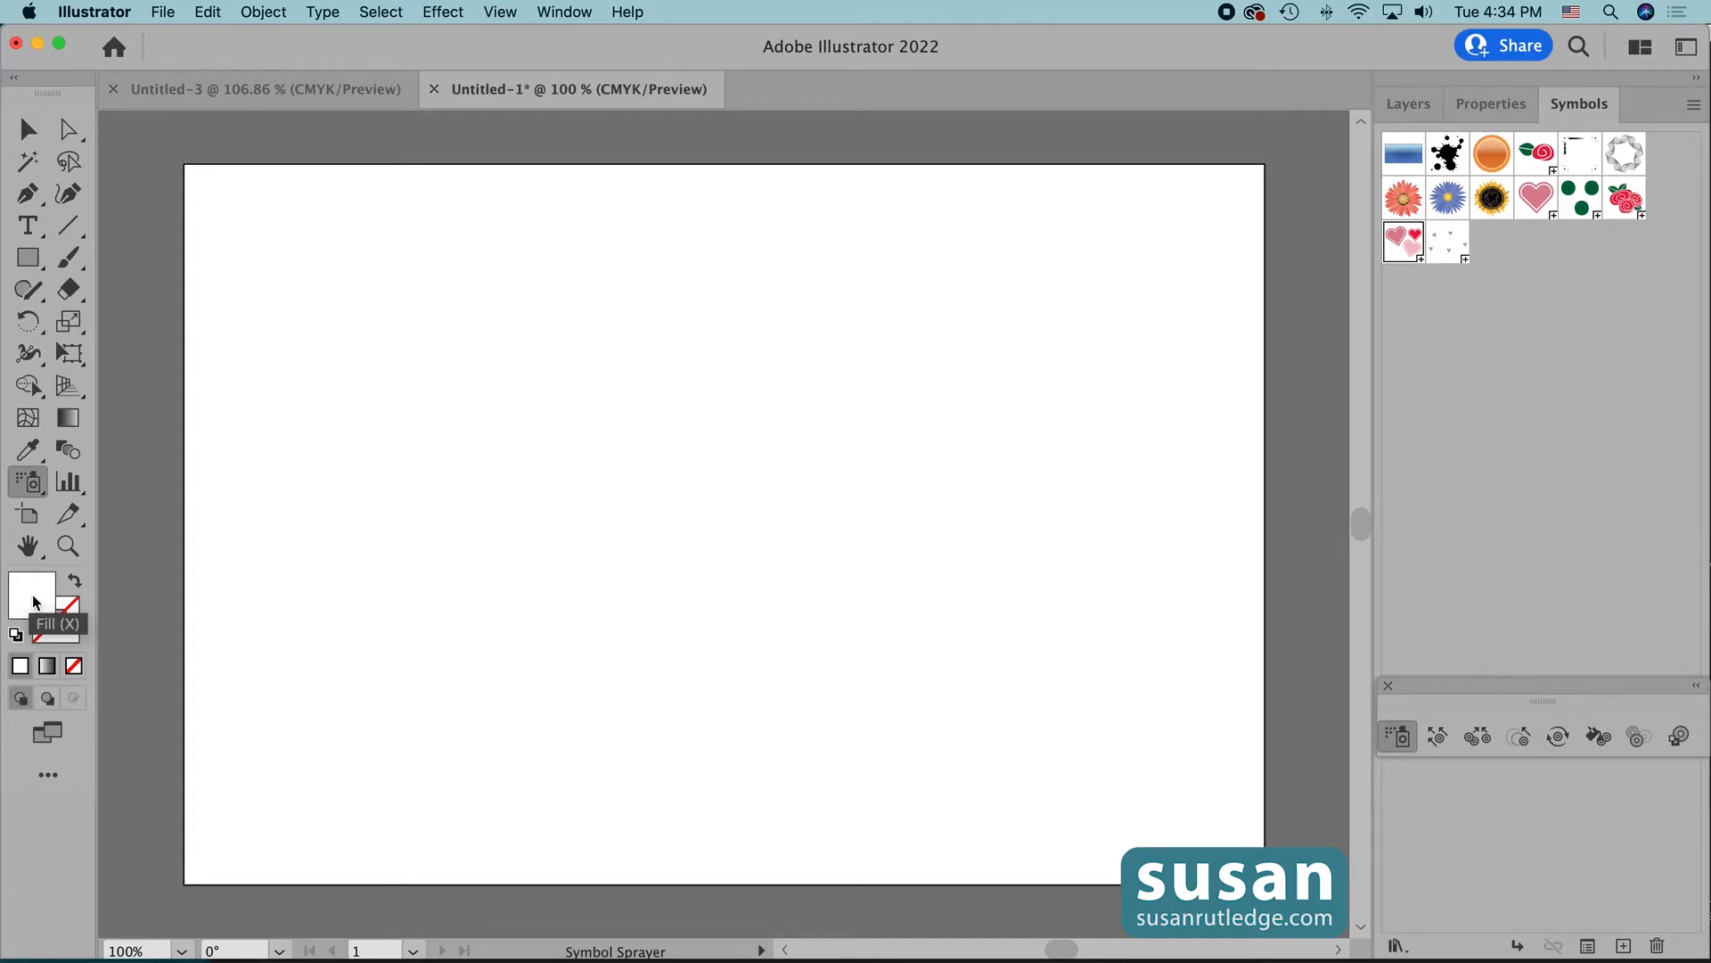
# - Set the fill to none and the Symbol Sprayer's symbol set density to 5
pyautogui.press('x')
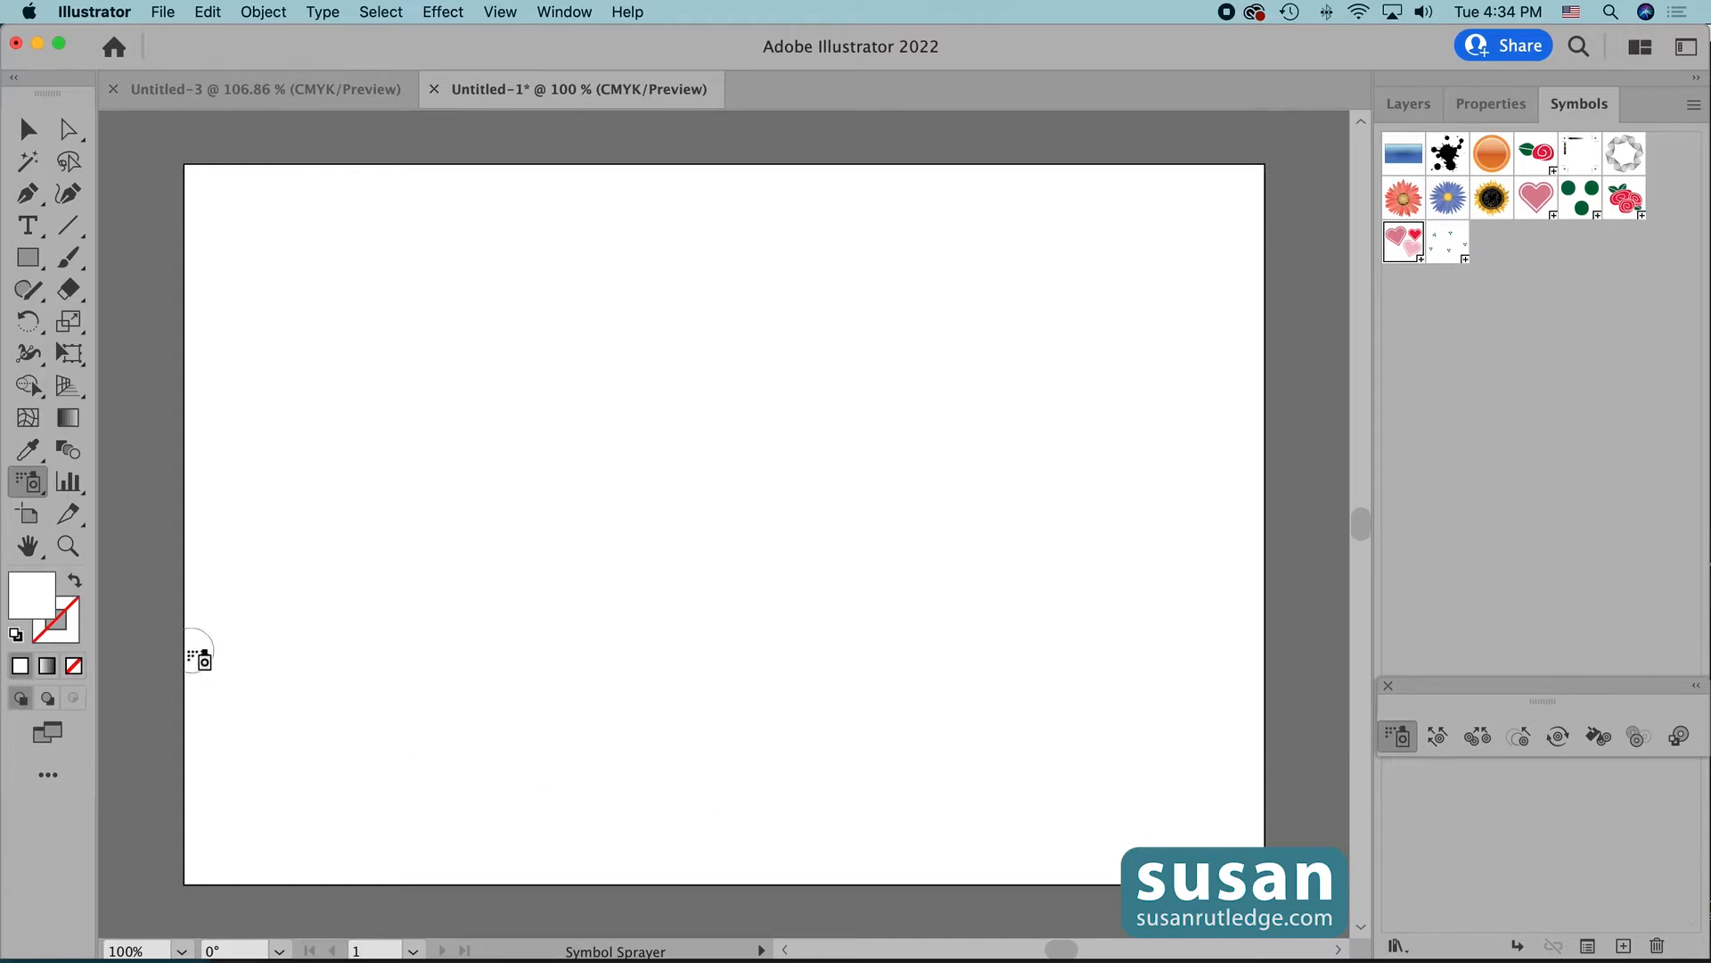
pyautogui.click(74, 667)
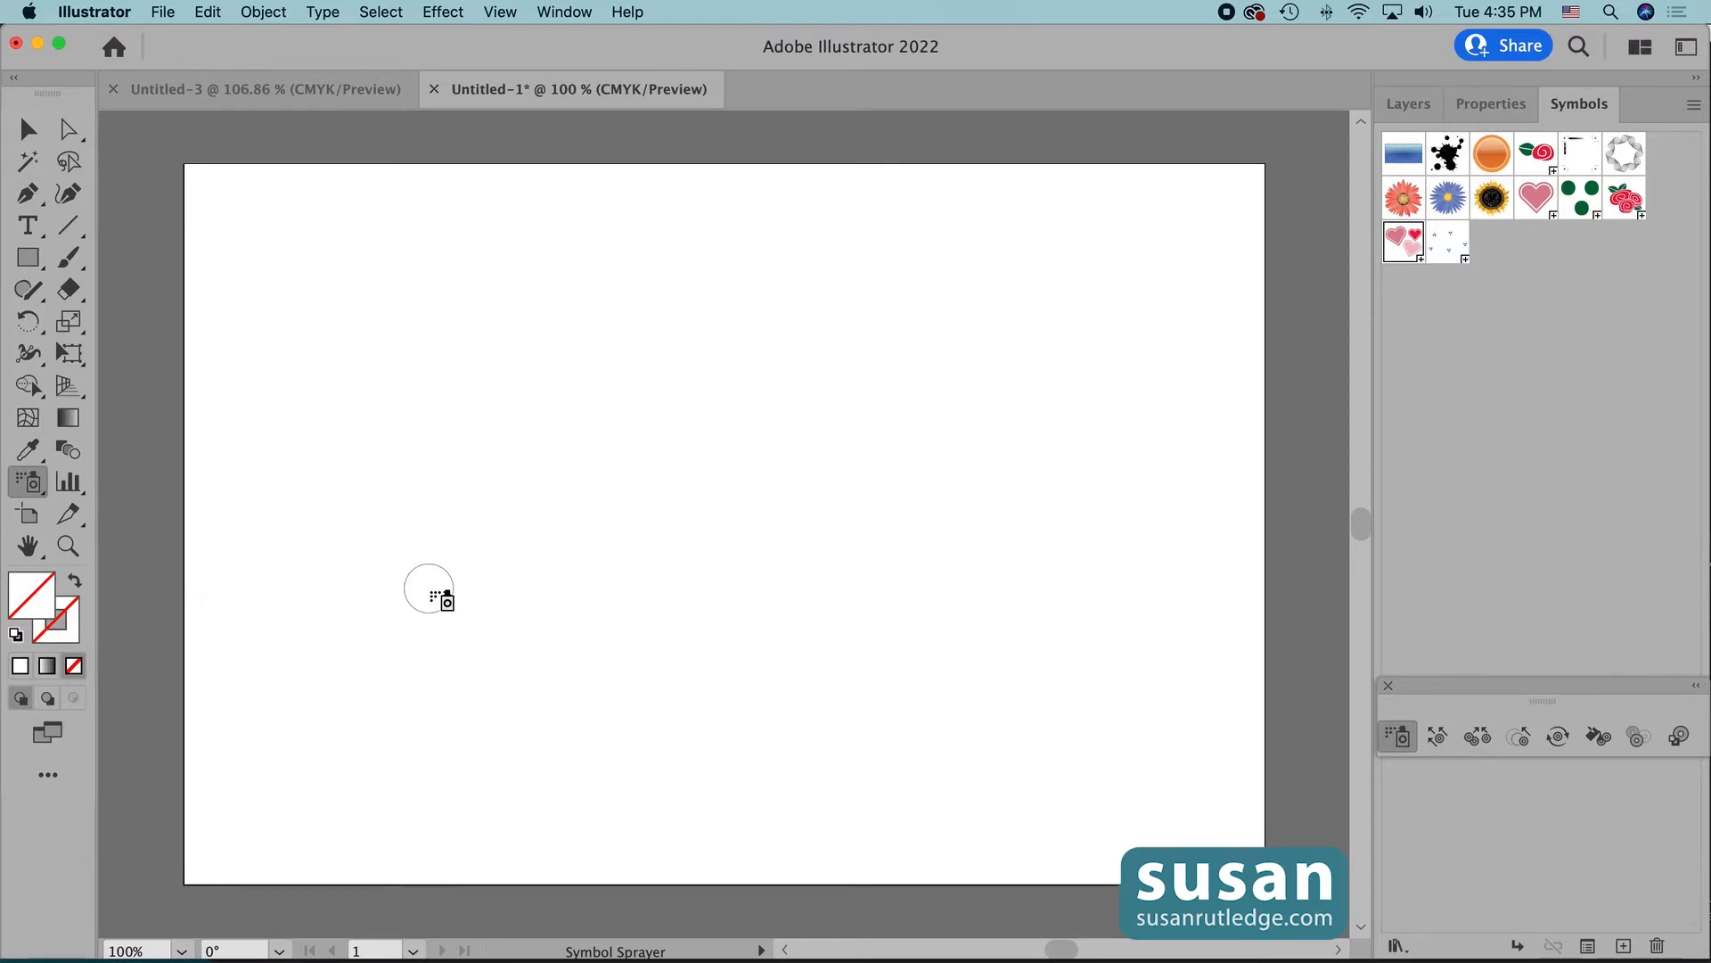
pyautogui.press('Return')
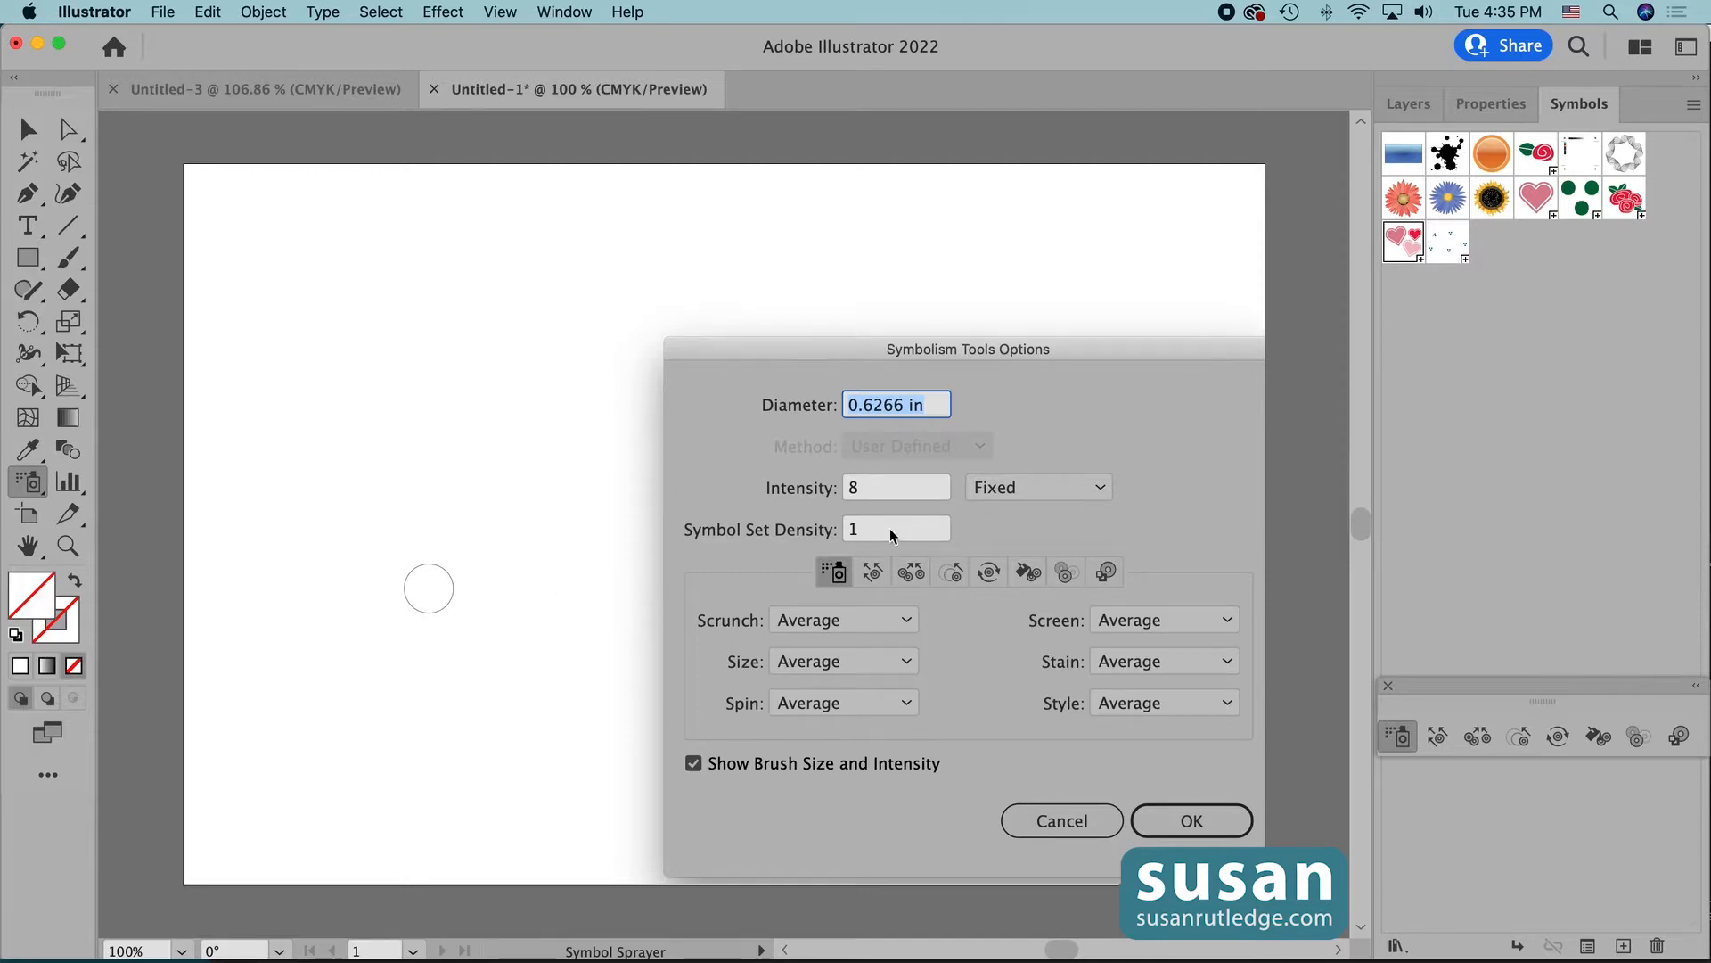
pyautogui.doubleClick(861, 531)
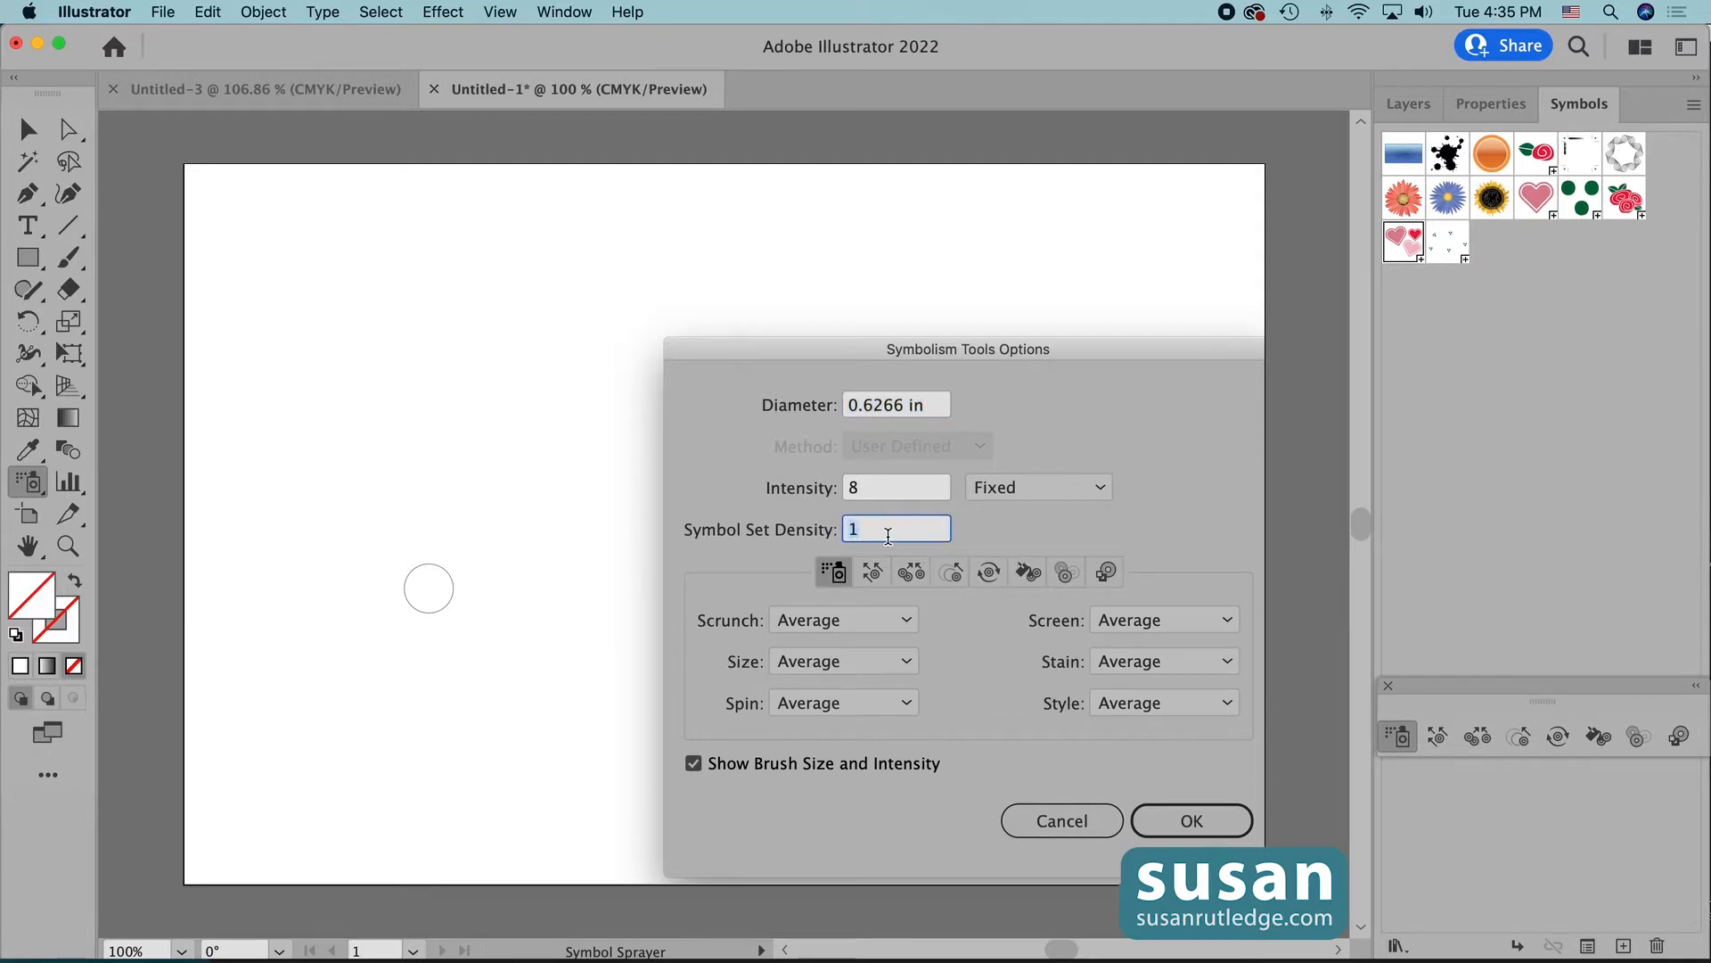
pyautogui.write('5')
pyautogui.click(1203, 822)
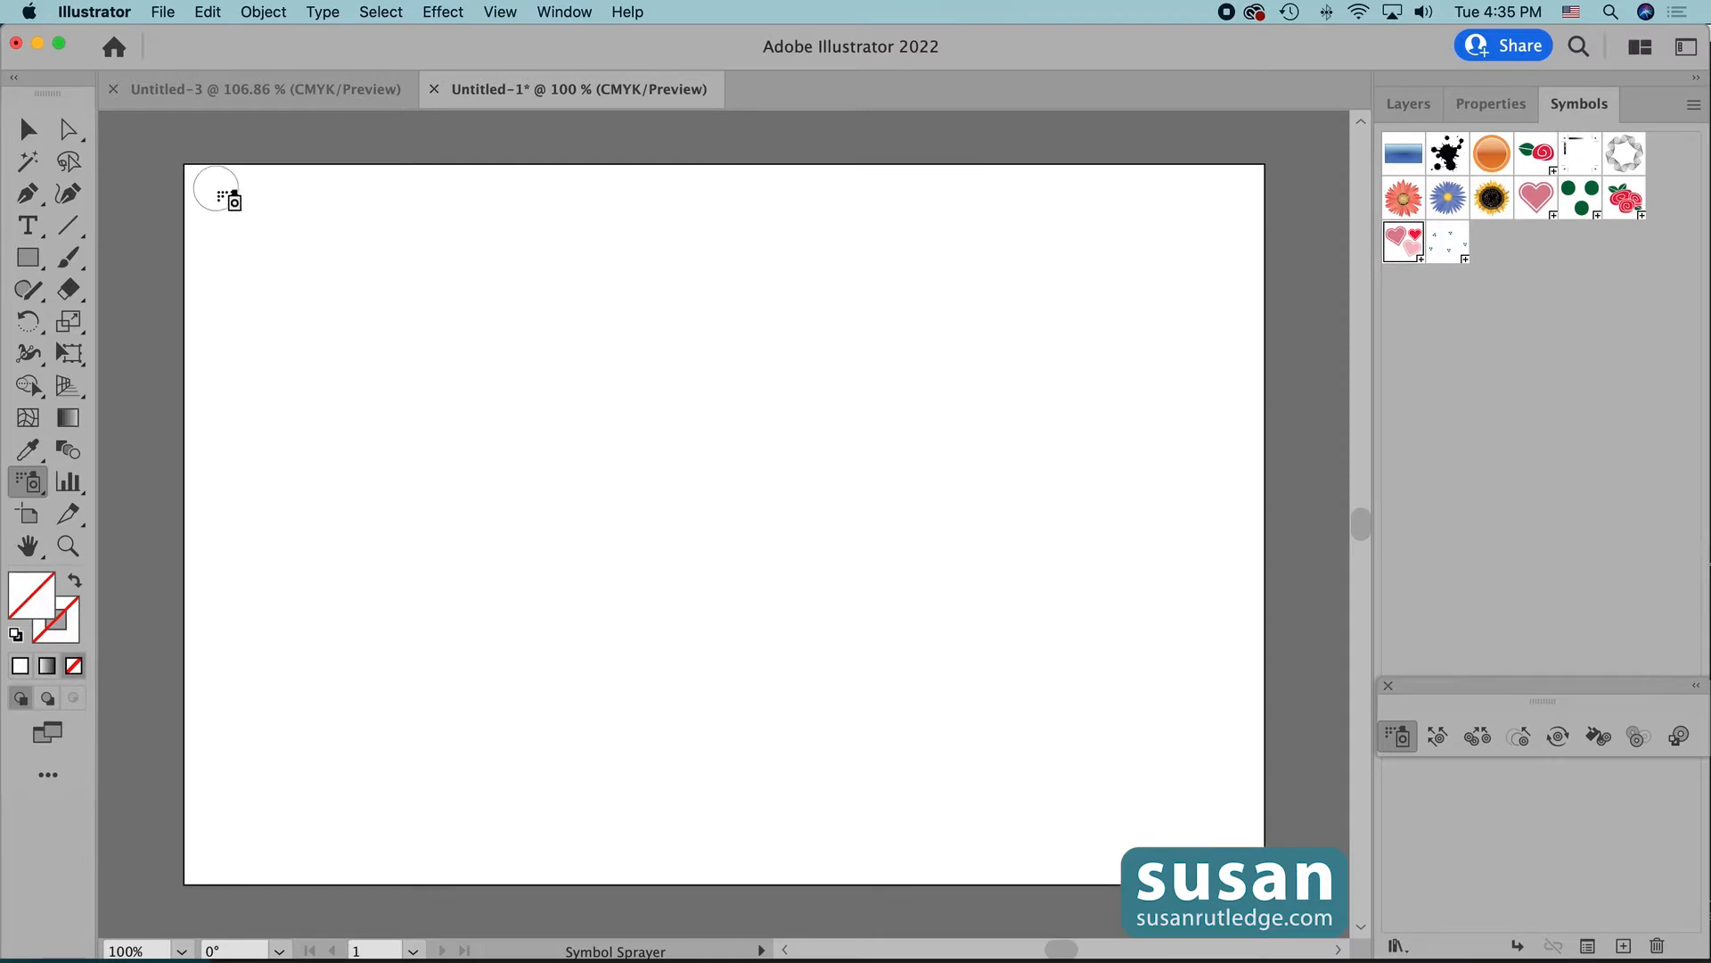
# - Spray the heart group symbol around all four edges of the artboard and fill gaps in the border
pyautogui.moveTo(241, 207)
pyautogui.mouseDown()
pyautogui.moveTo(864, 198)
pyautogui.moveTo(1138, 208)
pyautogui.moveTo(1200, 229)
pyautogui.mouseUp()
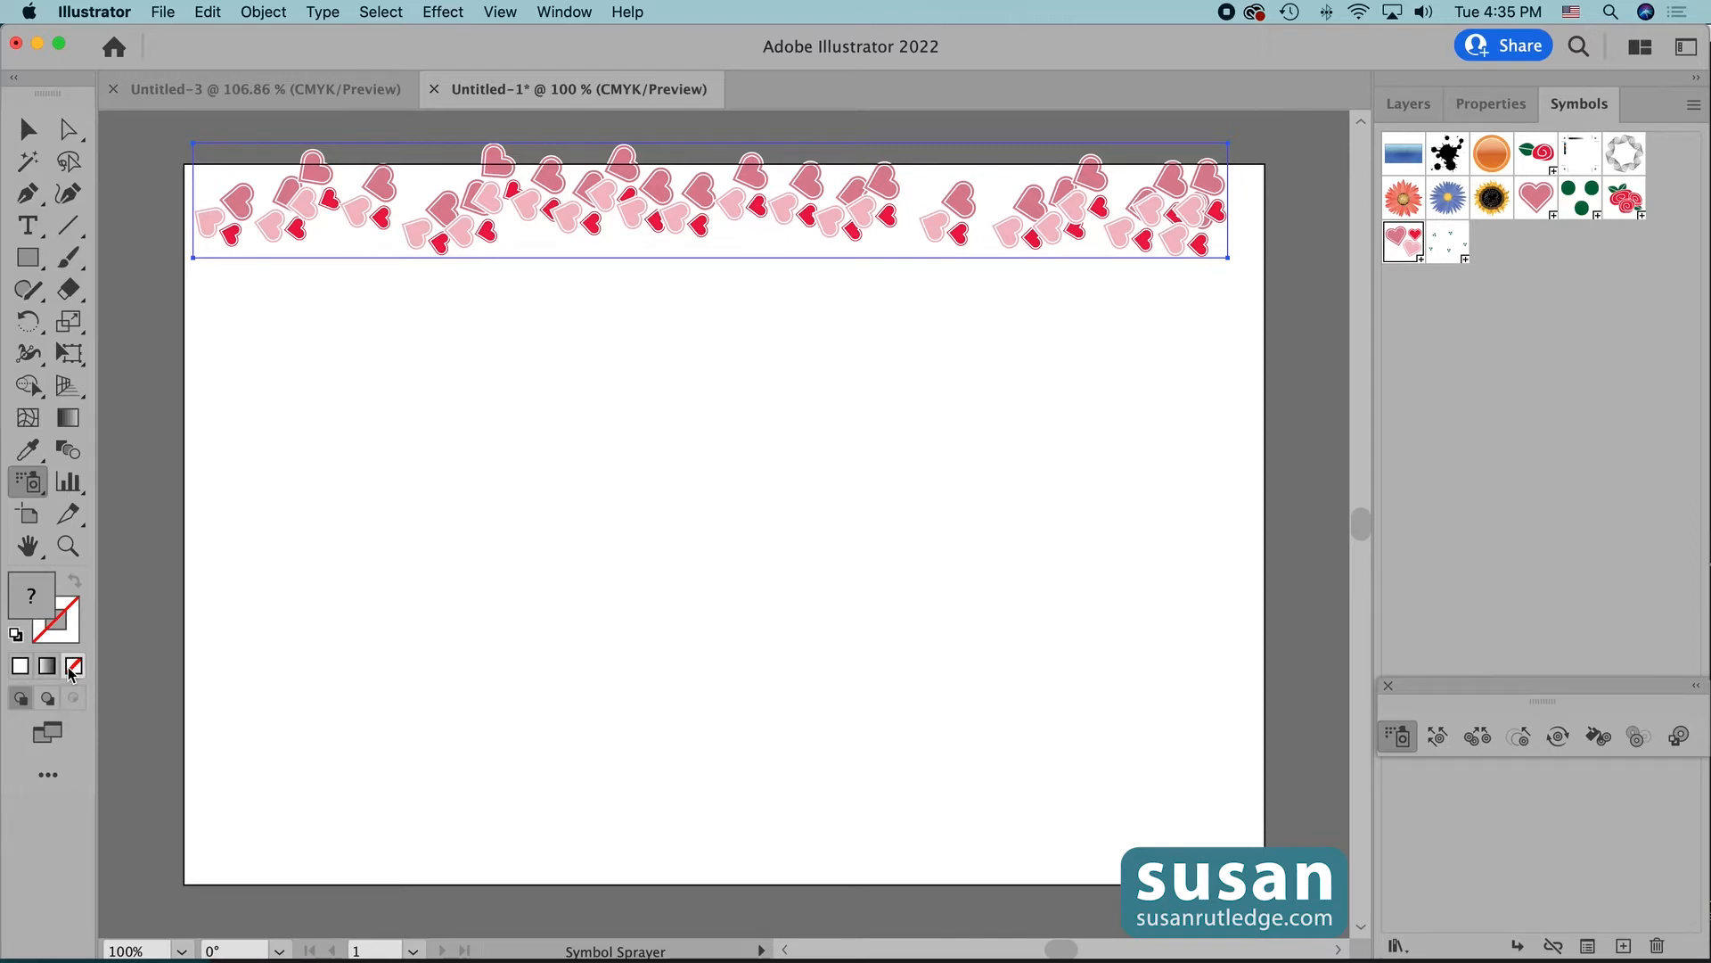
pyautogui.moveTo(1179, 216)
pyautogui.mouseDown()
pyautogui.moveTo(1213, 301)
pyautogui.moveTo(1235, 834)
pyautogui.moveTo(559, 789)
pyautogui.moveTo(283, 802)
pyautogui.moveTo(236, 755)
pyautogui.moveTo(279, 602)
pyautogui.moveTo(249, 279)
pyautogui.moveTo(459, 237)
pyautogui.moveTo(838, 217)
pyautogui.moveTo(1266, 428)
pyautogui.moveTo(1284, 517)
pyautogui.mouseUp()
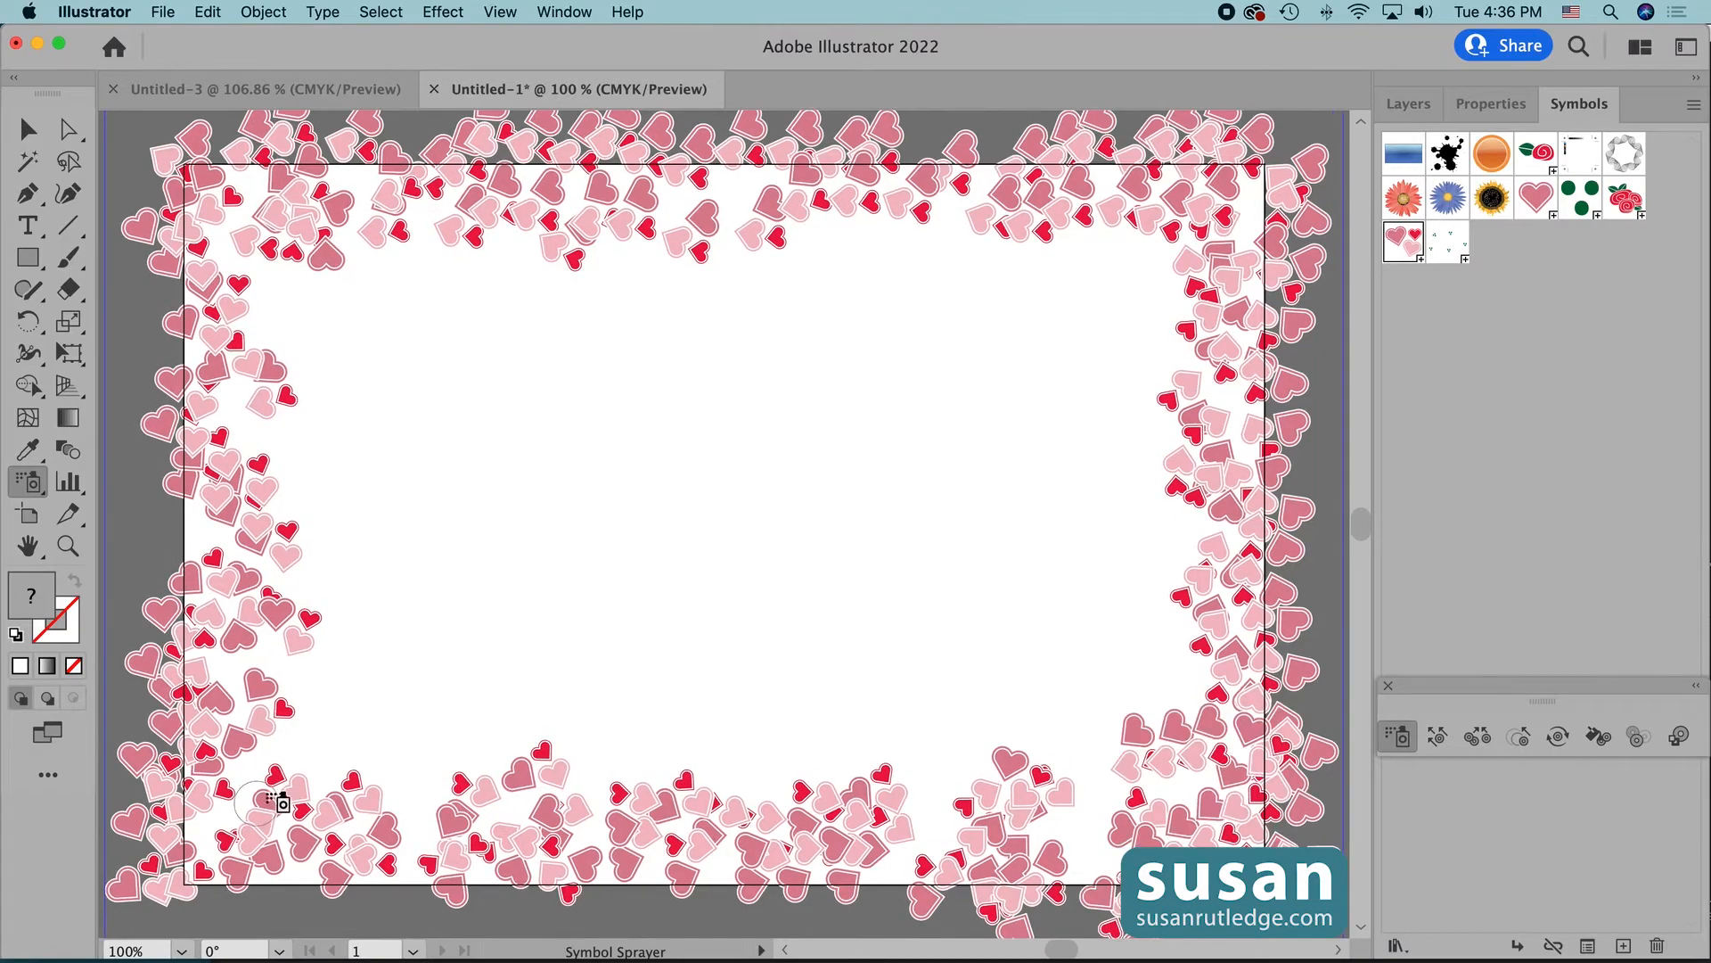
pyautogui.click(321, 762)
pyautogui.click(262, 310)
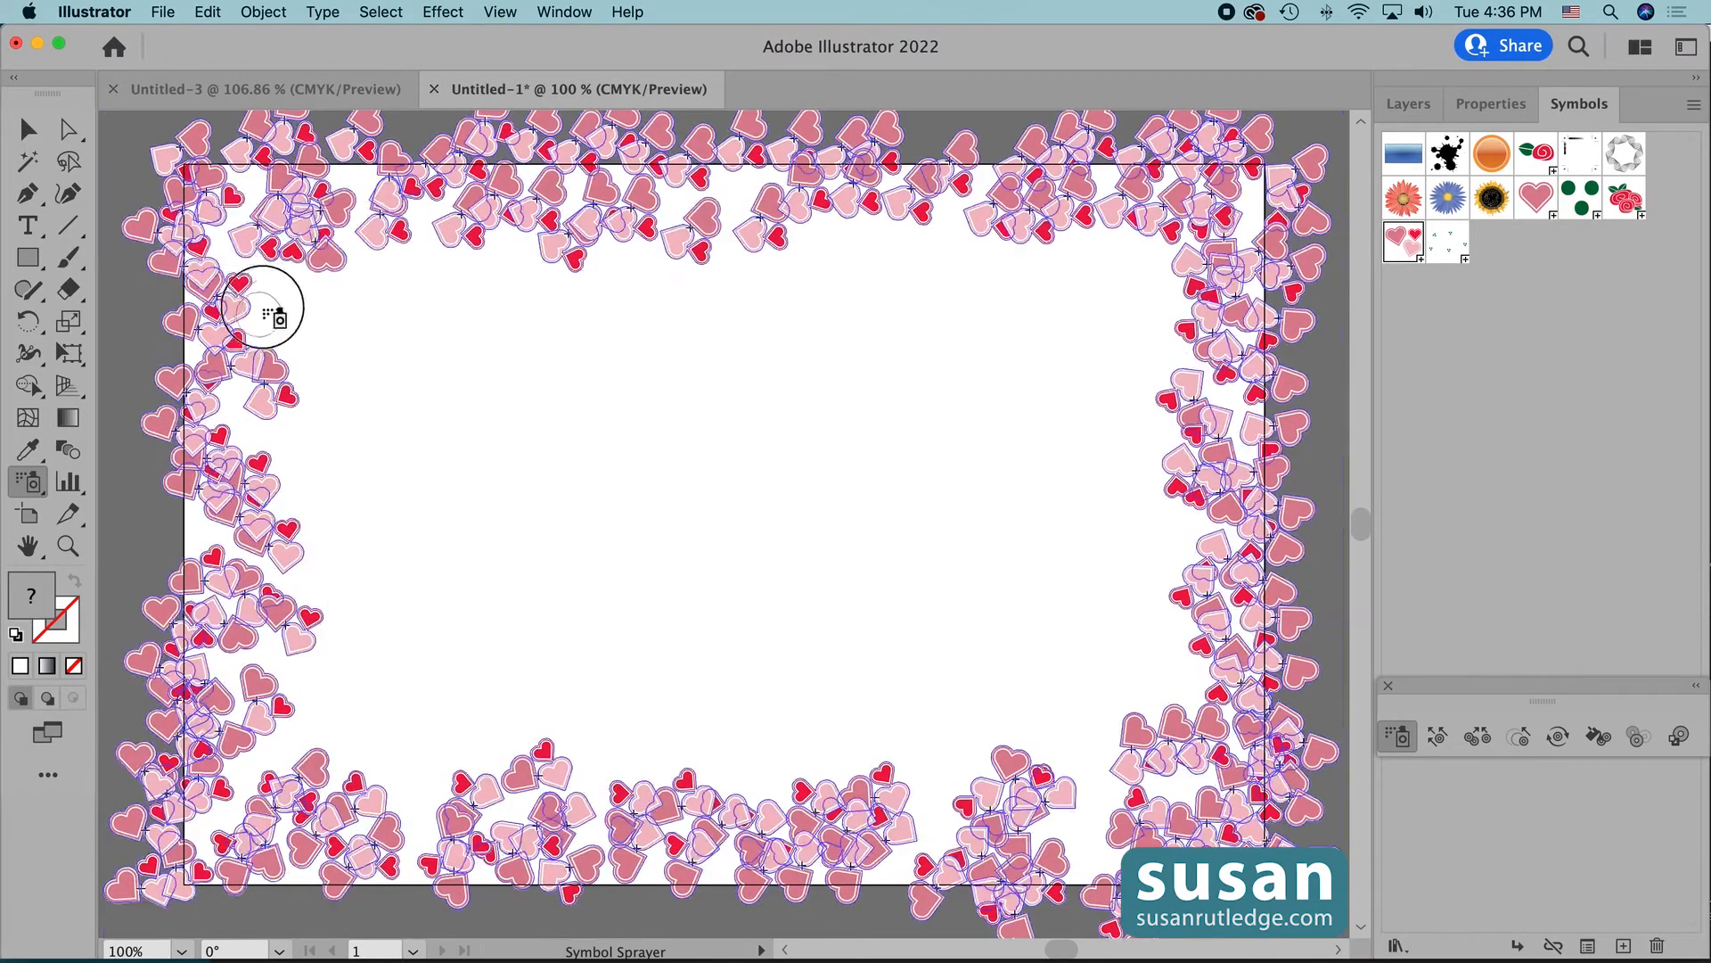
pyautogui.moveTo(262, 308); pyautogui.dragTo(287, 357)
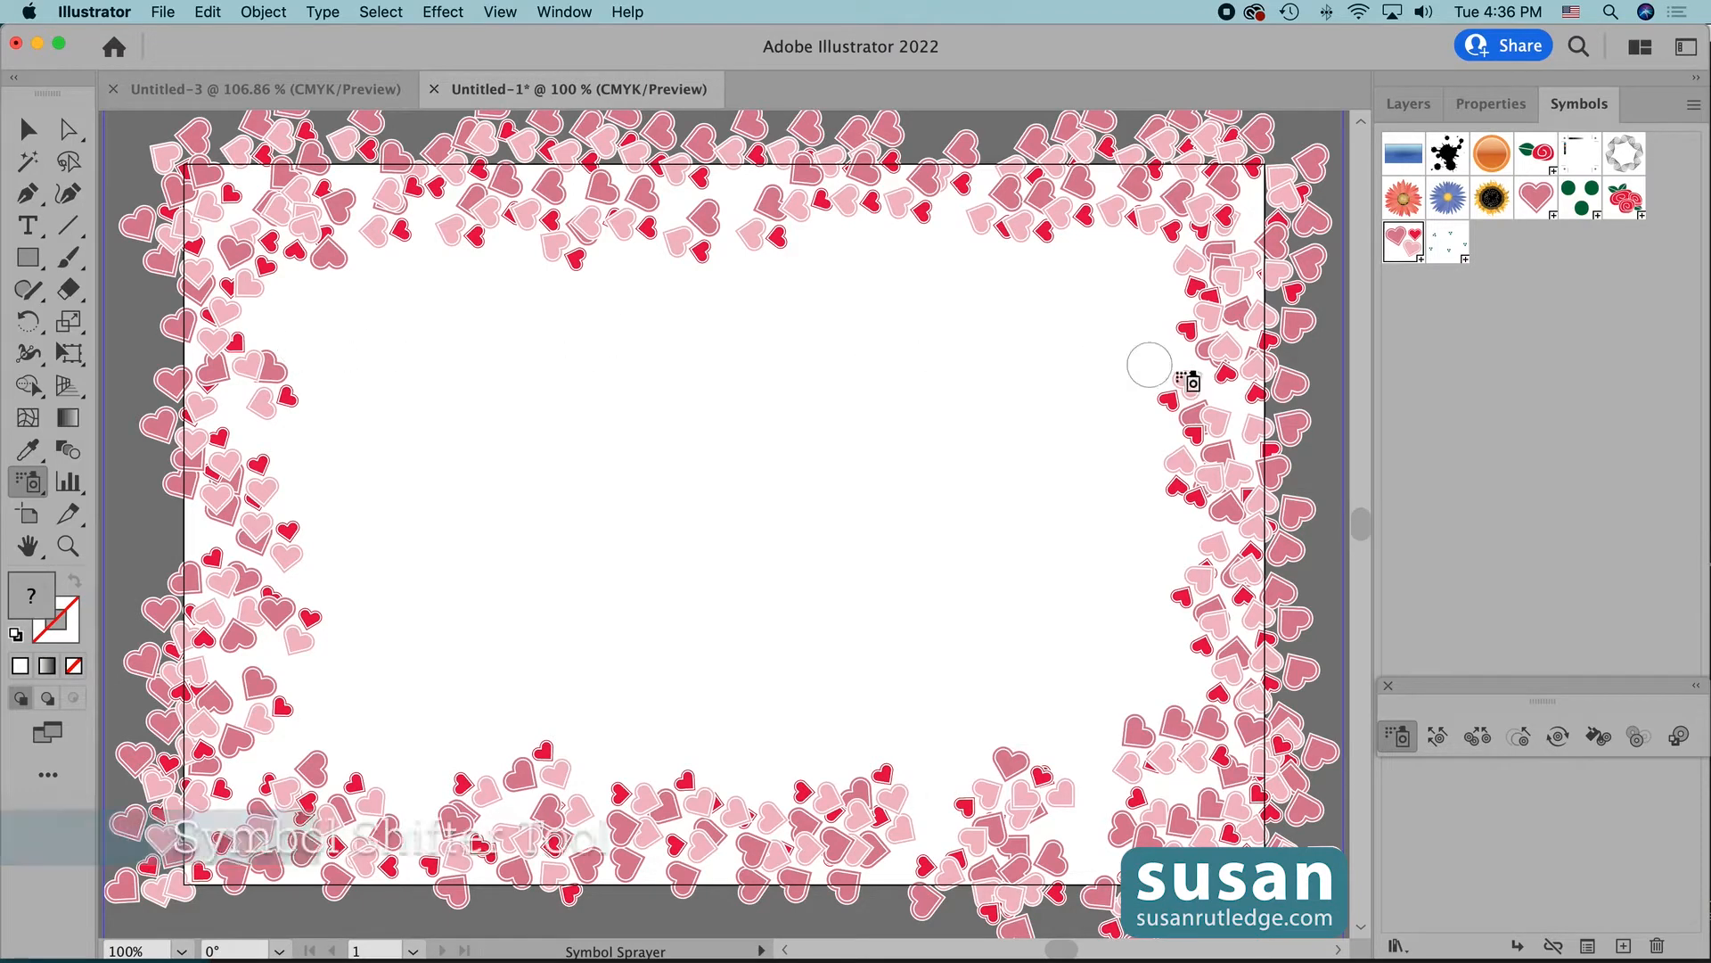
# - Enlarge the Symbol Shifter brush and shift the sprayed heart groups along all four sides of the border to even out their placement
pyautogui.click(1439, 738)
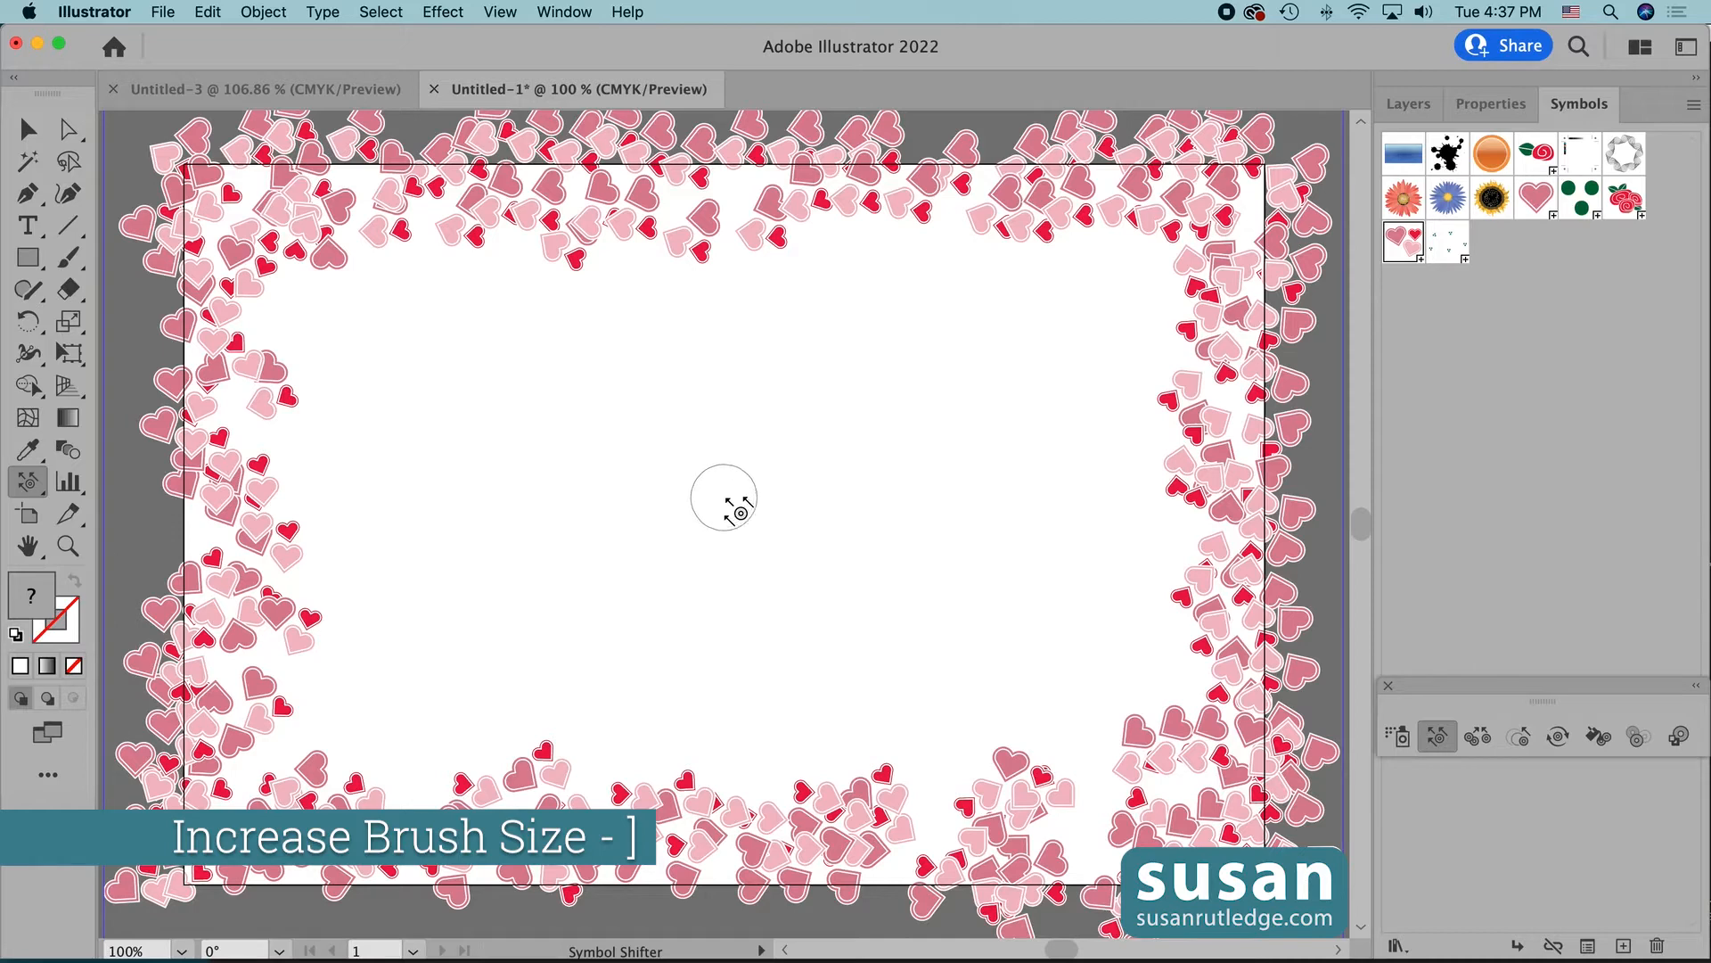
pyautogui.press(']')
pyautogui.press(']')
pyautogui.press(']')
pyautogui.press(']')
pyautogui.press(']')
pyautogui.press(']')
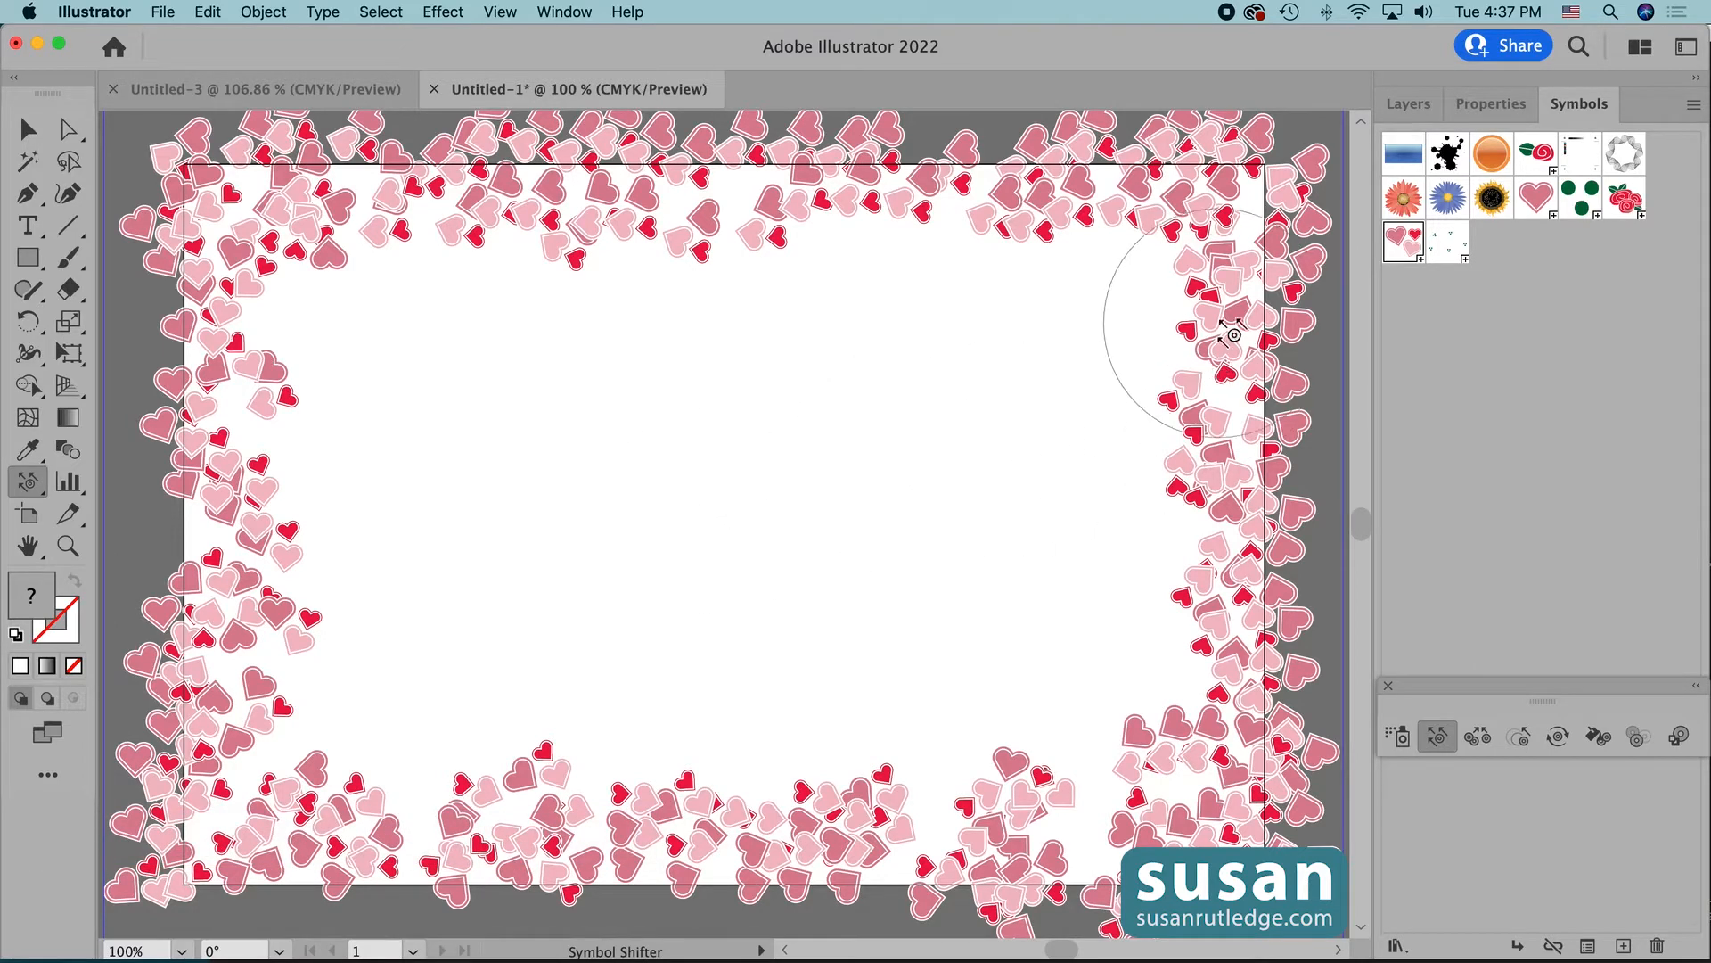
pyautogui.moveTo(1168, 250)
pyautogui.mouseDown()
pyautogui.moveTo(1252, 443)
pyautogui.moveTo(1199, 450)
pyautogui.mouseUp()
pyautogui.moveTo(1290, 702); pyautogui.dragTo(1243, 713)
pyautogui.moveTo(1181, 862); pyautogui.dragTo(1114, 815)
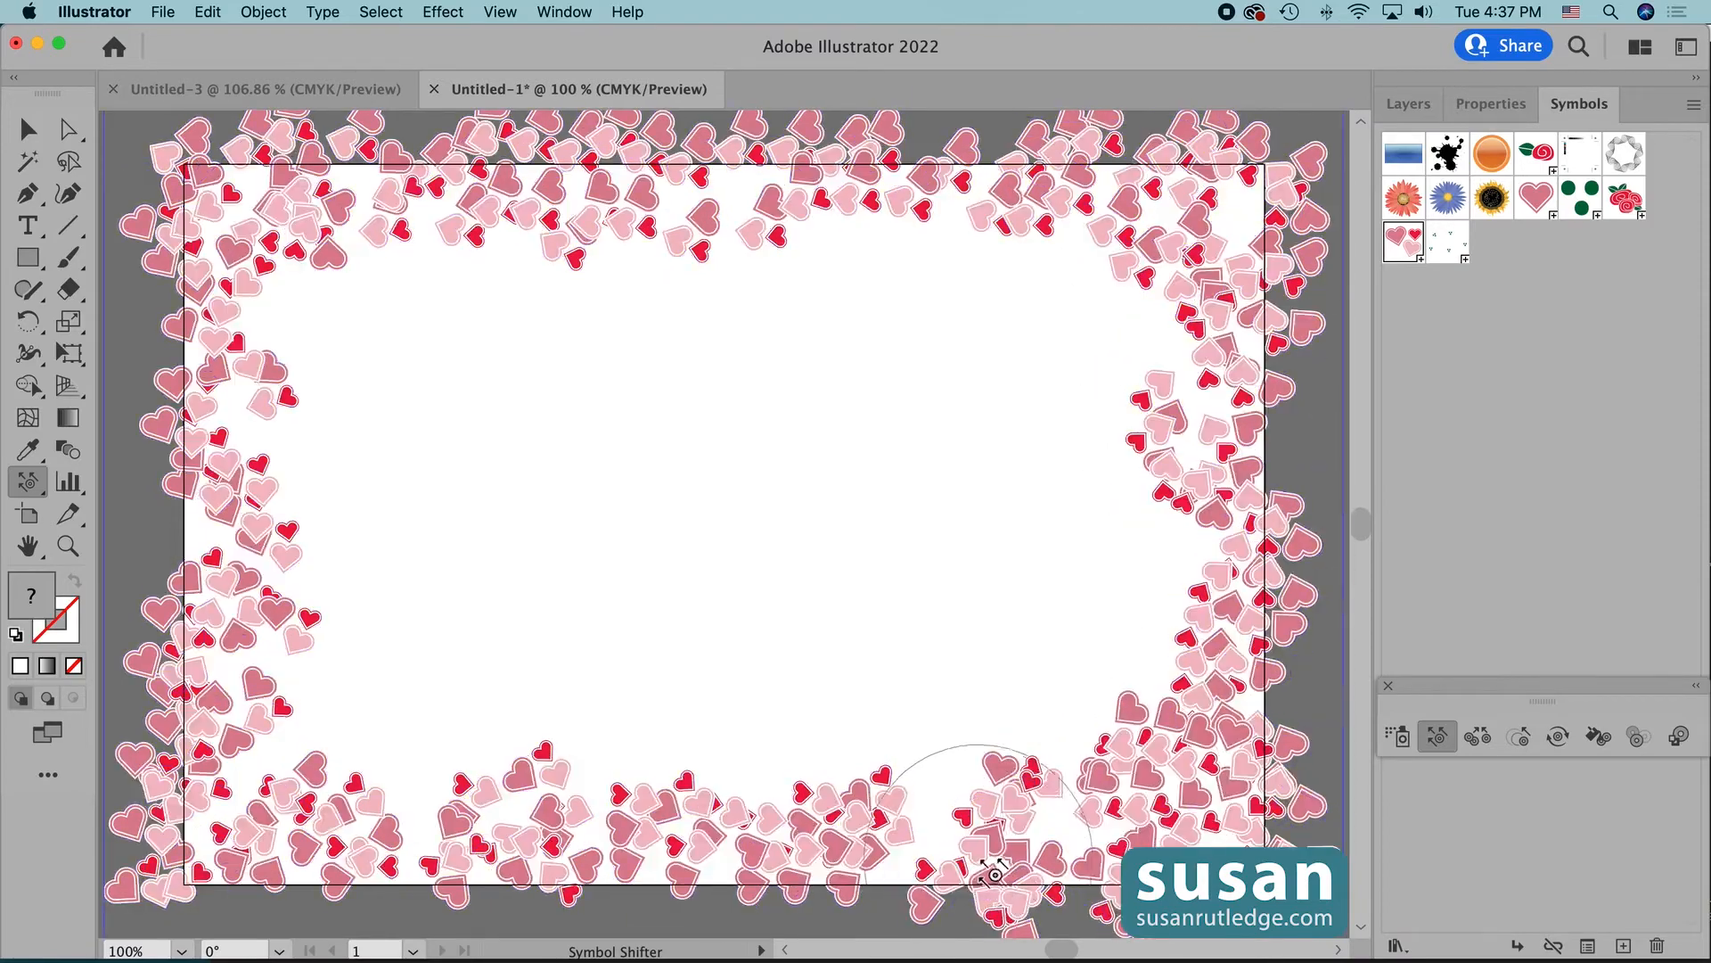
pyautogui.moveTo(987, 862); pyautogui.dragTo(986, 825)
pyautogui.moveTo(869, 851); pyautogui.dragTo(910, 820)
pyautogui.moveTo(739, 867); pyautogui.dragTo(713, 802)
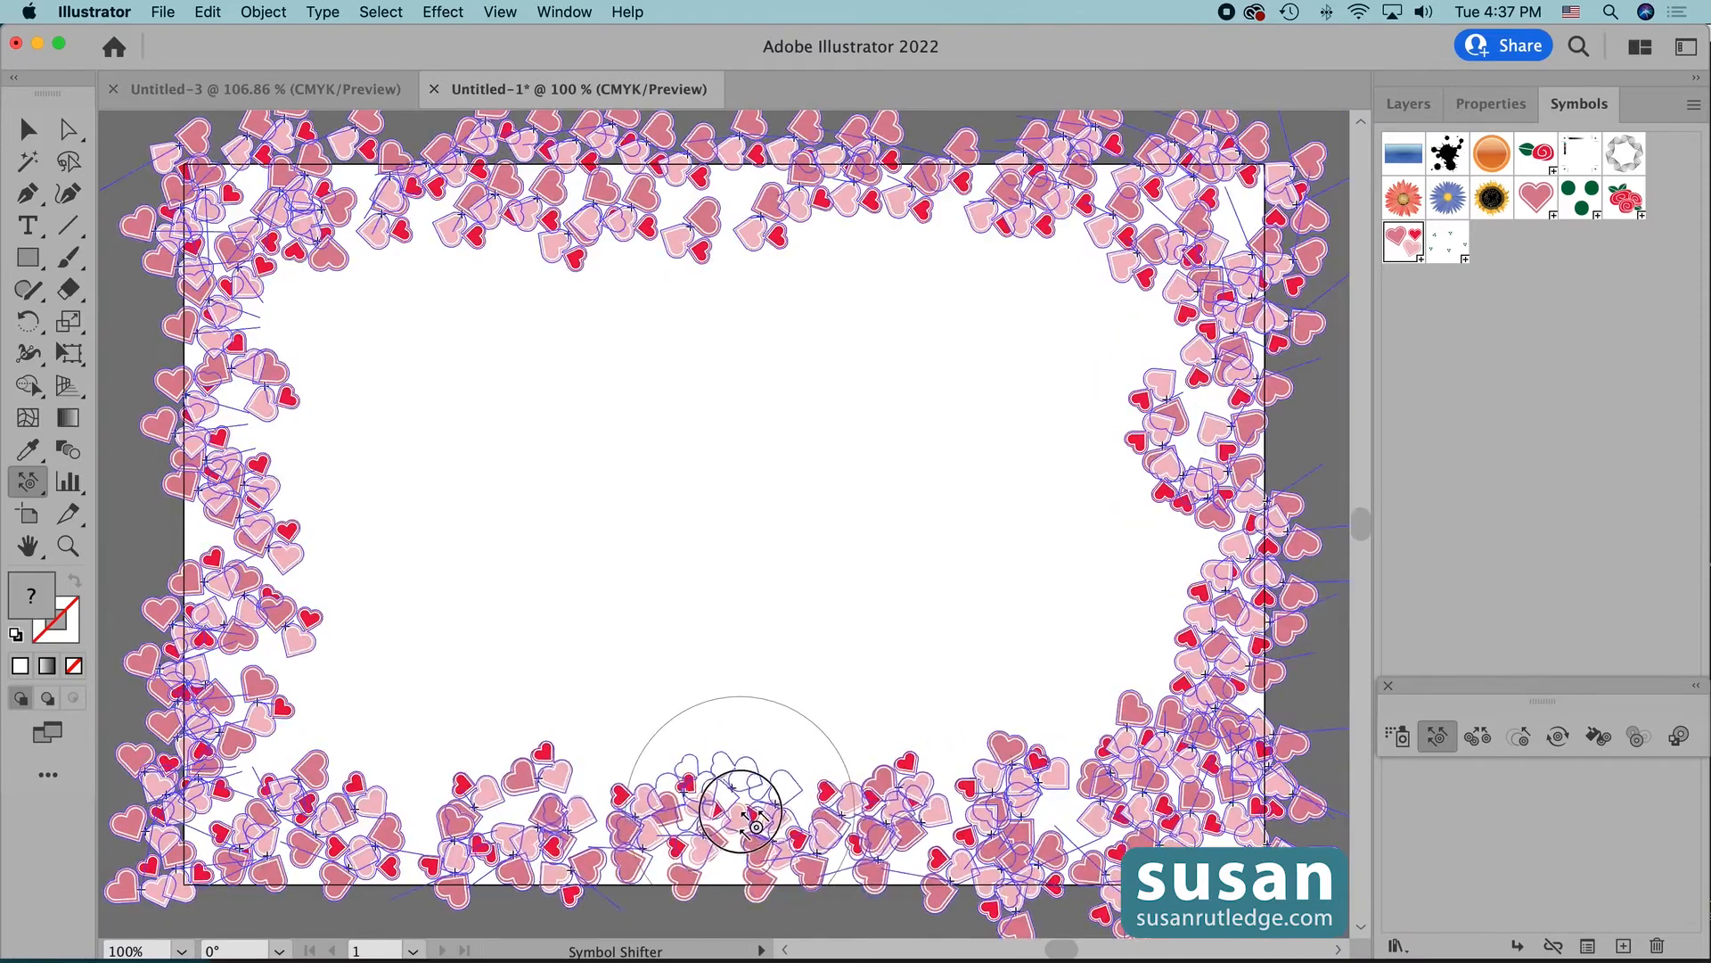
pyautogui.moveTo(478, 833)
pyautogui.mouseDown()
pyautogui.moveTo(259, 840)
pyautogui.moveTo(225, 761)
pyautogui.moveTo(307, 755)
pyautogui.mouseUp()
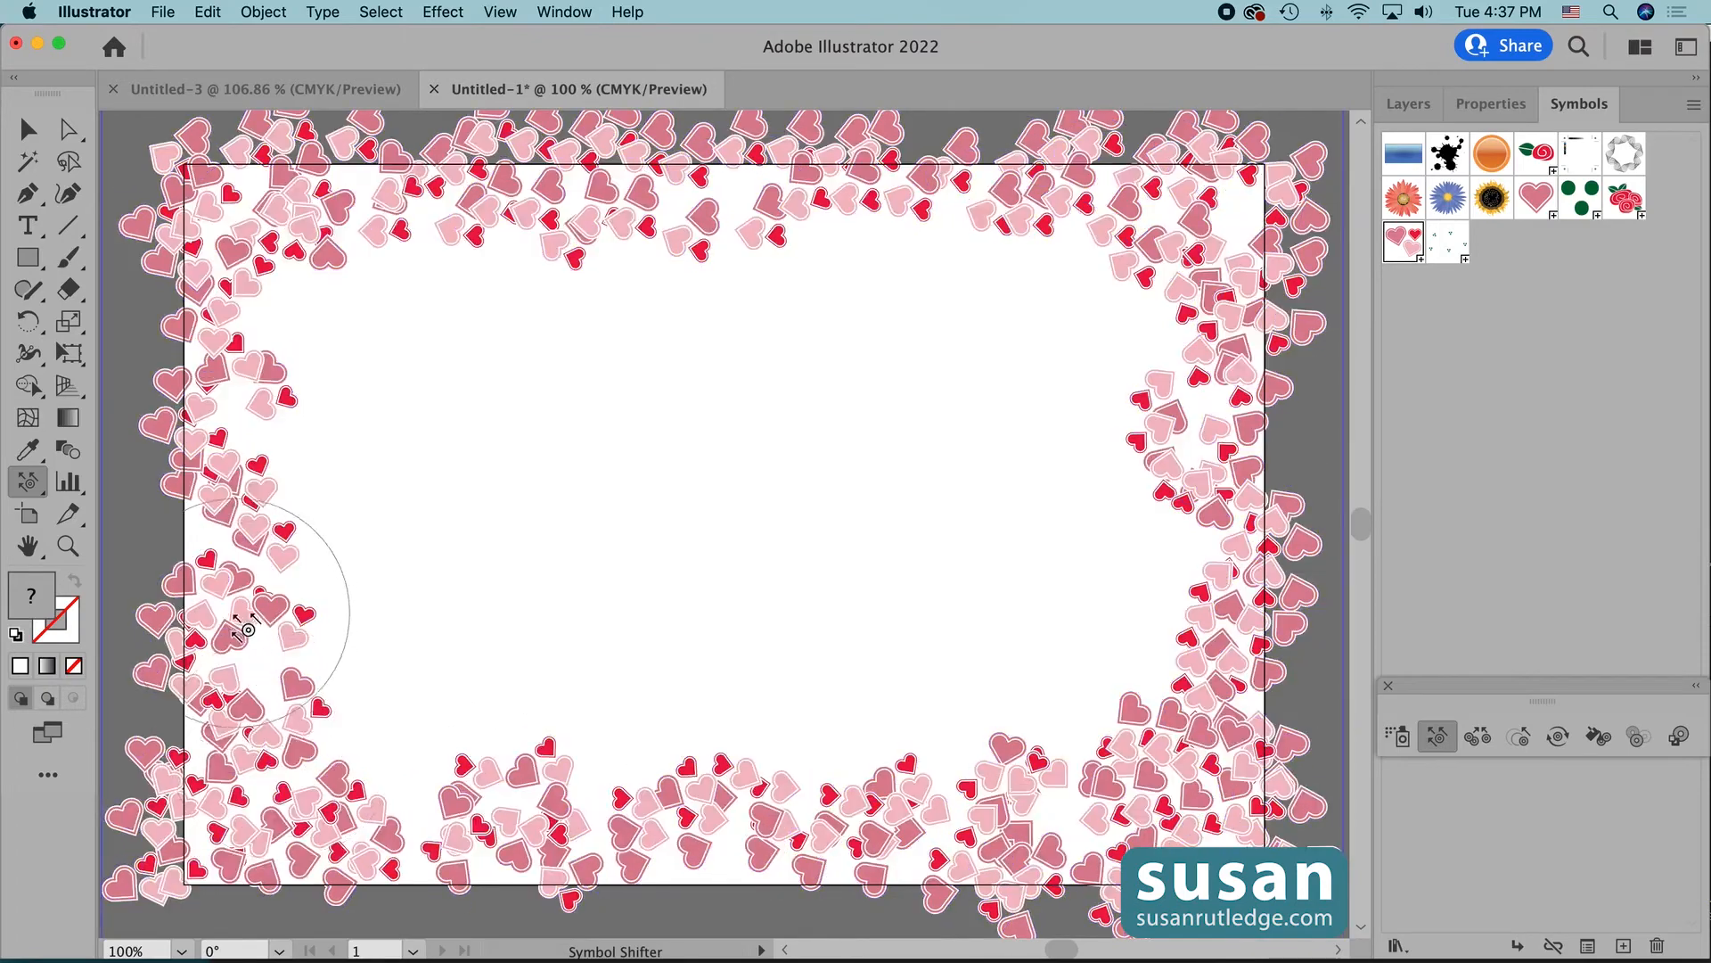
pyautogui.moveTo(235, 628); pyautogui.dragTo(268, 629)
pyautogui.moveTo(199, 382)
pyautogui.mouseDown()
pyautogui.moveTo(246, 392)
pyautogui.moveTo(294, 300)
pyautogui.moveTo(306, 191)
pyautogui.mouseUp()
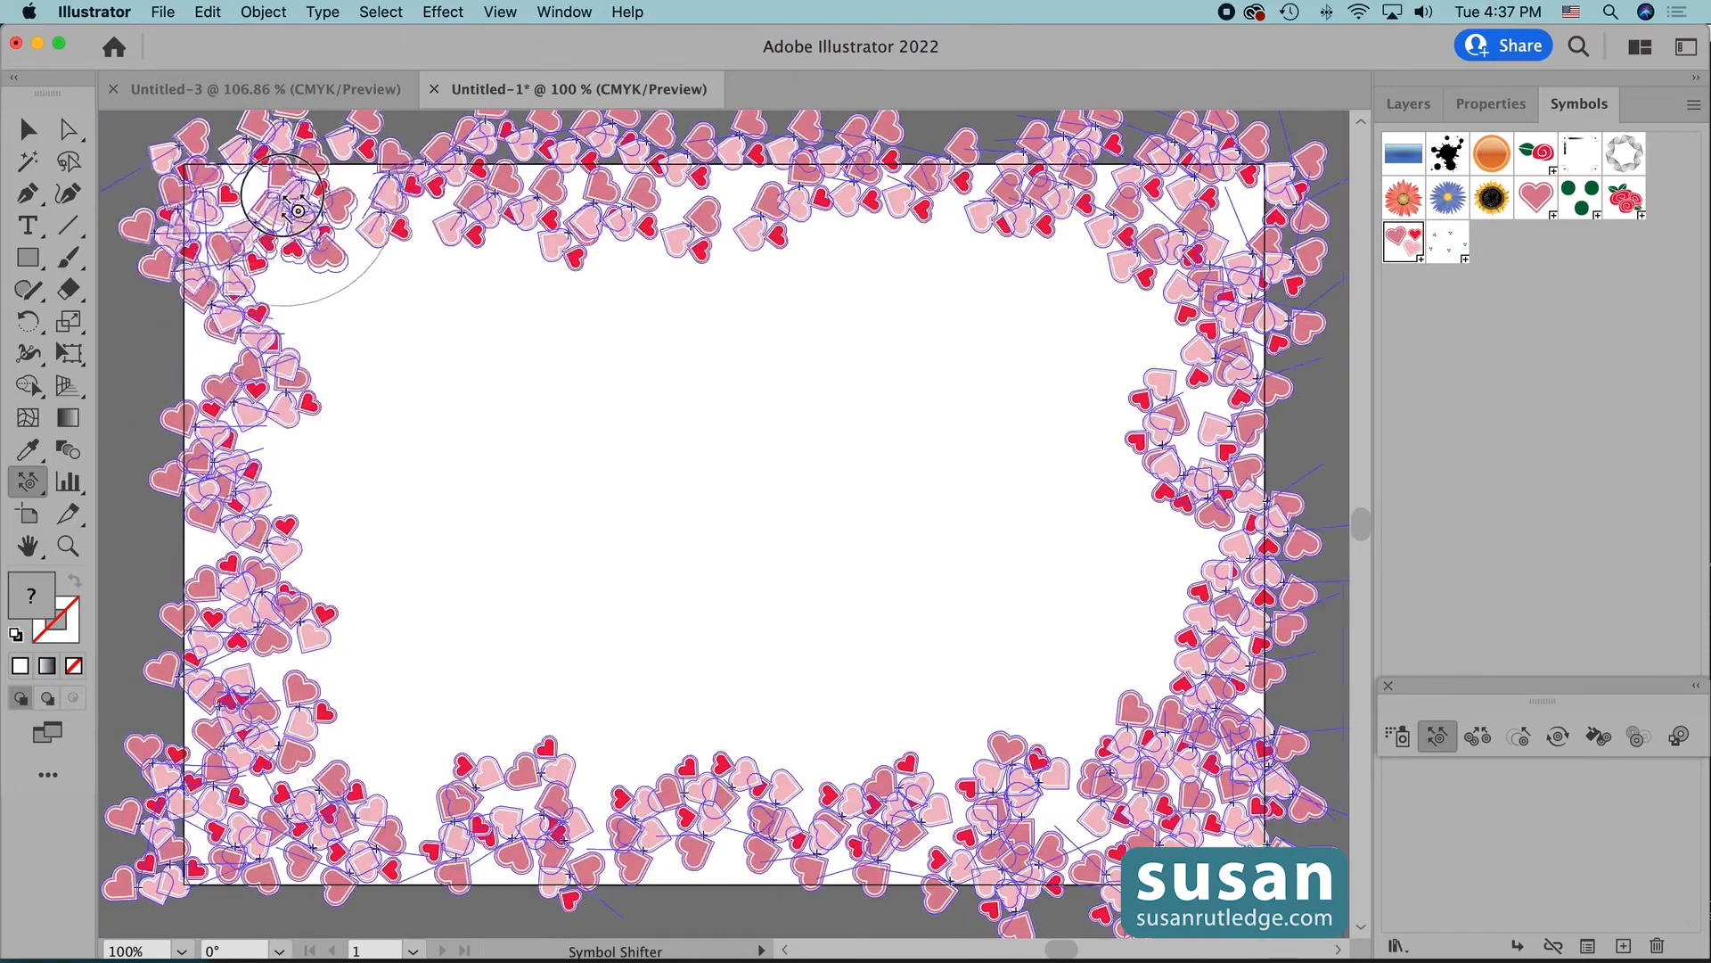
pyautogui.moveTo(237, 351)
pyautogui.mouseDown()
pyautogui.moveTo(497, 179)
pyautogui.moveTo(486, 207)
pyautogui.moveTo(306, 199)
pyautogui.mouseUp()
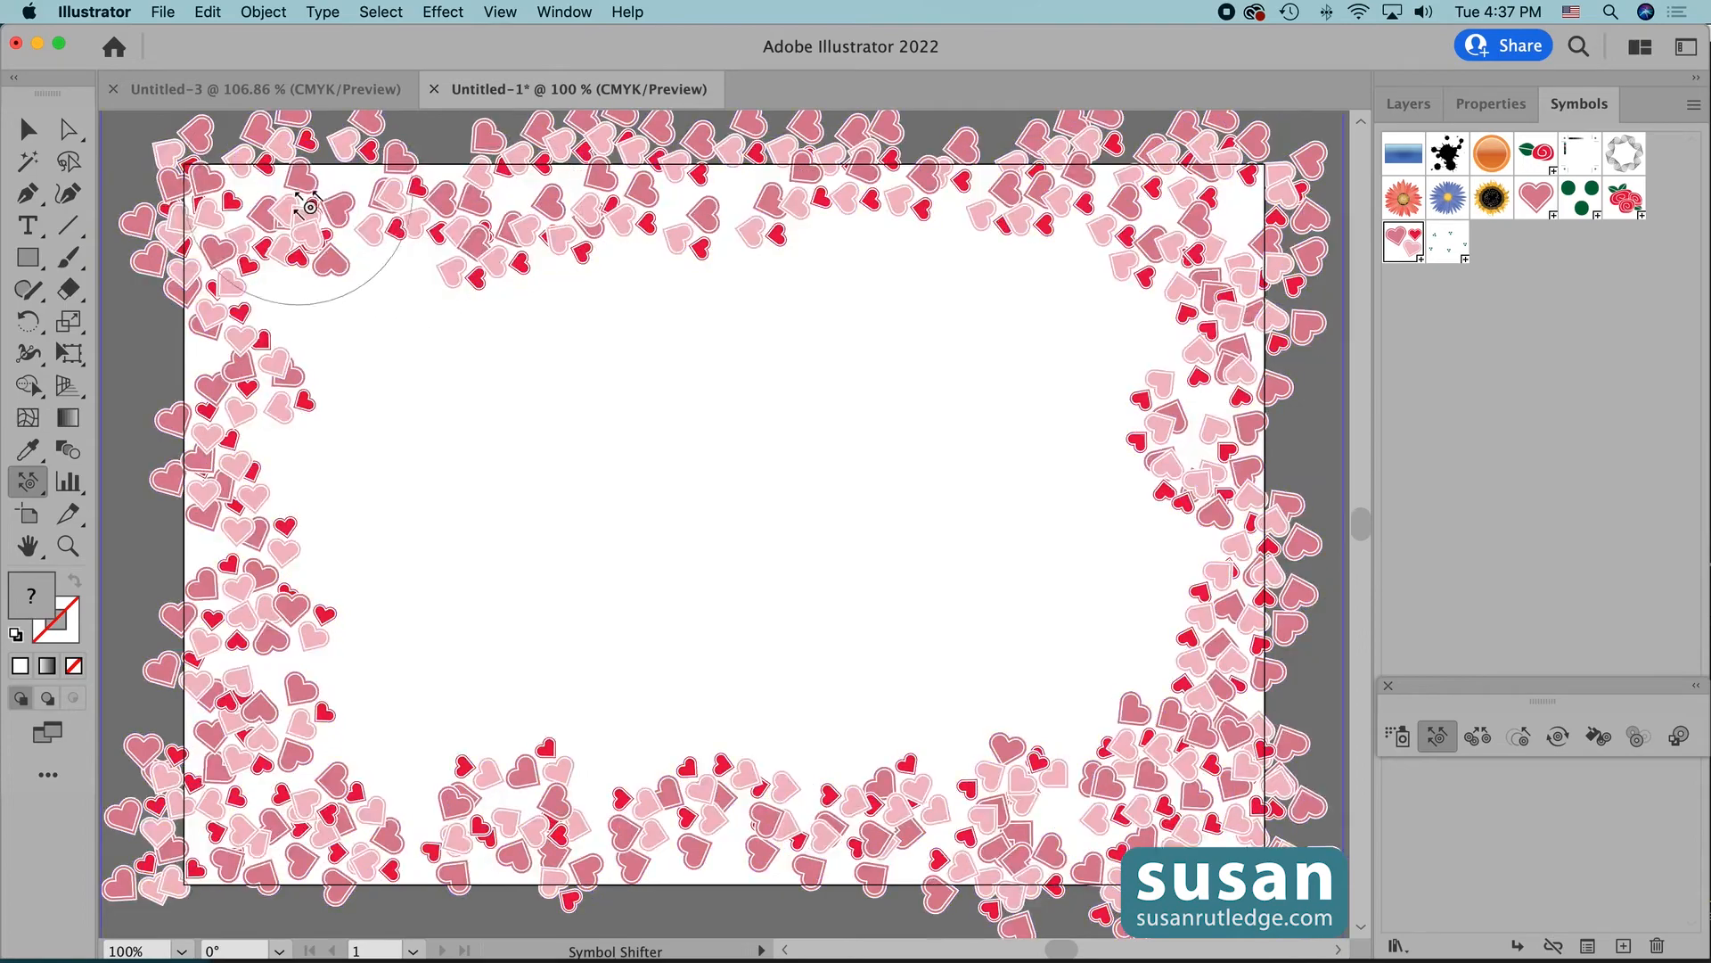
pyautogui.moveTo(1051, 237)
pyautogui.mouseDown()
pyautogui.moveTo(965, 231)
pyautogui.moveTo(1142, 232)
pyautogui.moveTo(1108, 241)
pyautogui.mouseUp()
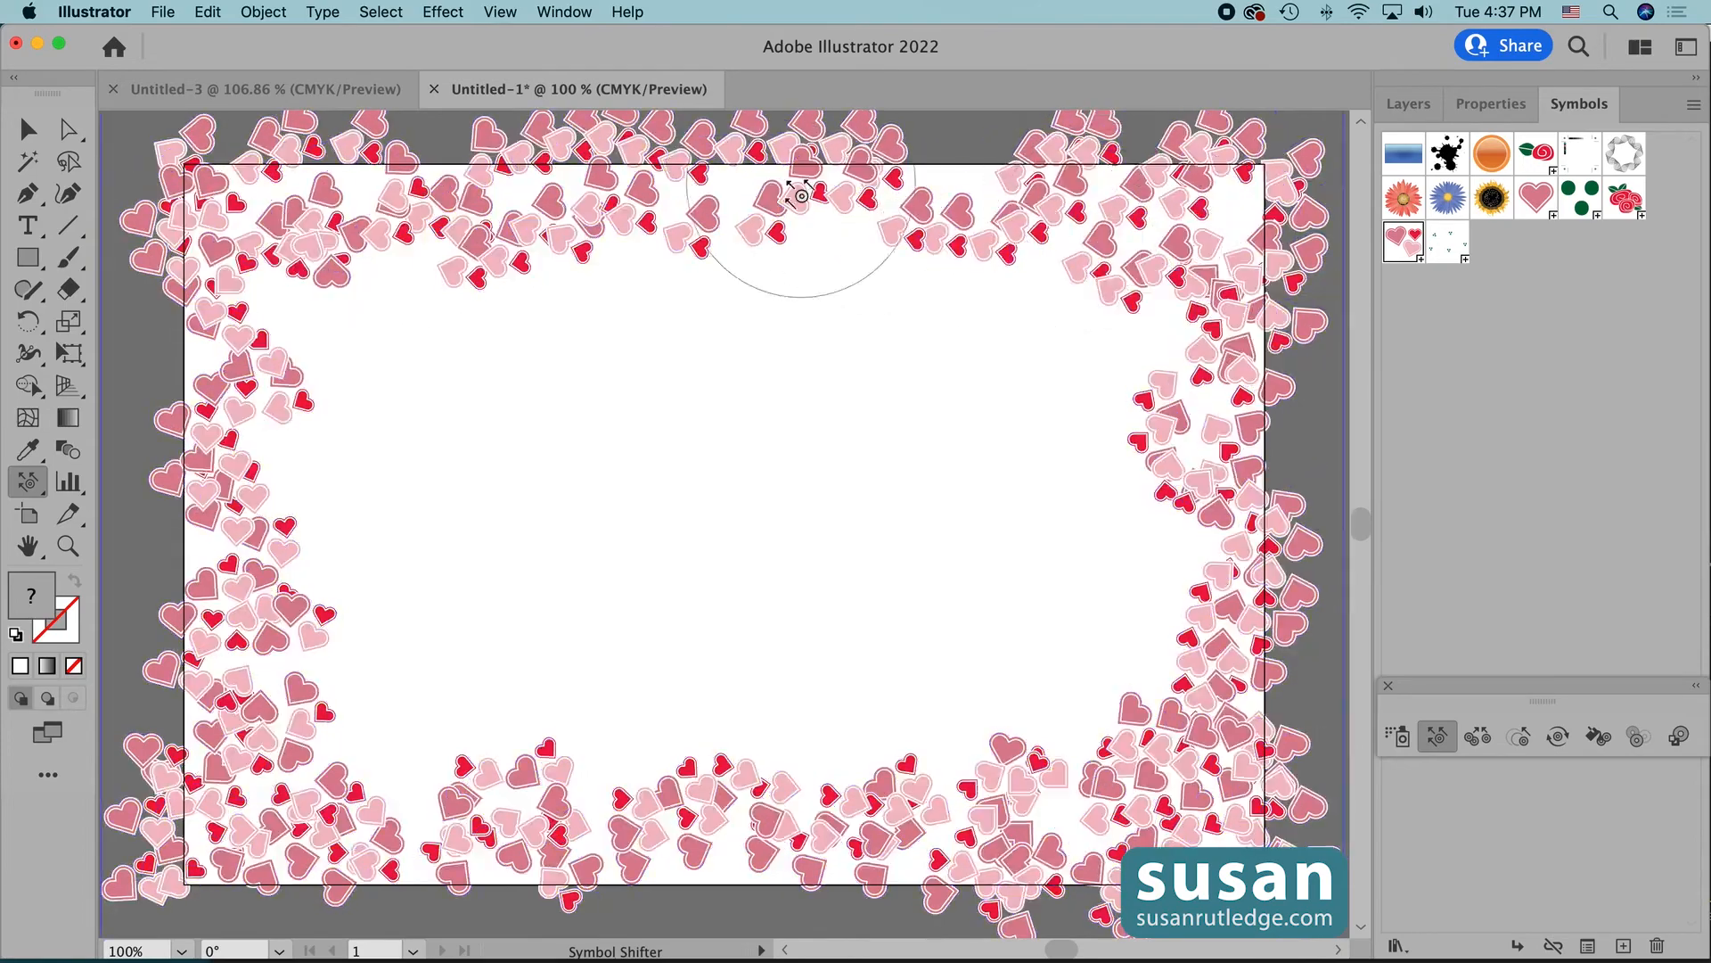
pyautogui.moveTo(723, 174); pyautogui.dragTo(711, 201)
pyautogui.moveTo(864, 166)
pyautogui.mouseDown()
pyautogui.moveTo(956, 204)
pyautogui.moveTo(855, 225)
pyautogui.mouseUp()
pyautogui.moveTo(1207, 466)
pyautogui.mouseDown()
pyautogui.moveTo(1235, 546)
pyautogui.moveTo(1223, 574)
pyautogui.moveTo(1210, 455)
pyautogui.mouseUp()
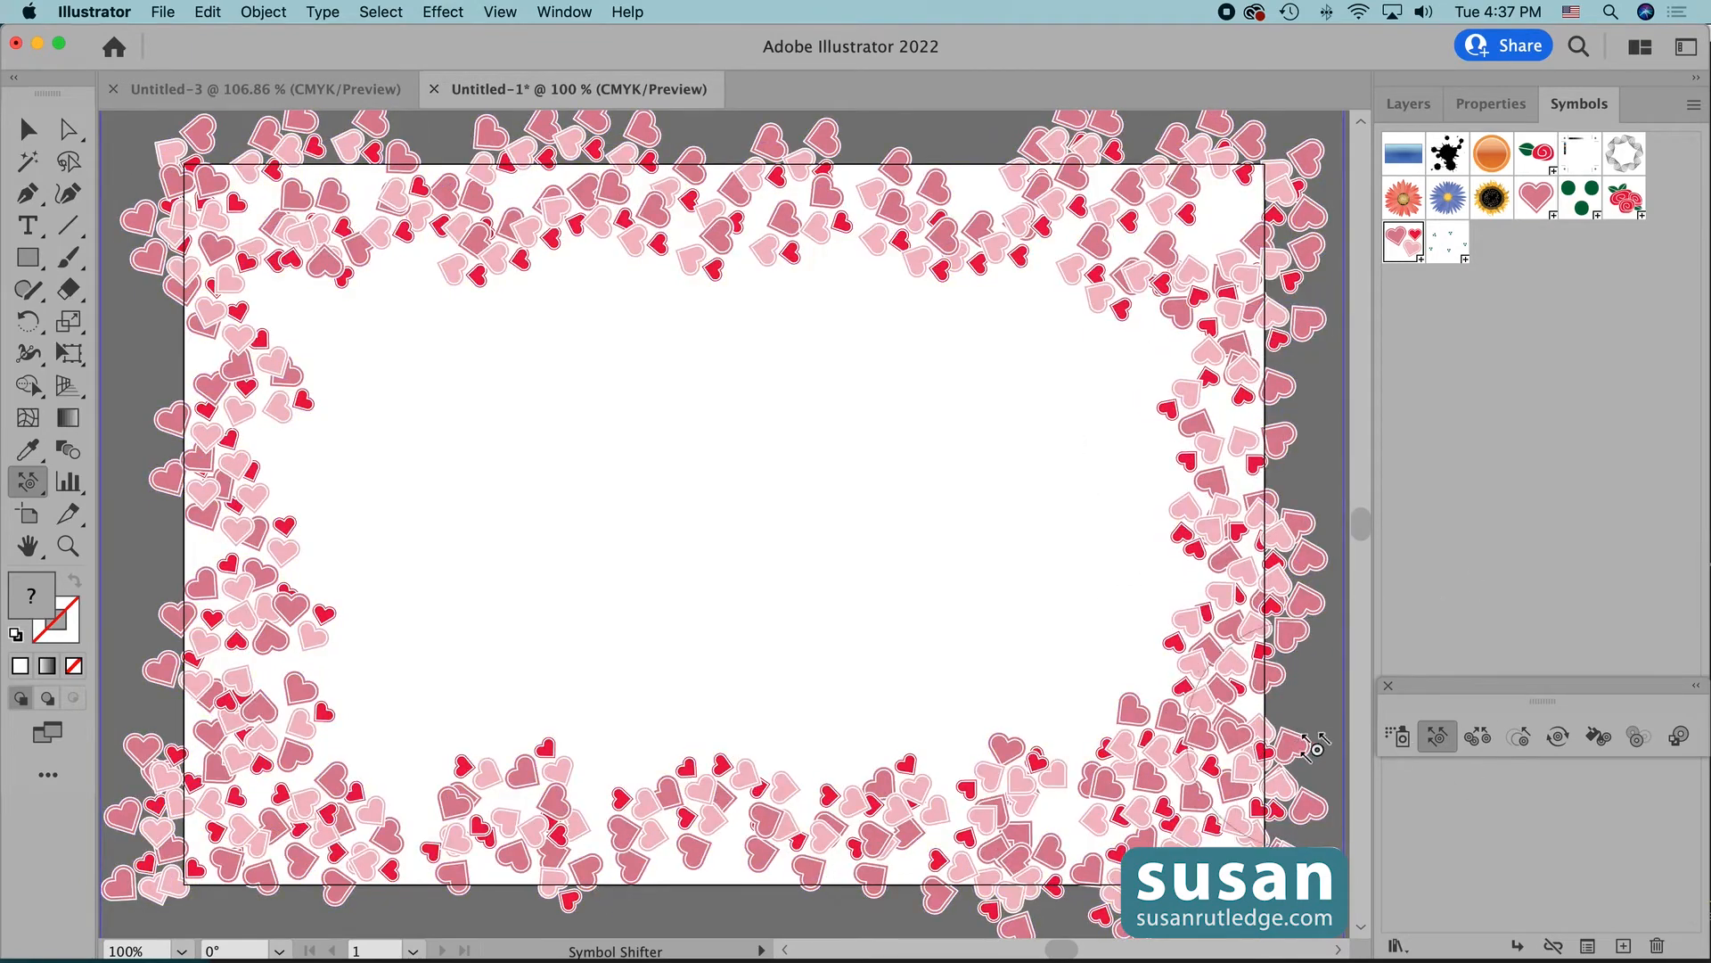
# - Pull the heart groups closer together along the artboard's right and top edges with the Symbol Scruncher
pyautogui.click(1481, 755)
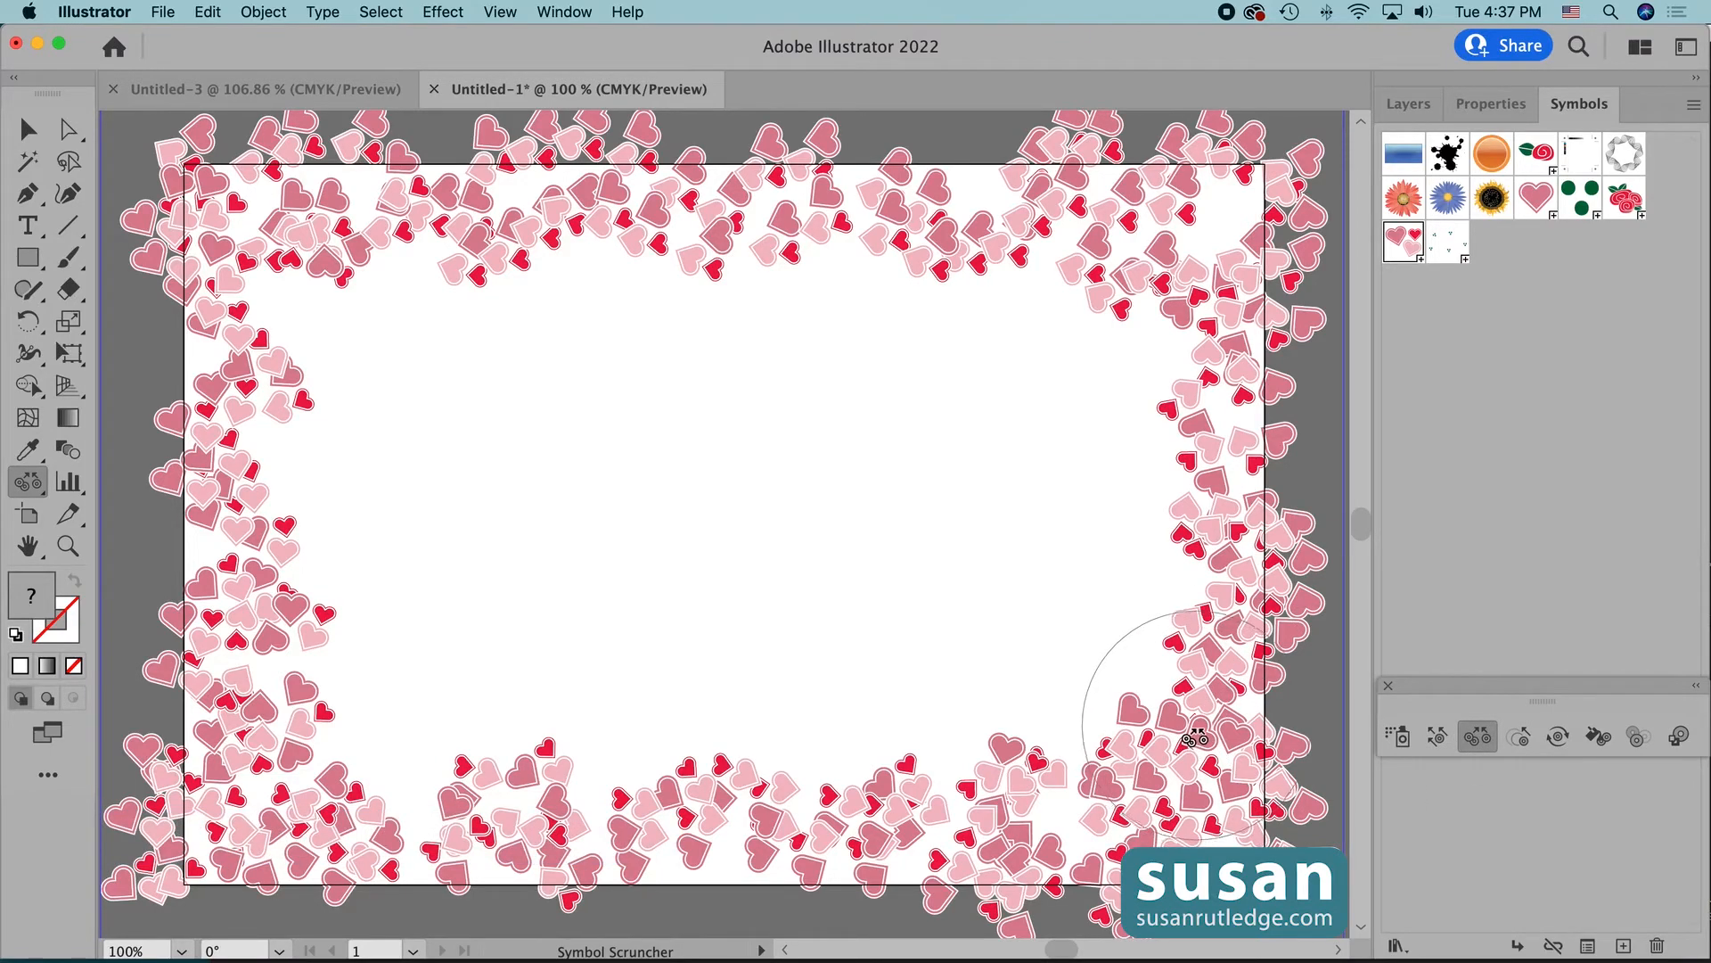
pyautogui.moveTo(1195, 738); pyautogui.dragTo(1214, 806)
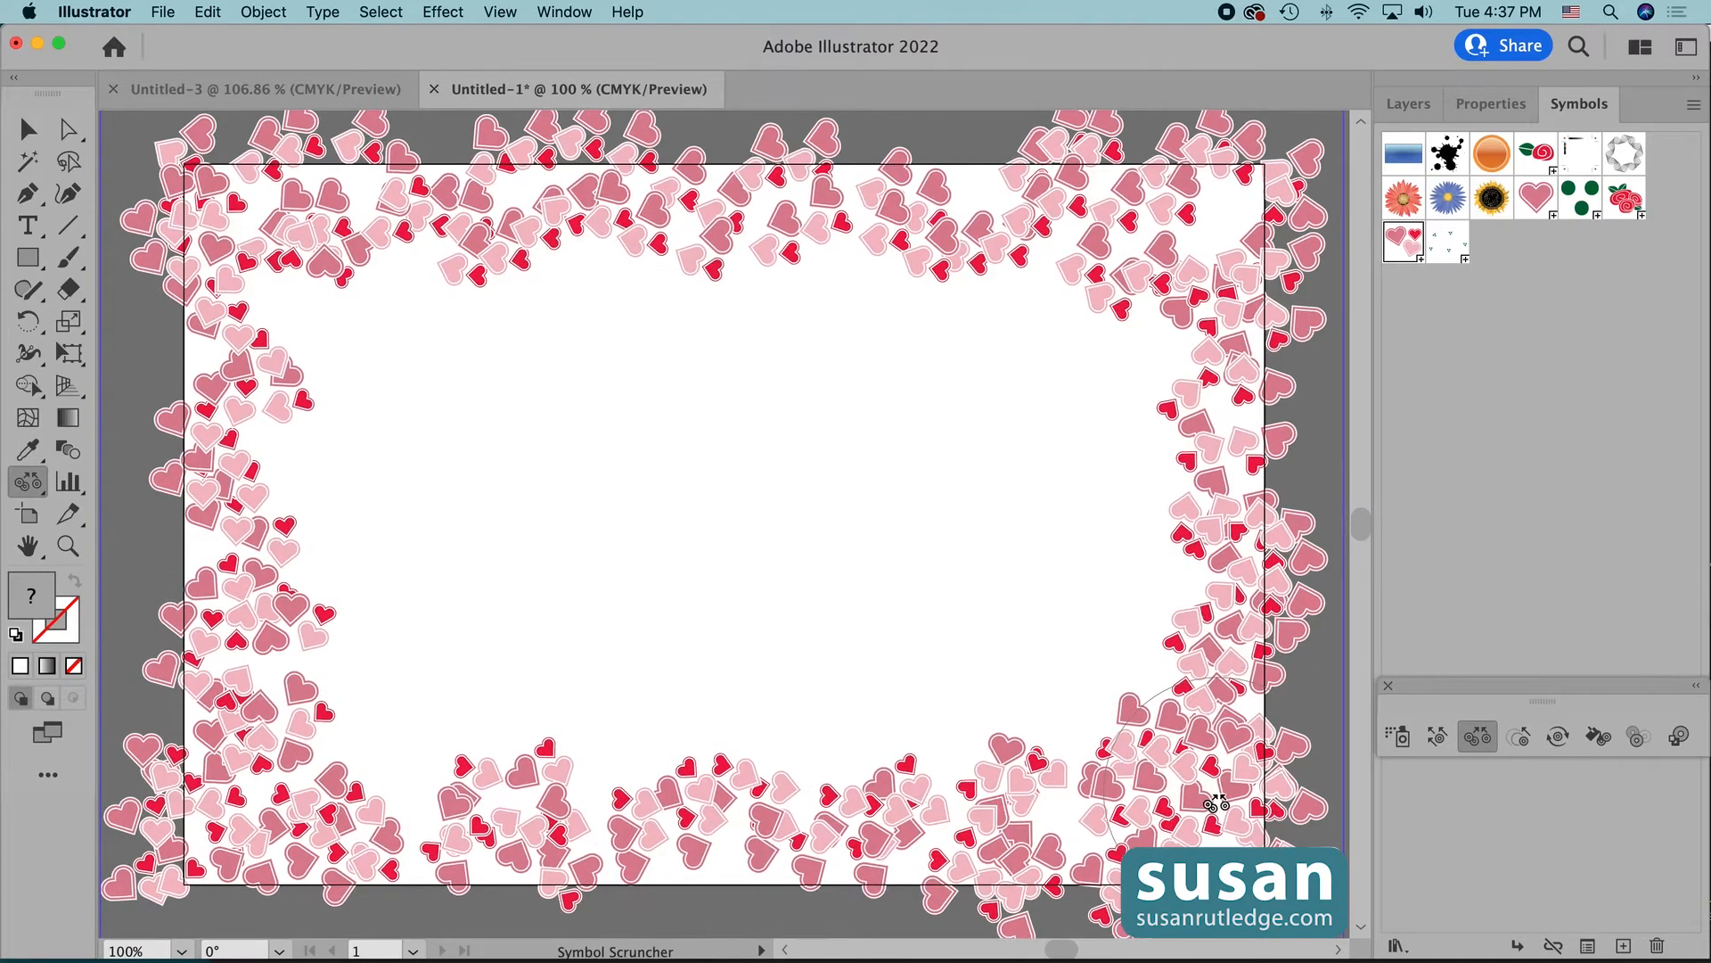
pyautogui.click(1227, 463)
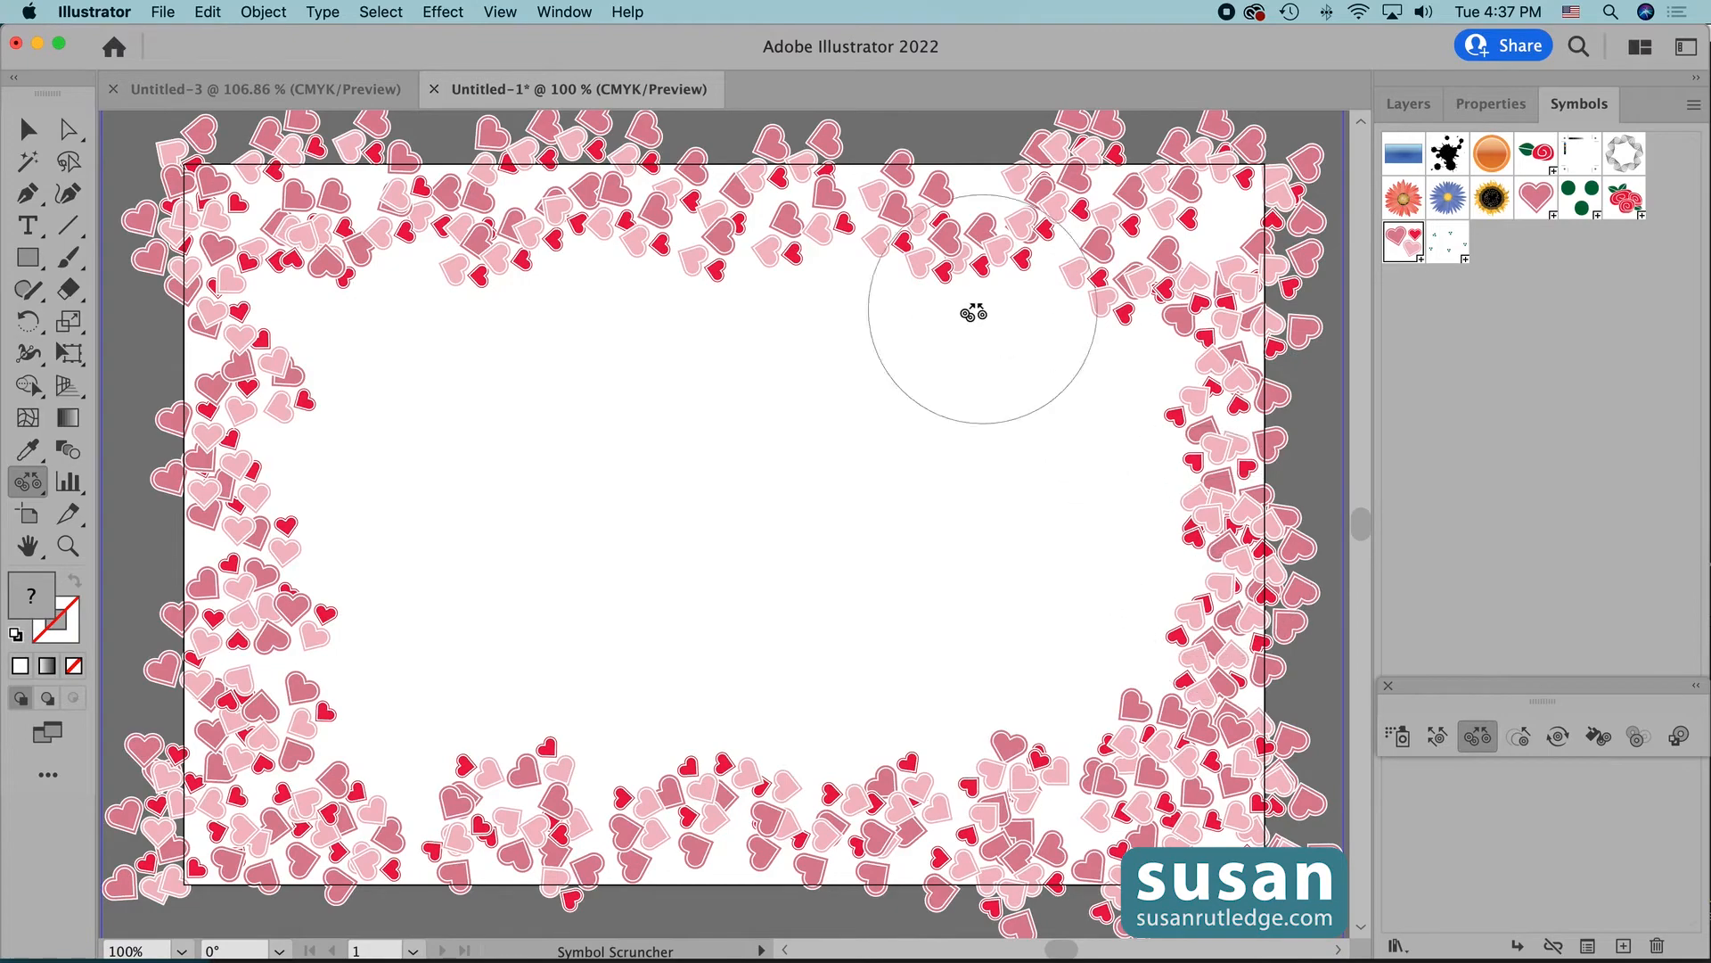
pyautogui.click(921, 238)
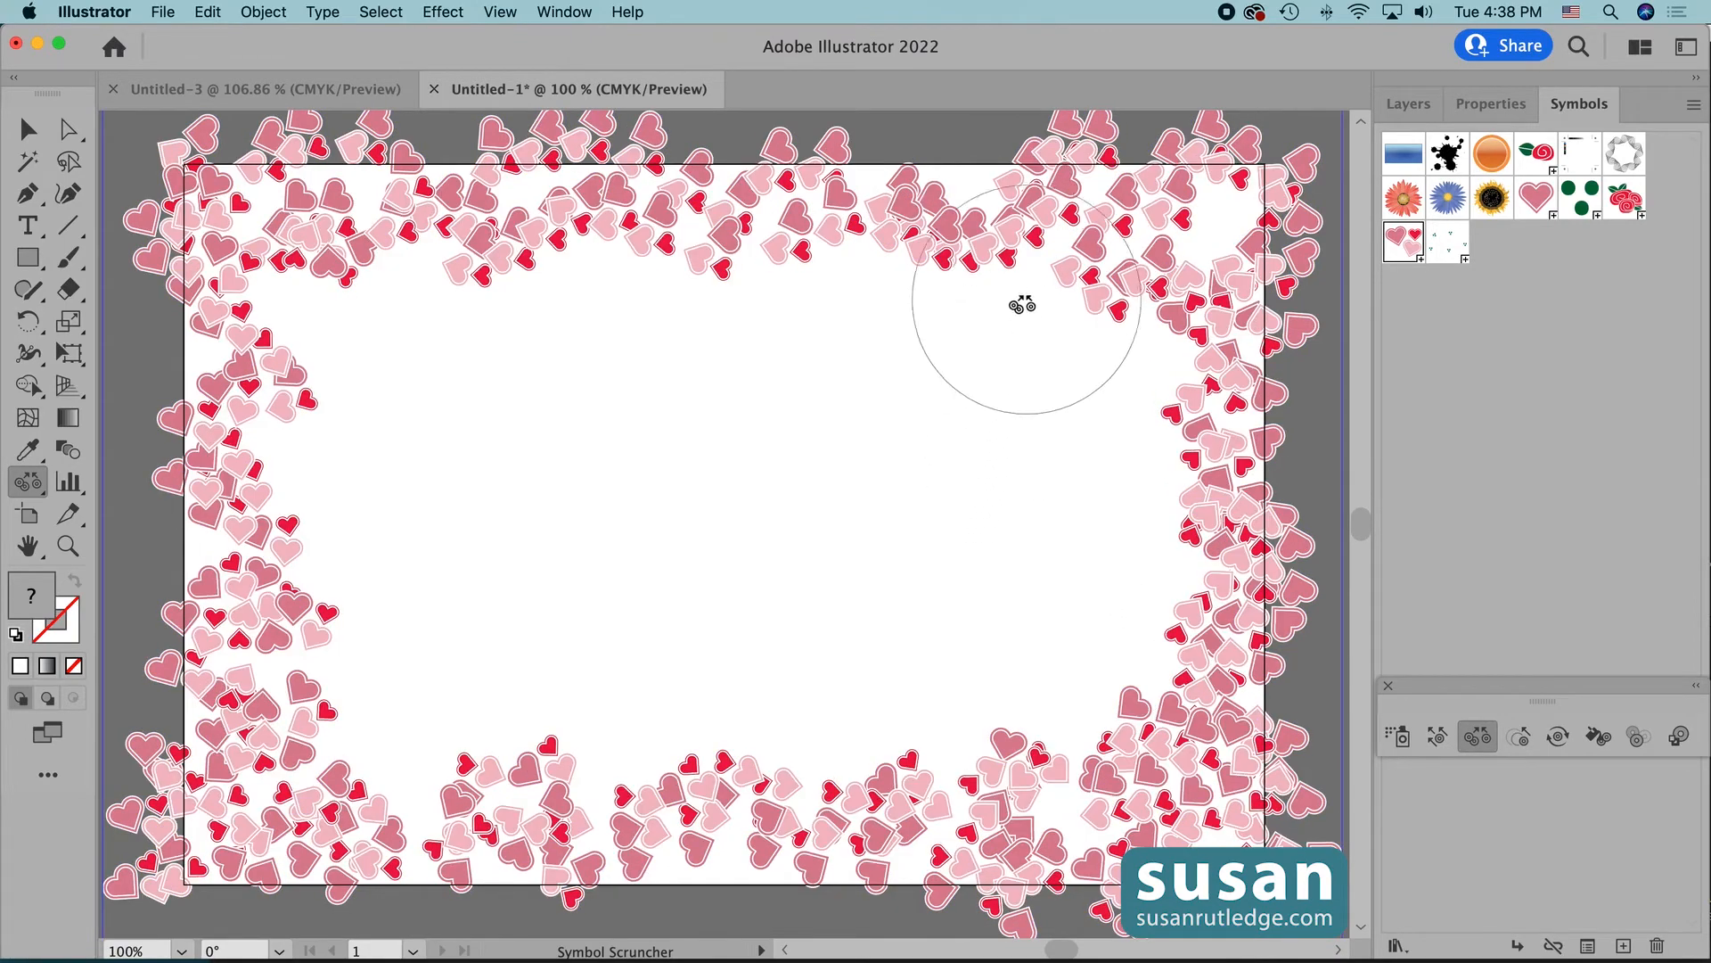
# - Spread the heart groups apart around the border with the Symbol Scruncher and gather those at the artboard's upper-right corner
pyautogui.keyDown('alt'); pyautogui.click(945, 235); pyautogui.keyUp('alt')
pyautogui.keyDown('alt'); pyautogui.click(1106, 228); pyautogui.keyUp('alt')
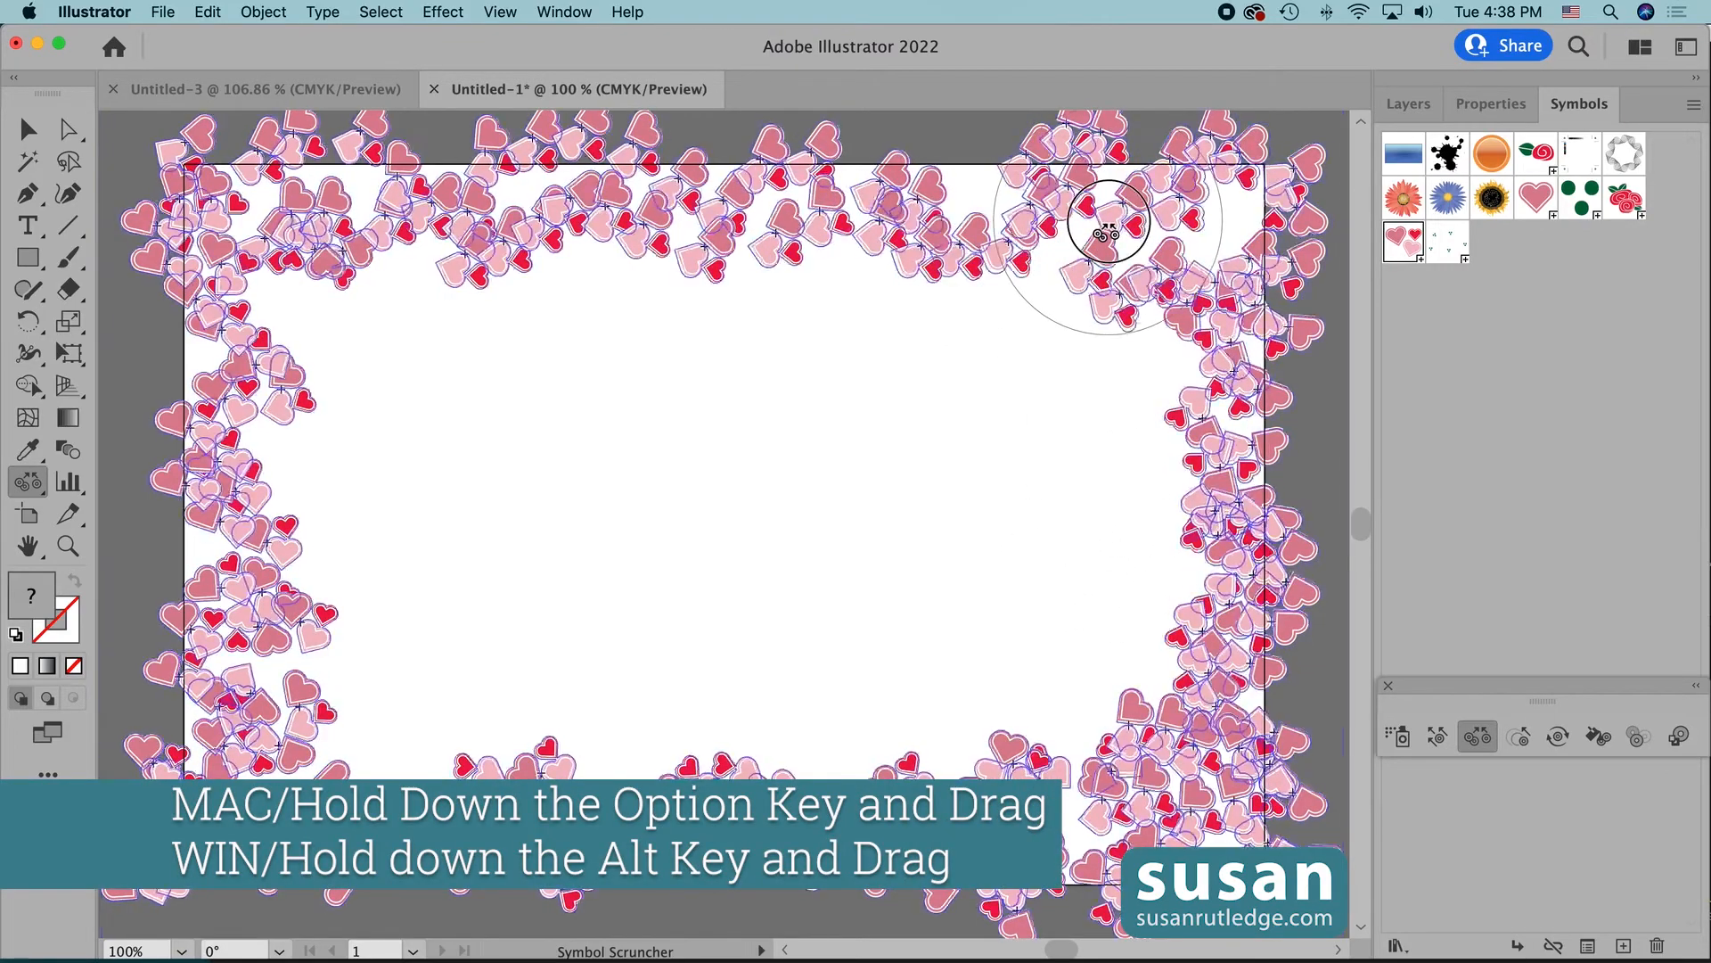
pyautogui.keyDown('alt'); pyautogui.click(1257, 561); pyautogui.keyUp('alt')
pyautogui.keyDown('alt'); pyautogui.click(1217, 704); pyautogui.keyUp('alt')
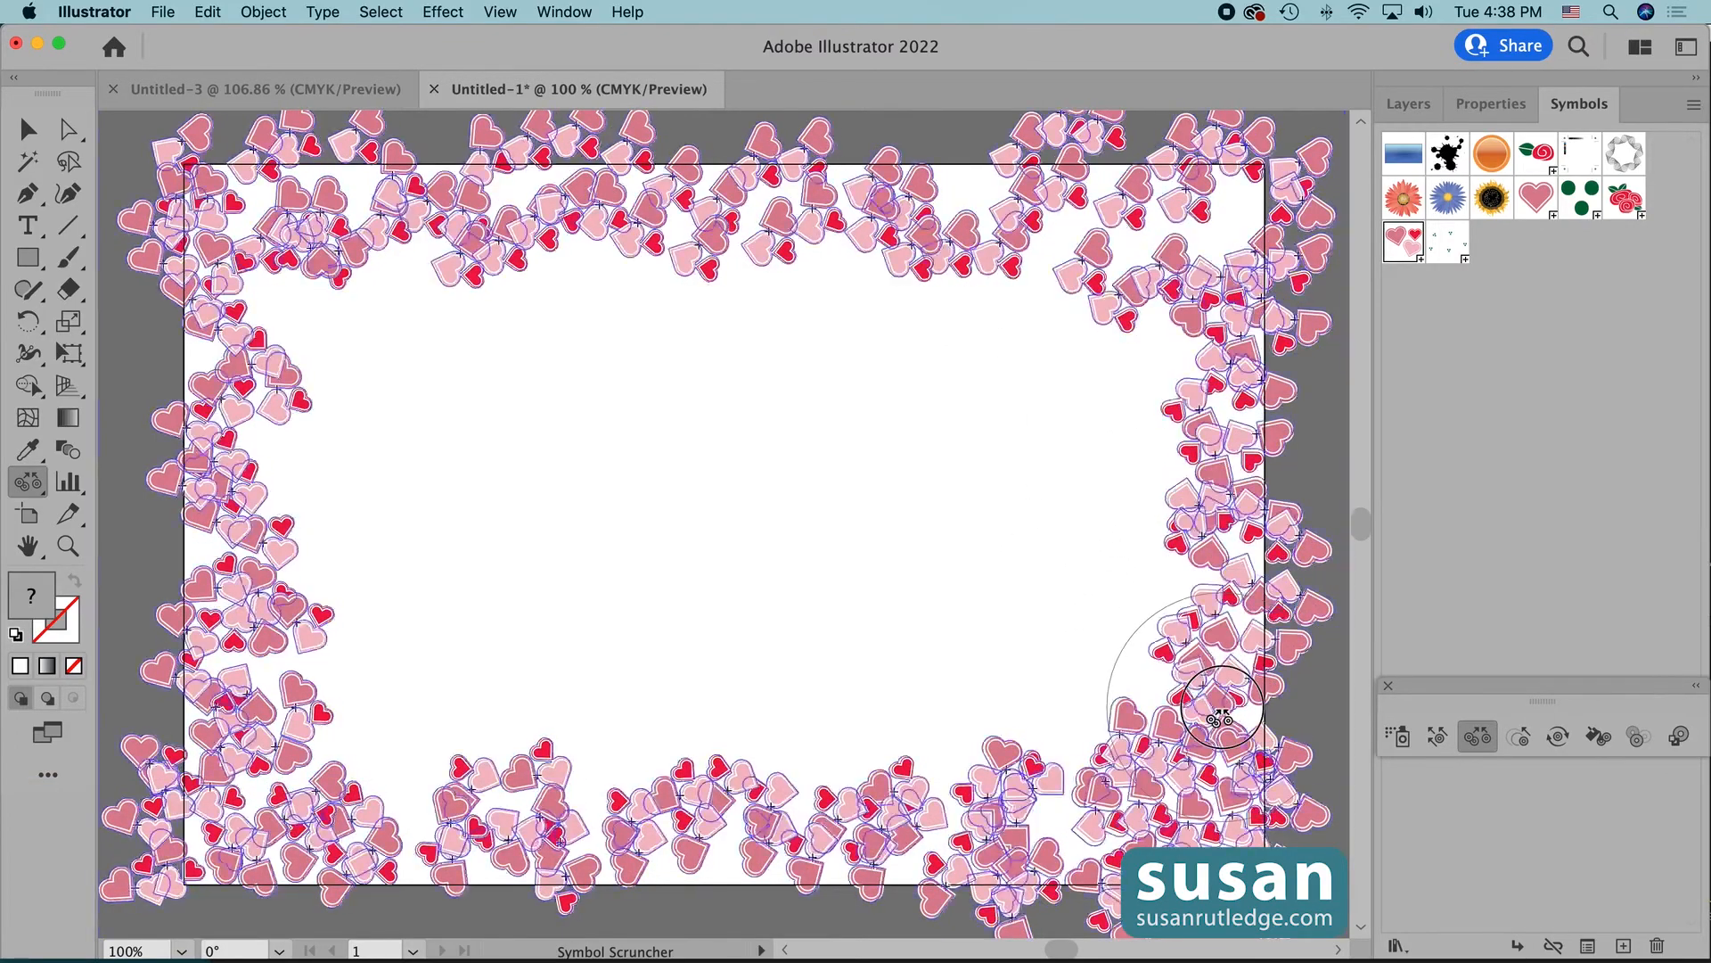
pyautogui.moveTo(307, 815); pyautogui.dragTo(252, 686)
pyautogui.keyDown('alt'); pyautogui.click(230, 691); pyautogui.keyUp('alt')
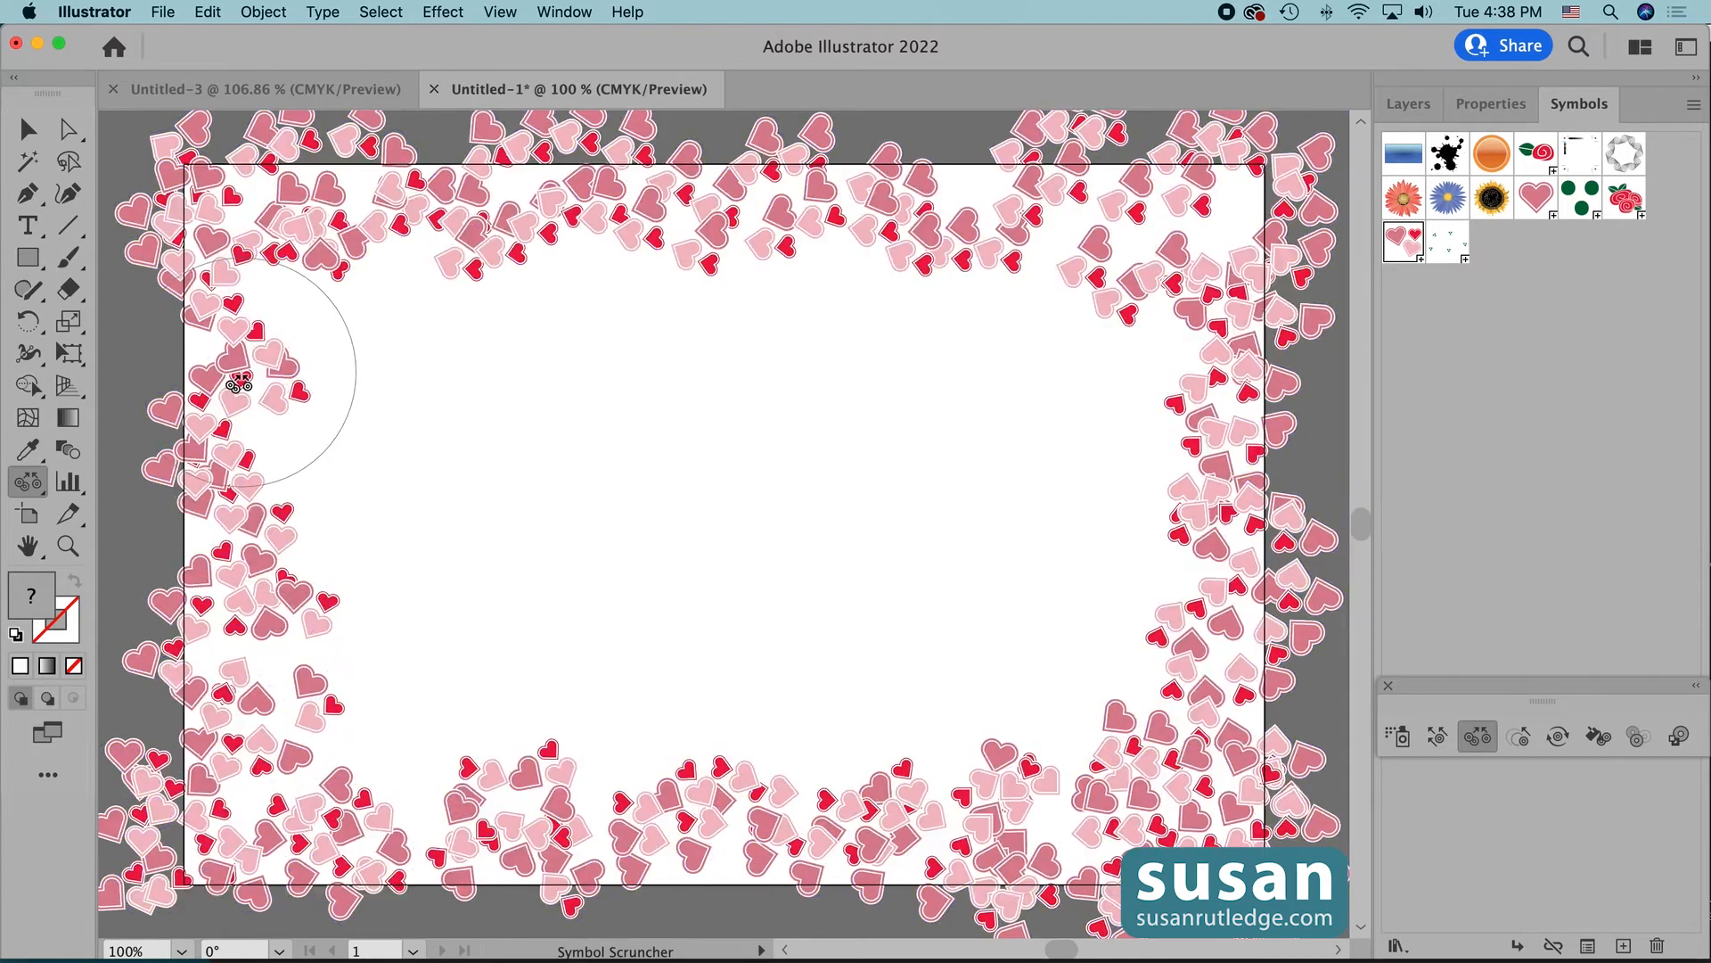
pyautogui.keyDown('alt'); pyautogui.click(239, 374); pyautogui.keyUp('alt')
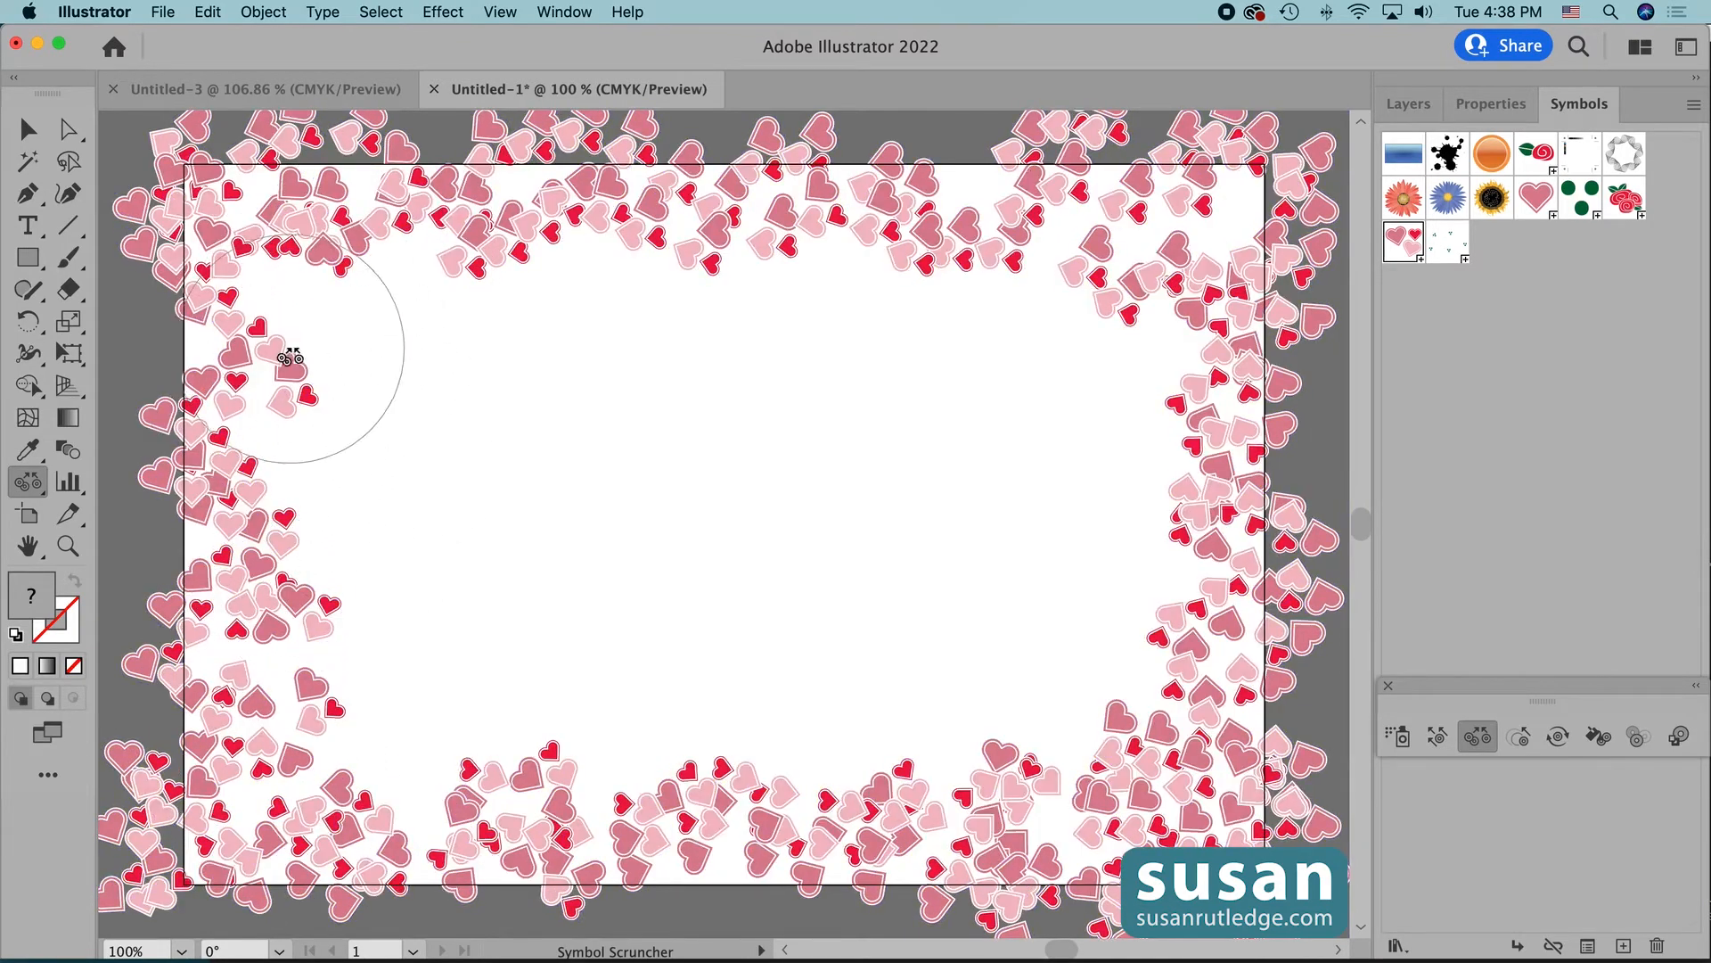
pyautogui.keyDown('alt'); pyautogui.click(235, 230); pyautogui.keyUp('alt')
pyautogui.keyDown('alt'); pyautogui.click(656, 237); pyautogui.keyUp('alt')
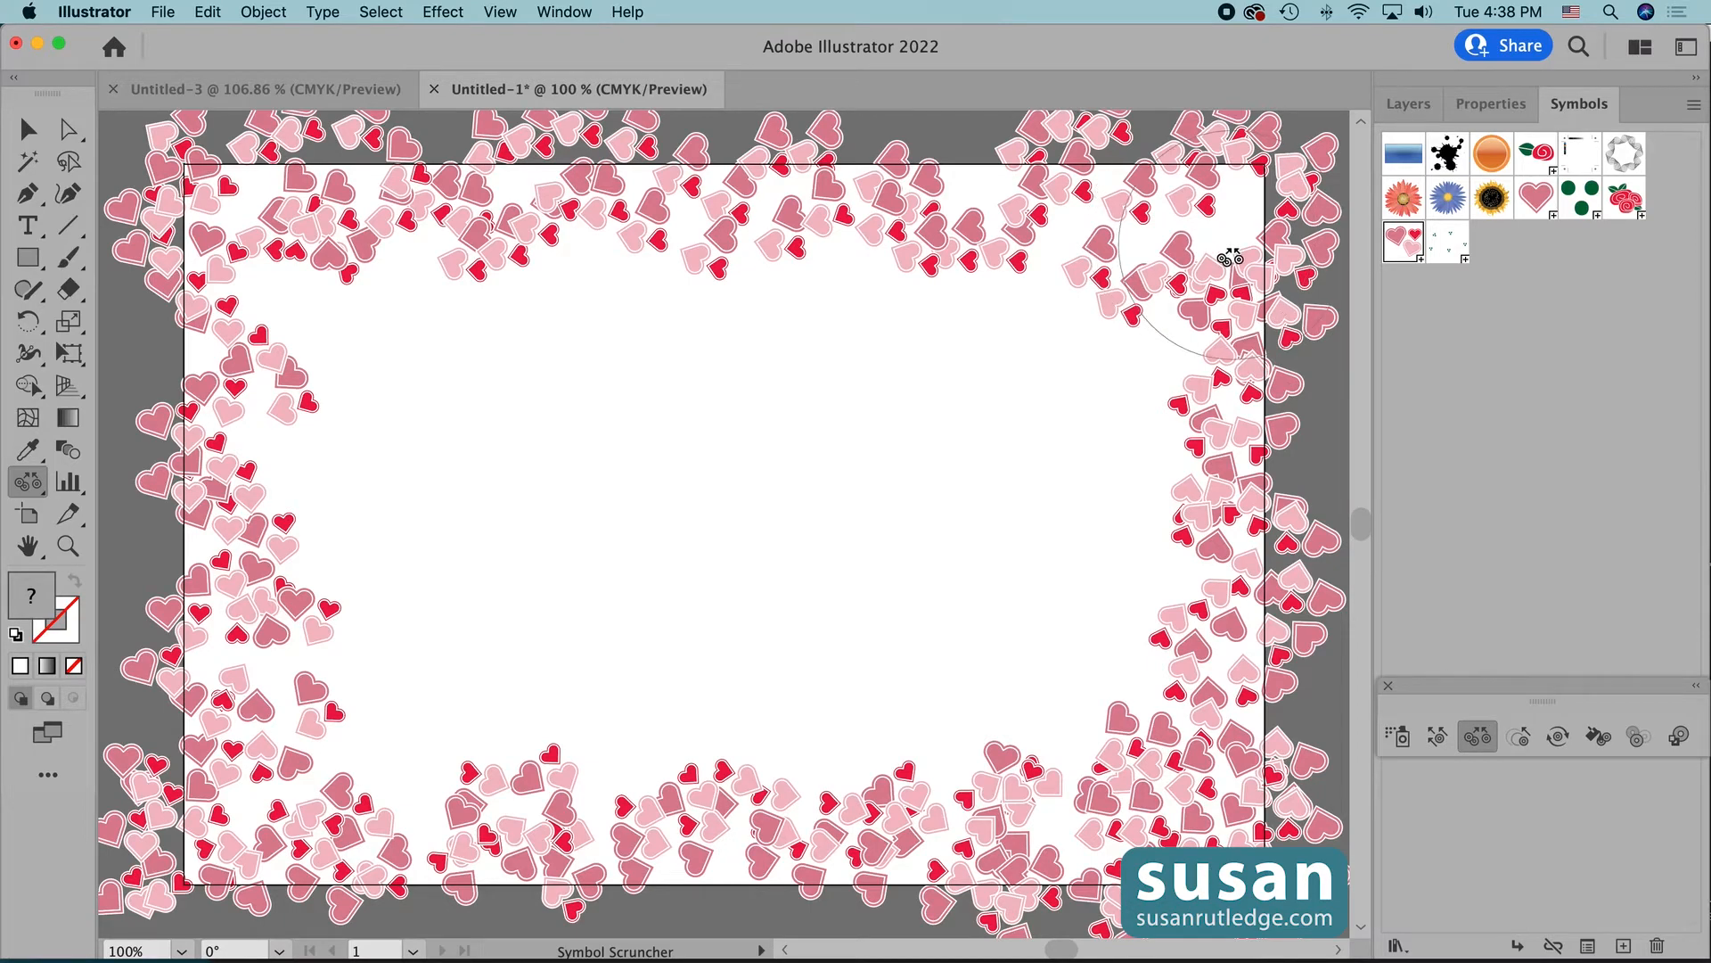
pyautogui.moveTo(1231, 258)
pyautogui.mouseDown()
pyautogui.moveTo(1264, 269)
pyautogui.moveTo(1299, 166)
pyautogui.moveTo(1262, 256)
pyautogui.moveTo(1227, 205)
pyautogui.moveTo(1299, 393)
pyautogui.mouseUp()
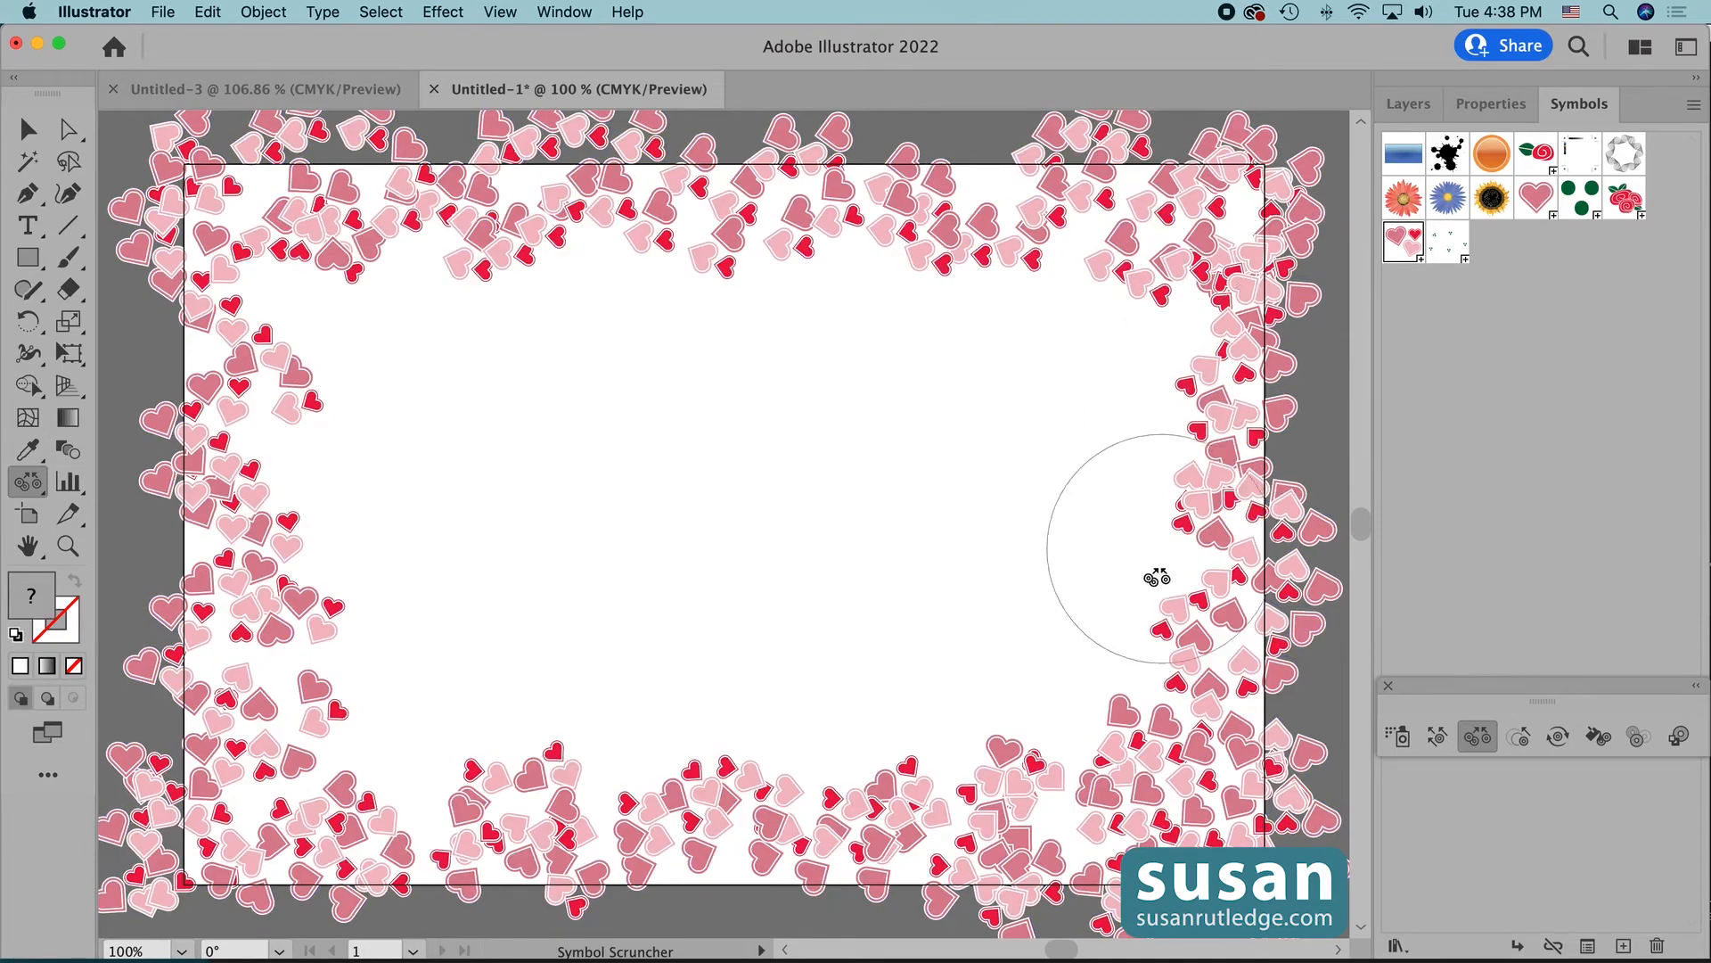
# - Reduce the Symbol Sizer brush to a small circle and enlarge individual heart groups near the artboard's upper-right corner
pyautogui.click(1521, 738)
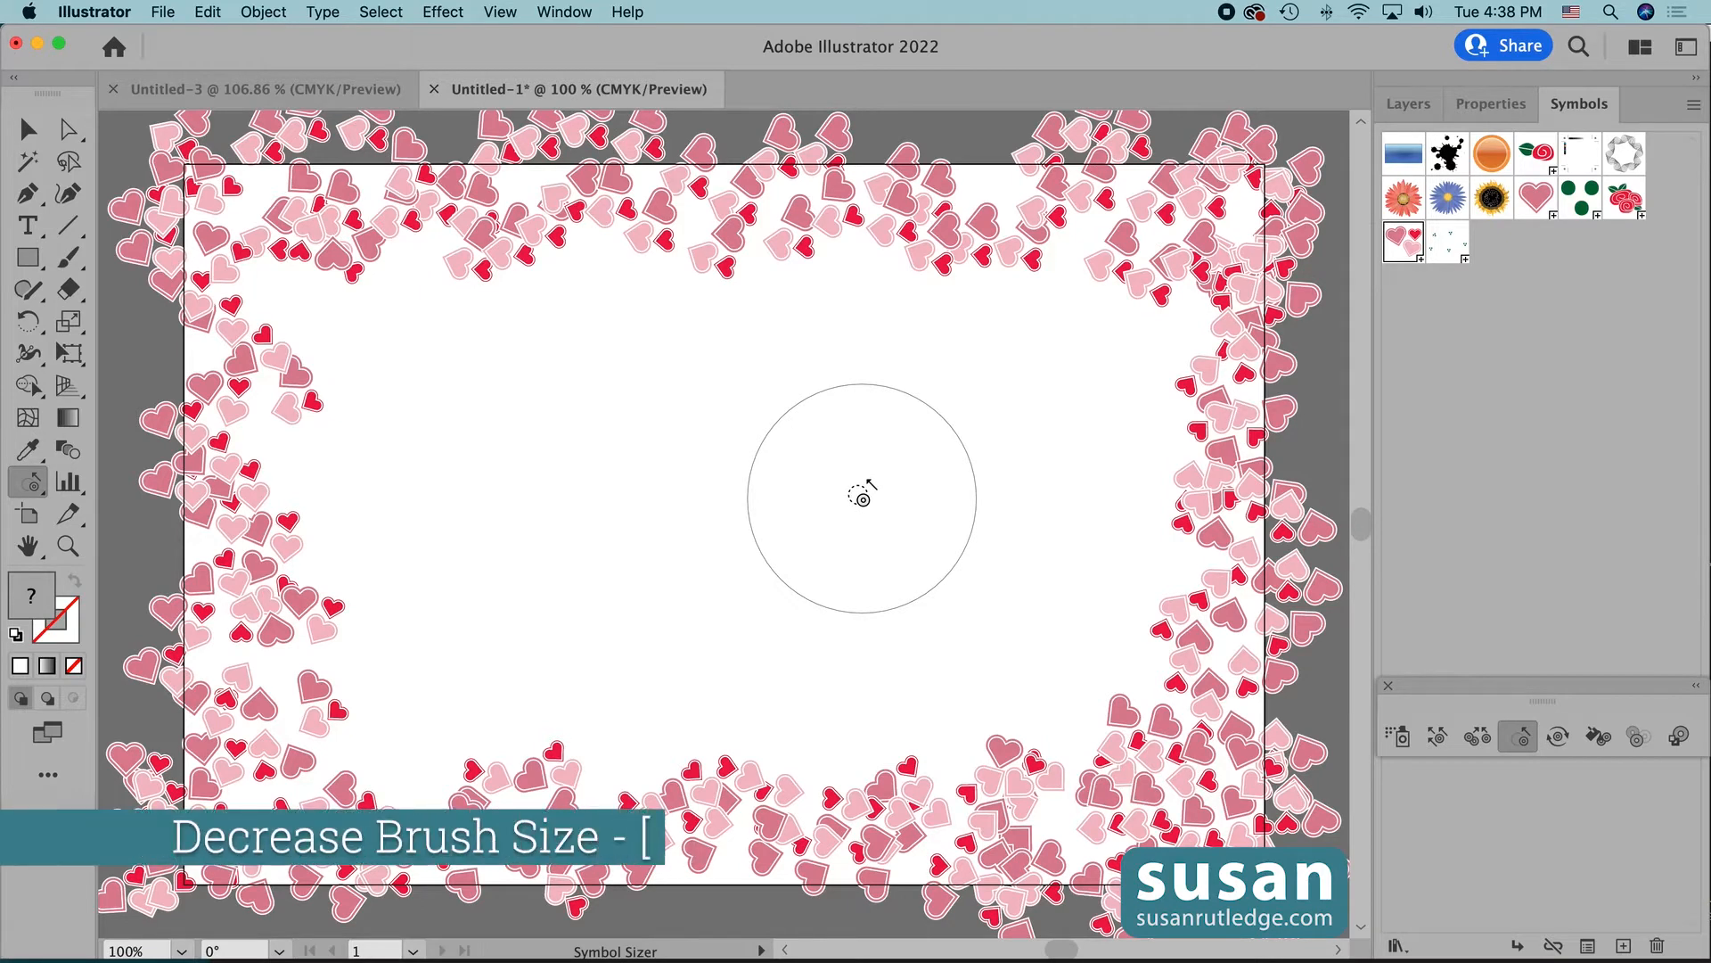
pyautogui.press('[')
pyautogui.press('[')
pyautogui.press('[')
pyautogui.press('[')
pyautogui.press('[')
pyautogui.press('[')
pyautogui.press('[')
pyautogui.press('[')
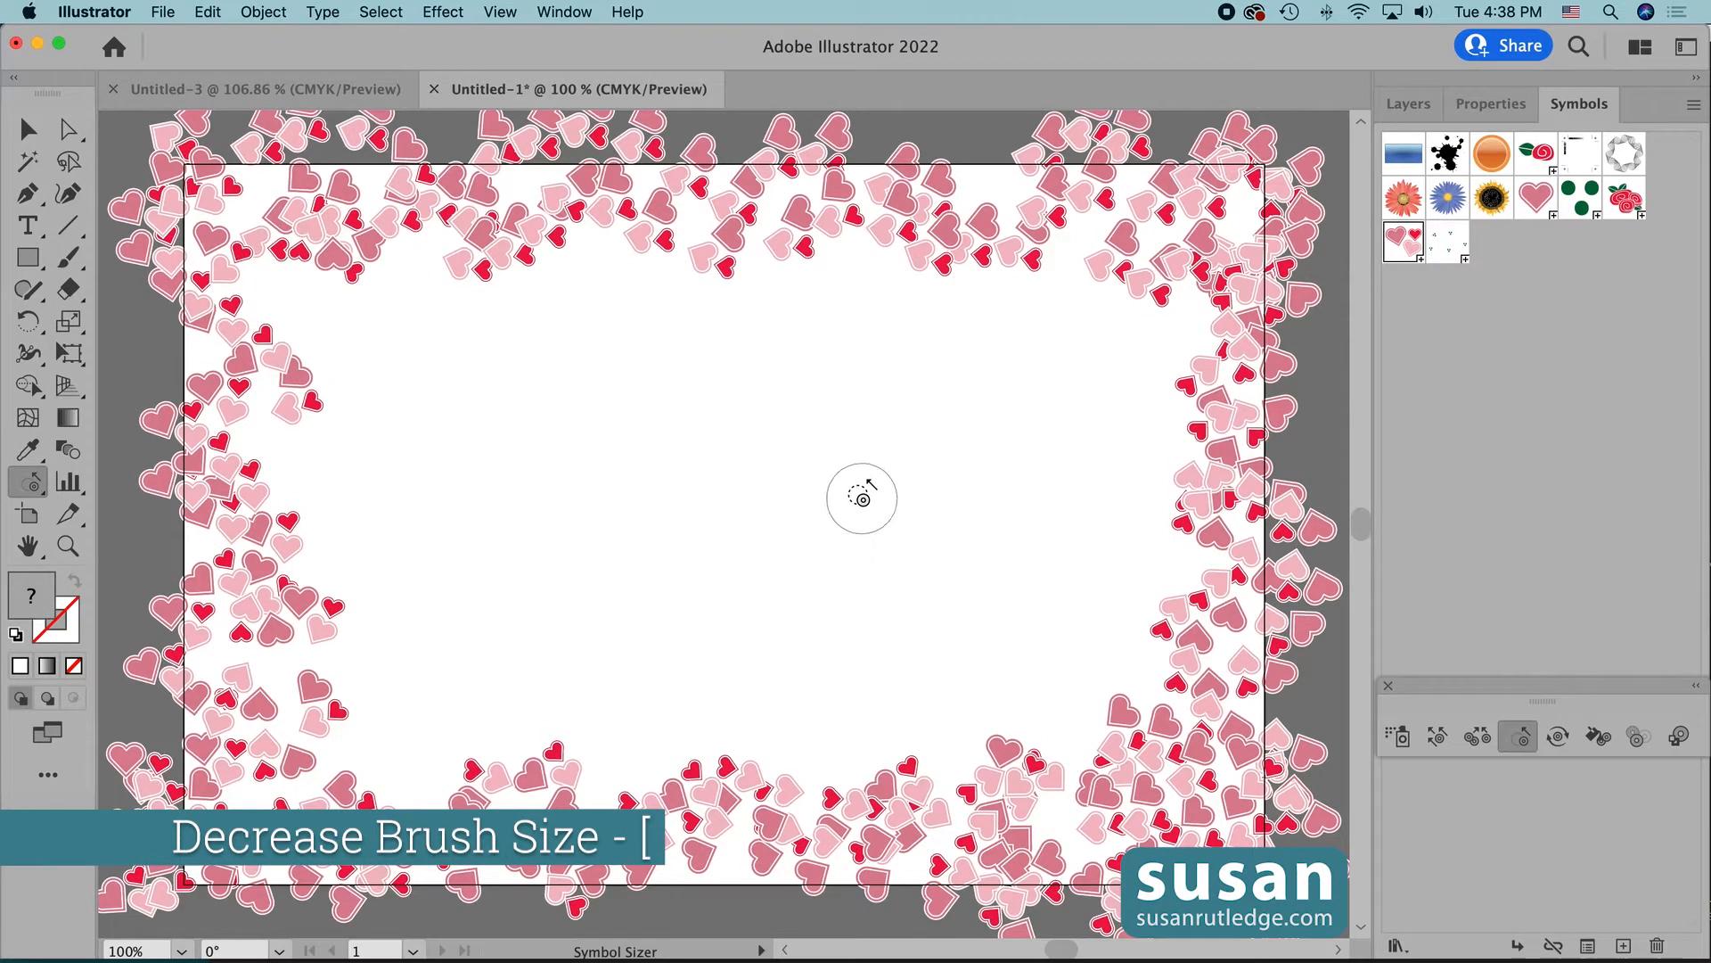
pyautogui.press('[')
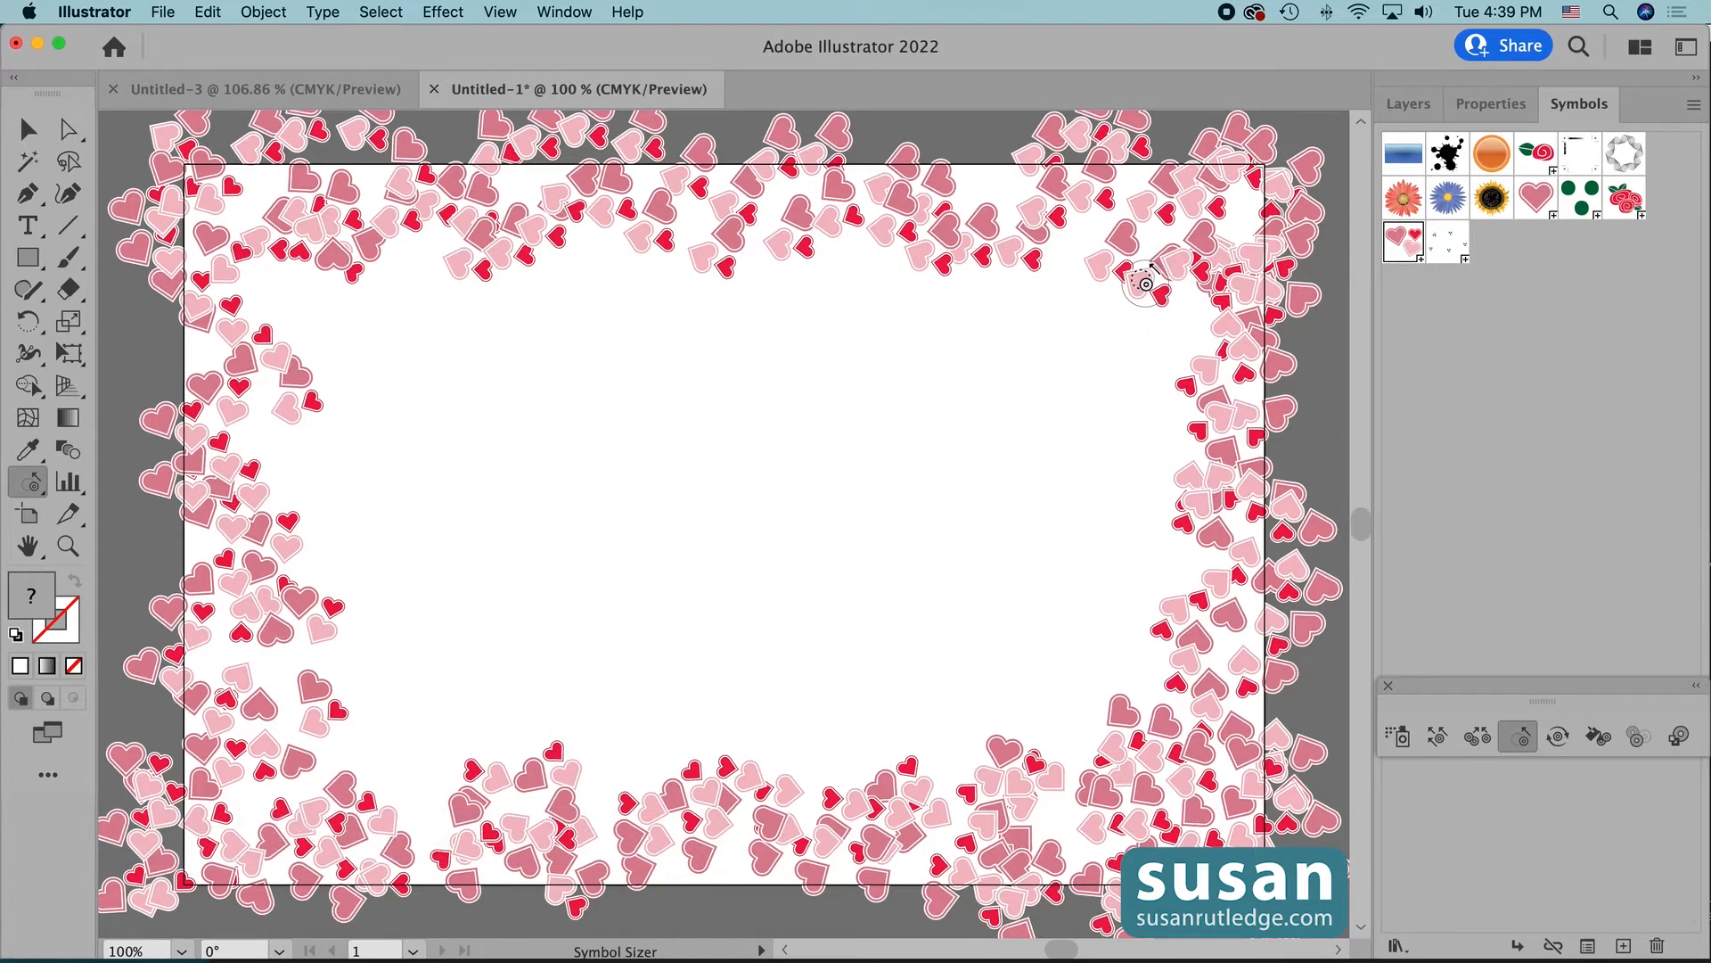
pyautogui.moveTo(1145, 283); pyautogui.dragTo(1223, 294)
pyautogui.moveTo(1118, 221)
pyautogui.mouseDown()
pyautogui.moveTo(1226, 328)
pyautogui.moveTo(1107, 205)
pyautogui.moveTo(1161, 243)
pyautogui.mouseUp()
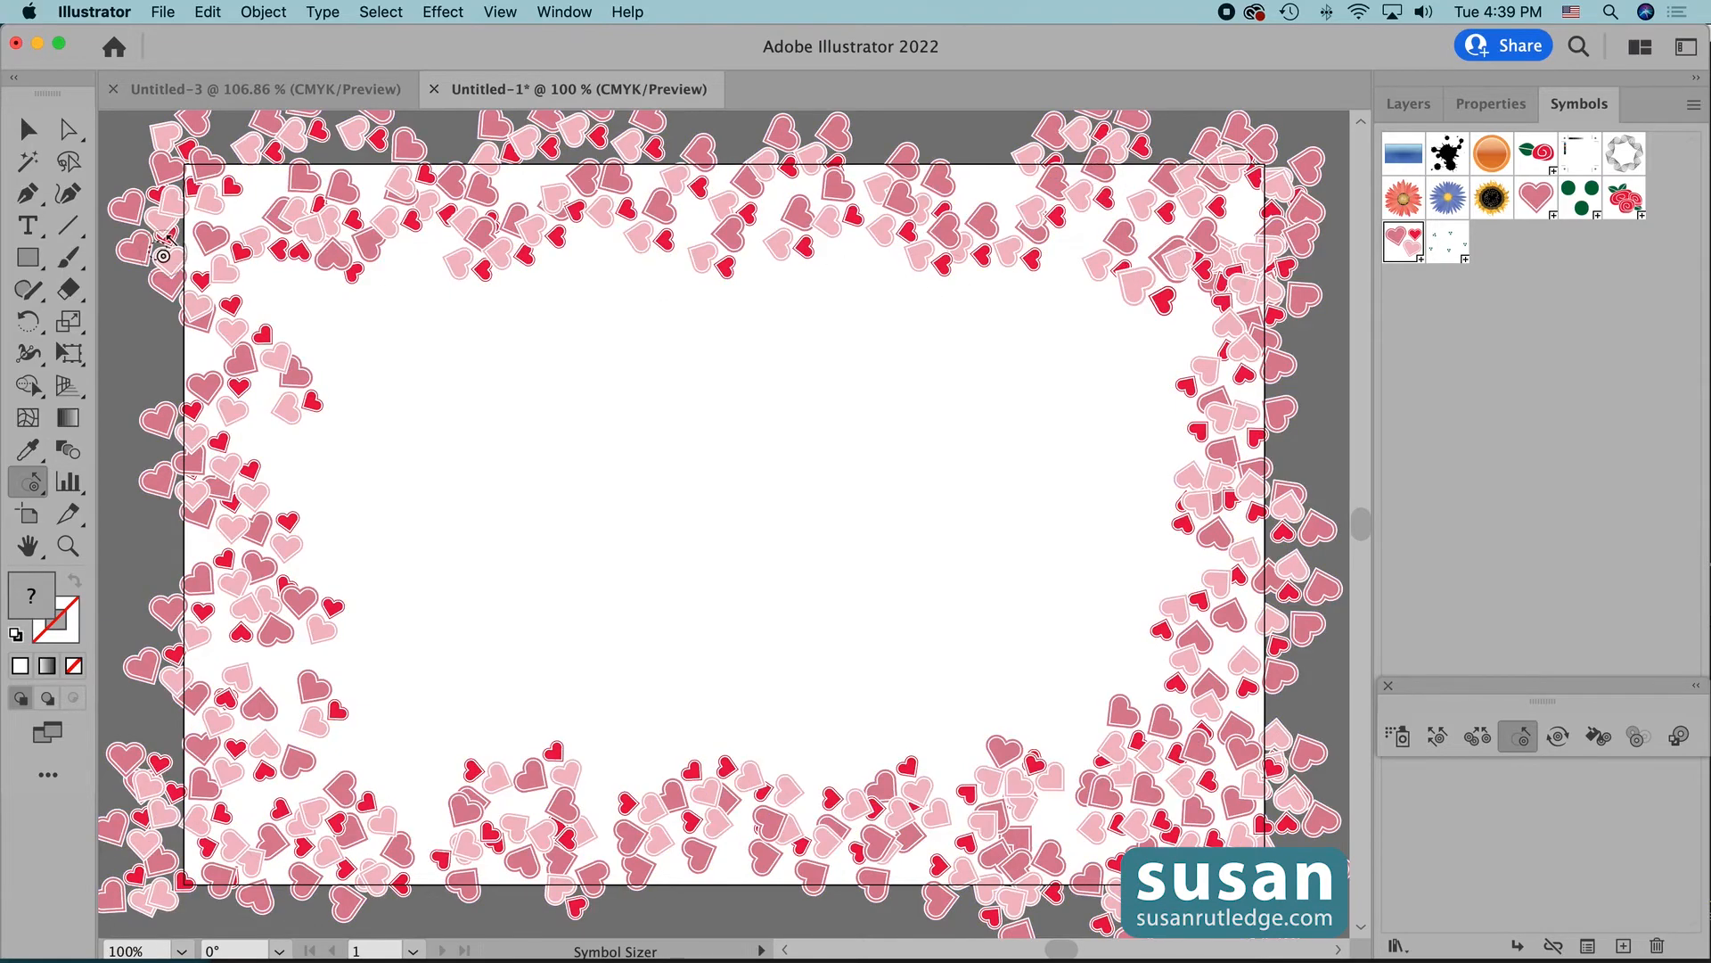
# - Enlarge scattered heart groups around the border with the Symbol Sizer, including both lower corners and the middle of the right edge
pyautogui.moveTo(253, 242)
pyautogui.mouseDown()
pyautogui.moveTo(237, 229)
pyautogui.moveTo(258, 245)
pyautogui.mouseUp()
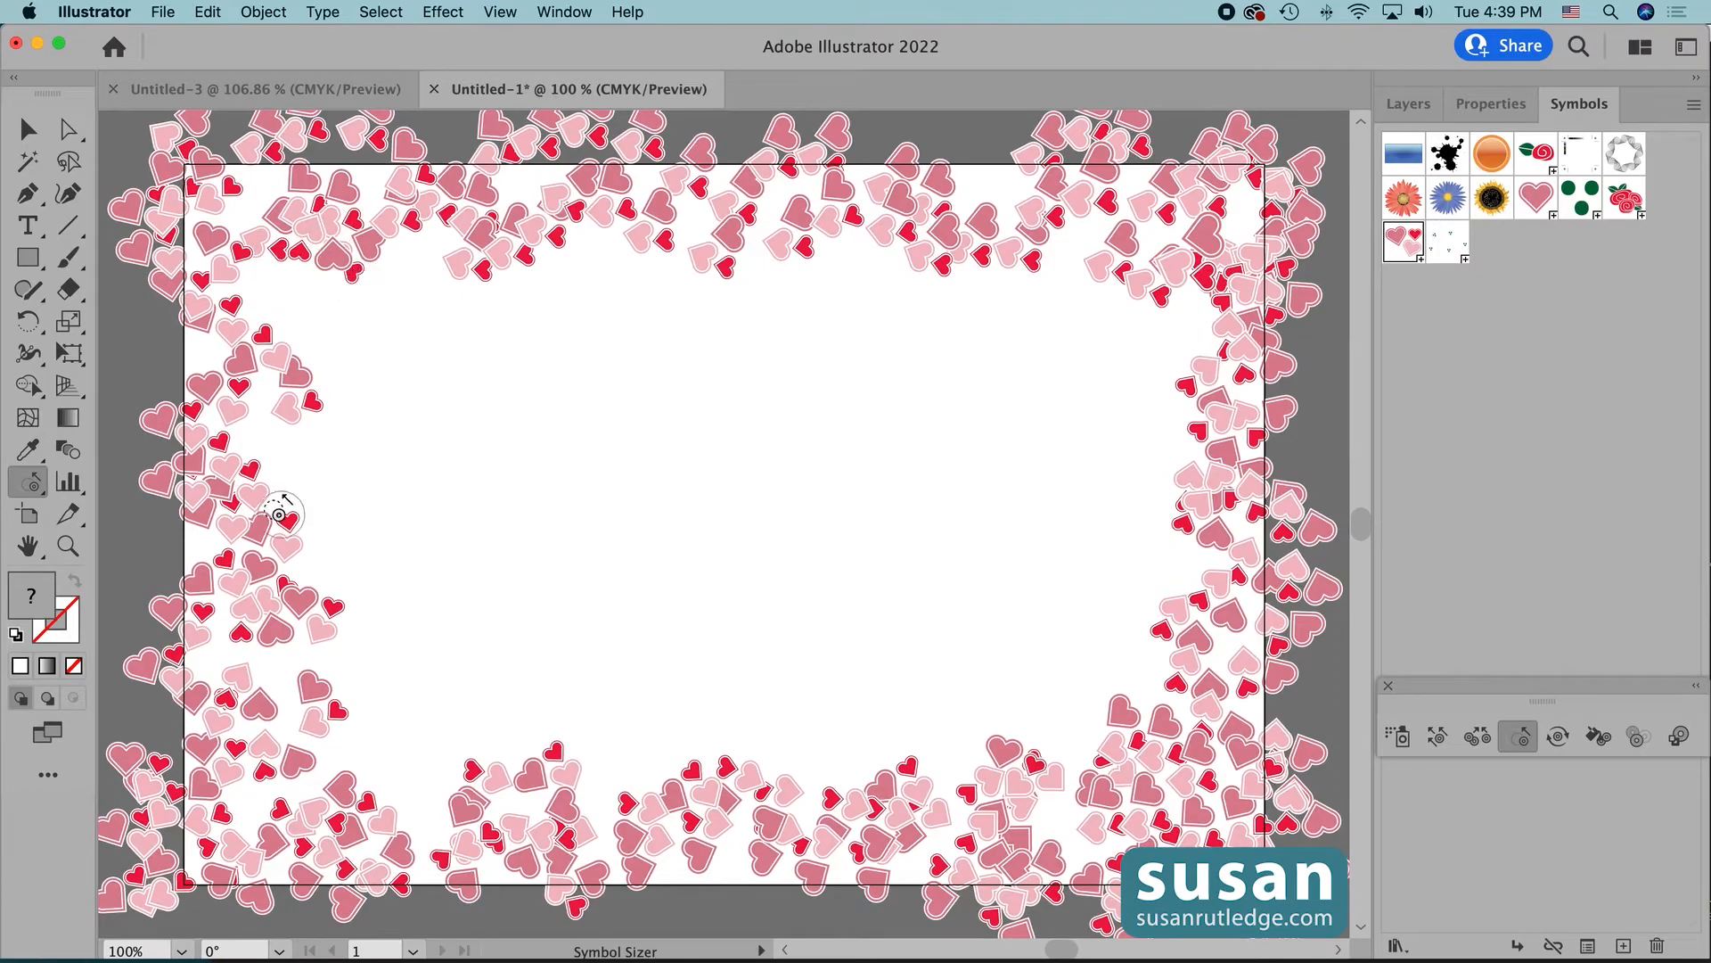
pyautogui.moveTo(233, 458); pyautogui.dragTo(222, 466)
pyautogui.moveTo(230, 820)
pyautogui.mouseDown()
pyautogui.moveTo(220, 811)
pyautogui.moveTo(287, 819)
pyautogui.mouseUp()
pyautogui.click(1196, 838)
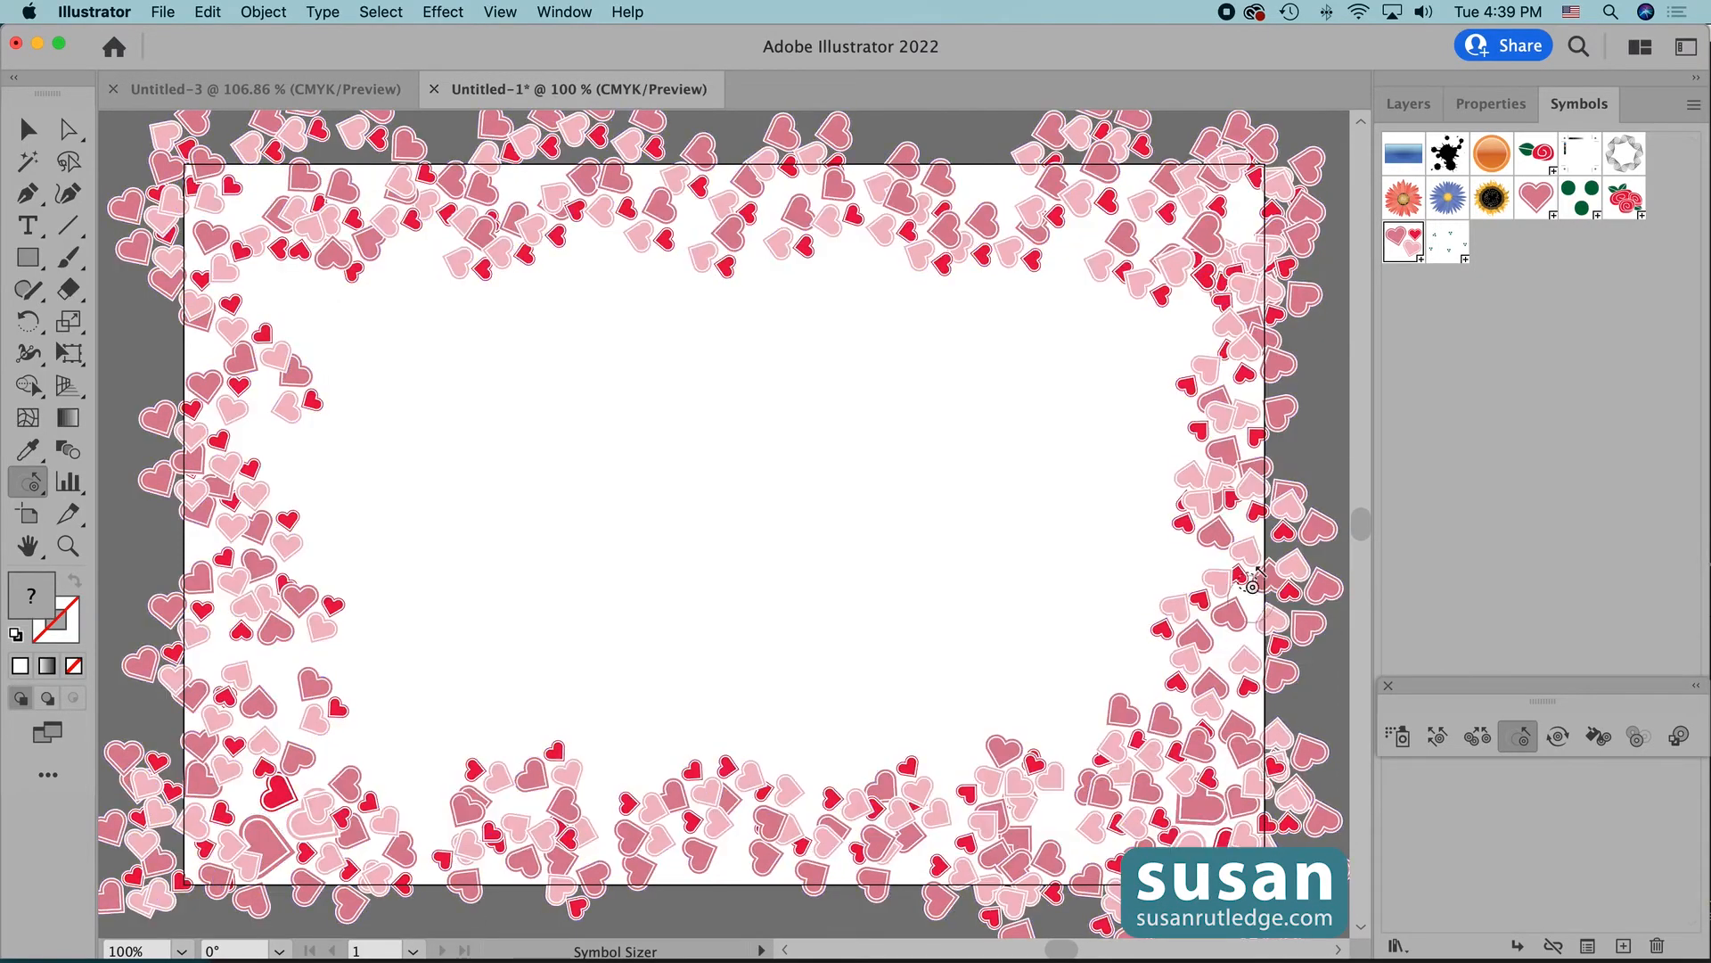
pyautogui.click(1241, 478)
pyautogui.click(1067, 208)
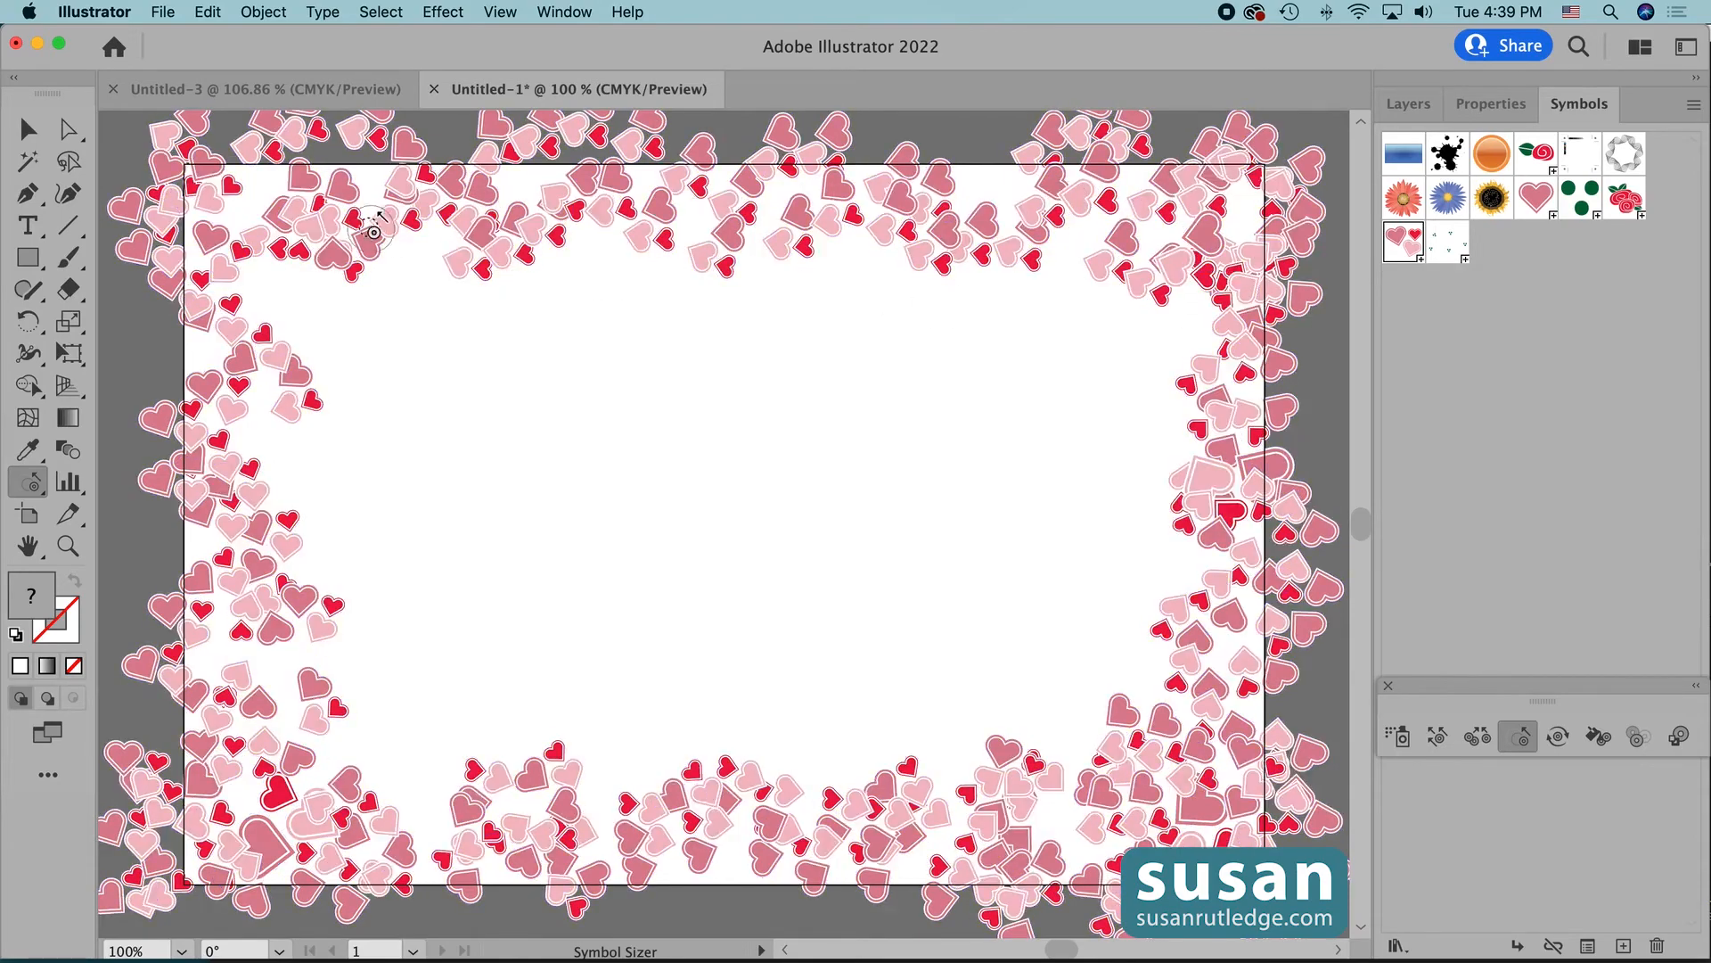
pyautogui.click(271, 242)
pyautogui.click(220, 364)
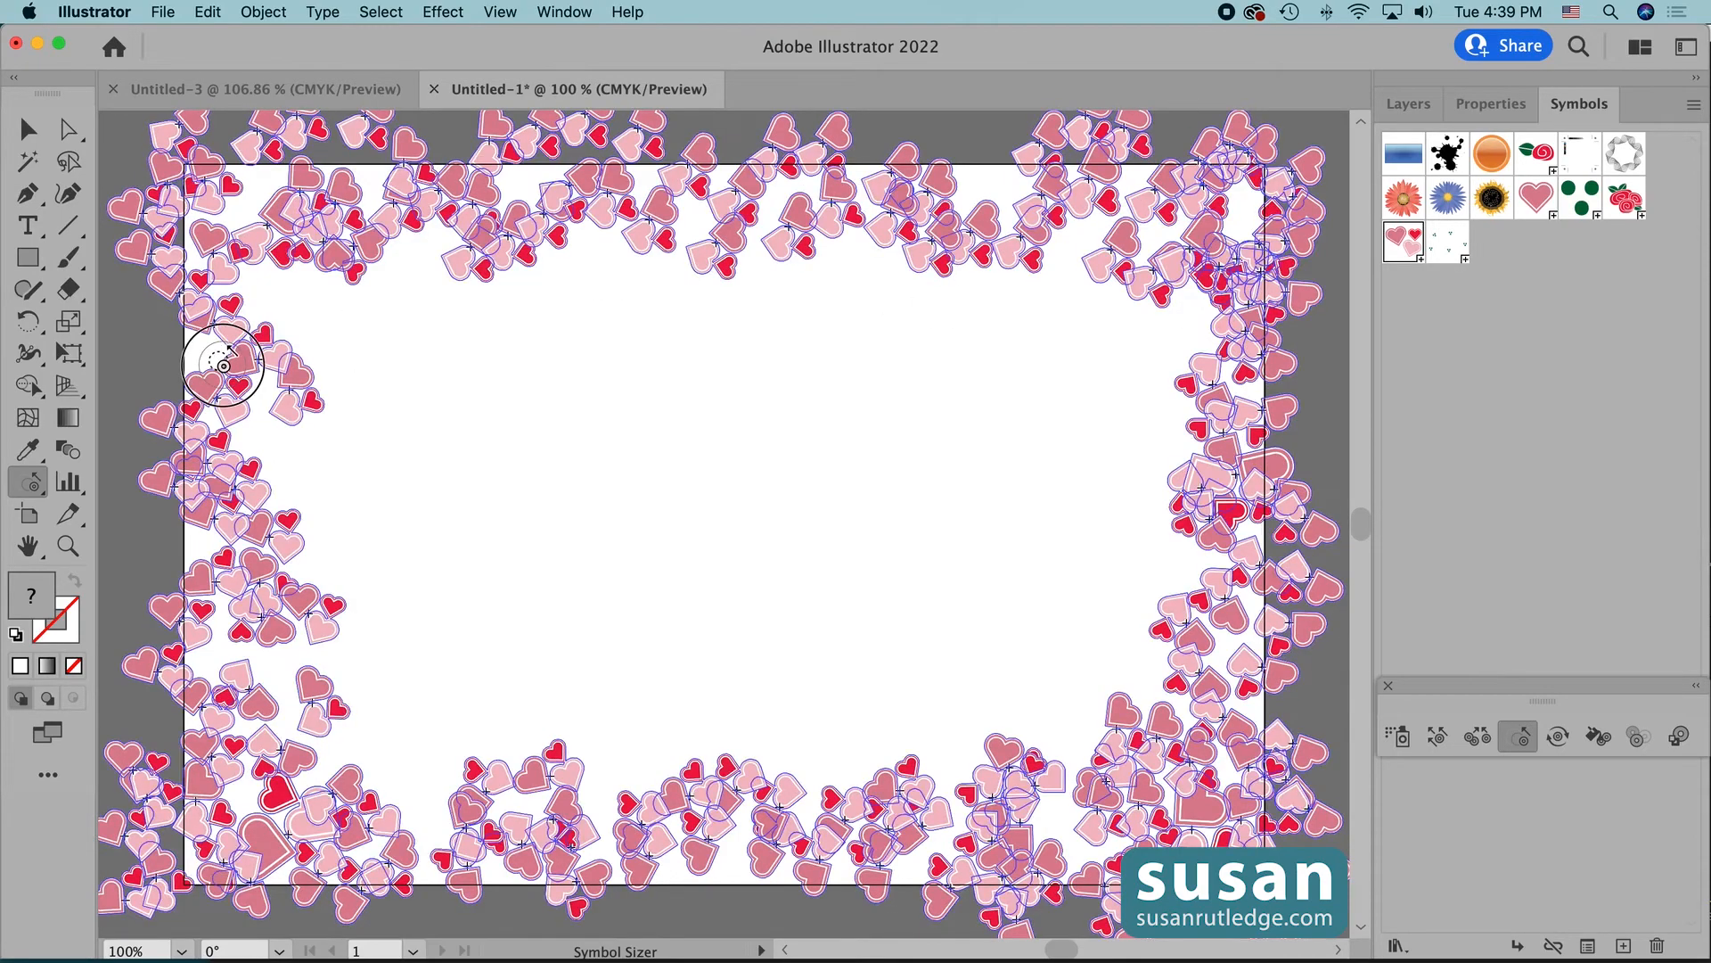
pyautogui.click(415, 854)
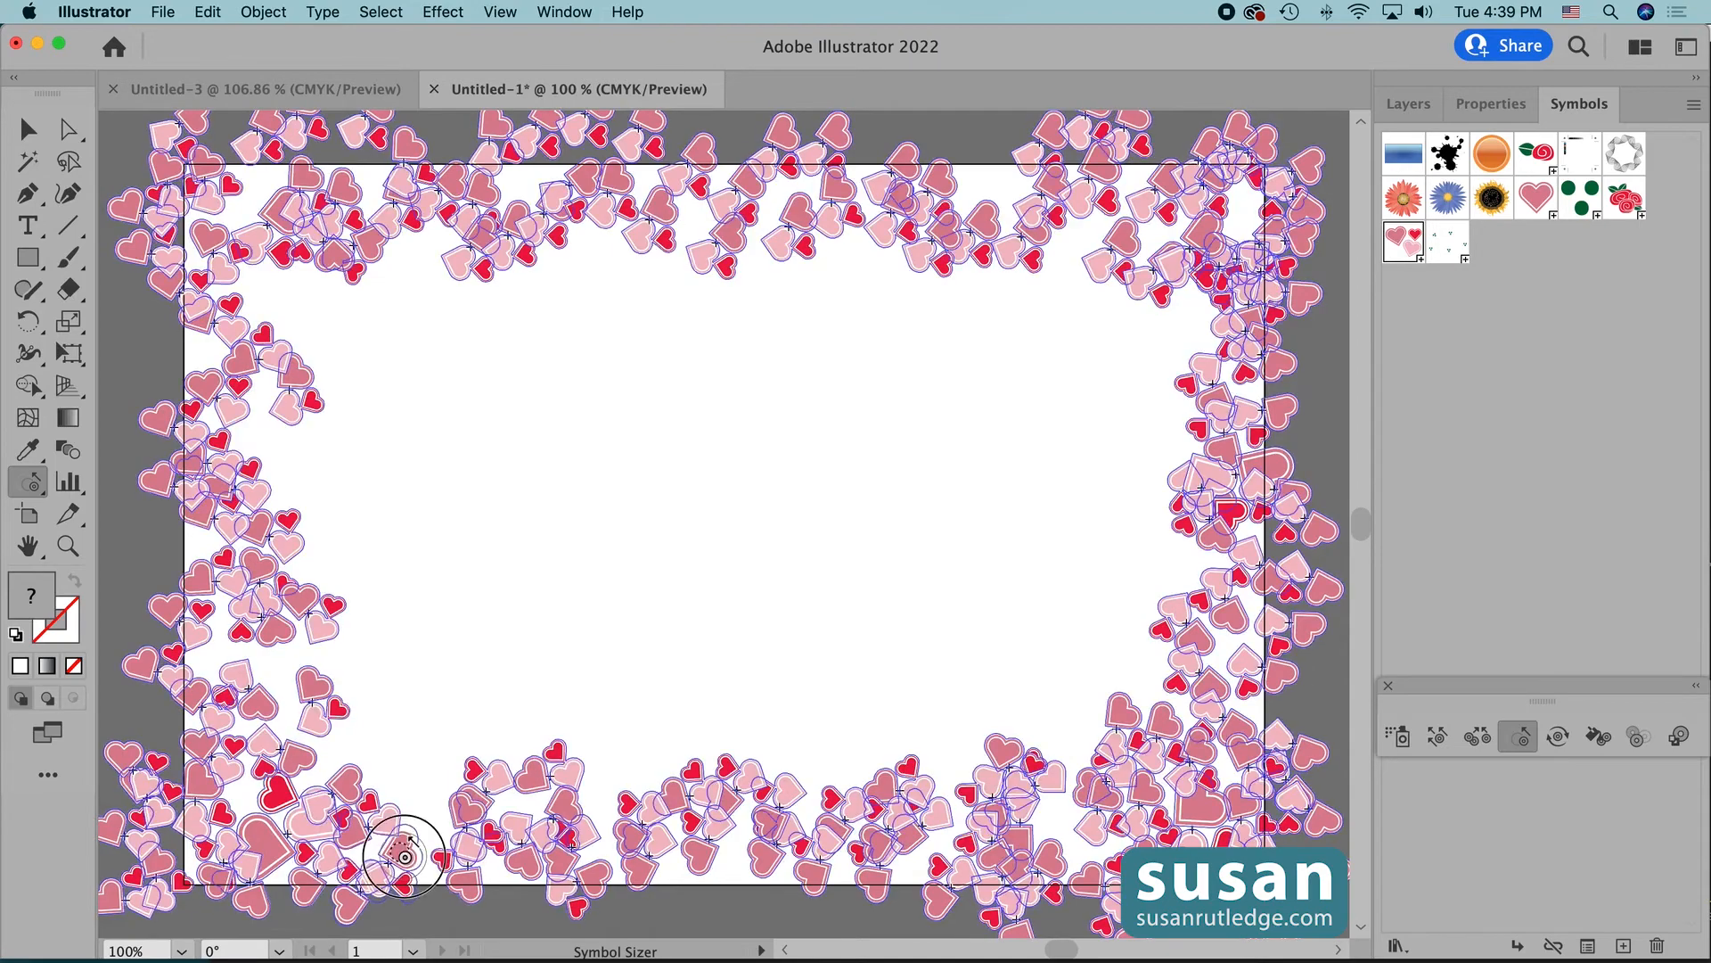
pyautogui.click(733, 818)
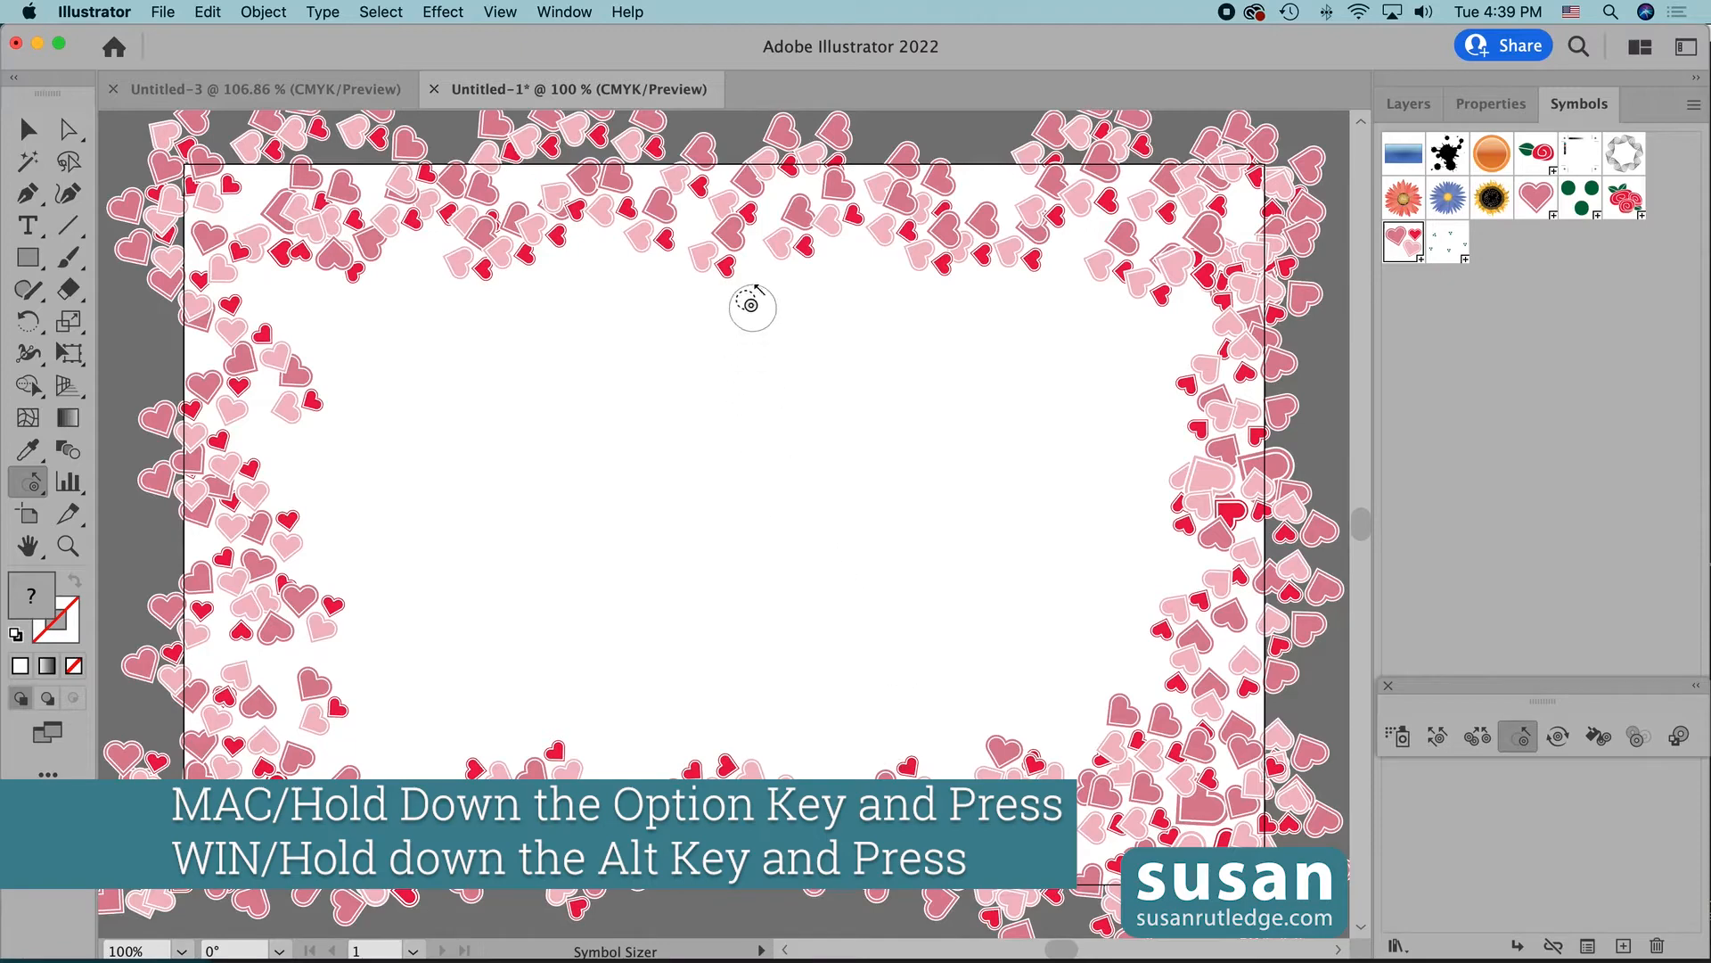
# - Shrink several heart groups along the inner side of the top border with the Symbol Sizer
pyautogui.keyDown('alt'); pyautogui.click(715, 261); pyautogui.keyUp('alt')
pyautogui.keyDown('alt'); pyautogui.click(792, 251); pyautogui.keyUp('alt')
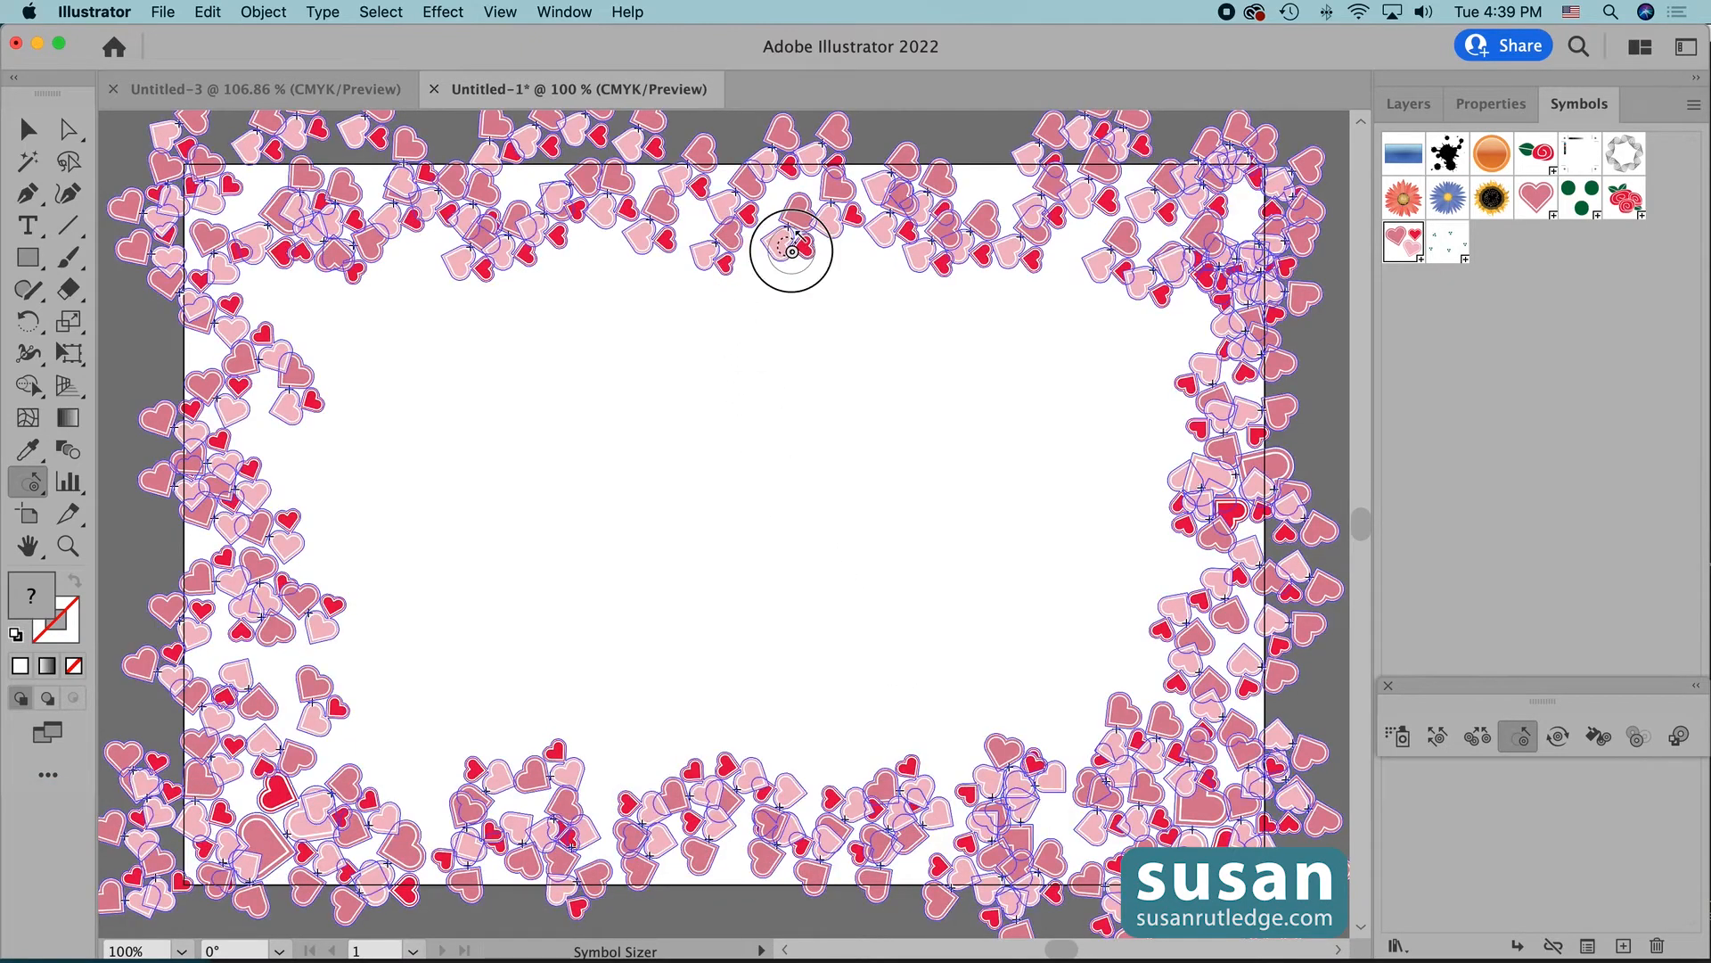
pyautogui.keyDown('alt'); pyautogui.click(807, 253); pyautogui.keyUp('alt')
pyautogui.keyDown('alt'); pyautogui.click(800, 227); pyautogui.keyUp('alt')
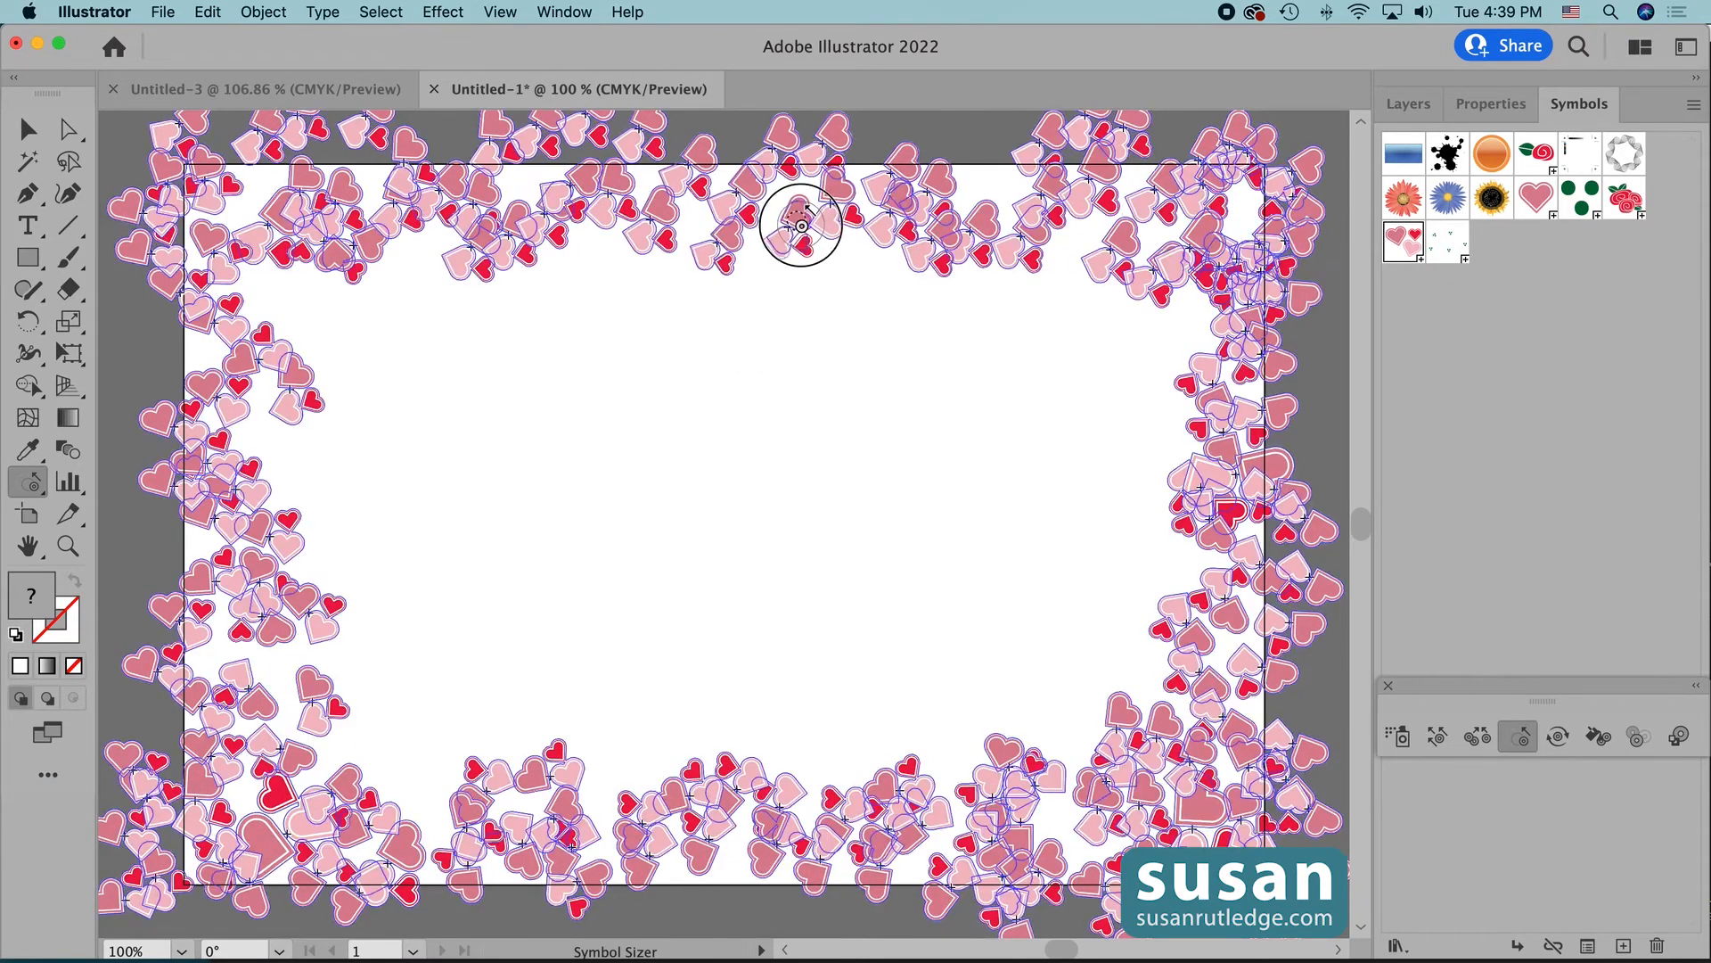
pyautogui.keyDown('alt'); pyautogui.click(950, 252); pyautogui.keyUp('alt')
pyautogui.keyDown('alt'); pyautogui.click(1096, 264); pyautogui.keyUp('alt')
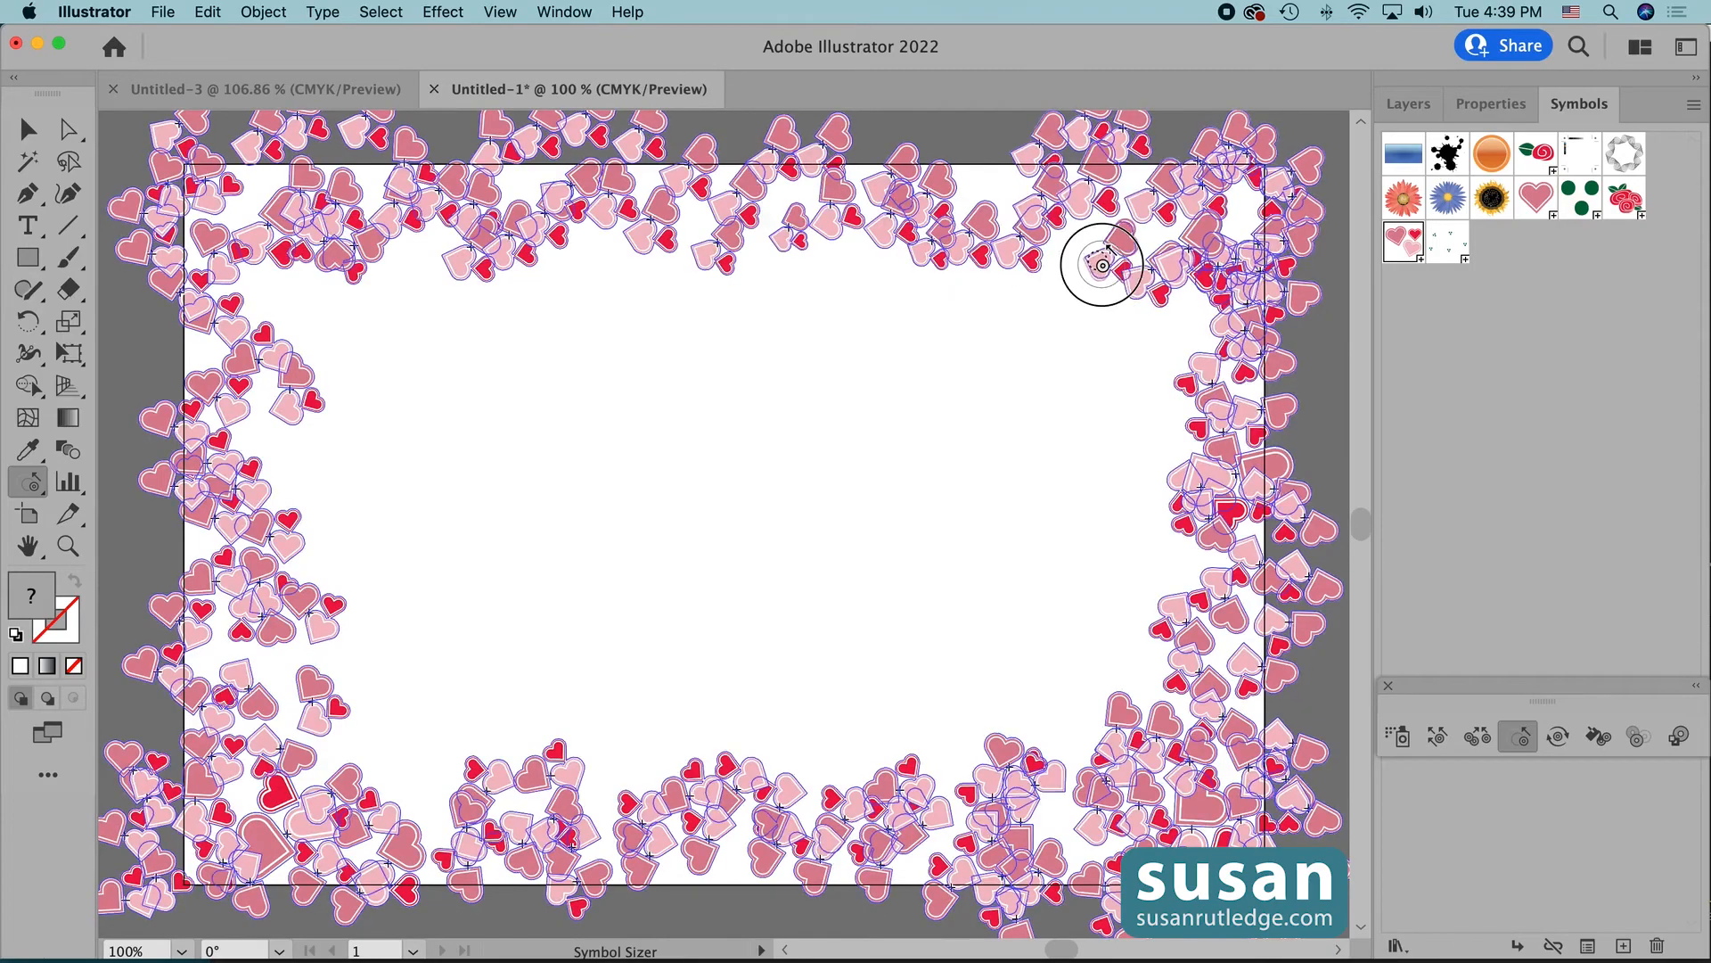
pyautogui.keyDown('alt'); pyautogui.click(1213, 283); pyautogui.keyUp('alt')
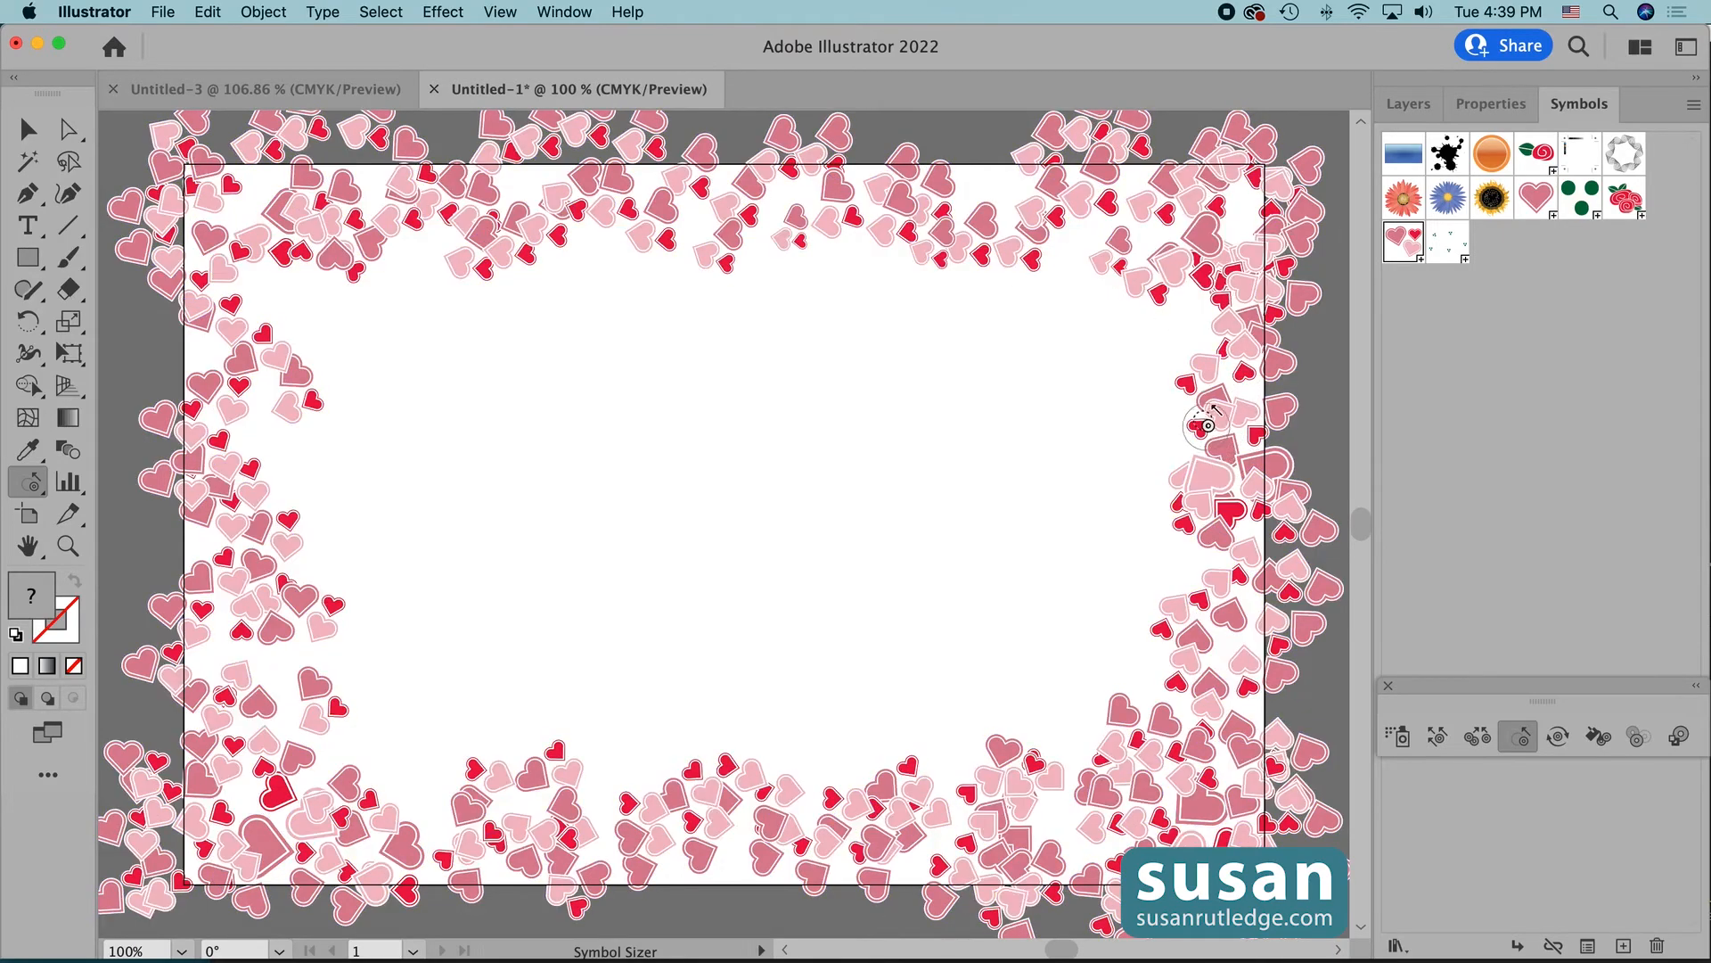
# - Shrink selected heart groups down the right border and along the inner side of the bottom border
pyautogui.keyDown('alt'); pyautogui.click(1204, 423); pyautogui.keyUp('alt')
pyautogui.keyDown('alt'); pyautogui.click(1199, 519); pyautogui.keyUp('alt')
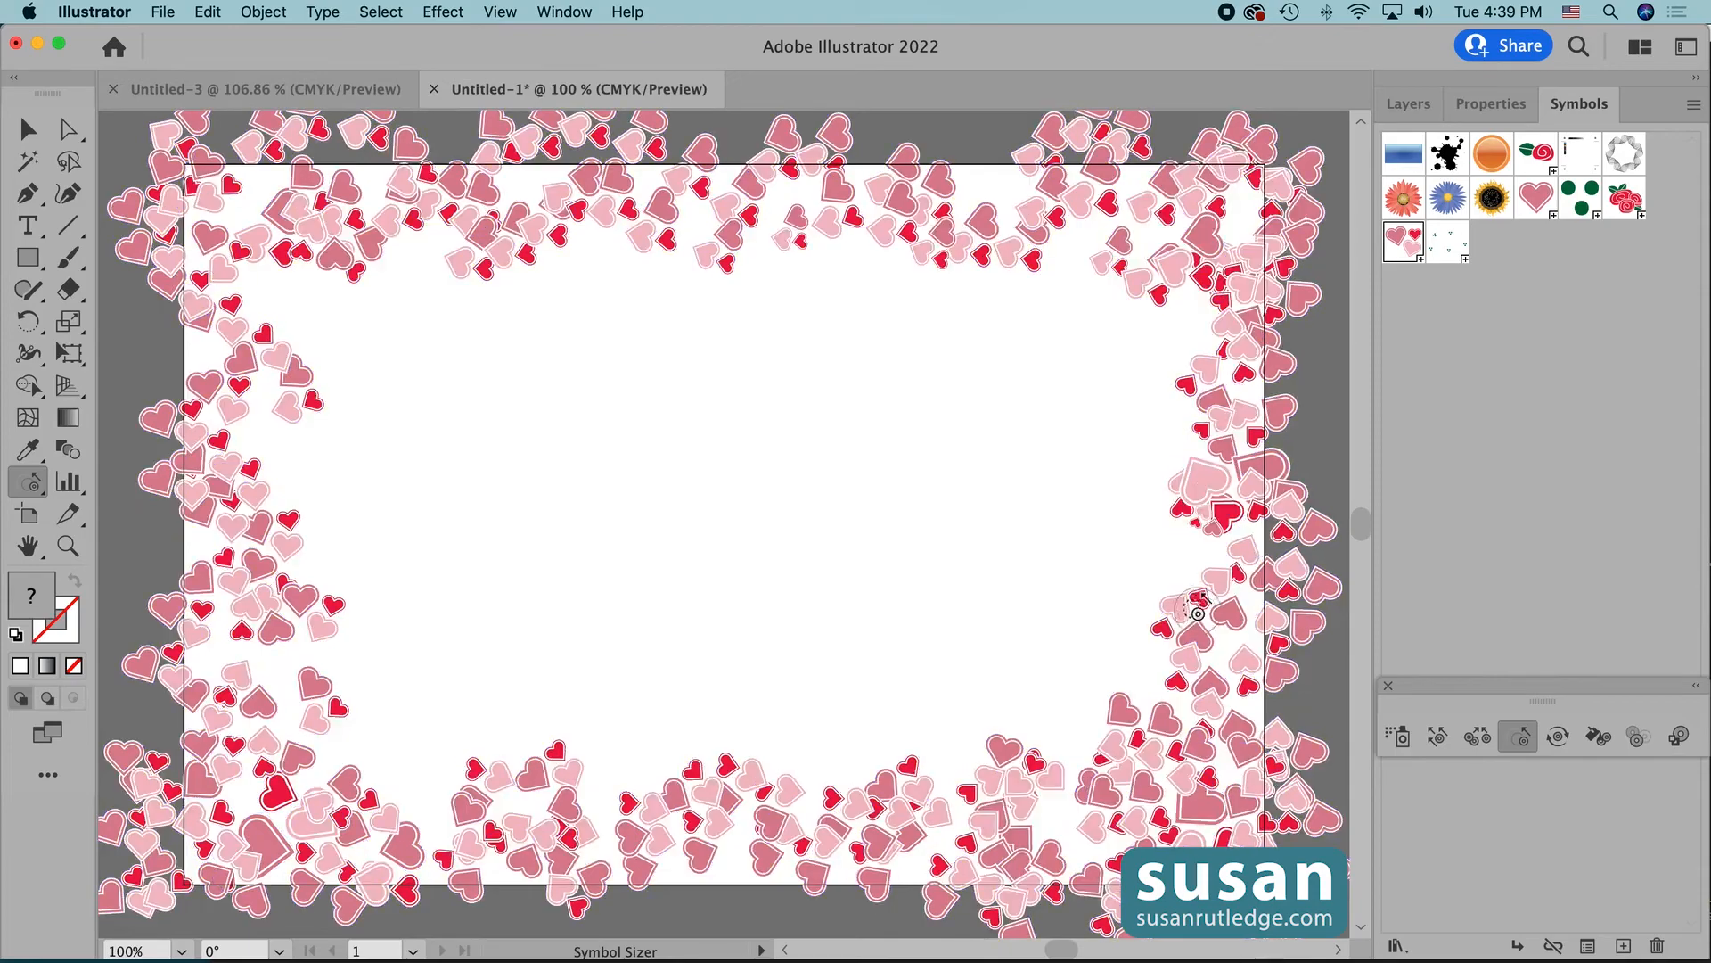
pyautogui.keyDown('alt'); pyautogui.click(1190, 613); pyautogui.keyUp('alt')
pyautogui.keyDown('alt'); pyautogui.click(1149, 723); pyautogui.keyUp('alt')
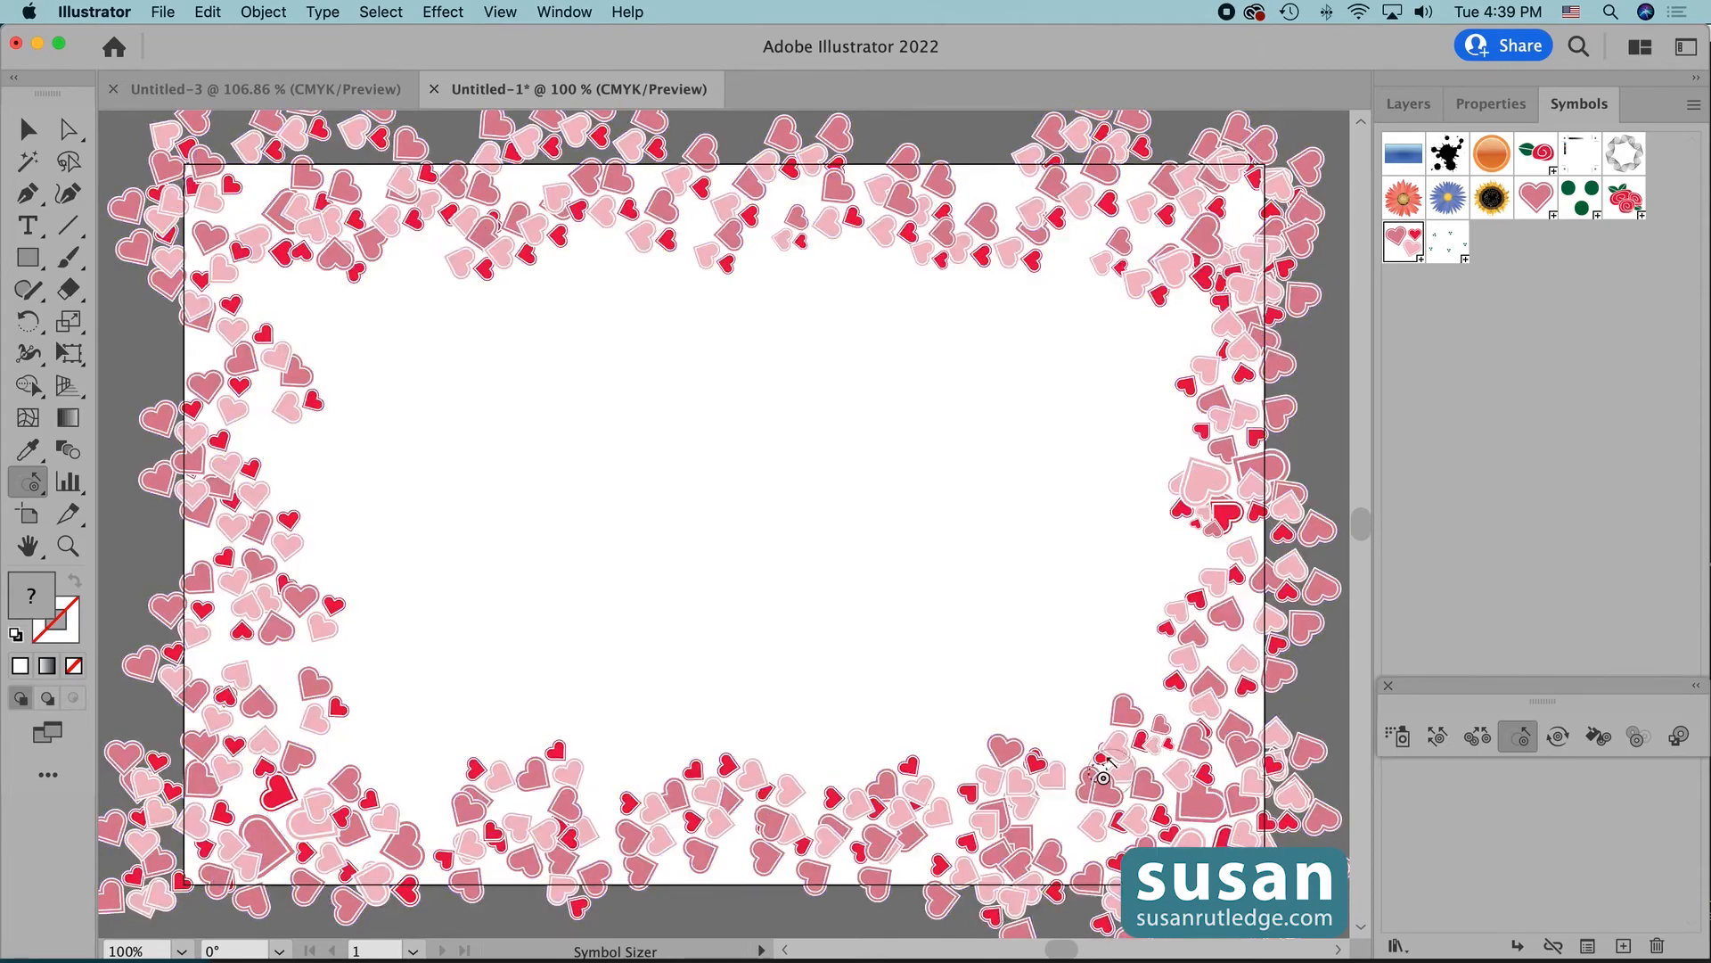
pyautogui.keyDown('alt'); pyautogui.click(1052, 789); pyautogui.keyUp('alt')
pyautogui.keyDown('alt'); pyautogui.click(898, 789); pyautogui.keyUp('alt')
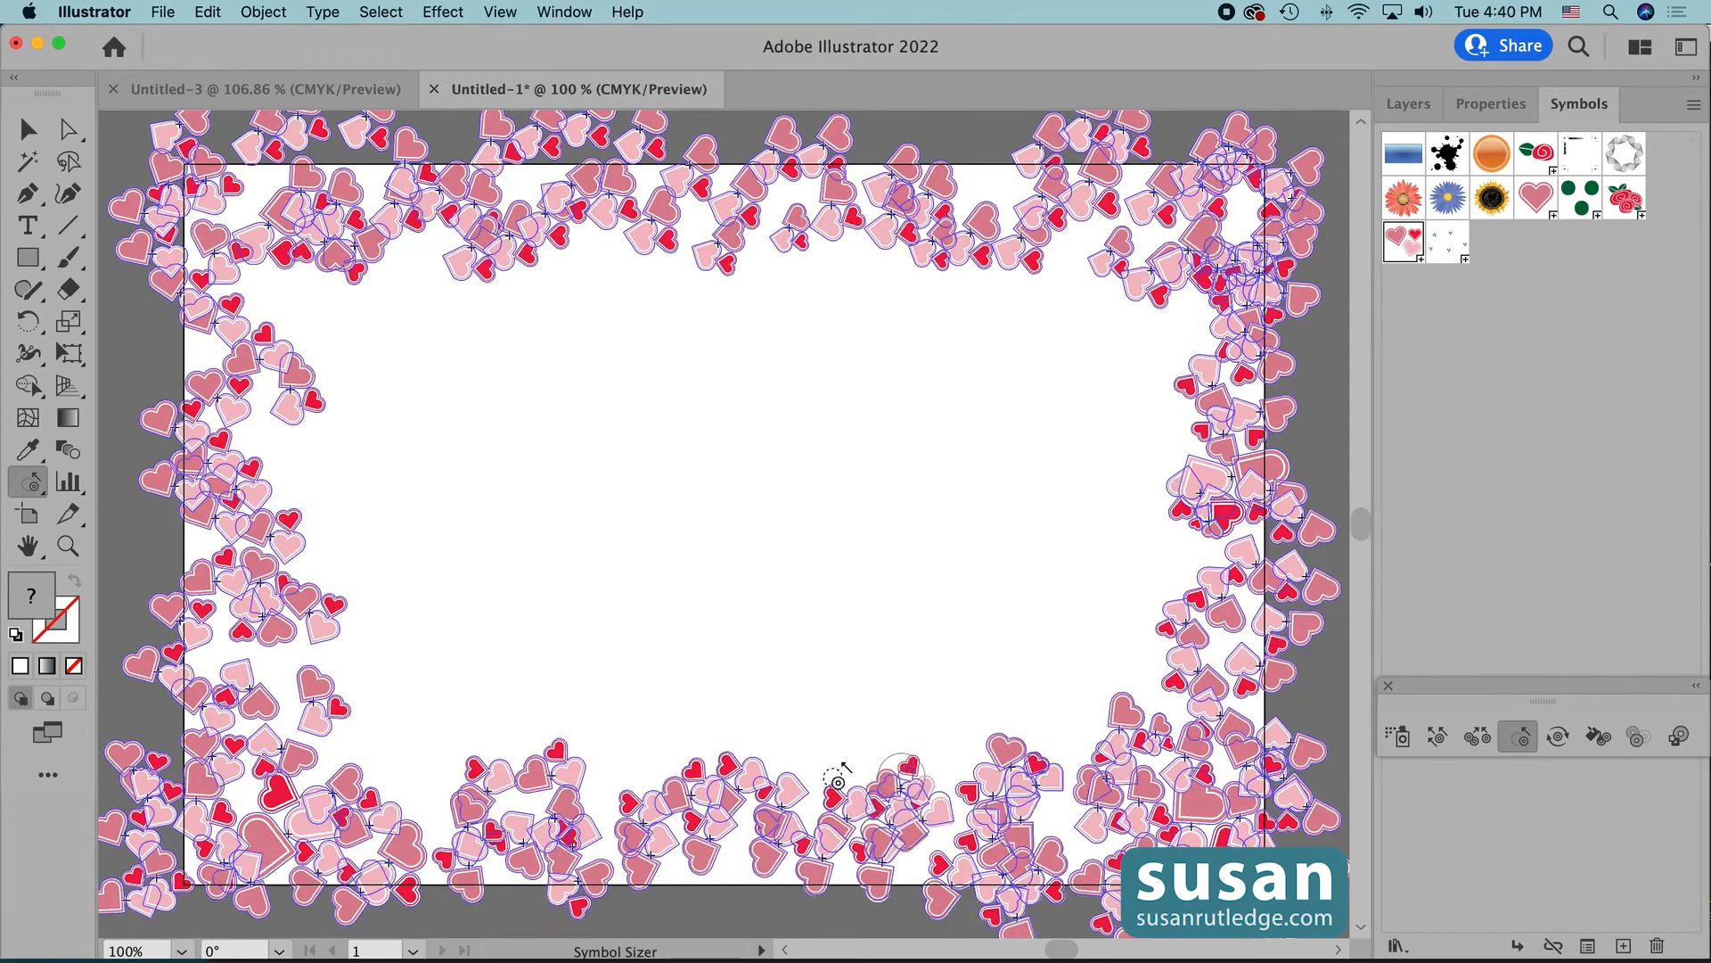
pyautogui.keyDown('alt'); pyautogui.click(728, 780); pyautogui.keyUp('alt')
pyautogui.keyDown('alt'); pyautogui.click(553, 758); pyautogui.keyUp('alt')
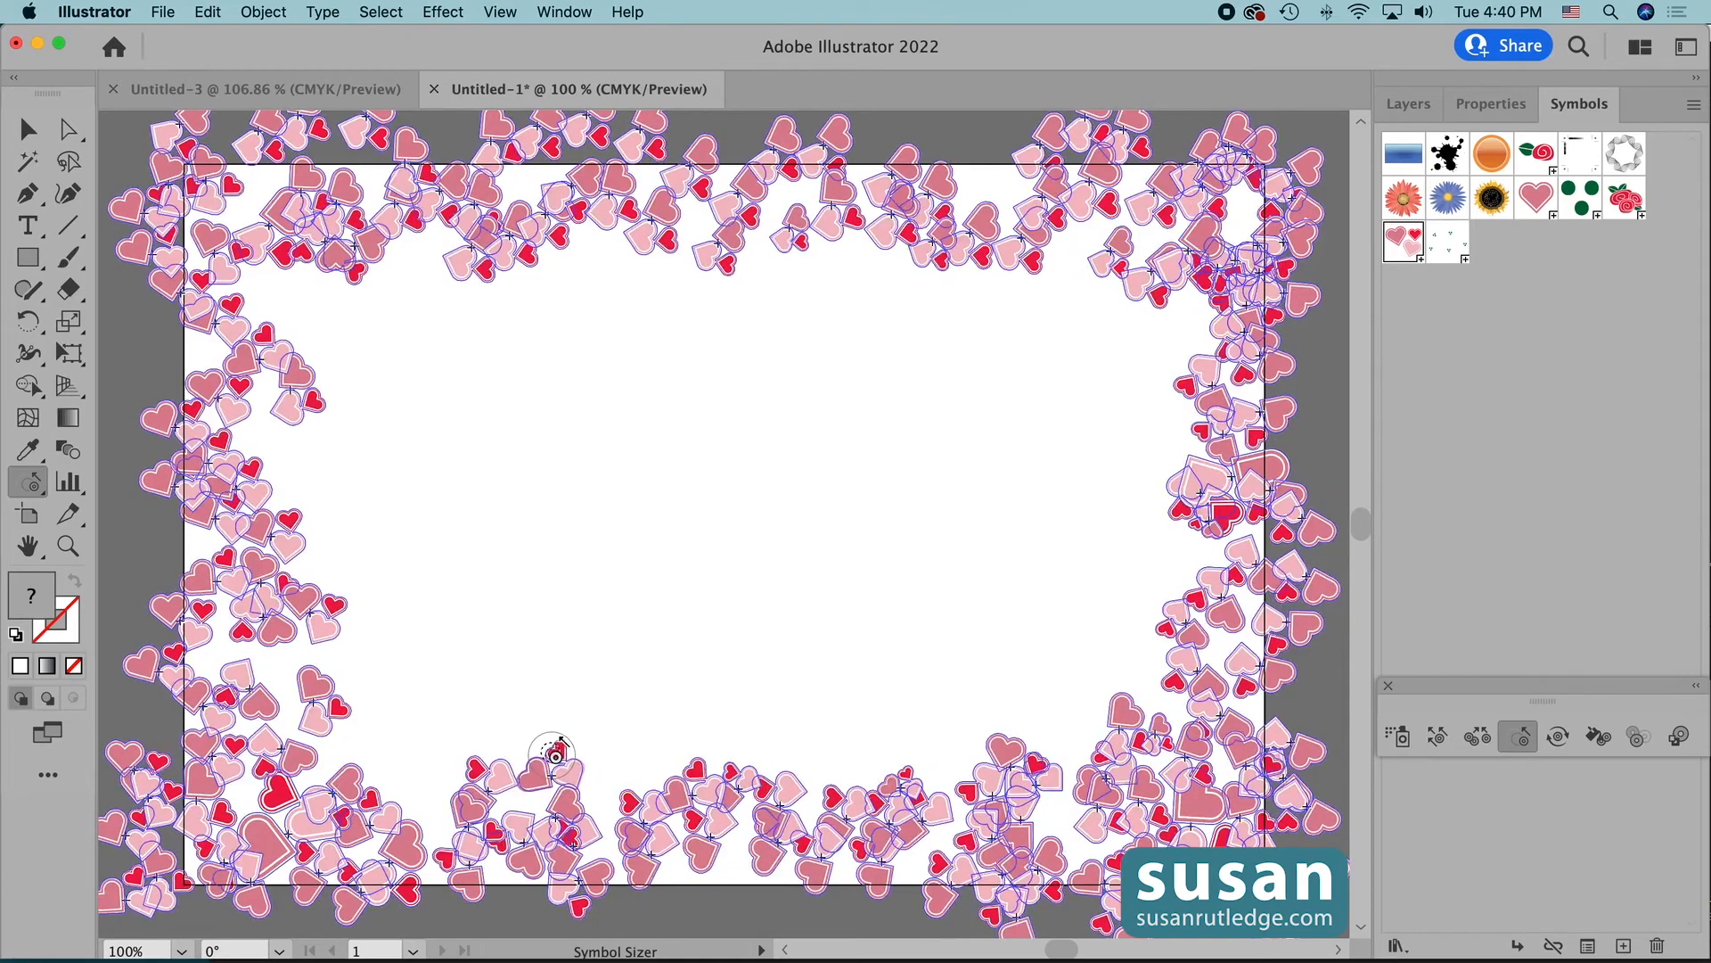
# - Shrink selected heart groups up the left border and at the artboard's upper-left corner
pyautogui.keyDown('alt'); pyautogui.click(328, 711); pyautogui.keyUp('alt')
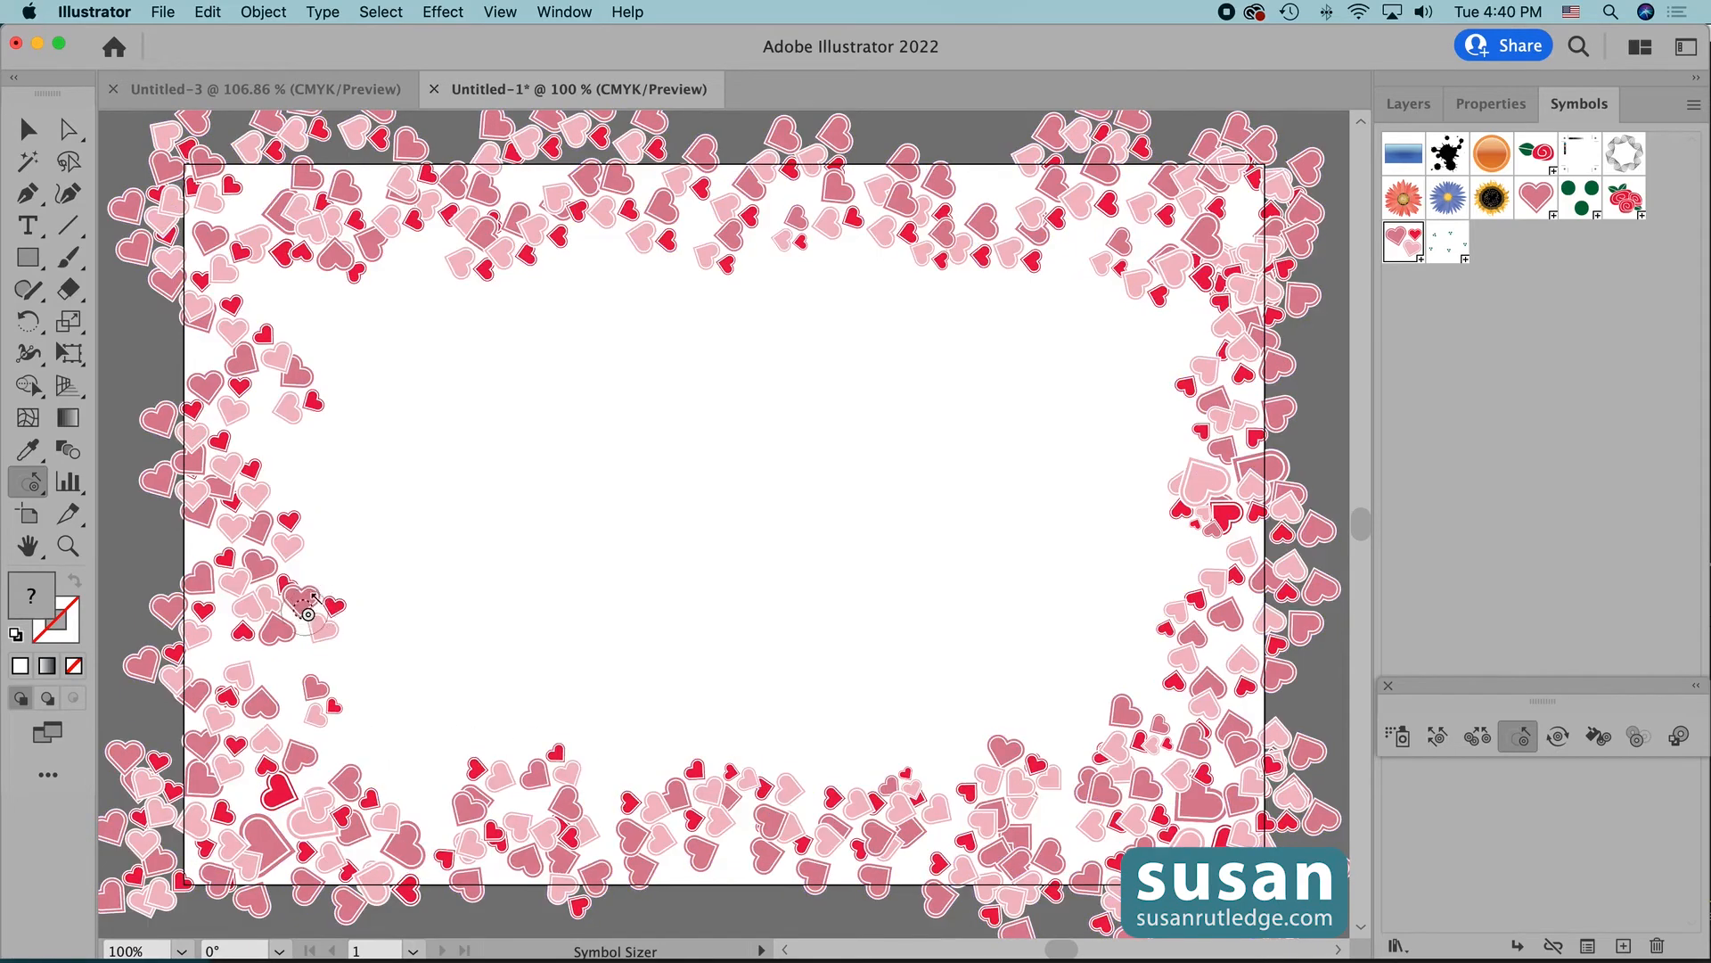
pyautogui.keyDown('alt'); pyautogui.click(325, 612); pyautogui.keyUp('alt')
pyautogui.keyDown('alt'); pyautogui.click(307, 419); pyautogui.keyUp('alt')
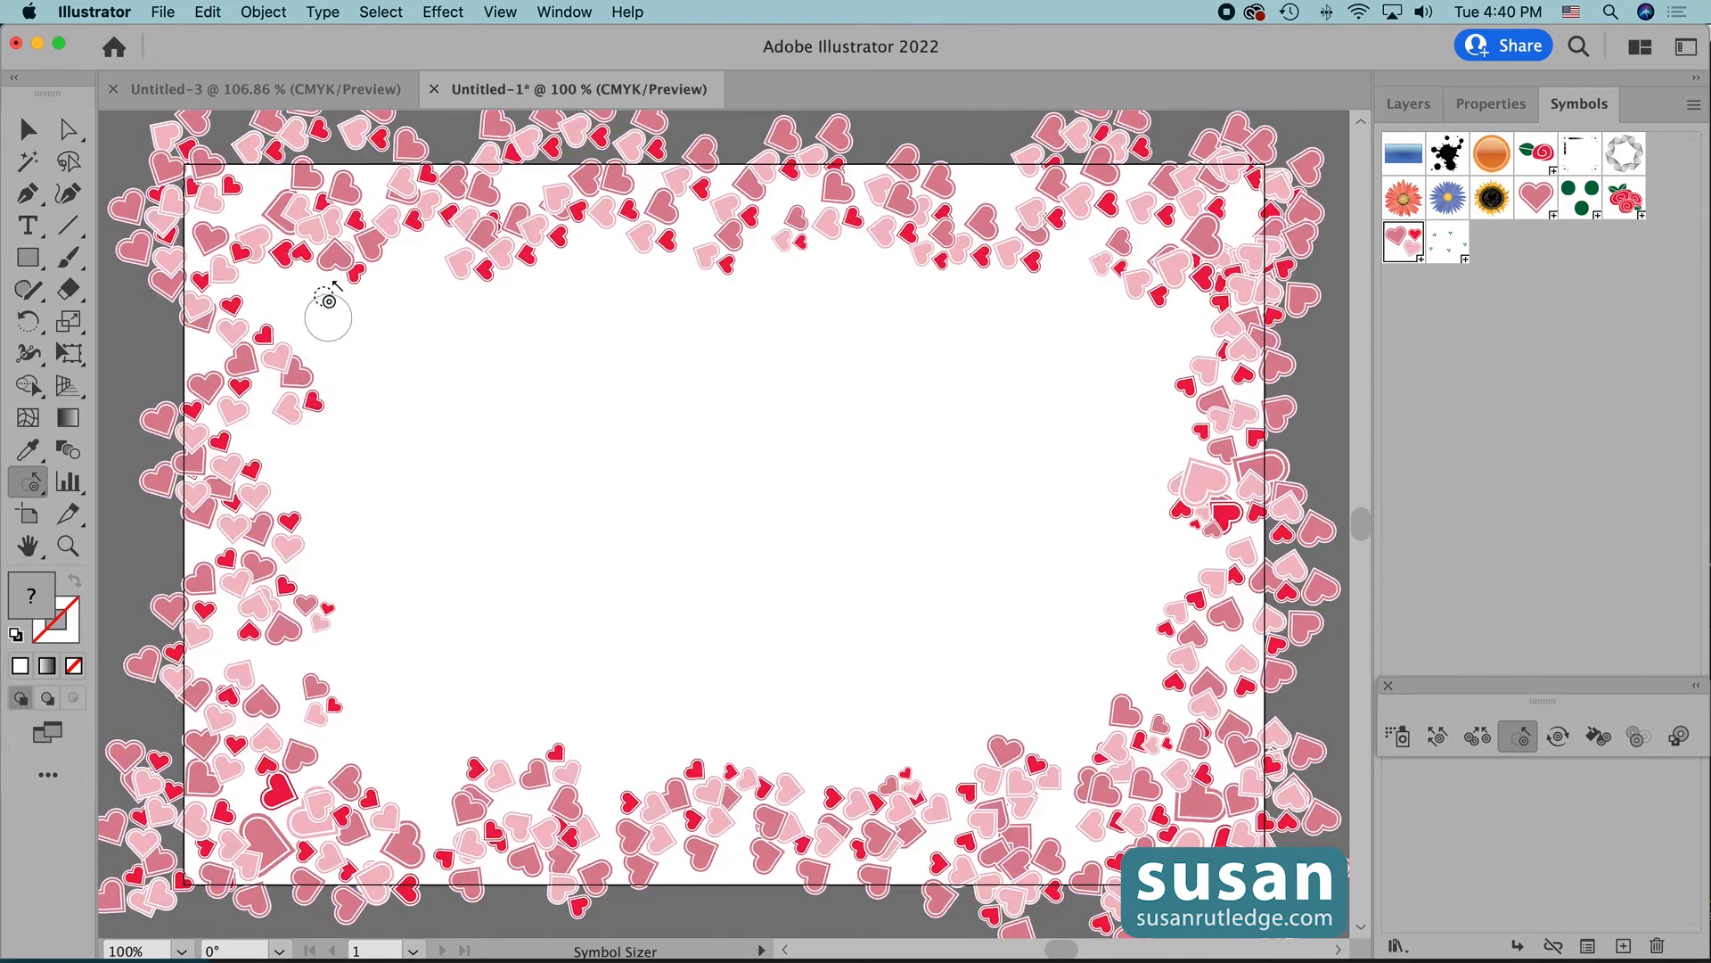
pyautogui.keyDown('alt'); pyautogui.click(278, 254); pyautogui.keyUp('alt')
pyautogui.keyDown('alt'); pyautogui.click(369, 239); pyautogui.keyUp('alt')
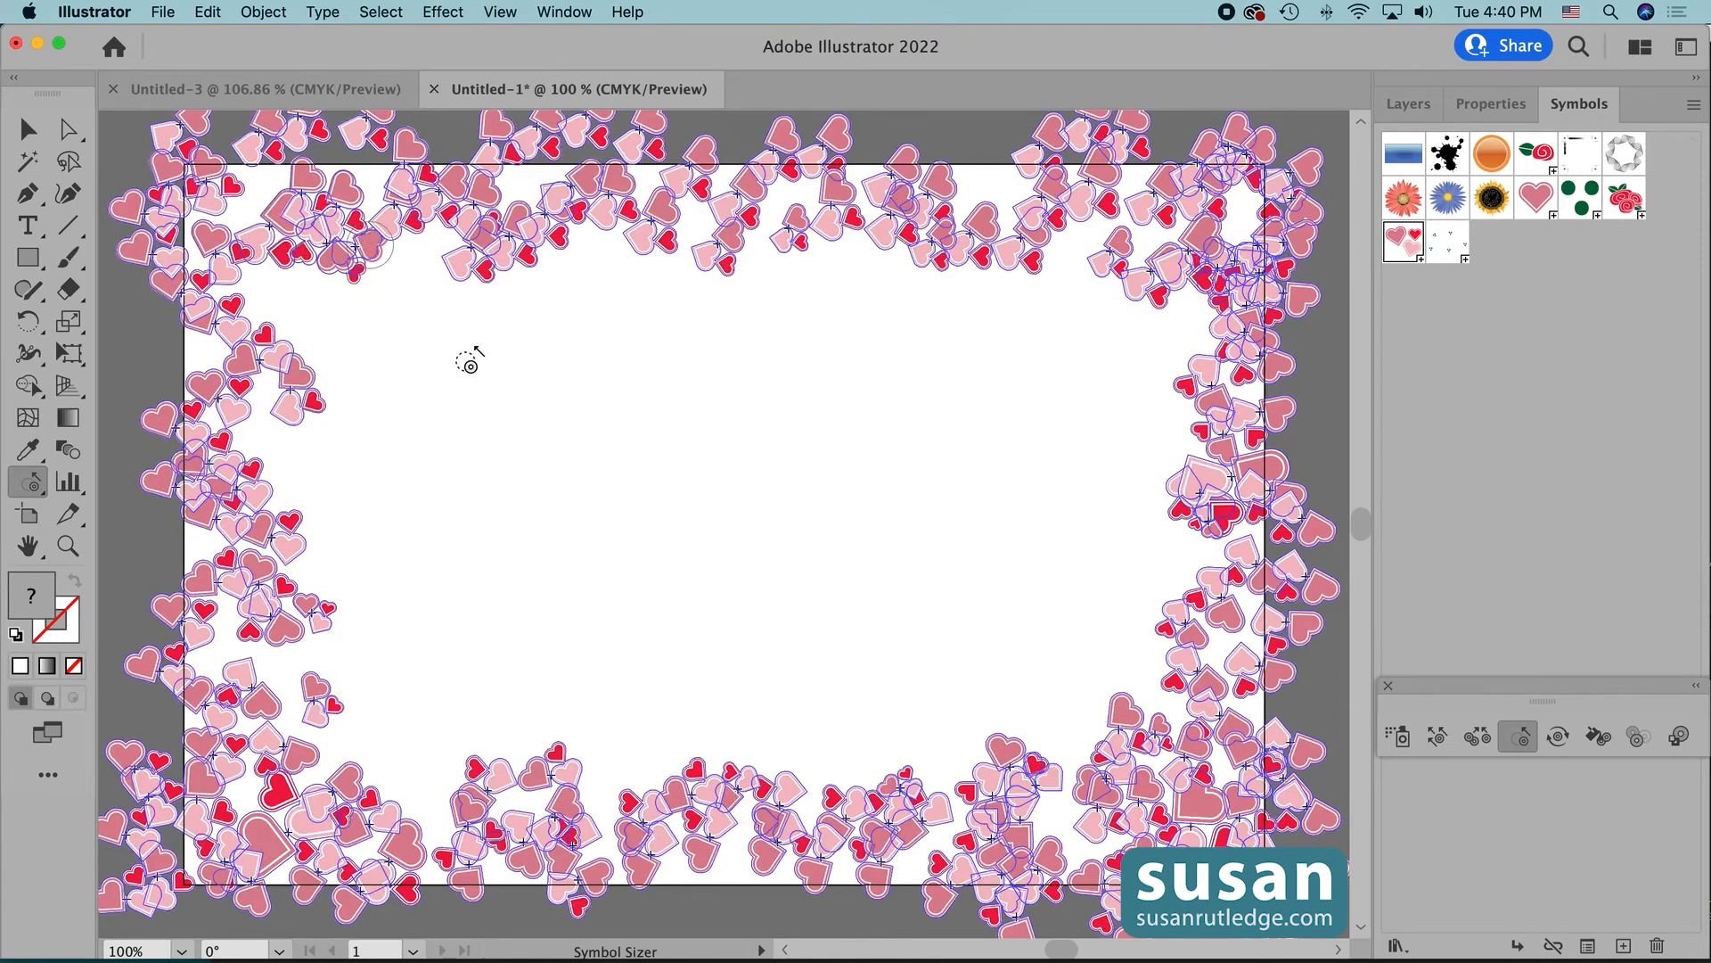
# - Rotate individual heart groups on the right, top and left borders and near the lower-left corner with the Symbol Spinner
pyautogui.click(1558, 737)
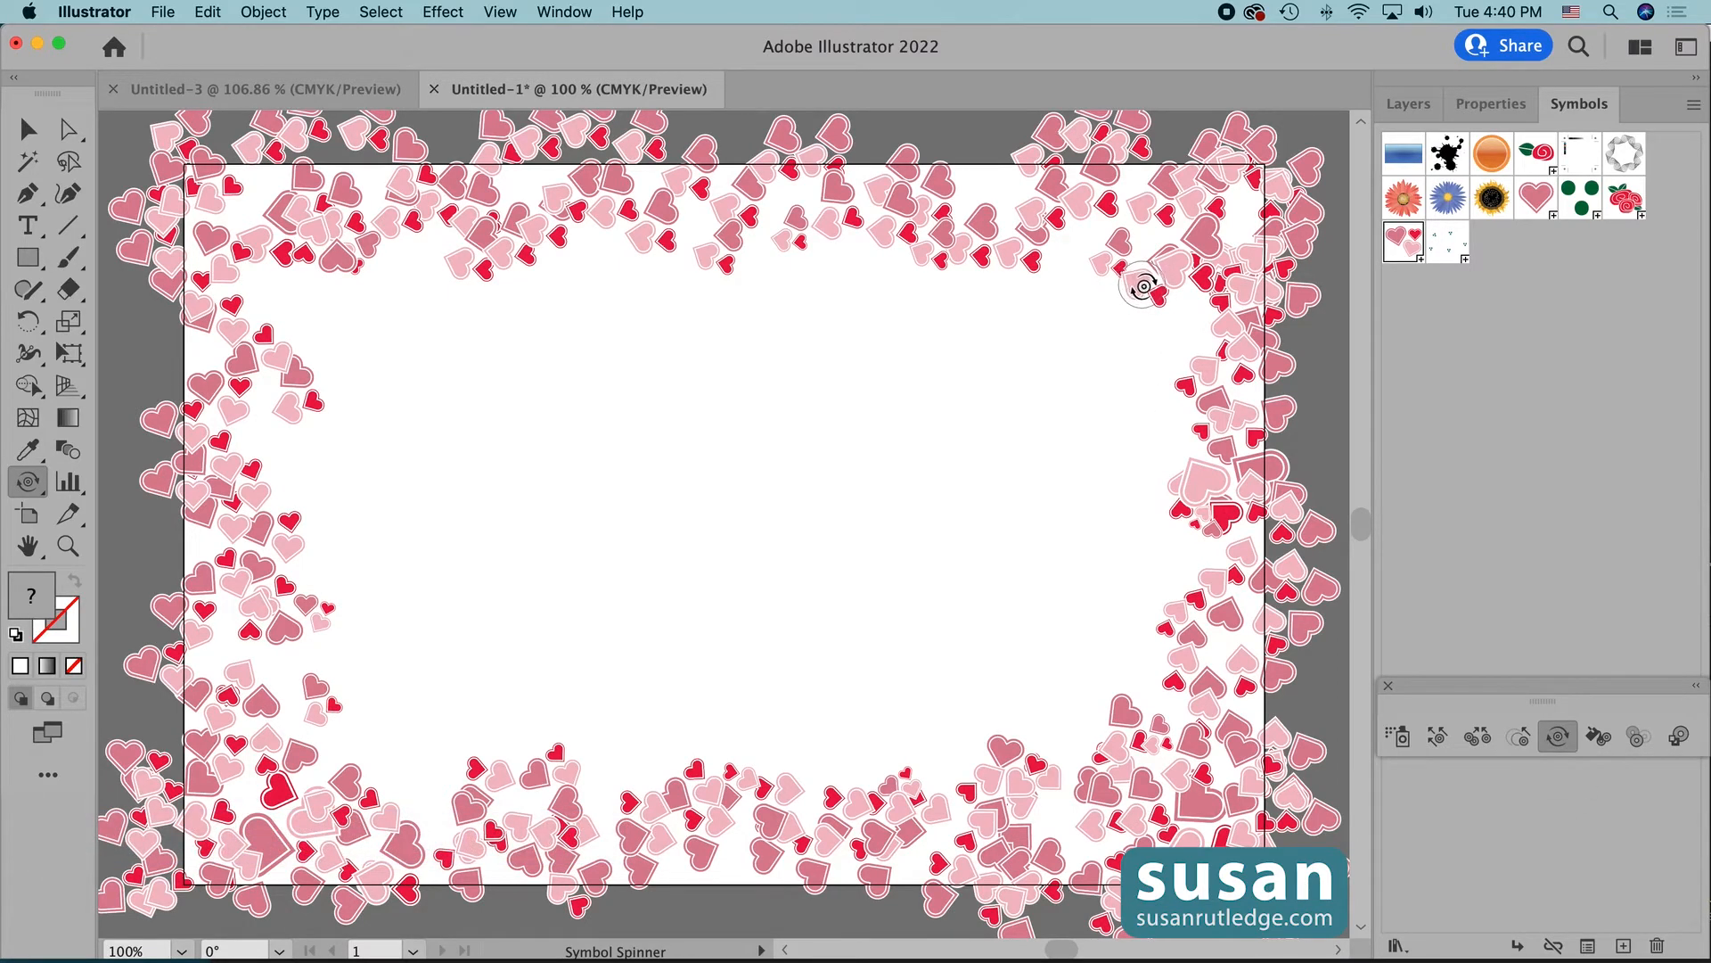
pyautogui.moveTo(1141, 288); pyautogui.dragTo(1148, 272)
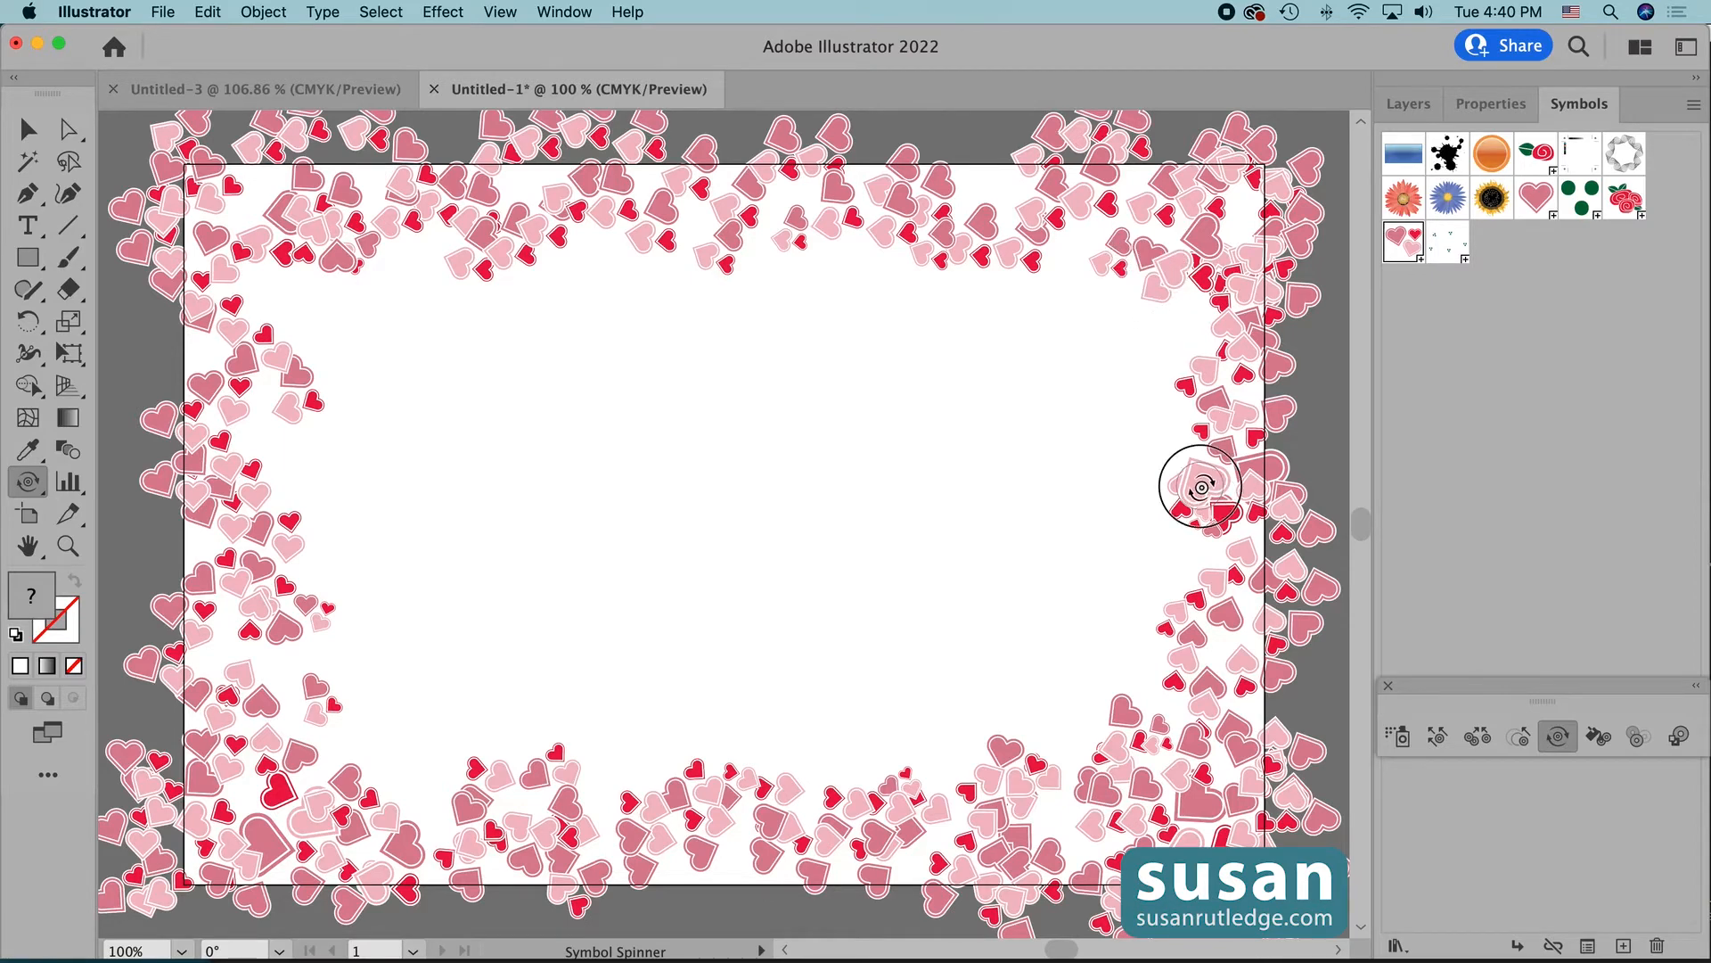
pyautogui.moveTo(1202, 487)
pyautogui.mouseDown()
pyautogui.moveTo(1224, 450)
pyautogui.moveTo(1207, 440)
pyautogui.moveTo(1182, 467)
pyautogui.mouseUp()
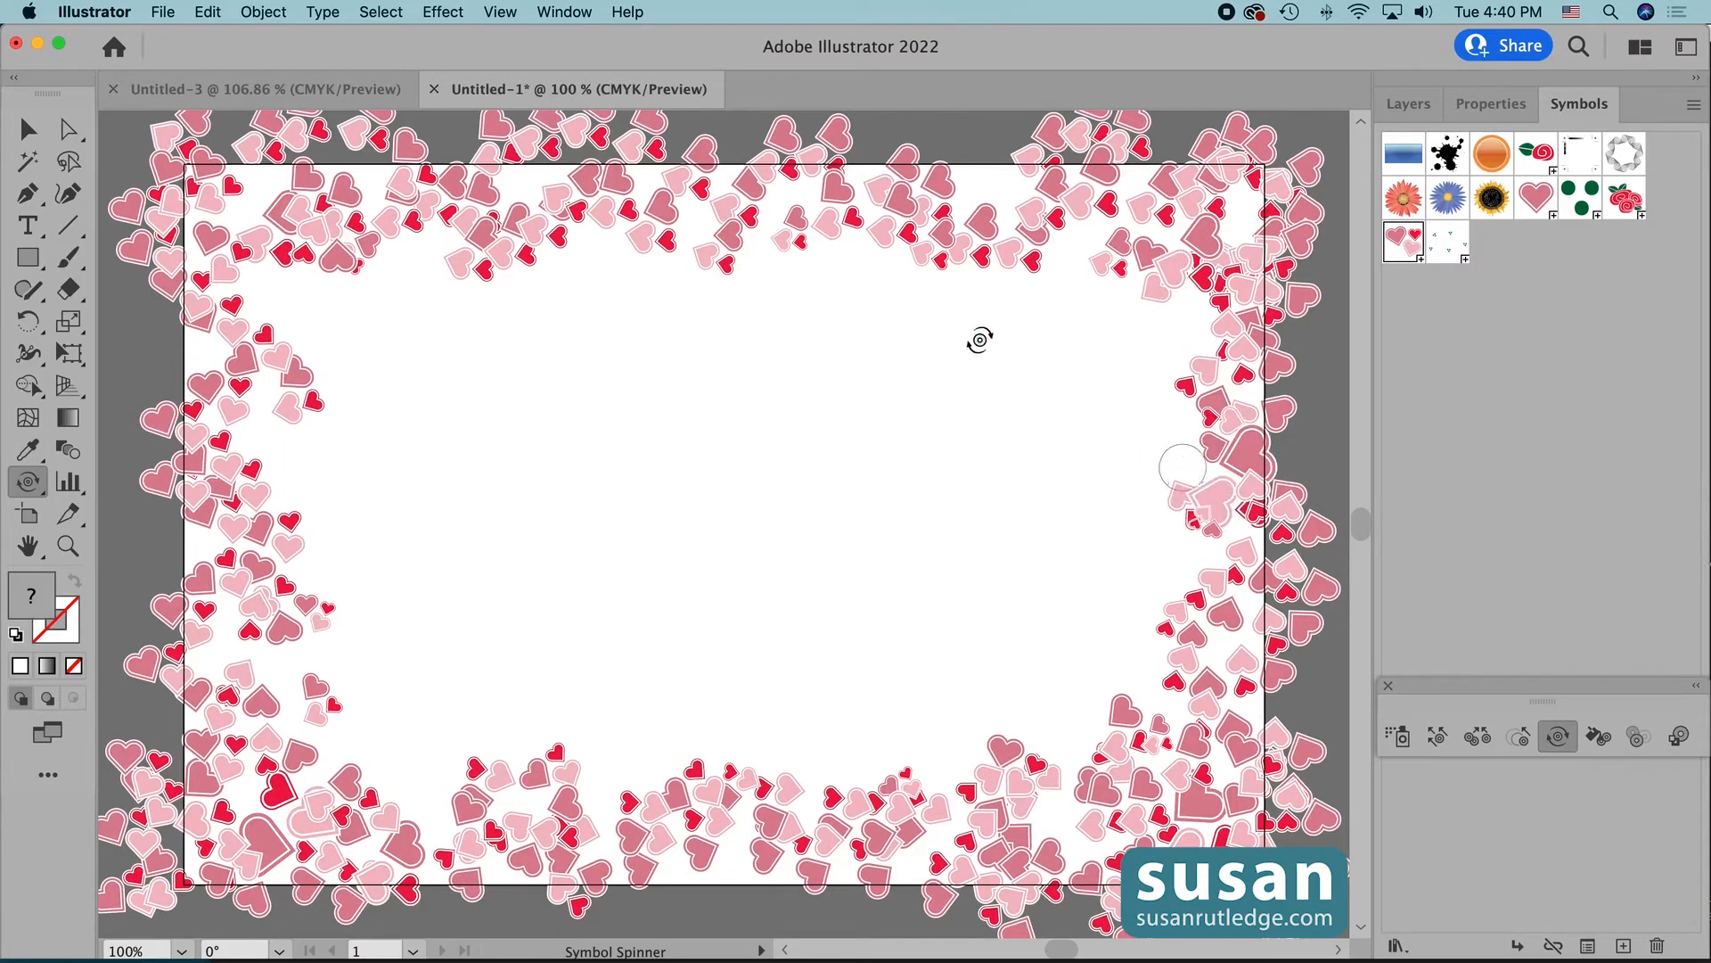
pyautogui.moveTo(830, 228); pyautogui.dragTo(824, 224)
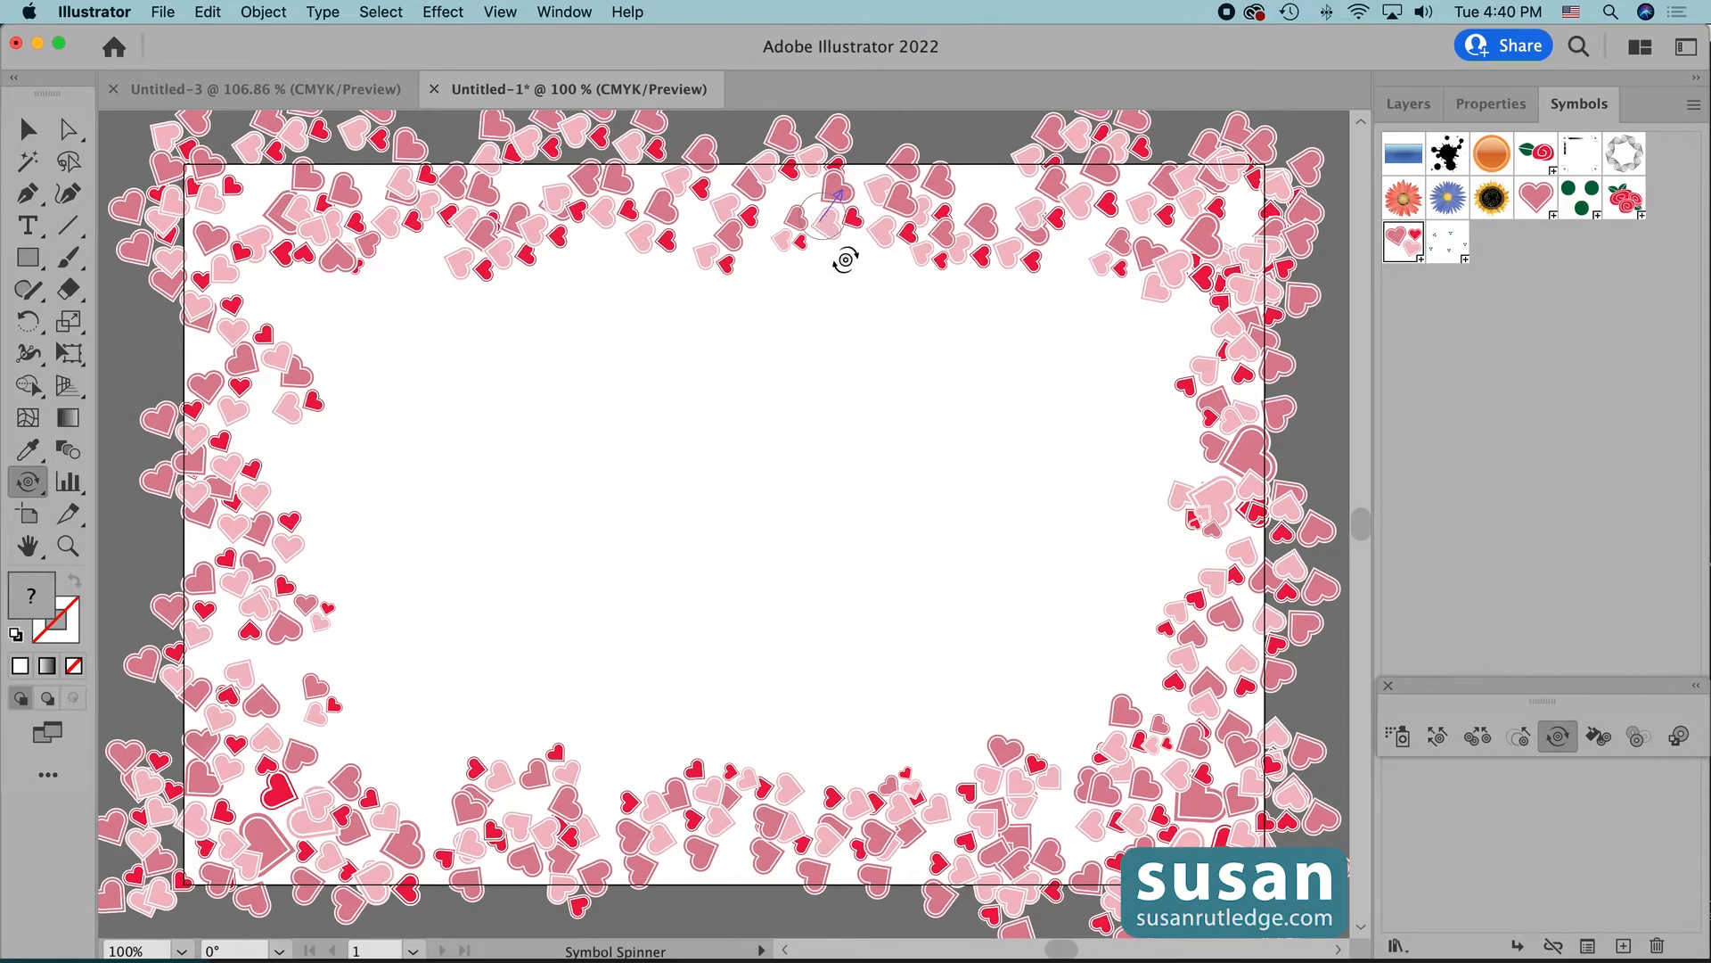
pyautogui.moveTo(326, 231); pyautogui.dragTo(312, 268)
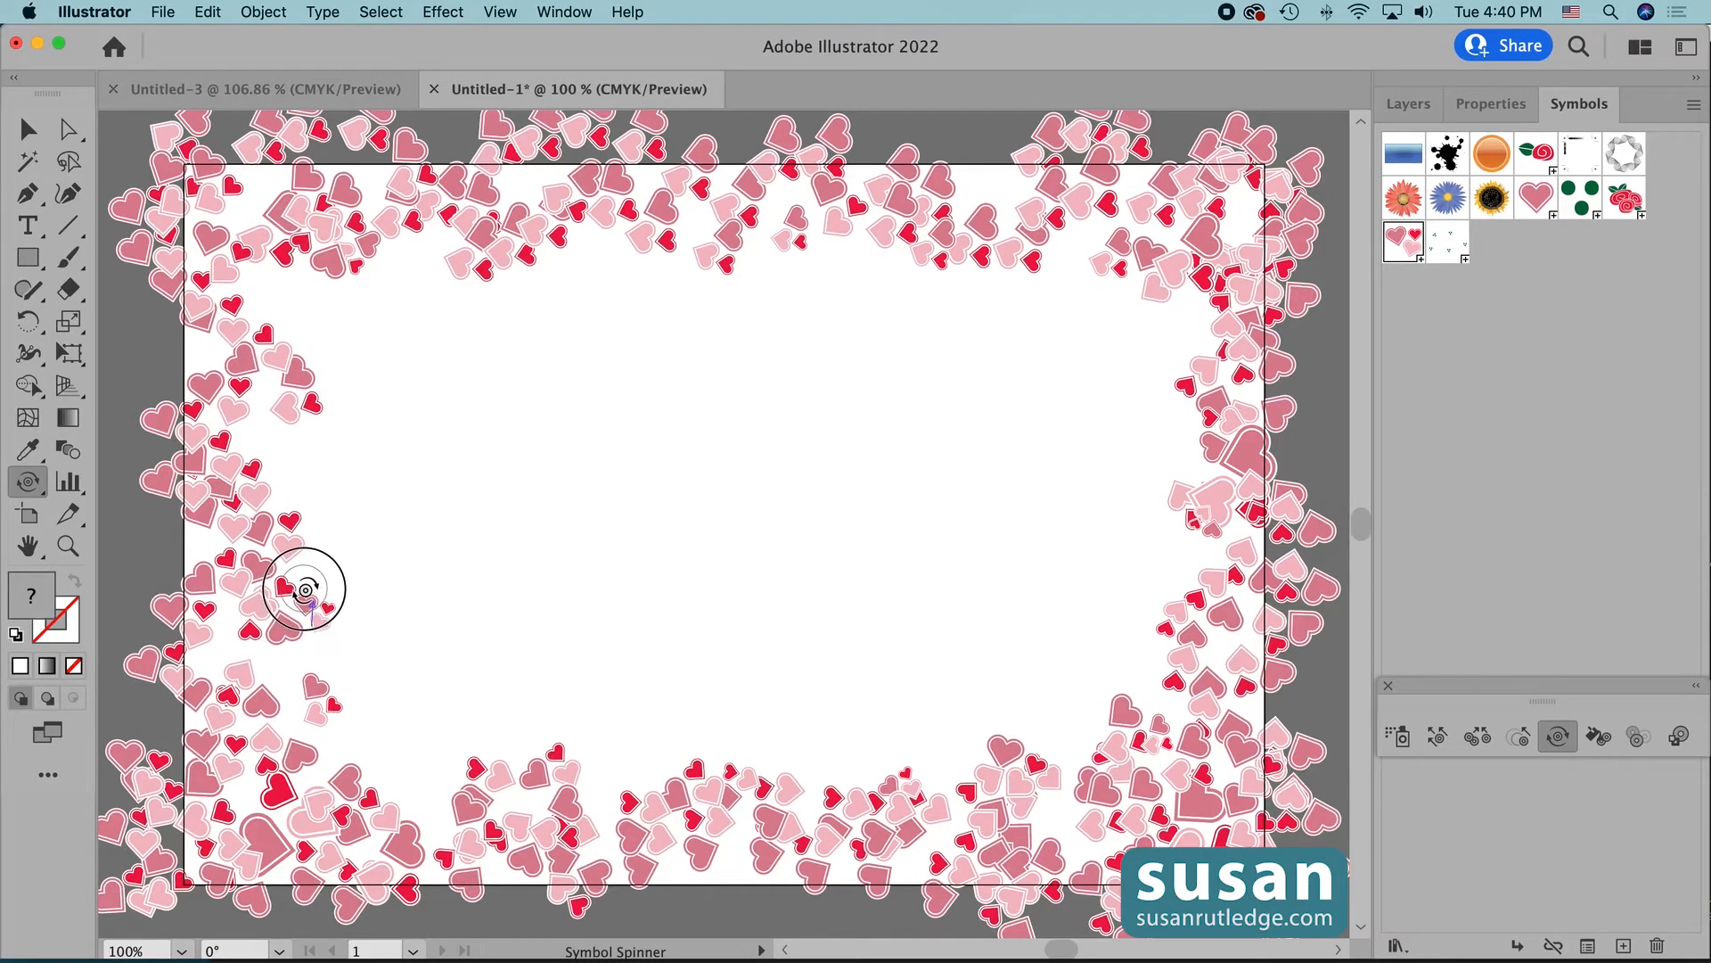
pyautogui.moveTo(267, 695)
pyautogui.mouseDown()
pyautogui.moveTo(238, 681)
pyautogui.moveTo(267, 719)
pyautogui.moveTo(304, 714)
pyautogui.moveTo(321, 811)
pyautogui.moveTo(267, 829)
pyautogui.moveTo(312, 843)
pyautogui.moveTo(374, 811)
pyautogui.moveTo(336, 757)
pyautogui.moveTo(307, 753)
pyautogui.mouseUp()
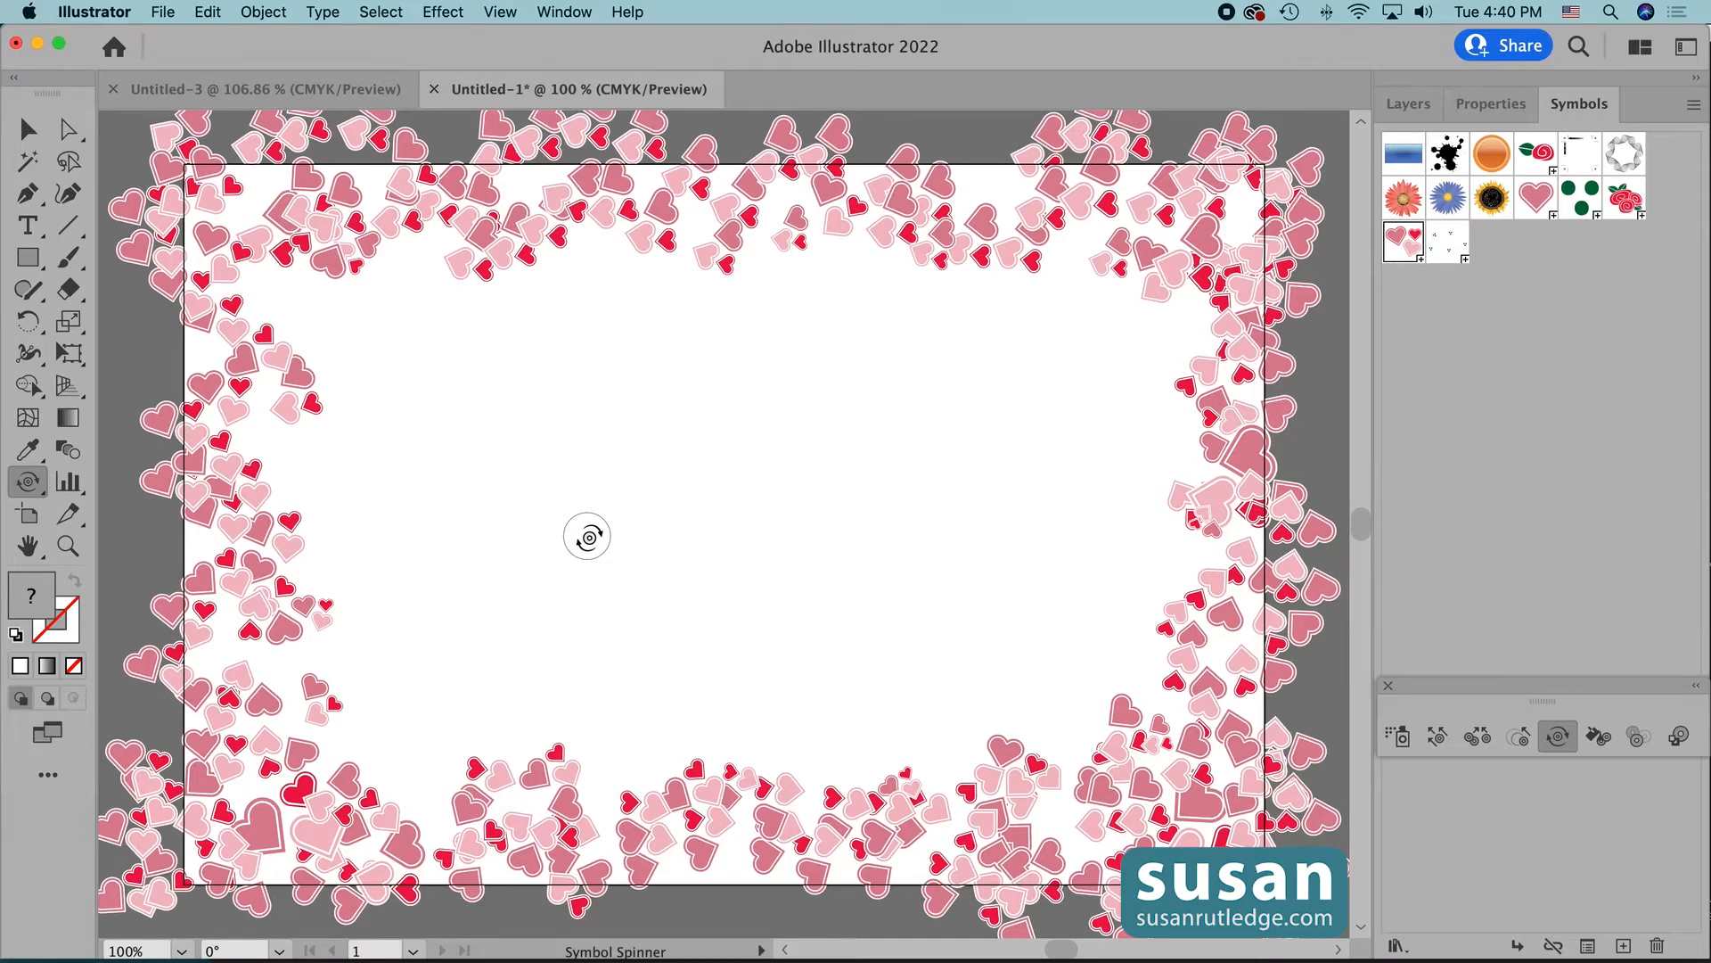
# - Enlarge the Symbol Spinner brush and rotate clusters of heart groups along all four sides of the border
pyautogui.press(']')
pyautogui.press(']')
pyautogui.press(']')
pyautogui.press(']')
pyautogui.press(']')
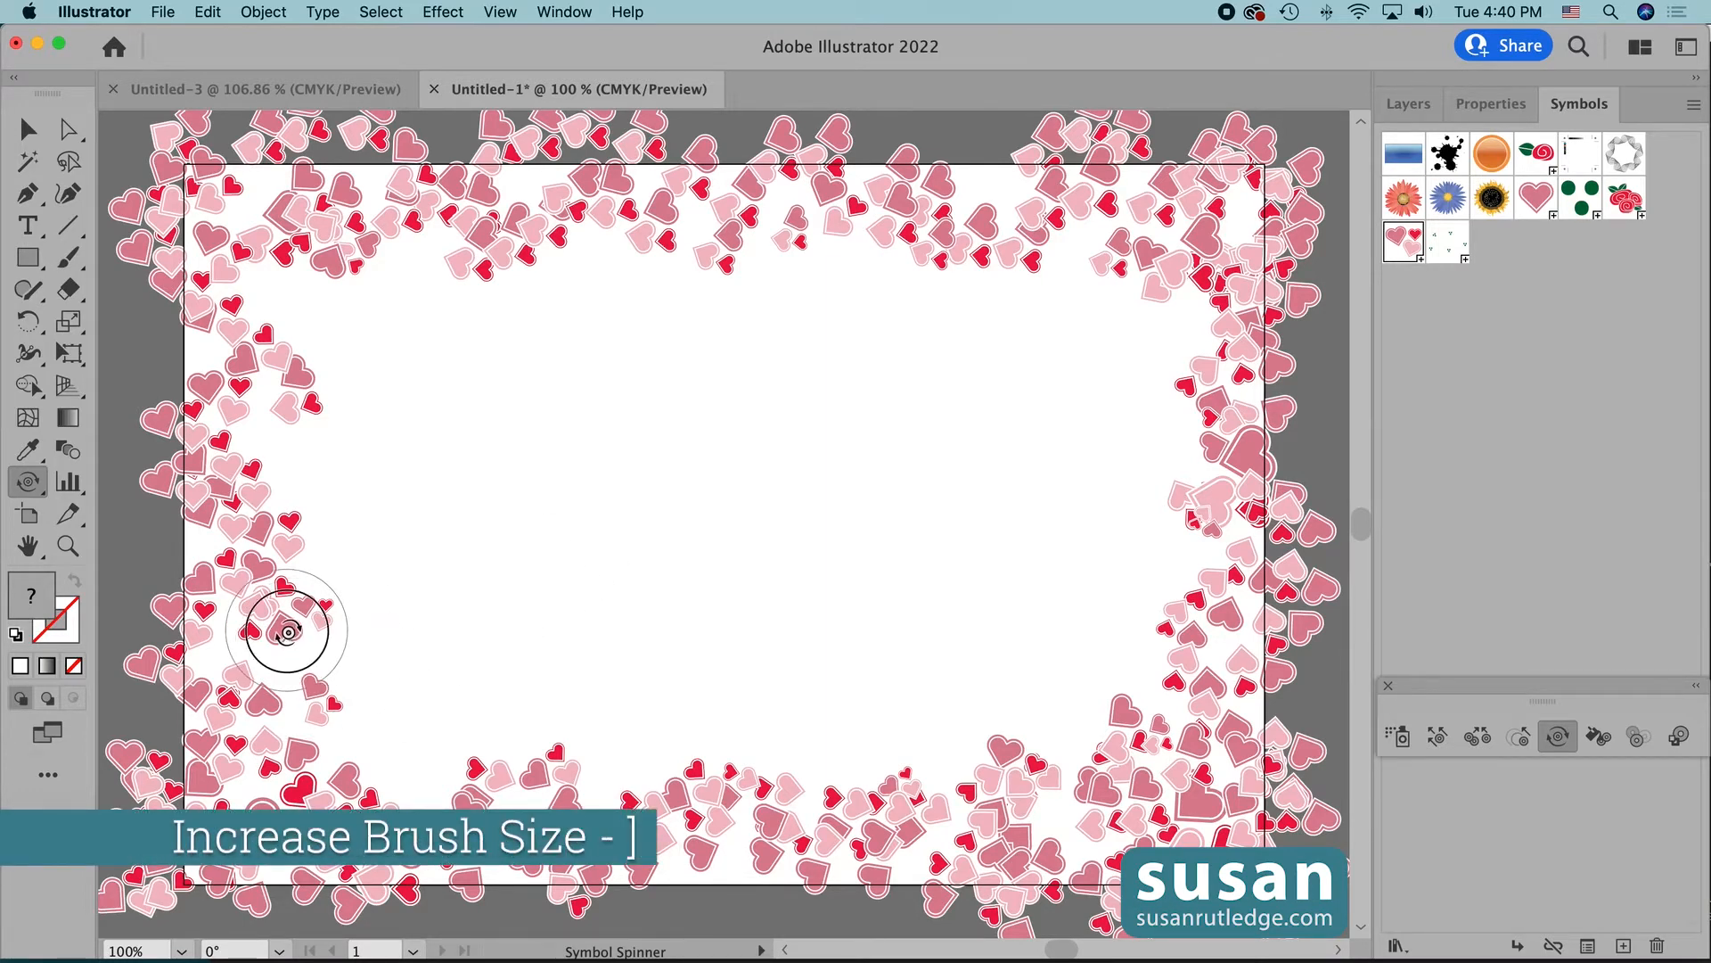
pyautogui.moveTo(288, 632); pyautogui.dragTo(275, 588)
pyautogui.moveTo(483, 247); pyautogui.dragTo(496, 229)
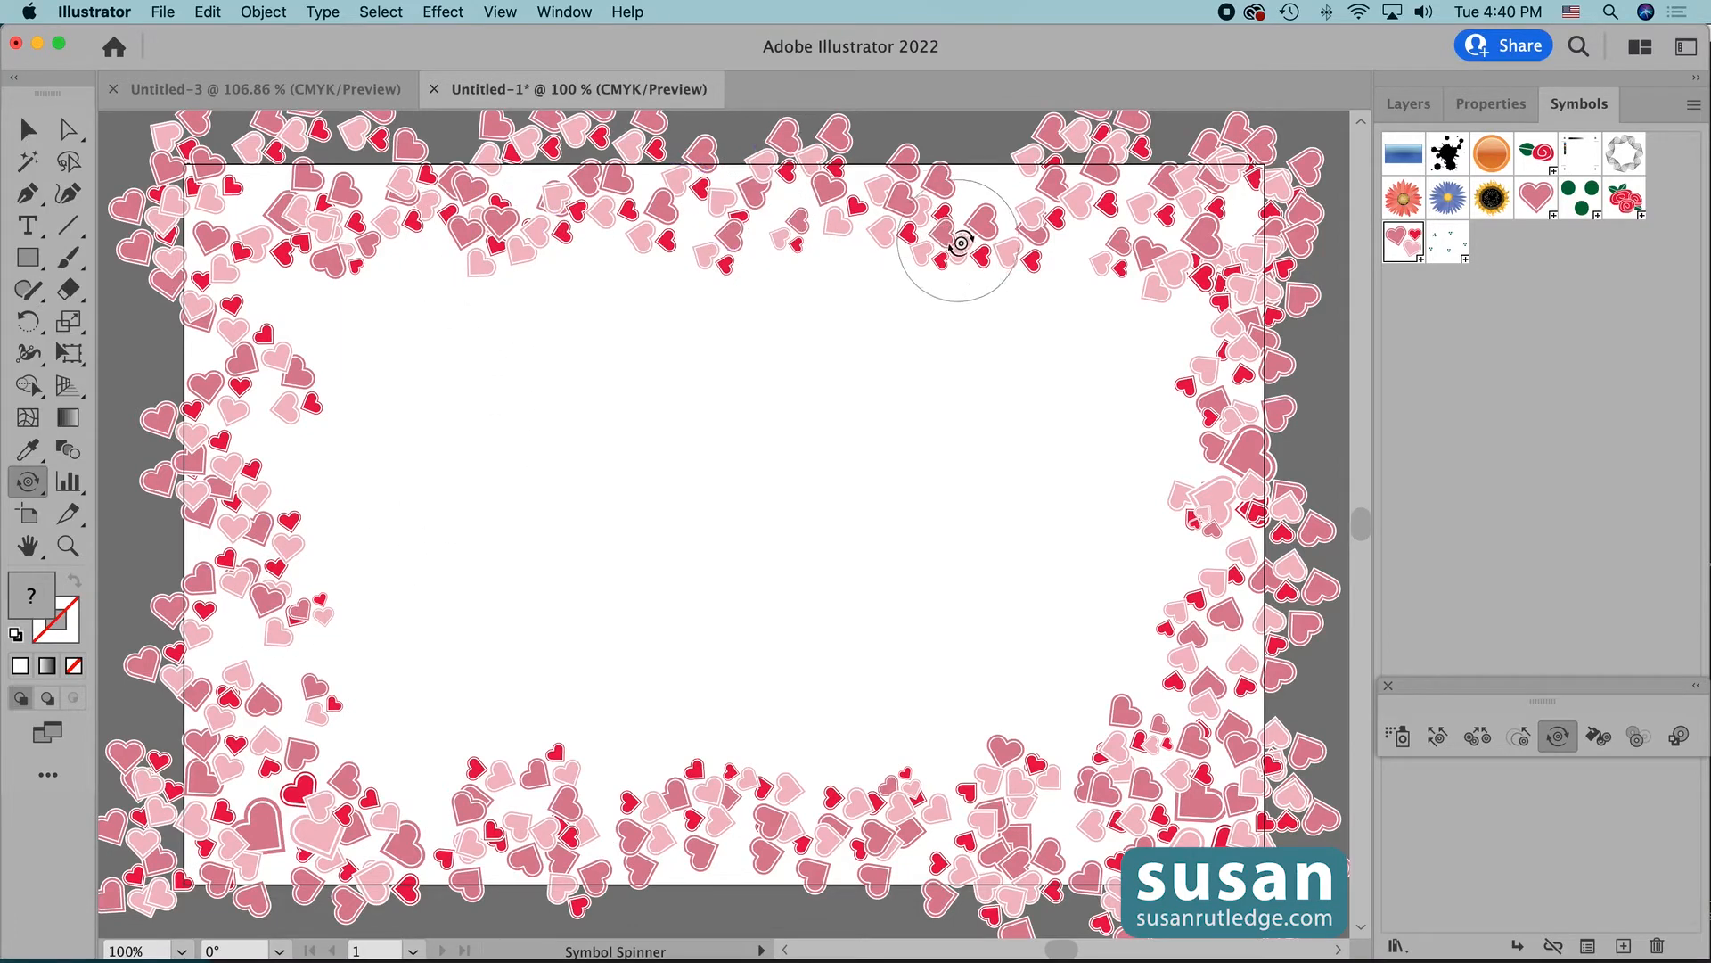
pyautogui.moveTo(969, 235); pyautogui.dragTo(1004, 250)
pyautogui.moveTo(1169, 238); pyautogui.dragTo(1211, 275)
pyautogui.moveTo(1252, 523); pyautogui.dragTo(1226, 536)
pyautogui.moveTo(1218, 723); pyautogui.dragTo(1203, 737)
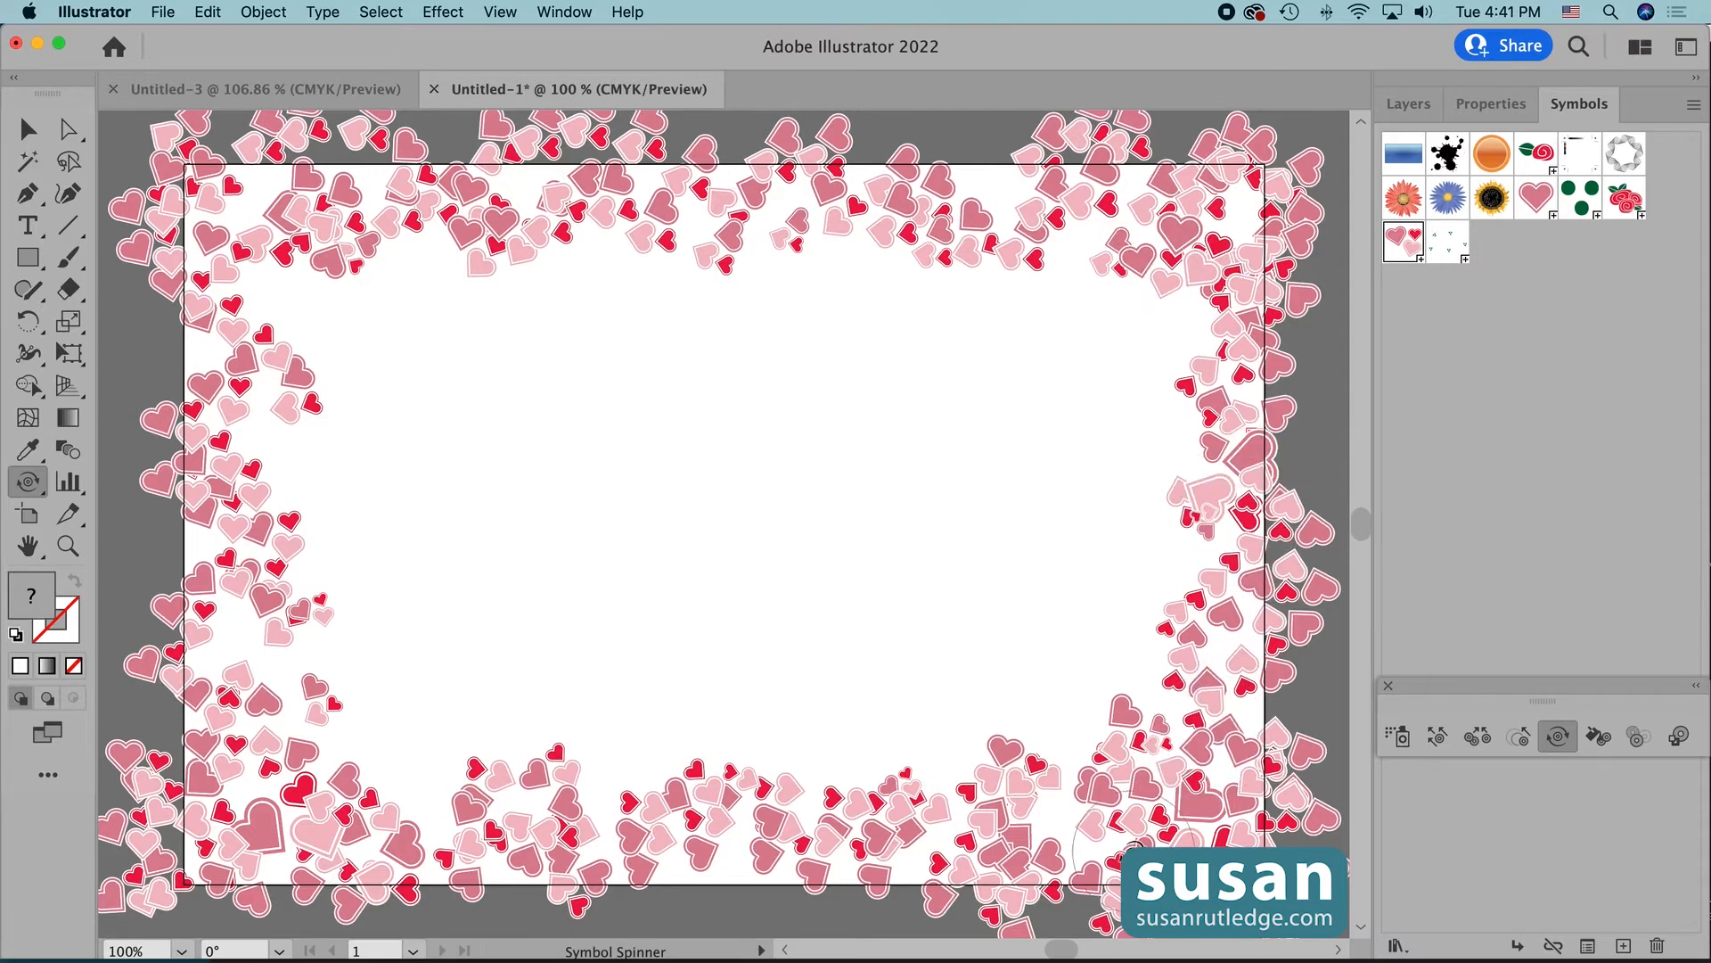
pyautogui.moveTo(917, 816); pyautogui.dragTo(993, 833)
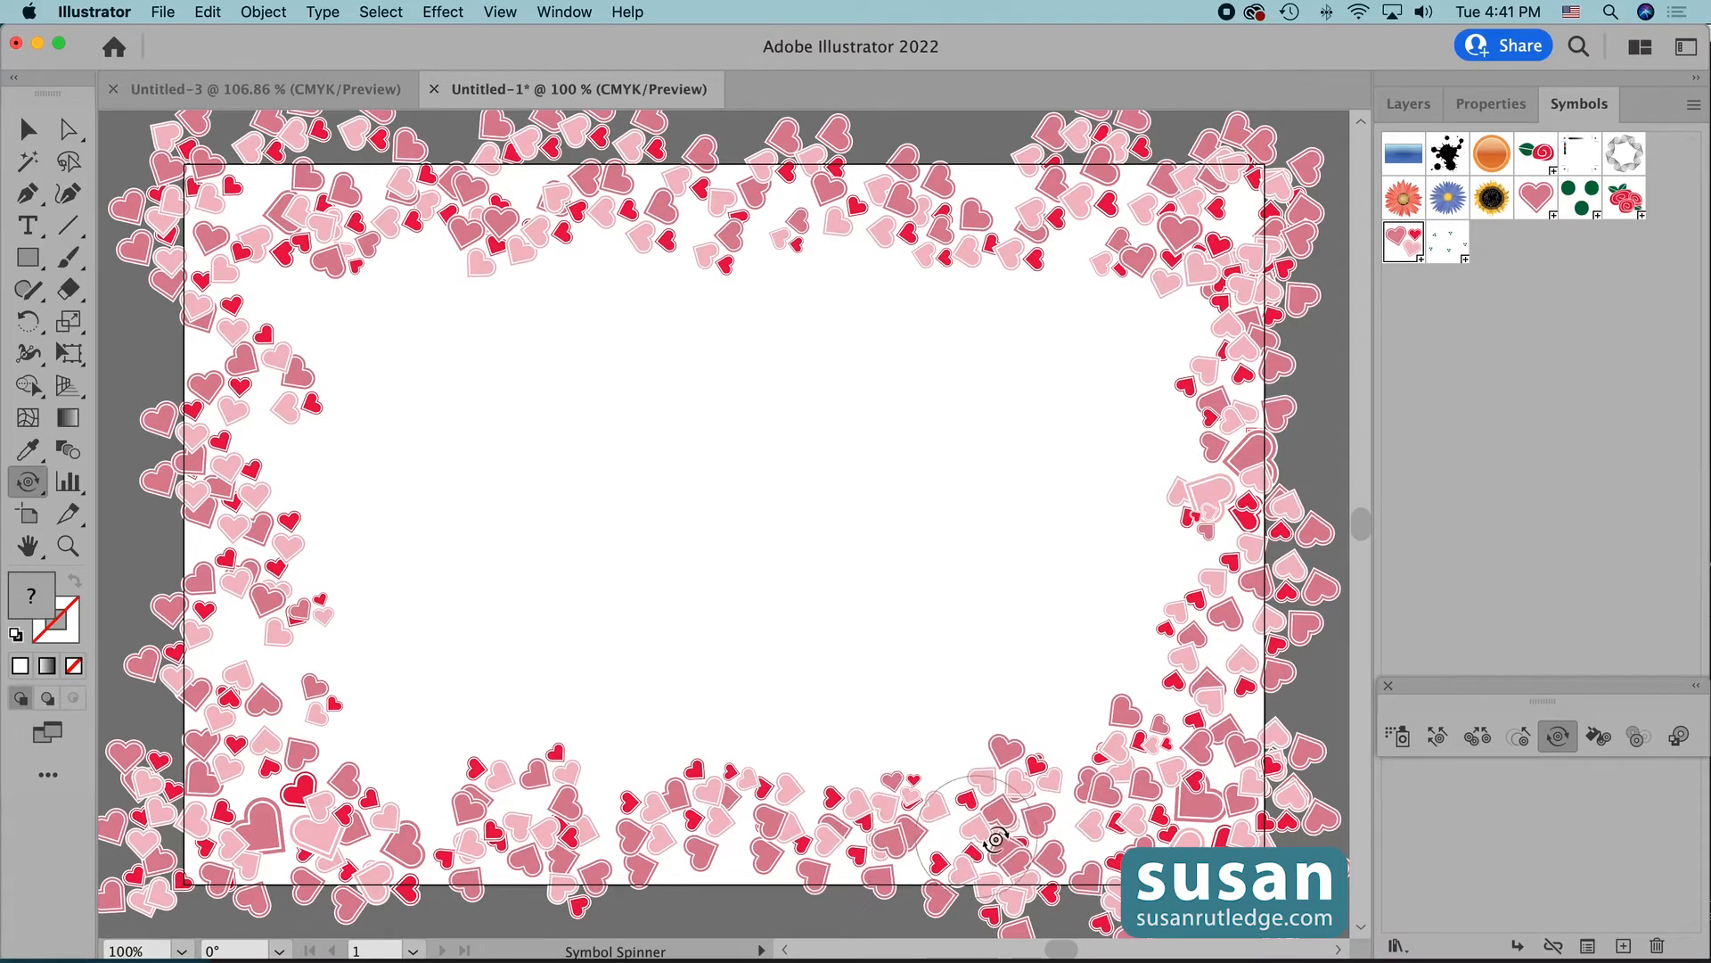
# - Switch to the Symbol Stainer and set the fill color to the bright pink swatch
pyautogui.click(1602, 755)
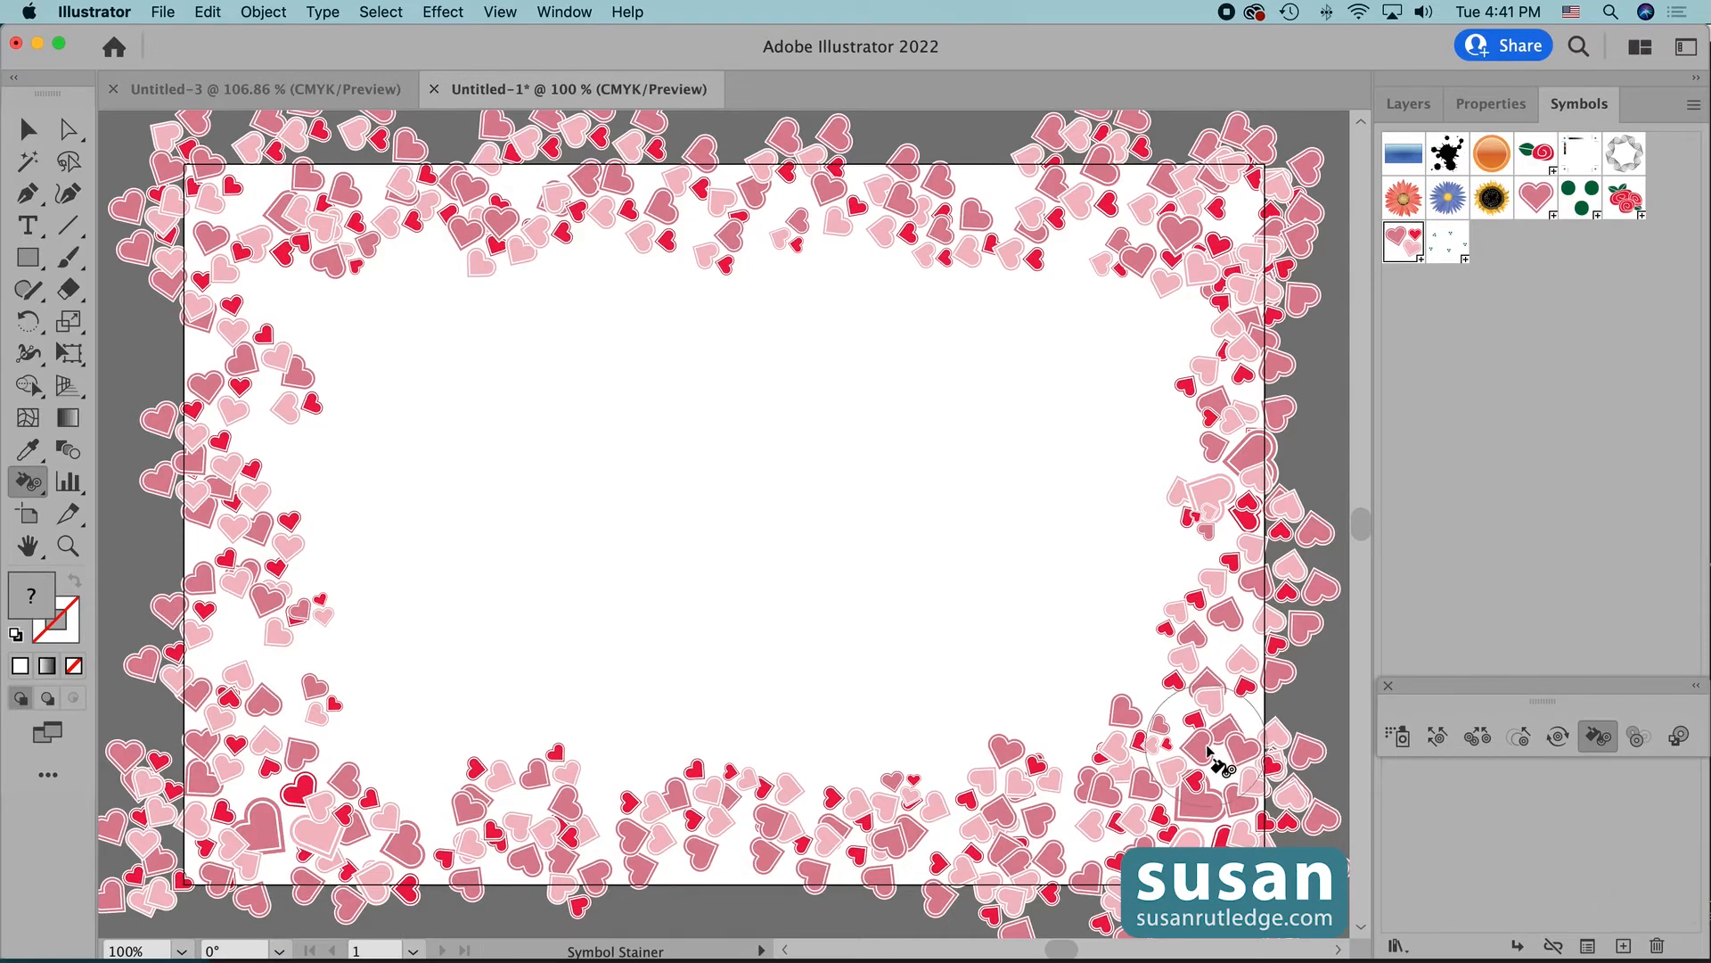
pyautogui.click(1491, 103)
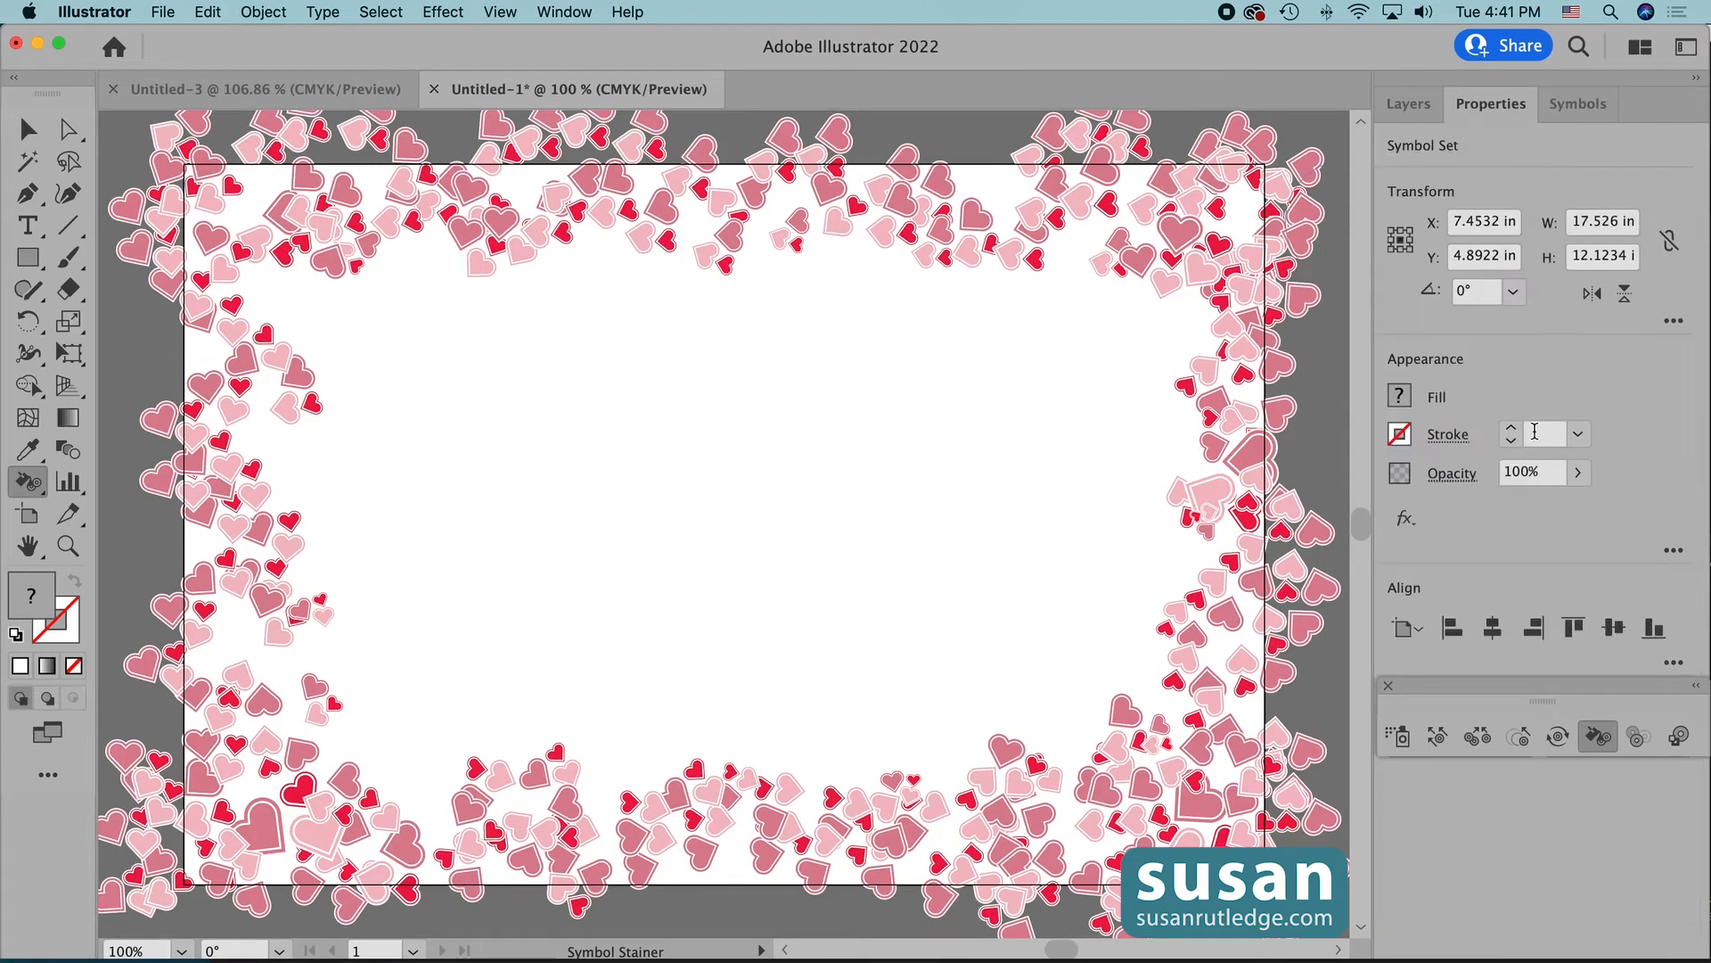
pyautogui.click(1399, 396)
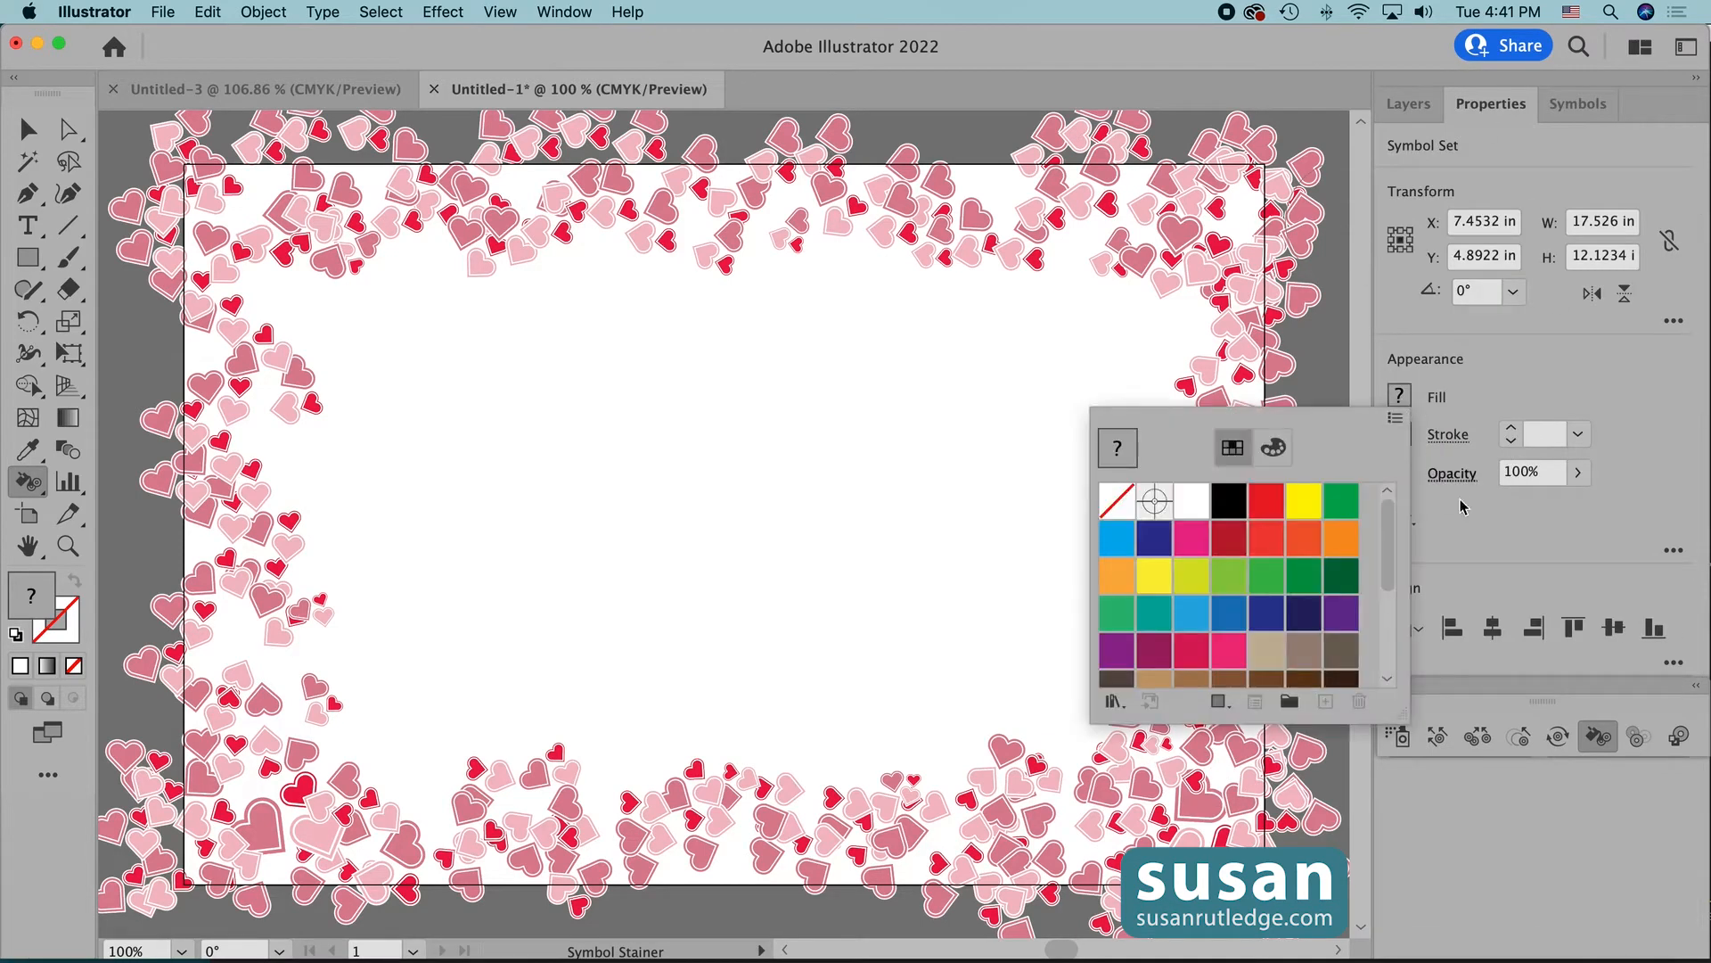
pyautogui.click(1230, 653)
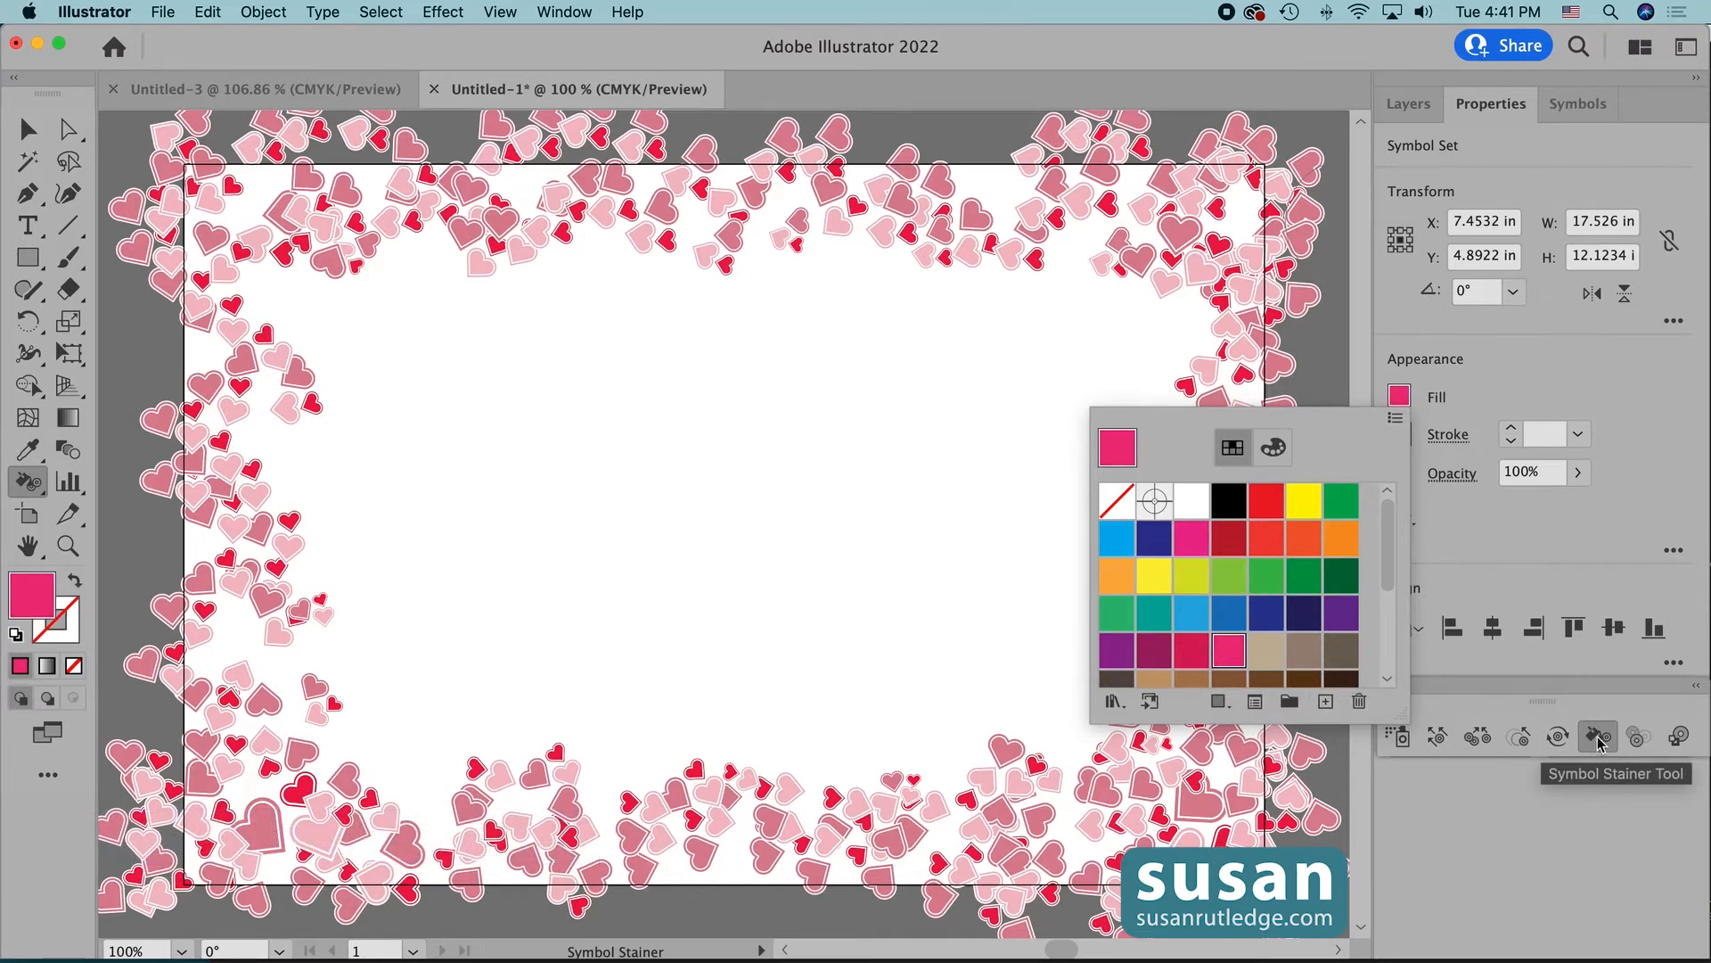
# - Stain clusters of heart groups bright pink at the border's corners and along its left, bottom and right sides with the Symbol Stainer
pyautogui.click(1141, 269)
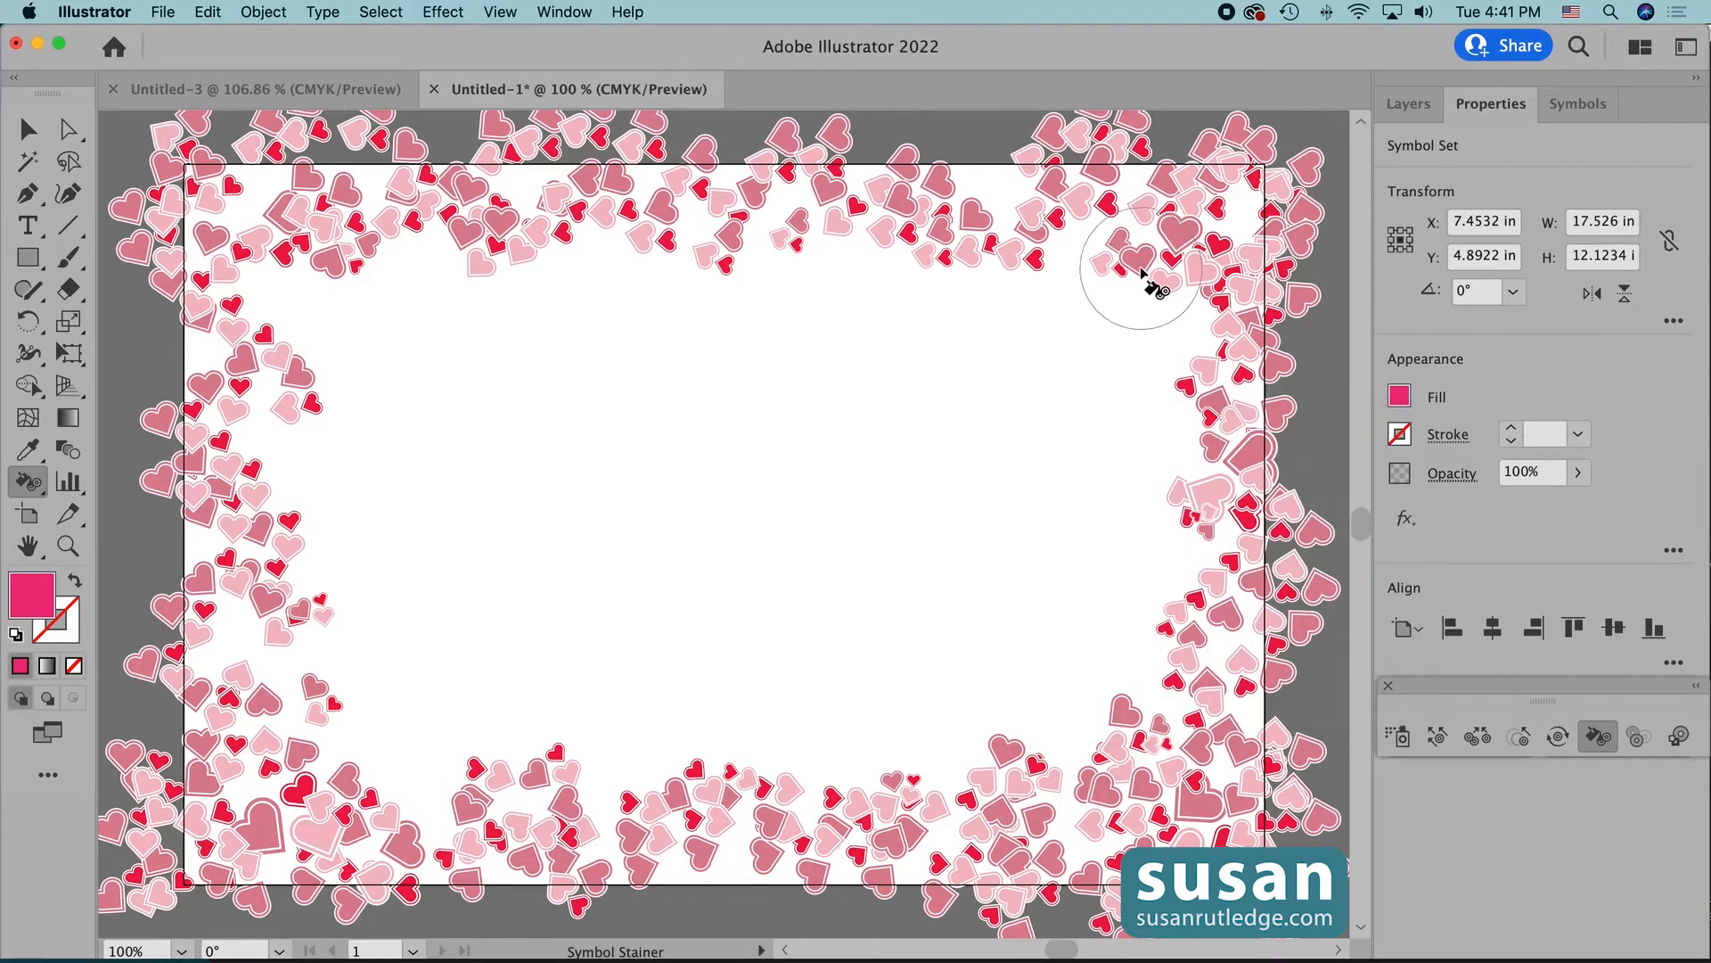
pyautogui.moveTo(1141, 270); pyautogui.dragTo(1136, 261)
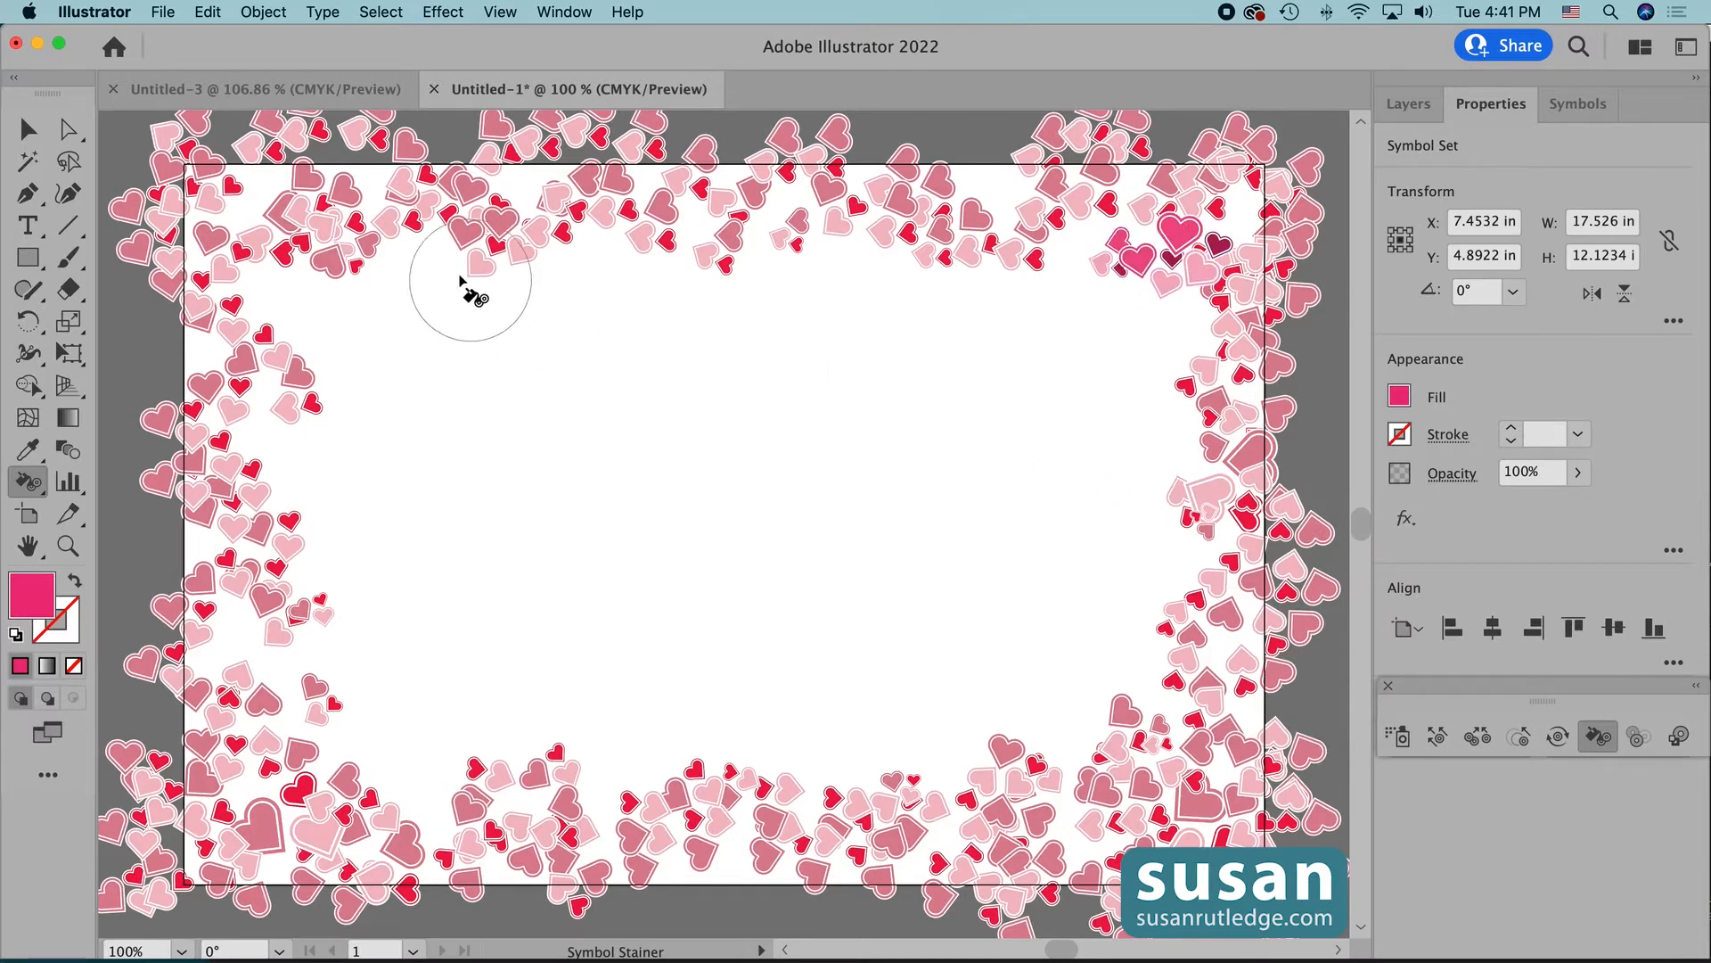
pyautogui.click(336, 267)
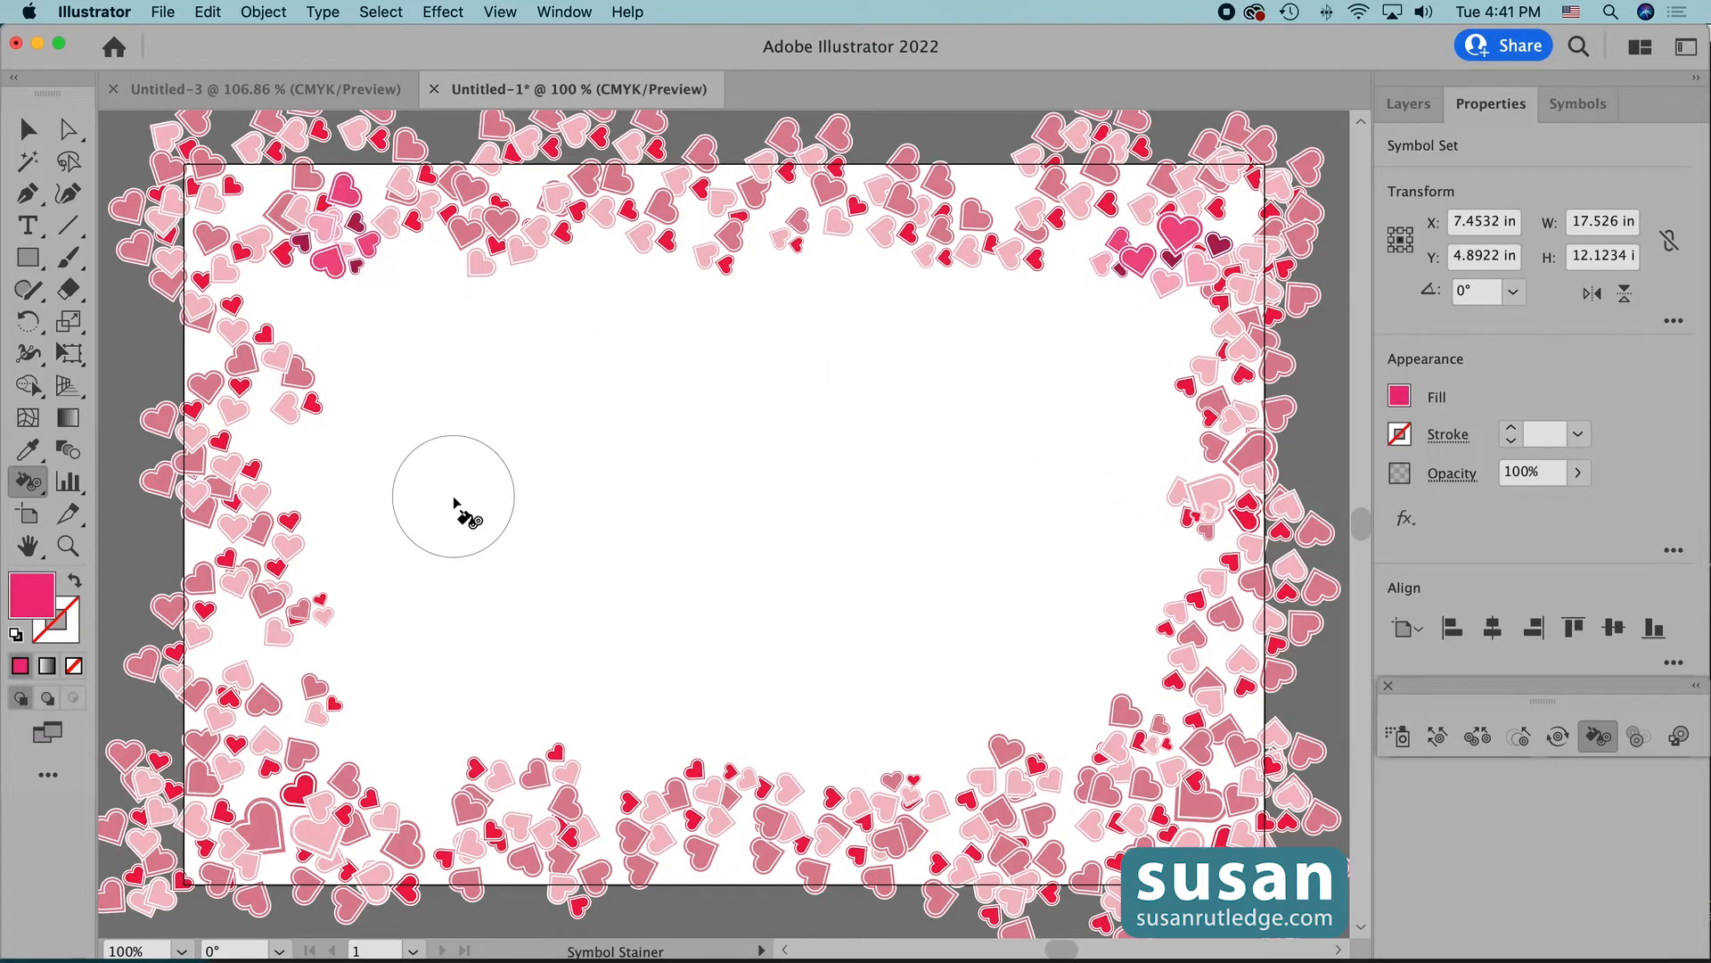
pyautogui.moveTo(260, 554); pyautogui.dragTo(259, 565)
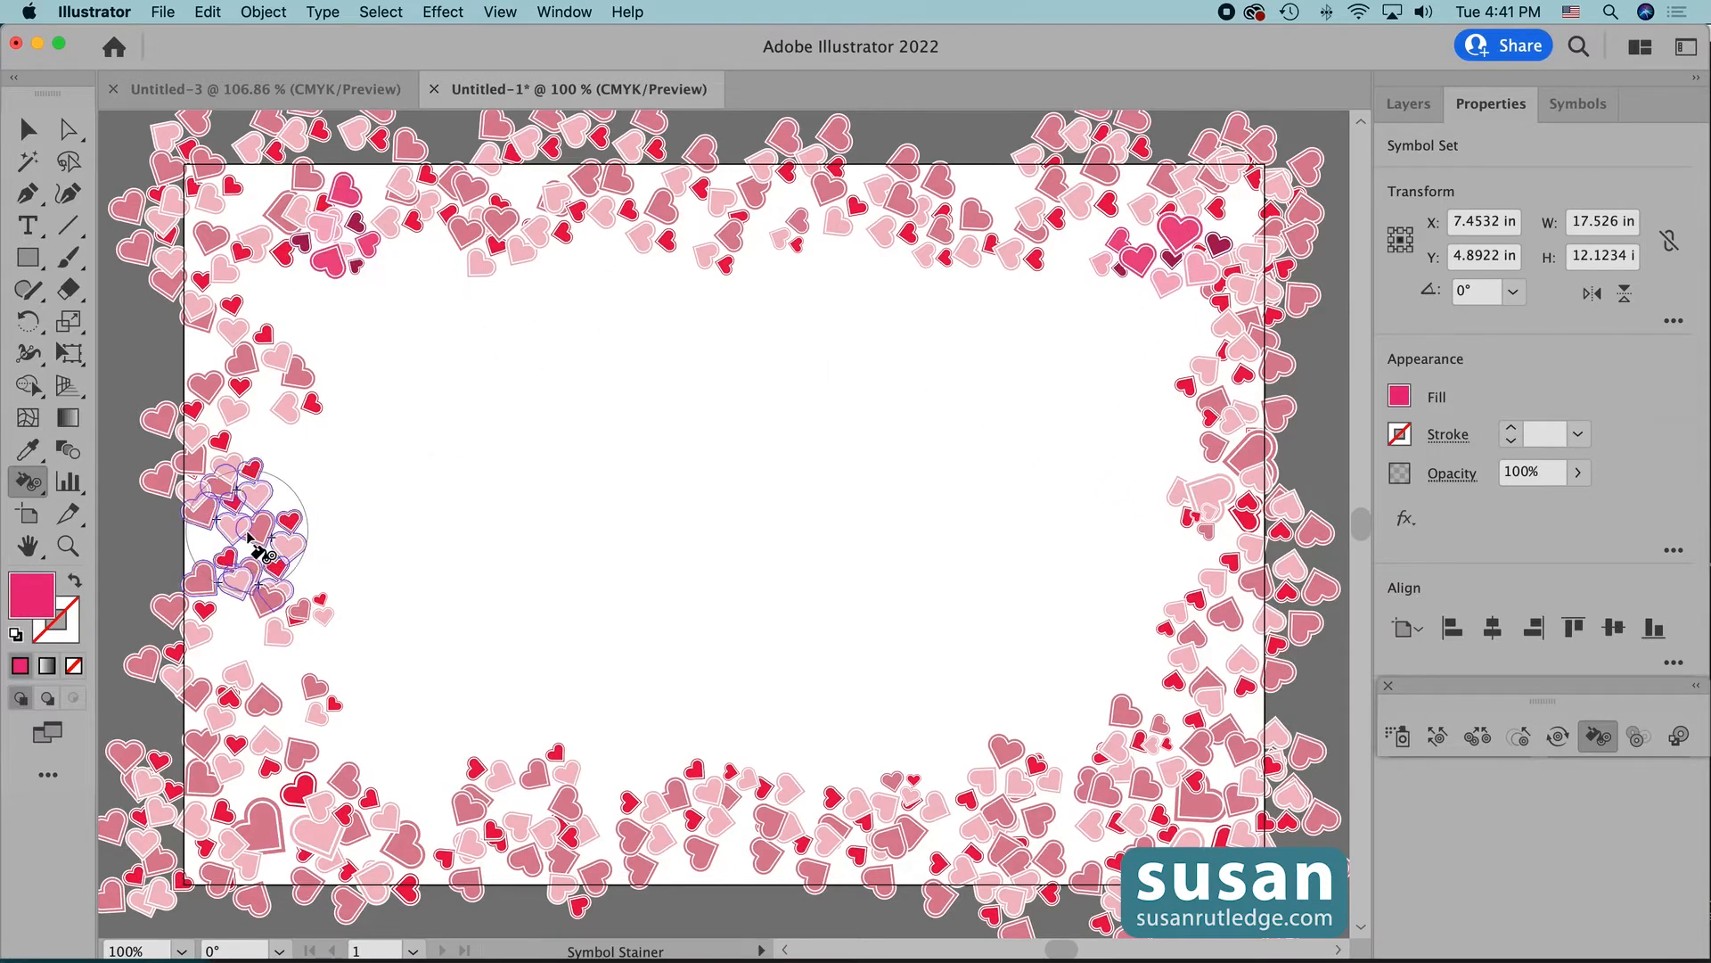
pyautogui.click(327, 832)
pyautogui.moveTo(635, 836); pyautogui.dragTo(598, 827)
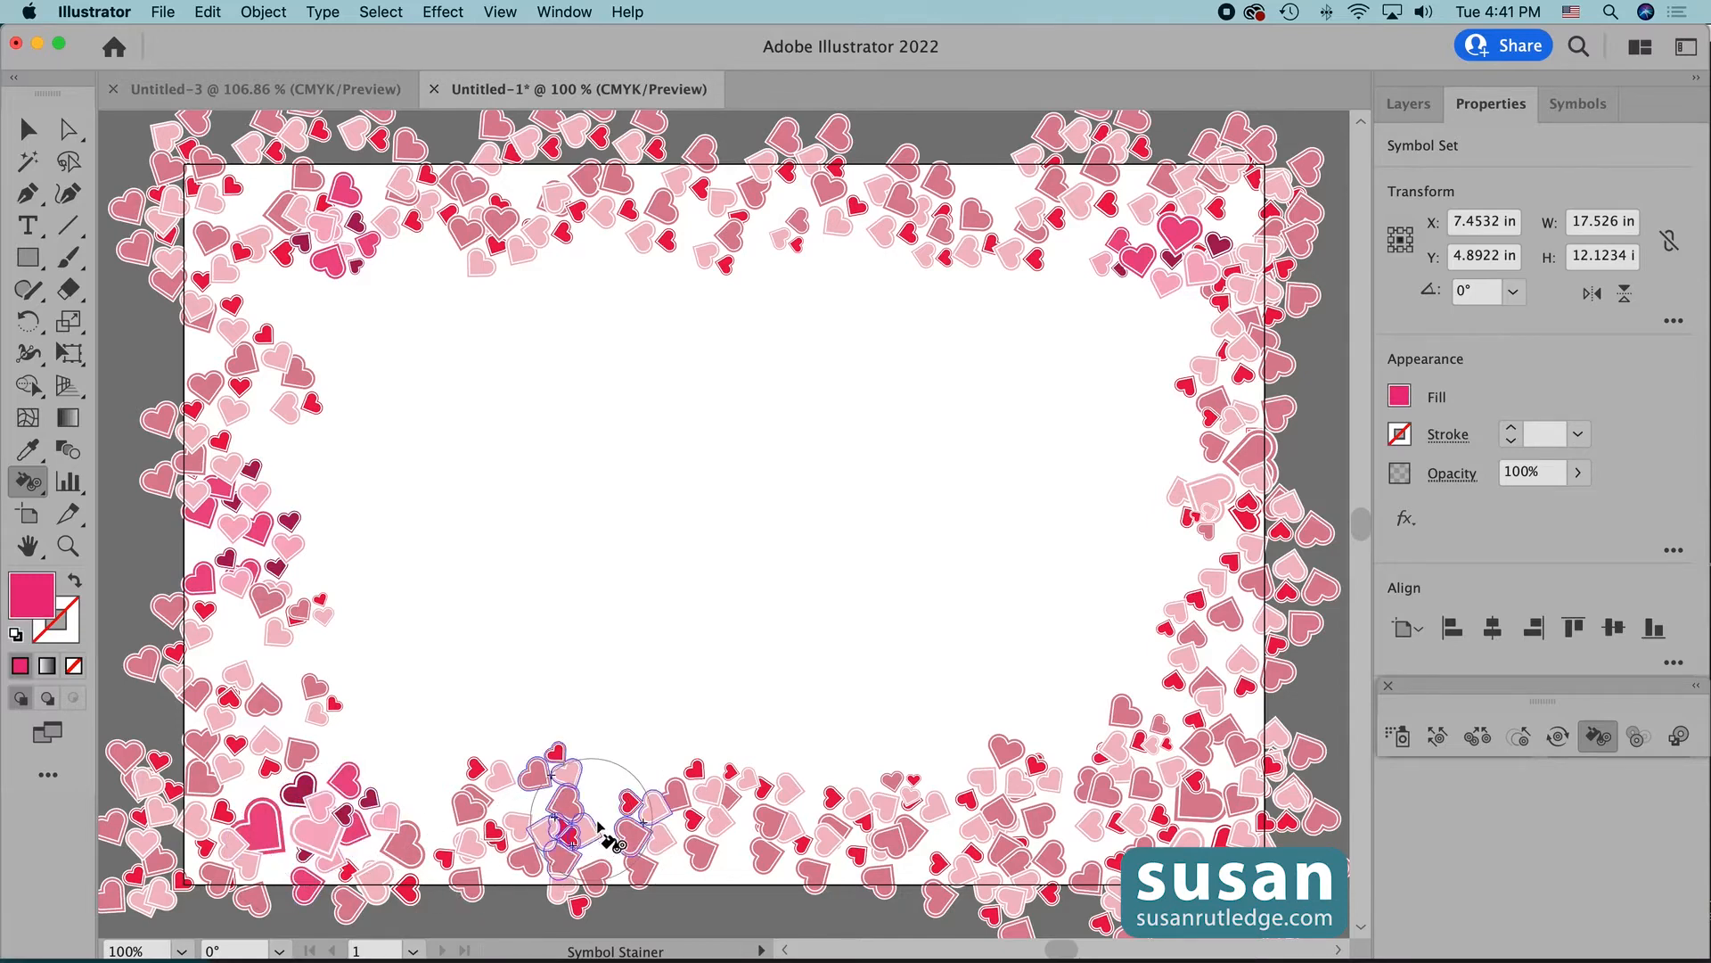
pyautogui.click(896, 815)
pyautogui.click(1115, 788)
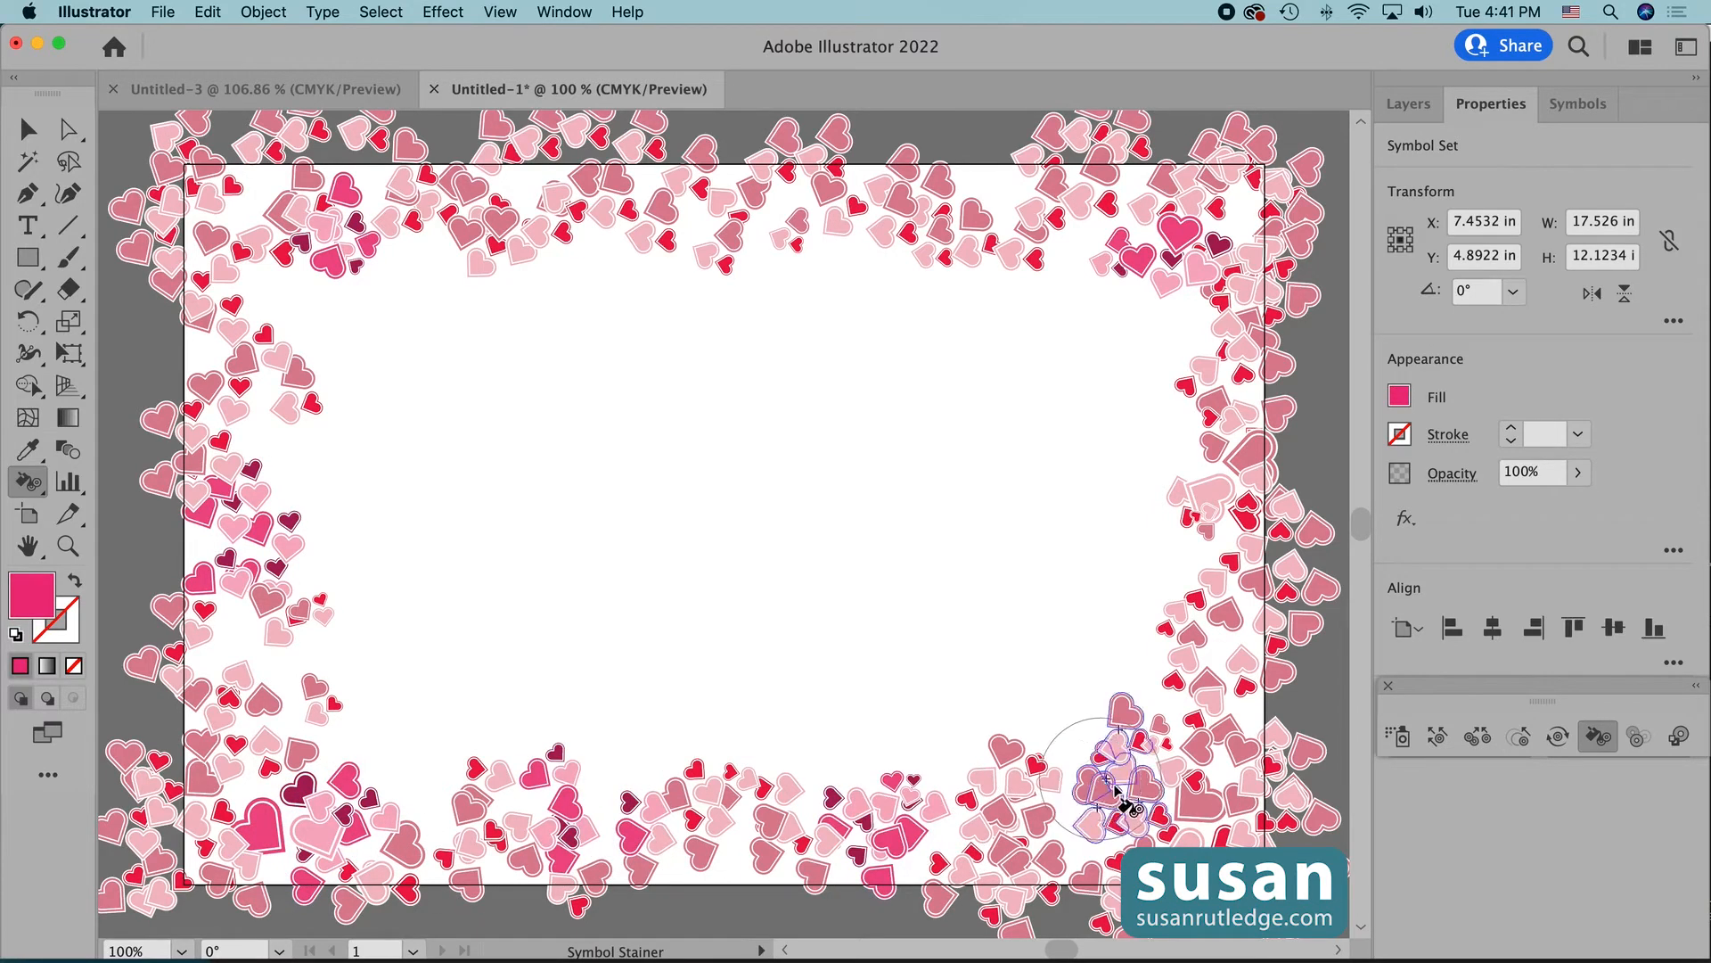
pyautogui.click(1125, 800)
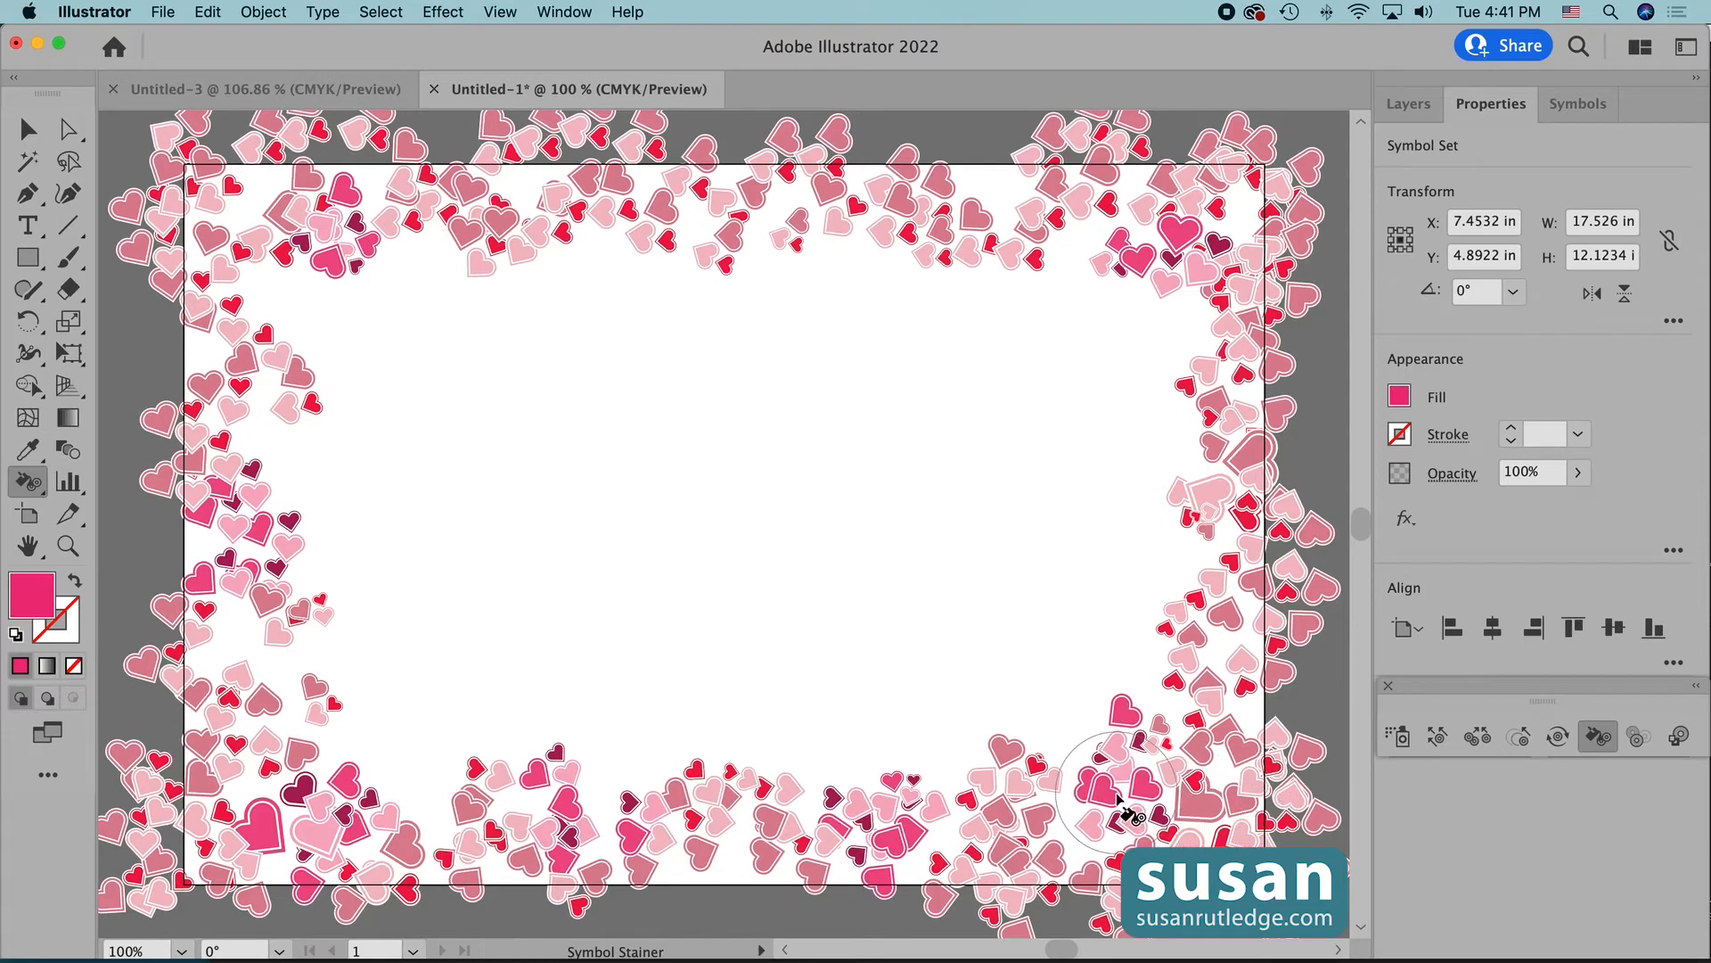
pyautogui.click(1230, 596)
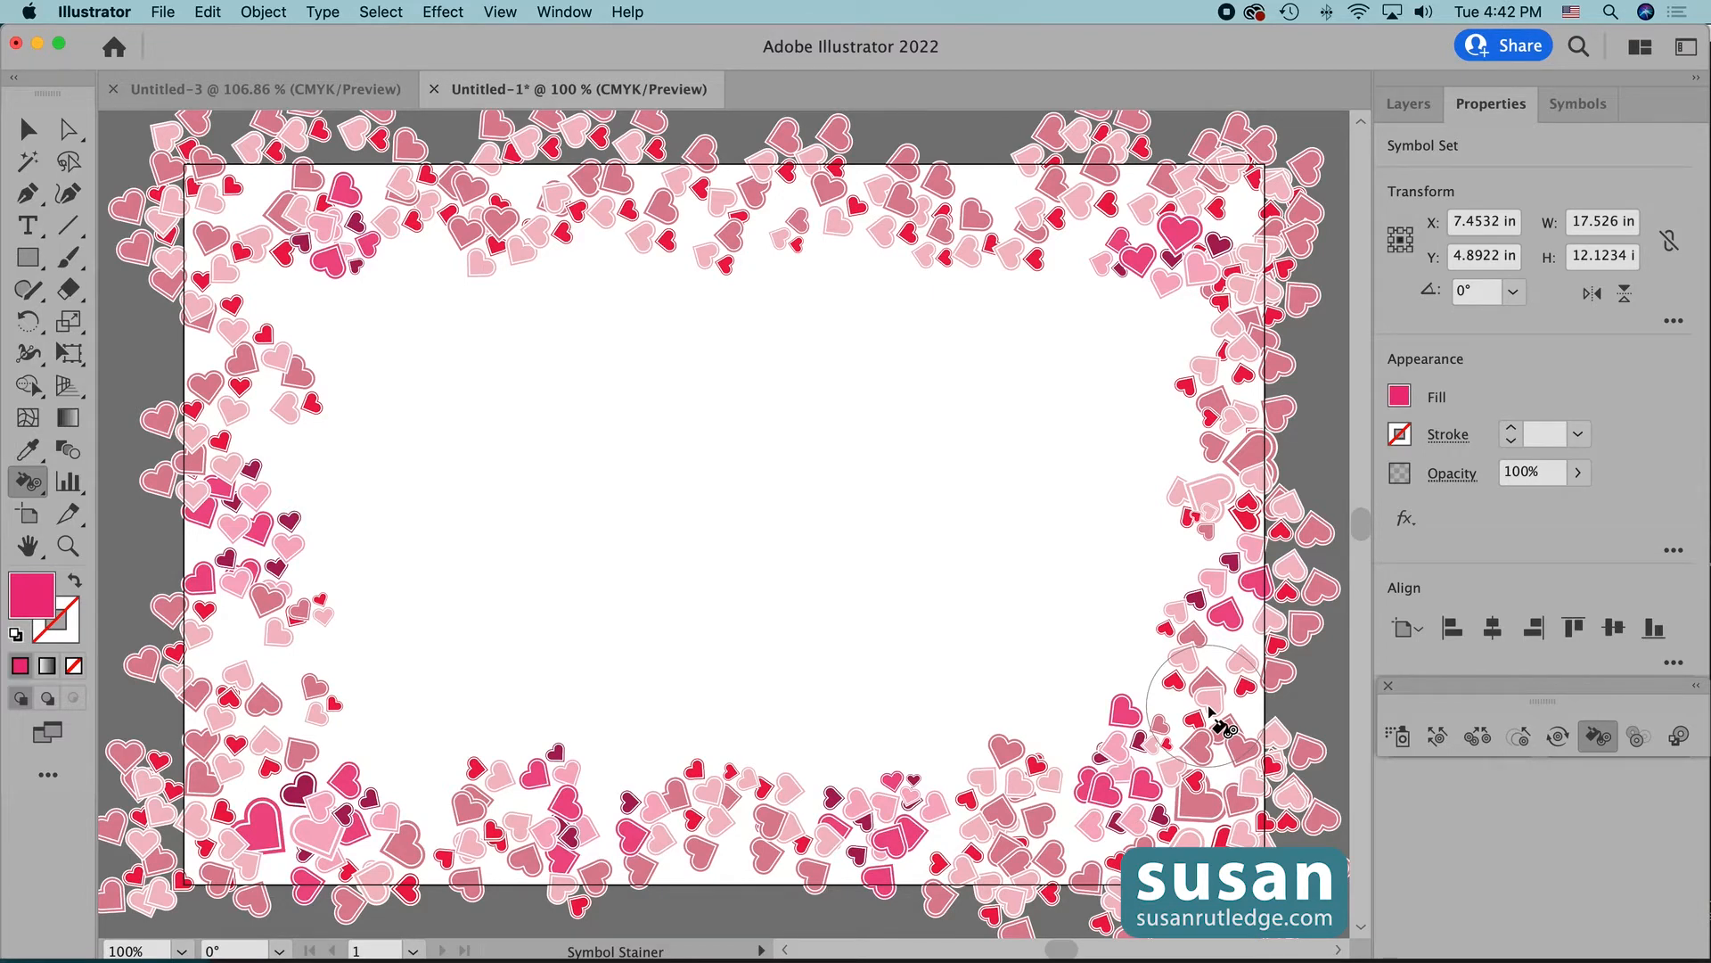
# - Fade a few hearts on the top and bottom borders using the Symbol Screener with a much smaller brush
pyautogui.click(1638, 738)
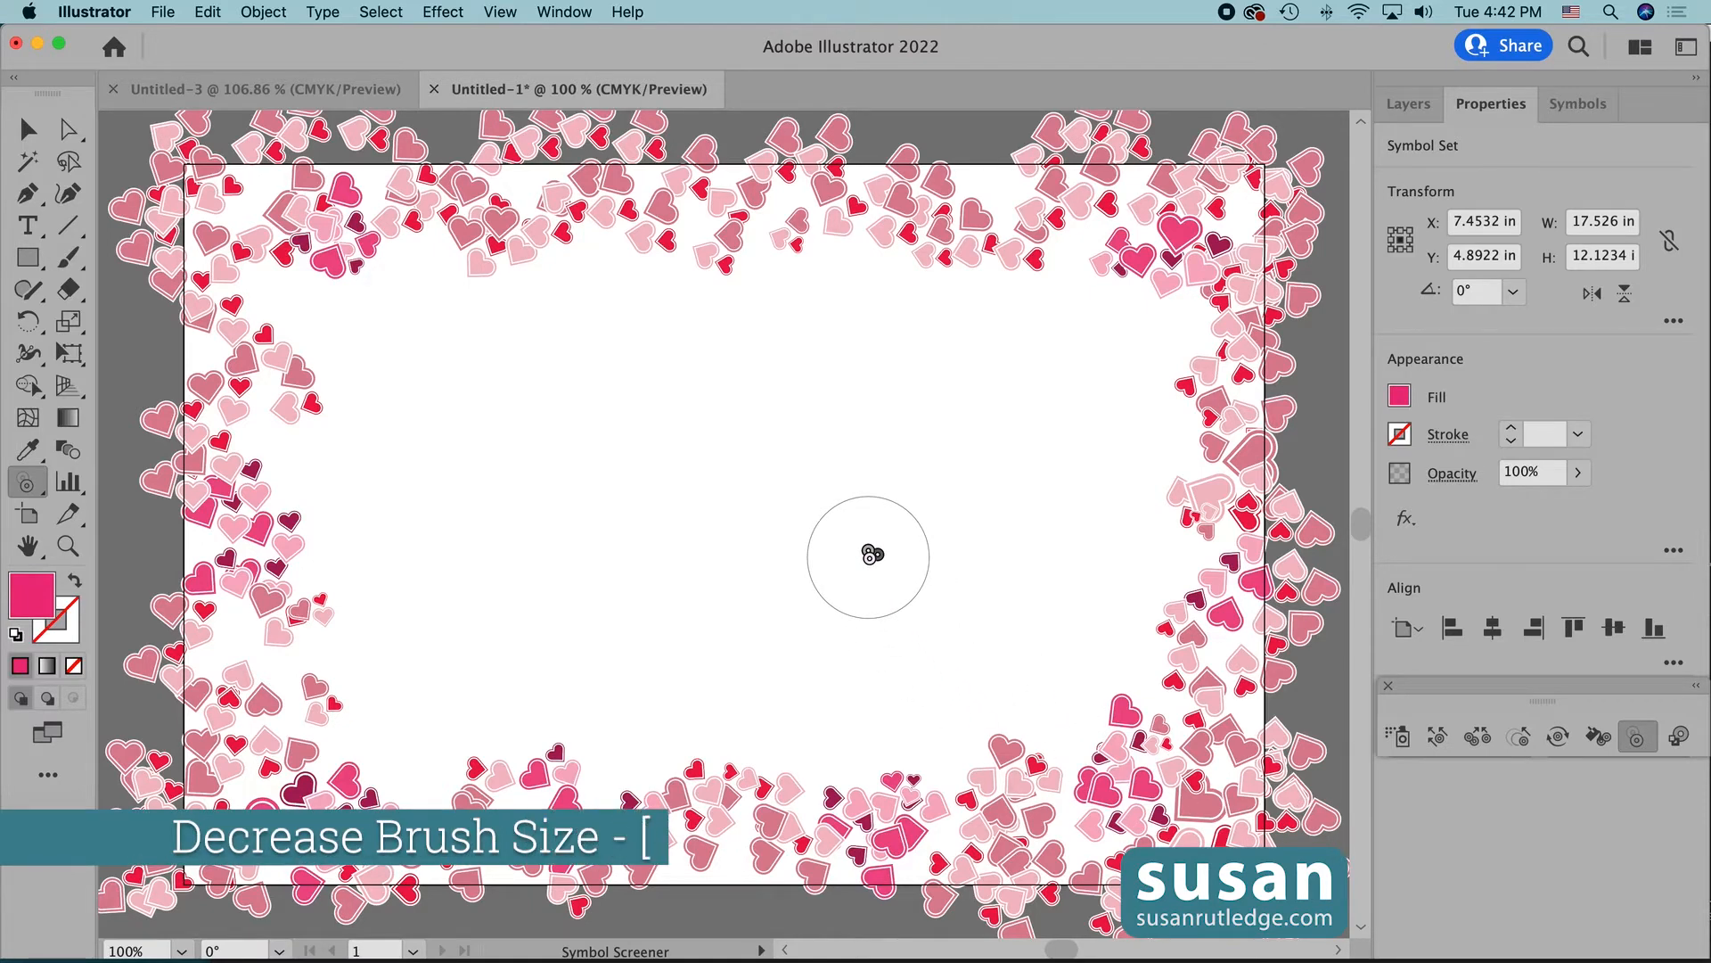
pyautogui.press('[')
pyautogui.press('[')
pyautogui.press('[')
pyautogui.press('[')
pyautogui.press('[')
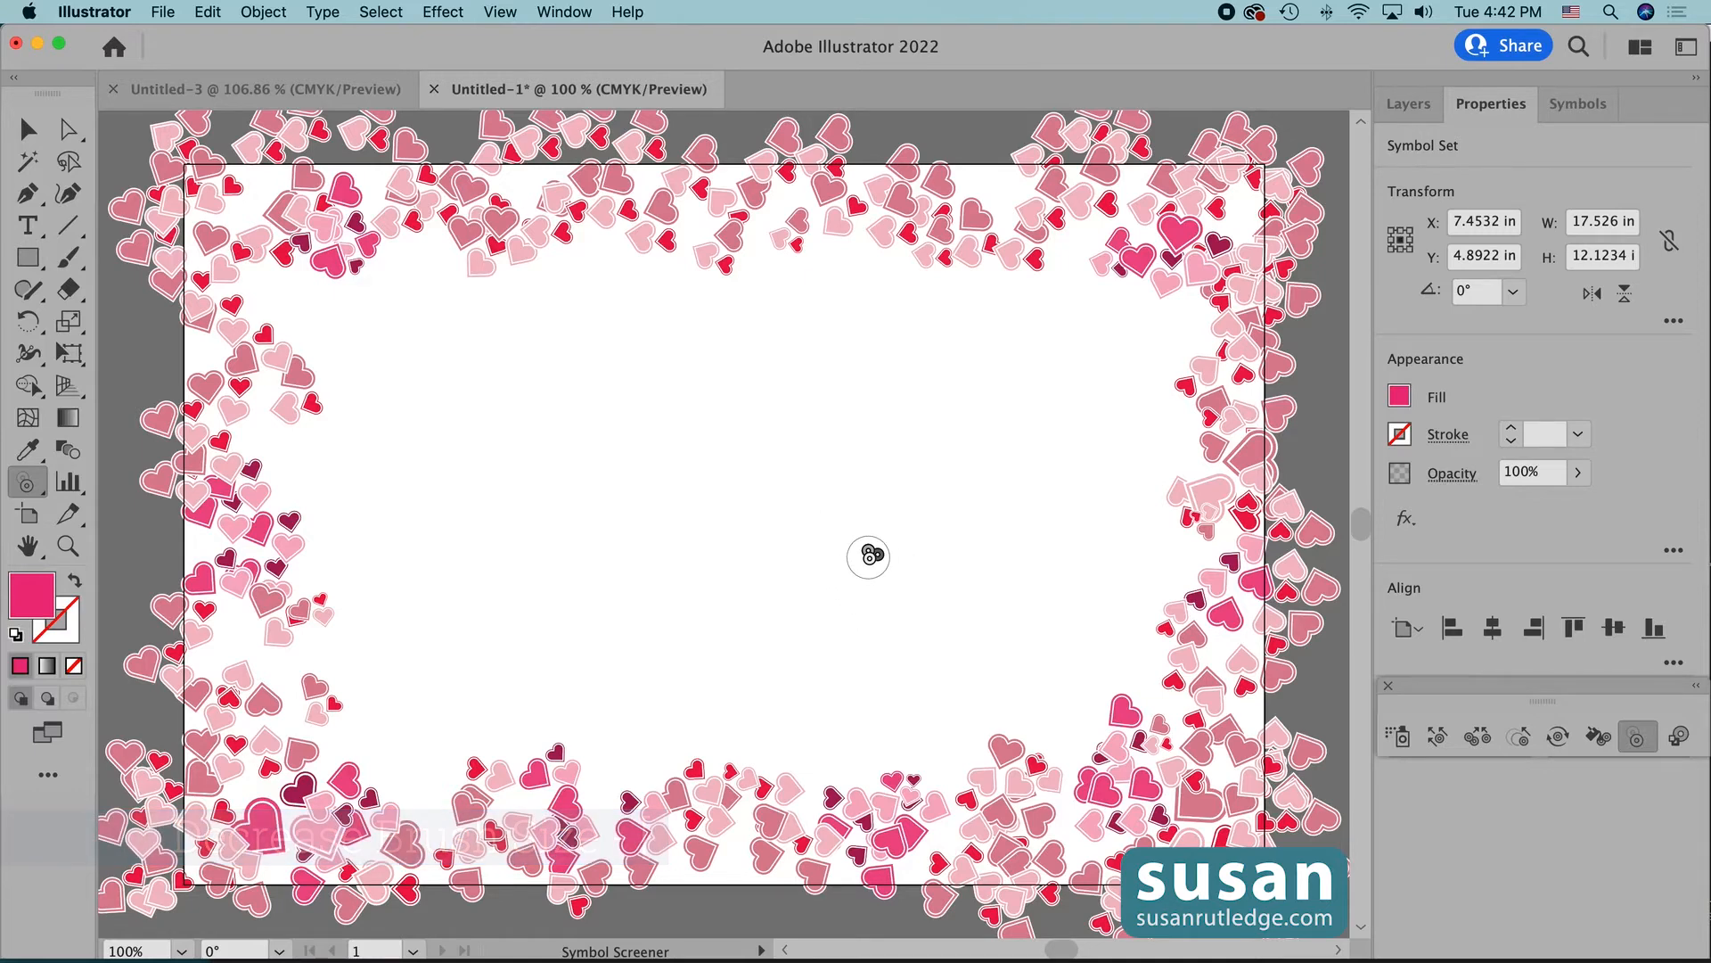
pyautogui.click(1033, 225)
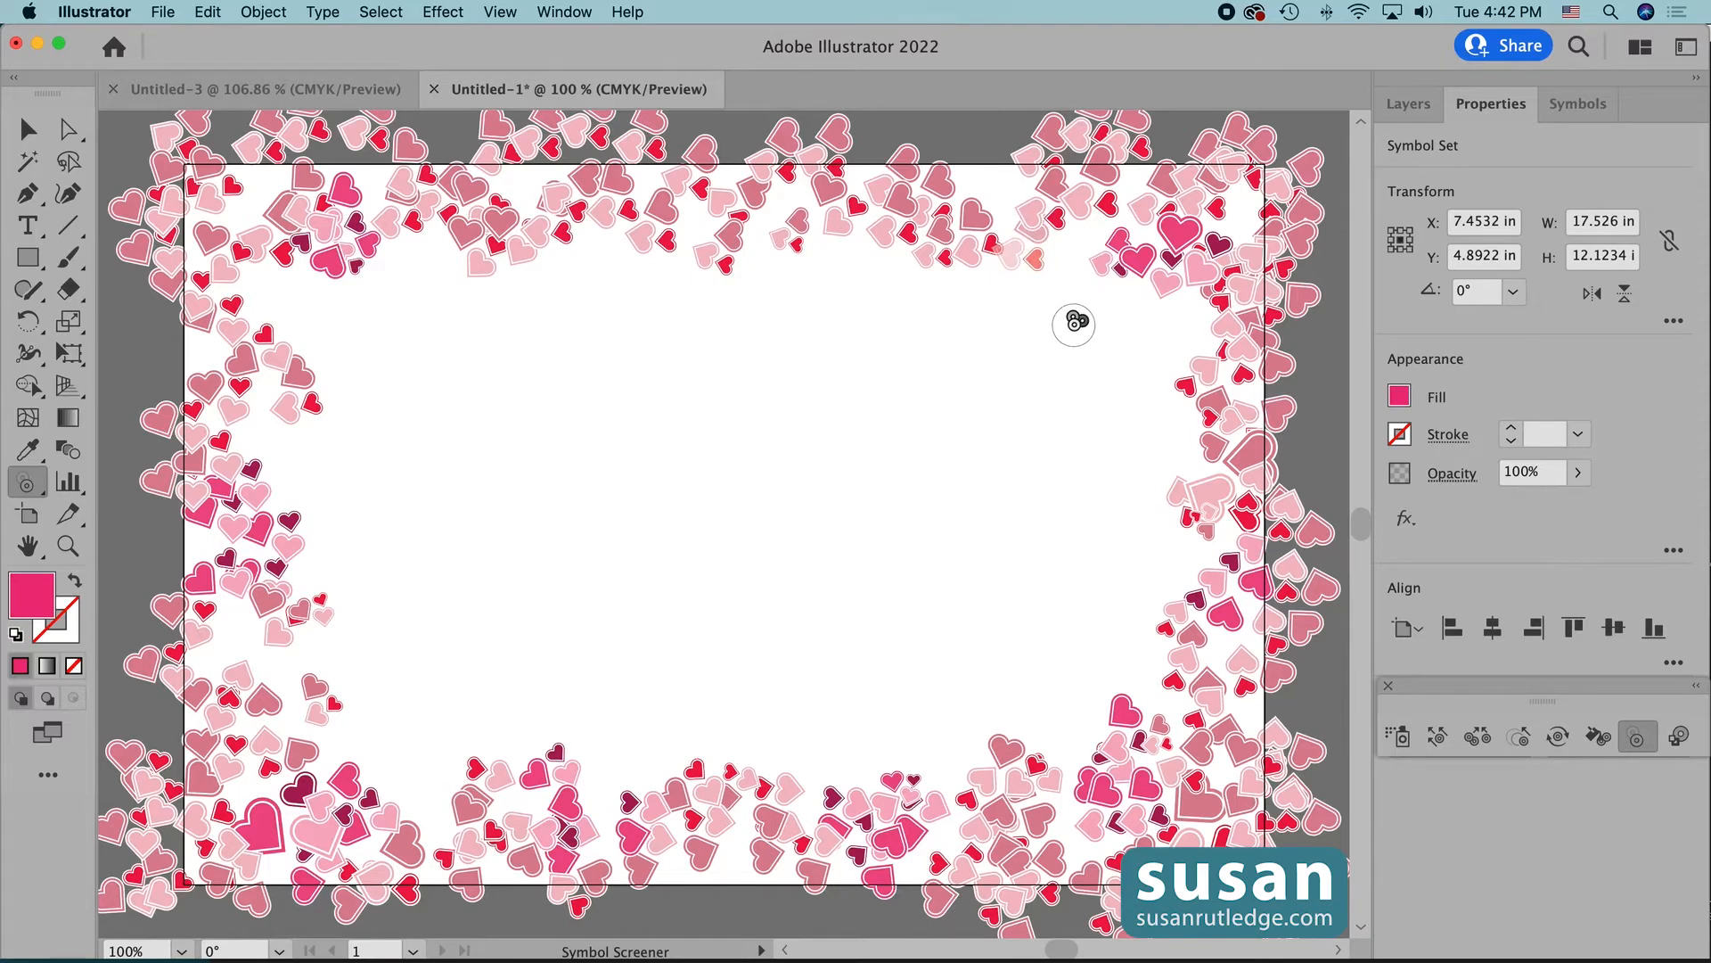
pyautogui.click(794, 230)
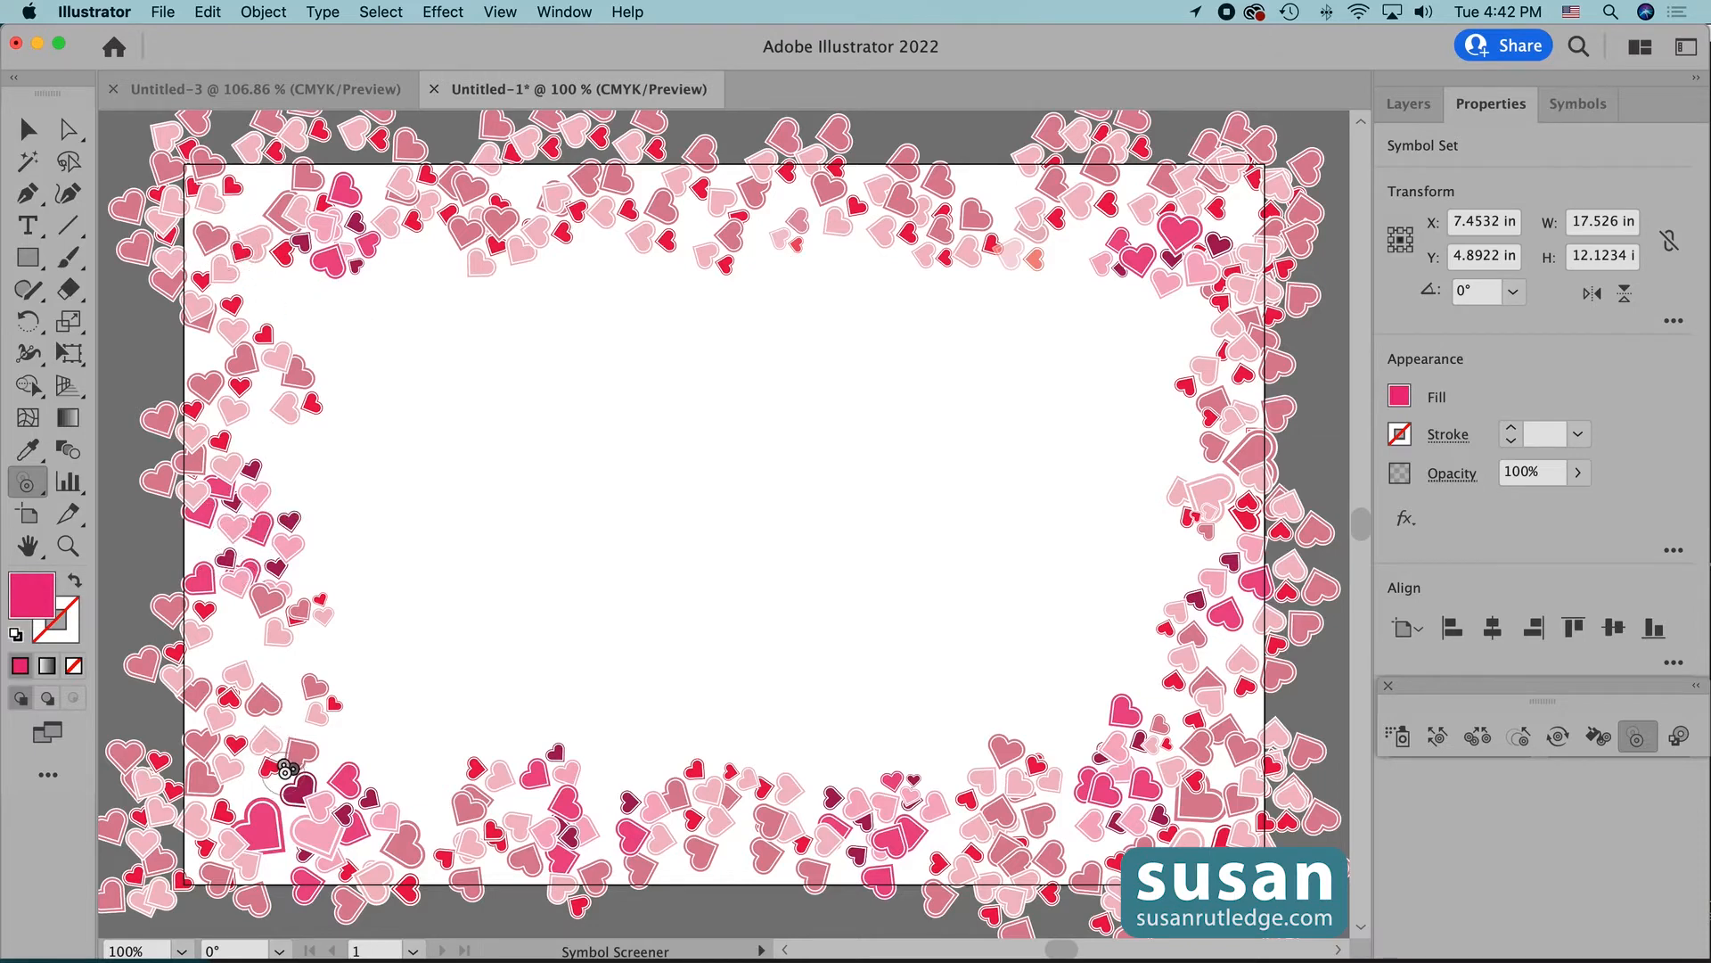
pyautogui.click(565, 810)
pyautogui.click(557, 832)
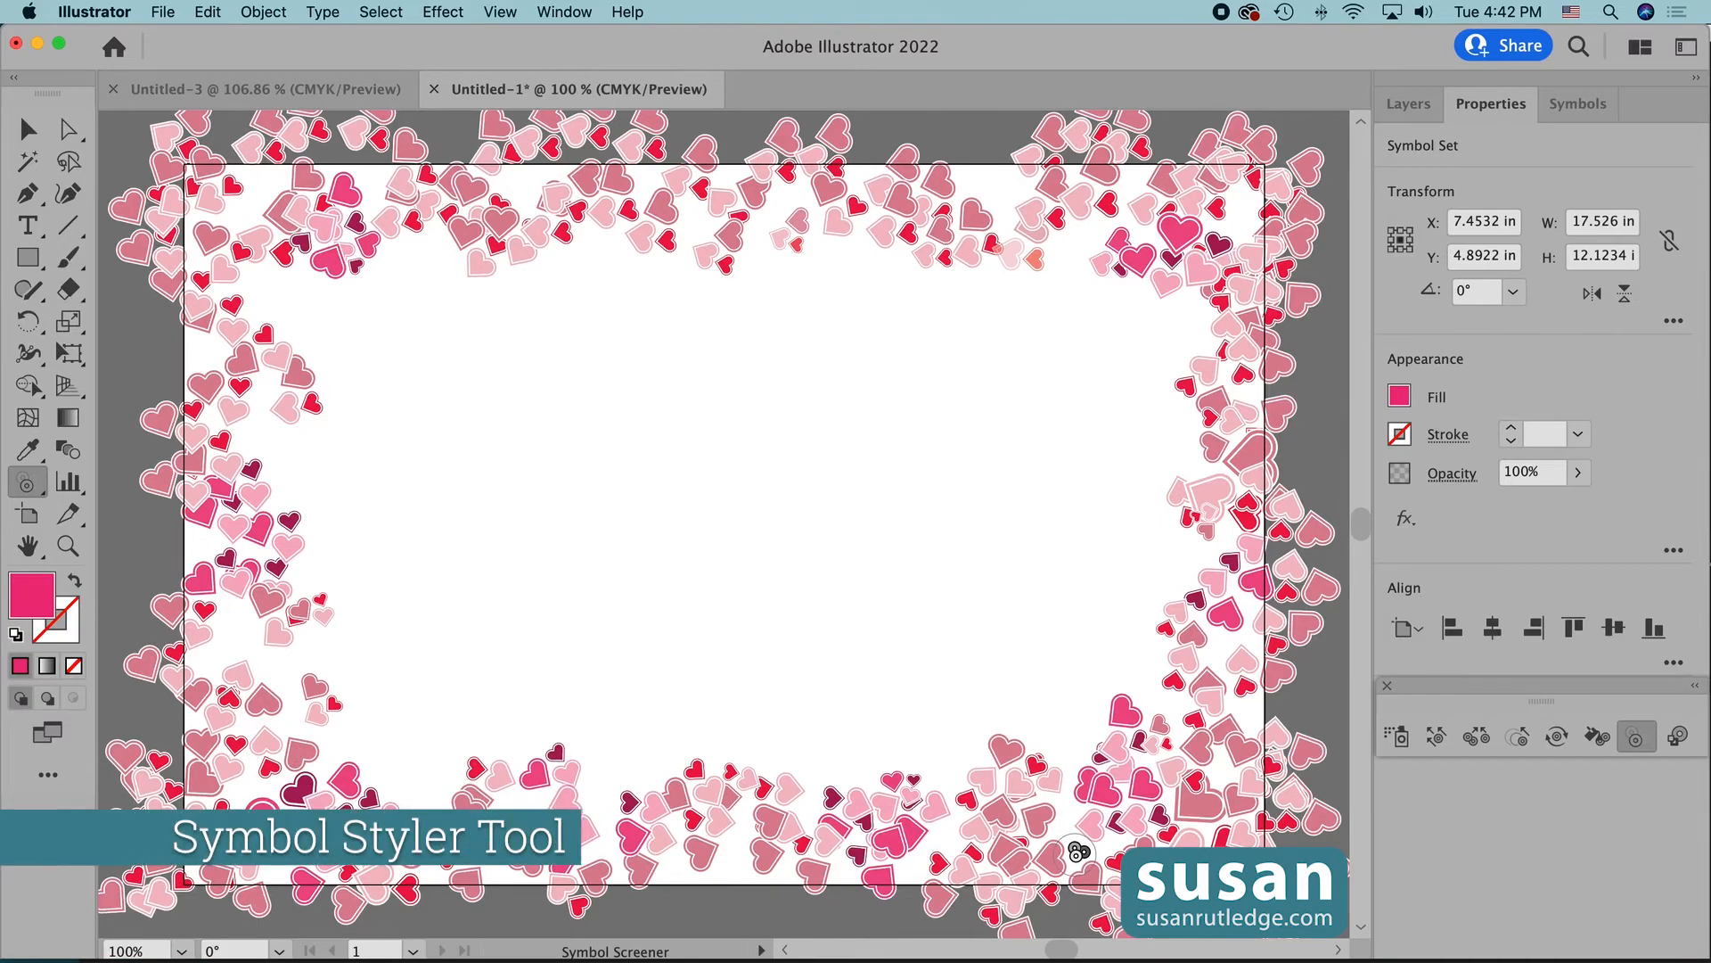
# - Switch to the Symbol Styler and display the Graphic Styles, moved aside from the artboard's center
pyautogui.click(1679, 737)
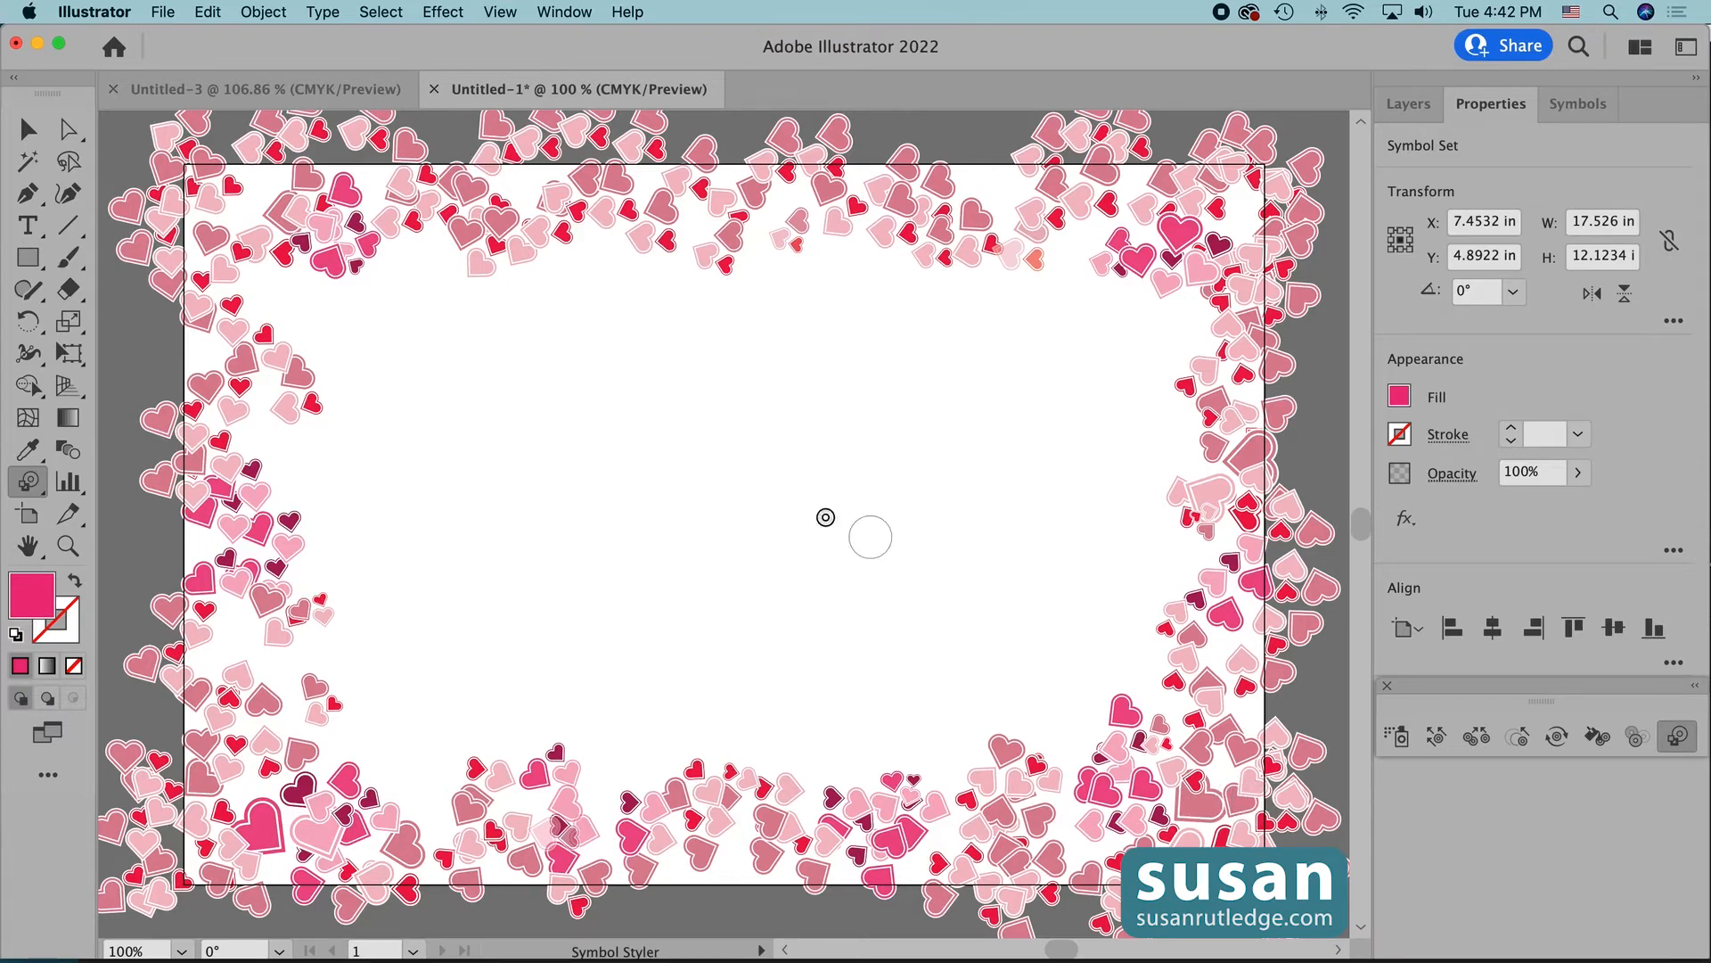
pyautogui.click(565, 12)
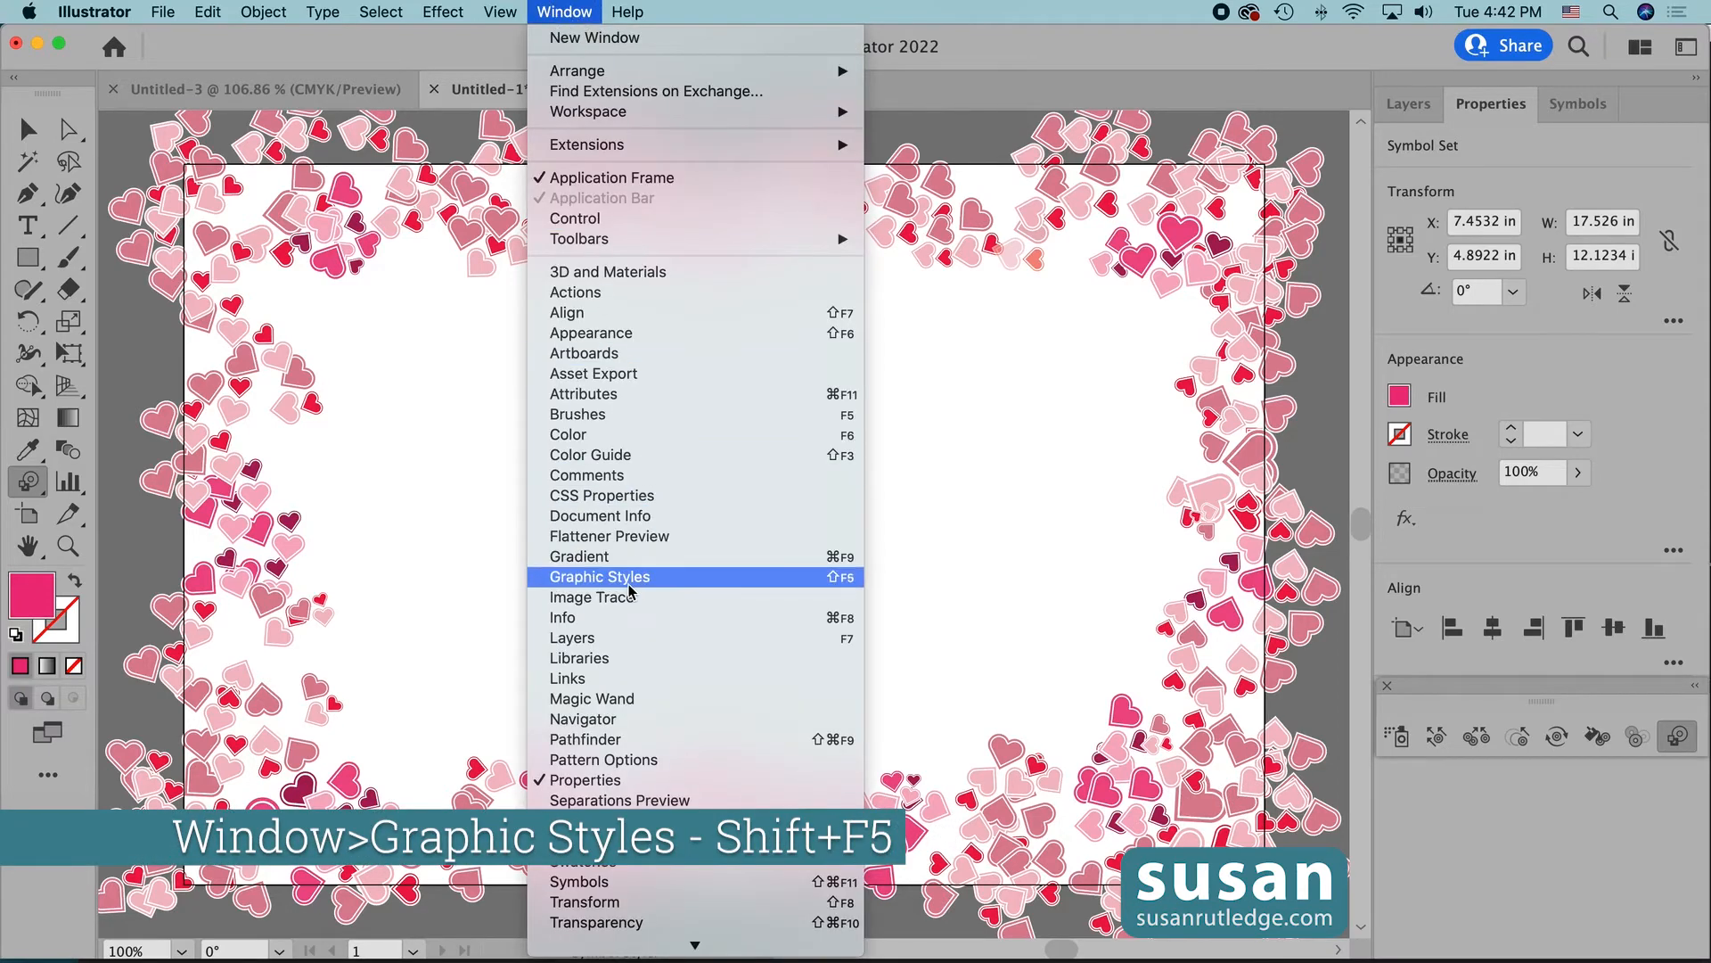
pyautogui.click(735, 579)
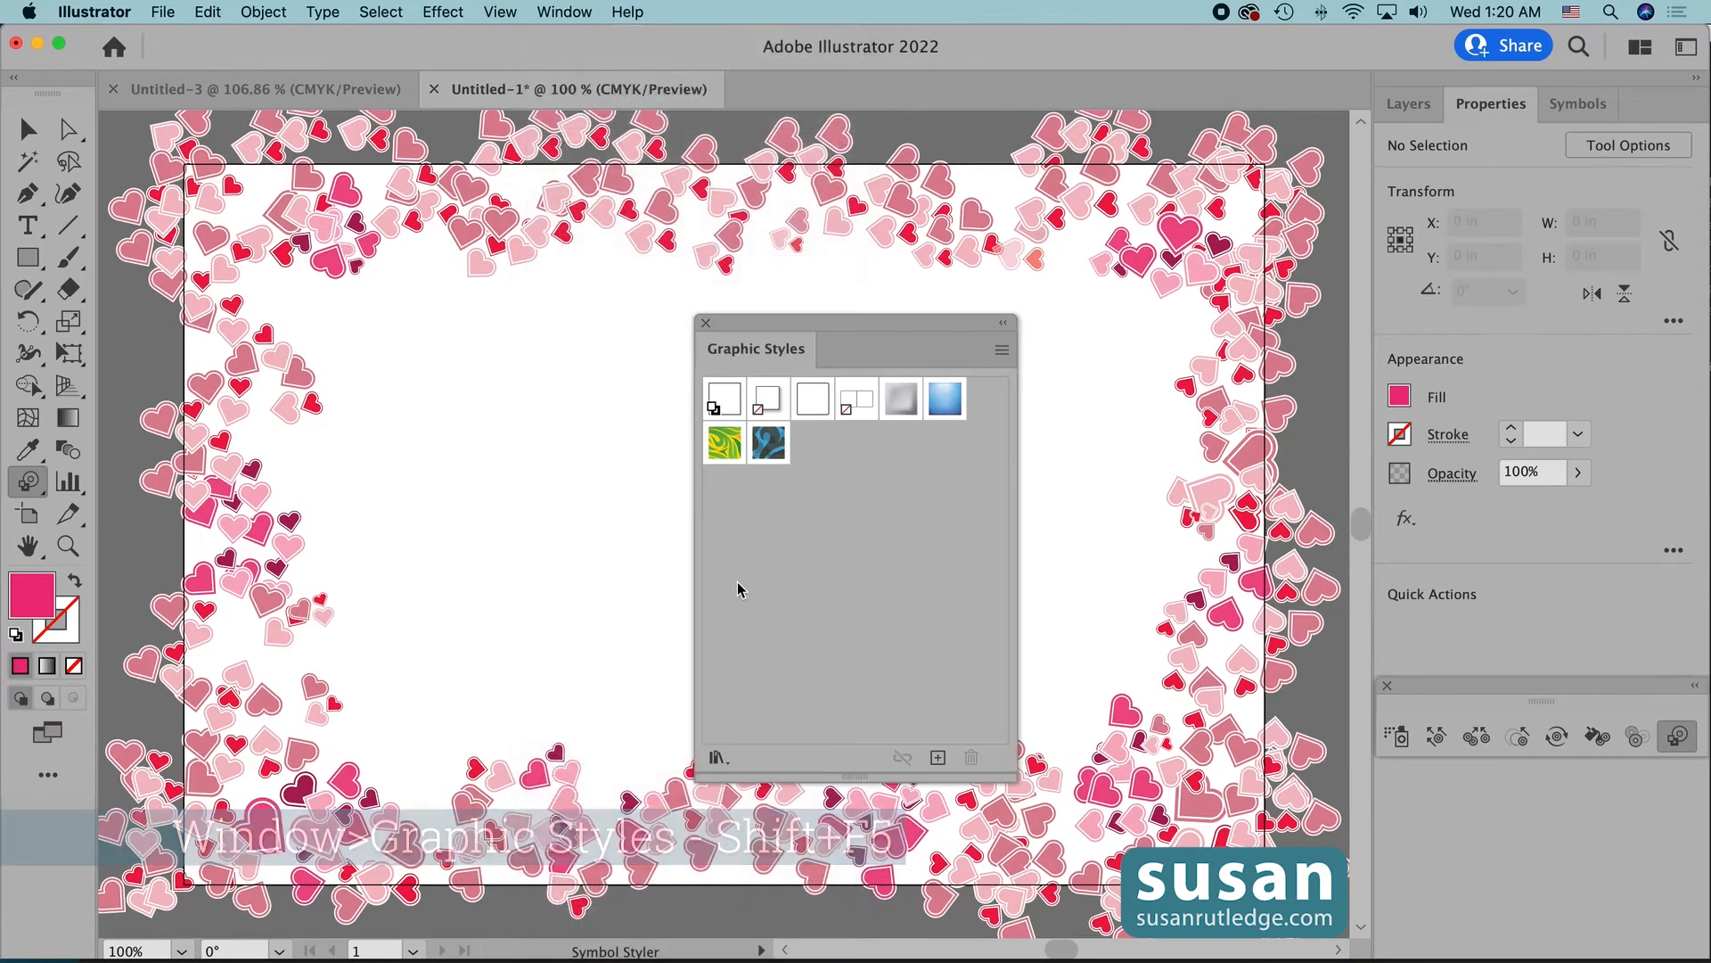
pyautogui.moveTo(764, 326); pyautogui.dragTo(1023, 321)
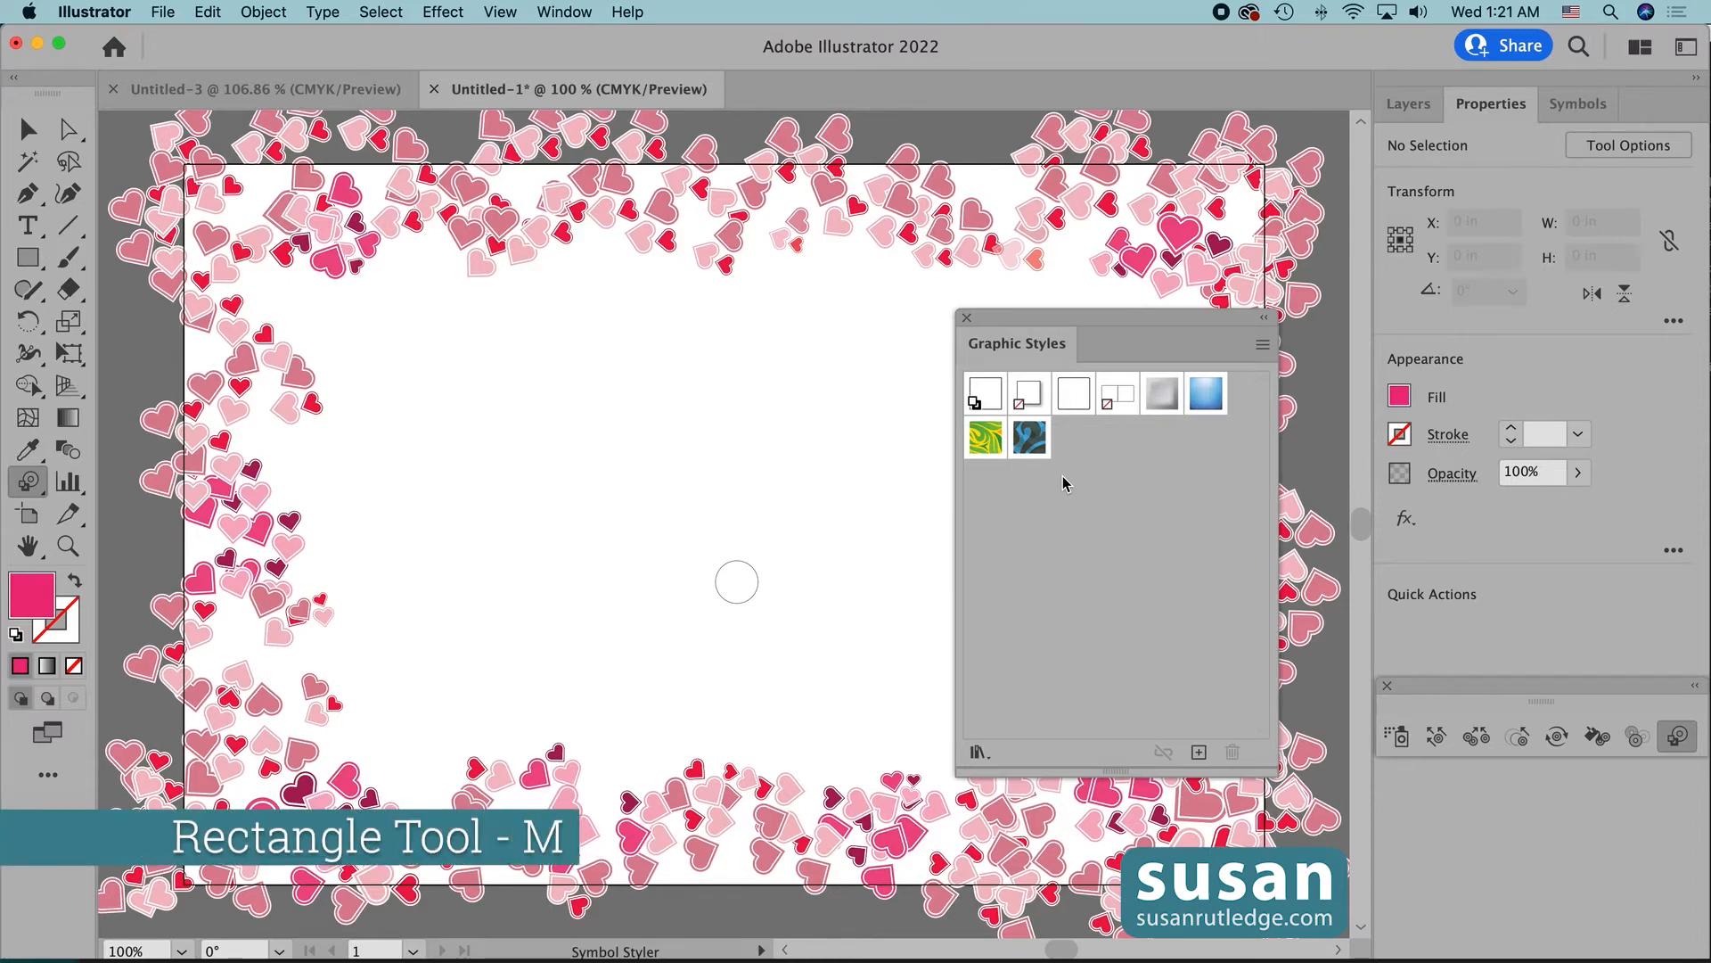
# - Draw a rectangle about 1.74 by 1.35 in inside the border and set its fill to None
pyautogui.press('m')
pyautogui.moveTo(612, 419); pyautogui.dragTo(739, 516)
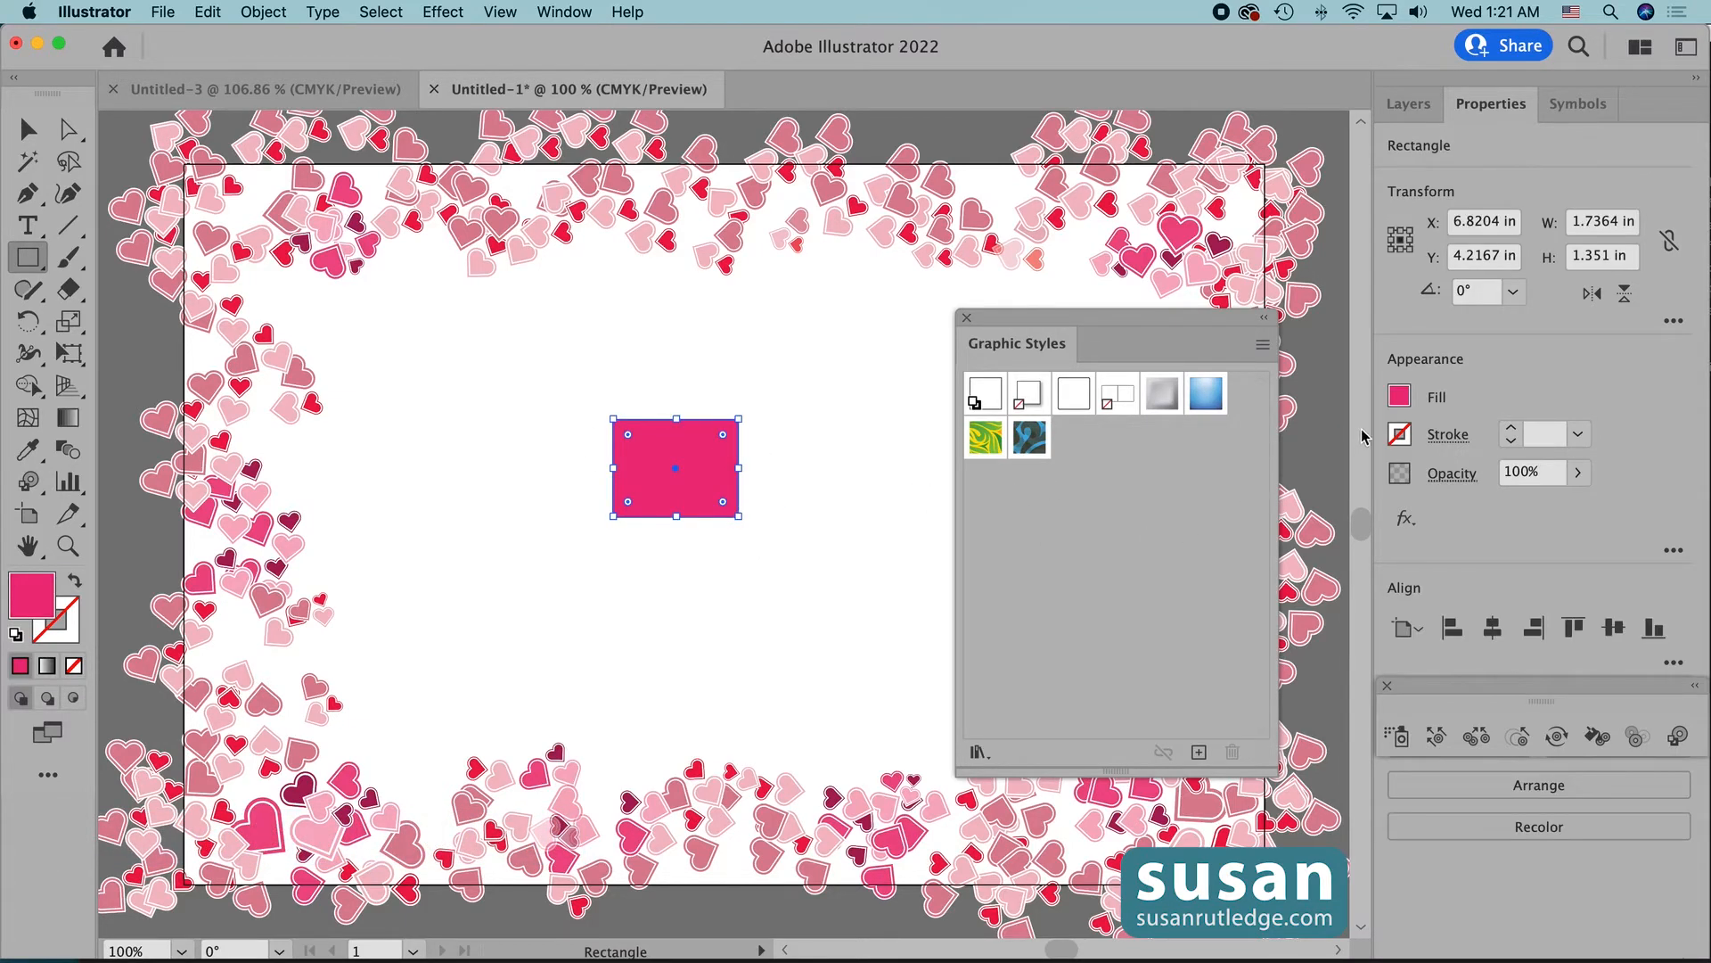
pyautogui.click(1400, 397)
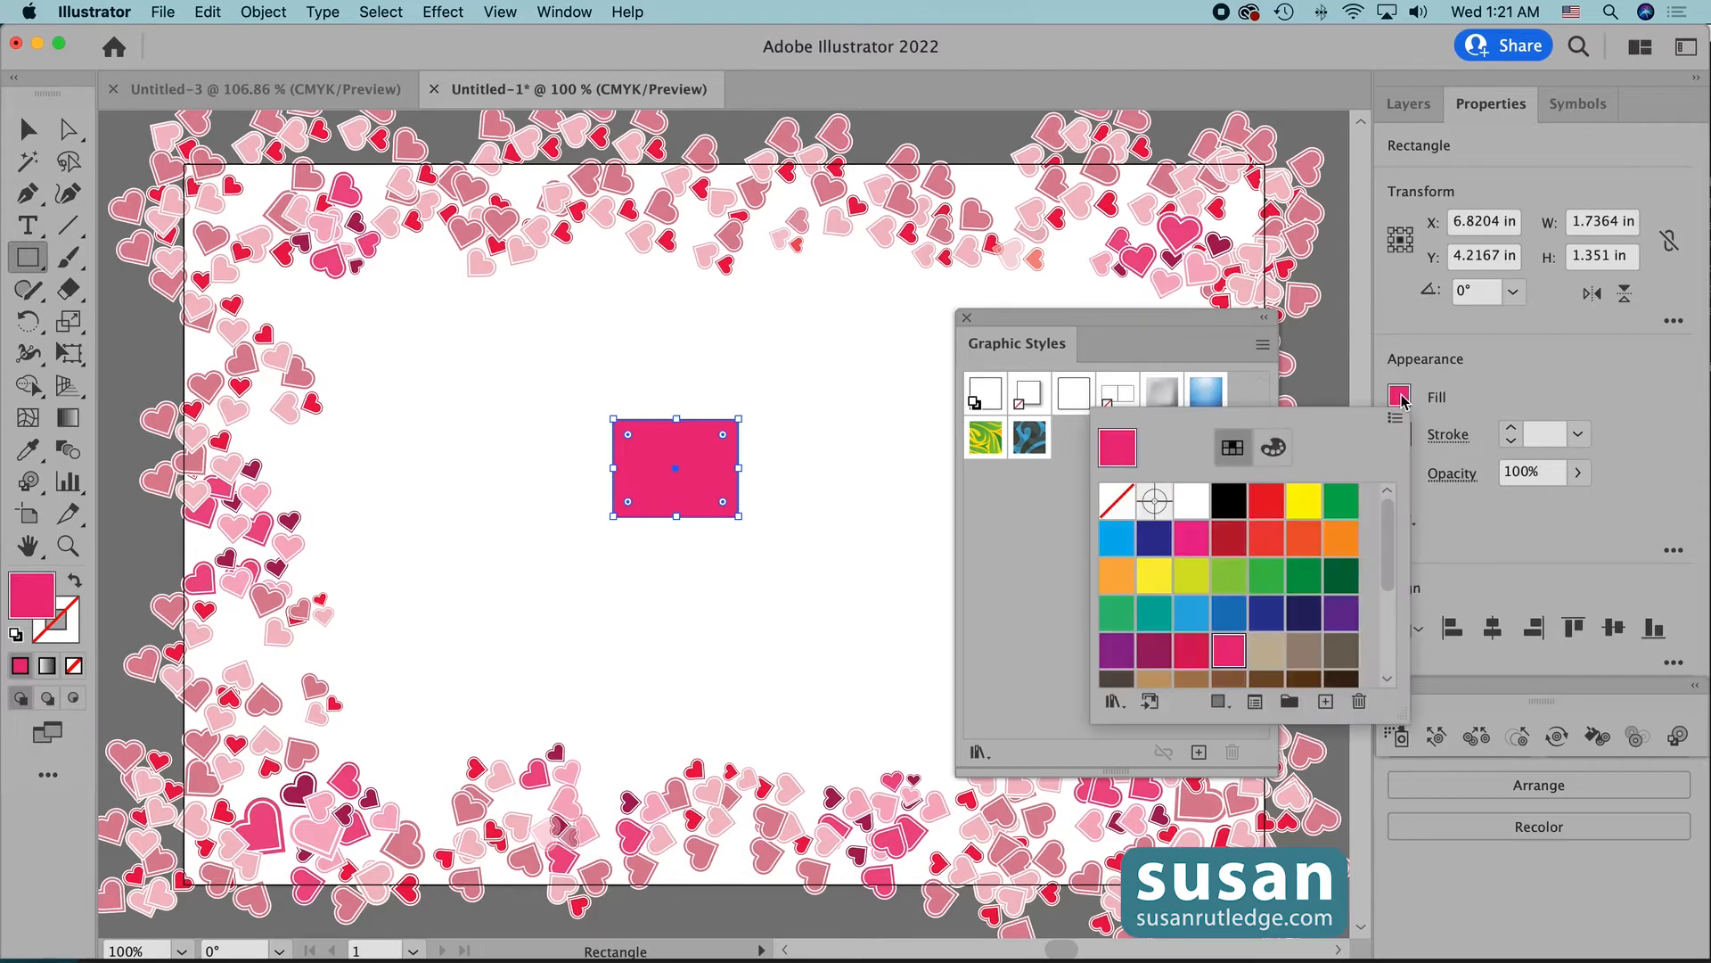
pyautogui.click(1130, 505)
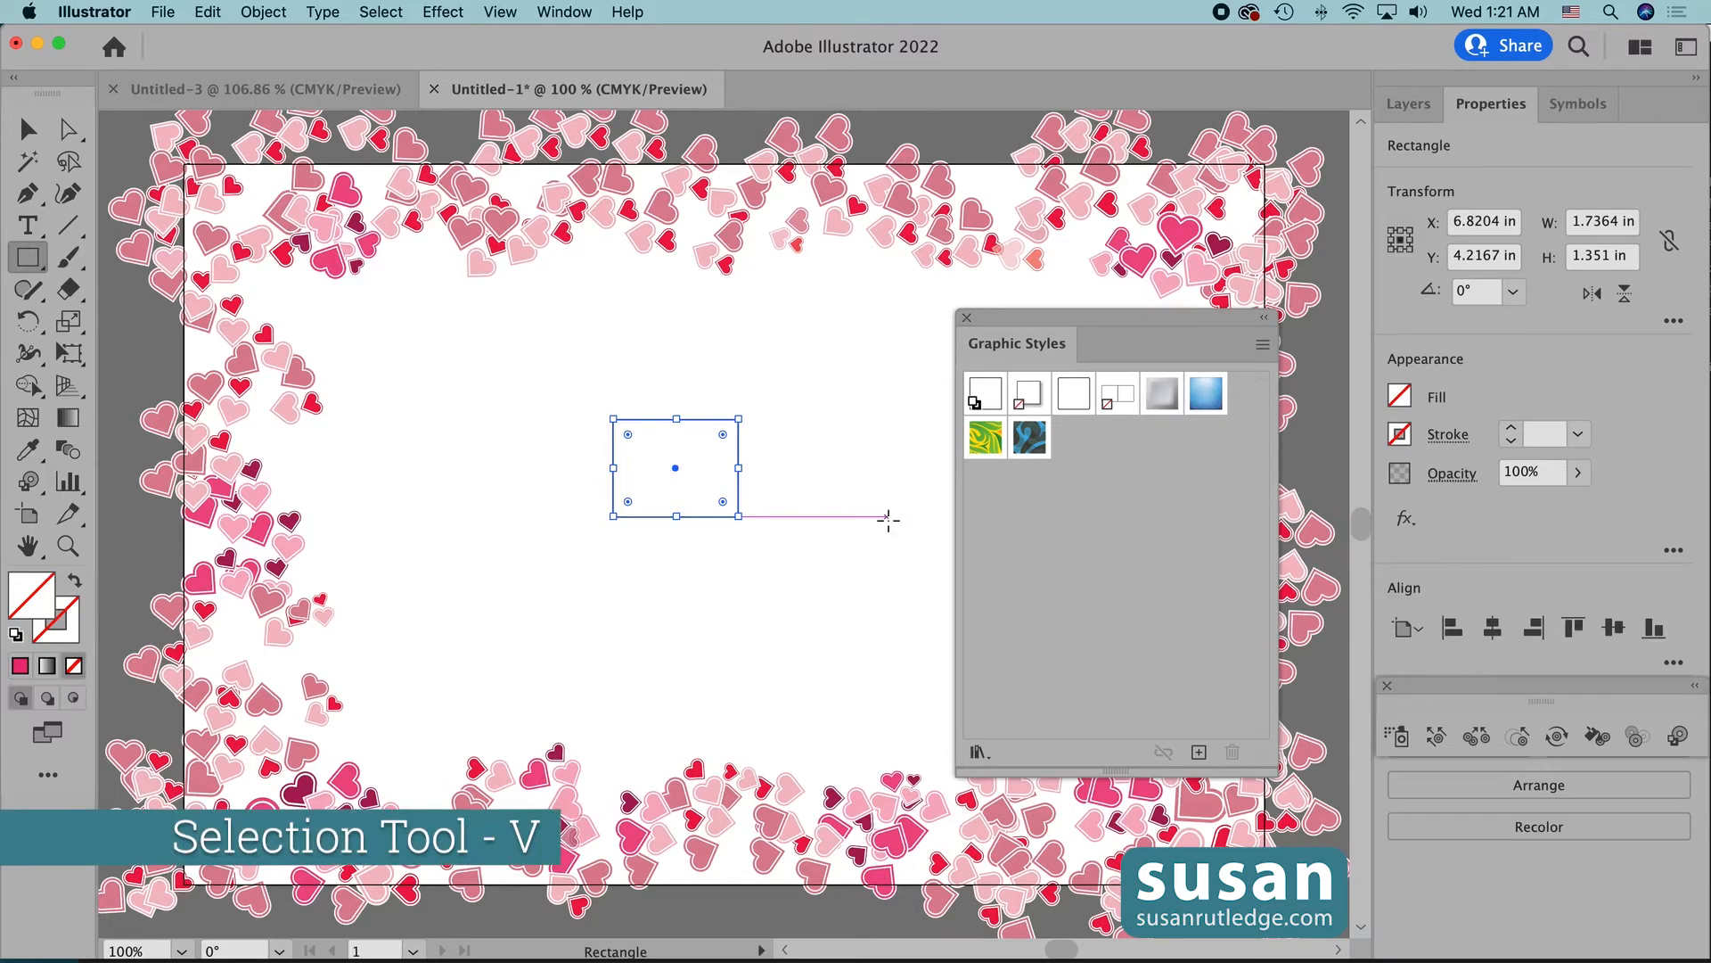
# - Save the rectangle's no-fill, no-stroke appearance as a new graphic style and clear the rectangle from the selection
pyautogui.press('v')
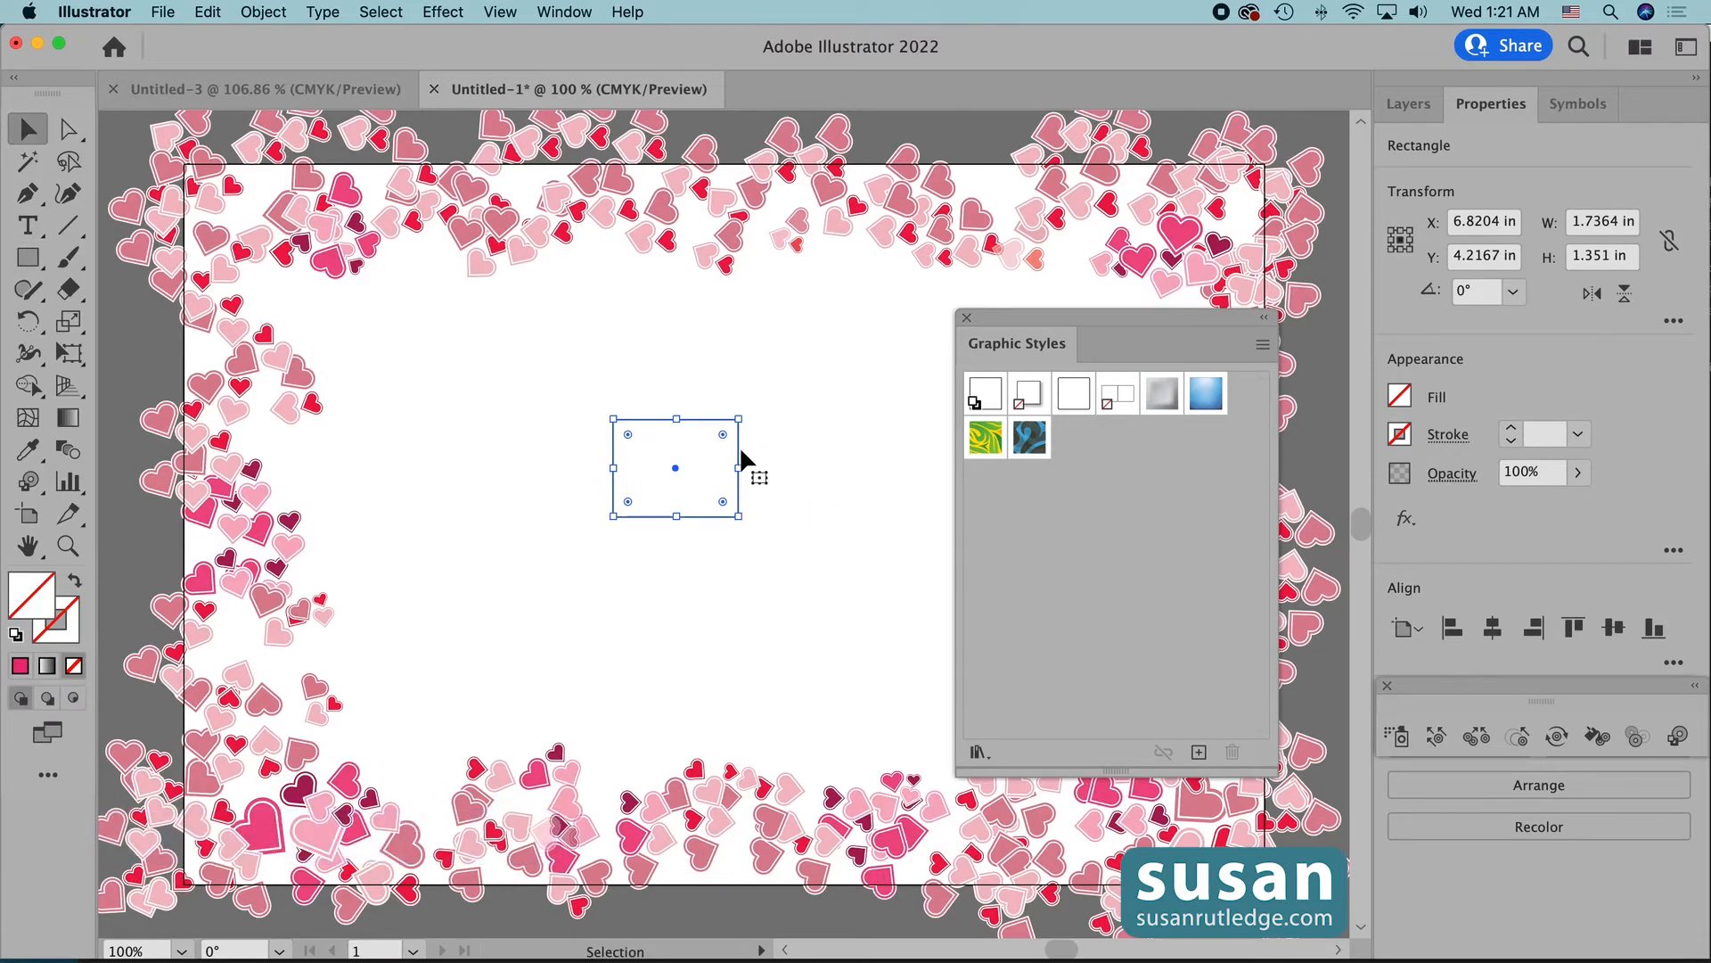
pyautogui.moveTo(738, 455); pyautogui.dragTo(1068, 445)
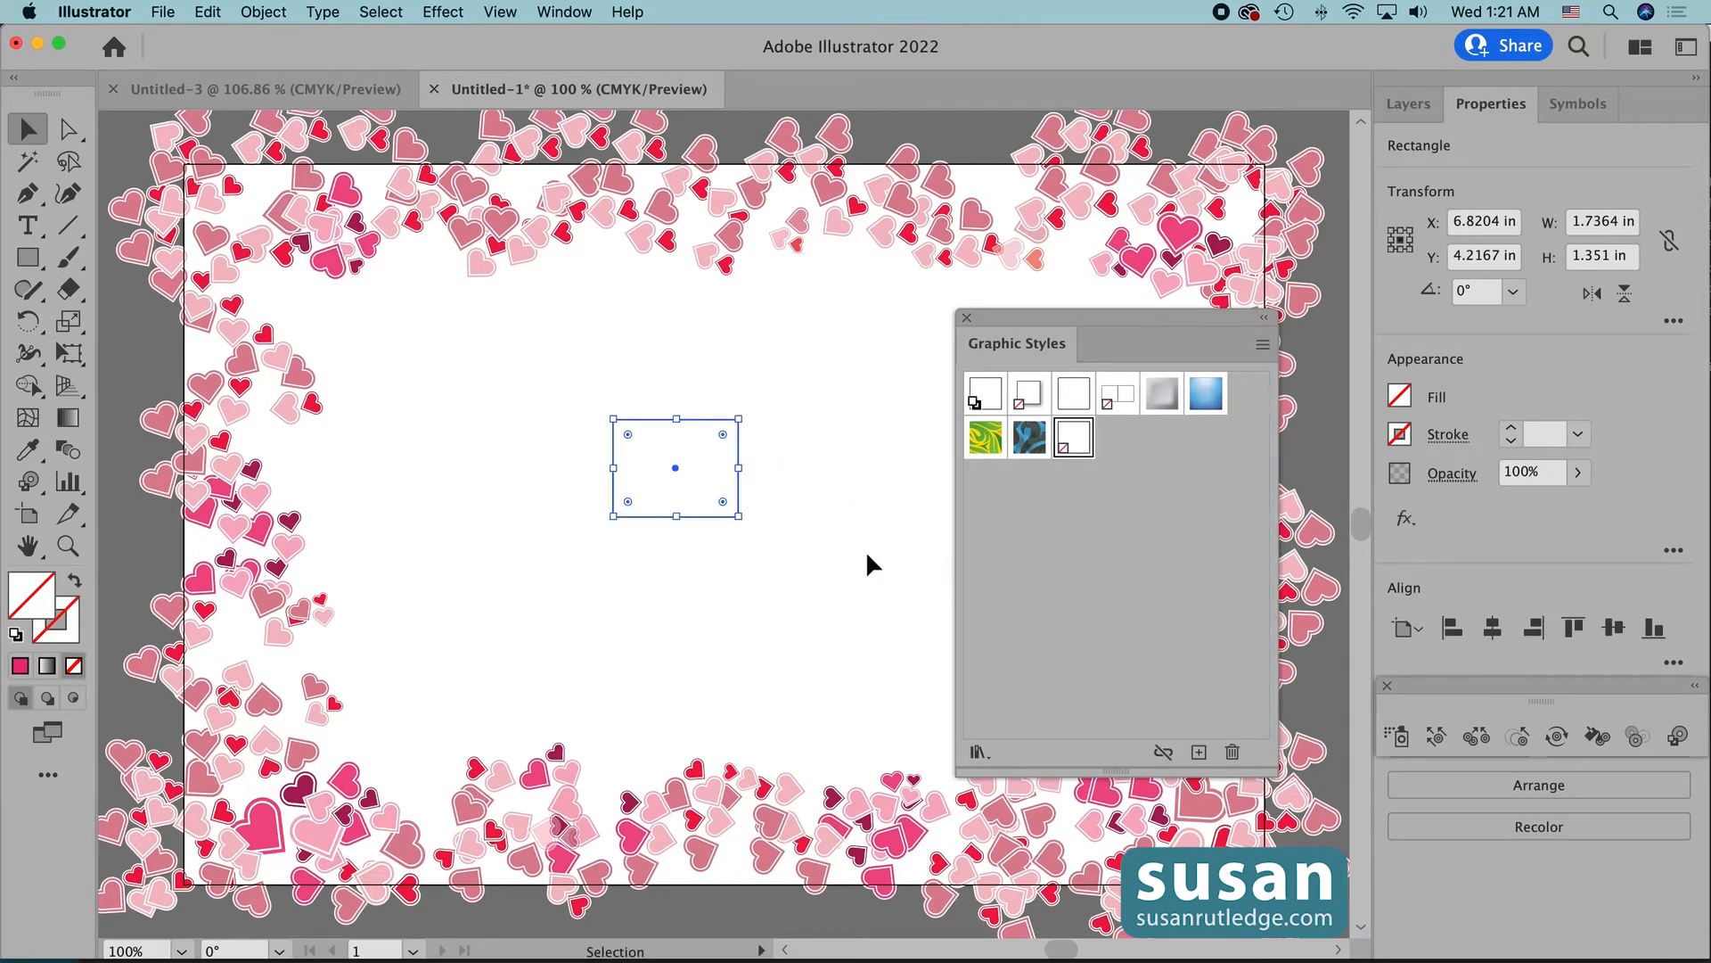
pyautogui.click(708, 517)
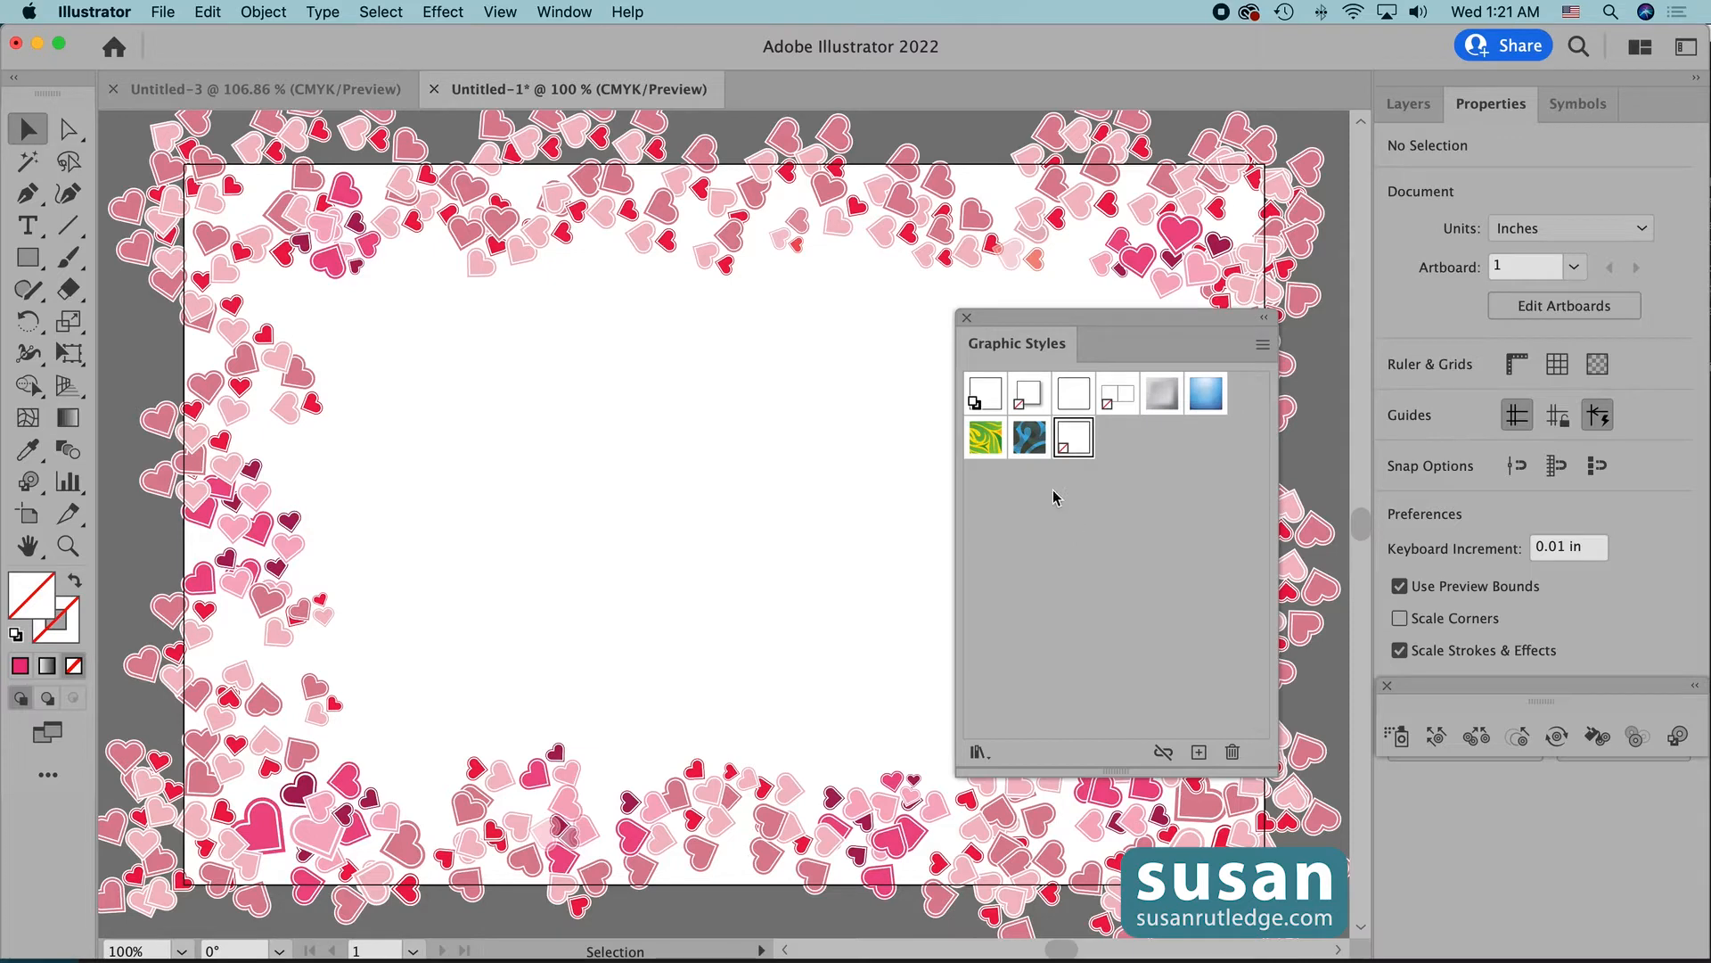
# - Select the Heart Group layer's artwork and apply the drop-shadow graphic style to scattered hearts around the border with the Symbol Styler
pyautogui.click(1677, 738)
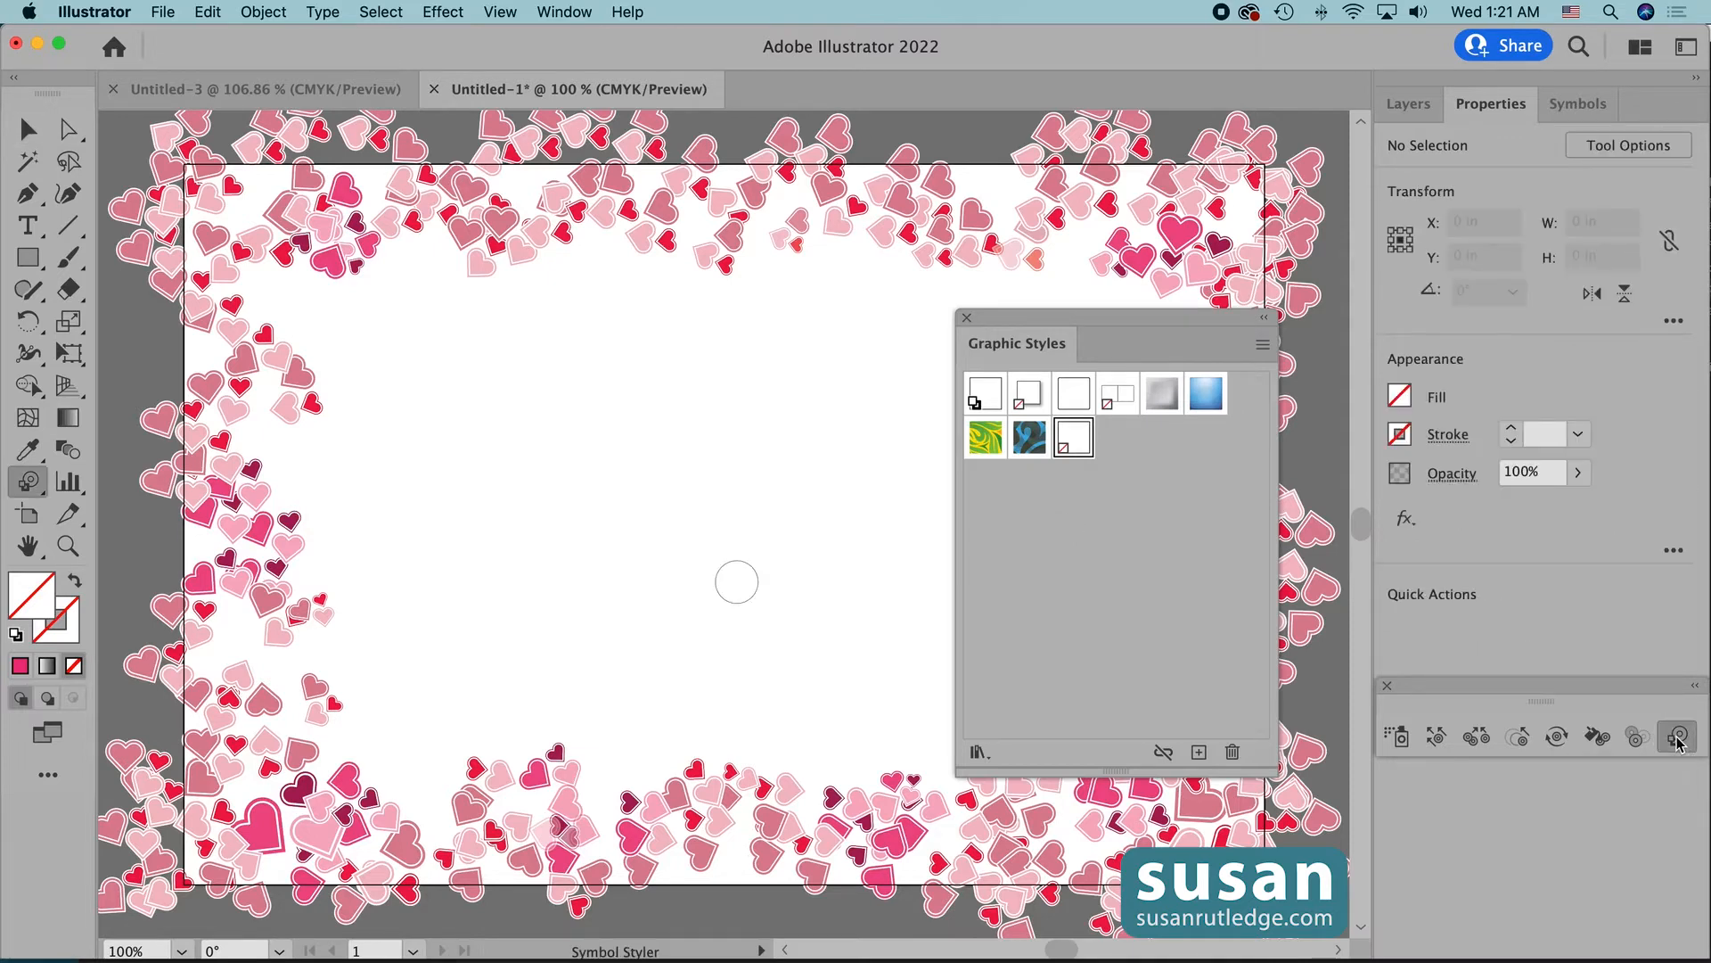
pyautogui.click(1028, 401)
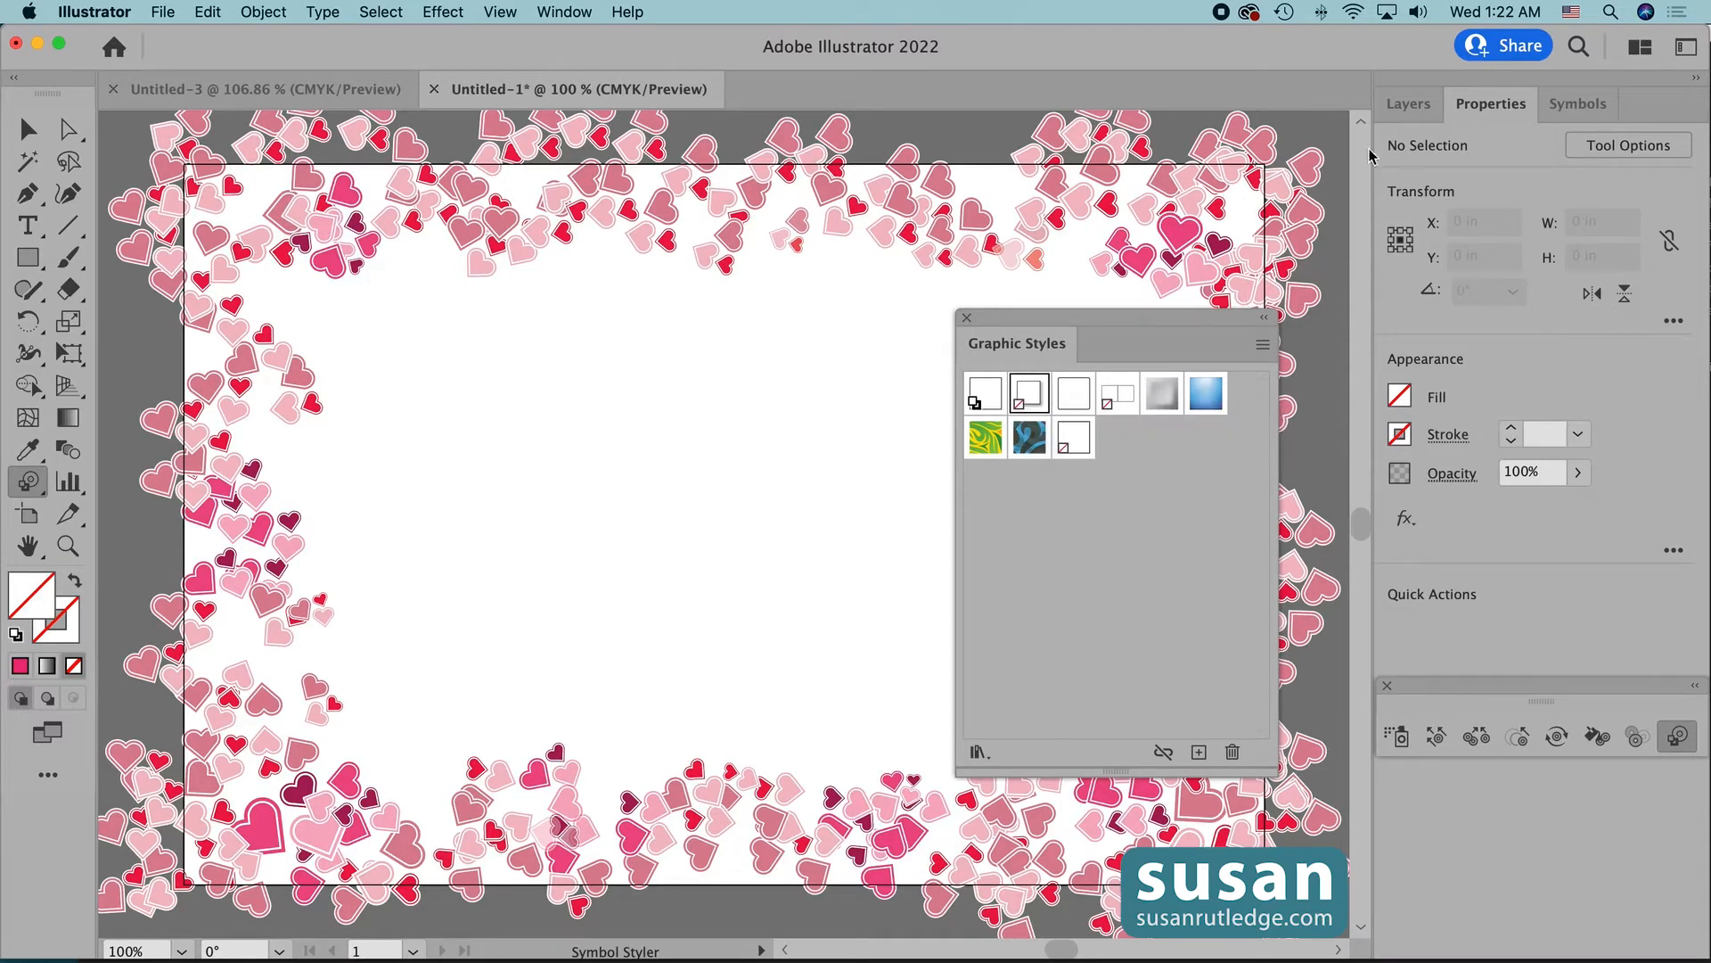
pyautogui.click(1424, 105)
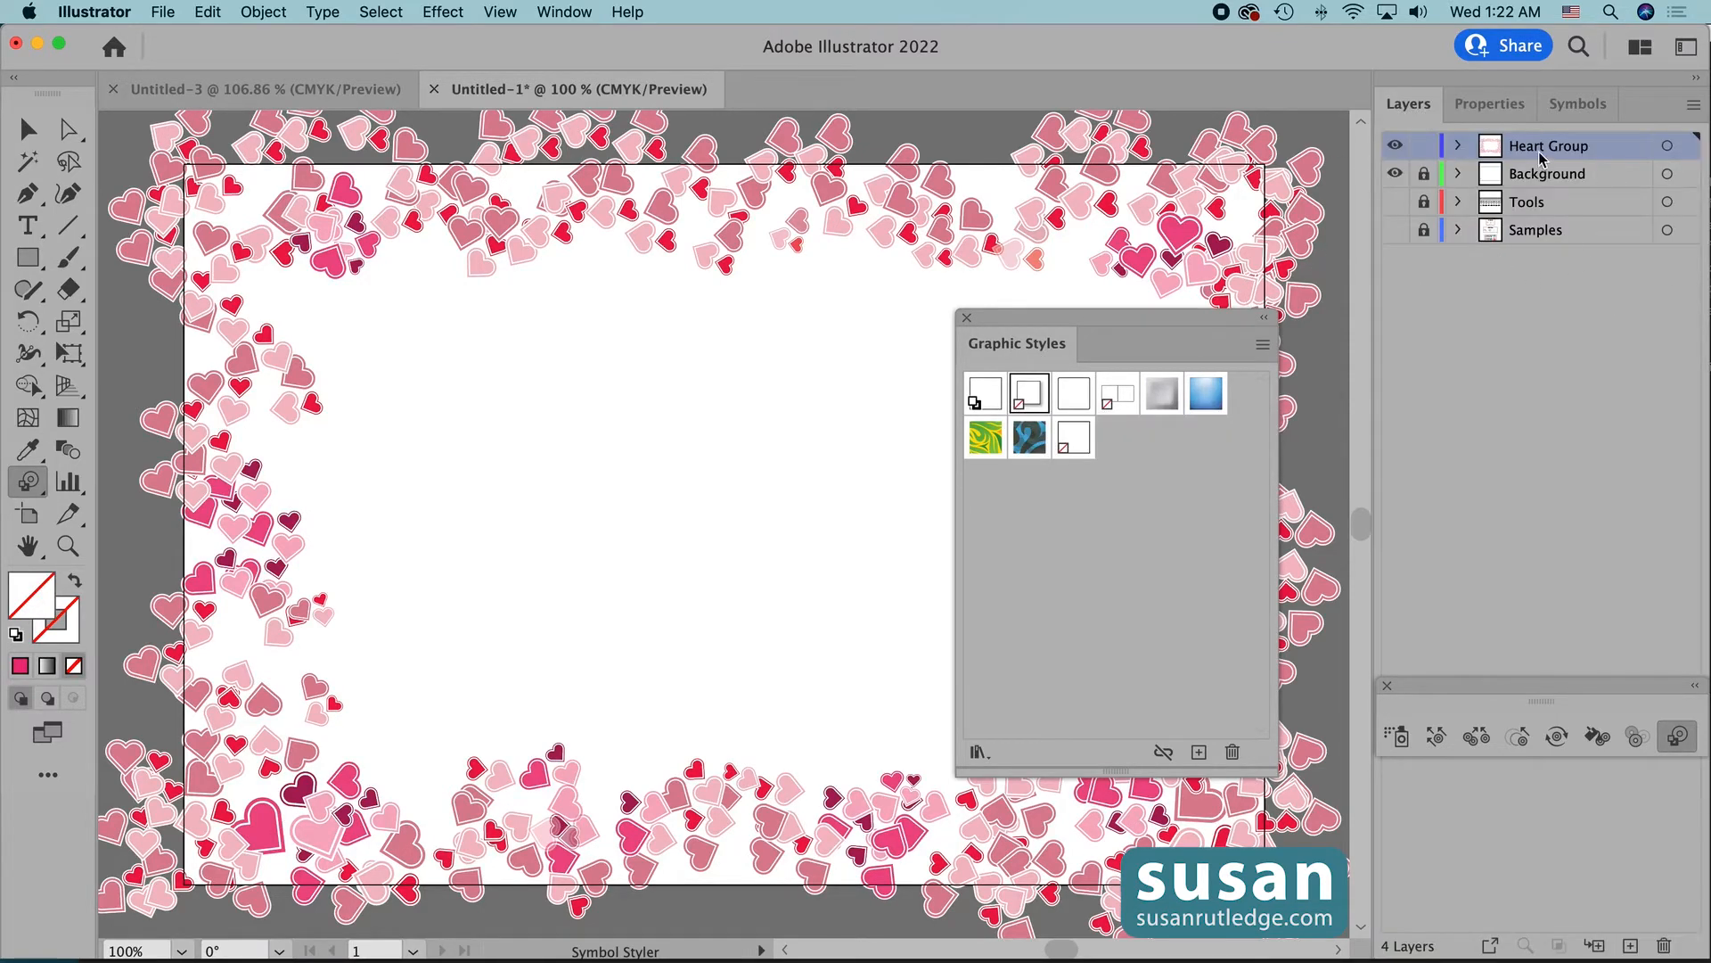
pyautogui.click(1668, 148)
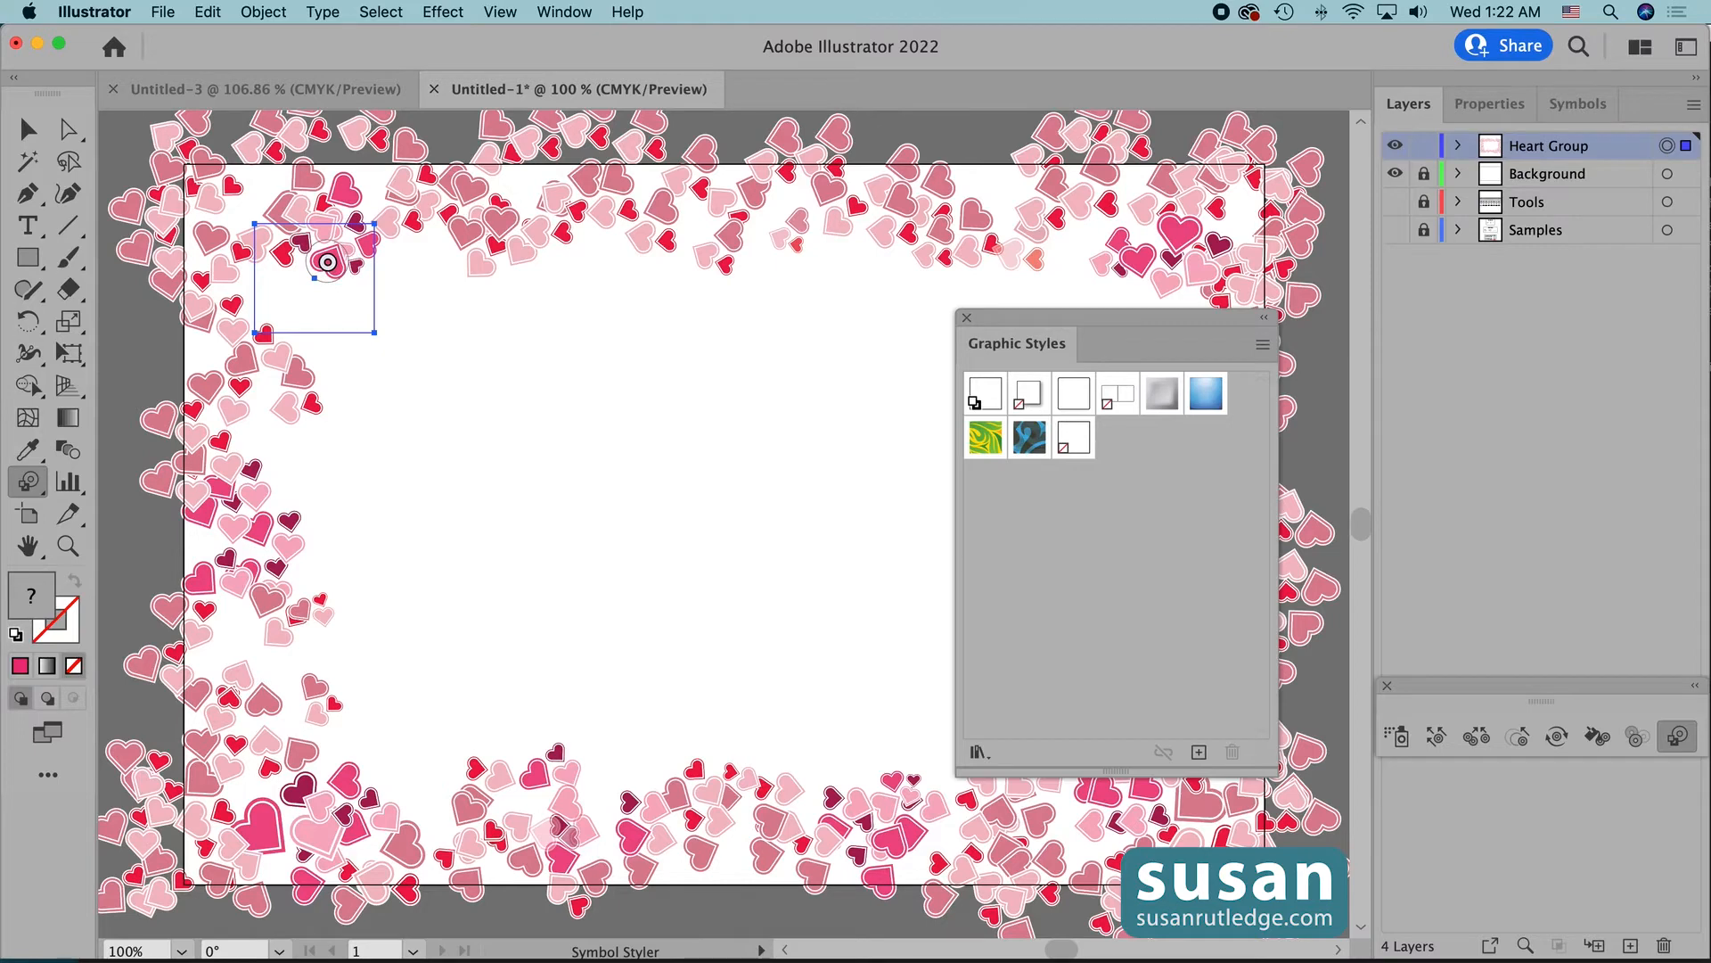
pyautogui.press('super+shift+a')
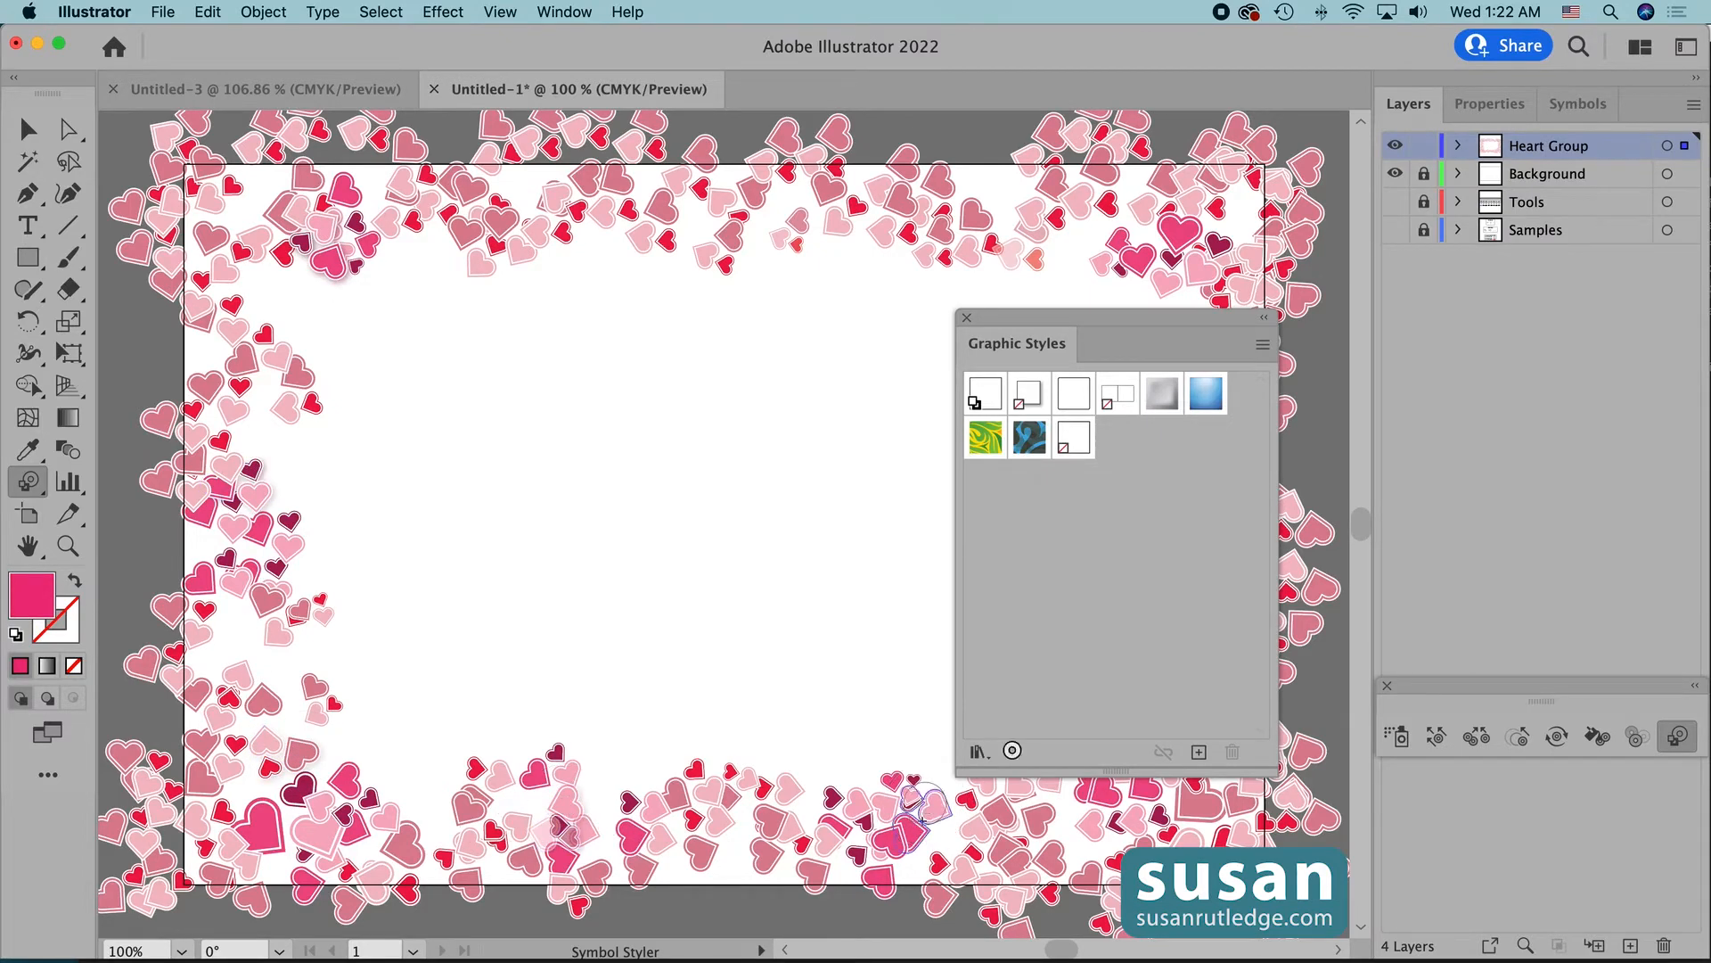
pyautogui.moveTo(1009, 323); pyautogui.dragTo(677, 289)
pyautogui.click(1217, 587)
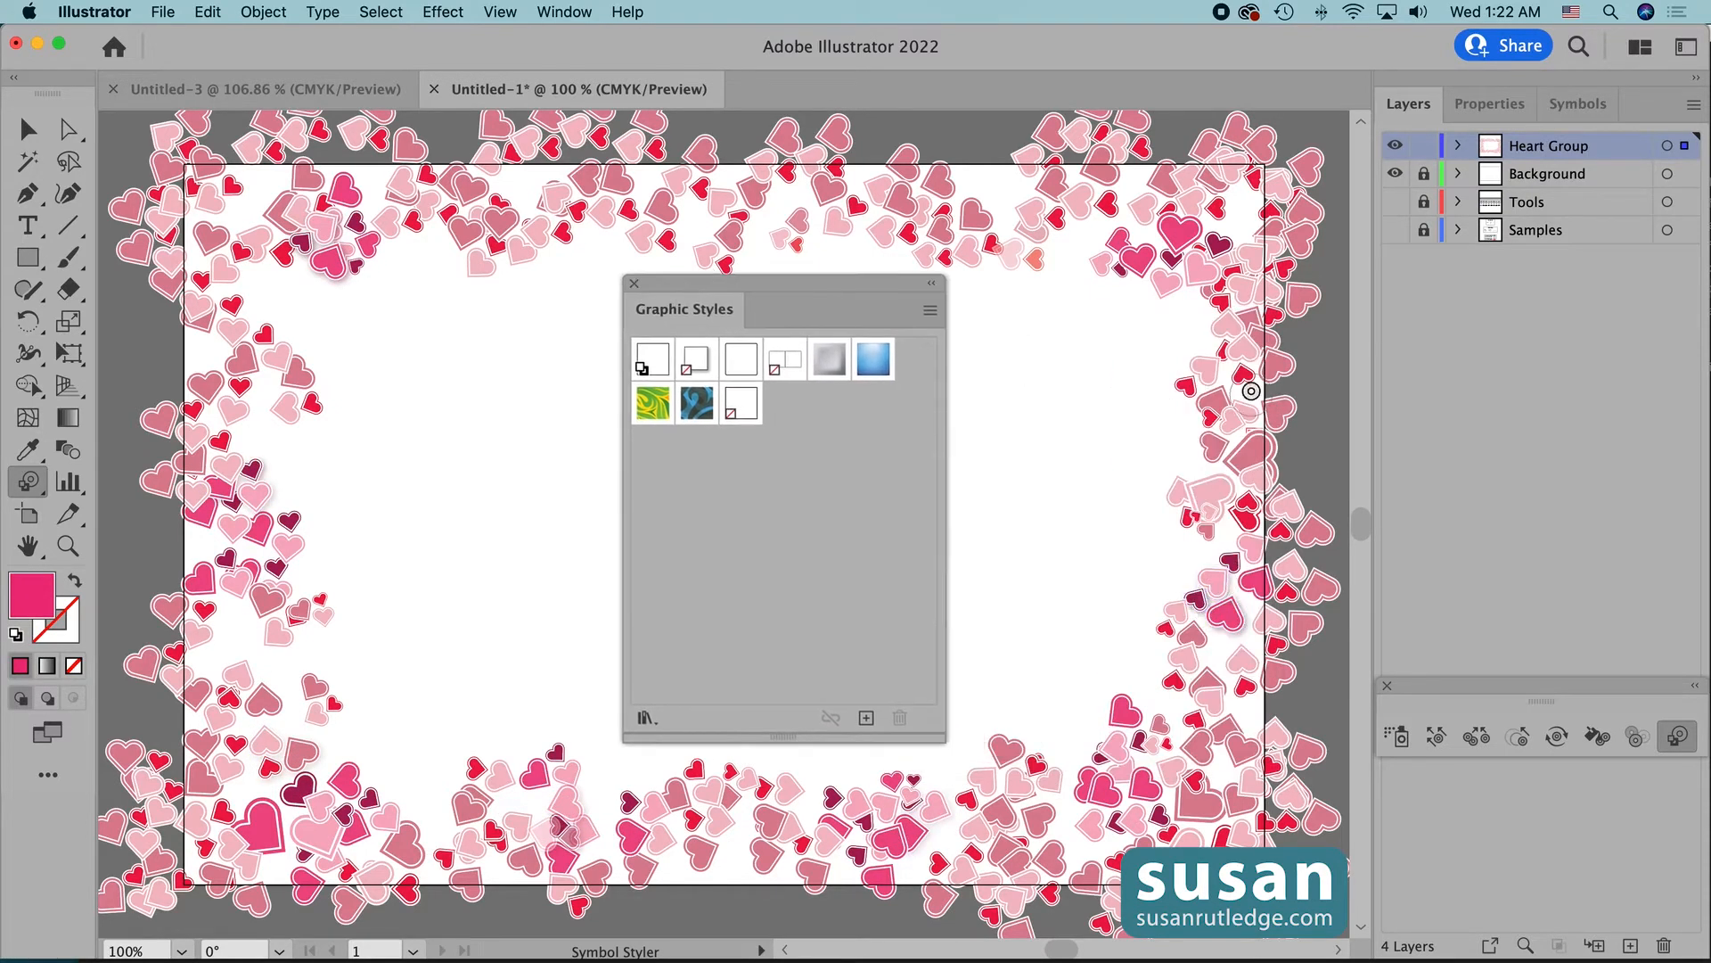
pyautogui.click(1234, 331)
pyautogui.click(974, 248)
pyautogui.click(729, 238)
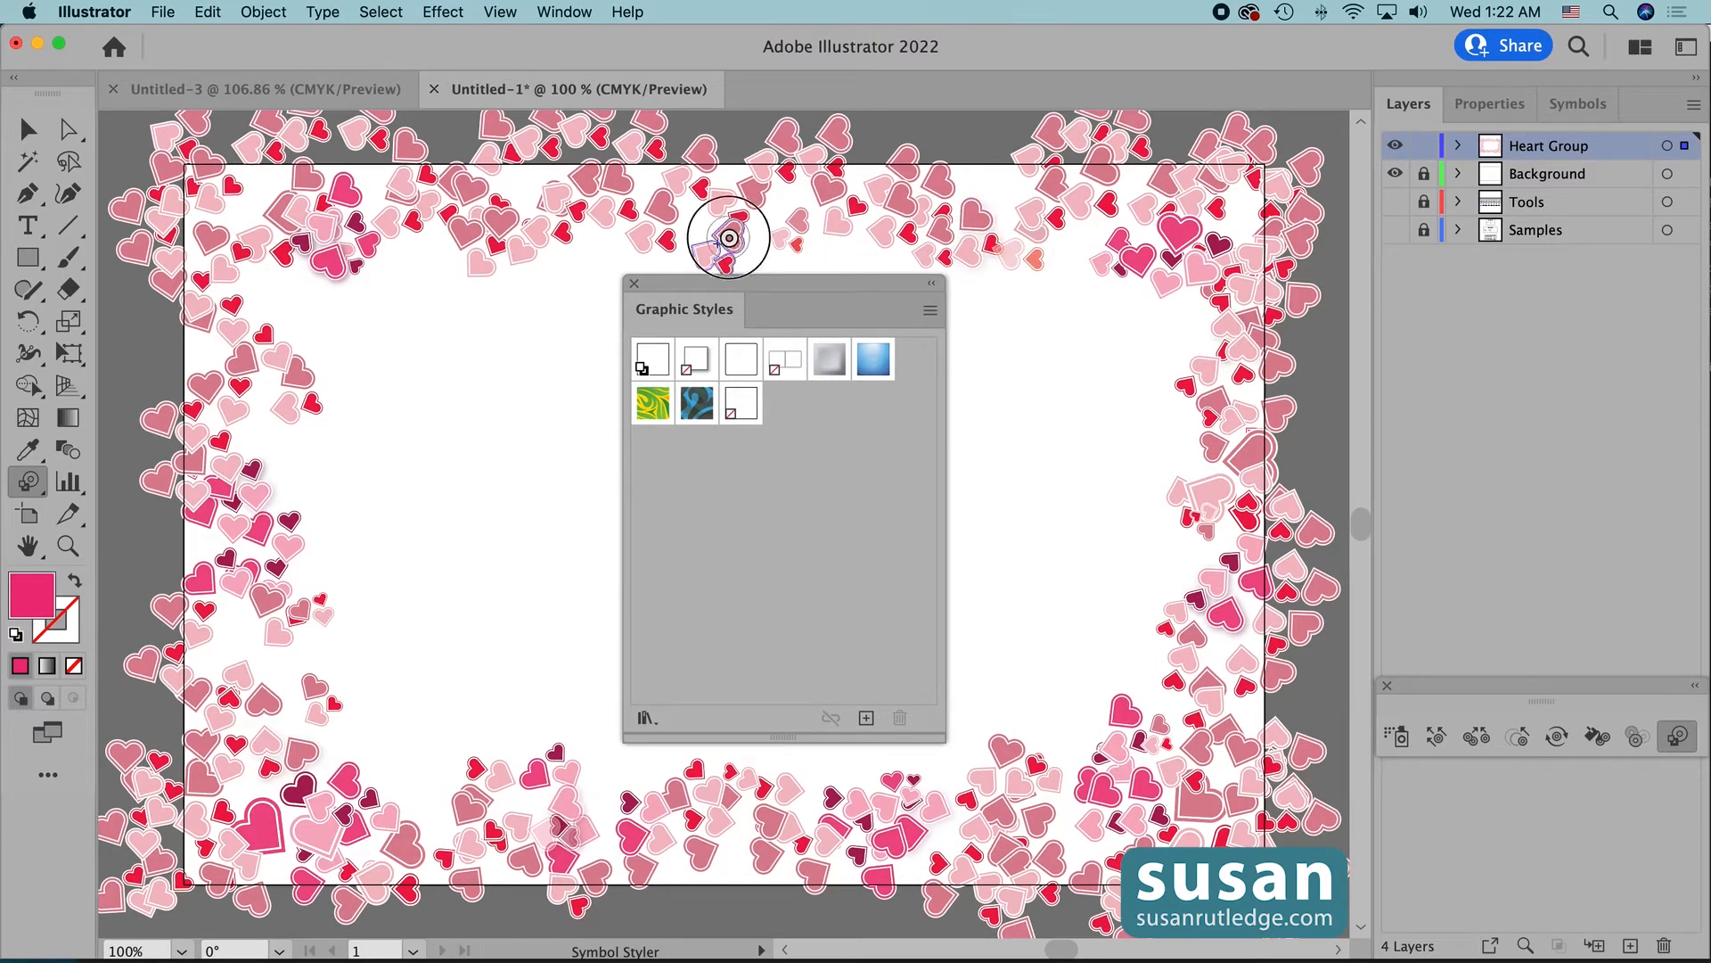
# - Apply the new blank graphic style to hearts near the top border's right end, and close the Graphic Styles
pyautogui.click(745, 408)
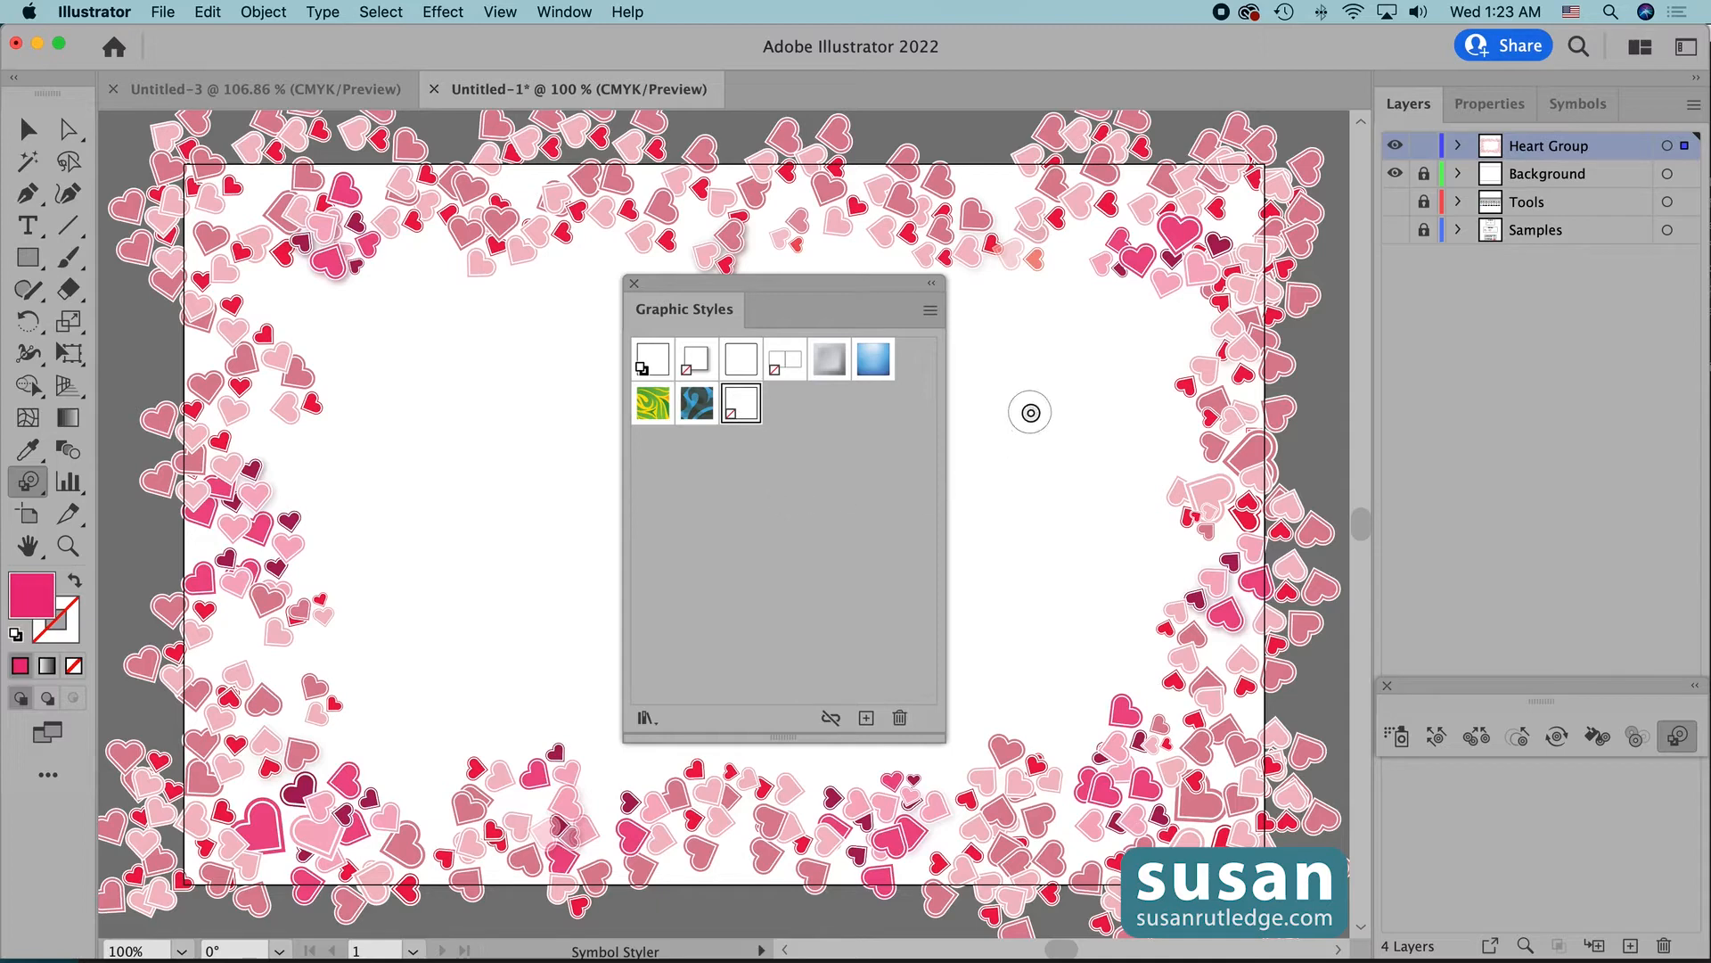
pyautogui.click(1082, 211)
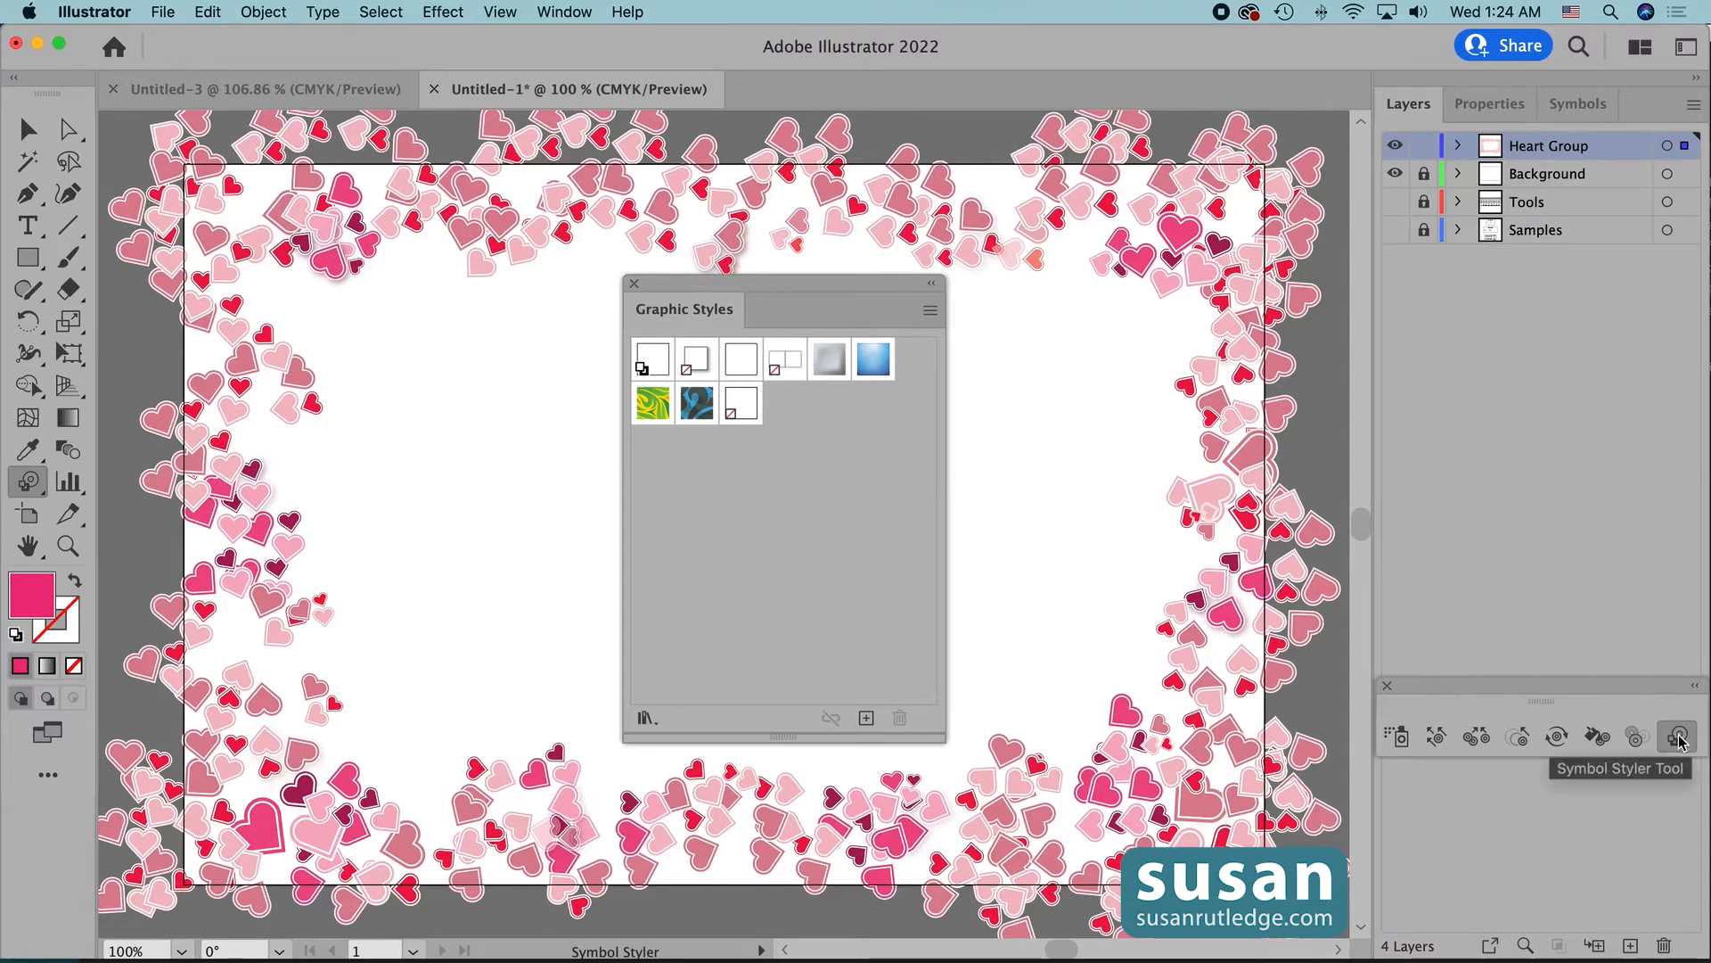
pyautogui.click(635, 284)
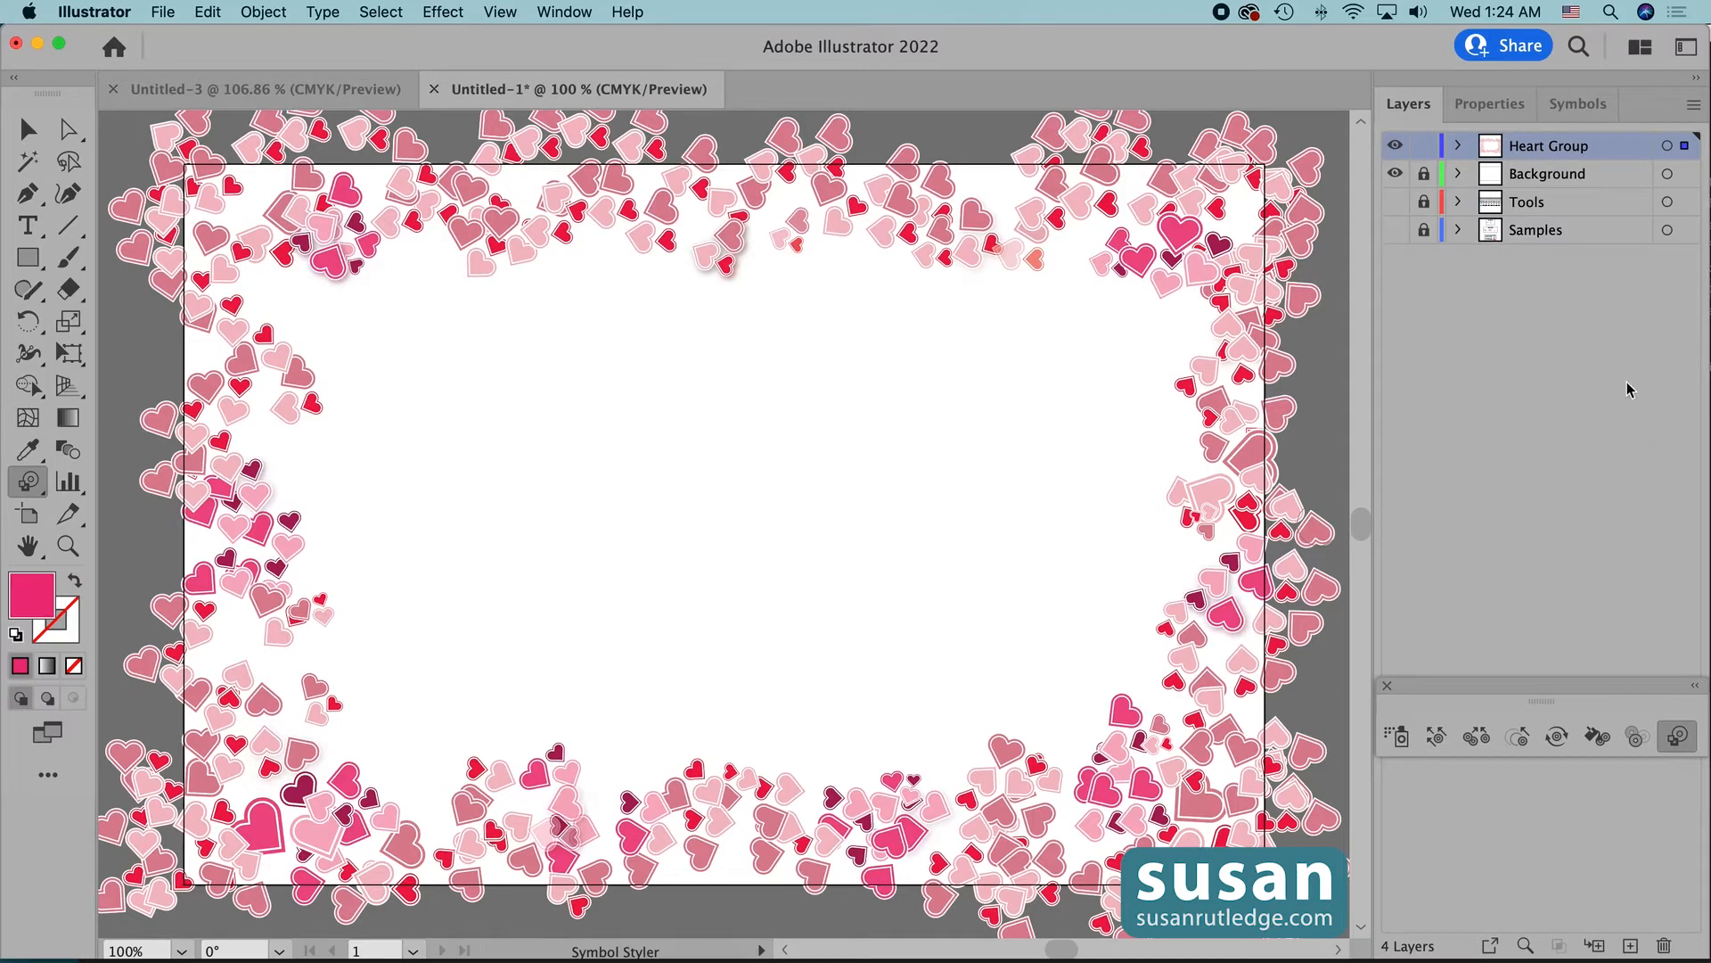
# - Lock the Heart Group layer, add a new layer above it named Rose Group, and target that layer
pyautogui.click(1422, 148)
pyautogui.click(1629, 951)
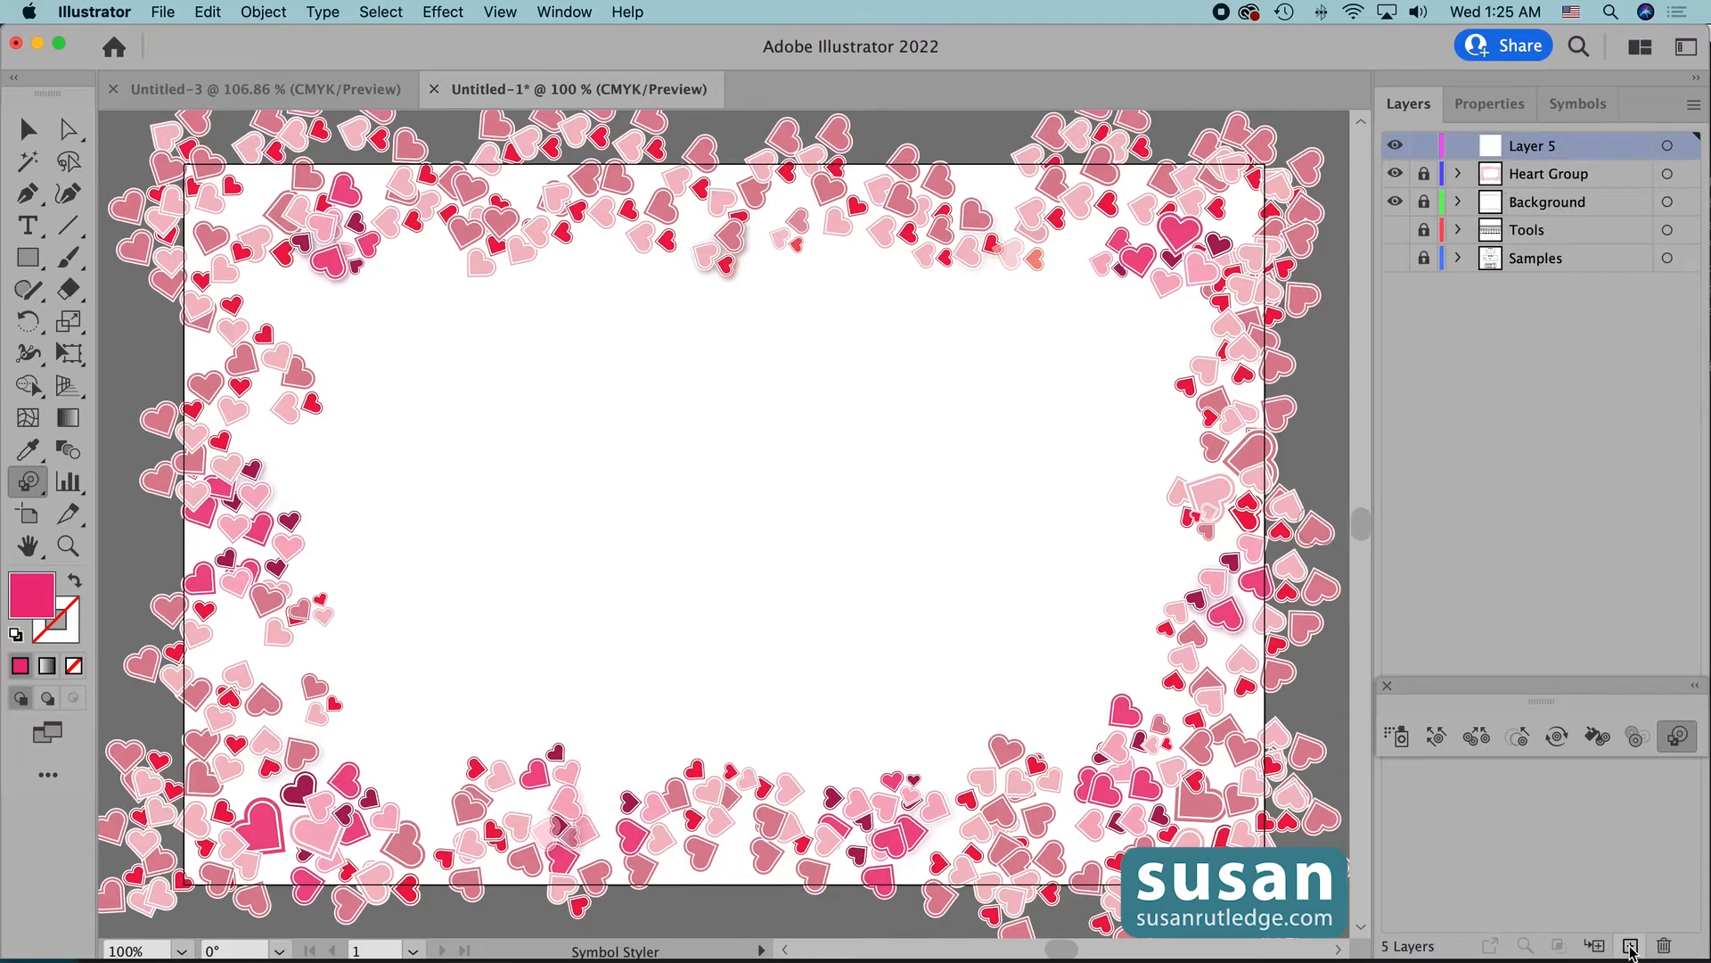
pyautogui.doubleClick(1535, 150)
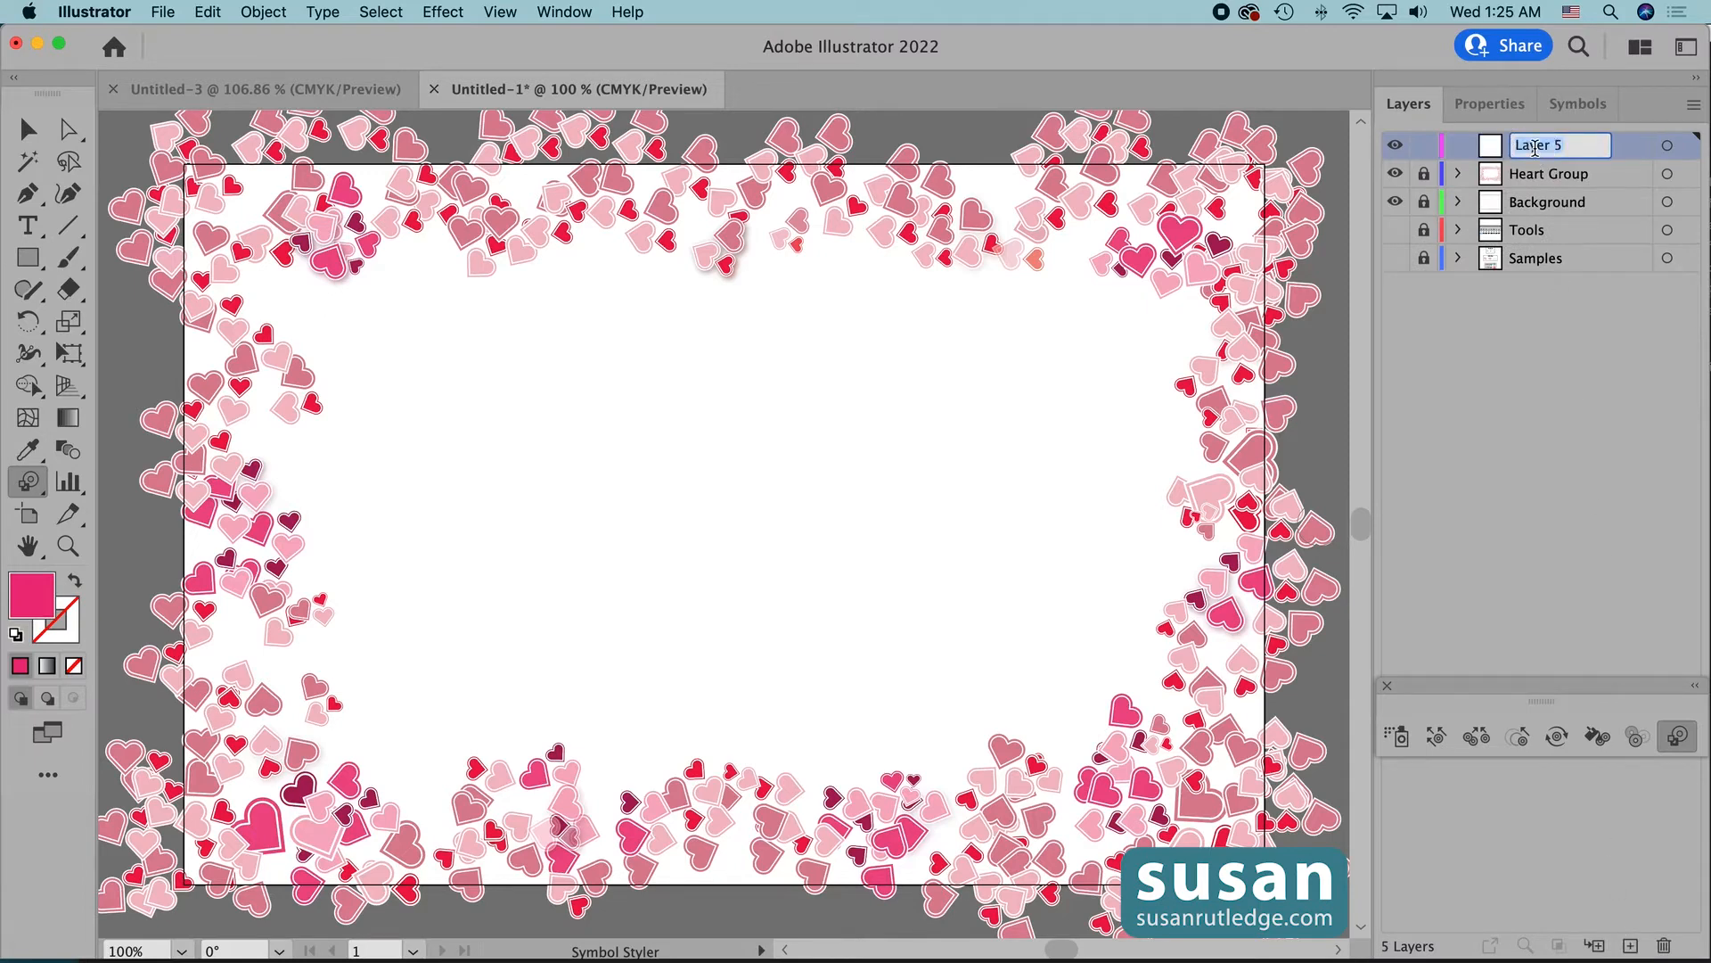
pyautogui.write('Rose Group')
pyautogui.click(1667, 147)
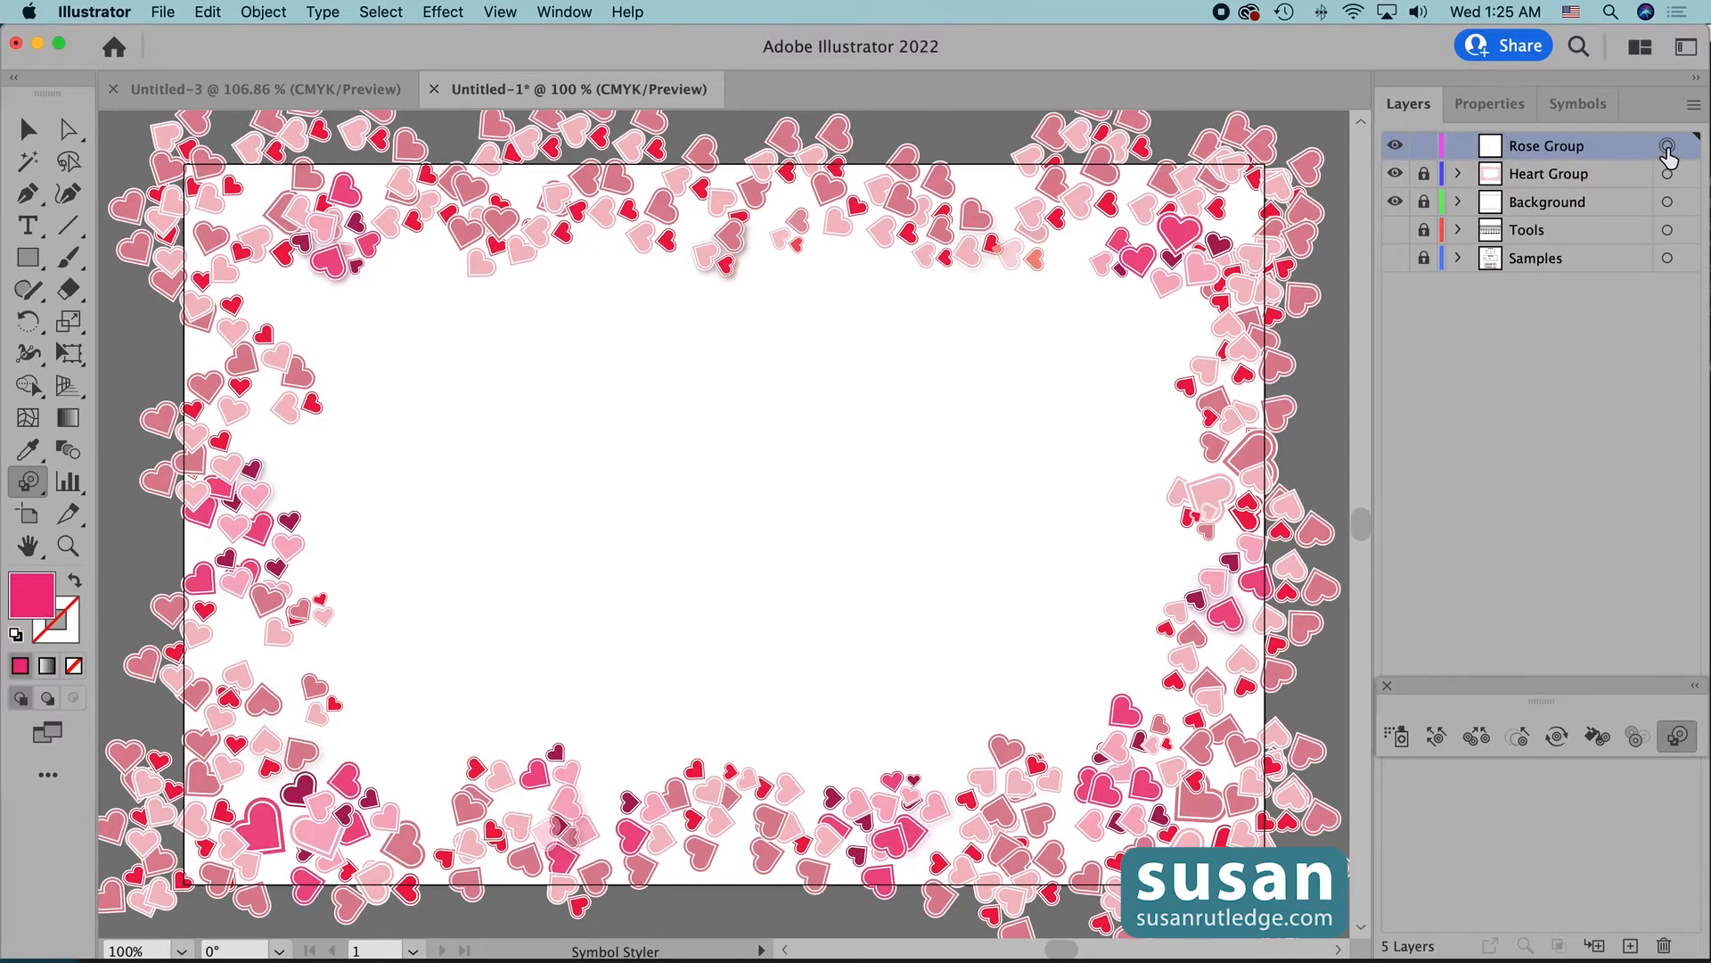
# - Choose the rose cluster symbol for the Symbol Sprayer and set the symbol set density to 2
pyautogui.click(1581, 105)
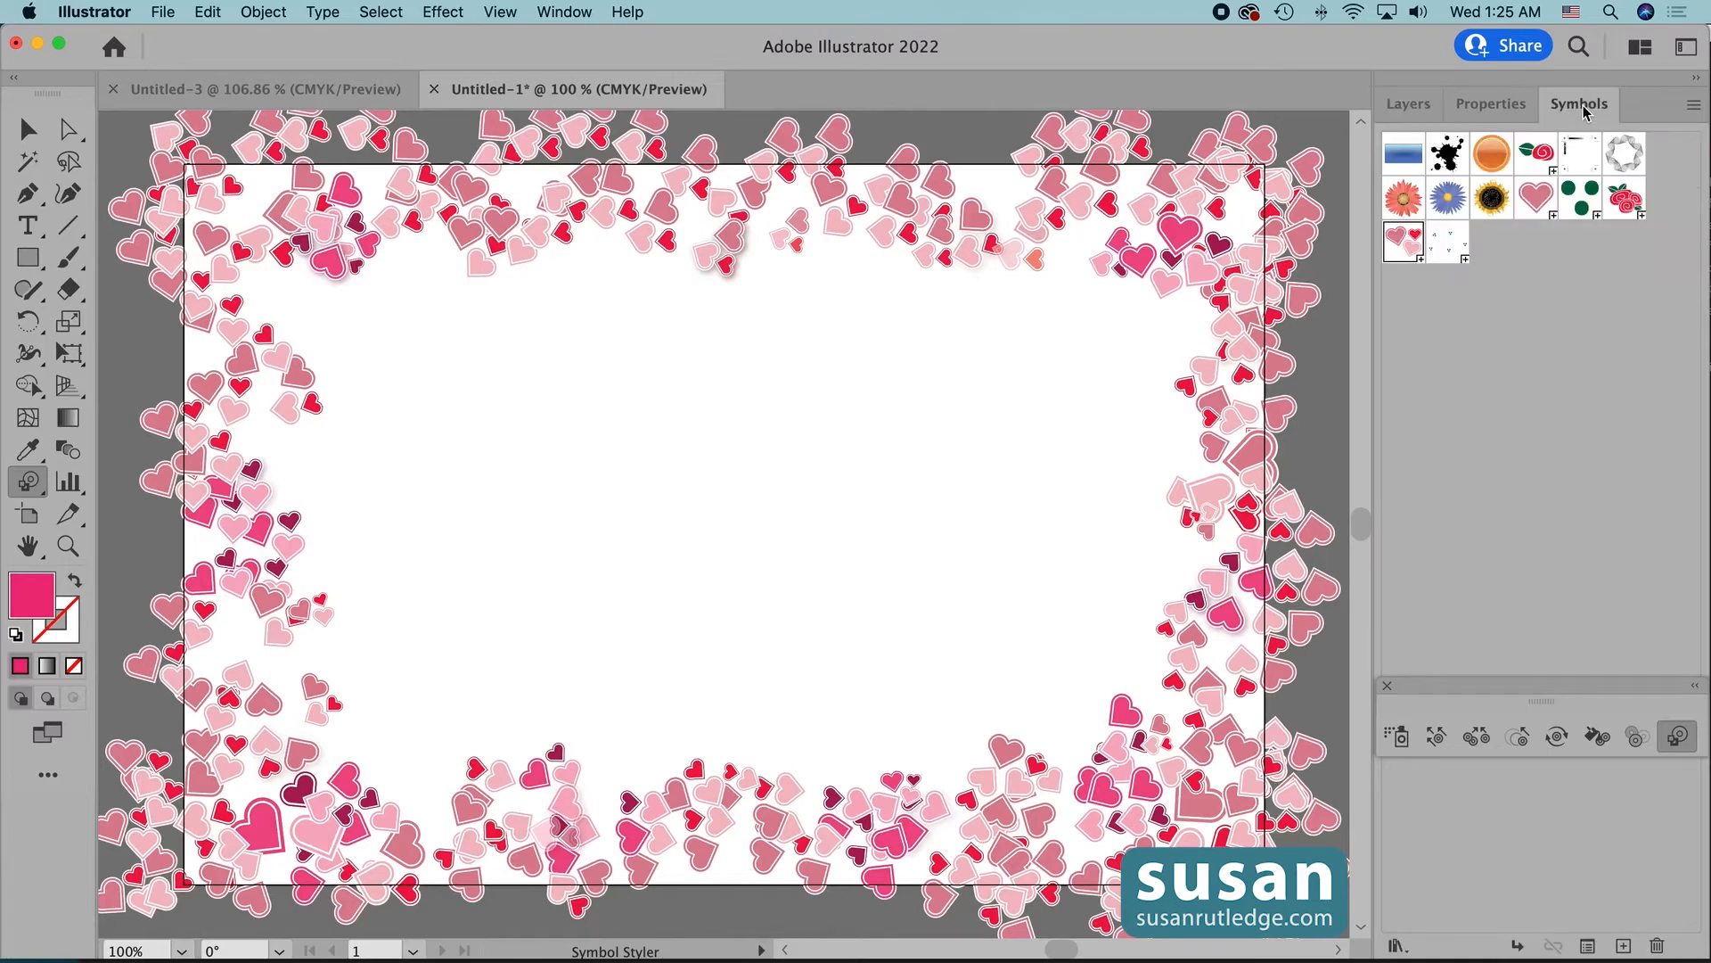
pyautogui.click(1625, 203)
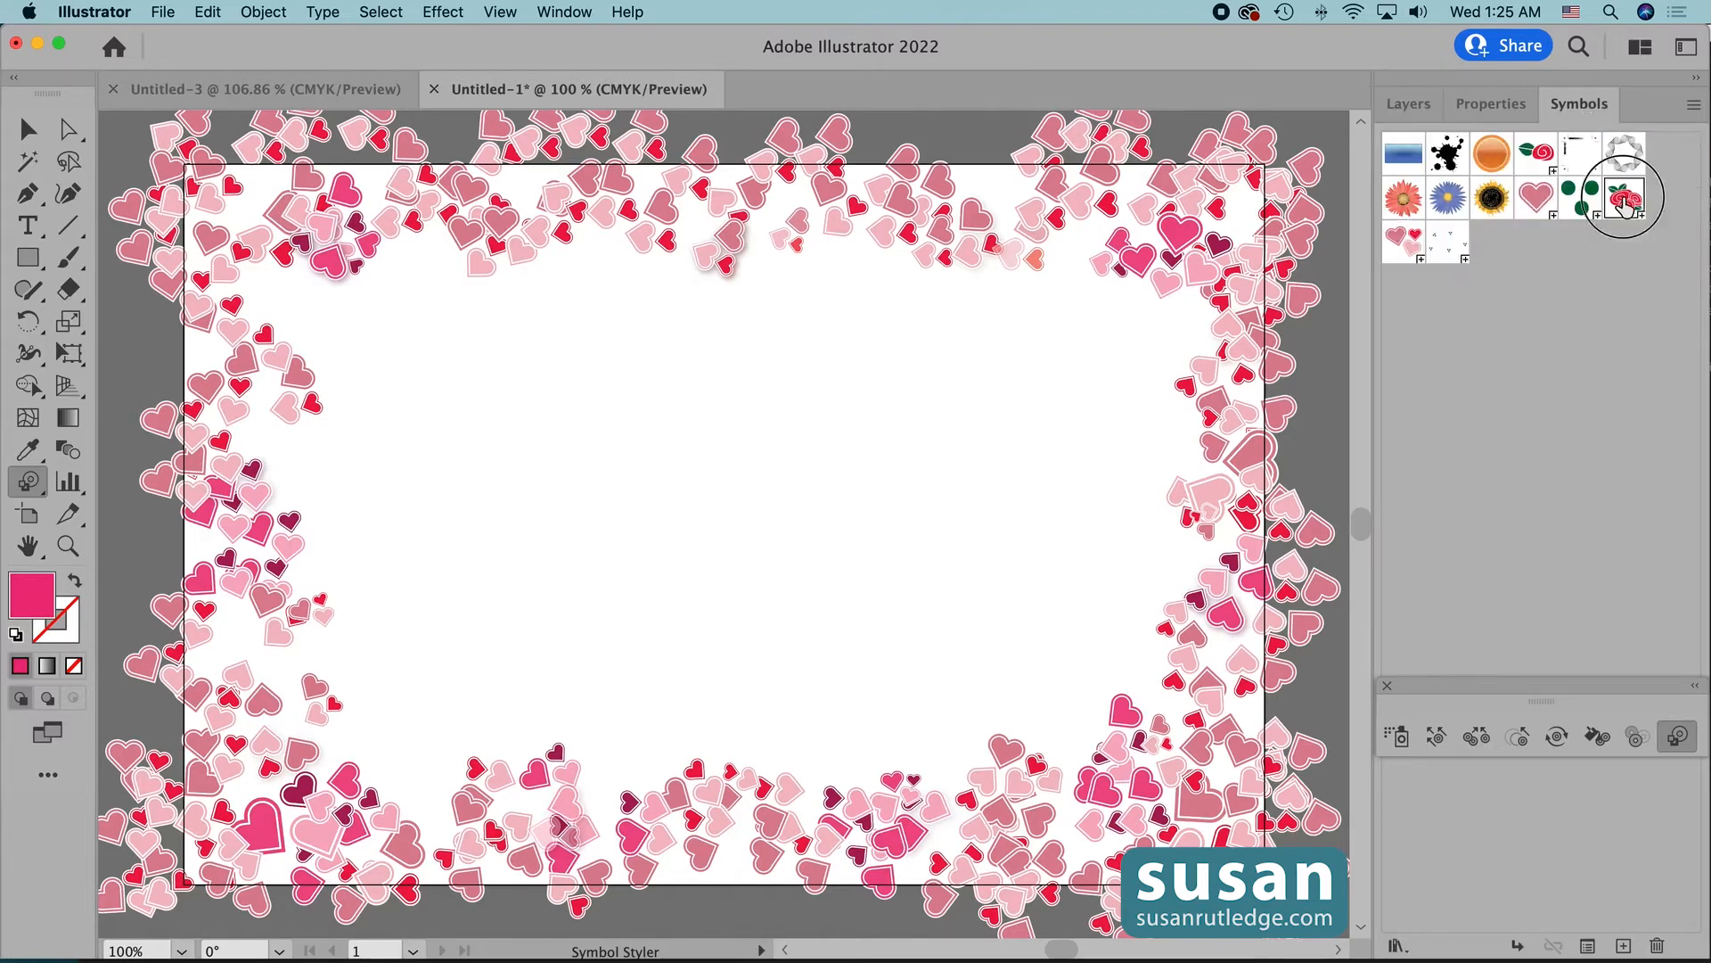
pyautogui.click(1401, 740)
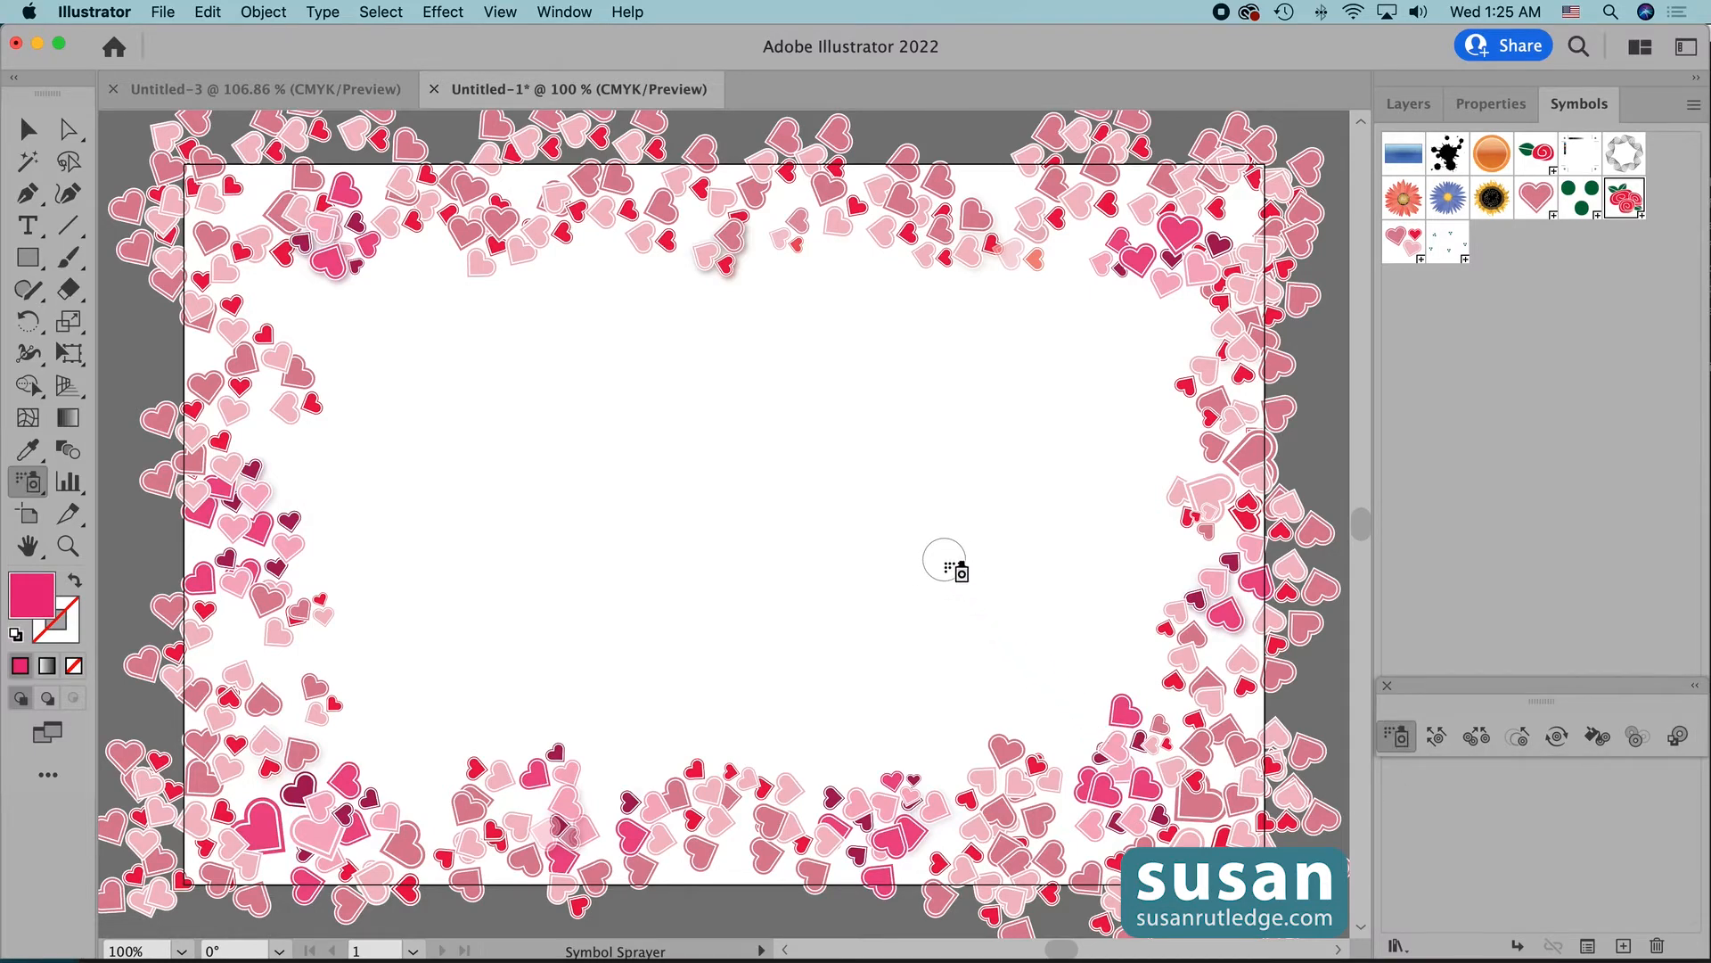
pyautogui.press('Return')
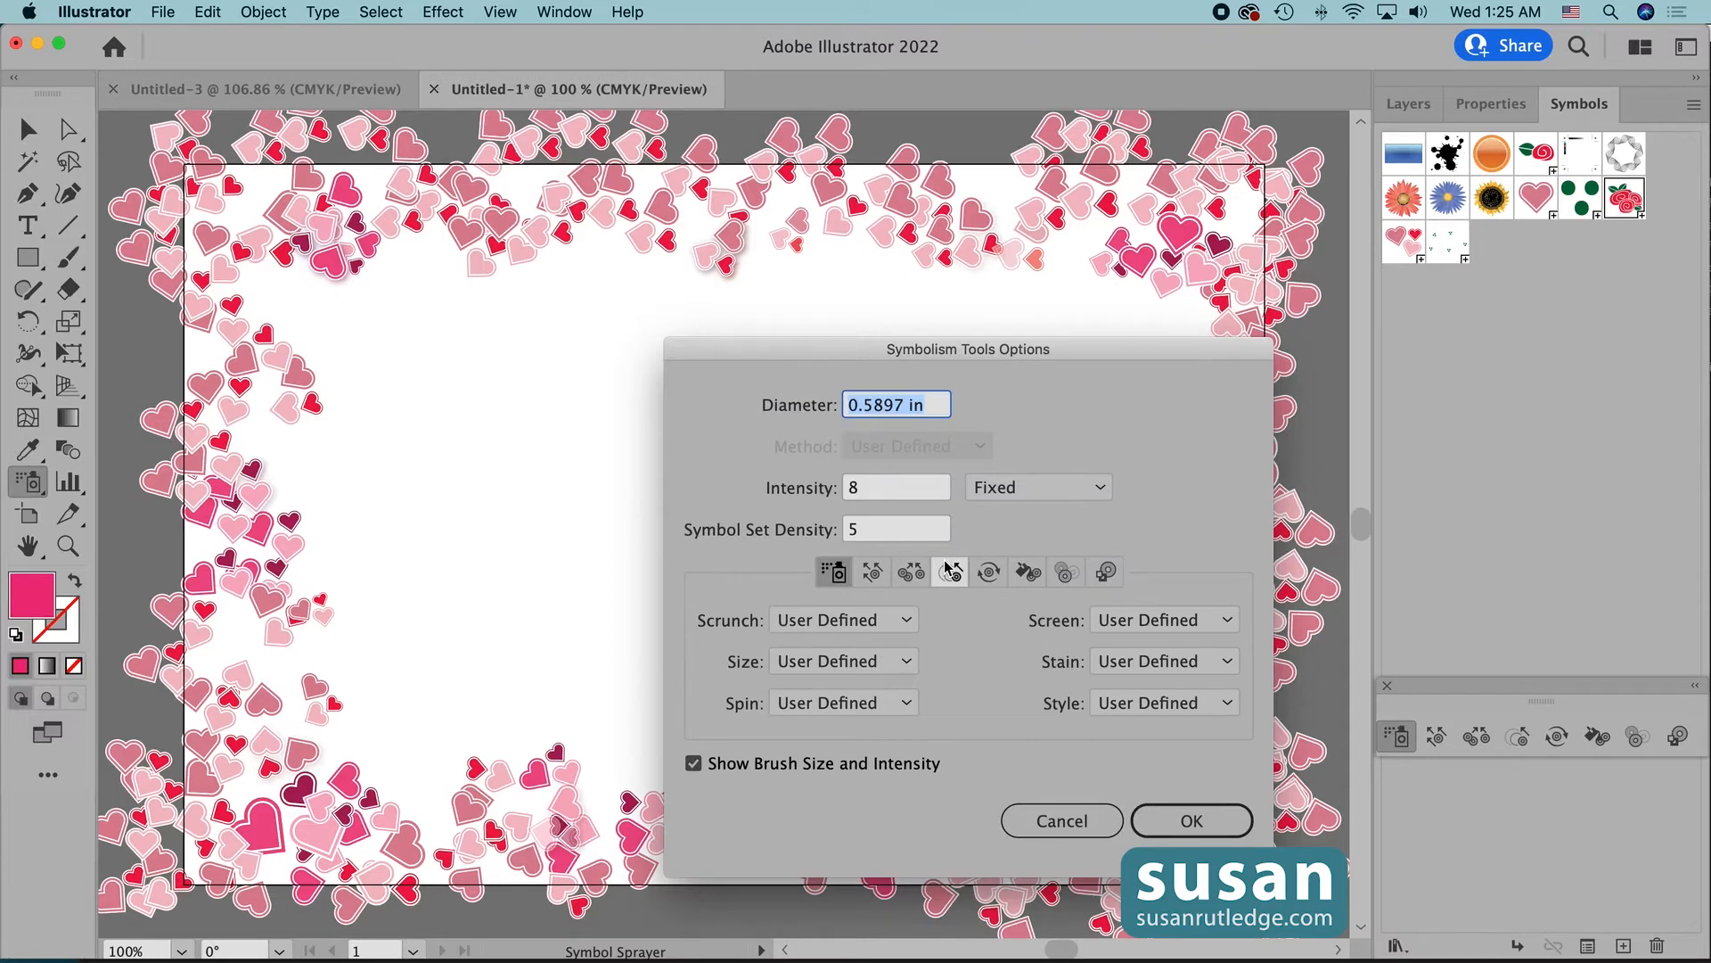
pyautogui.click(866, 533)
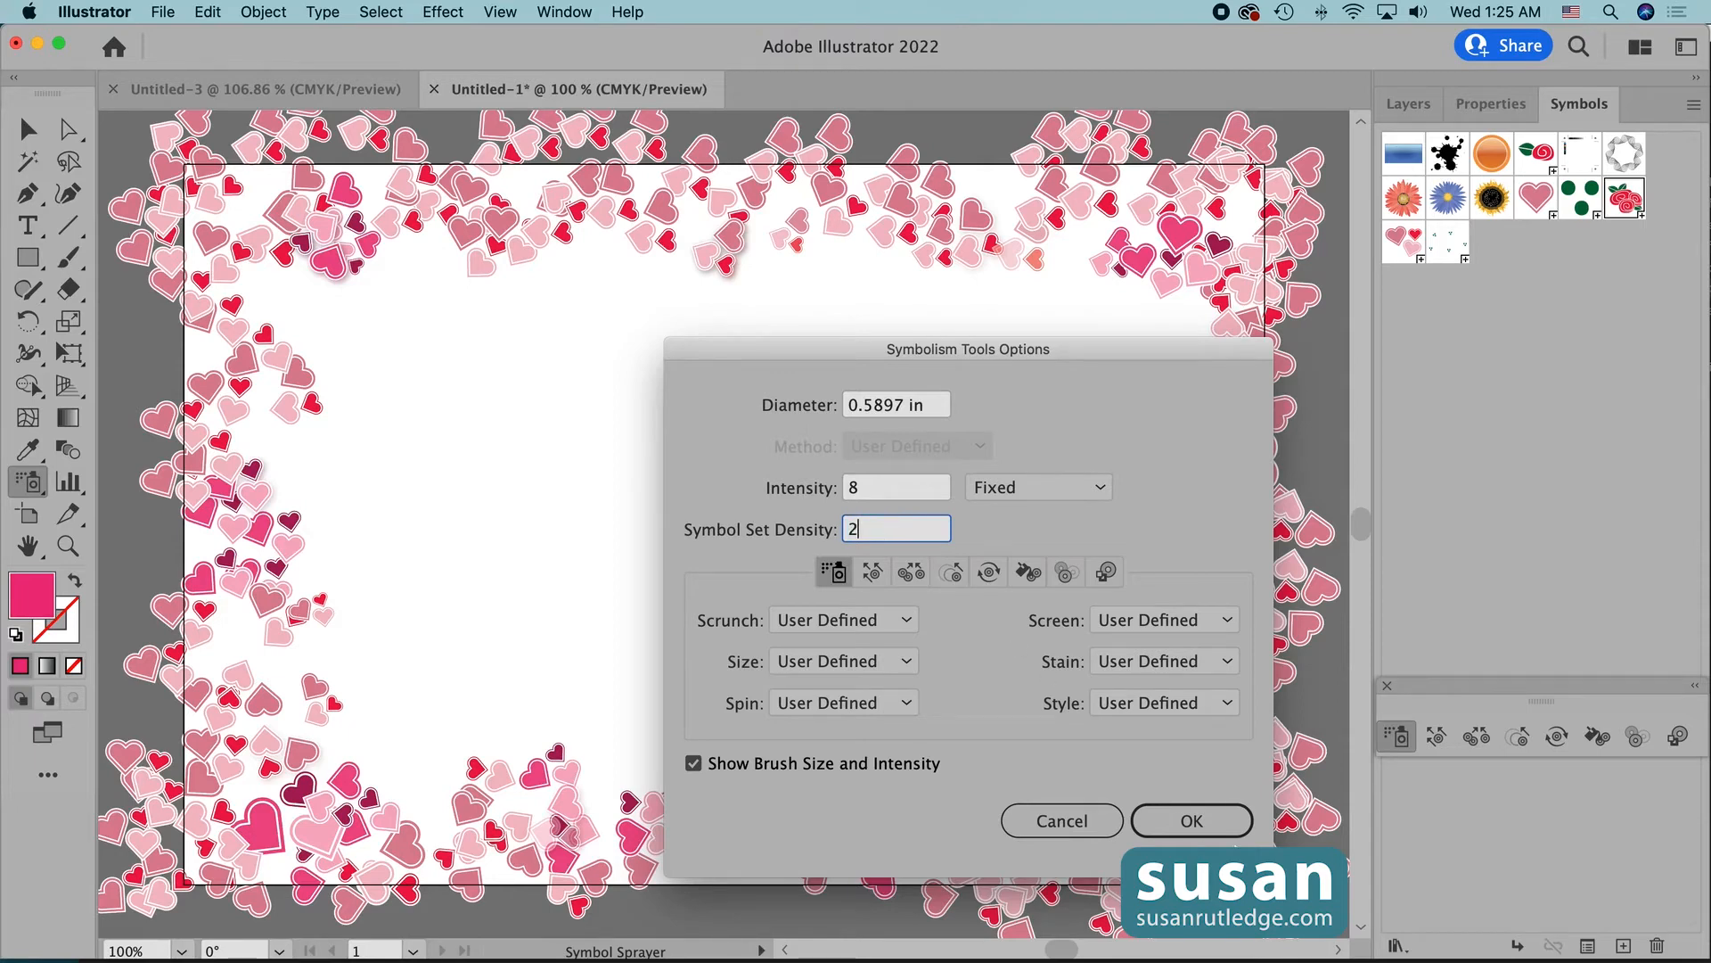
pyautogui.click(1195, 820)
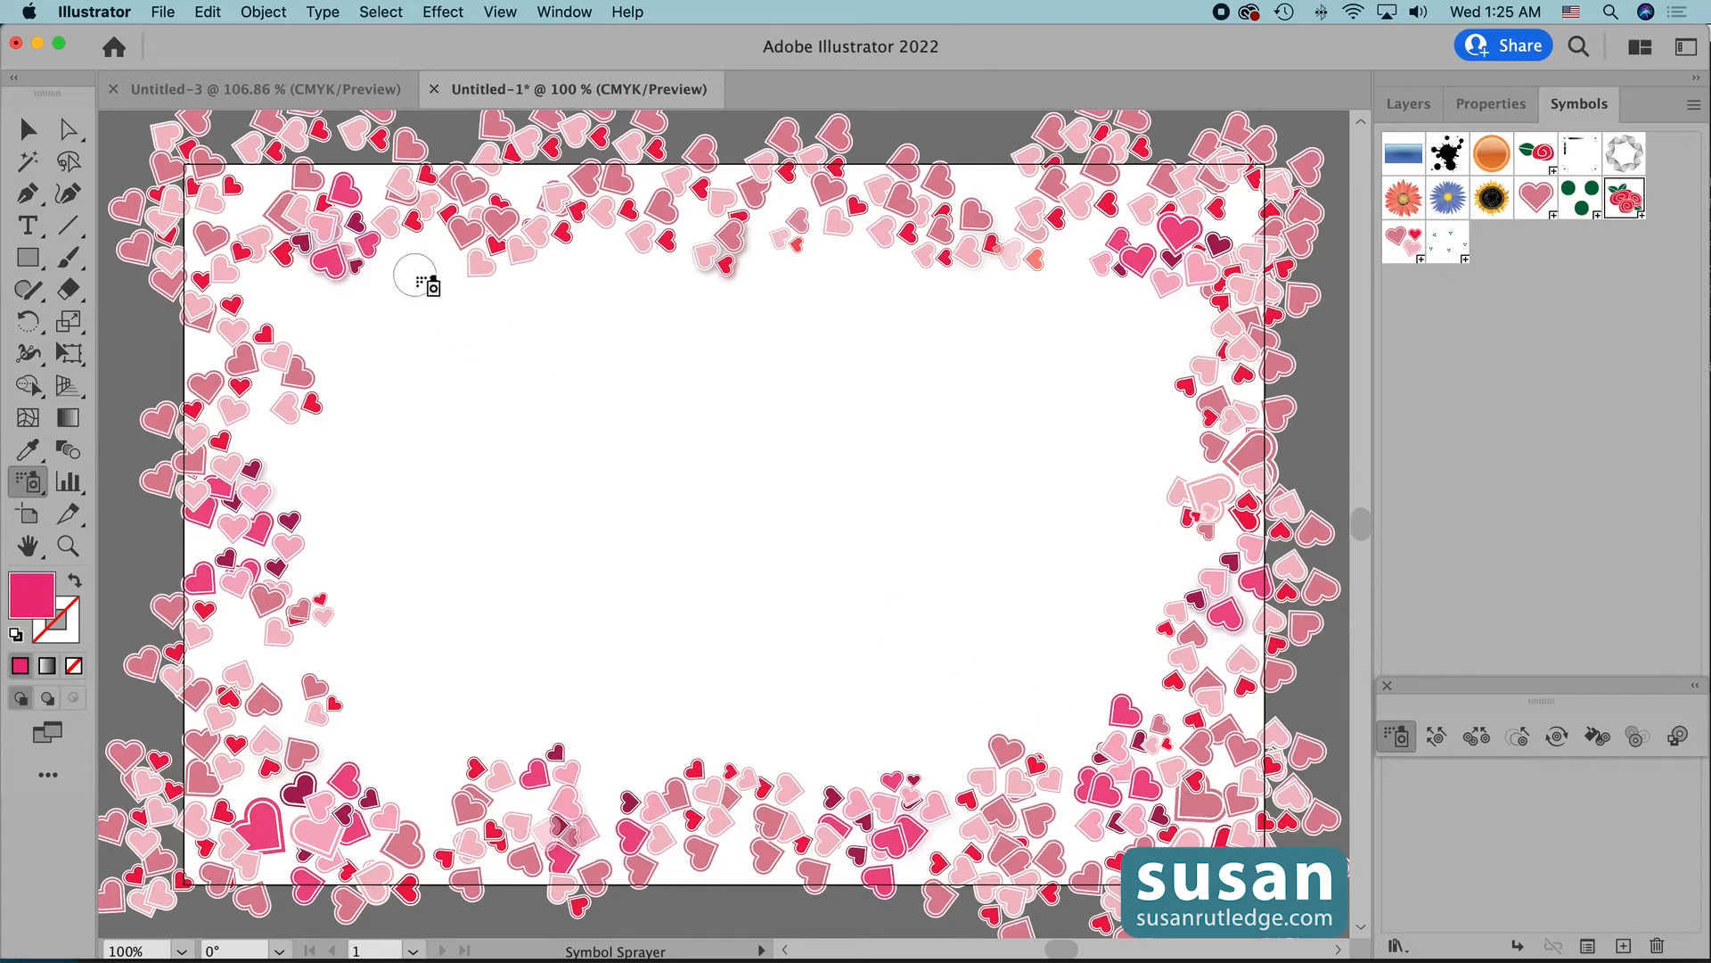
# - Set the fill to None and spray rose clusters over the hearts along all four sides of the border
pyautogui.moveTo(255, 276)
pyautogui.mouseDown()
pyautogui.moveTo(382, 210)
pyautogui.moveTo(504, 299)
pyautogui.mouseUp()
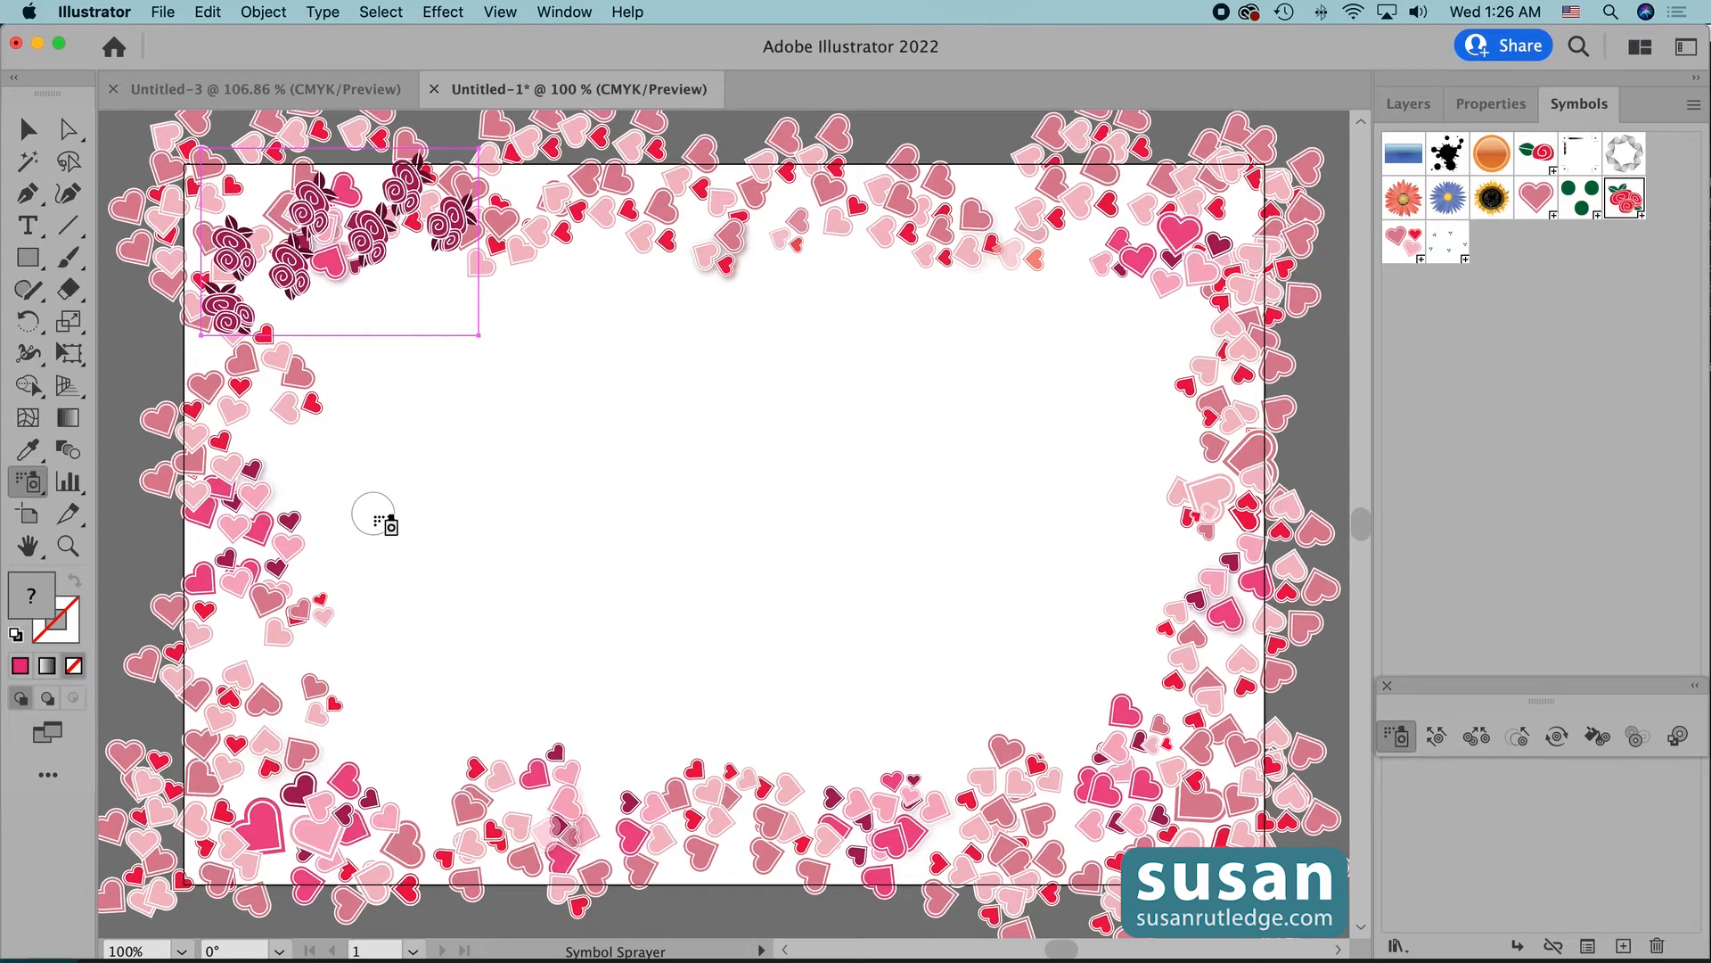
pyautogui.press('super+z')
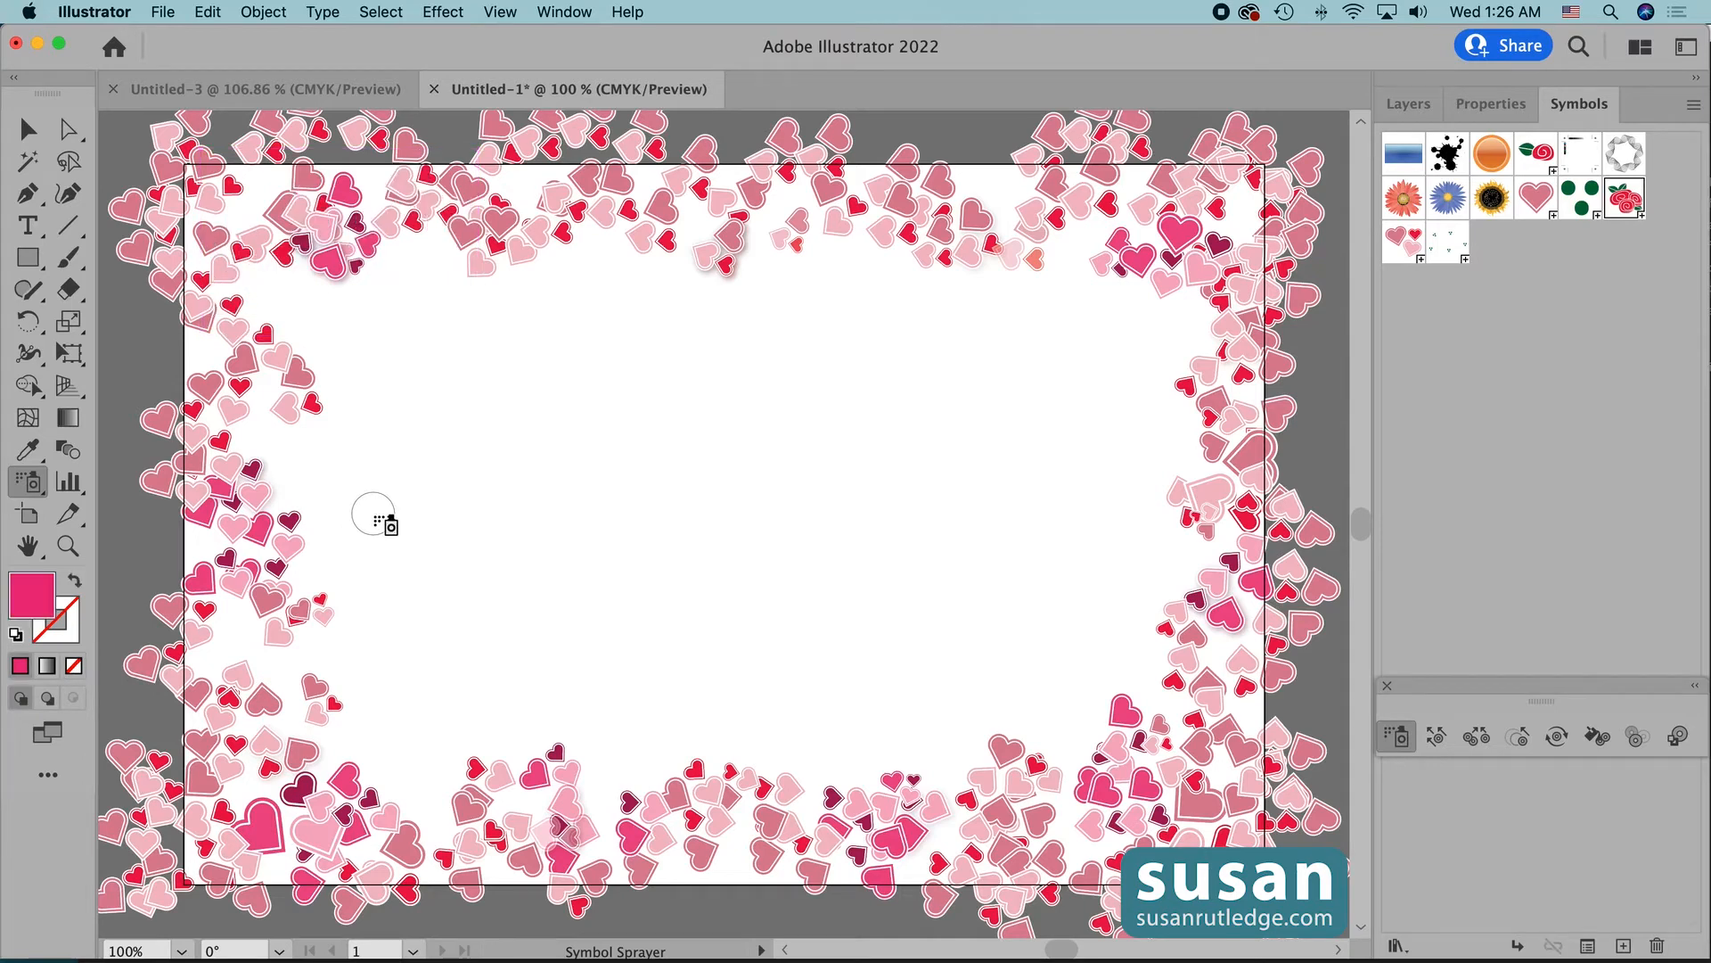
pyautogui.click(74, 666)
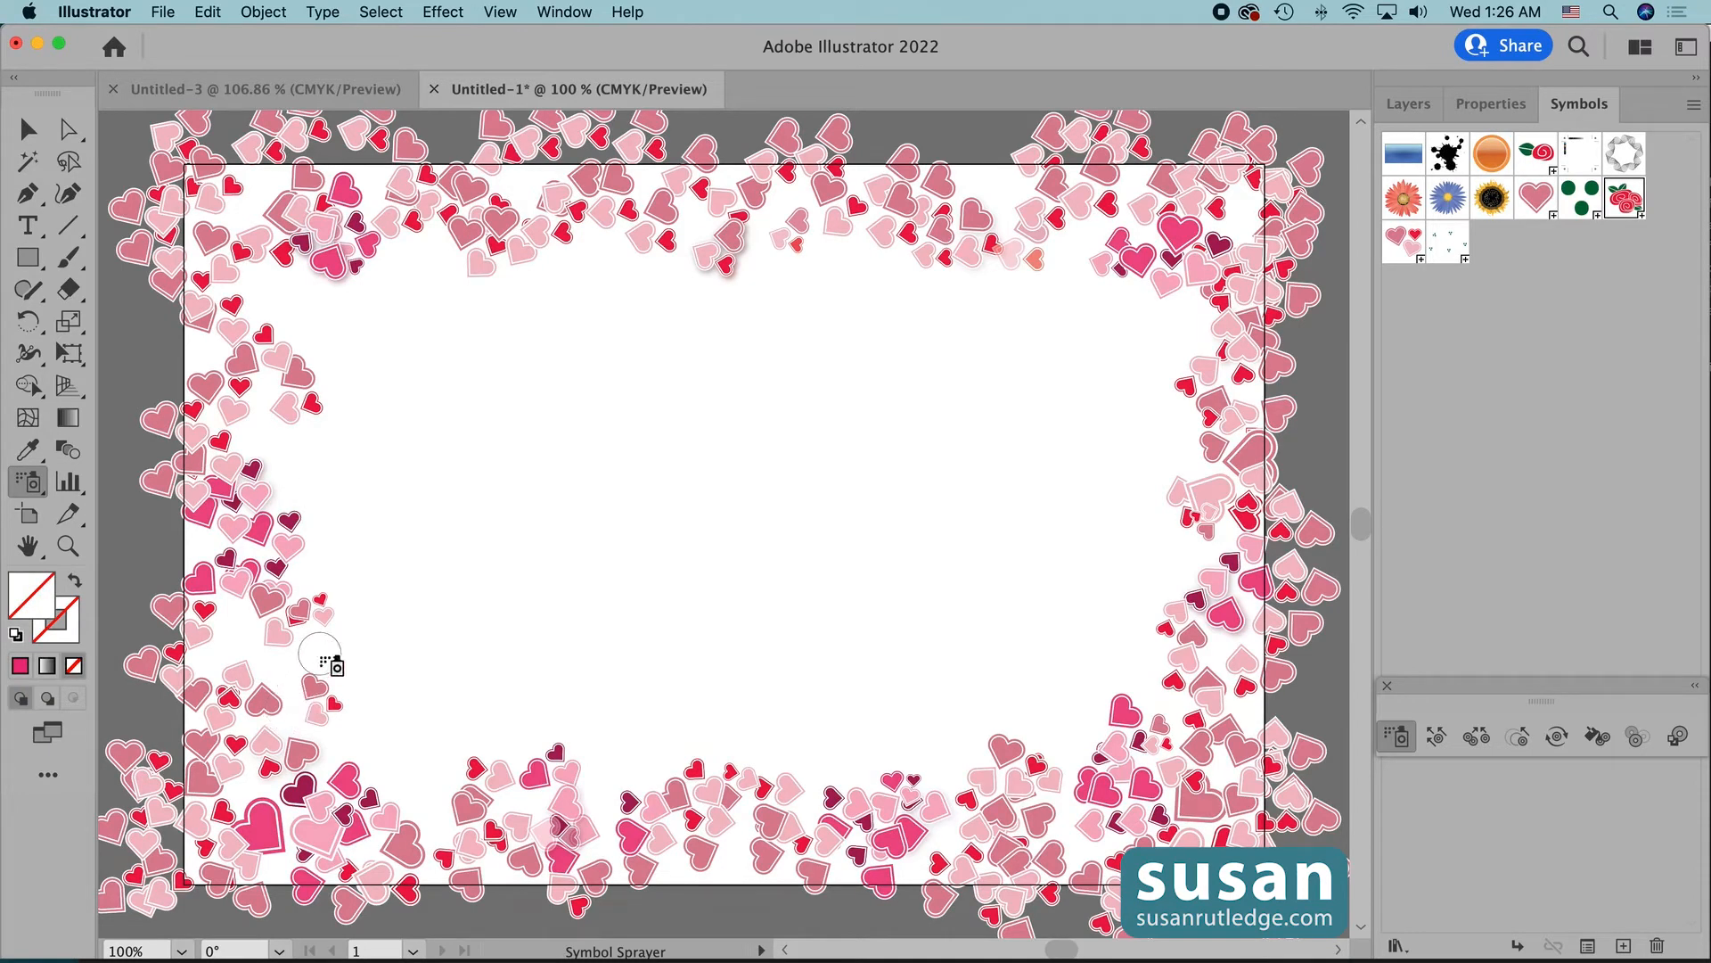
pyautogui.moveTo(268, 352)
pyautogui.mouseDown()
pyautogui.moveTo(269, 291)
pyautogui.moveTo(376, 240)
pyautogui.mouseUp()
pyautogui.moveTo(563, 204)
pyautogui.mouseDown()
pyautogui.moveTo(810, 230)
pyautogui.moveTo(932, 216)
pyautogui.mouseUp()
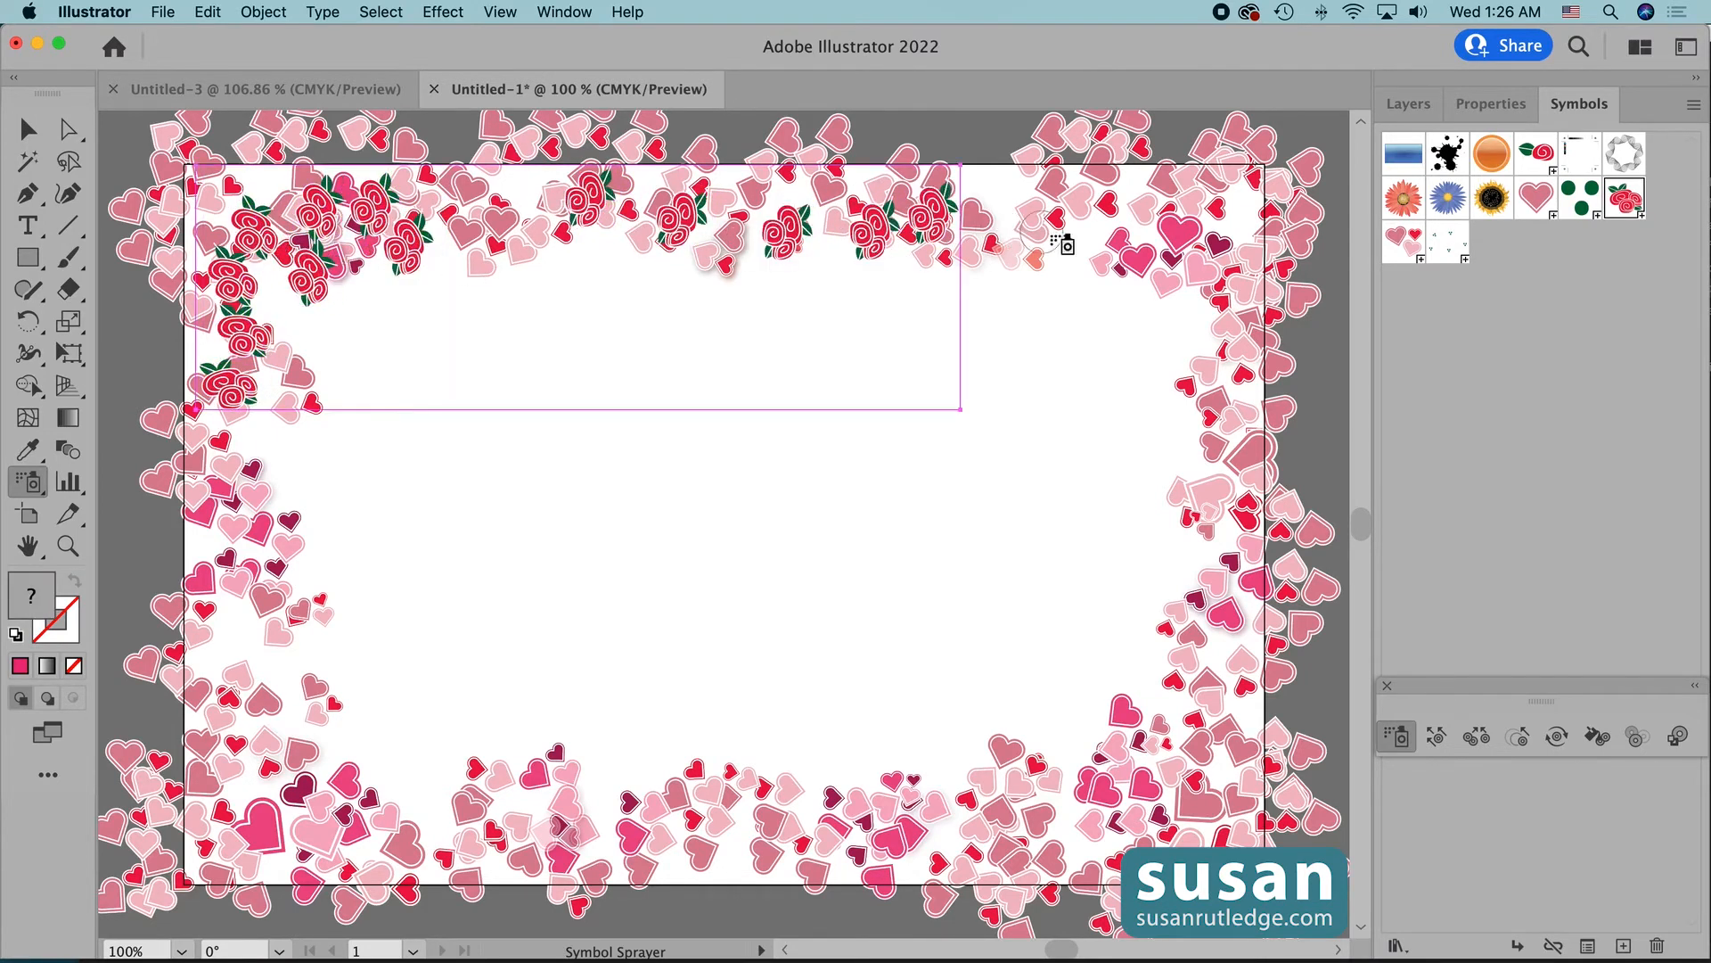
pyautogui.moveTo(1070, 206)
pyautogui.mouseDown()
pyautogui.moveTo(1100, 202)
pyautogui.moveTo(1222, 286)
pyautogui.moveTo(1239, 347)
pyautogui.mouseUp()
pyautogui.moveTo(1234, 451)
pyautogui.mouseDown()
pyautogui.moveTo(1234, 784)
pyautogui.moveTo(1133, 820)
pyautogui.moveTo(931, 847)
pyautogui.mouseUp()
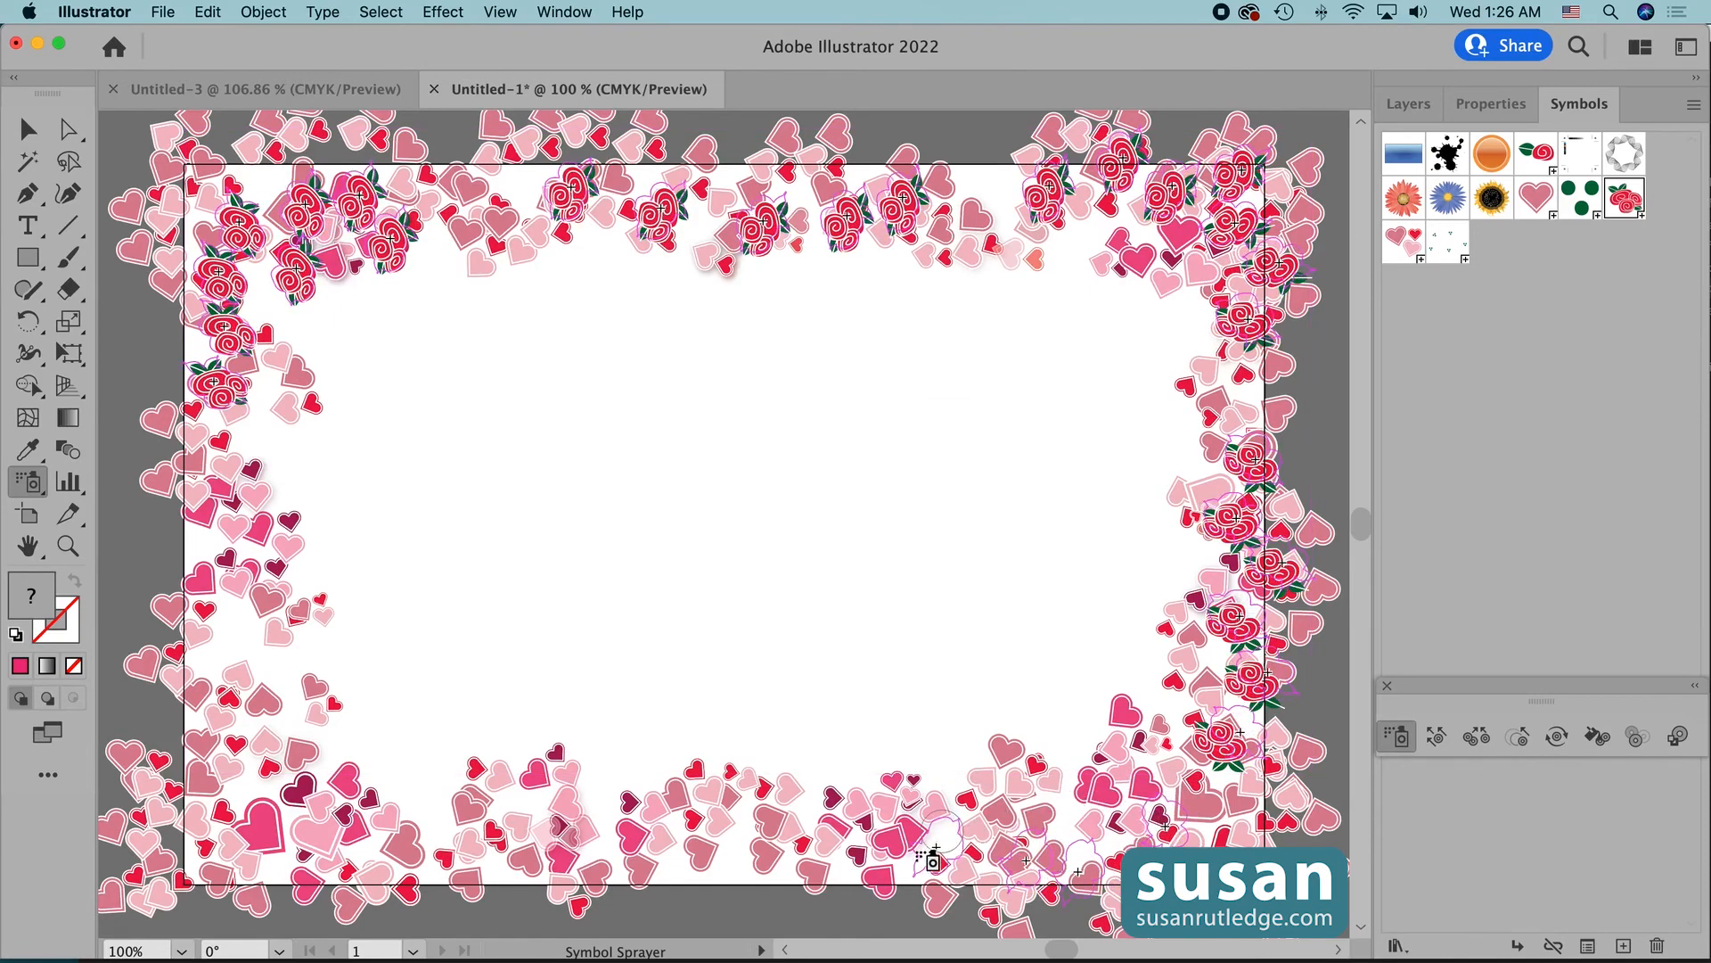
pyautogui.moveTo(833, 811)
pyautogui.mouseDown()
pyautogui.moveTo(565, 814)
pyautogui.moveTo(279, 745)
pyautogui.moveTo(241, 713)
pyautogui.moveTo(249, 508)
pyautogui.moveTo(218, 267)
pyautogui.mouseUp()
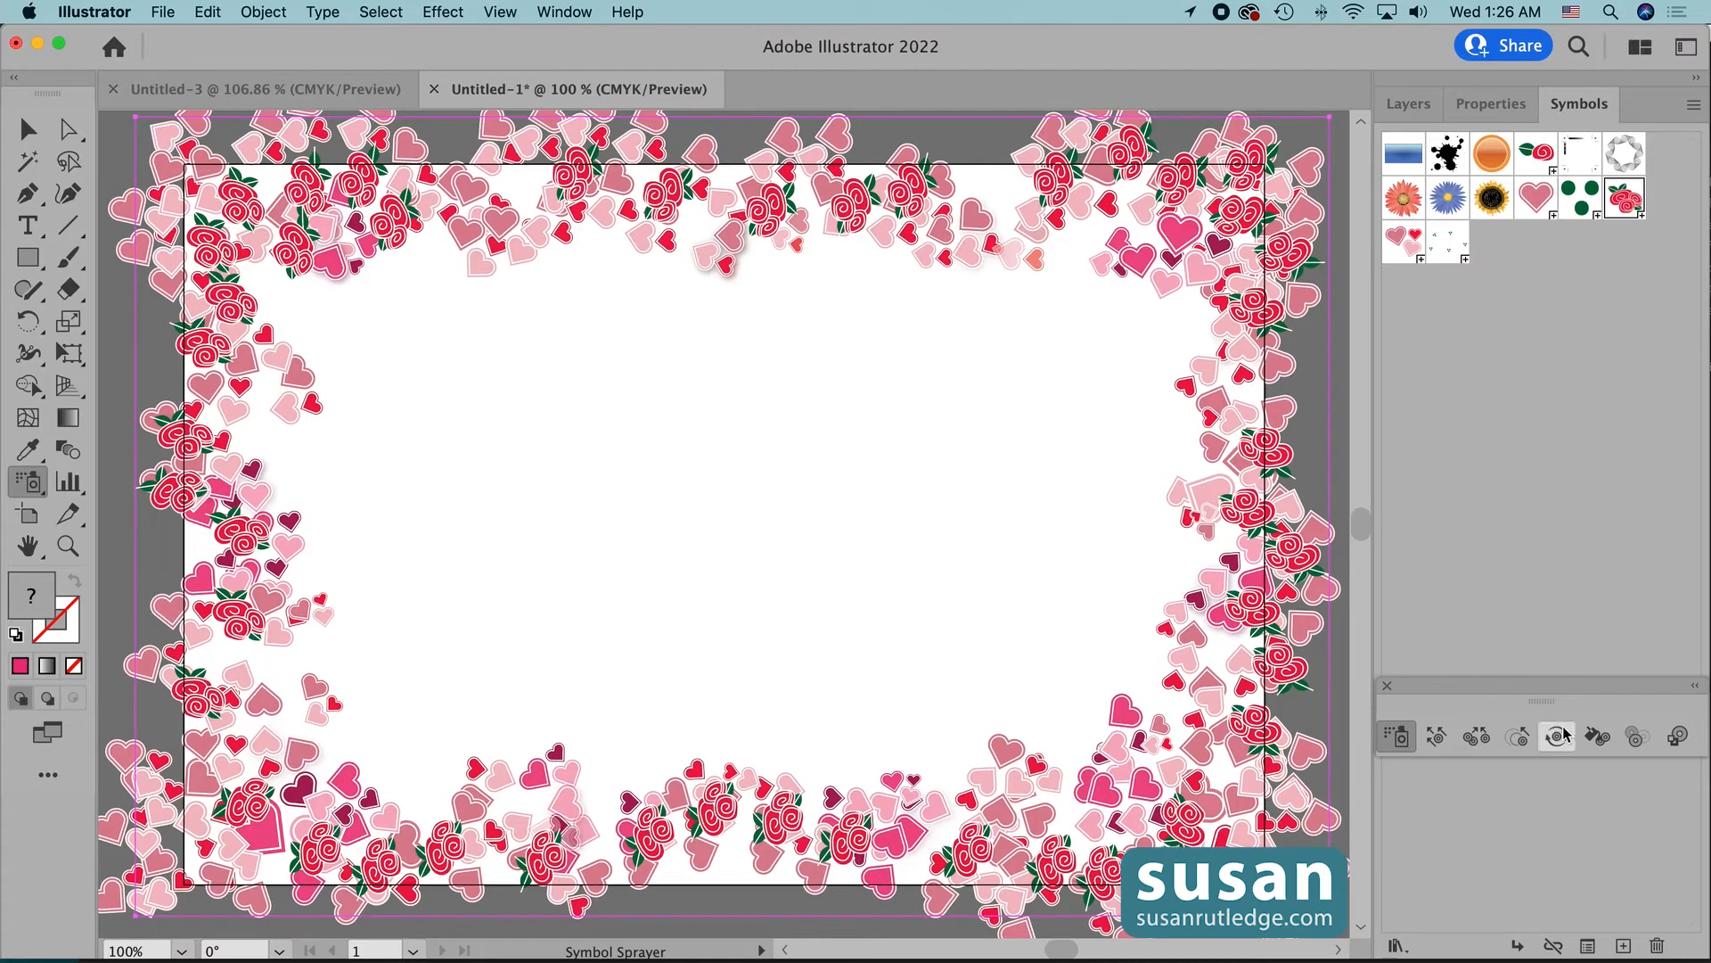
# - Shrink scattered rose clusters along the border's top, right and bottom sides with the Symbol Sizer
pyautogui.click(1518, 738)
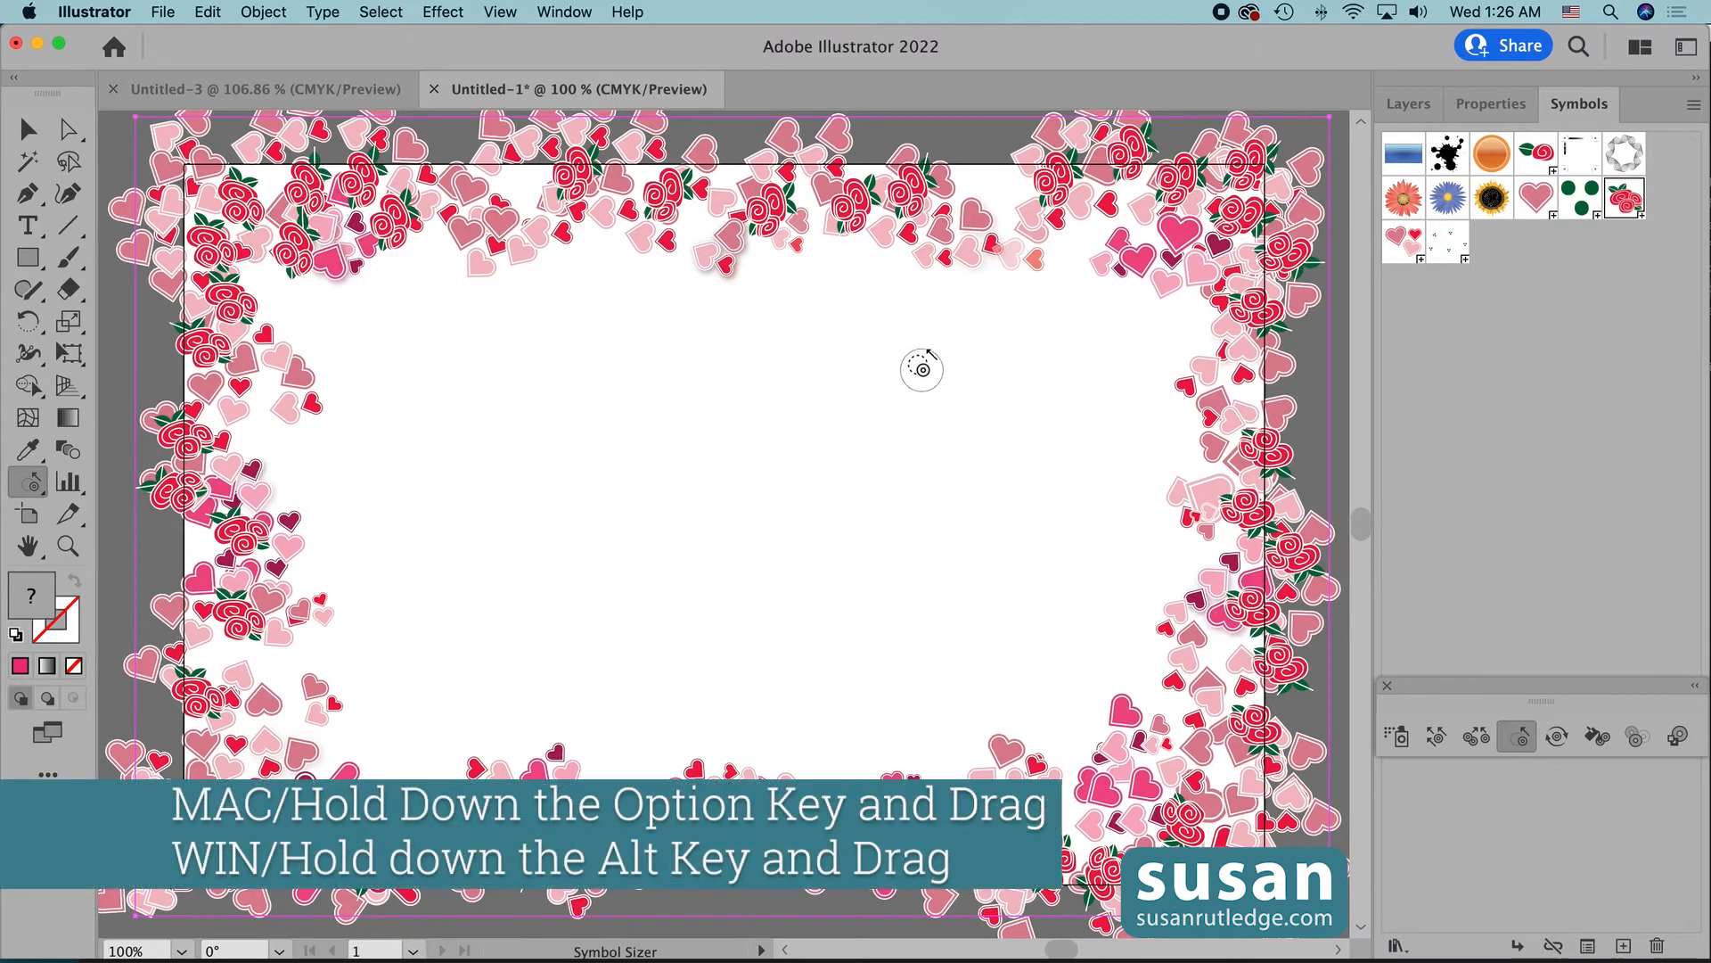
pyautogui.keyDown('alt'); pyautogui.click(856, 200); pyautogui.keyUp('alt')
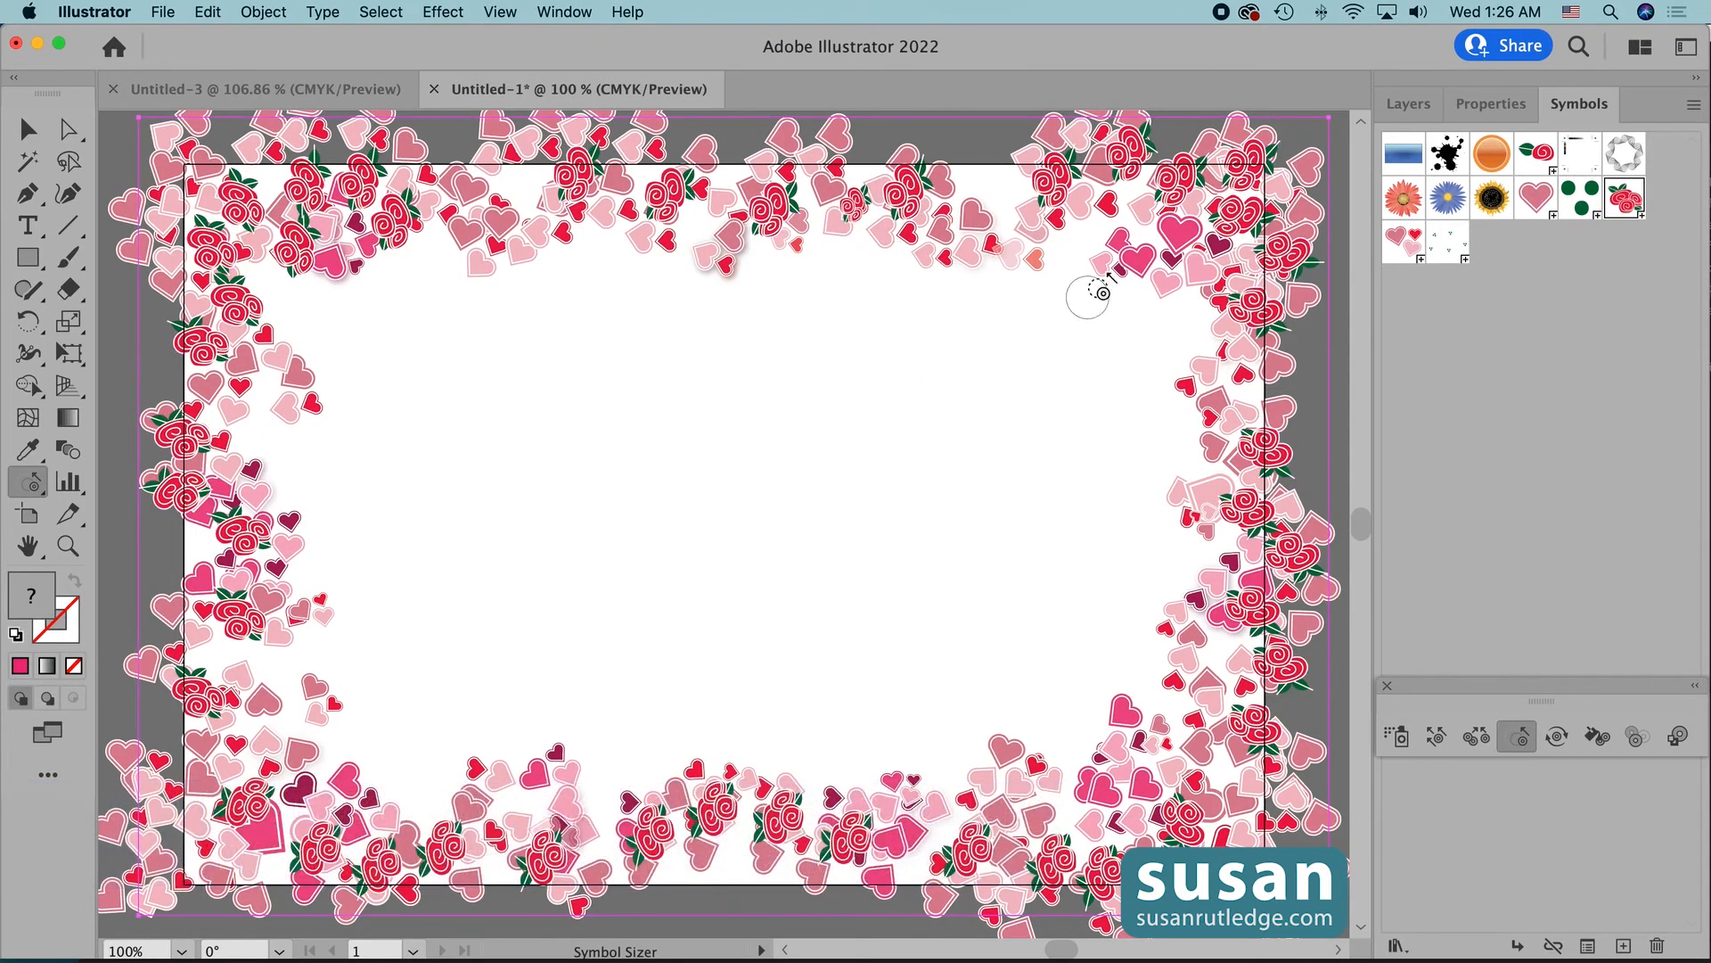
pyautogui.keyDown('alt'); pyautogui.click(1176, 186); pyautogui.keyUp('alt')
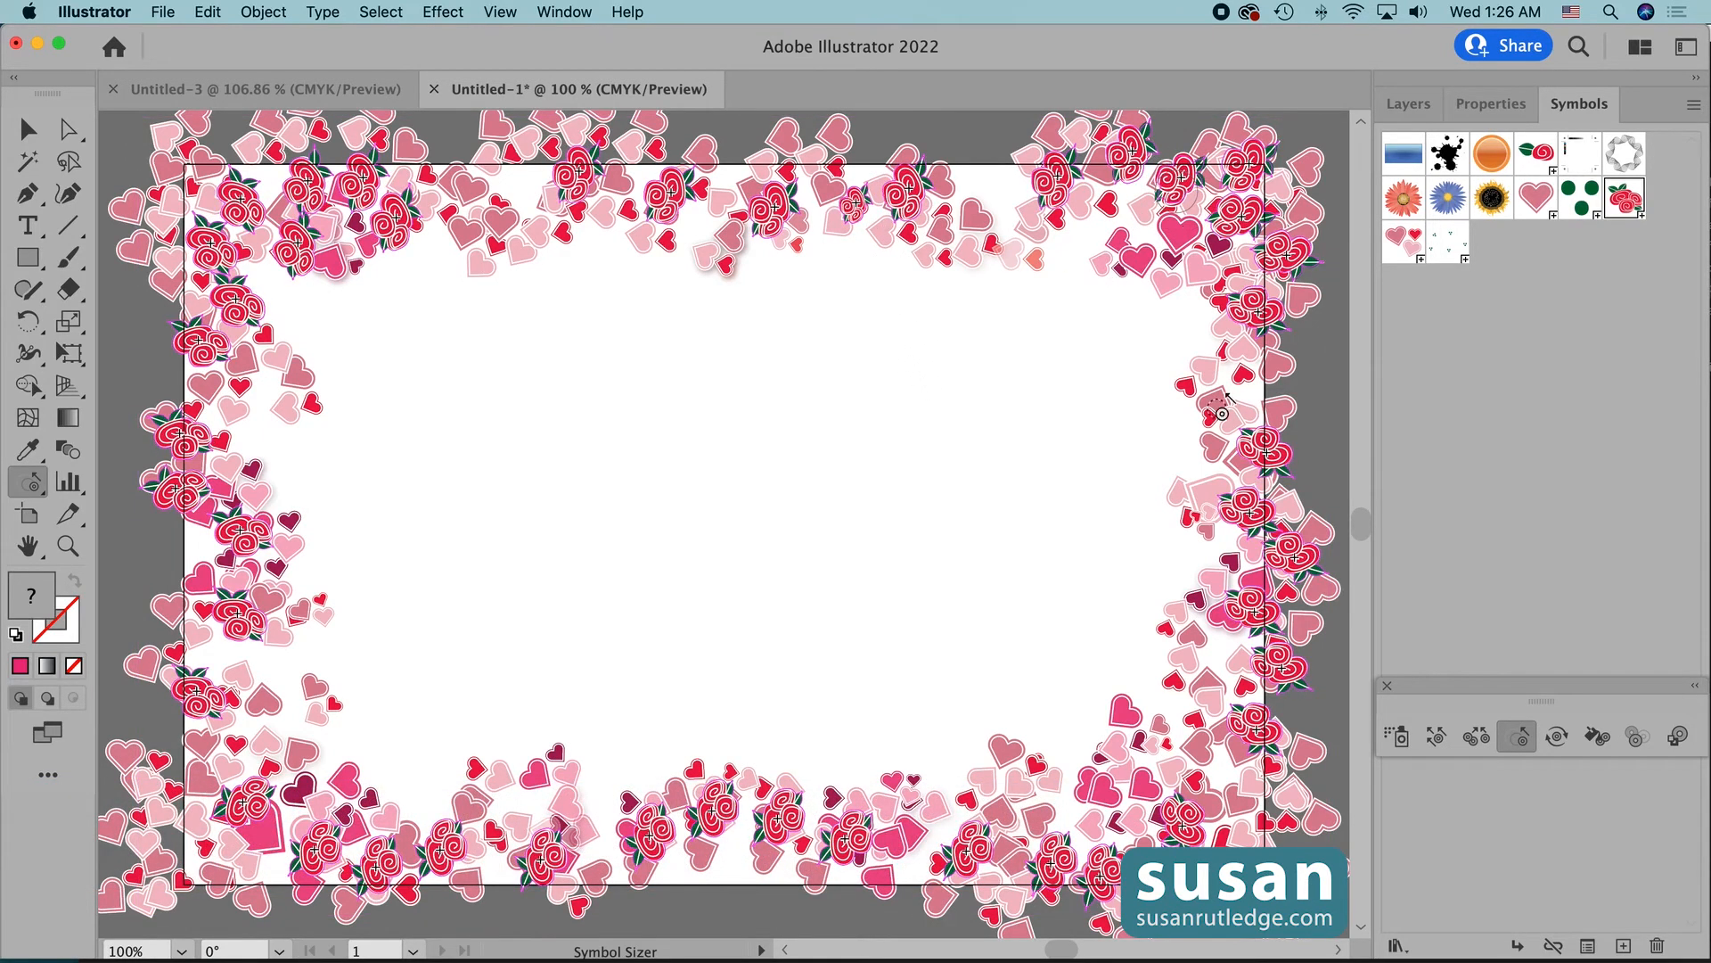
pyautogui.keyDown('alt'); pyautogui.click(1252, 615); pyautogui.keyUp('alt')
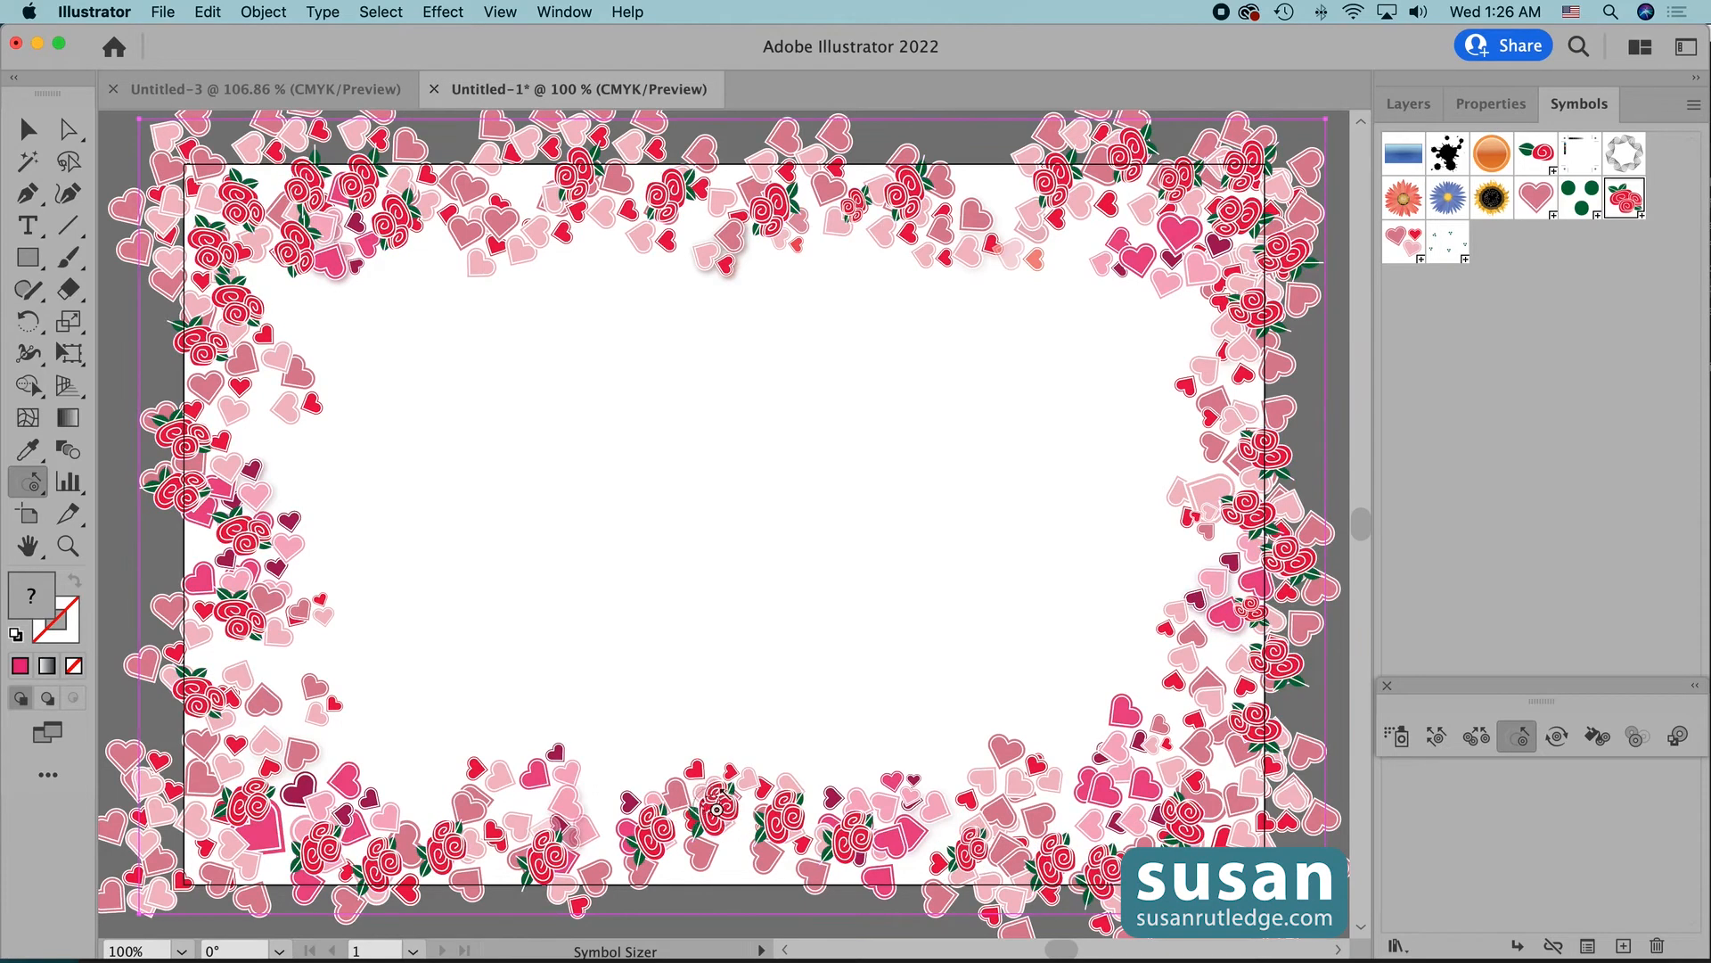
pyautogui.keyDown('alt'); pyautogui.click(717, 809); pyautogui.keyUp('alt')
pyautogui.keyDown('alt'); pyautogui.click(328, 829); pyautogui.keyUp('alt')
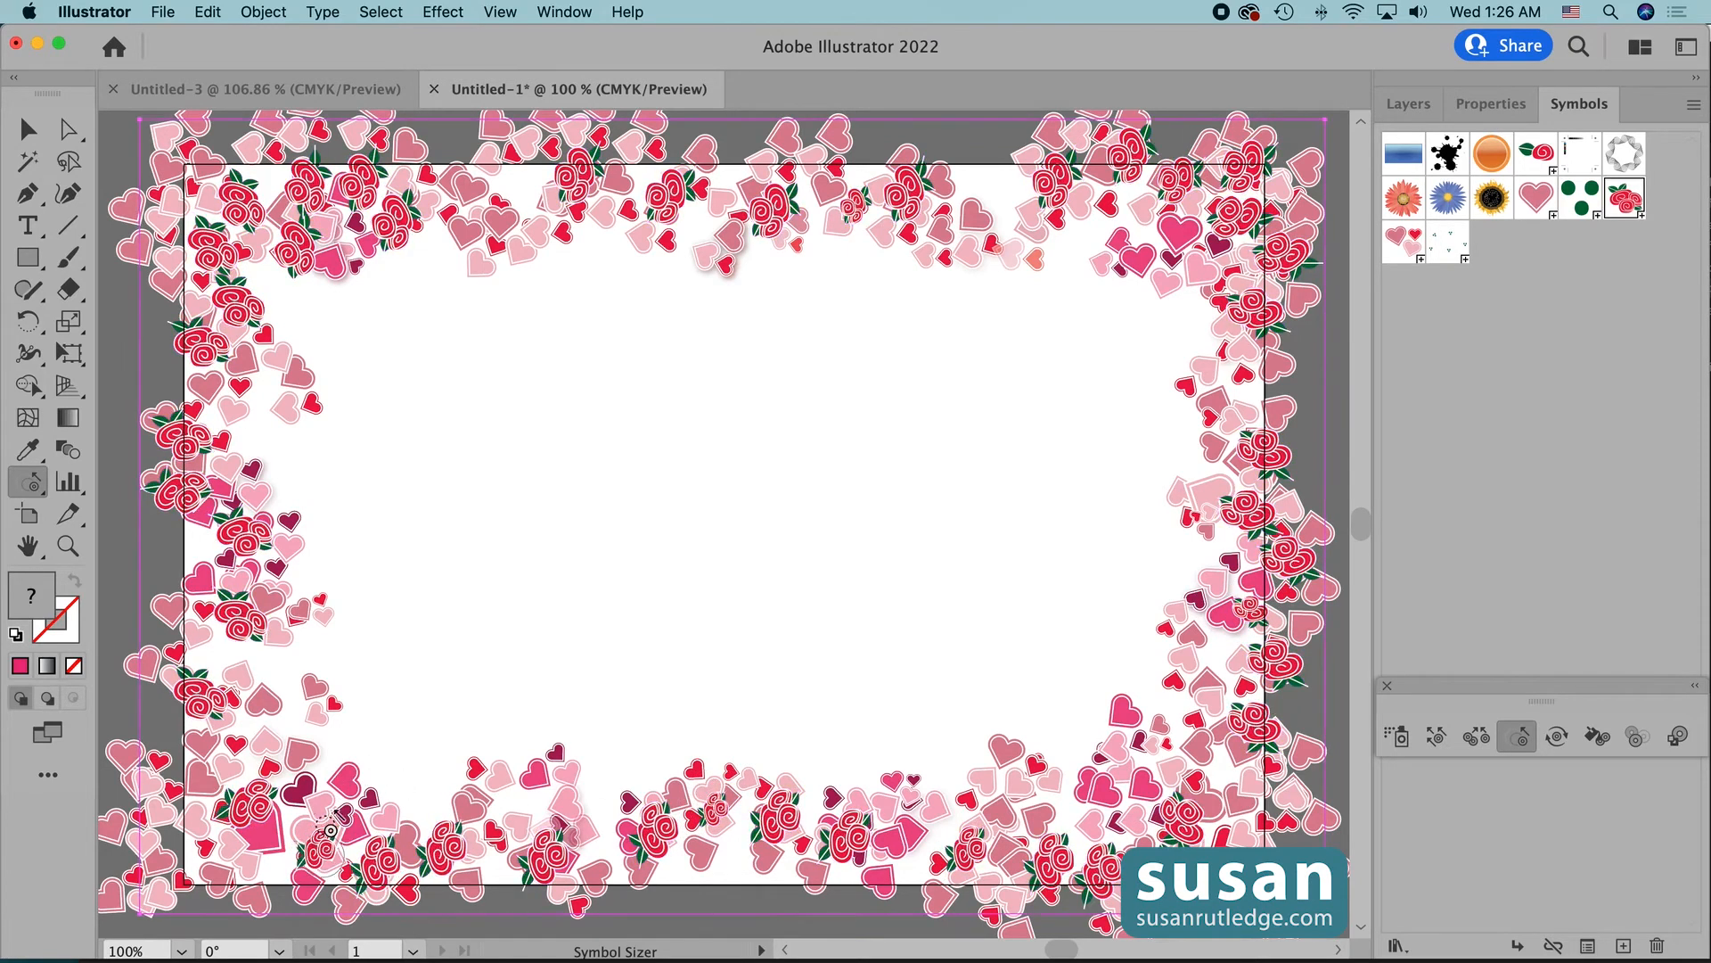
pyautogui.keyDown('alt'); pyautogui.click(495, 831); pyautogui.keyUp('alt')
# - Enlarge the rose clusters at the border's corners with the Symbol Sizer, reducing the lower-left one slightly
pyautogui.keyDown('alt'); pyautogui.click(261, 814); pyautogui.keyUp('alt')
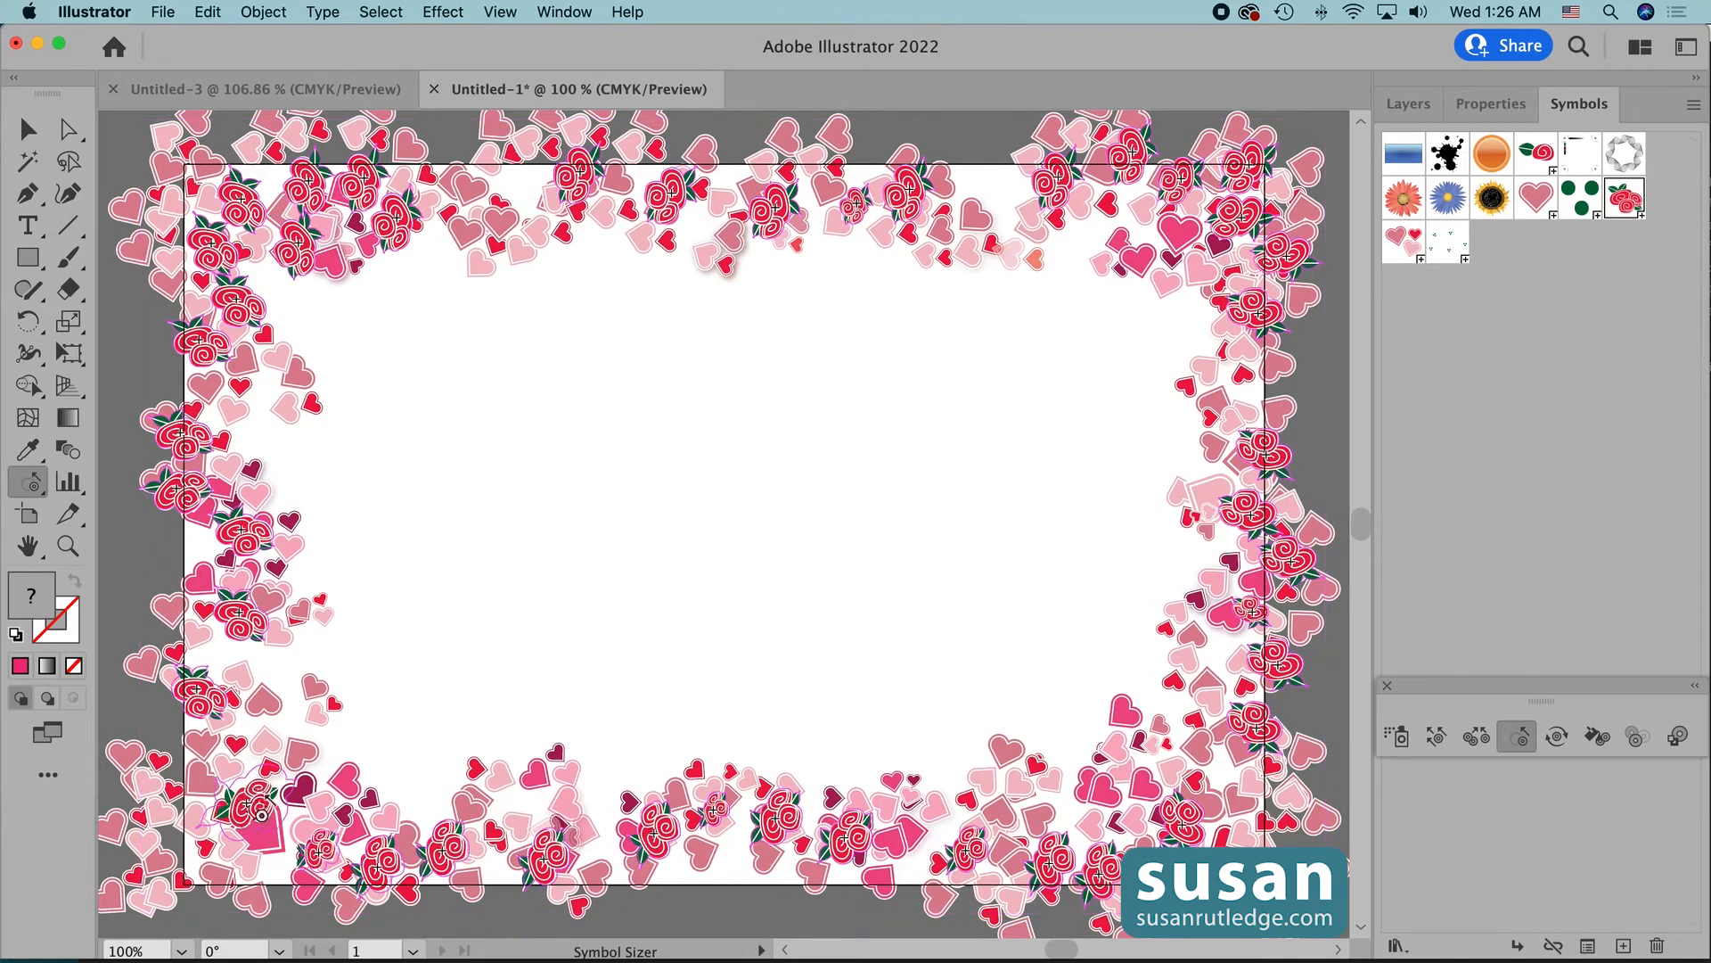
pyautogui.moveTo(262, 814); pyautogui.dragTo(291, 858)
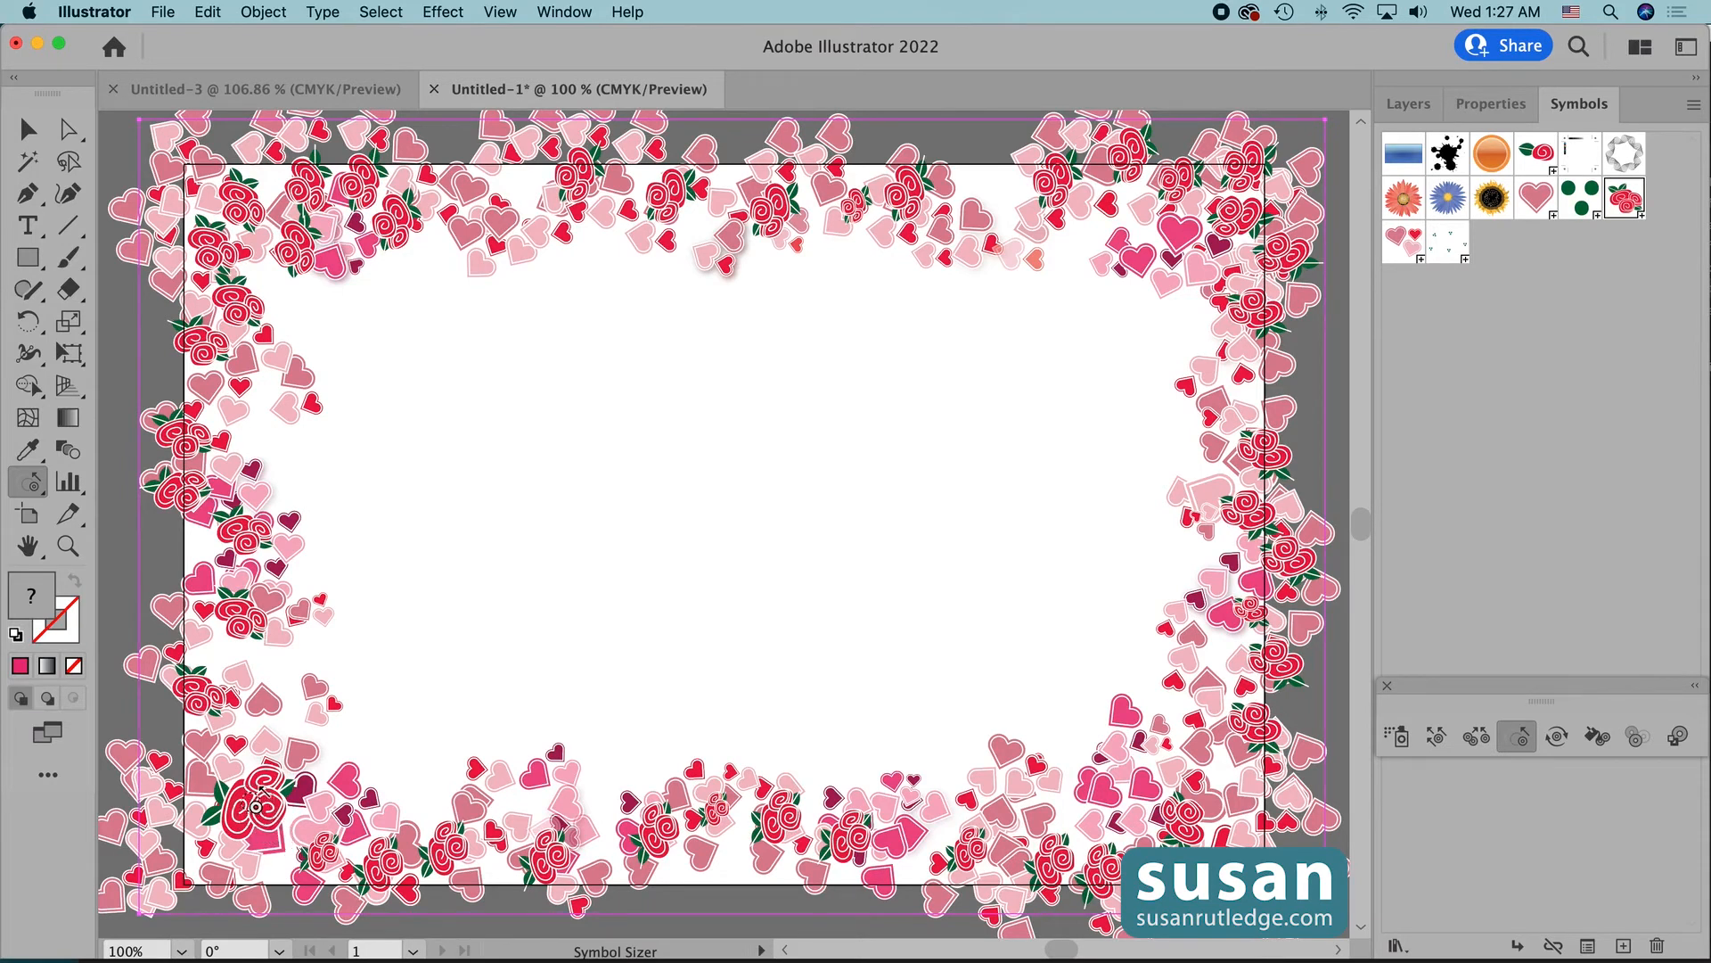
pyautogui.keyDown('alt'); pyautogui.click(260, 806); pyautogui.keyUp('alt')
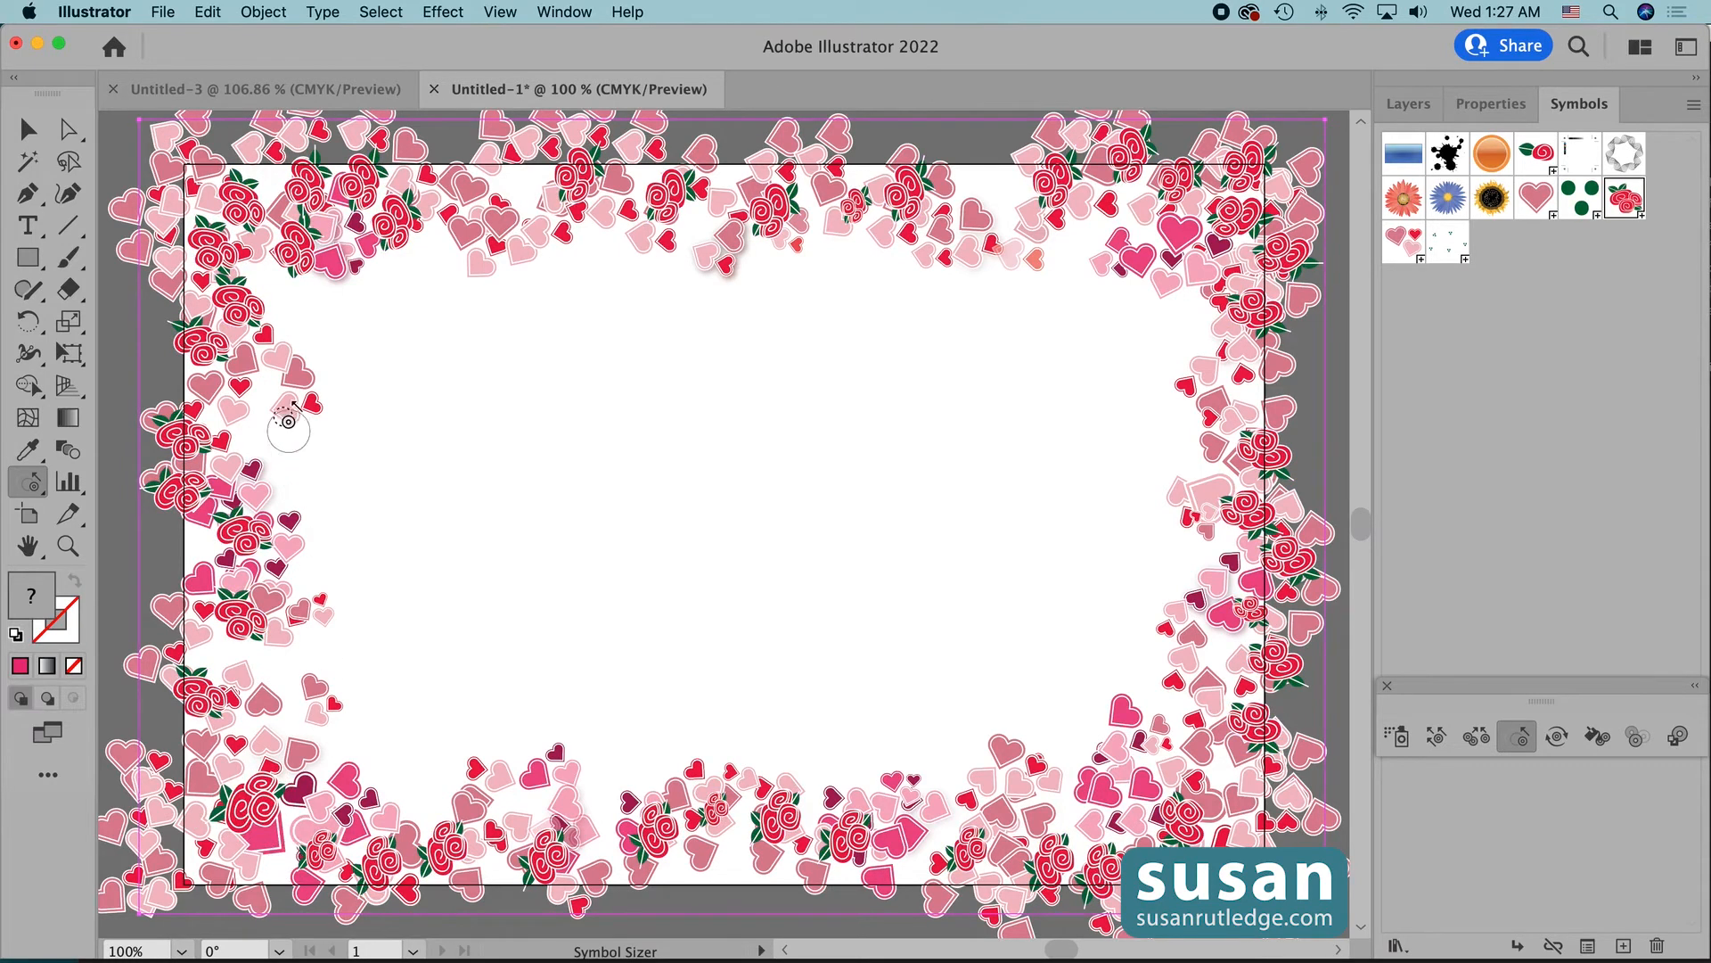
pyautogui.moveTo(240, 211); pyautogui.dragTo(321, 285)
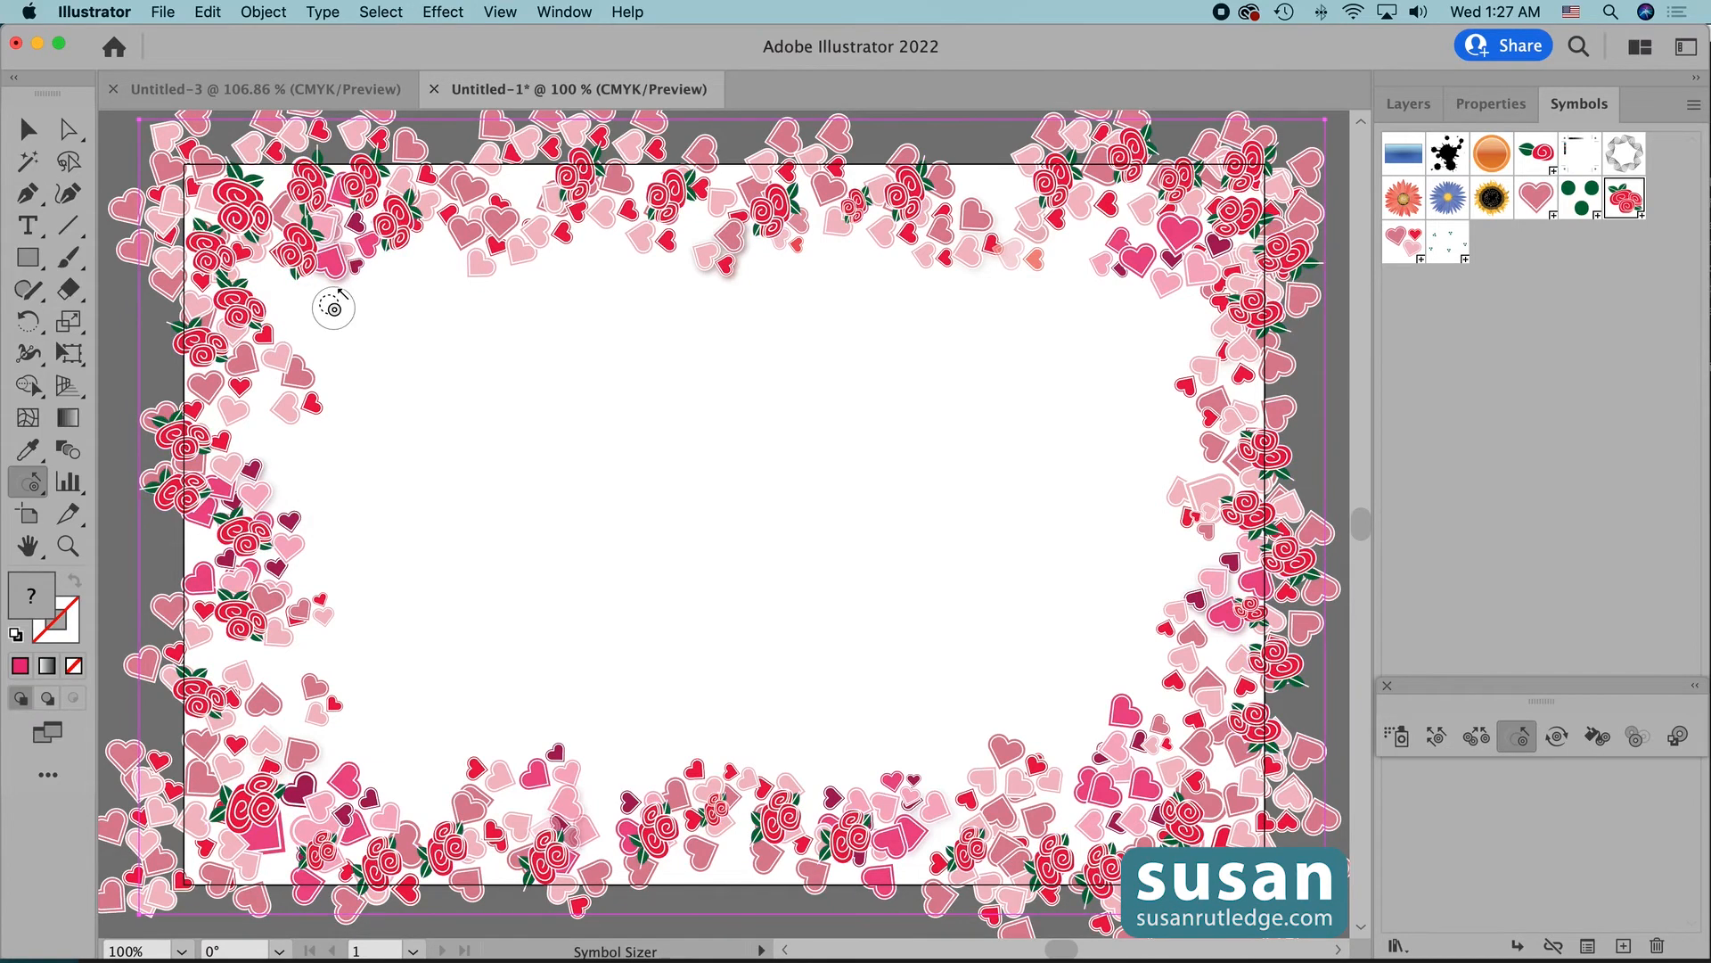
pyautogui.moveTo(1178, 196); pyautogui.dragTo(1242, 191)
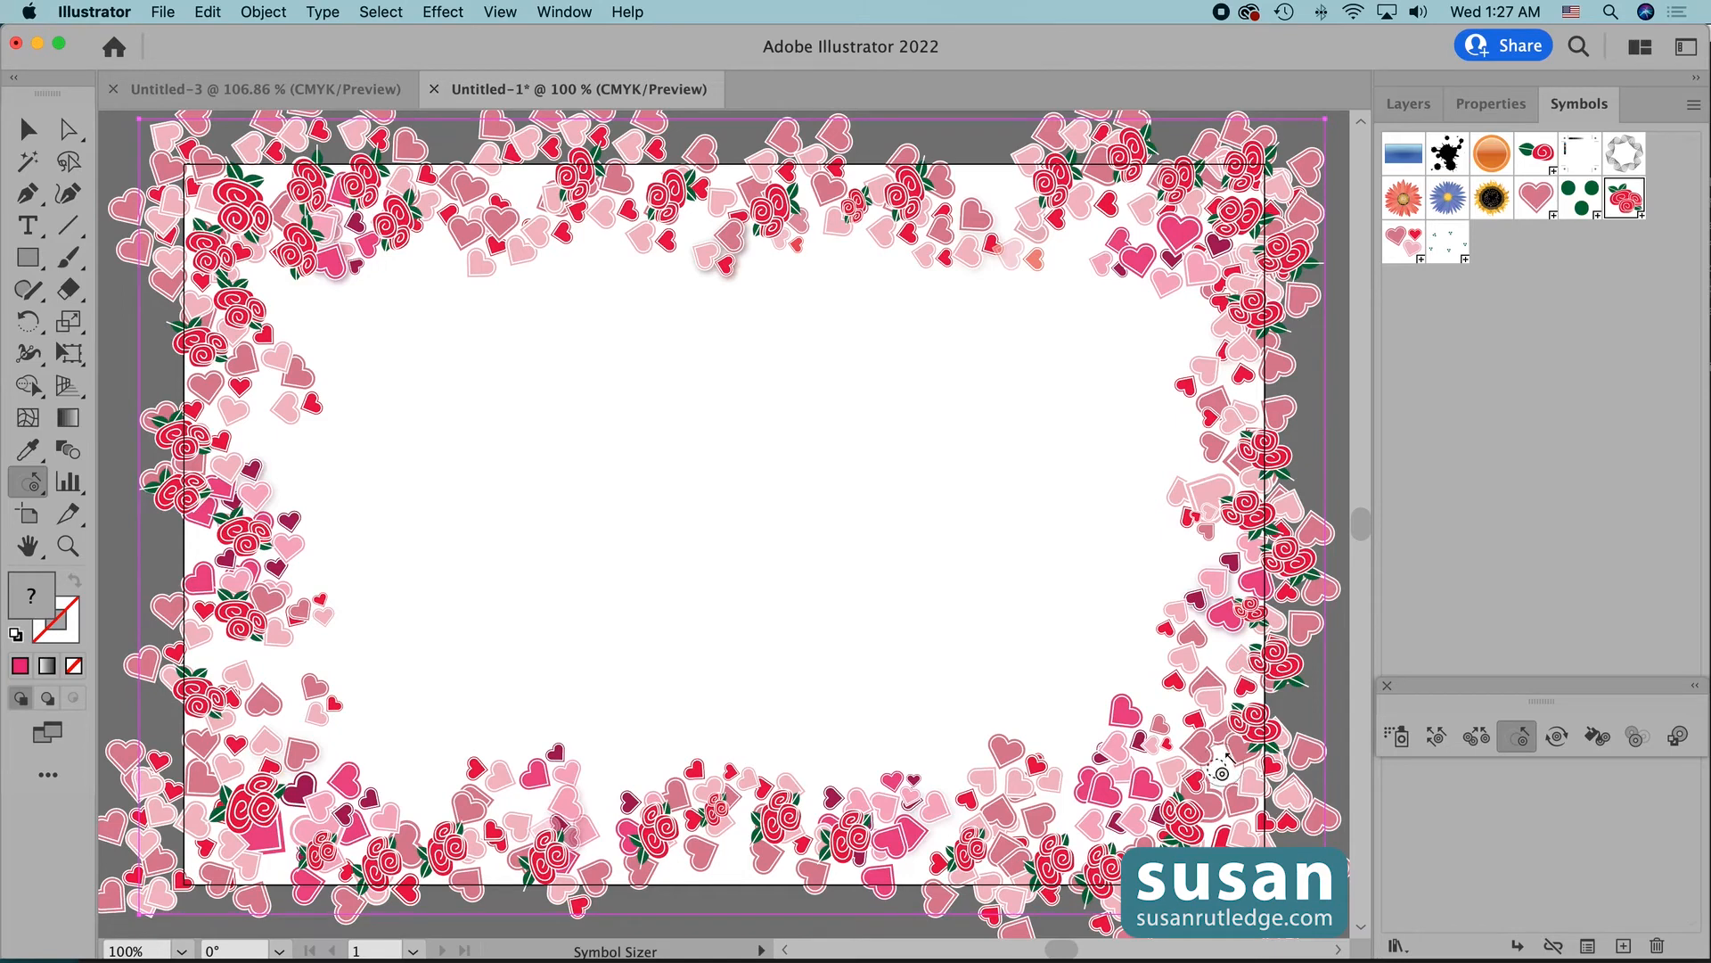
pyautogui.click(1181, 821)
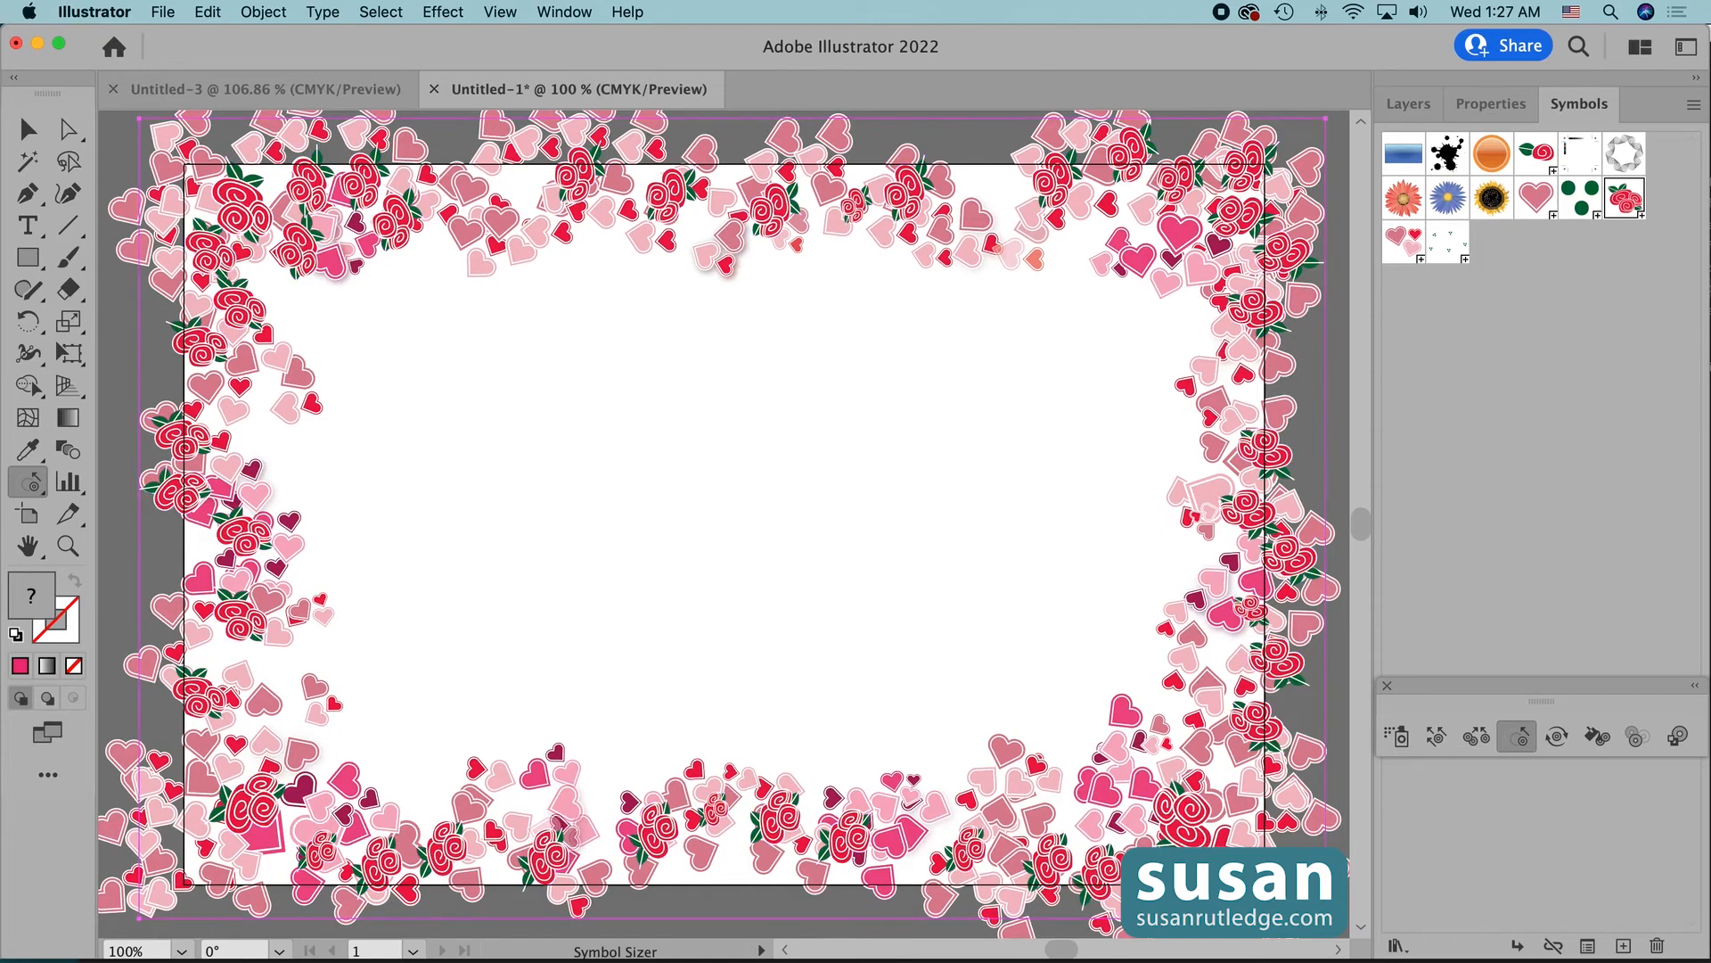
# - Rotate individual rose clusters around the border to varied angles with the Symbol Spinner
pyautogui.click(1557, 737)
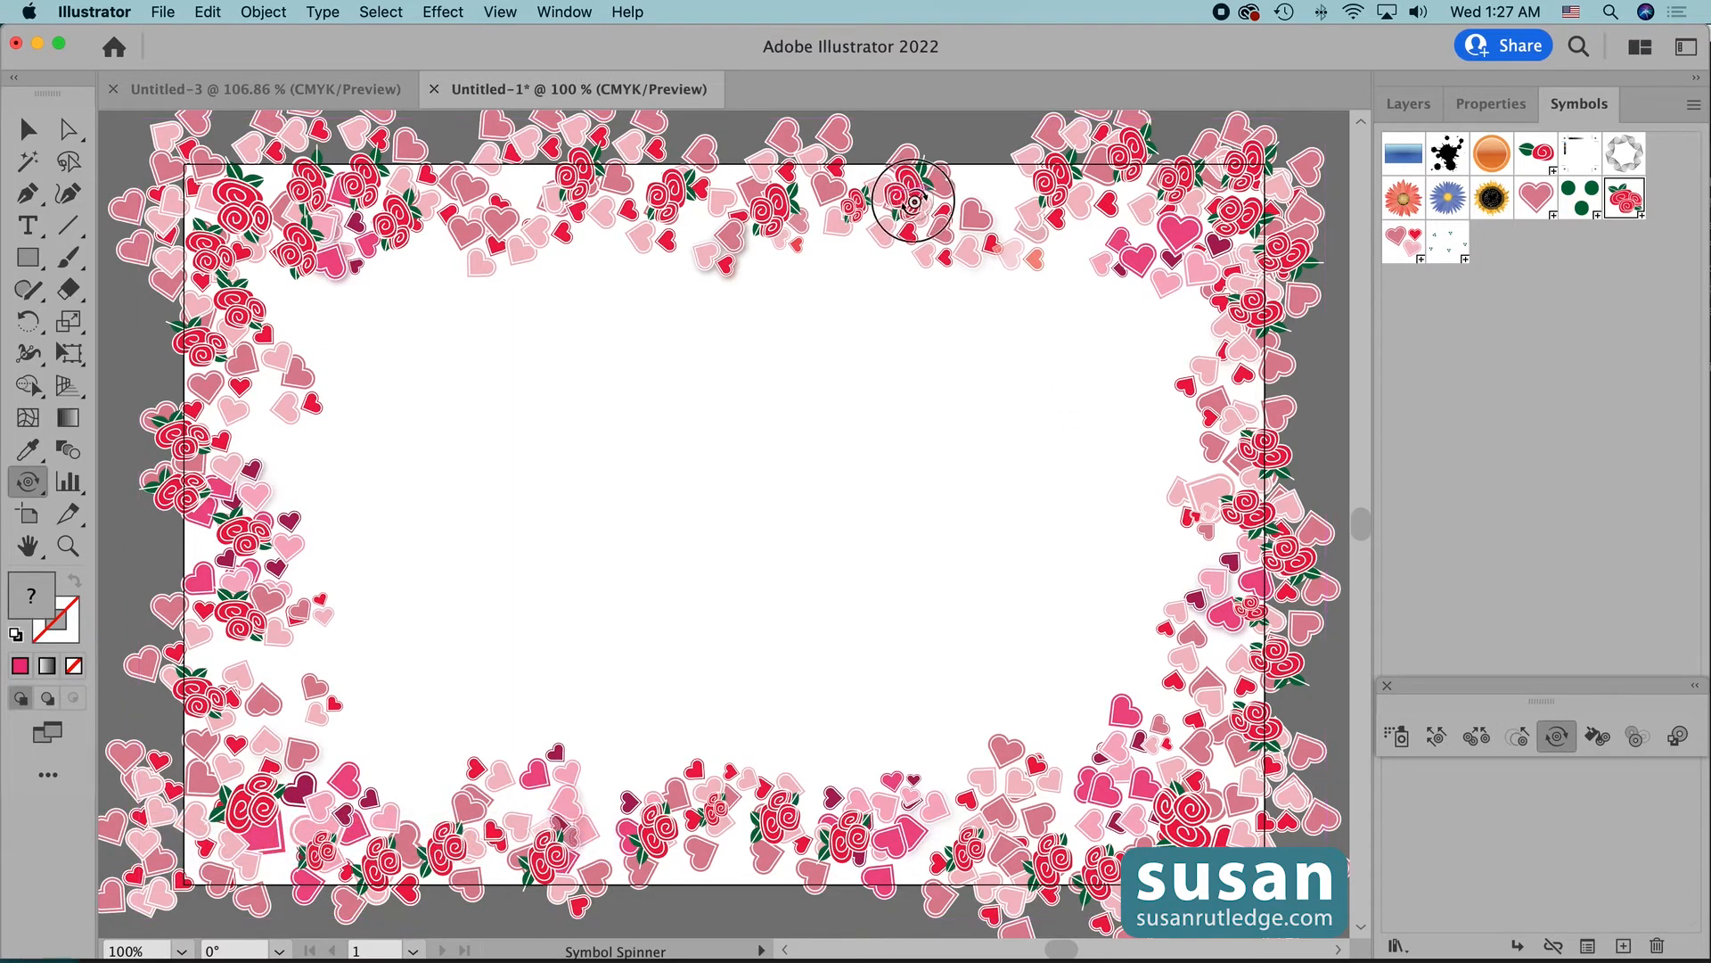
pyautogui.moveTo(900, 187); pyautogui.dragTo(924, 211)
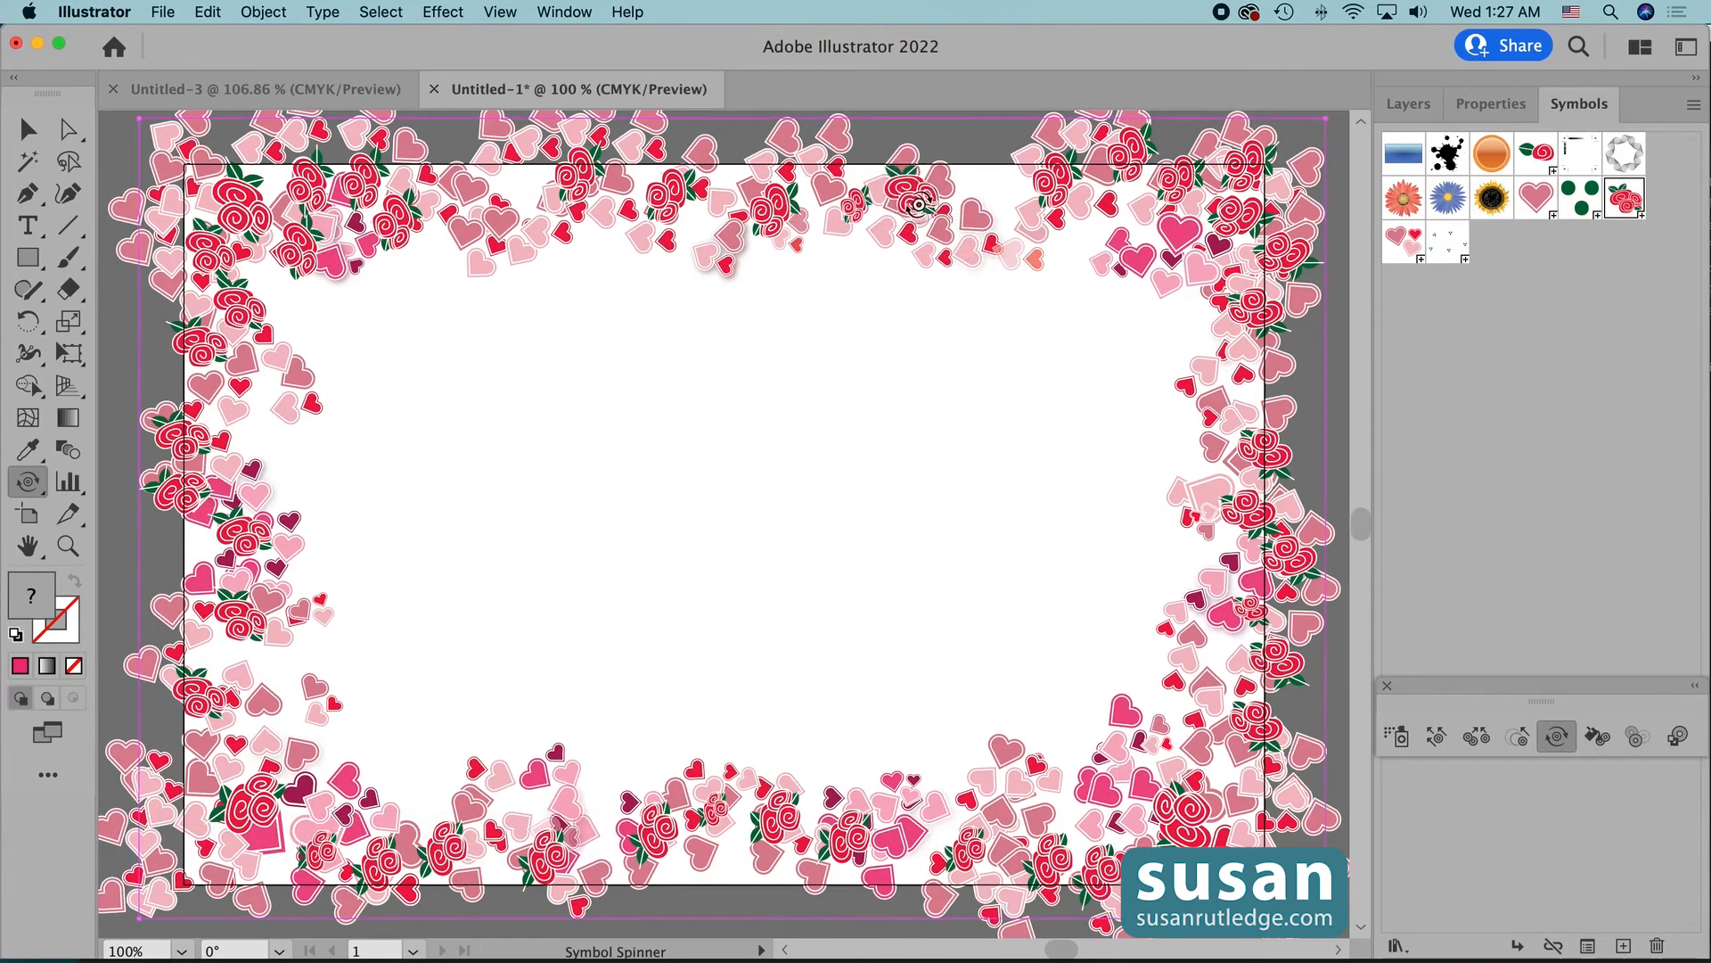
pyautogui.moveTo(249, 219)
pyautogui.mouseDown()
pyautogui.moveTo(269, 252)
pyautogui.moveTo(239, 190)
pyautogui.moveTo(279, 222)
pyautogui.moveTo(243, 198)
pyautogui.mouseUp()
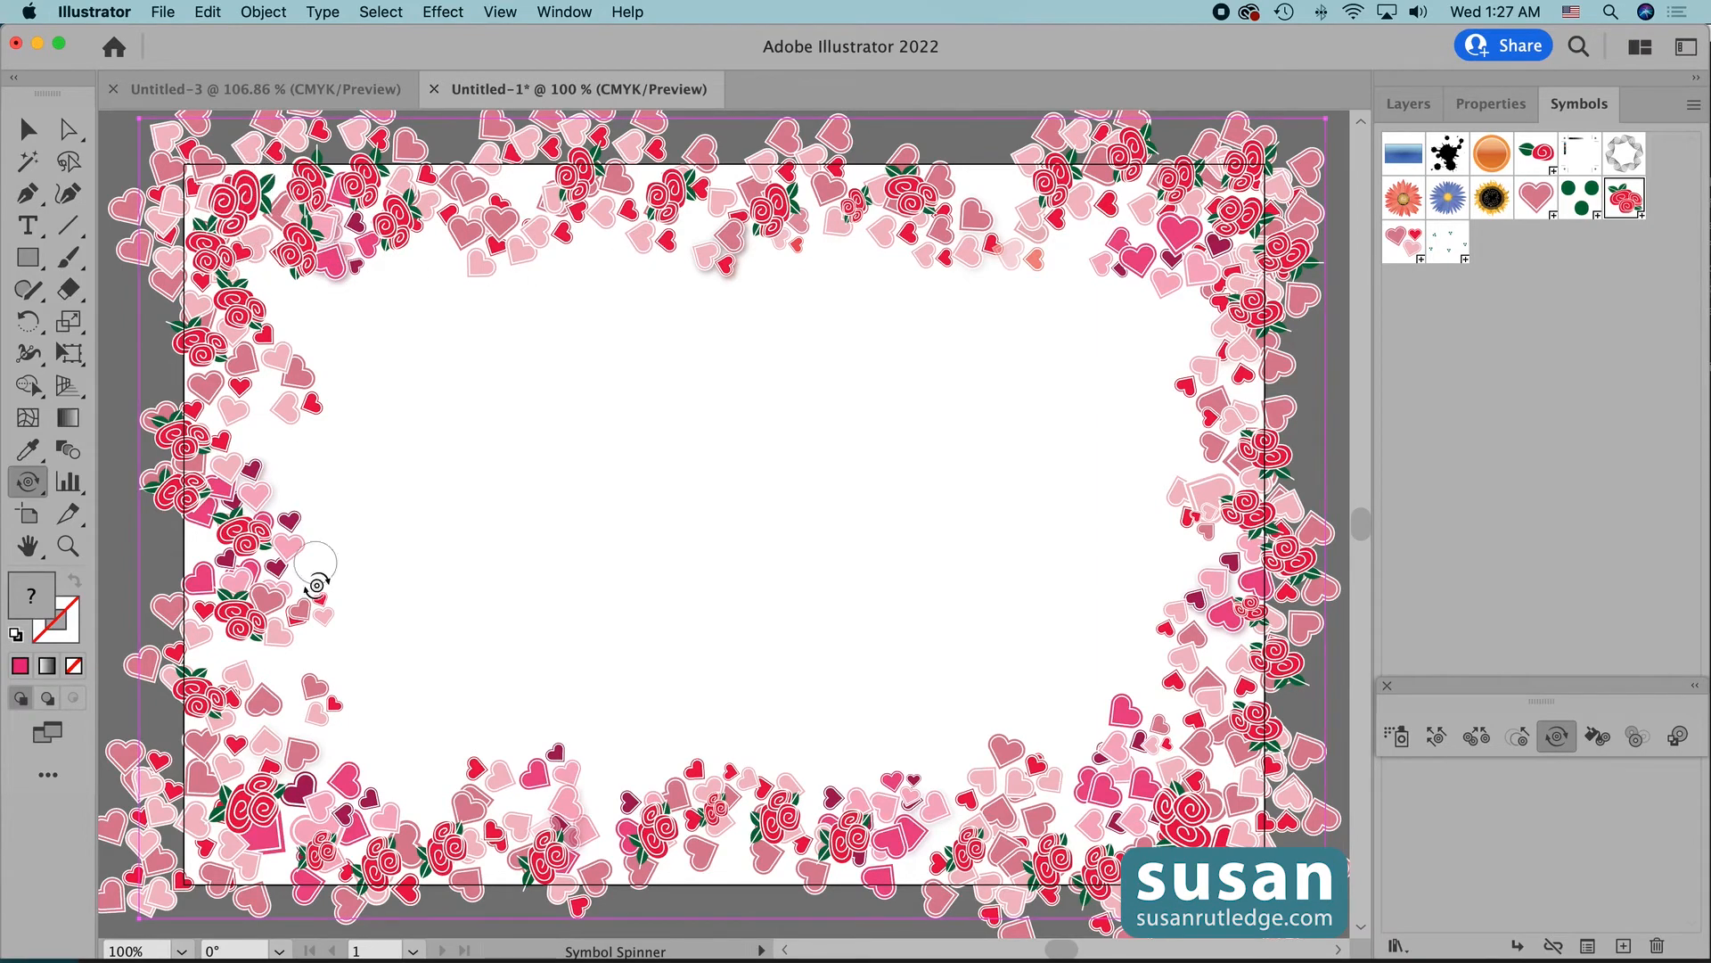
pyautogui.moveTo(252, 816); pyautogui.dragTo(254, 813)
pyautogui.moveTo(631, 833); pyautogui.dragTo(634, 830)
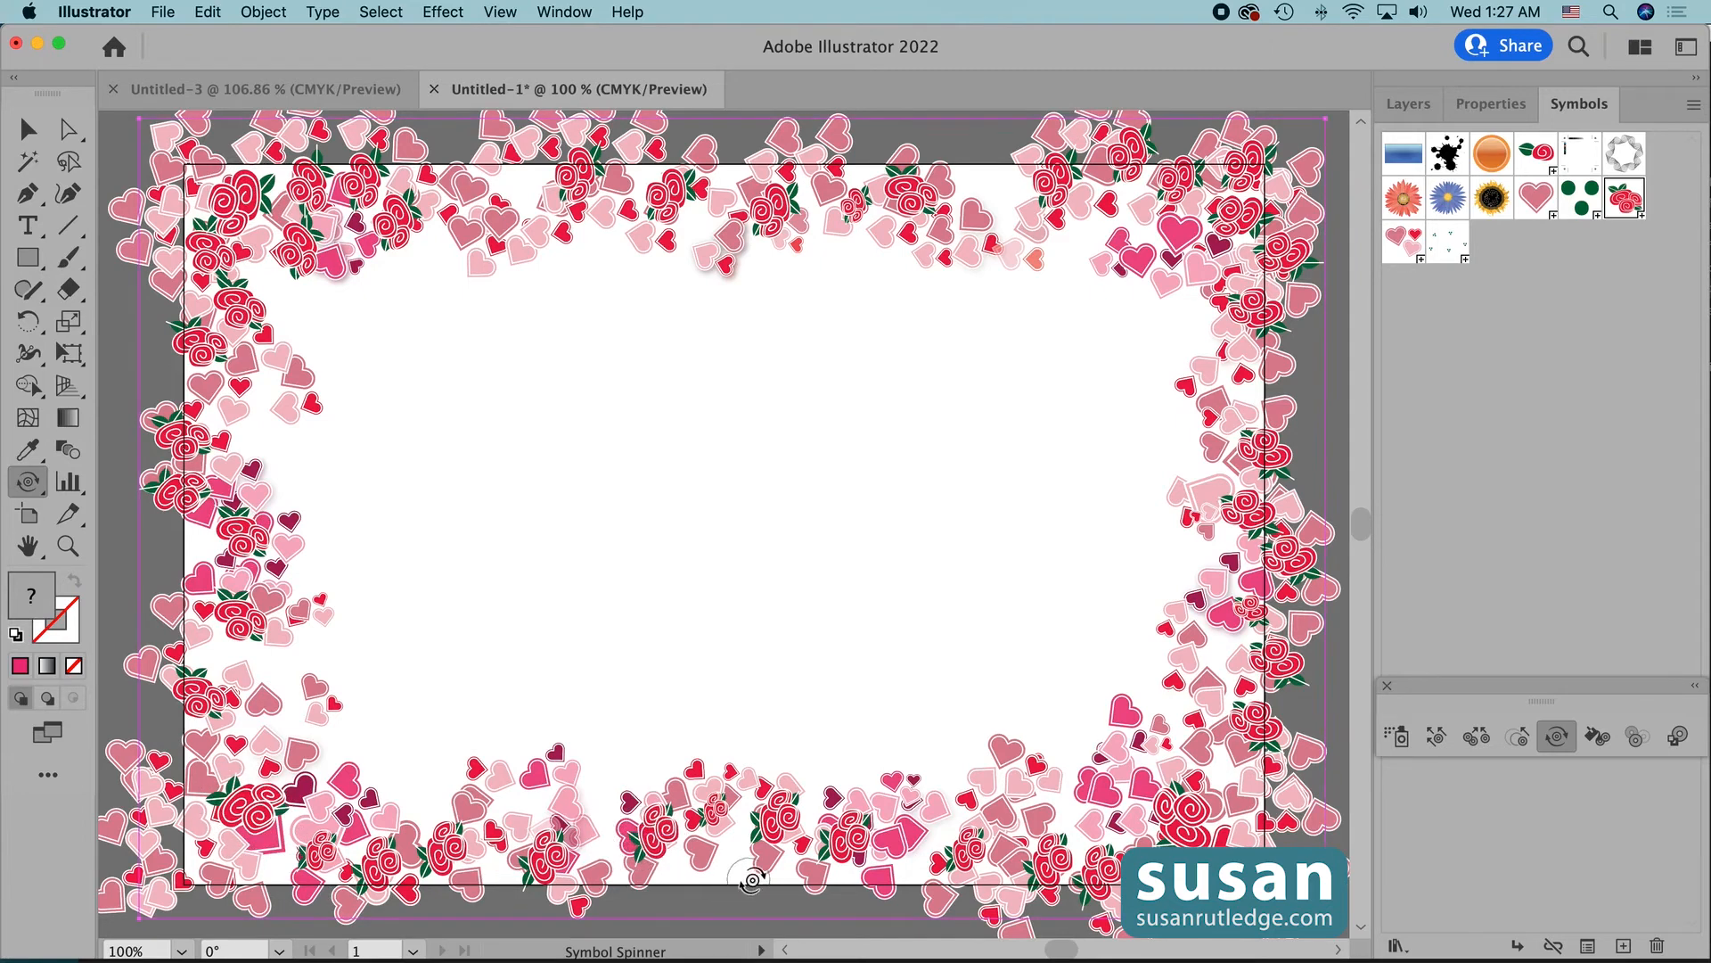
pyautogui.moveTo(1049, 857); pyautogui.dragTo(1073, 863)
pyautogui.moveTo(1270, 717); pyautogui.dragTo(1271, 708)
pyautogui.moveTo(1119, 853); pyautogui.dragTo(1112, 861)
pyautogui.moveTo(1259, 448)
pyautogui.mouseDown()
pyautogui.moveTo(1250, 431)
pyautogui.moveTo(1289, 454)
pyautogui.moveTo(1268, 478)
pyautogui.mouseUp()
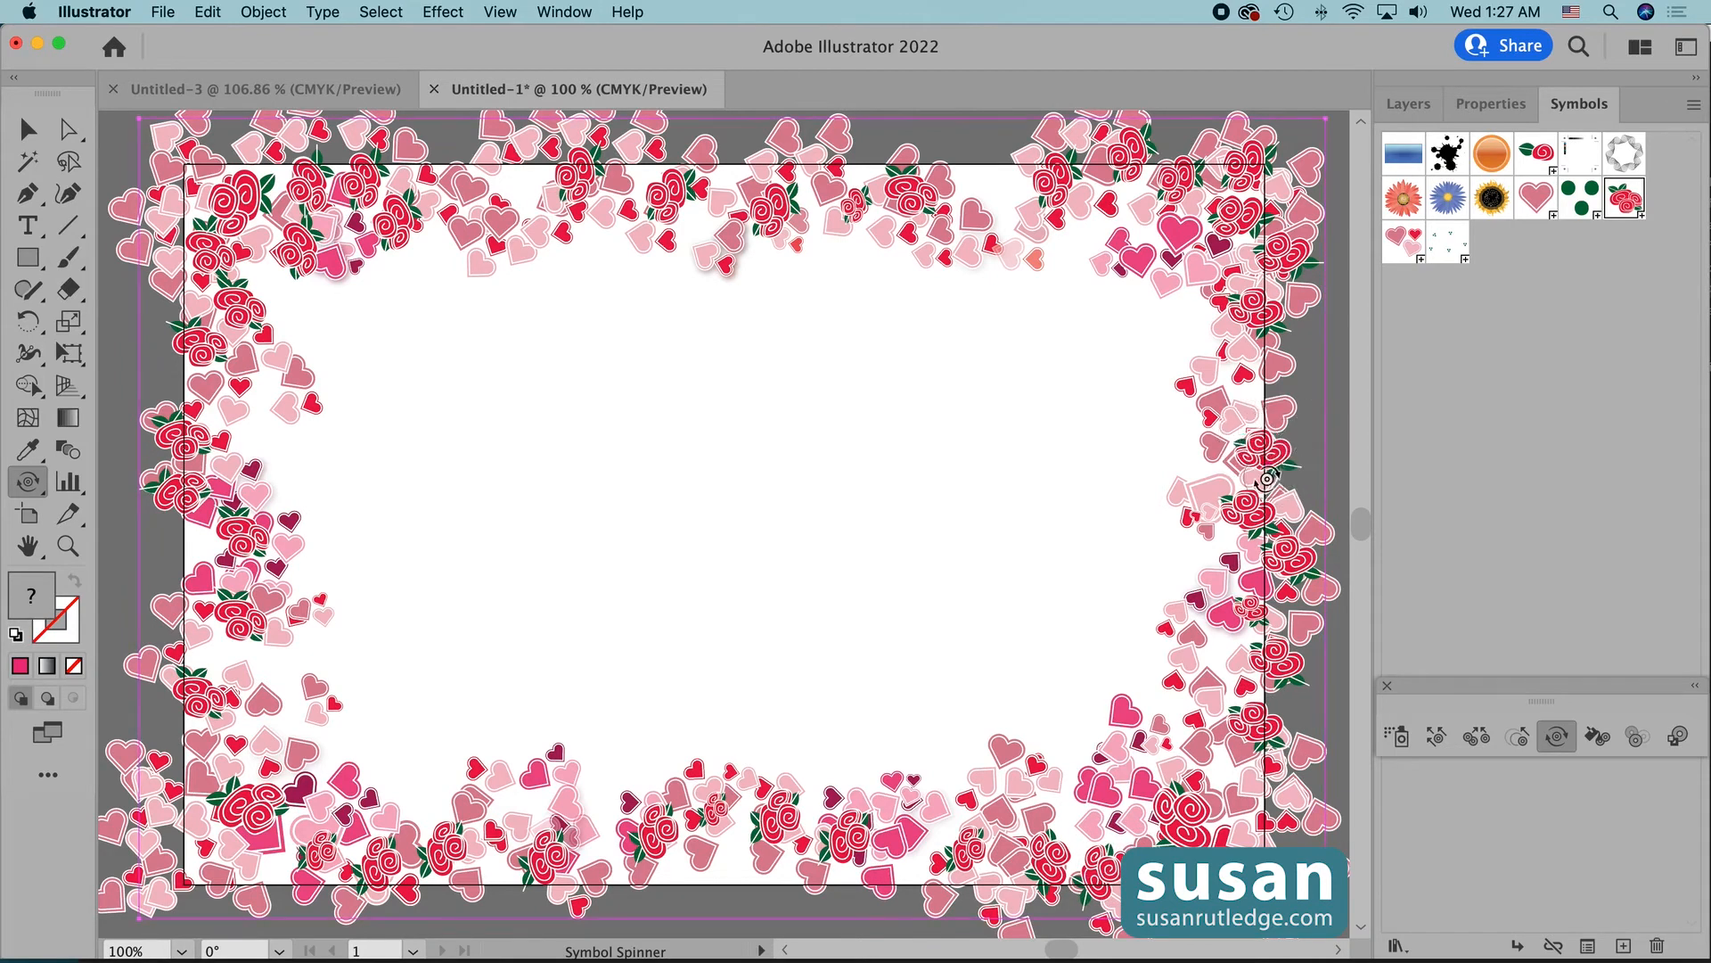
pyautogui.moveTo(1255, 310); pyautogui.dragTo(1234, 319)
pyautogui.moveTo(1060, 193); pyautogui.dragTo(1052, 196)
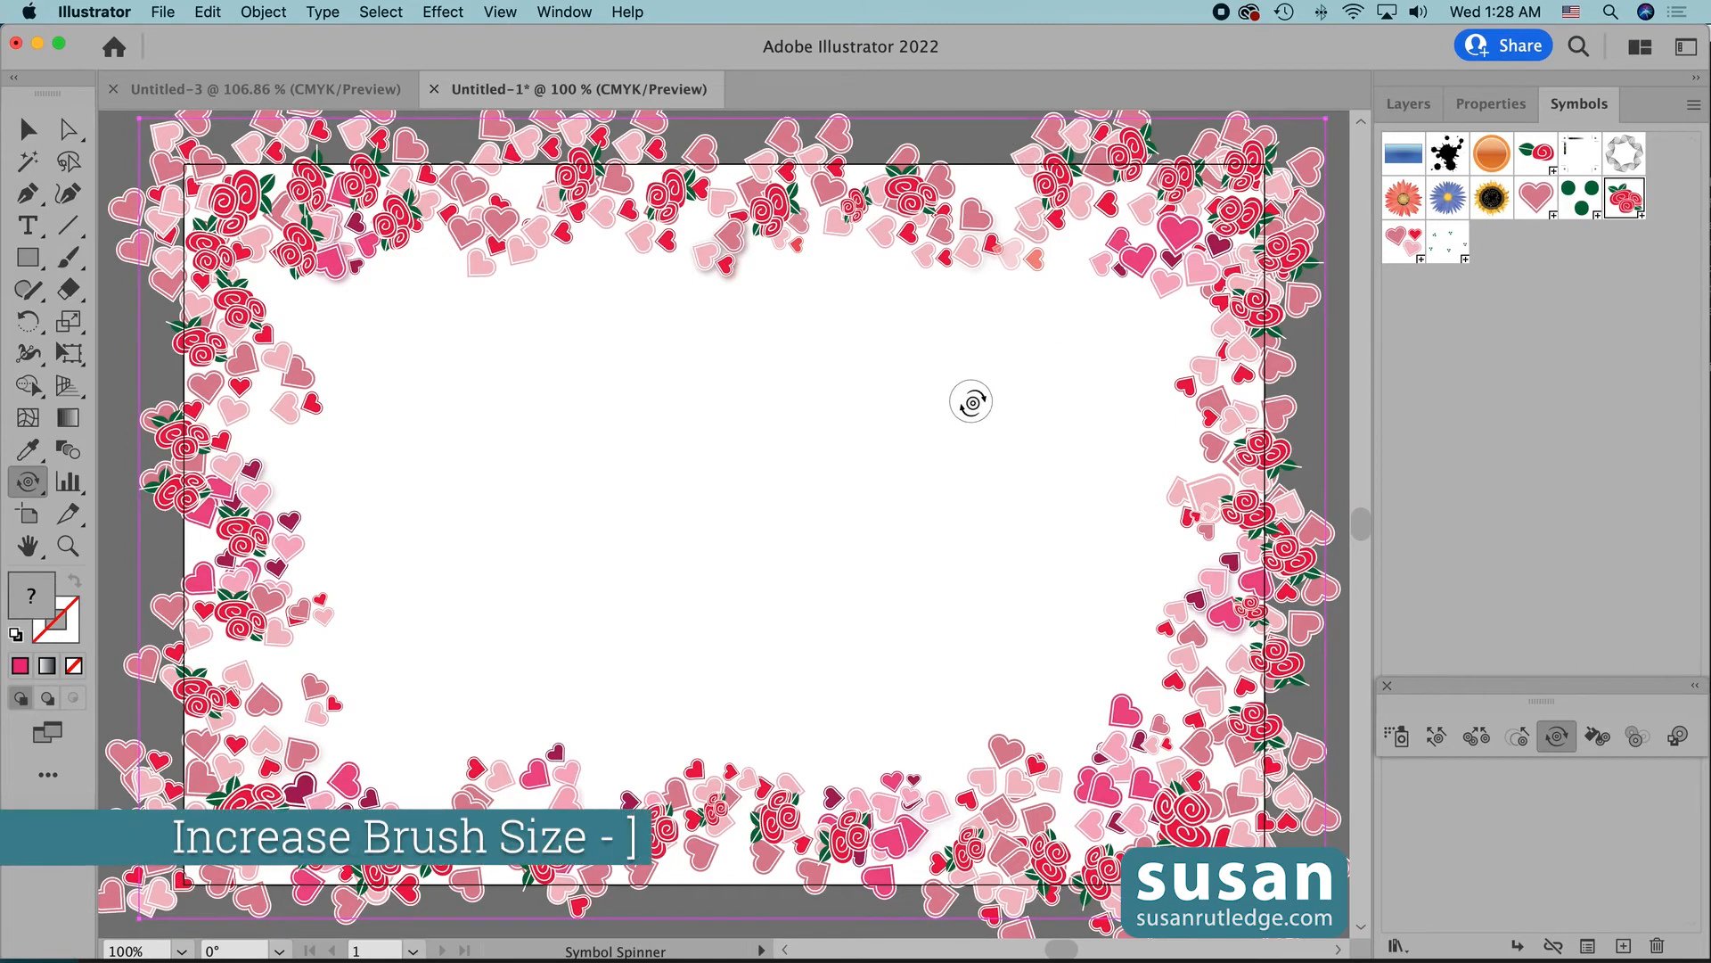
# - Enlarge the symbolism brush and move rose clusters along the border's right and top sides with the Symbol Shifter
pyautogui.press(']')
pyautogui.press(']')
pyautogui.press(']')
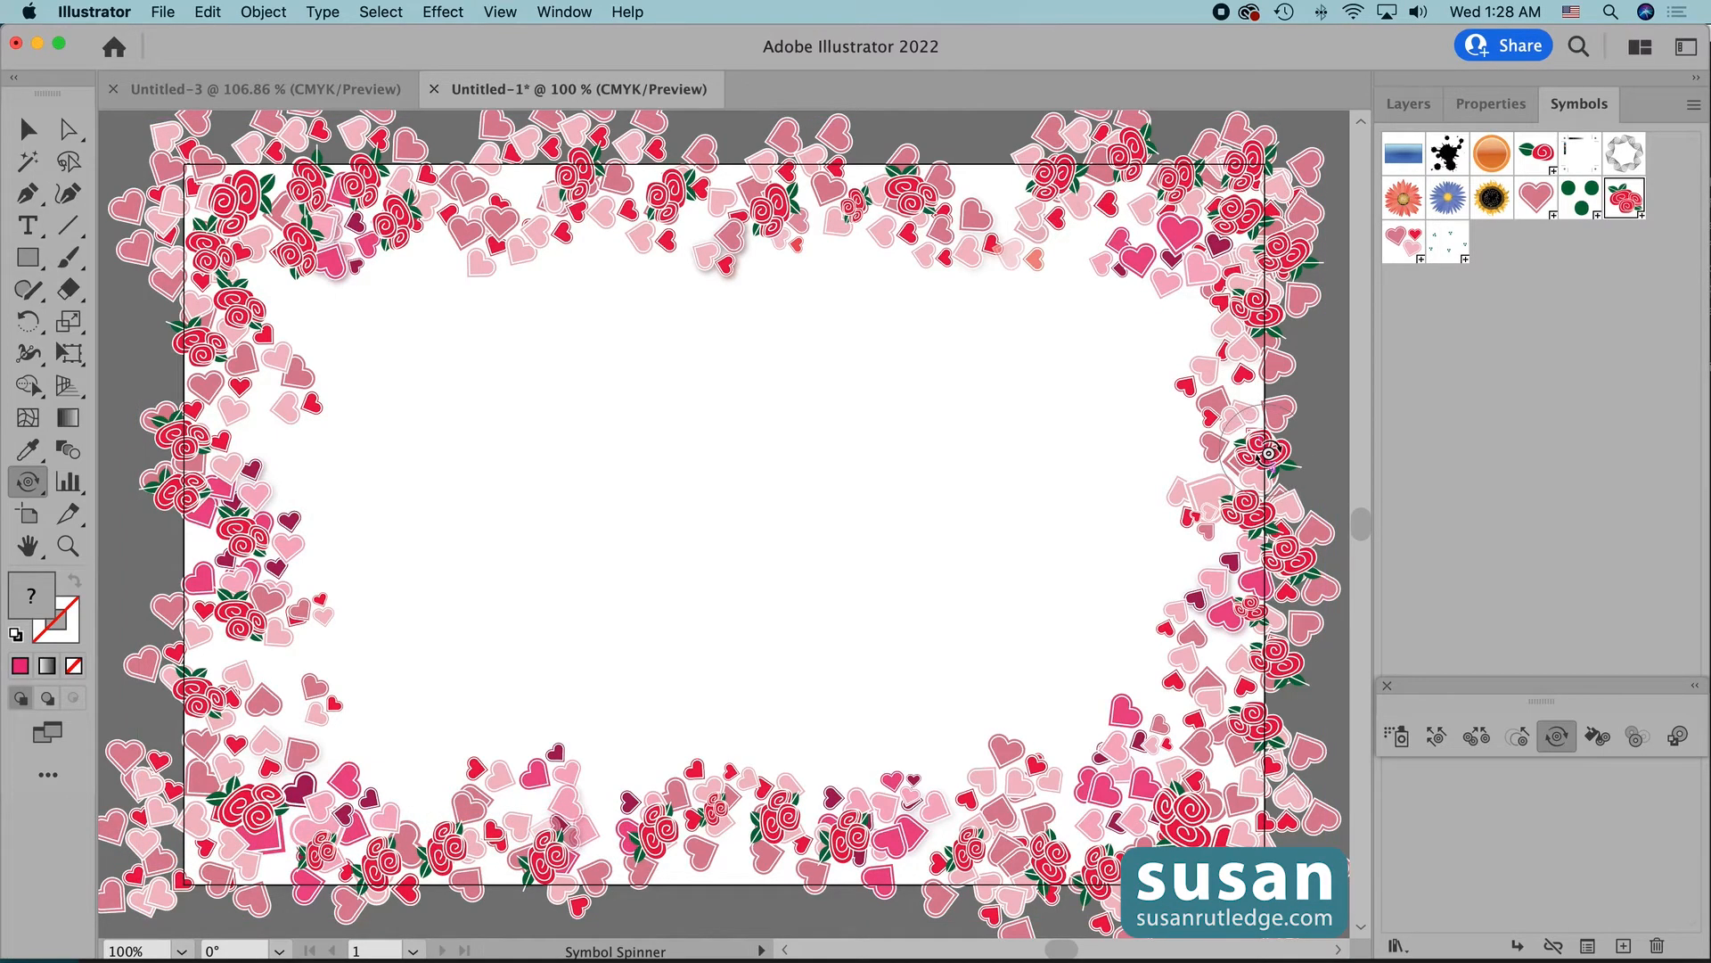
pyautogui.click(1434, 740)
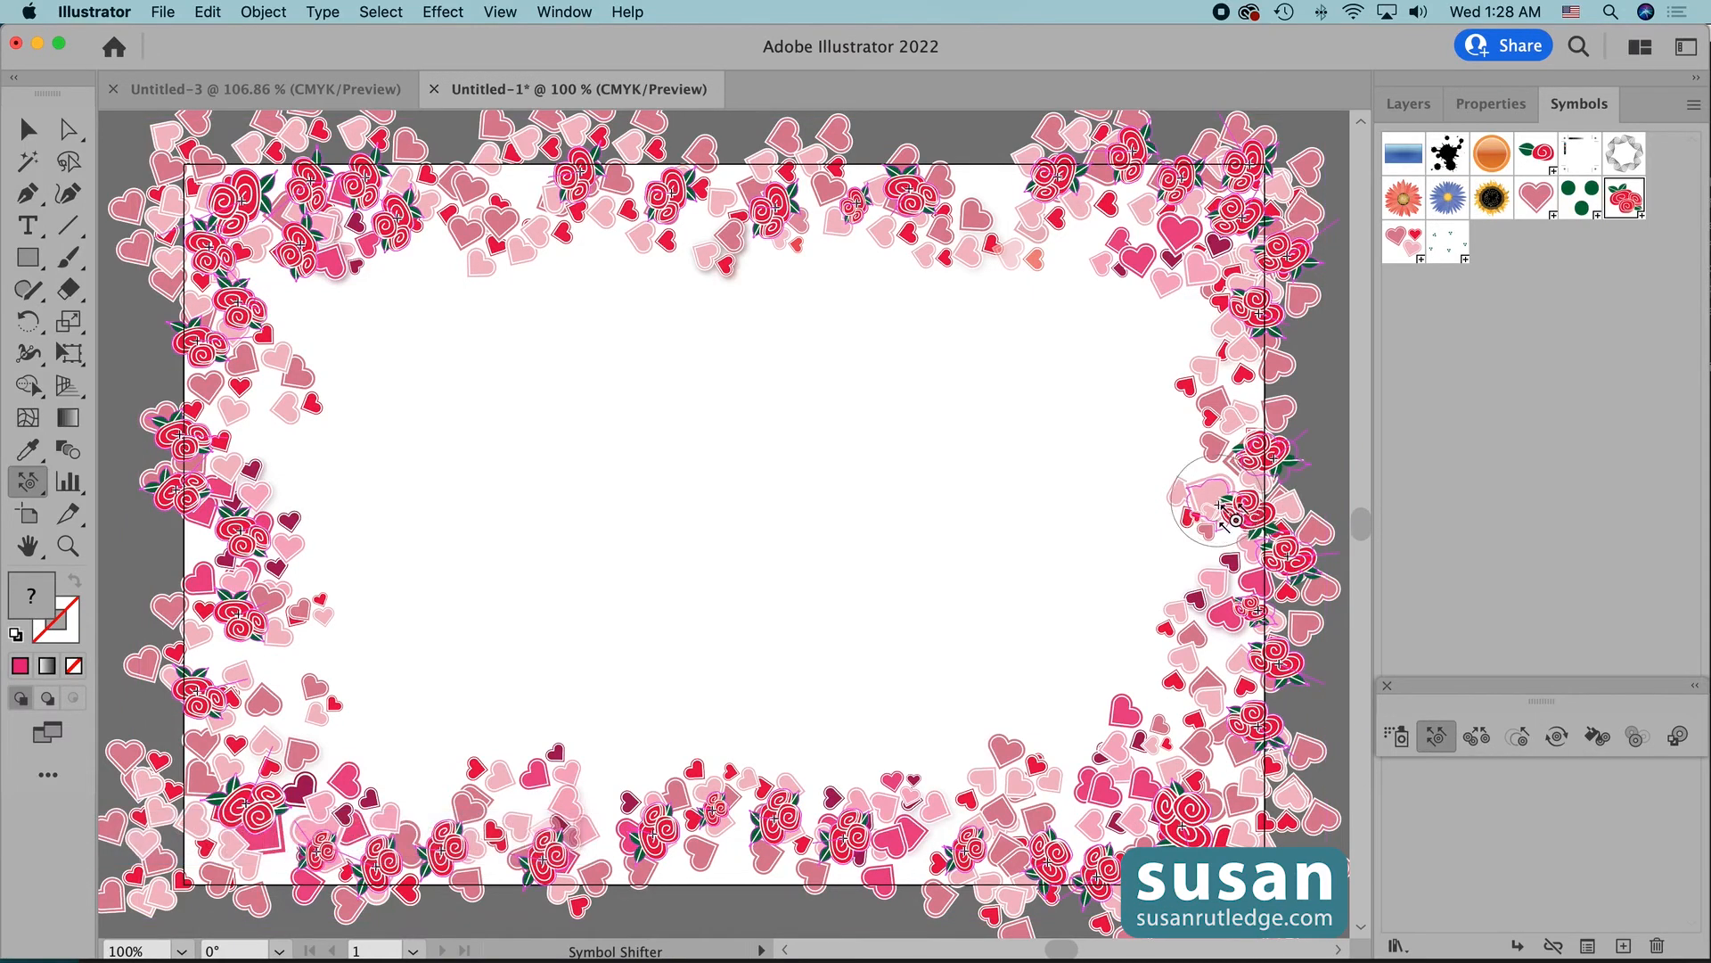
pyautogui.moveTo(1220, 505)
pyautogui.mouseDown()
pyautogui.moveTo(1282, 555)
pyautogui.moveTo(1221, 569)
pyautogui.moveTo(1267, 462)
pyautogui.moveTo(1211, 398)
pyautogui.moveTo(1250, 450)
pyautogui.moveTo(1271, 446)
pyautogui.moveTo(1210, 389)
pyautogui.mouseUp()
pyautogui.moveTo(1125, 164); pyautogui.dragTo(1148, 223)
pyautogui.moveTo(470, 193)
pyautogui.mouseDown()
pyautogui.moveTo(433, 204)
pyautogui.moveTo(481, 195)
pyautogui.mouseUp()
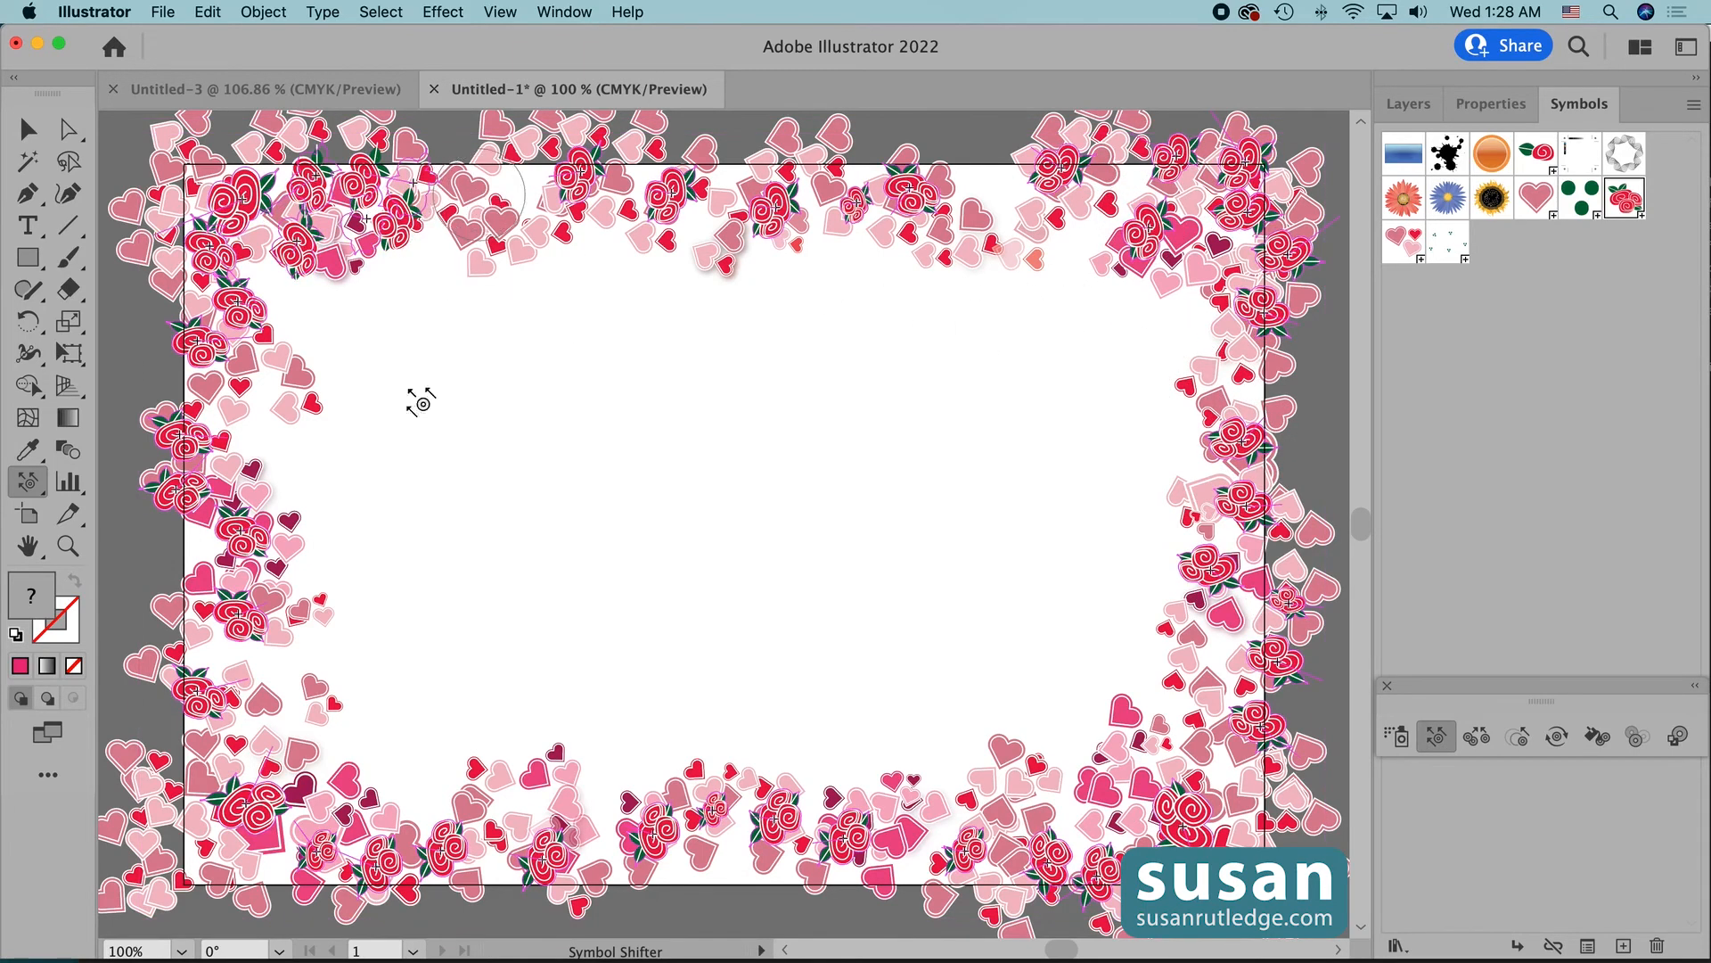
# - Move rose clusters on the border's left, bottom and top sides with the Symbol Shifter to even out their spacing
pyautogui.moveTo(238, 545); pyautogui.dragTo(220, 542)
pyautogui.moveTo(410, 856); pyautogui.dragTo(390, 823)
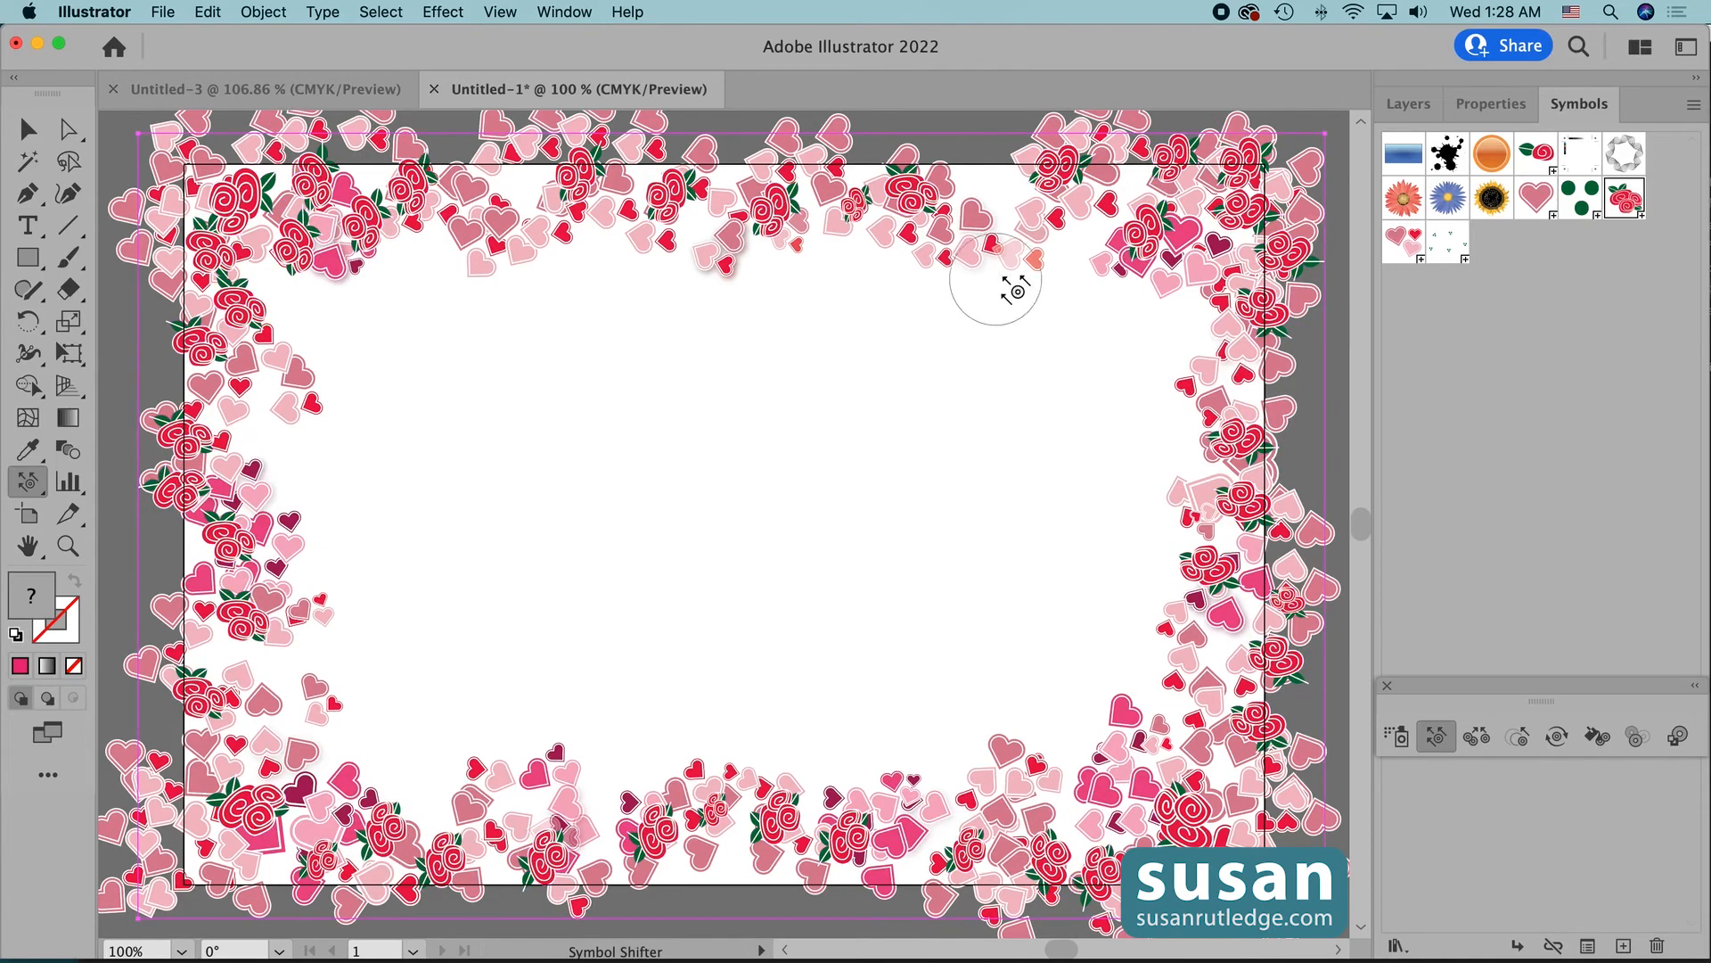
pyautogui.moveTo(996, 280)
pyautogui.mouseDown()
pyautogui.moveTo(1064, 189)
pyautogui.moveTo(1028, 220)
pyautogui.moveTo(944, 189)
pyautogui.mouseUp()
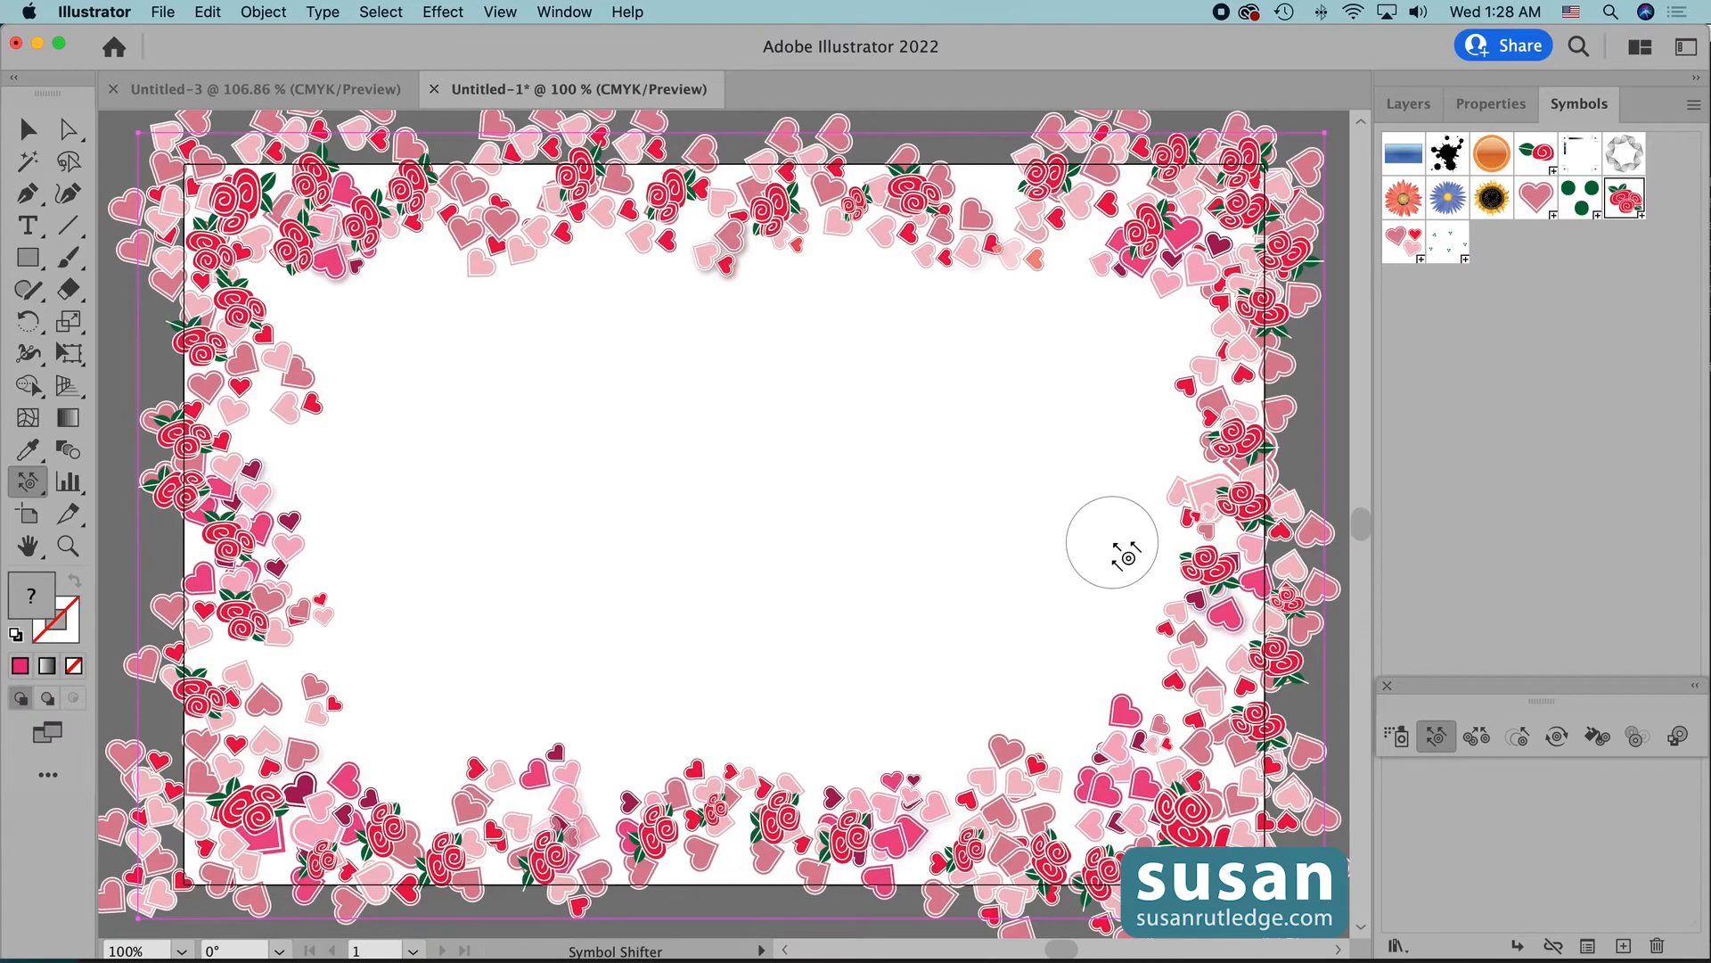
# - Lock the Rose Group layer, then add a layer above it named Green Clusters and target it
pyautogui.click(1407, 104)
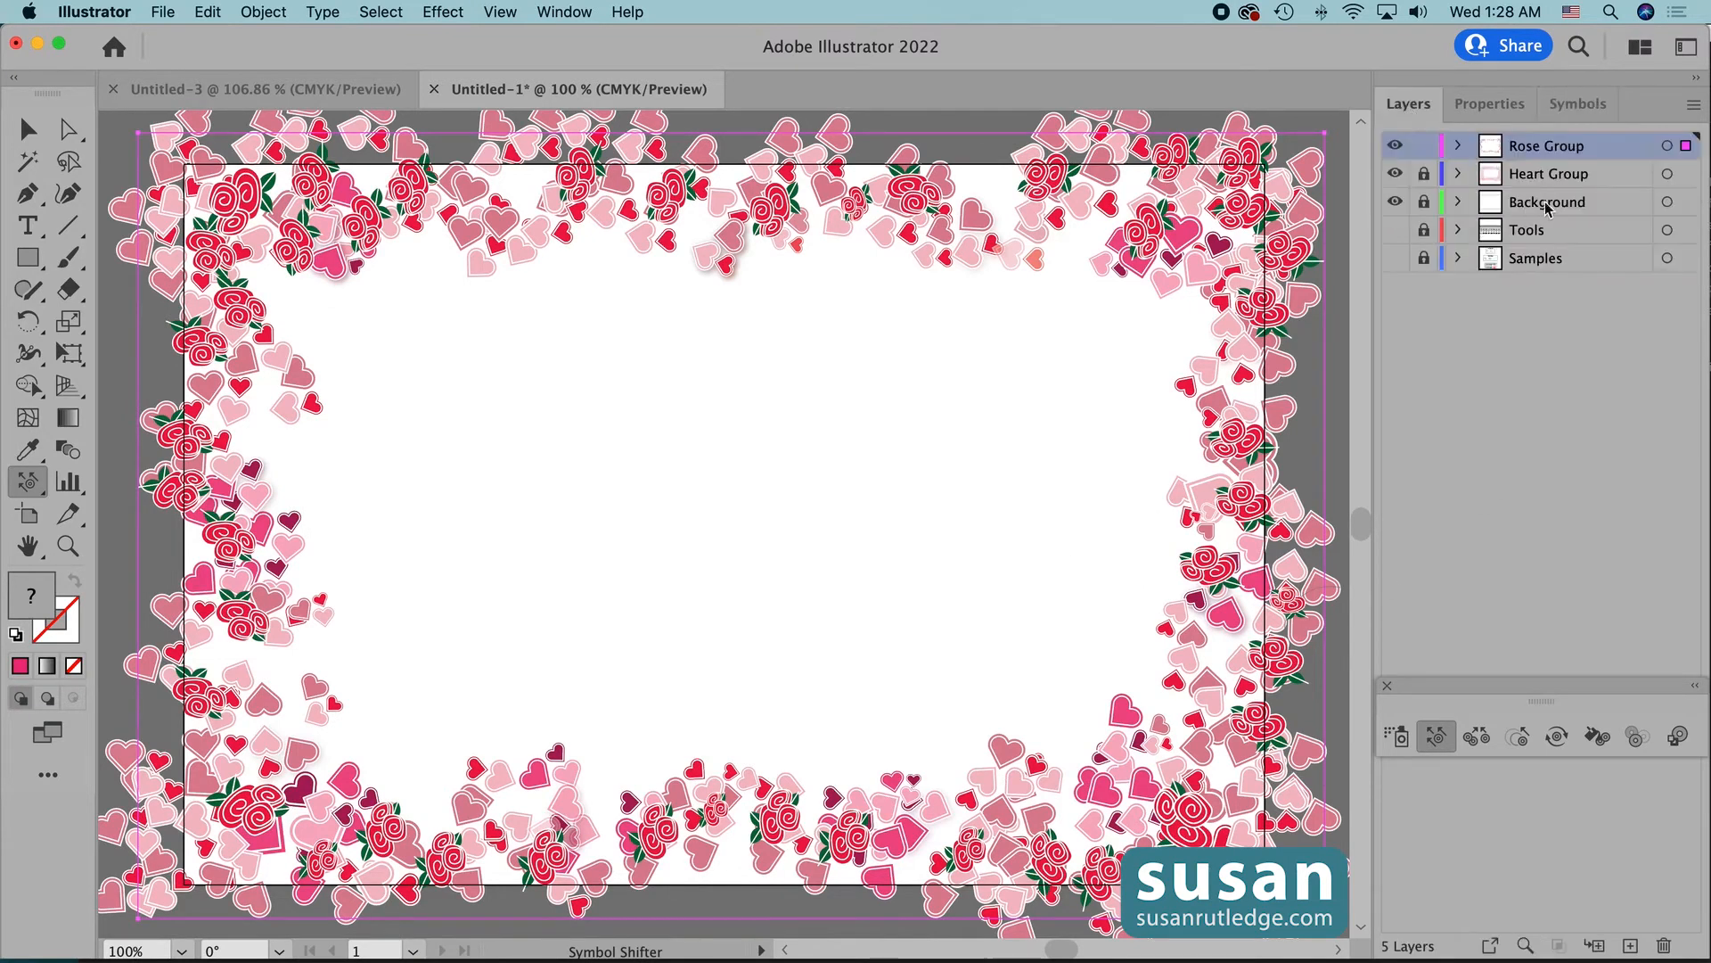
pyautogui.click(1424, 148)
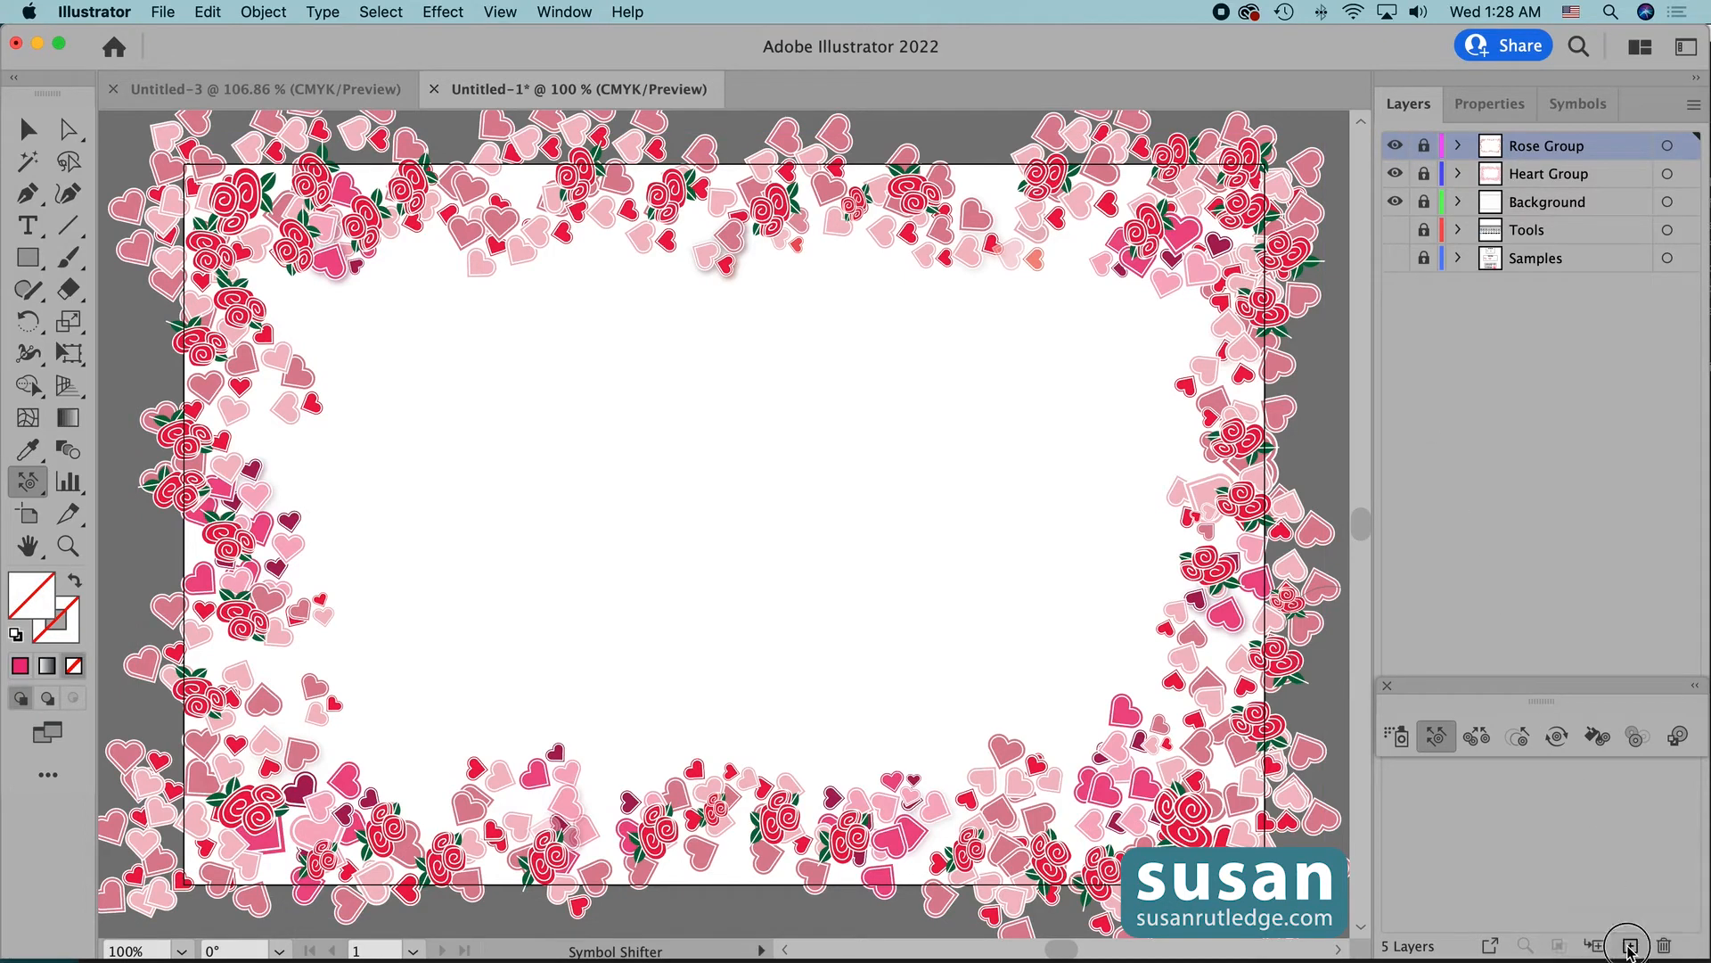
pyautogui.click(1630, 947)
pyautogui.doubleClick(1535, 150)
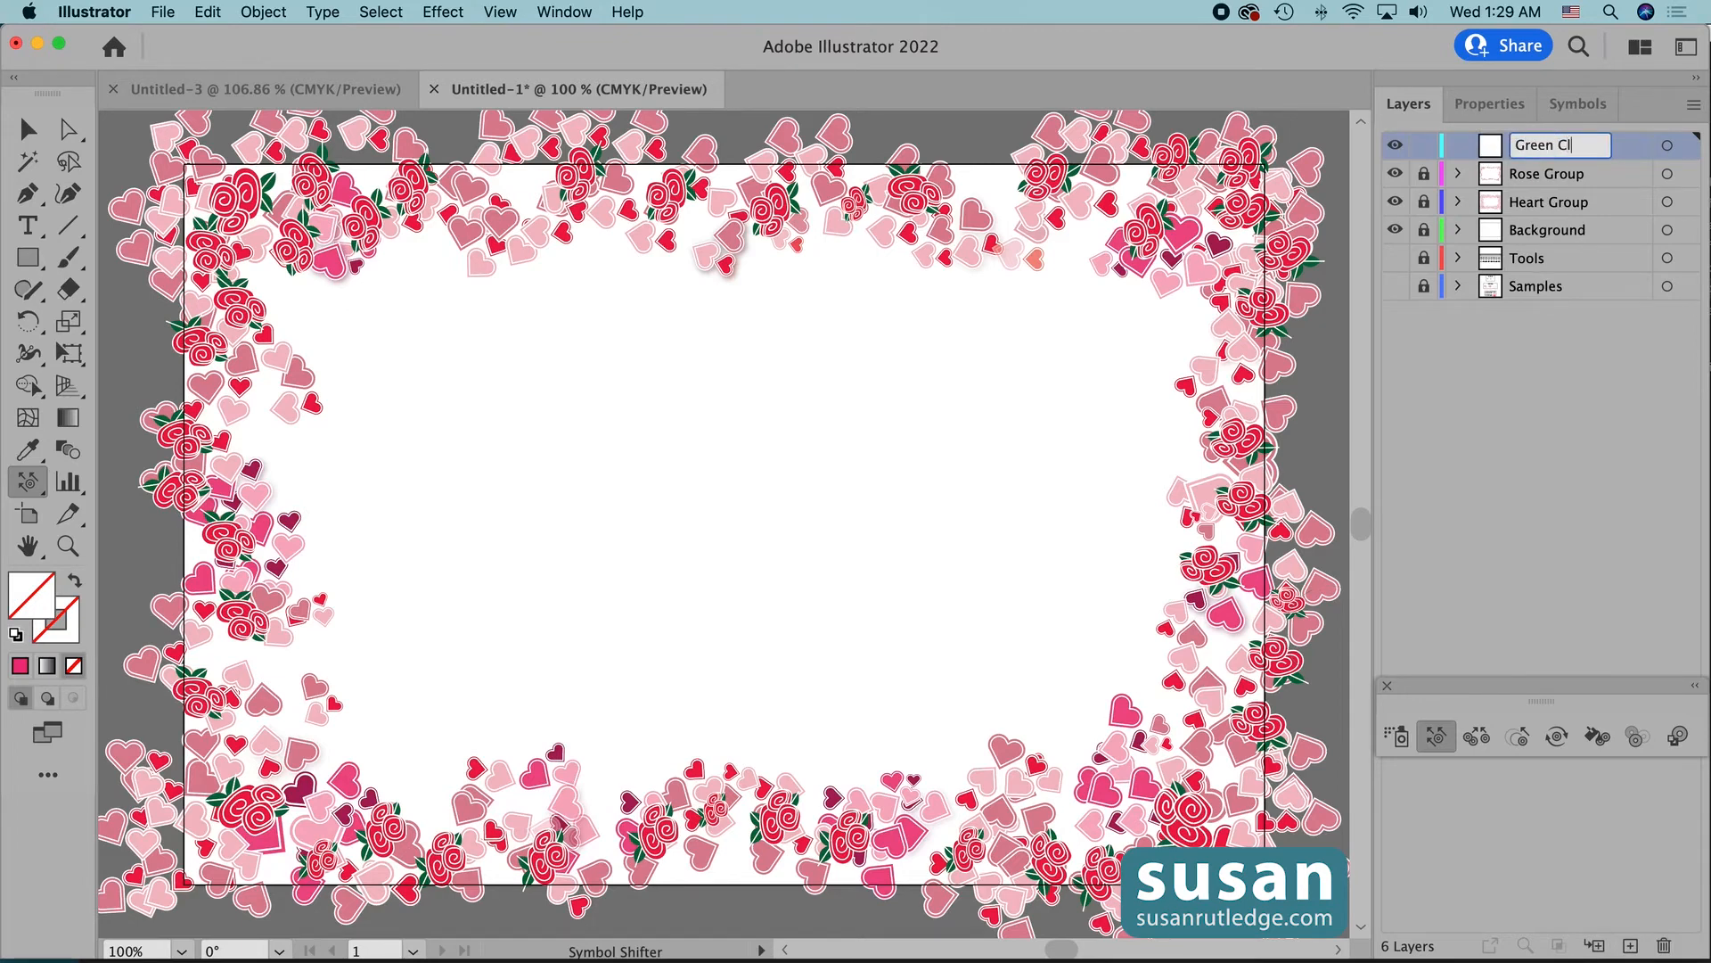
pyautogui.write('Green Clusters')
pyautogui.click(1666, 146)
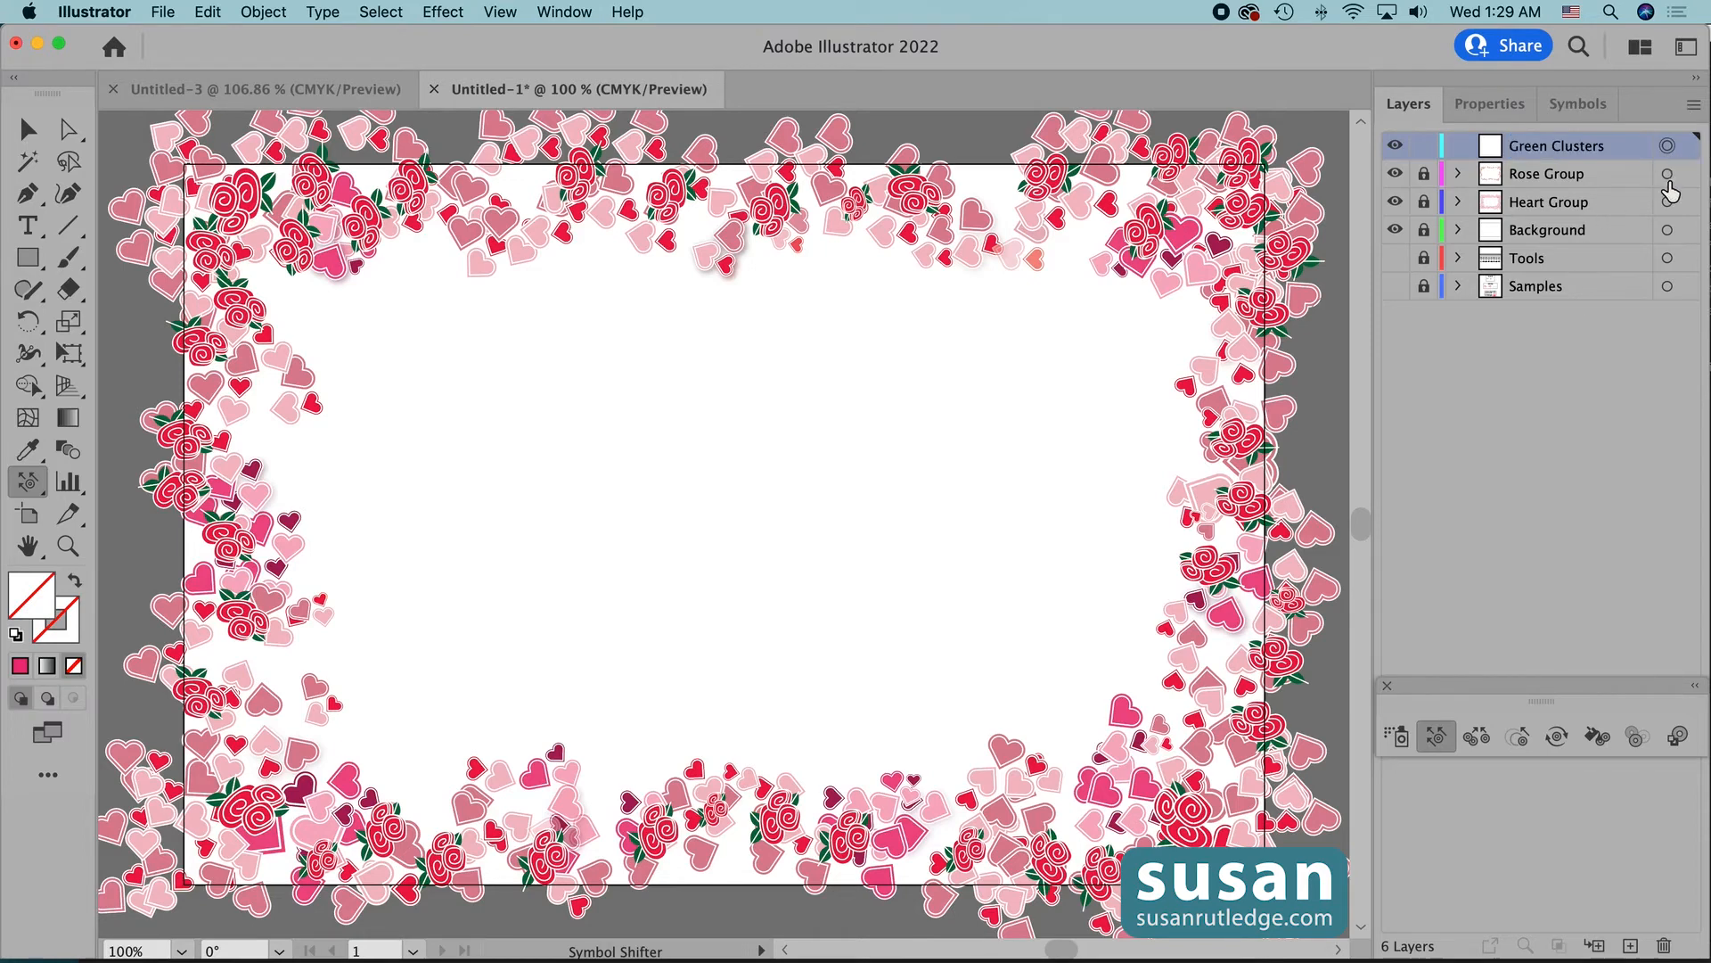
# - Spray the small green cluster symbol around all four sides of the border with the Symbol Sprayer
pyautogui.click(1576, 105)
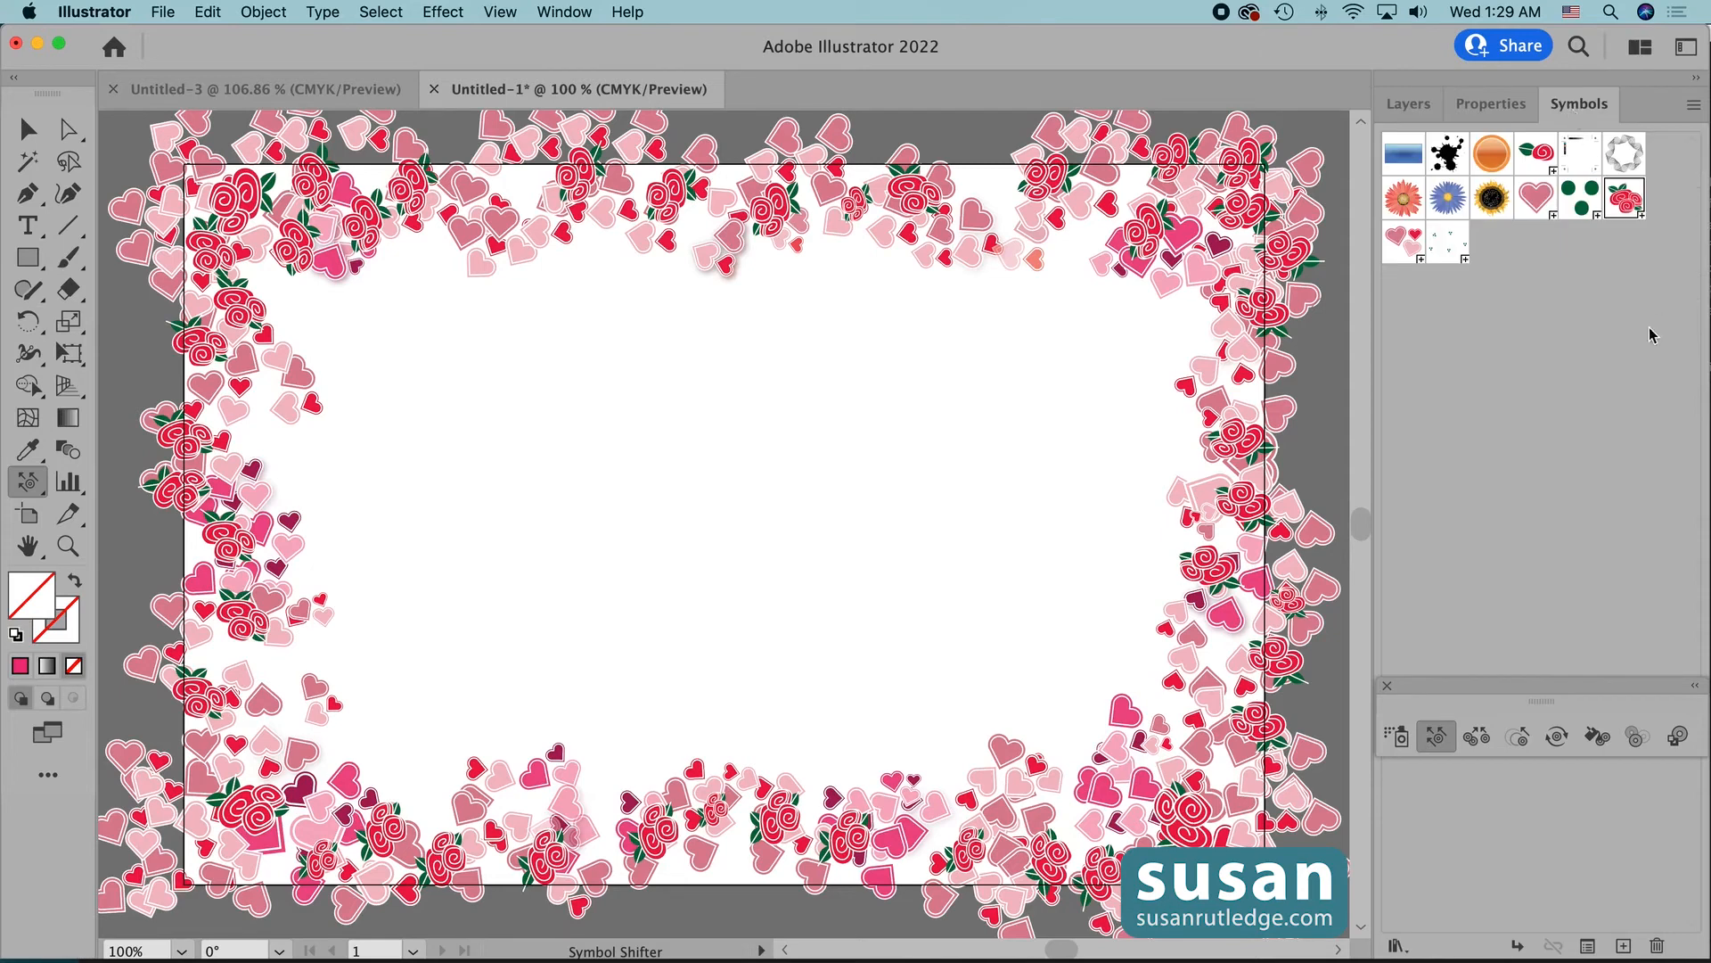
pyautogui.click(1444, 247)
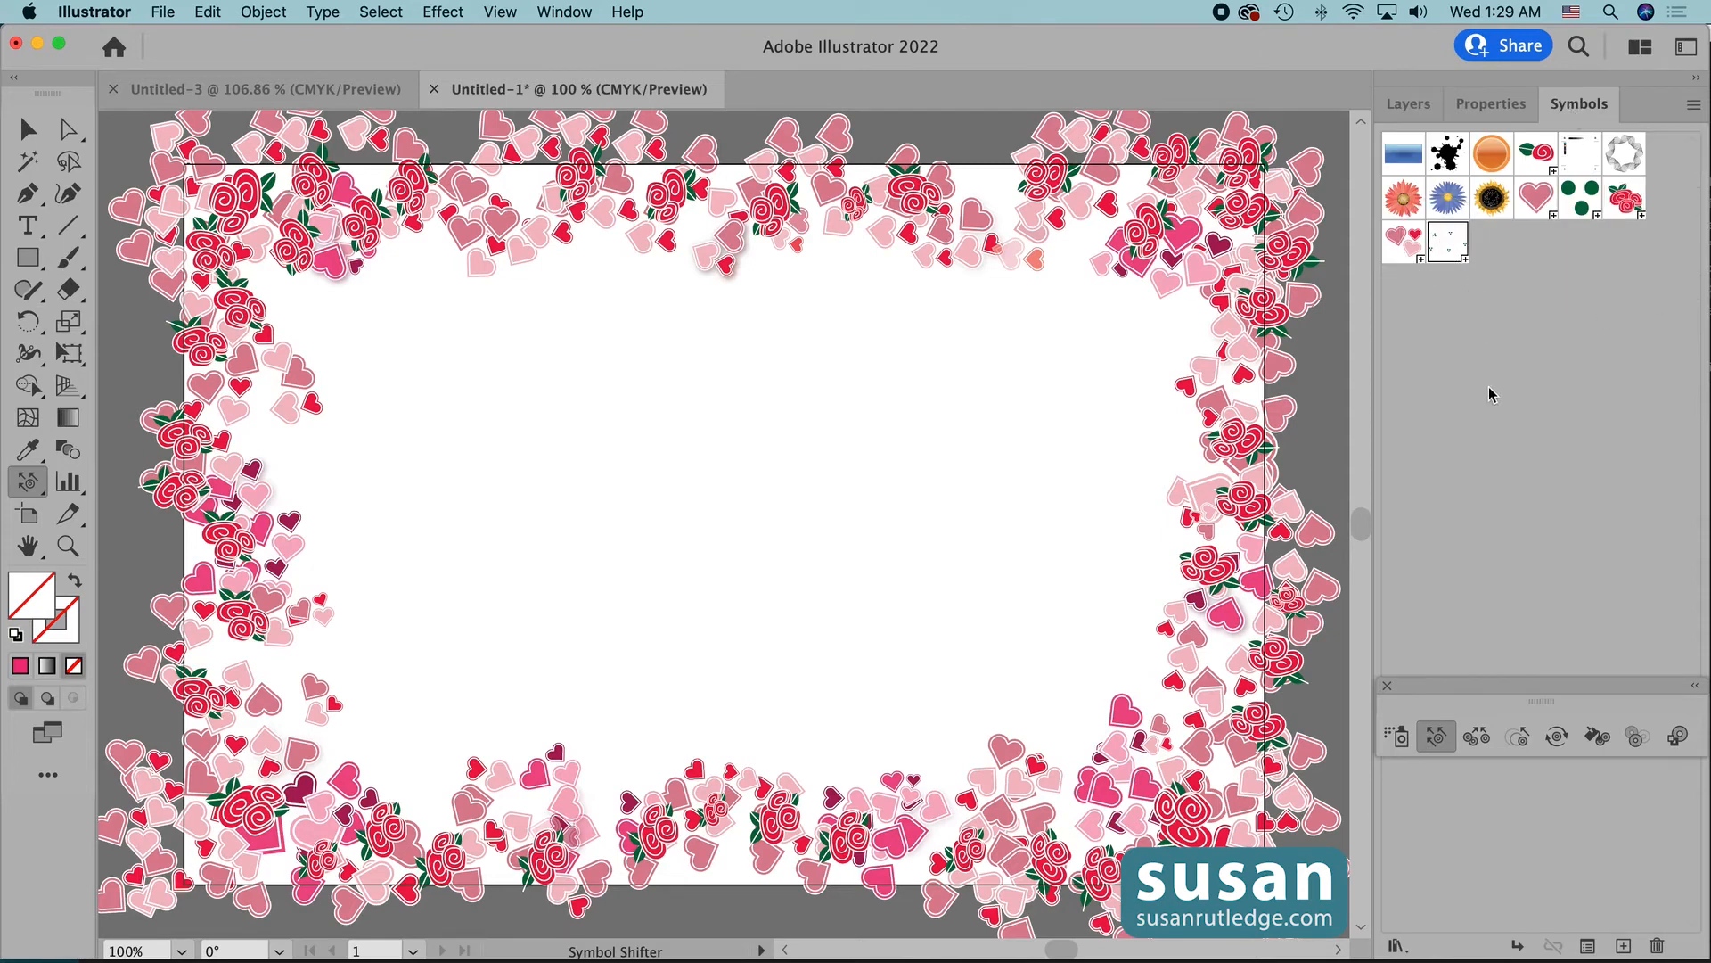
pyautogui.click(1400, 737)
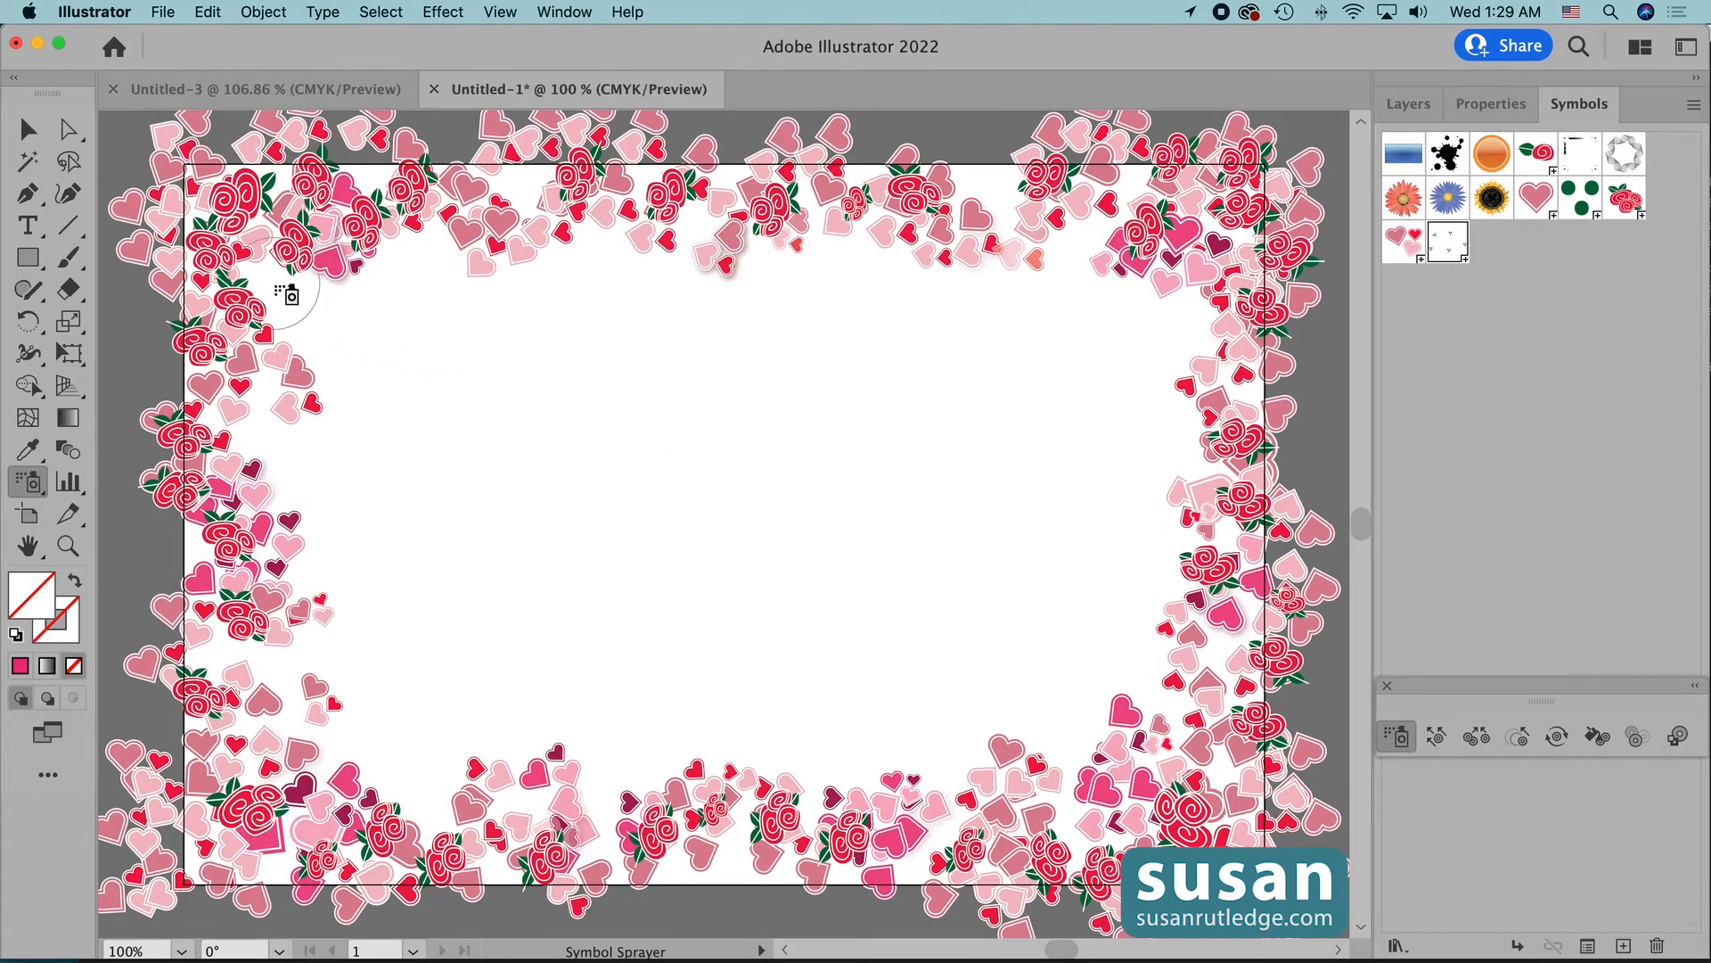
pyautogui.moveTo(278, 283)
pyautogui.mouseDown()
pyautogui.moveTo(319, 232)
pyautogui.moveTo(485, 209)
pyautogui.moveTo(1185, 212)
pyautogui.moveTo(1253, 298)
pyautogui.moveTo(1262, 365)
pyautogui.mouseUp()
pyautogui.moveTo(1230, 545)
pyautogui.mouseDown()
pyautogui.moveTo(1229, 728)
pyautogui.moveTo(1126, 817)
pyautogui.moveTo(936, 815)
pyautogui.moveTo(839, 837)
pyautogui.moveTo(684, 817)
pyautogui.moveTo(617, 827)
pyautogui.moveTo(626, 841)
pyautogui.moveTo(563, 837)
pyautogui.moveTo(536, 807)
pyautogui.moveTo(513, 837)
pyautogui.moveTo(436, 837)
pyautogui.moveTo(373, 801)
pyautogui.moveTo(264, 809)
pyautogui.moveTo(267, 659)
pyautogui.mouseUp()
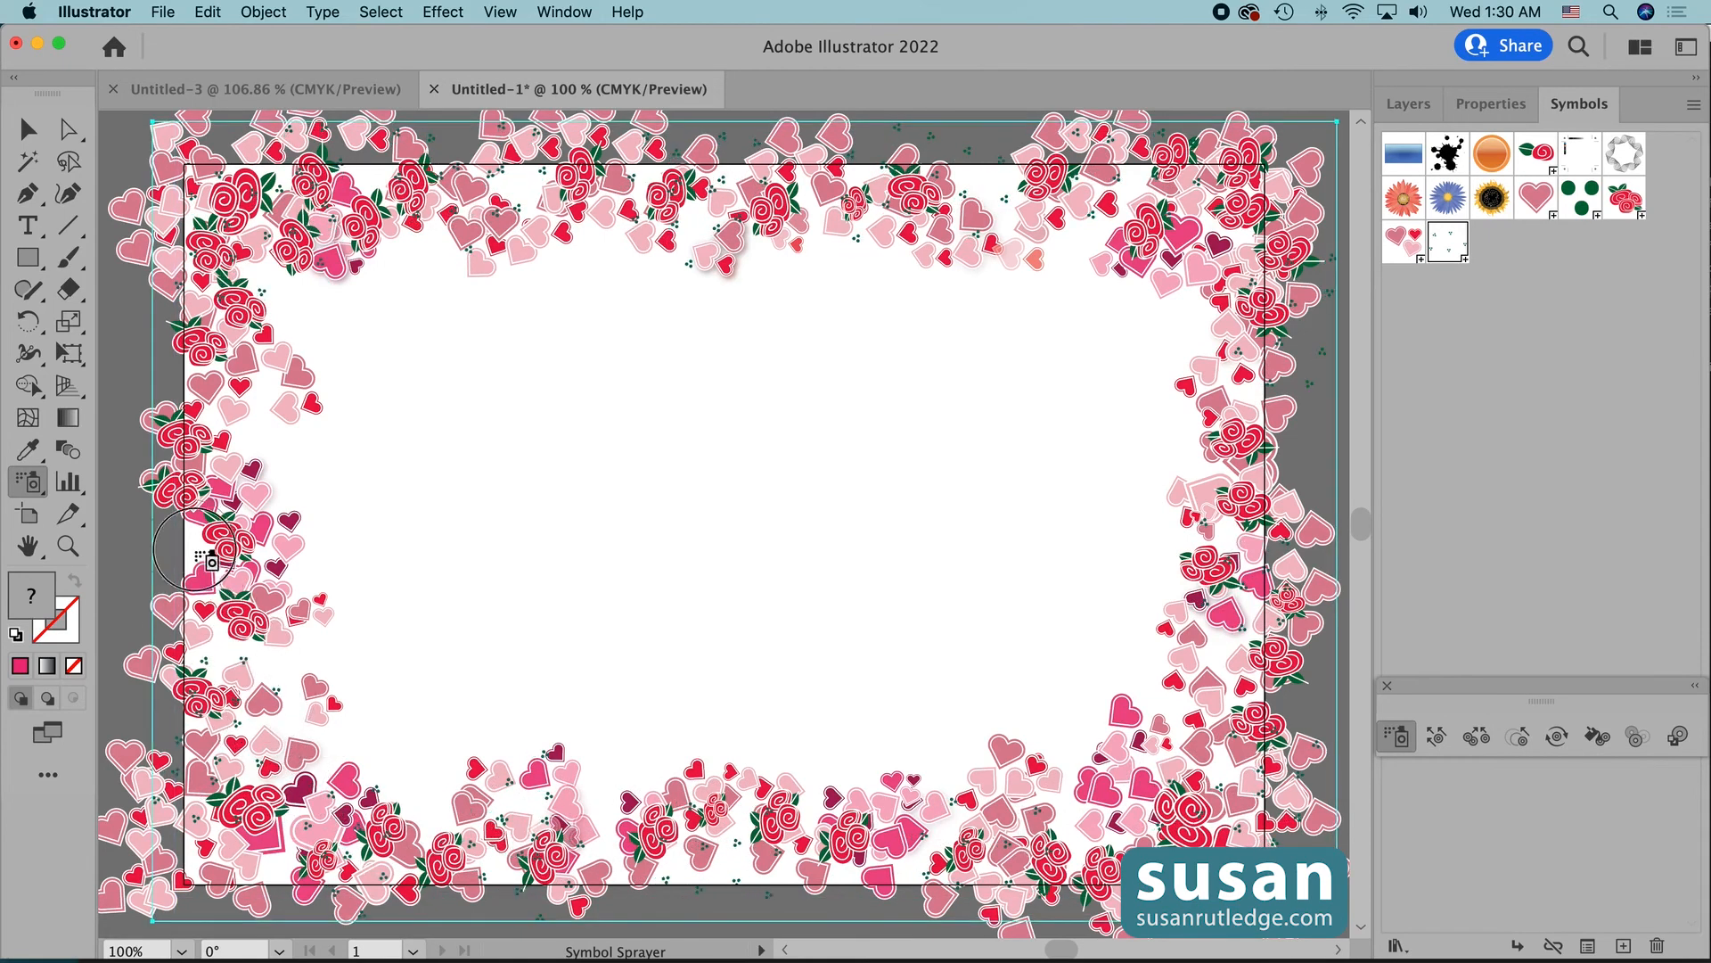
pyautogui.moveTo(211, 560); pyautogui.dragTo(242, 556)
pyautogui.moveTo(221, 401); pyautogui.dragTo(241, 436)
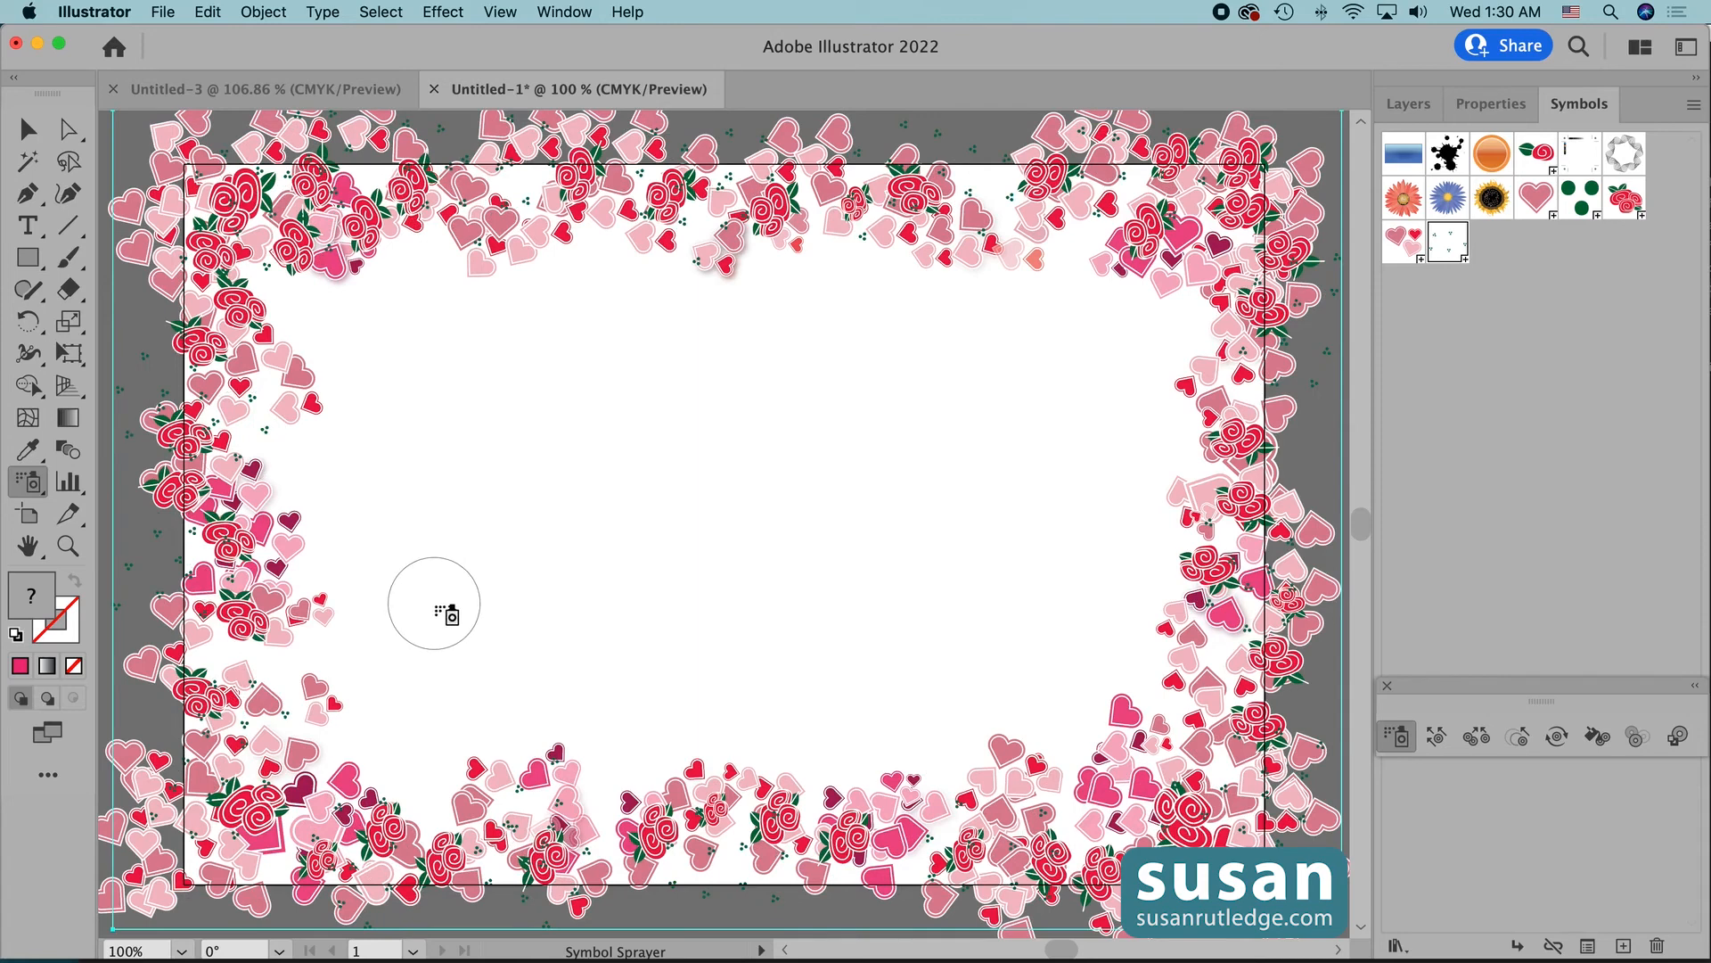
# - Move the Green Clusters layer below the Heart Group layer and above Background
pyautogui.click(1401, 111)
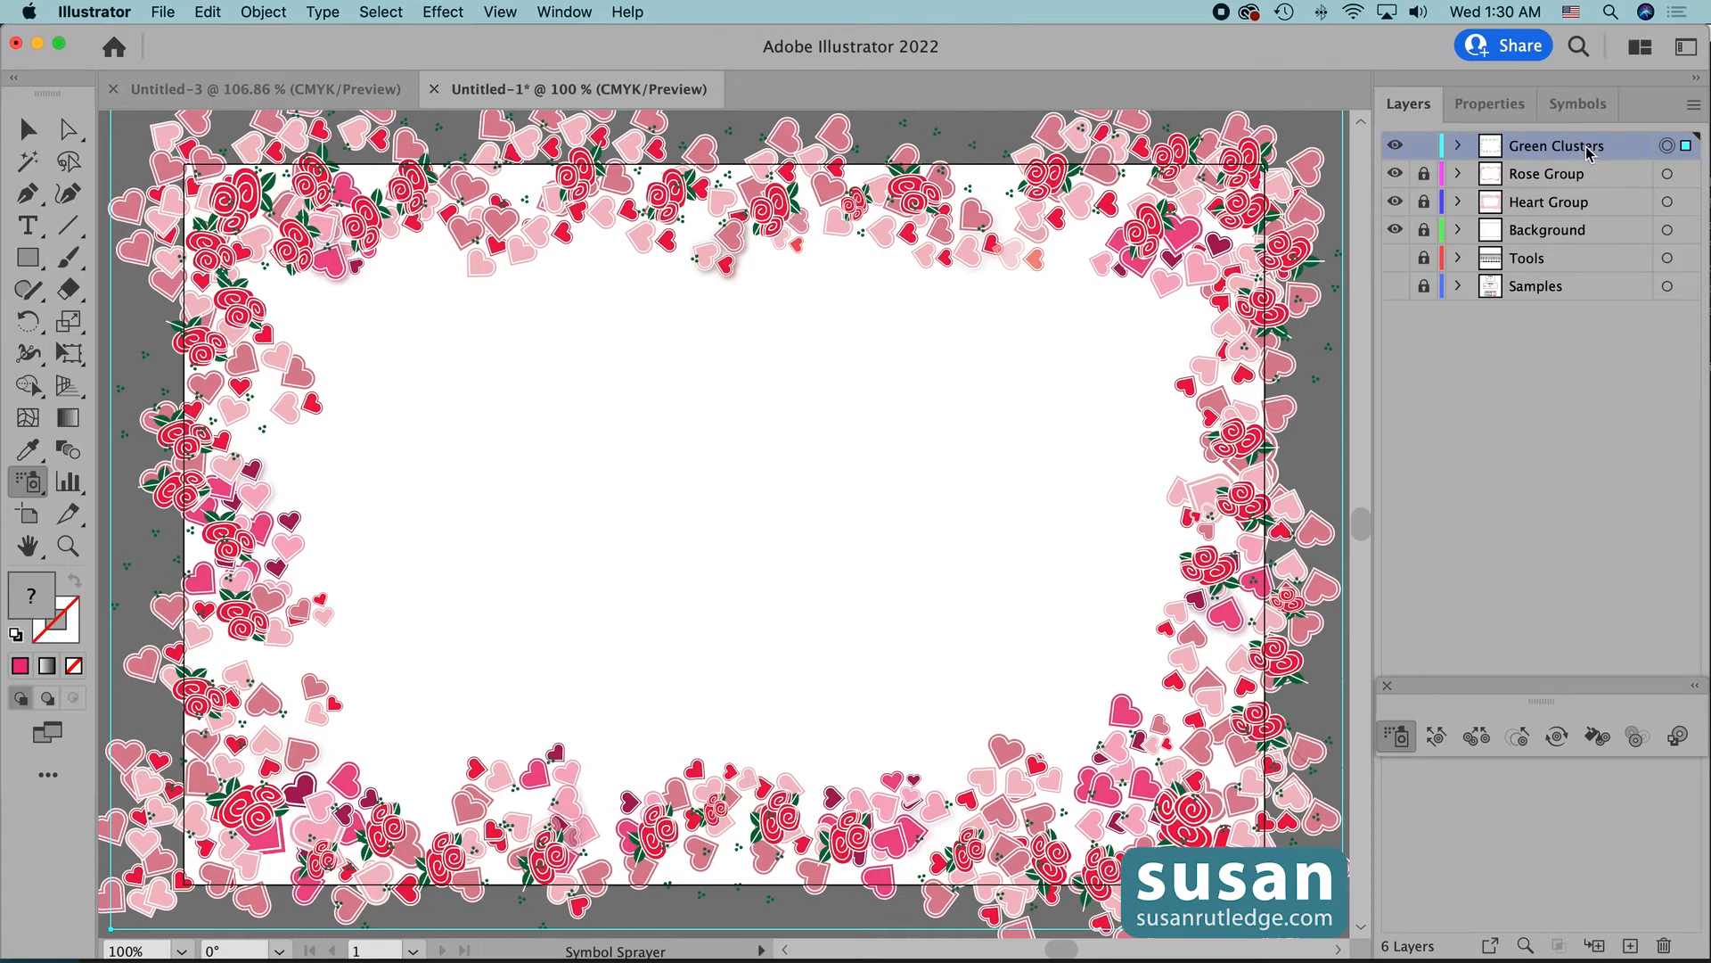
pyautogui.moveTo(1588, 151); pyautogui.dragTo(1586, 212)
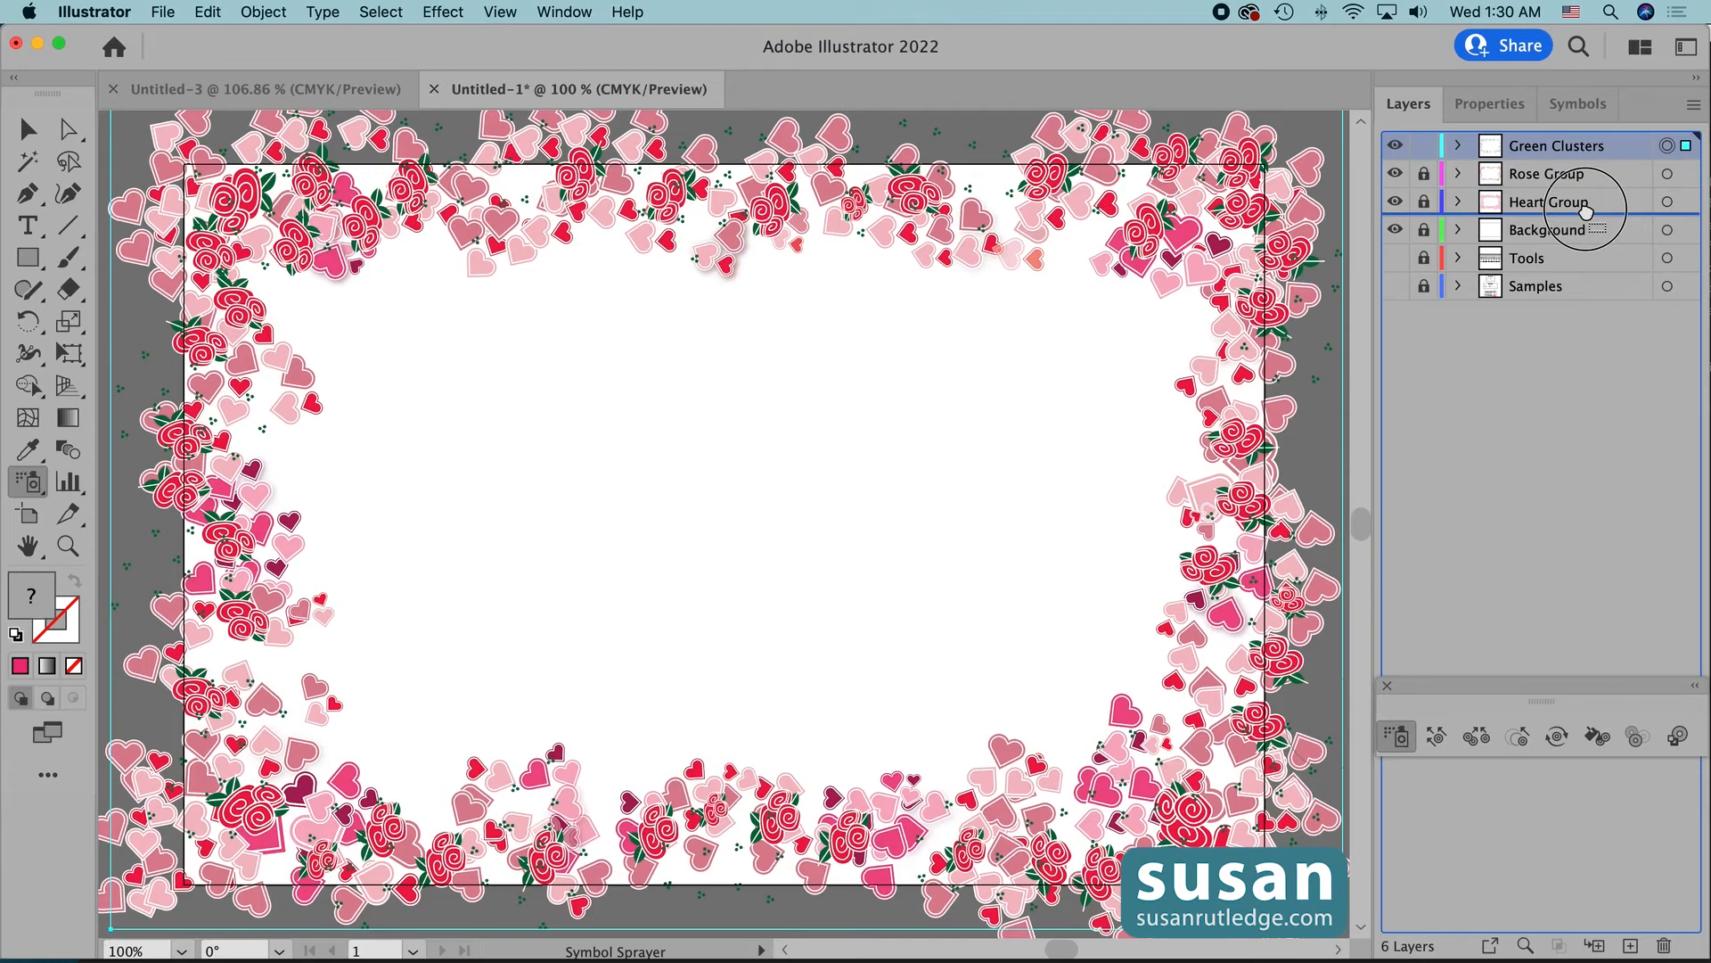
pyautogui.moveTo(1586, 212); pyautogui.dragTo(1591, 217)
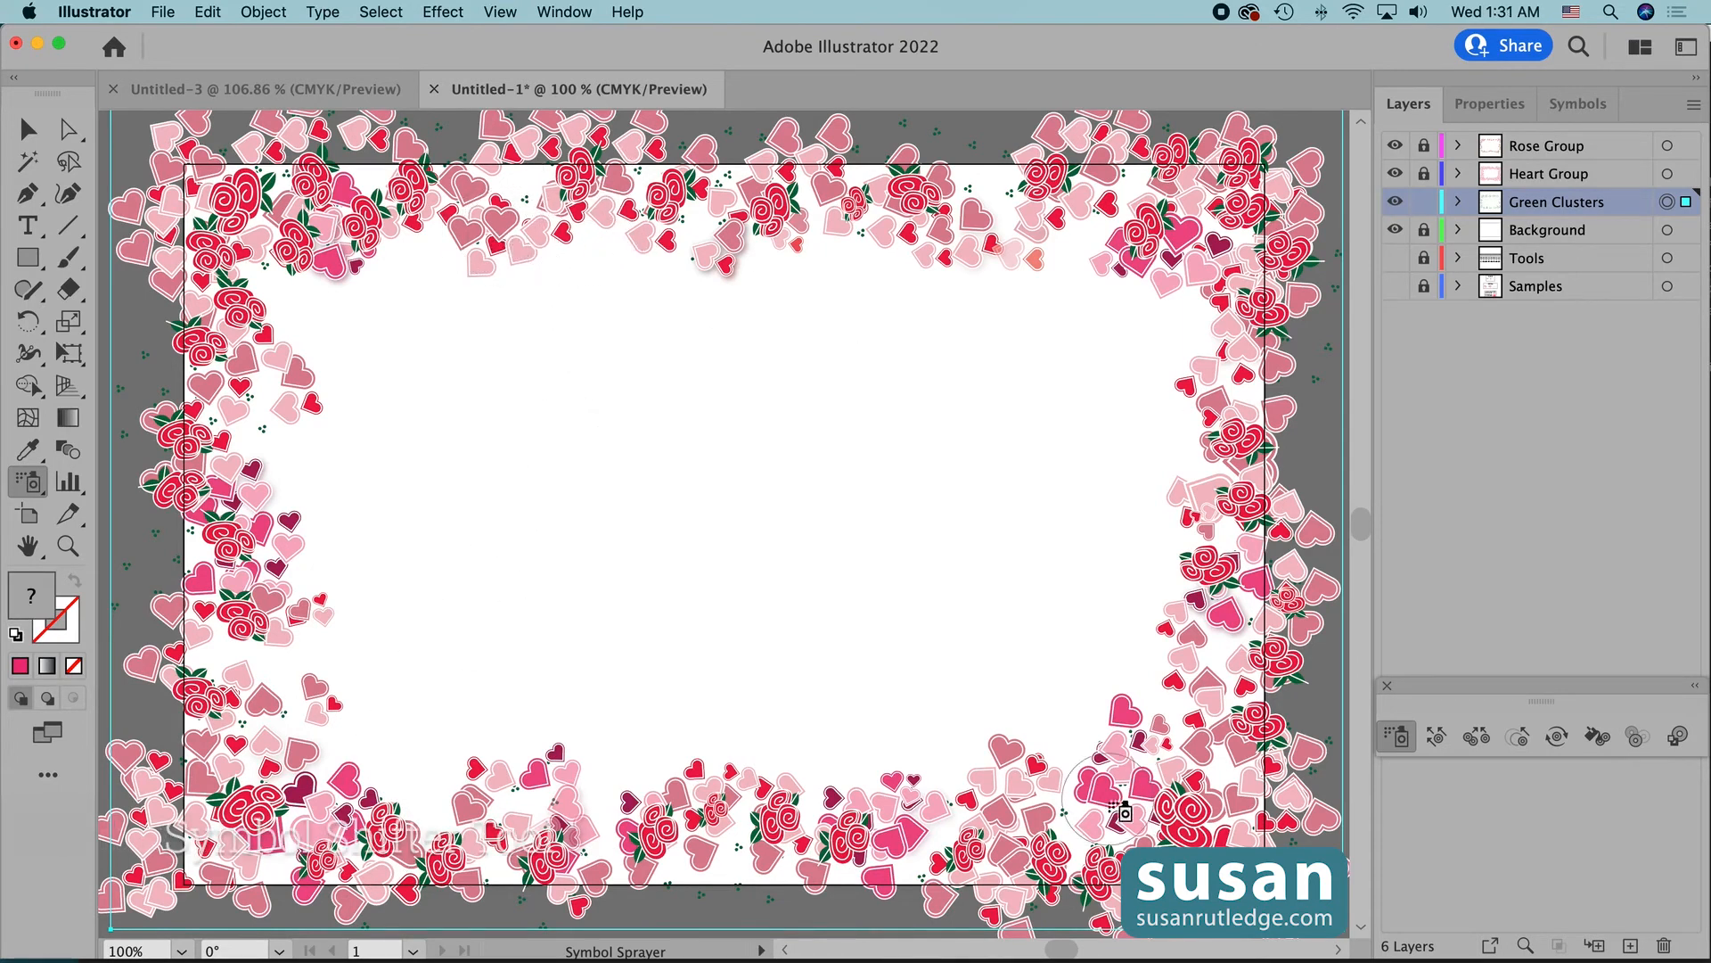
# - Use the Symbol Shifter to move green clusters at the border's top and right side inward past the hearts
pyautogui.click(1436, 737)
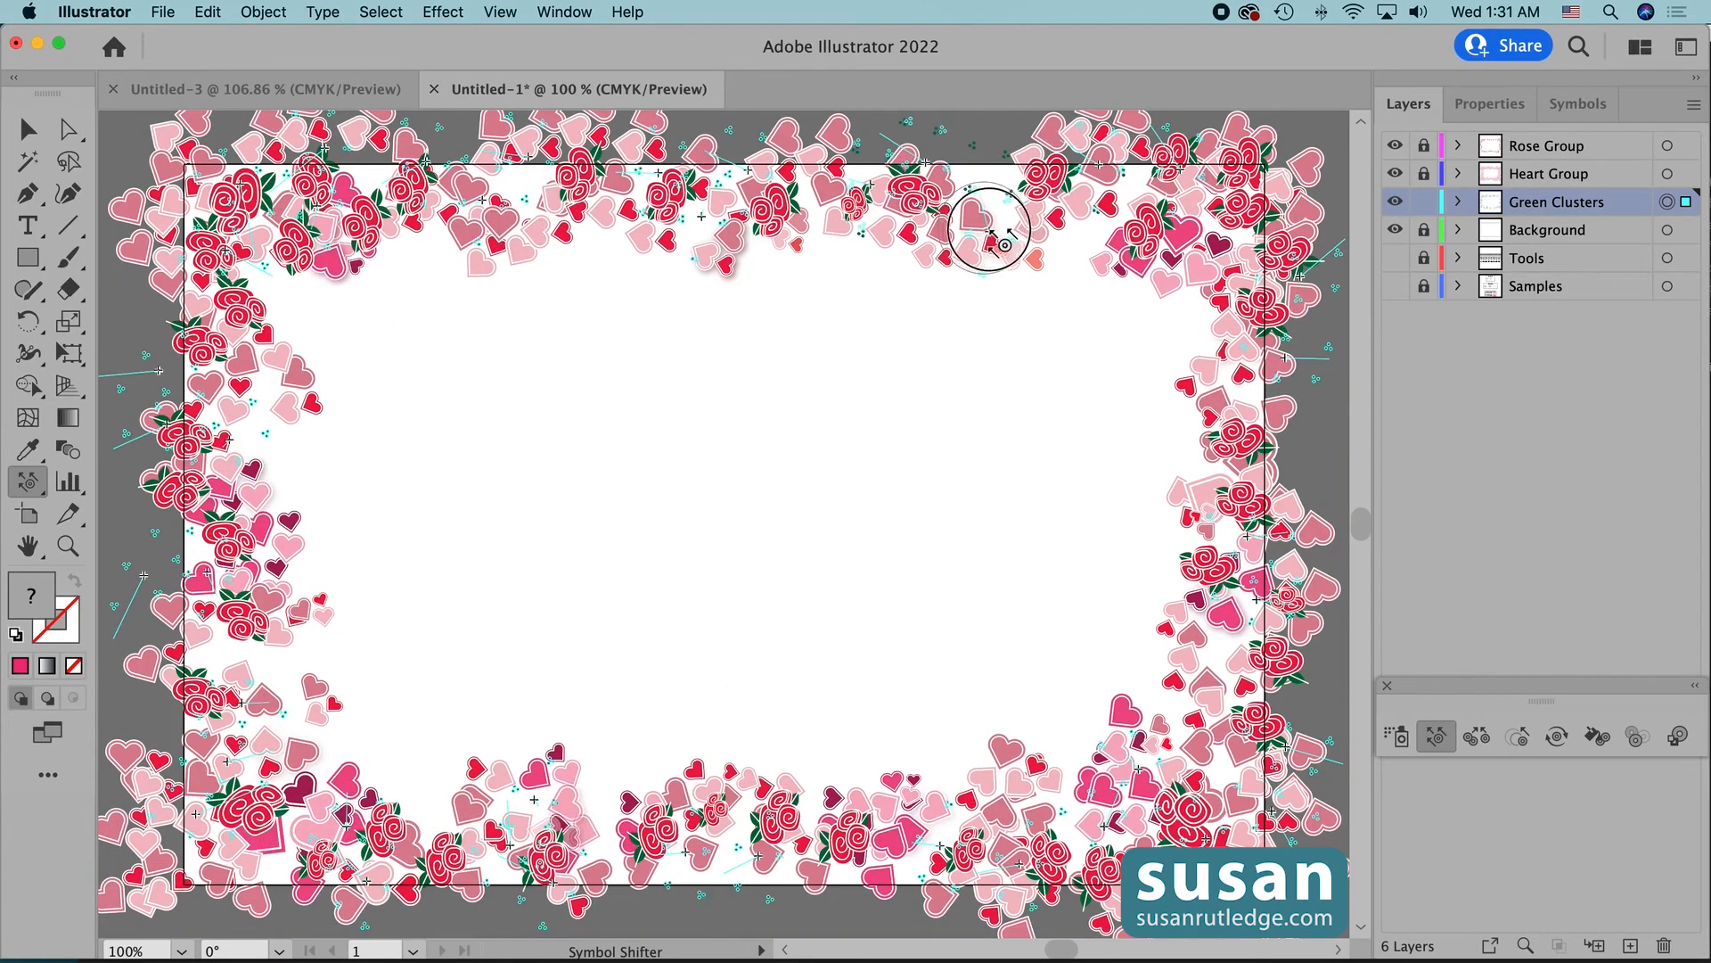
pyautogui.moveTo(989, 229); pyautogui.dragTo(996, 231)
pyautogui.moveTo(1293, 360); pyautogui.dragTo(1170, 341)
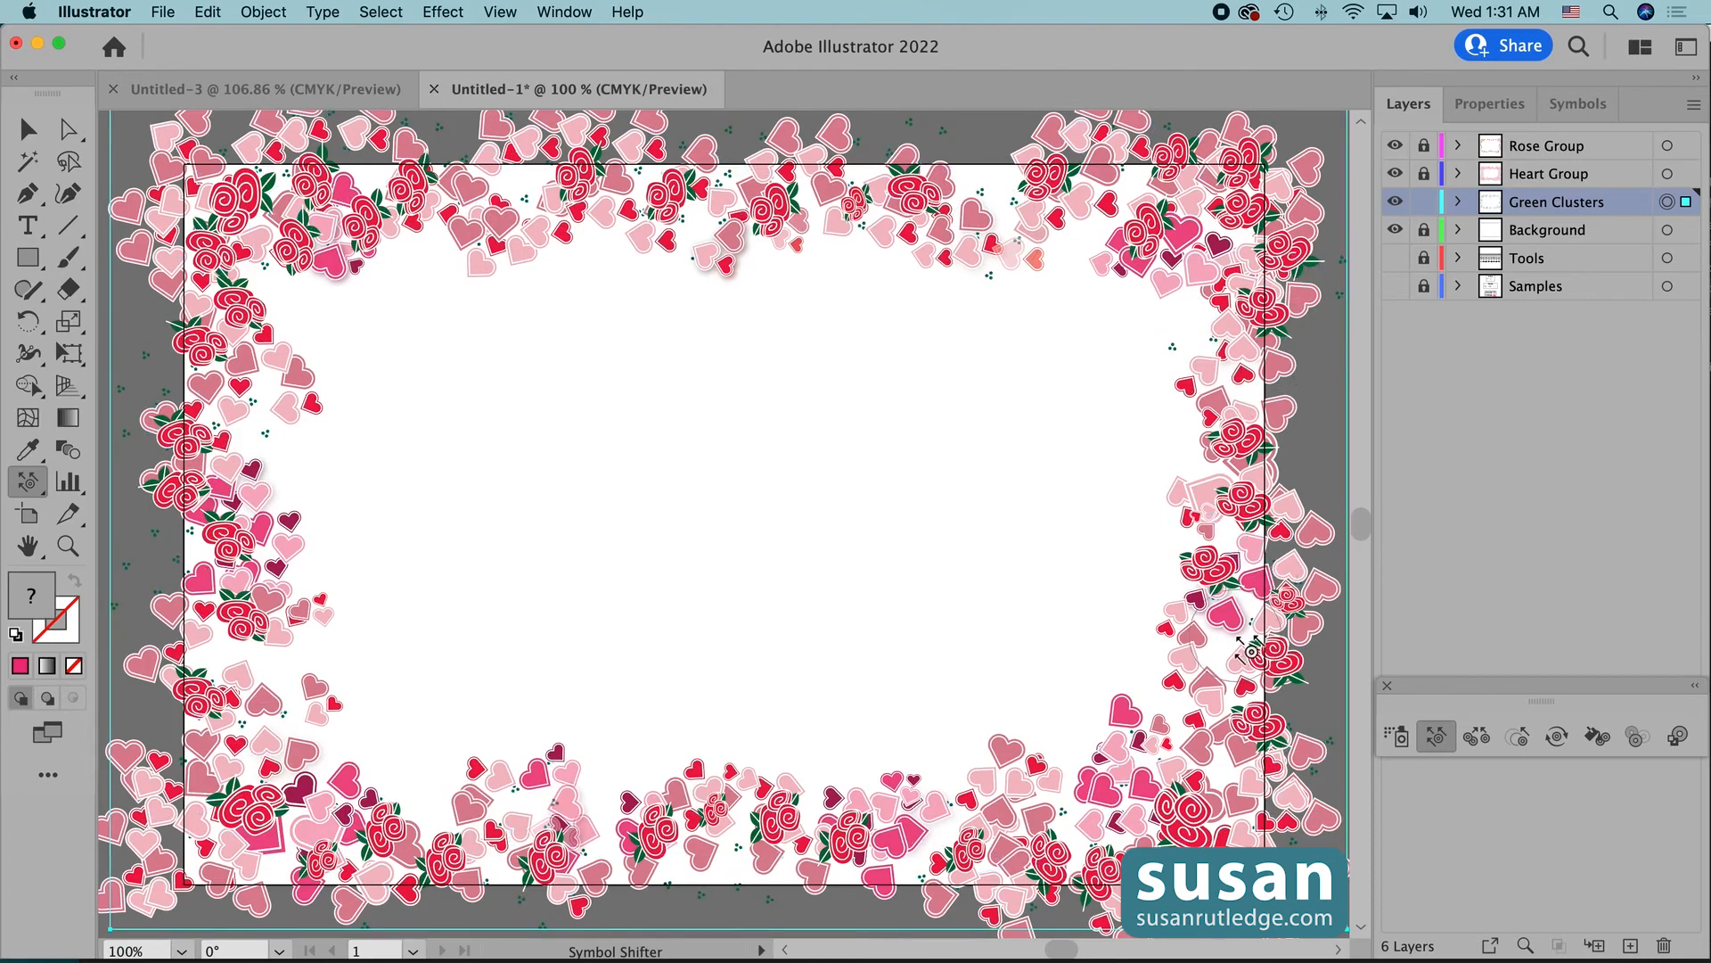
pyautogui.moveTo(1239, 637); pyautogui.dragTo(1170, 620)
pyautogui.moveTo(1275, 718); pyautogui.dragTo(1181, 700)
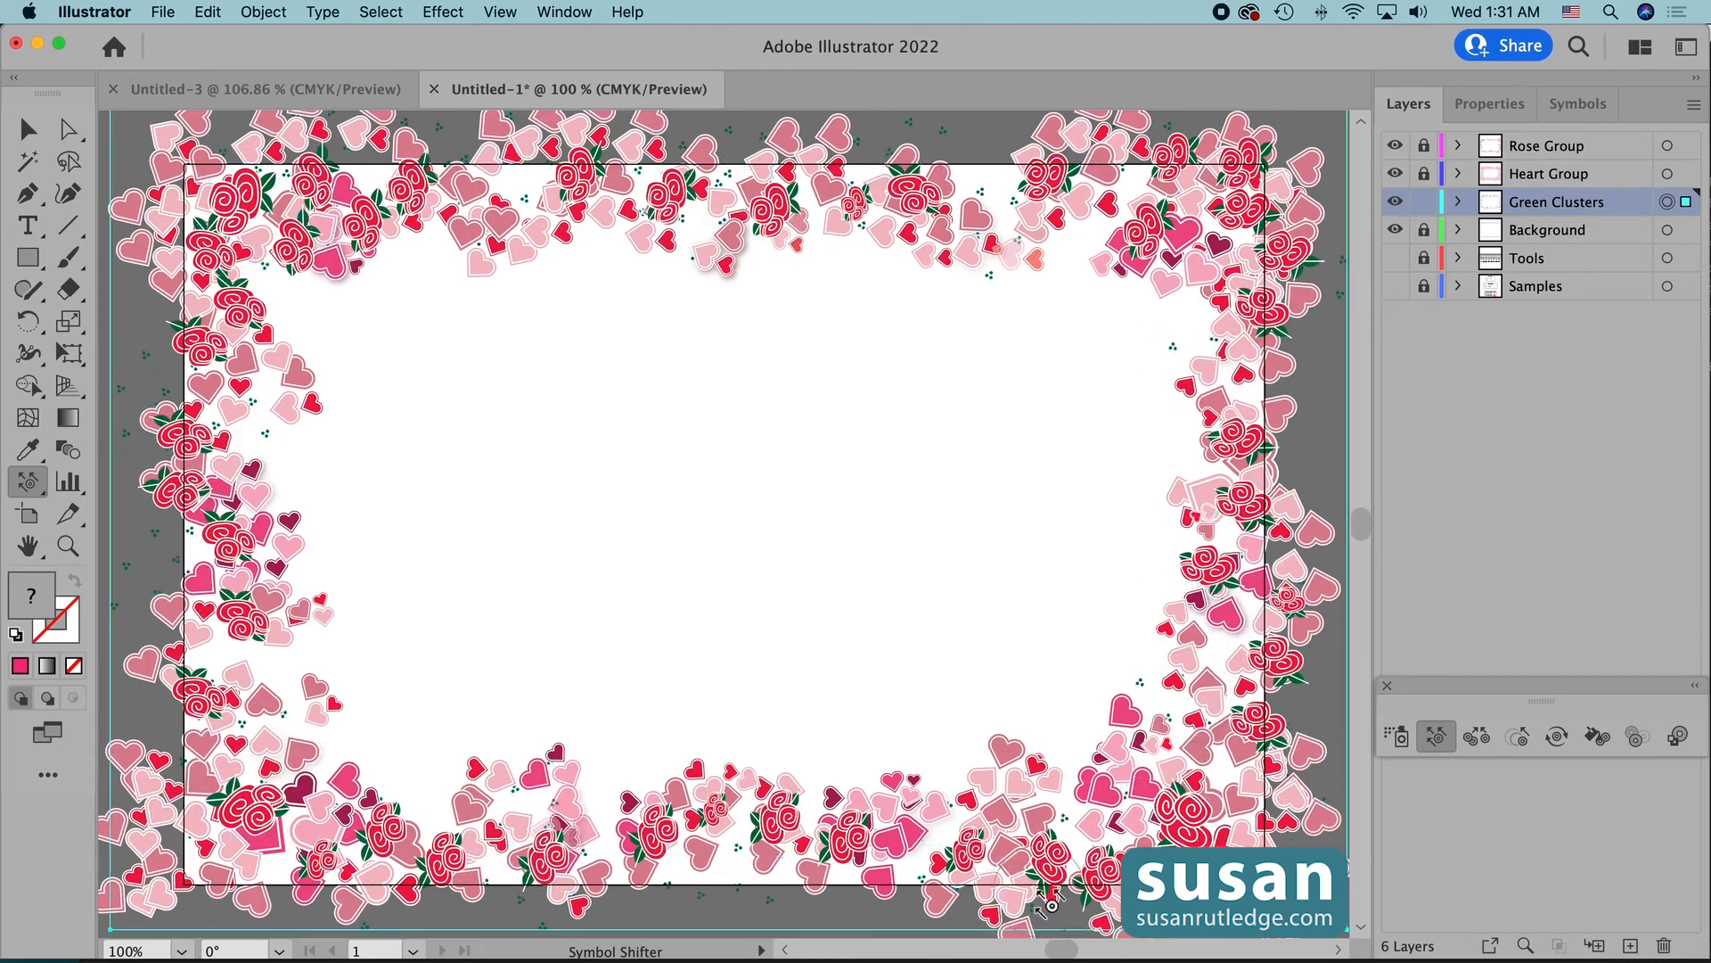
# - Shift green clusters along the border's bottom side upward to the inner edge of the hearts
pyautogui.moveTo(967, 885); pyautogui.dragTo(942, 780)
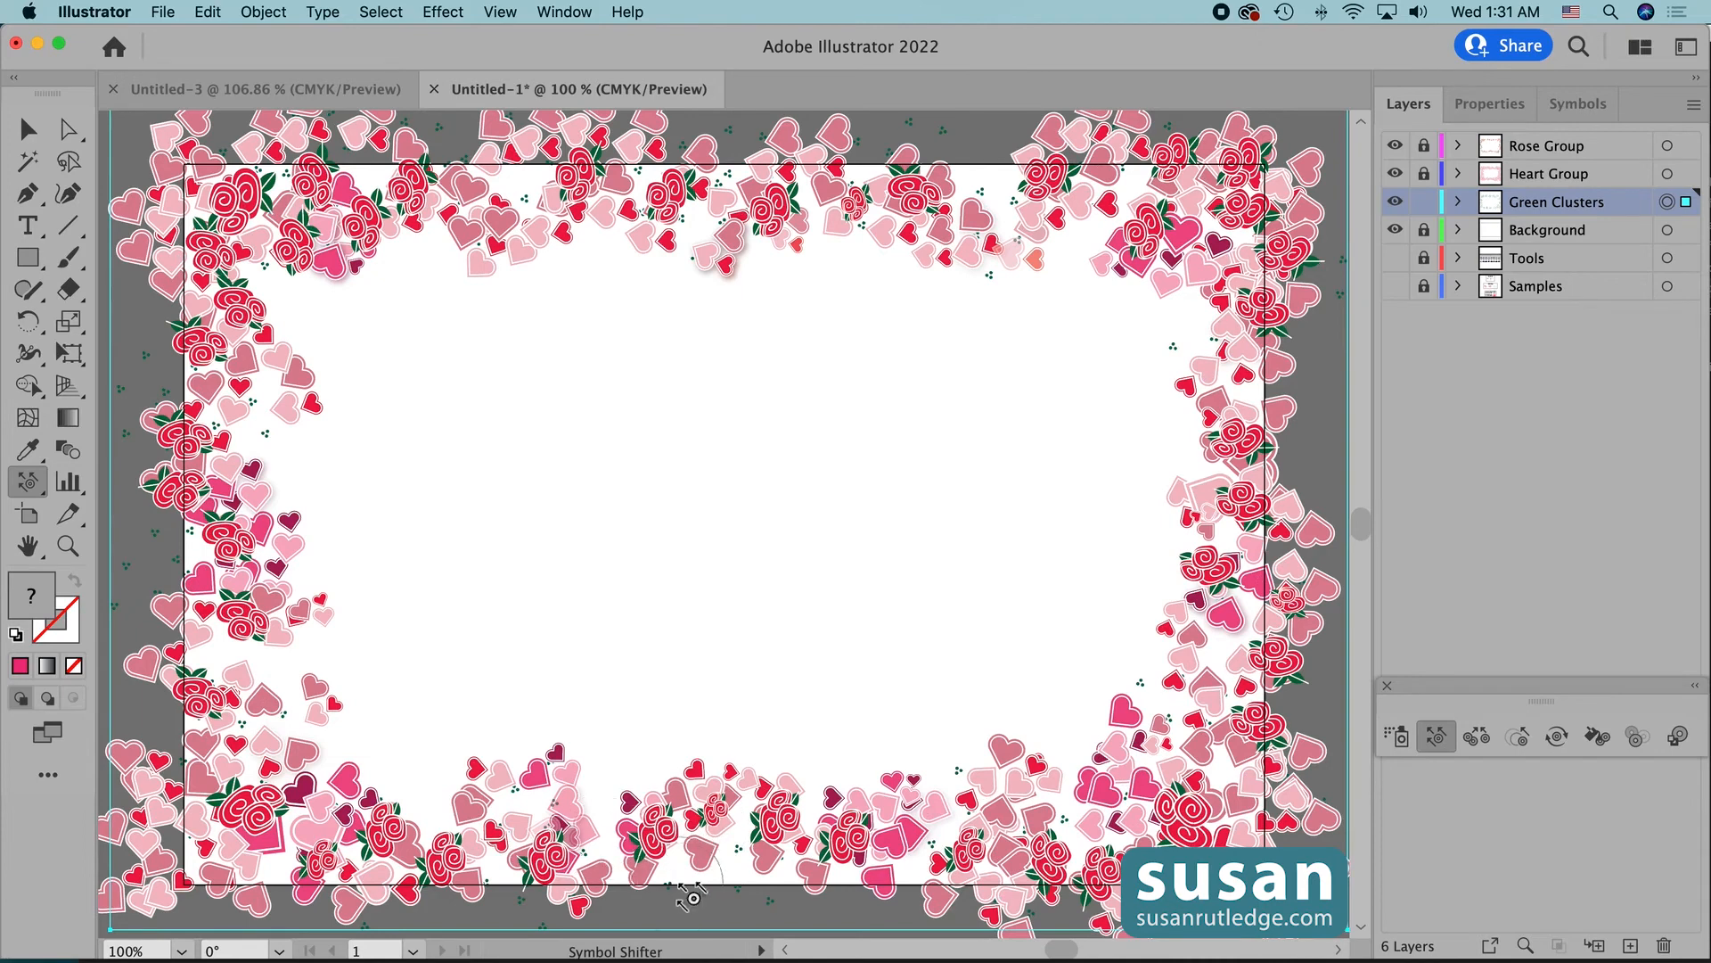
pyautogui.moveTo(681, 884); pyautogui.dragTo(647, 769)
pyautogui.moveTo(534, 809); pyautogui.dragTo(615, 772)
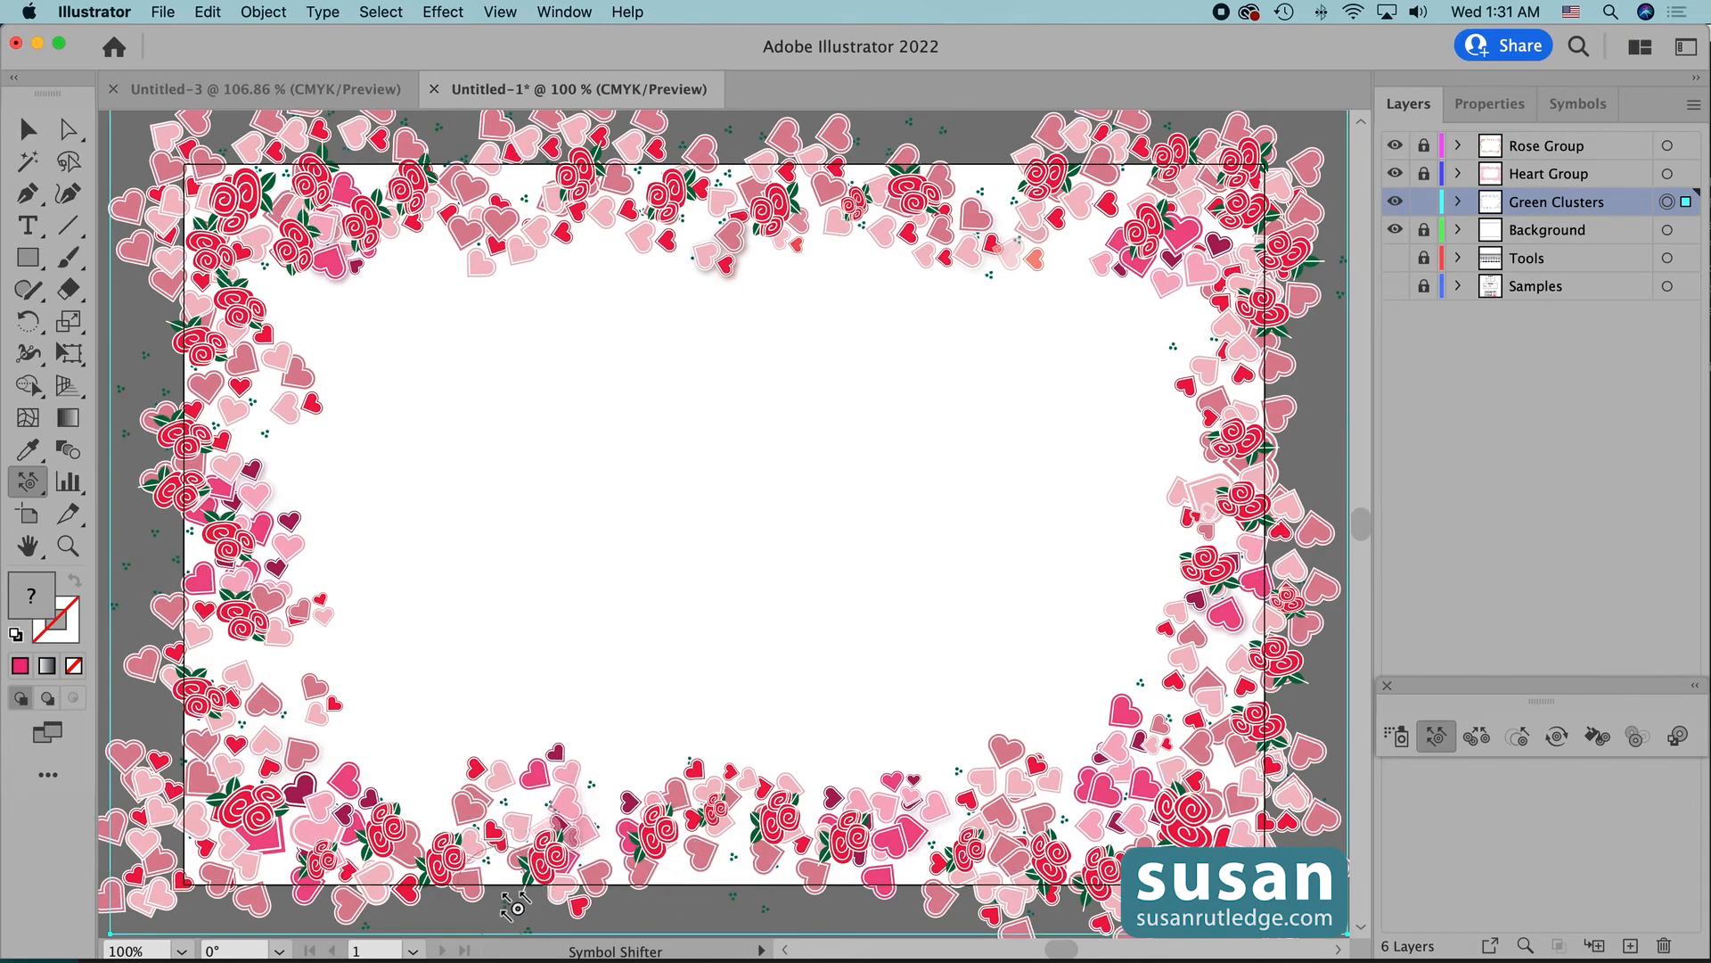
pyautogui.moveTo(504, 894)
pyautogui.mouseDown()
pyautogui.moveTo(625, 860)
pyautogui.moveTo(640, 800)
pyautogui.mouseUp()
pyautogui.moveTo(337, 836); pyautogui.dragTo(394, 779)
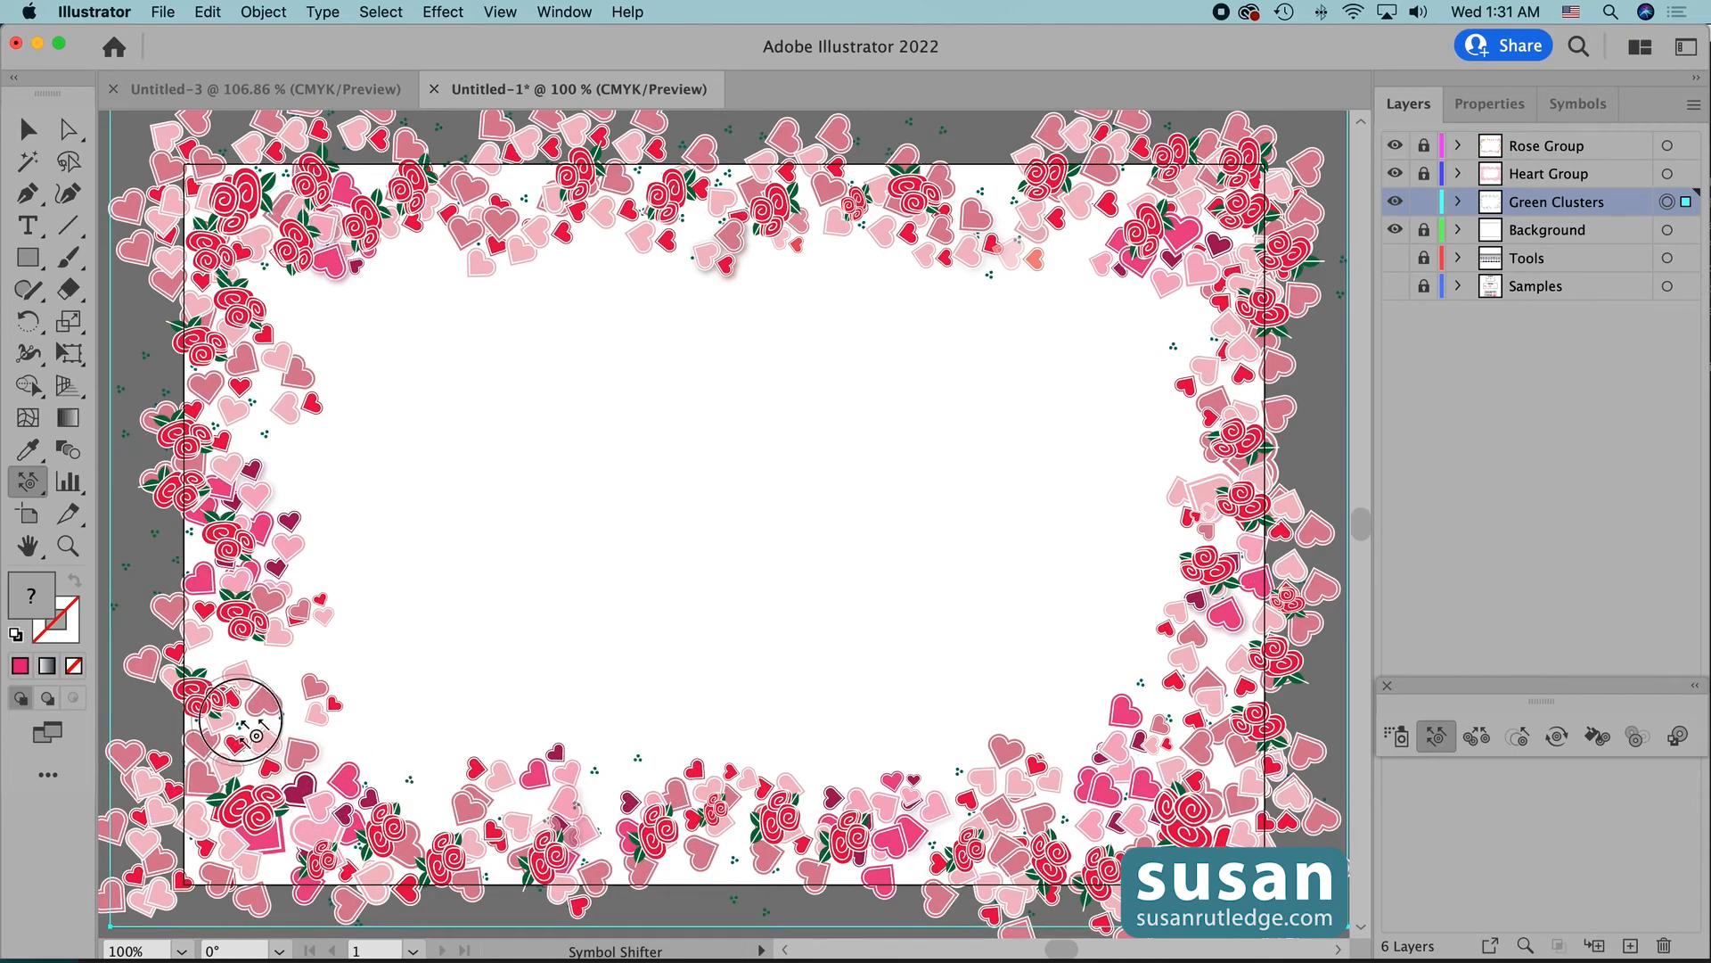
# - Shift green clusters along the border's left side inward from the artboard's outer edge
pyautogui.moveTo(240, 720); pyautogui.dragTo(284, 697)
pyautogui.moveTo(183, 526)
pyautogui.mouseDown()
pyautogui.moveTo(282, 519)
pyautogui.moveTo(294, 580)
pyautogui.mouseUp()
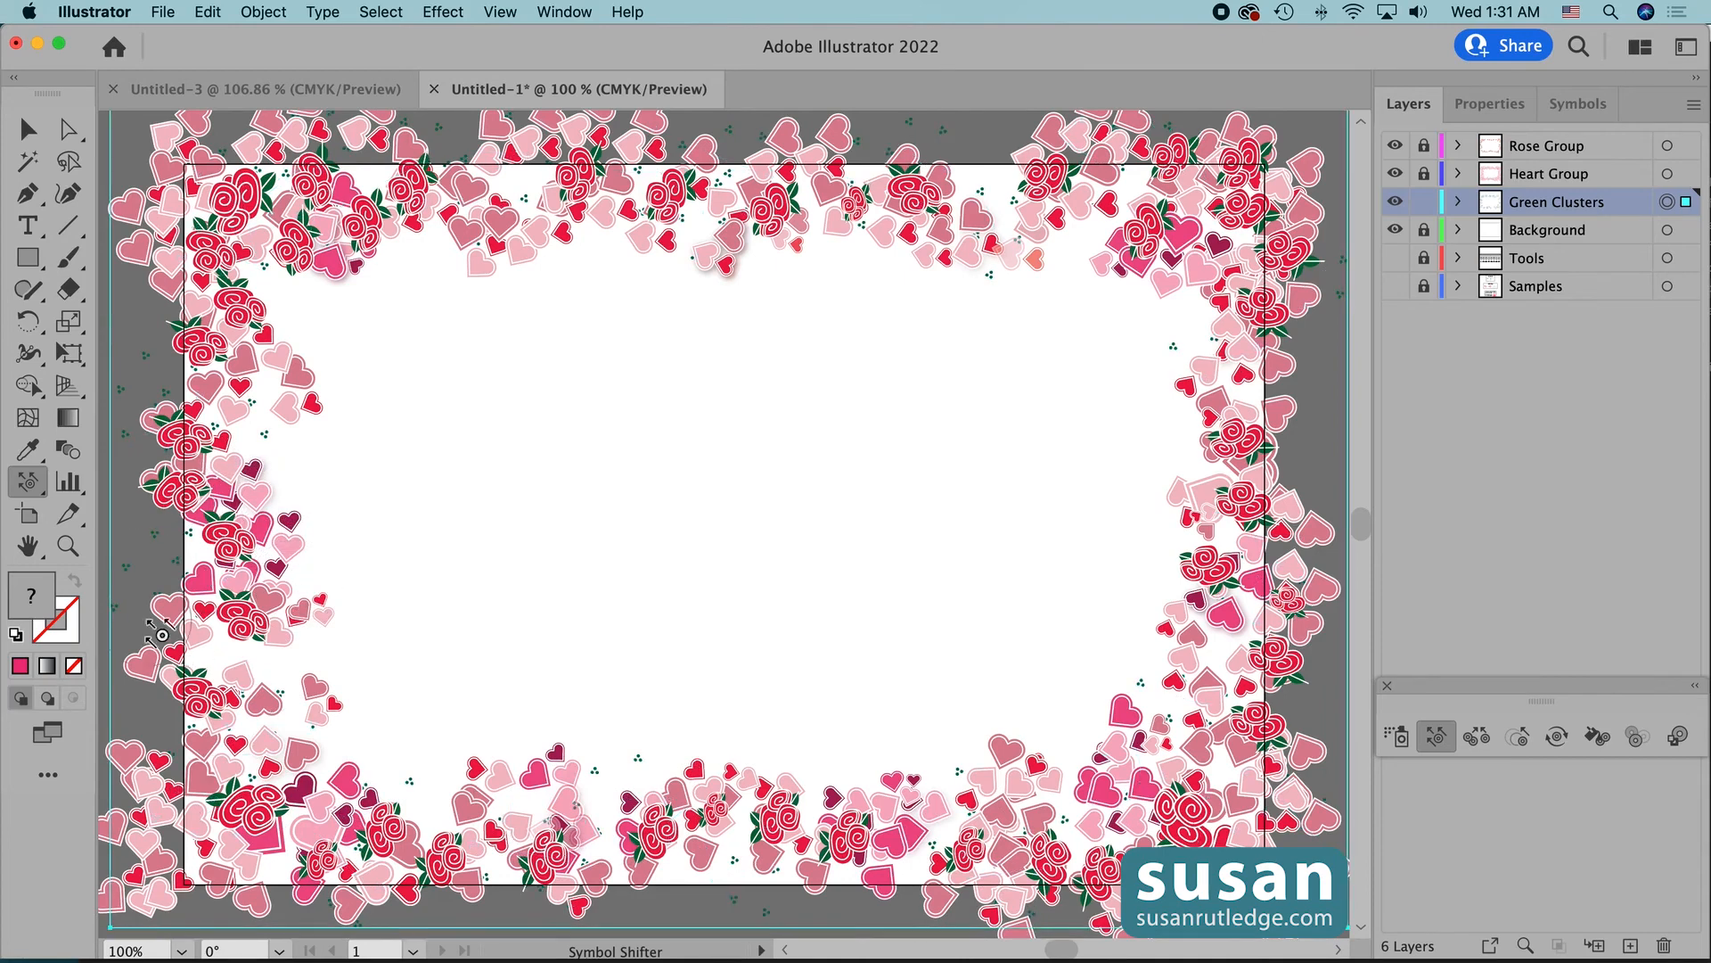
pyautogui.moveTo(149, 568)
pyautogui.mouseDown()
pyautogui.moveTo(255, 661)
pyautogui.moveTo(223, 651)
pyautogui.mouseUp()
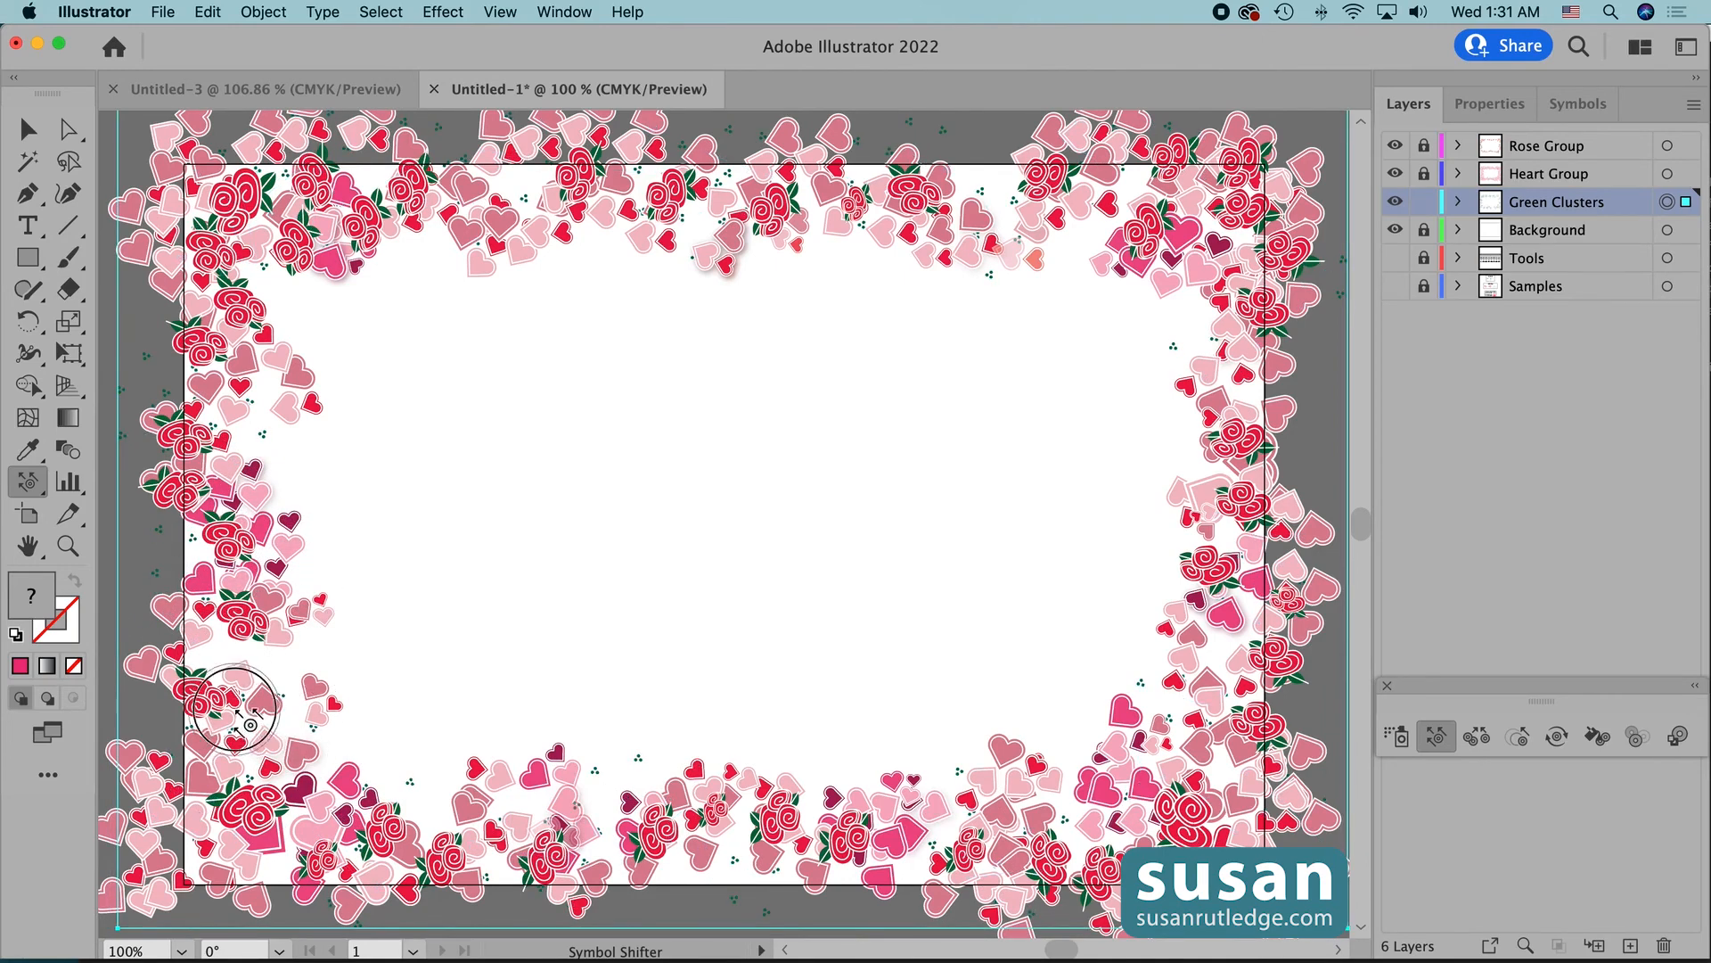
pyautogui.moveTo(235, 709); pyautogui.dragTo(257, 658)
pyautogui.moveTo(156, 575); pyautogui.dragTo(236, 673)
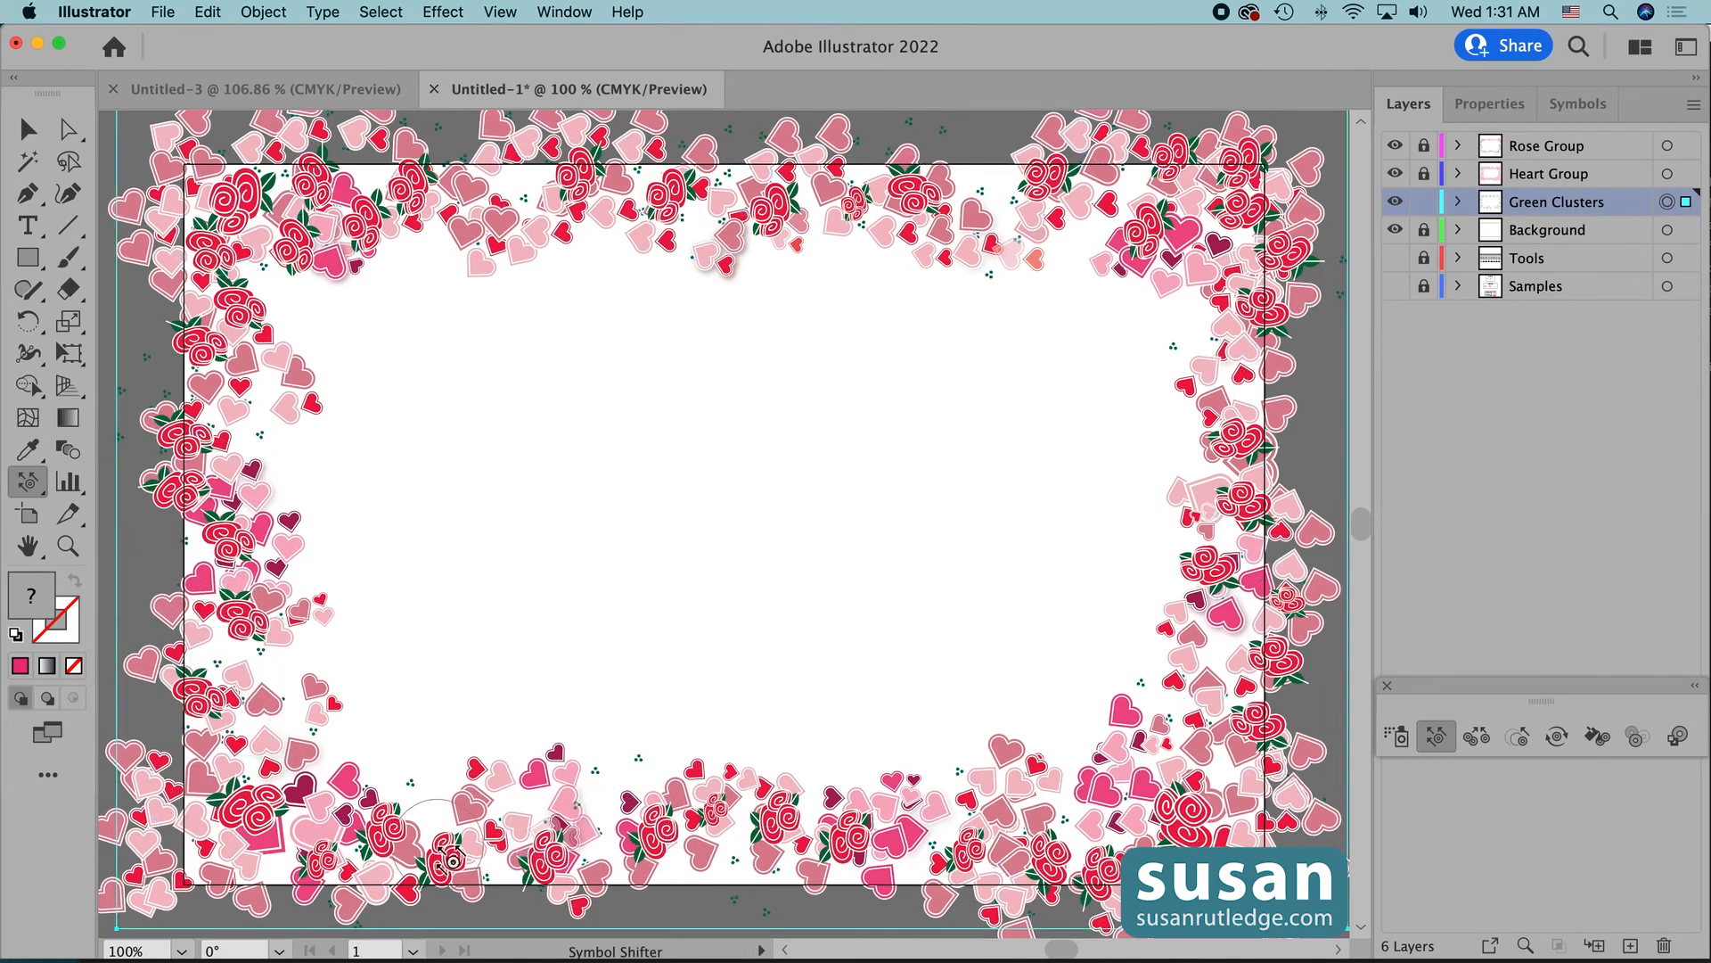
# - Shift green clusters from the border's upper-left corner across its top side into the gaps around the hearts
pyautogui.moveTo(247, 260); pyautogui.dragTo(288, 307)
pyautogui.moveTo(401, 174); pyautogui.dragTo(435, 194)
pyautogui.moveTo(552, 200)
pyautogui.mouseDown()
pyautogui.moveTo(603, 249)
pyautogui.moveTo(677, 209)
pyautogui.moveTo(603, 253)
pyautogui.mouseUp()
pyautogui.moveTo(845, 212); pyautogui.dragTo(859, 246)
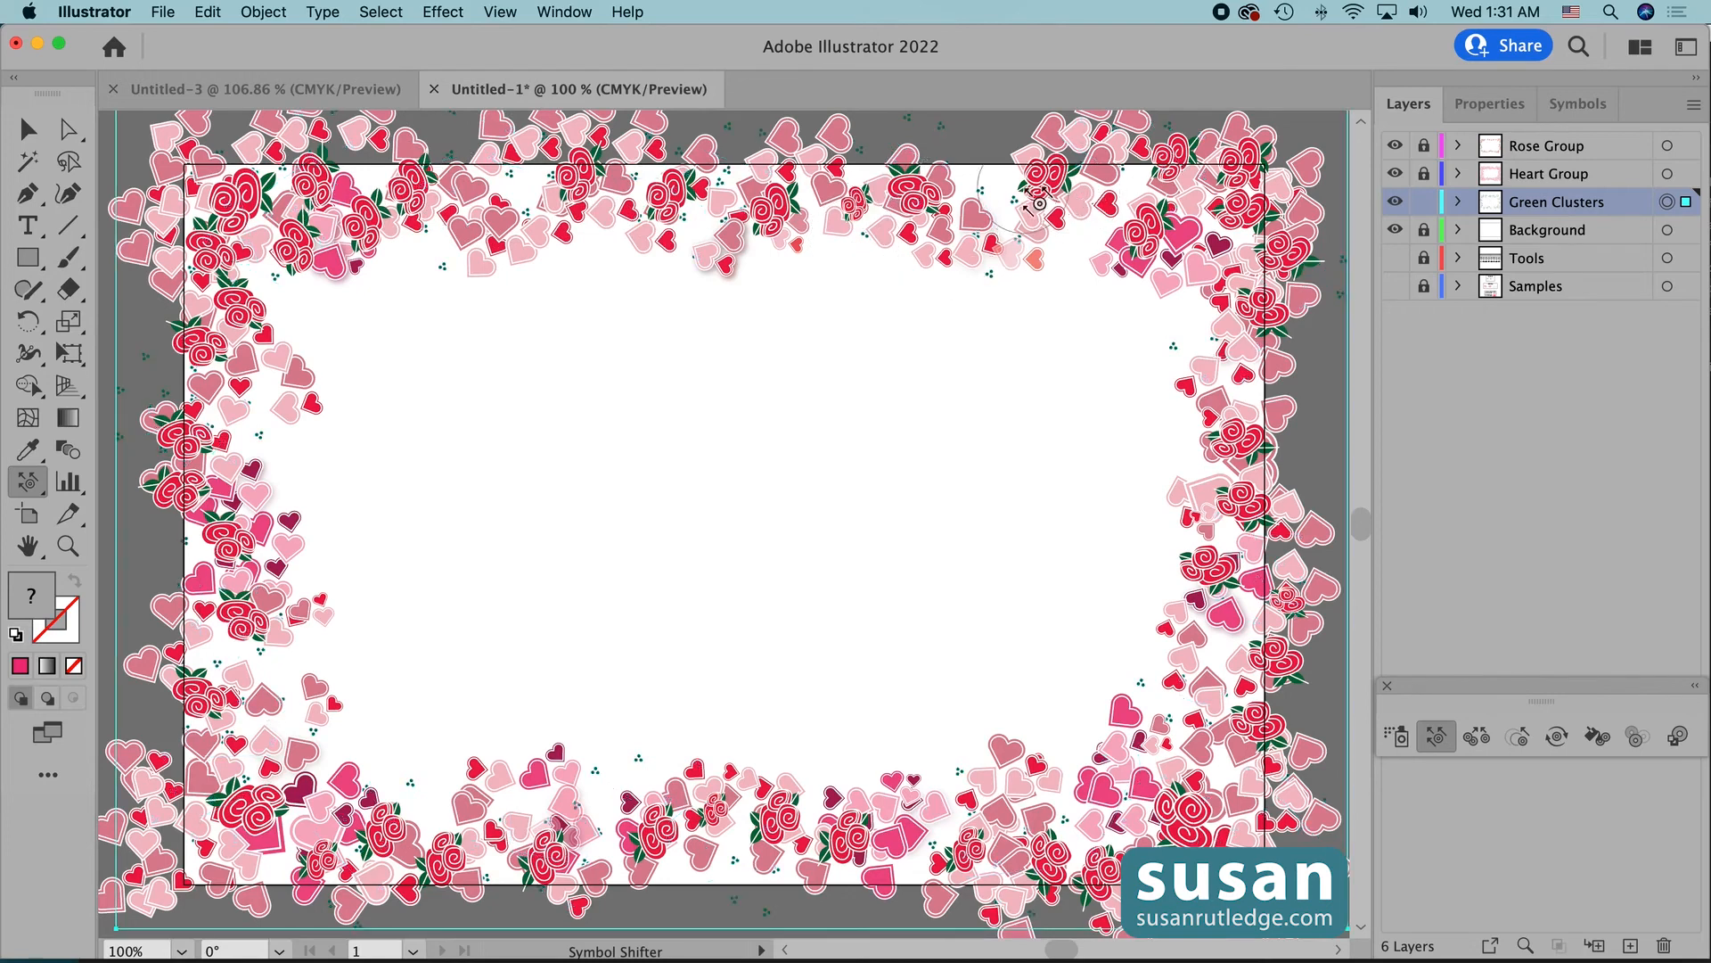
pyautogui.moveTo(1023, 188)
pyautogui.mouseDown()
pyautogui.moveTo(1109, 230)
pyautogui.moveTo(1165, 220)
pyautogui.moveTo(1139, 188)
pyautogui.moveTo(1128, 228)
pyautogui.mouseUp()
pyautogui.moveTo(1144, 163); pyautogui.dragTo(1113, 195)
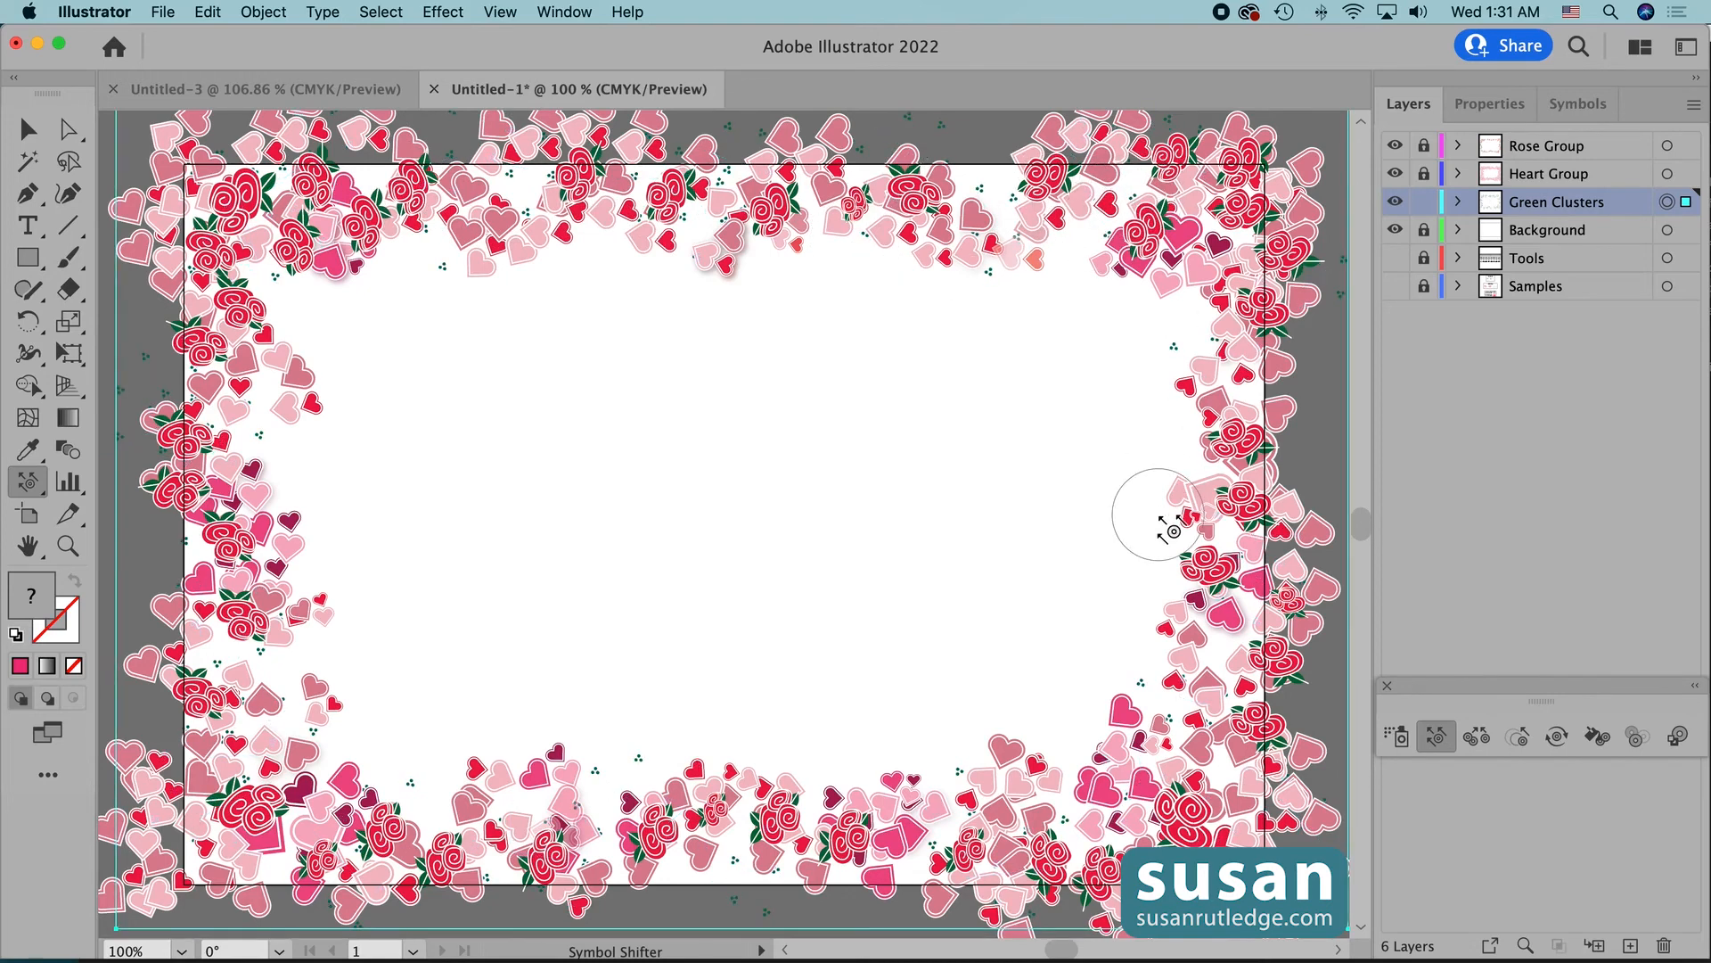
pyautogui.moveTo(1174, 531); pyautogui.dragTo(1178, 533)
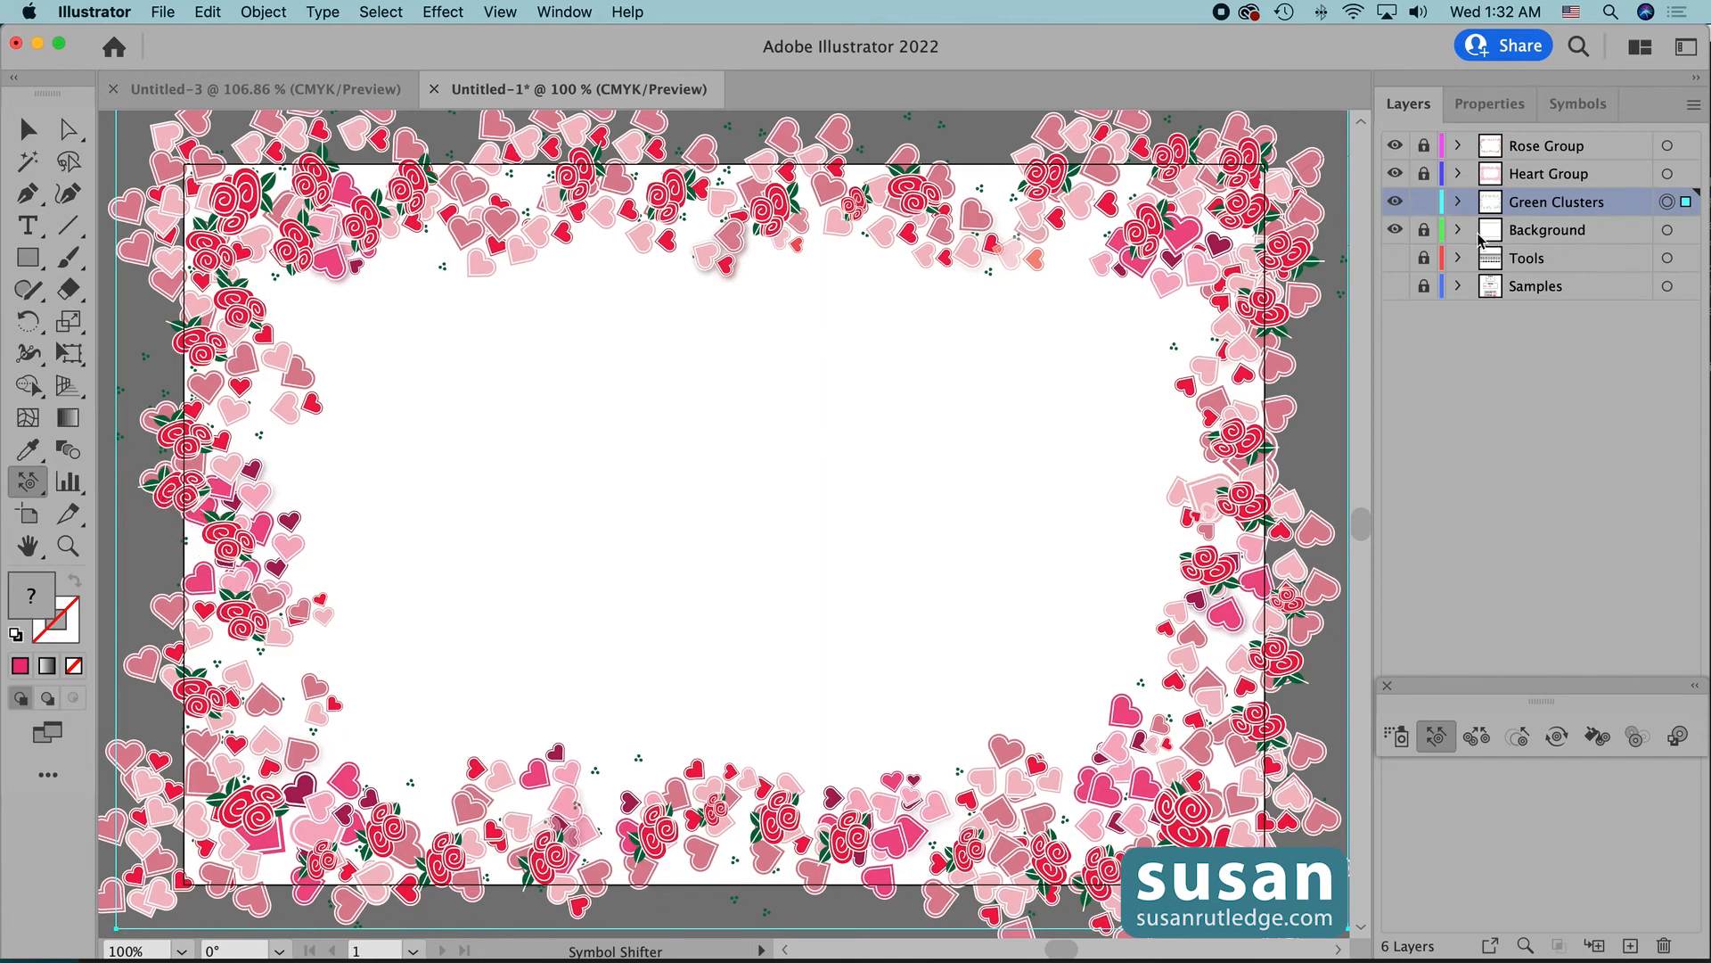
# - Lock the Green Clusters layer, then unlock and target the Rose Group layer
pyautogui.click(1425, 201)
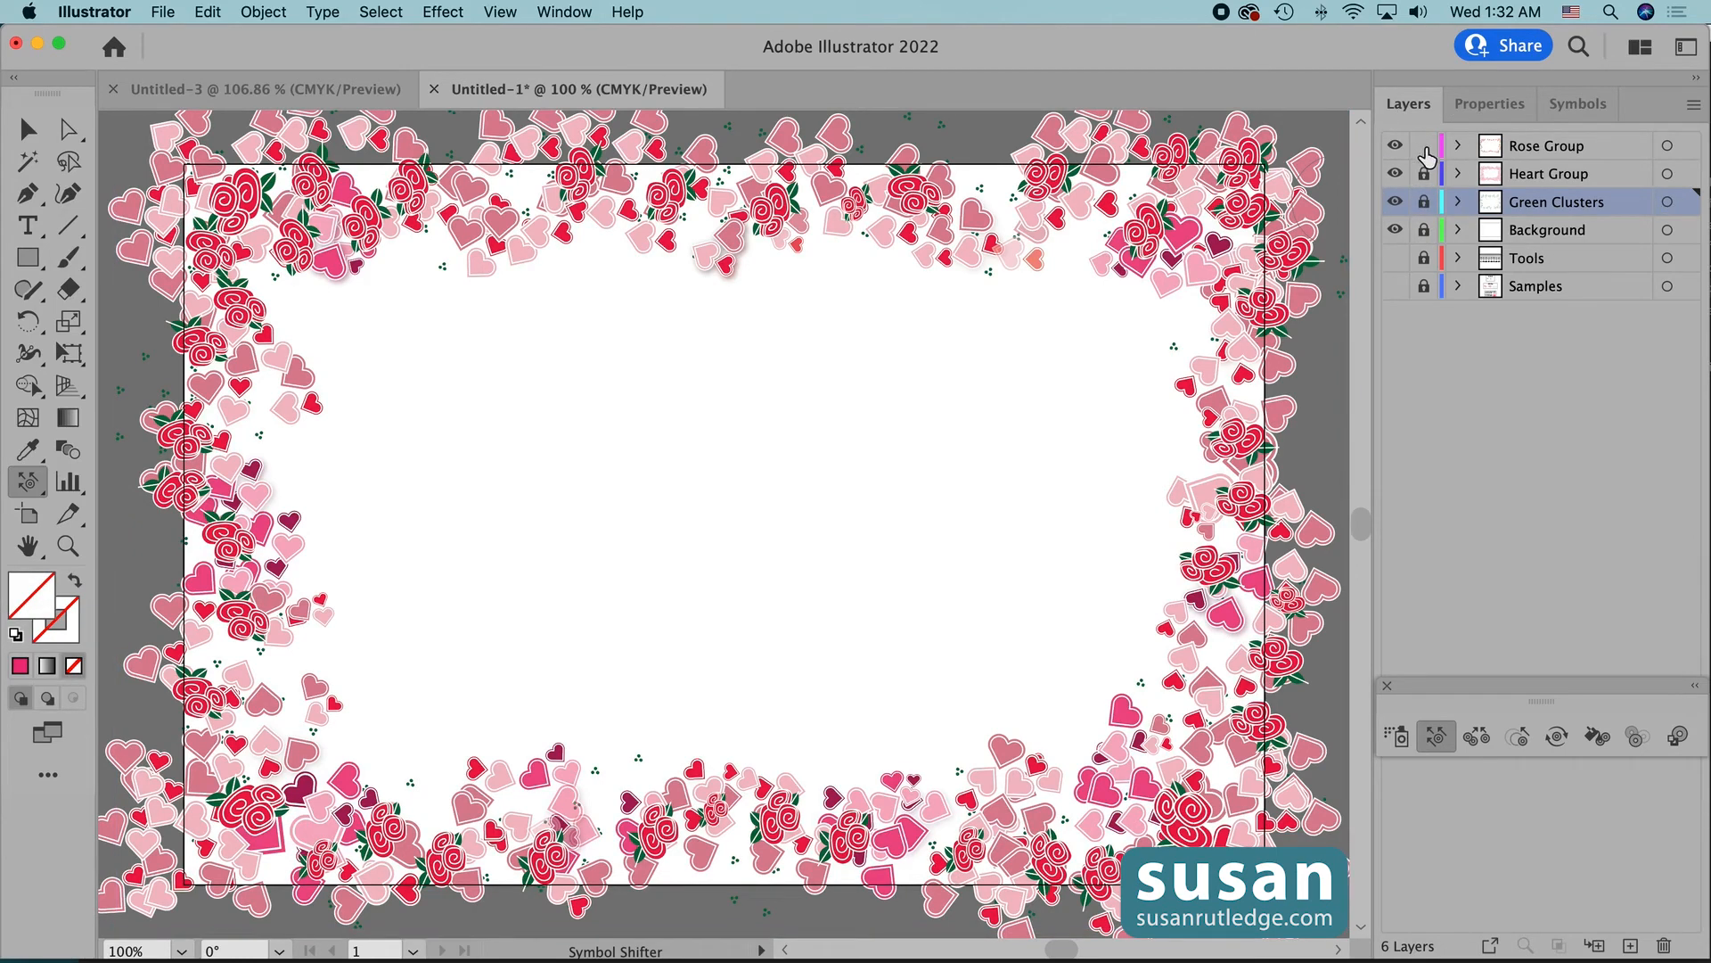
pyautogui.click(1425, 147)
pyautogui.click(1667, 145)
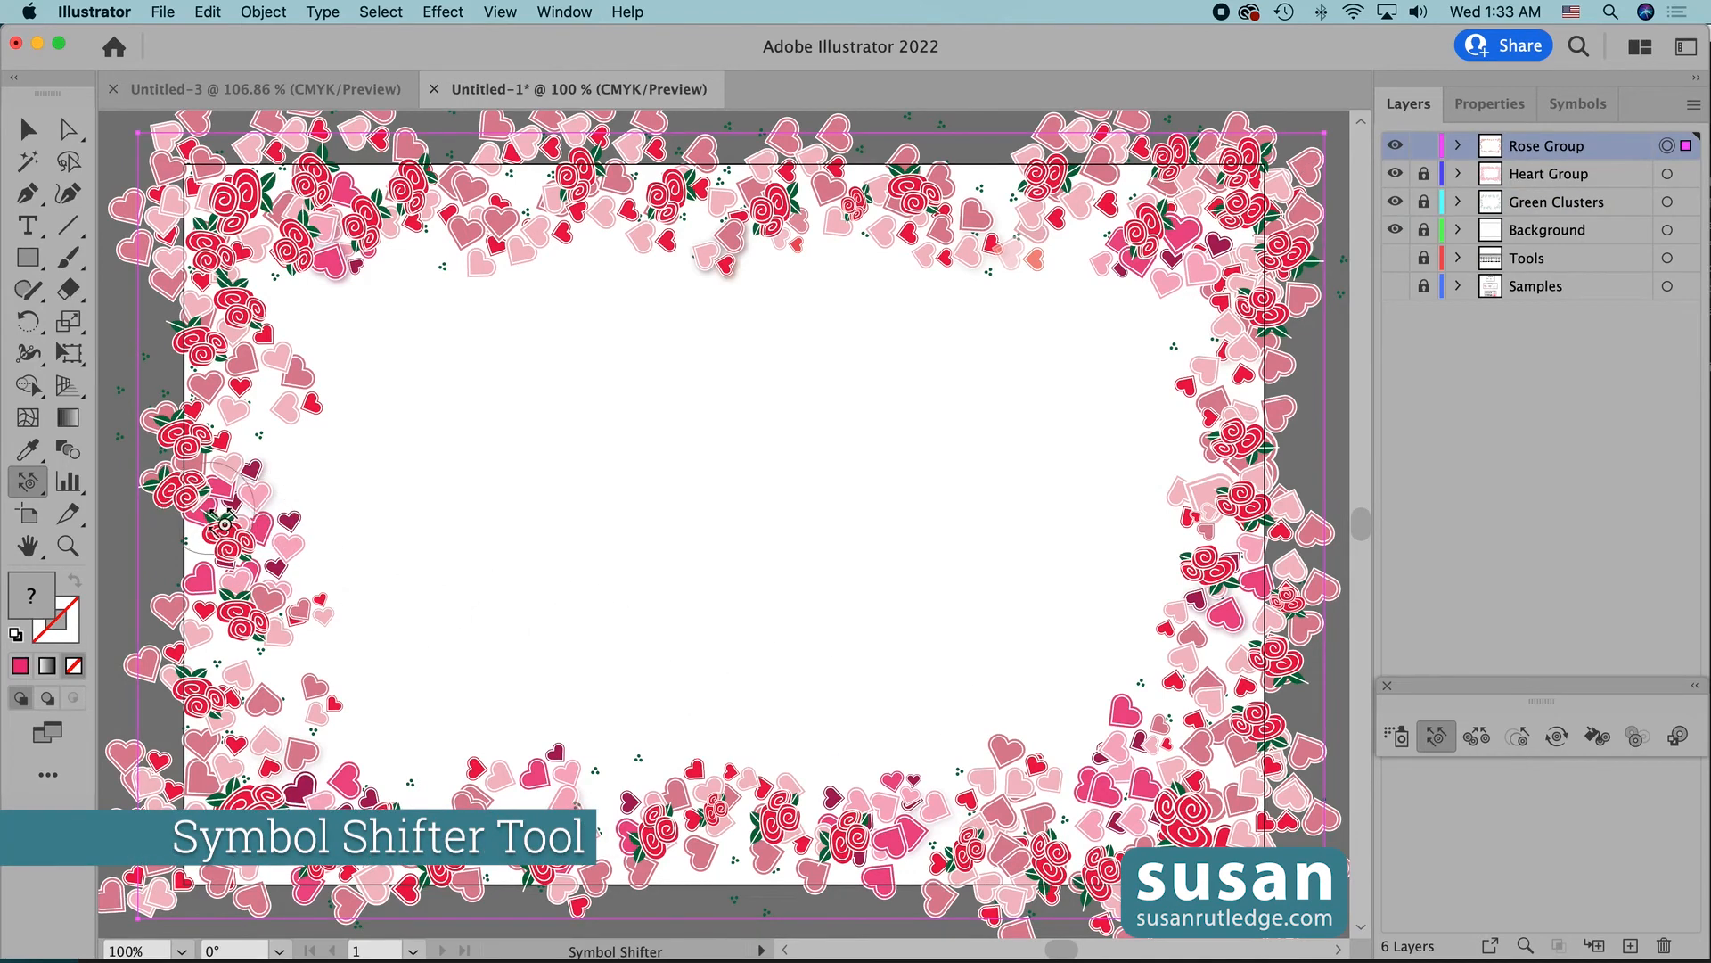
# - Reposition rose clusters along the border's left and right sides with the Symbol Shifter, bringing them further inside the artboard
pyautogui.moveTo(183, 493)
pyautogui.mouseDown()
pyautogui.moveTo(239, 507)
pyautogui.moveTo(260, 466)
pyautogui.moveTo(176, 446)
pyautogui.moveTo(234, 426)
pyautogui.mouseUp()
pyautogui.moveTo(1276, 535)
pyautogui.mouseDown()
pyautogui.moveTo(1215, 497)
pyautogui.moveTo(1239, 588)
pyautogui.moveTo(1215, 650)
pyautogui.moveTo(1248, 686)
pyautogui.mouseUp()
pyautogui.moveTo(178, 615)
pyautogui.mouseDown()
pyautogui.moveTo(228, 571)
pyautogui.moveTo(286, 452)
pyautogui.moveTo(200, 342)
pyautogui.moveTo(187, 285)
pyautogui.moveTo(213, 223)
pyautogui.moveTo(276, 295)
pyautogui.mouseUp()
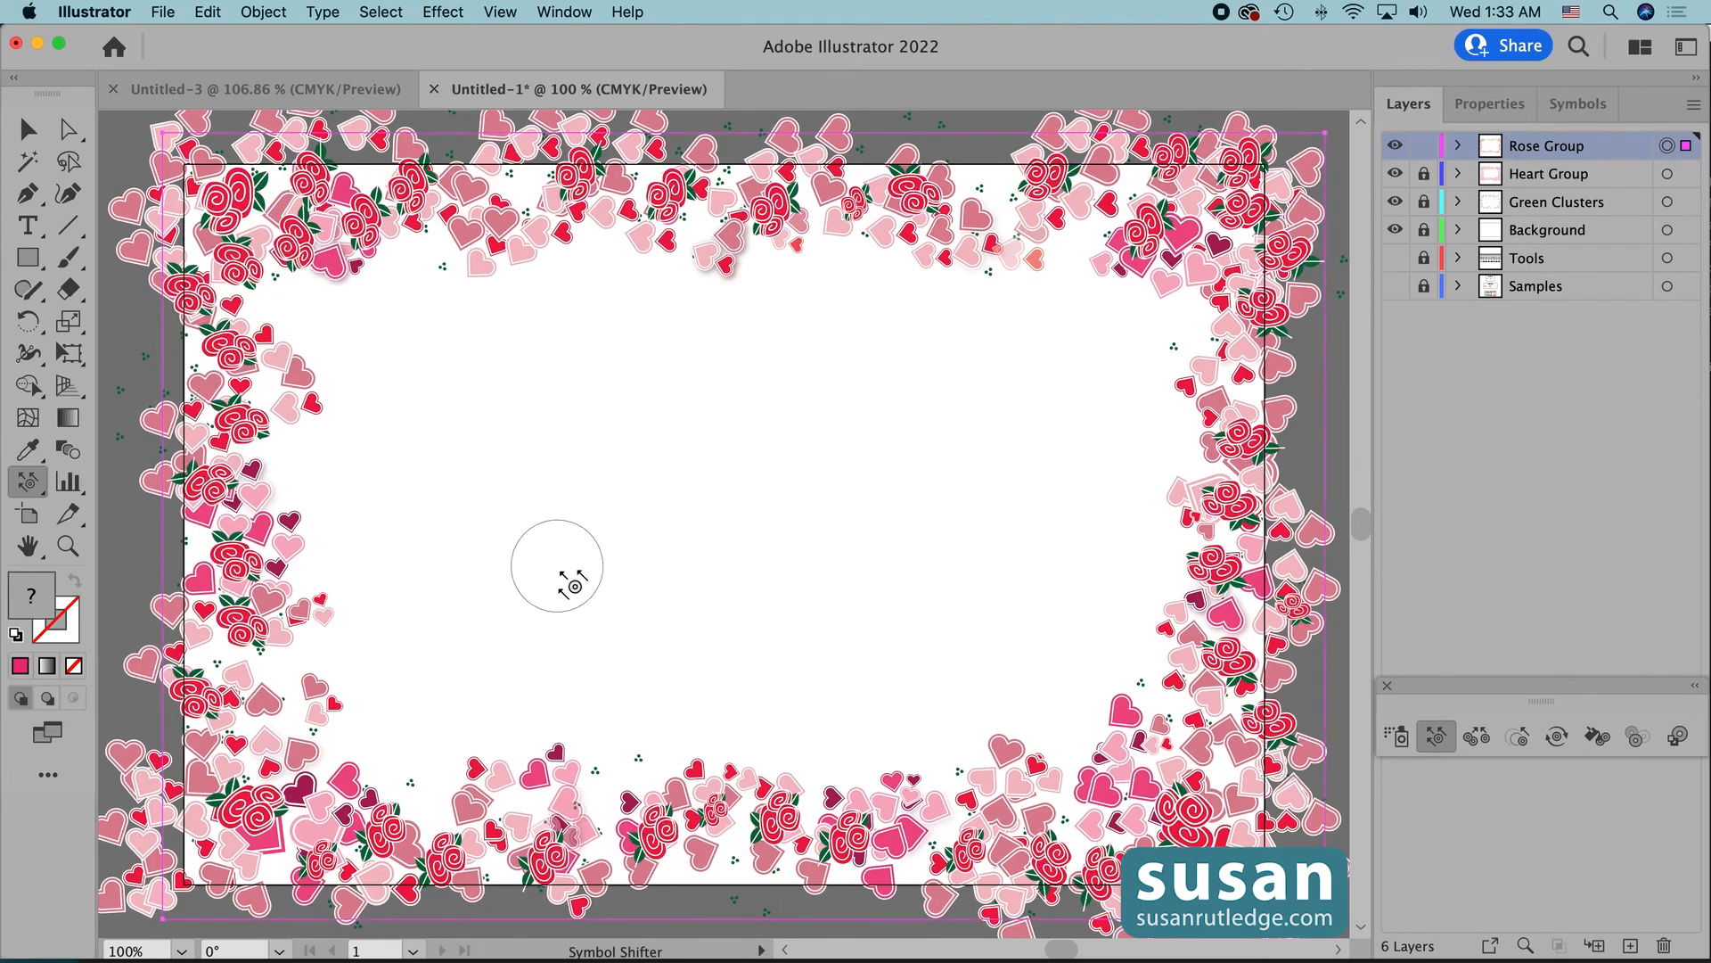
pyautogui.moveTo(258, 695)
pyautogui.mouseDown()
pyautogui.moveTo(181, 692)
pyautogui.moveTo(223, 700)
pyautogui.mouseUp()
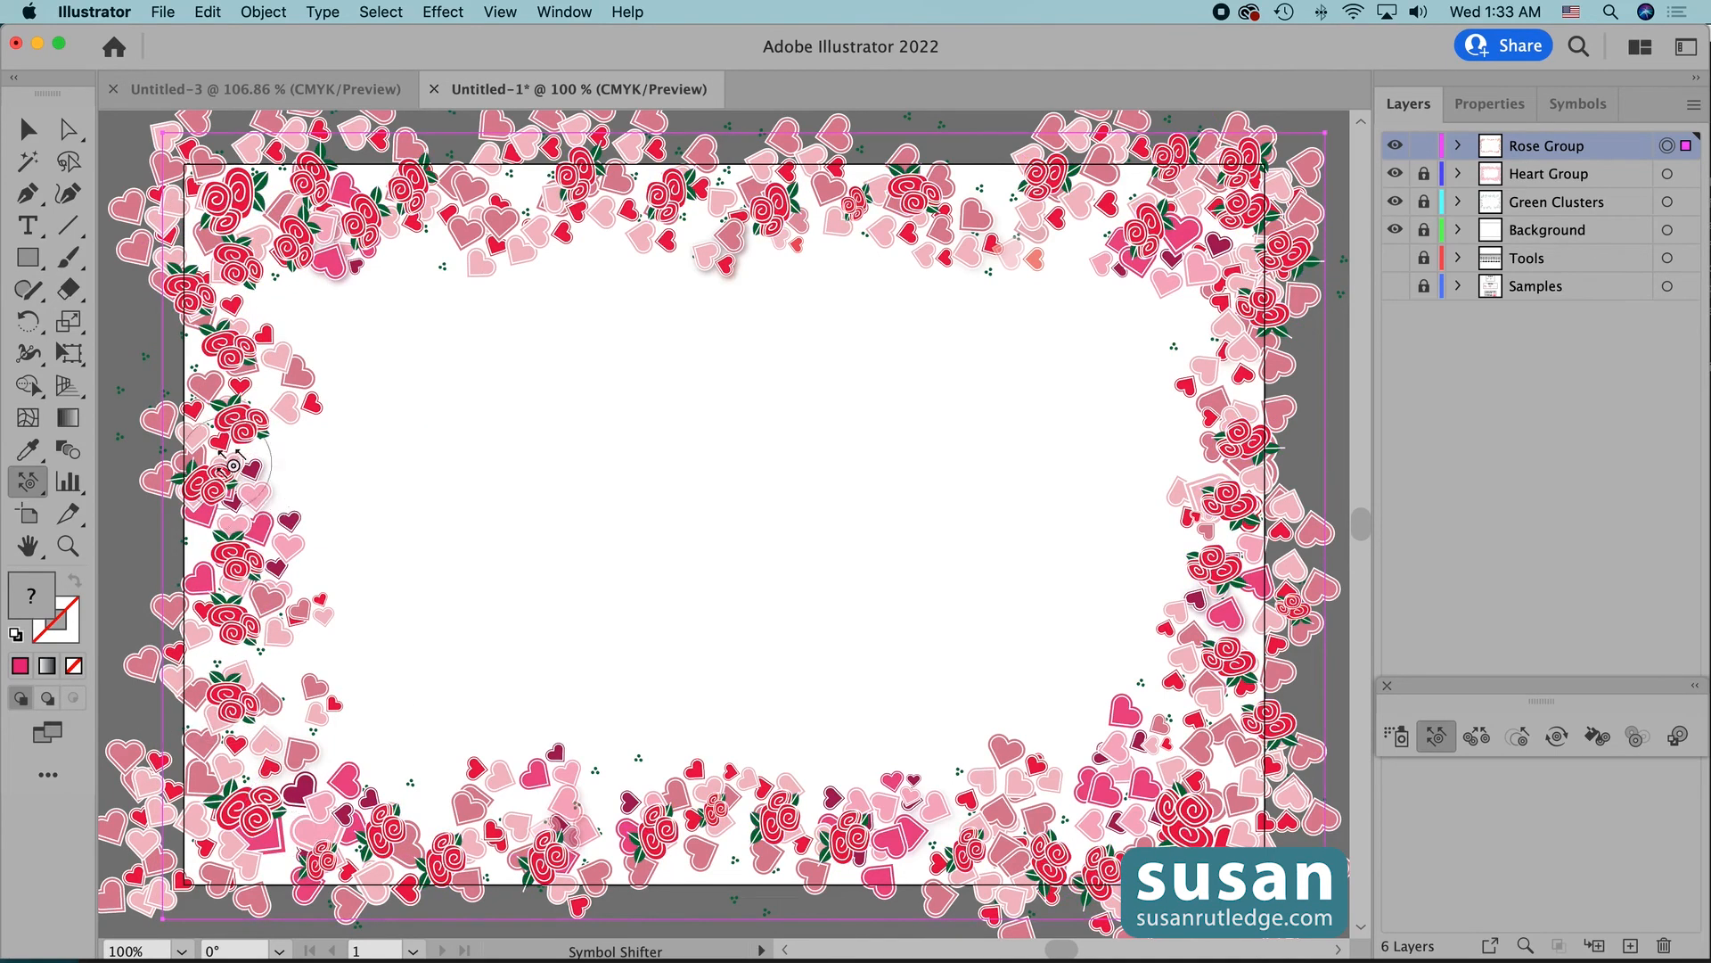
pyautogui.moveTo(184, 289)
pyautogui.mouseDown()
pyautogui.moveTo(192, 321)
pyautogui.moveTo(227, 312)
pyautogui.mouseUp()
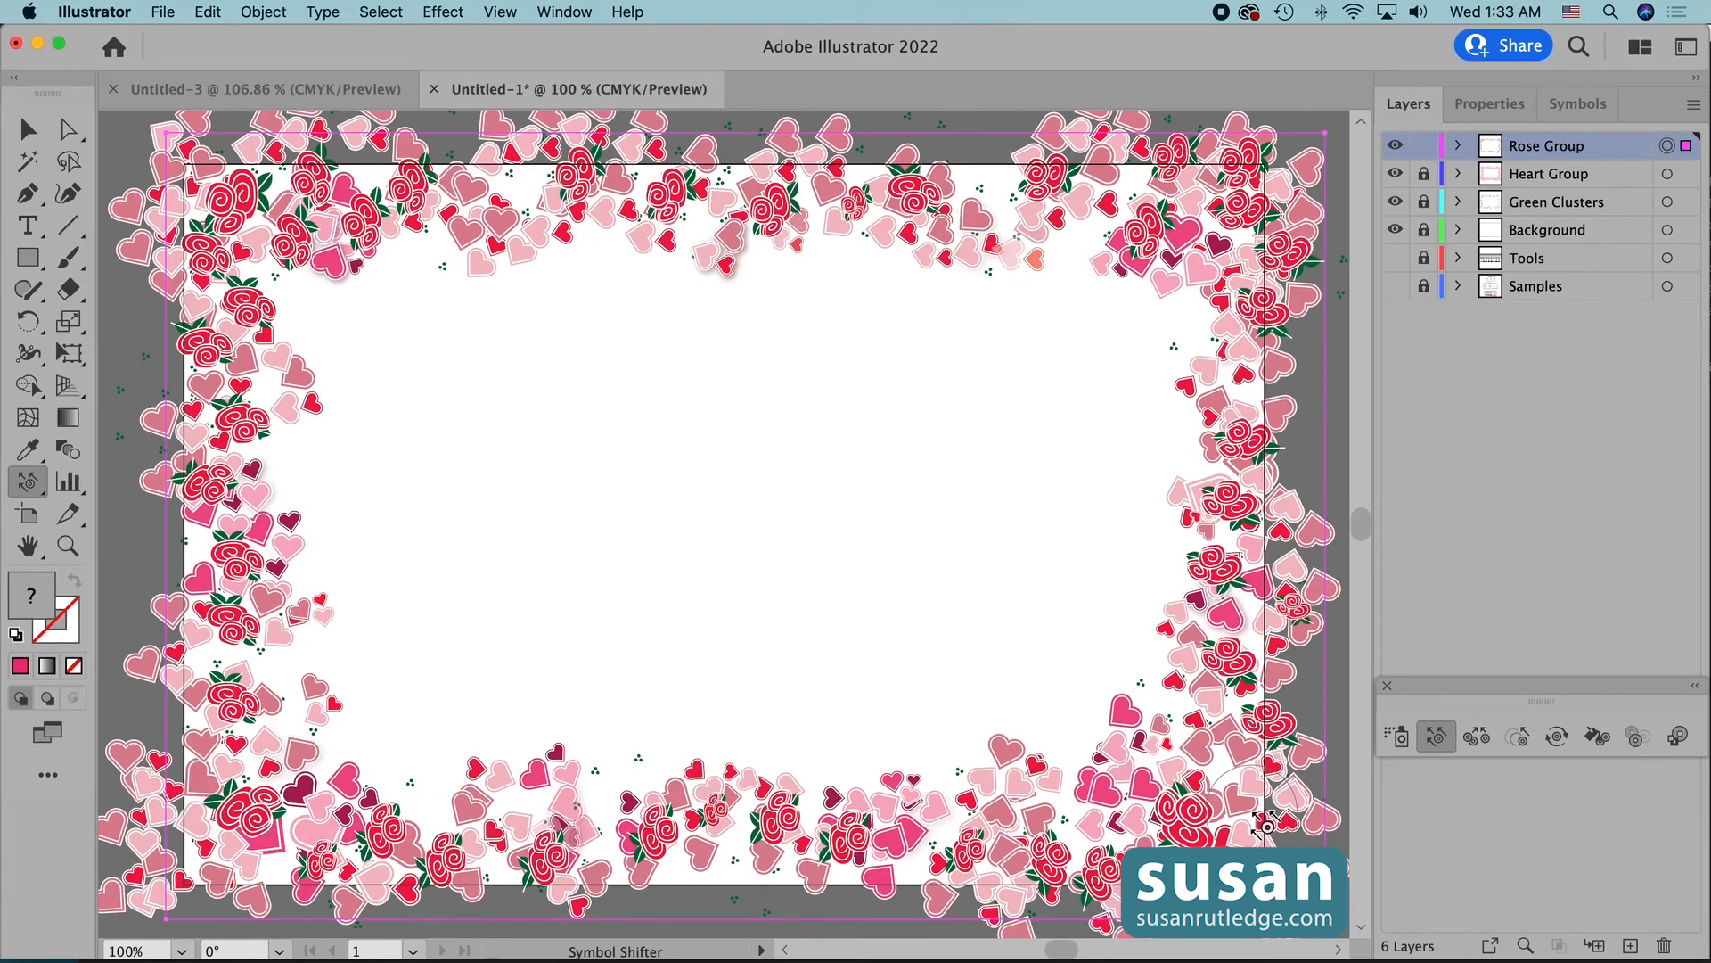
# - Lock the Rose Group layer, then add a layer above it named Masking Layer and target it
pyautogui.click(1425, 149)
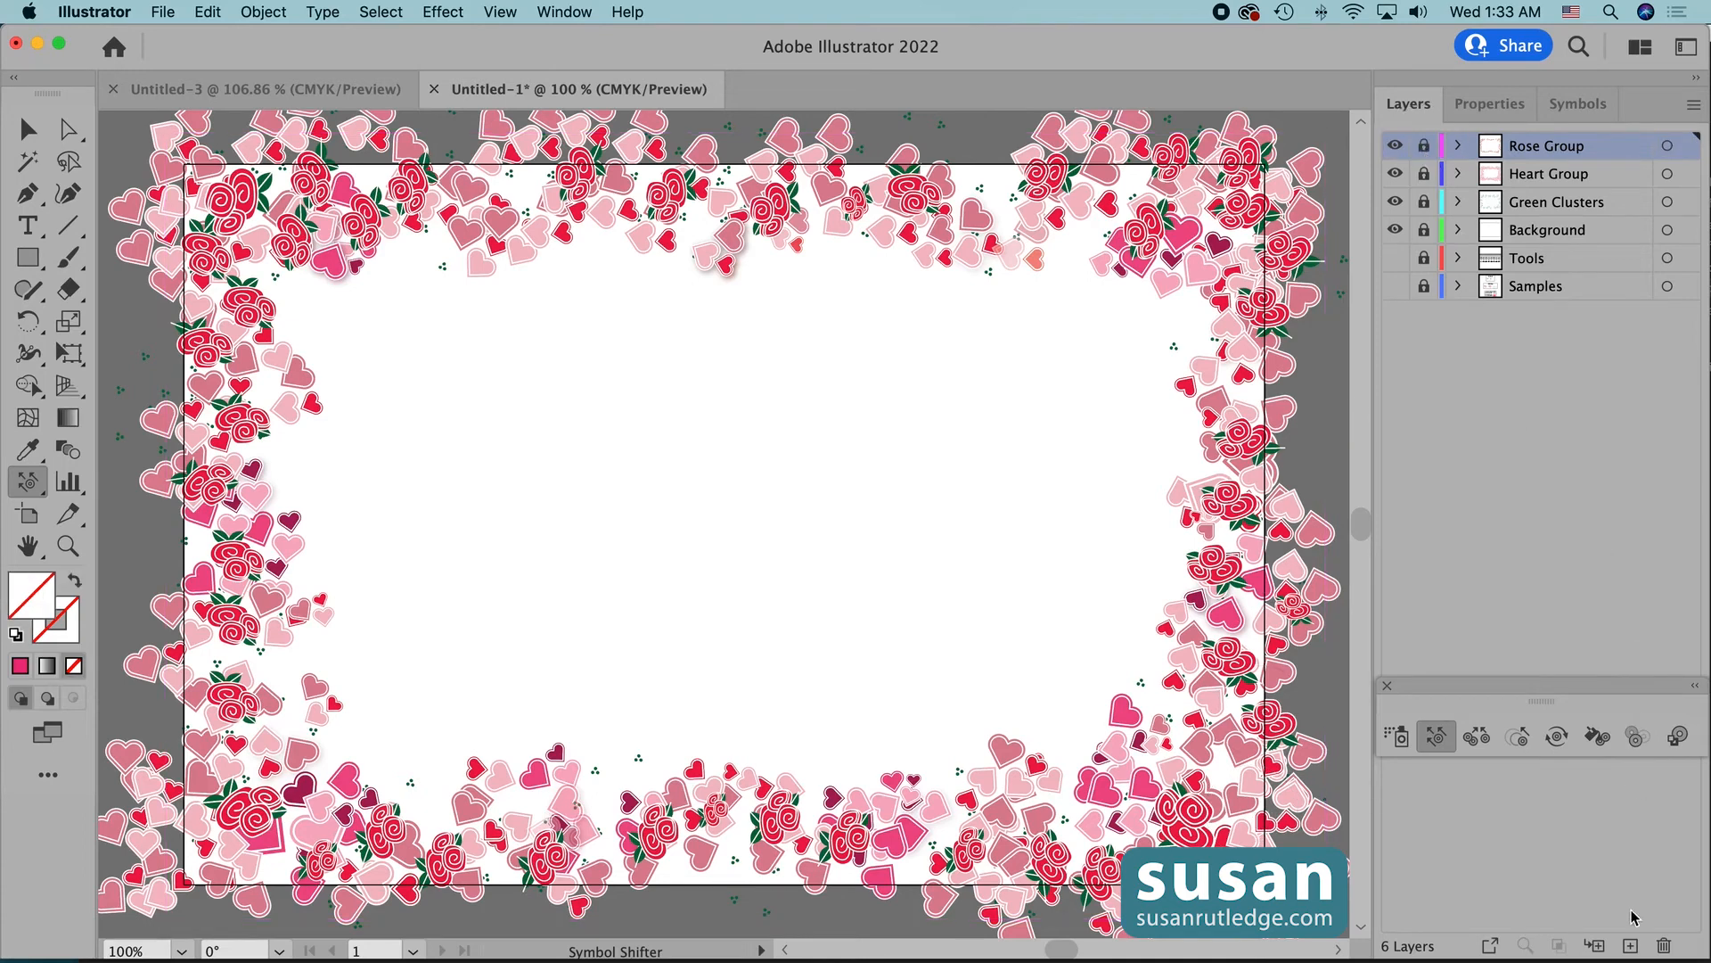
pyautogui.click(1632, 946)
pyautogui.doubleClick(1527, 146)
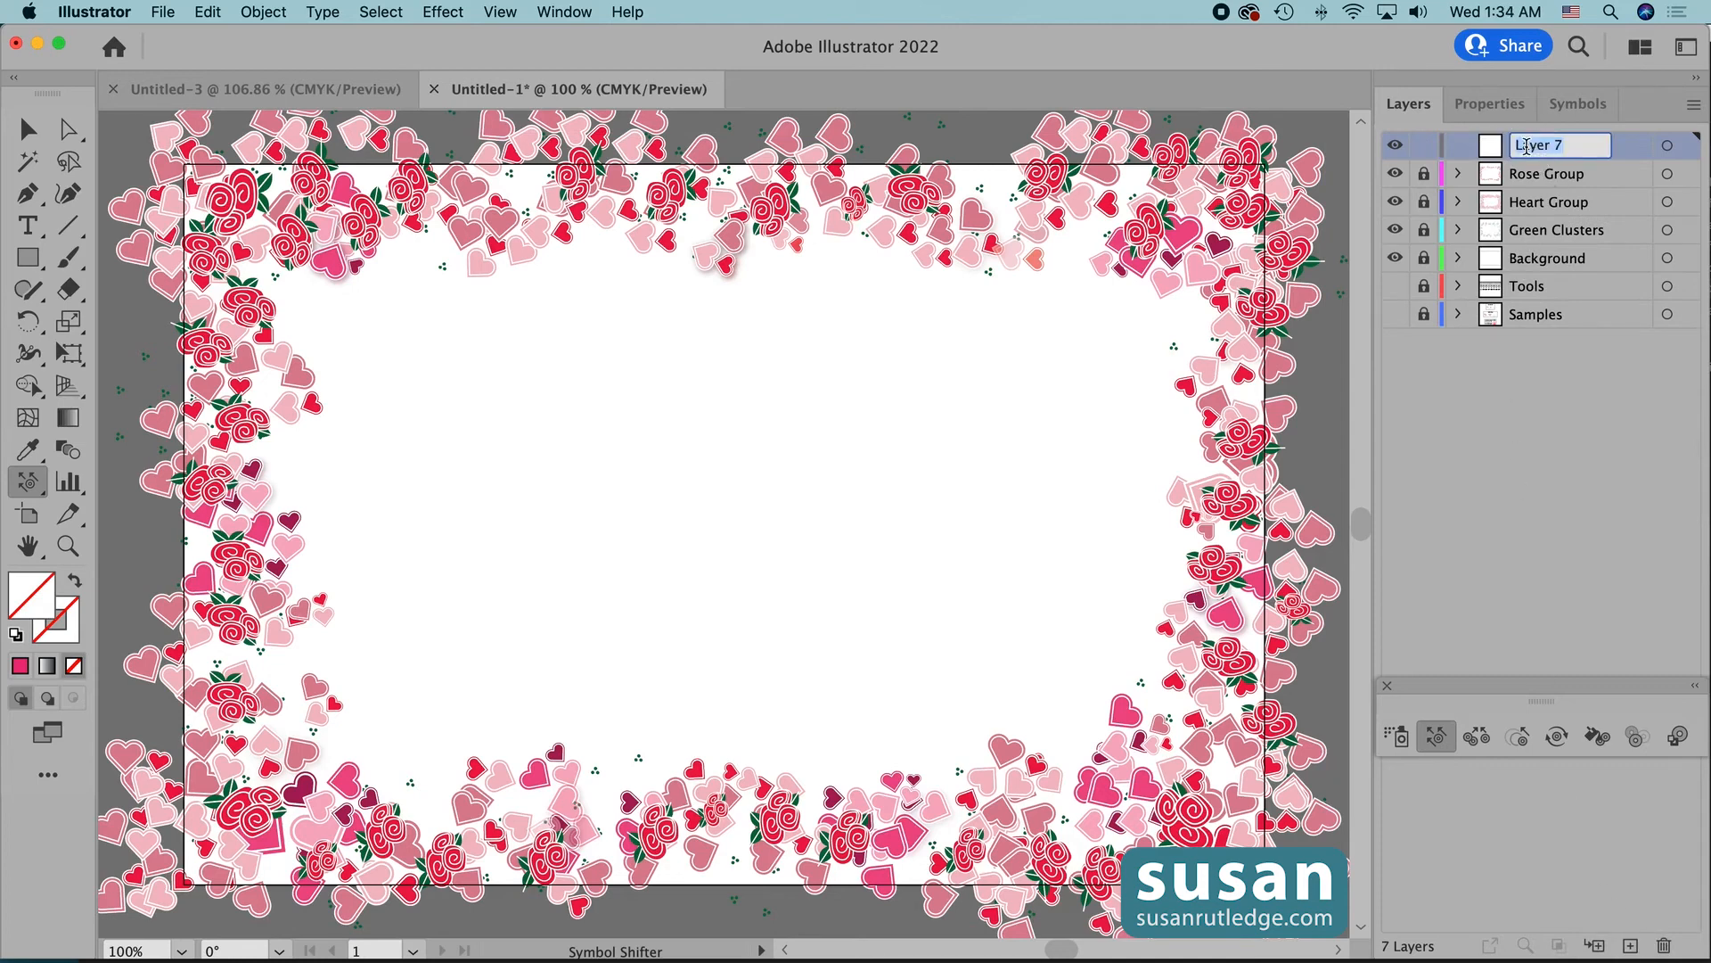
pyautogui.write('Masking Layer')
pyautogui.click(1667, 145)
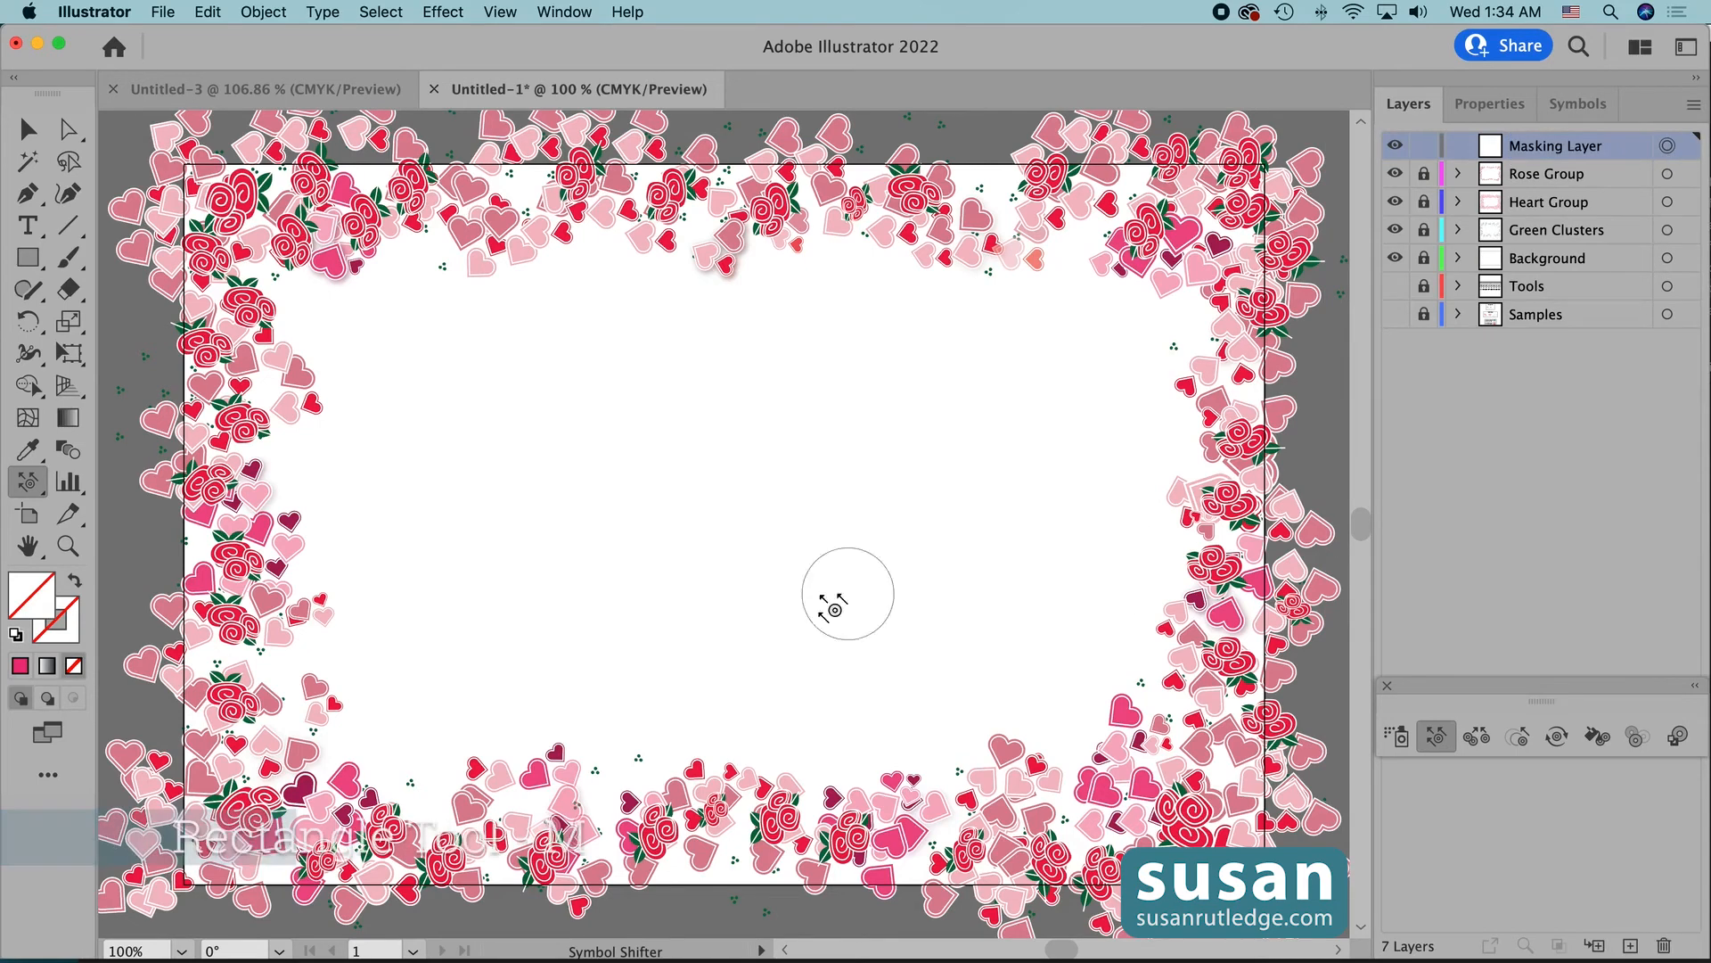
# - Create a 15 in wide by 10 in high rectangle on the Masking Layer
pyautogui.press('m')
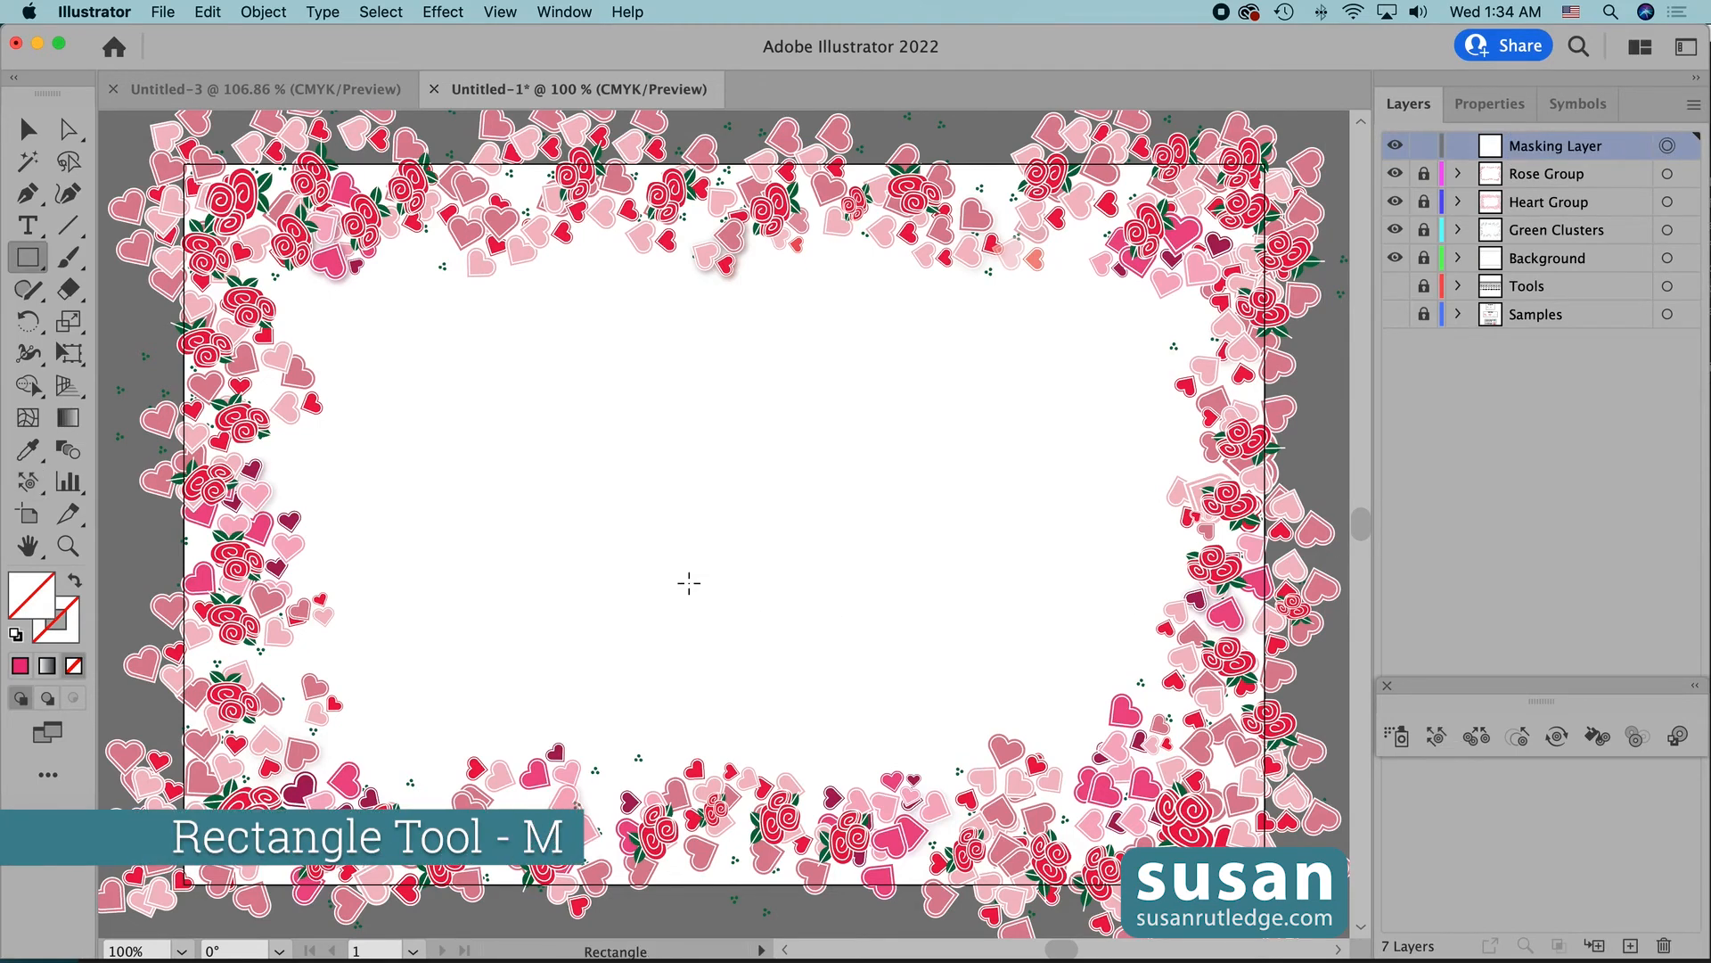
pyautogui.click(661, 511)
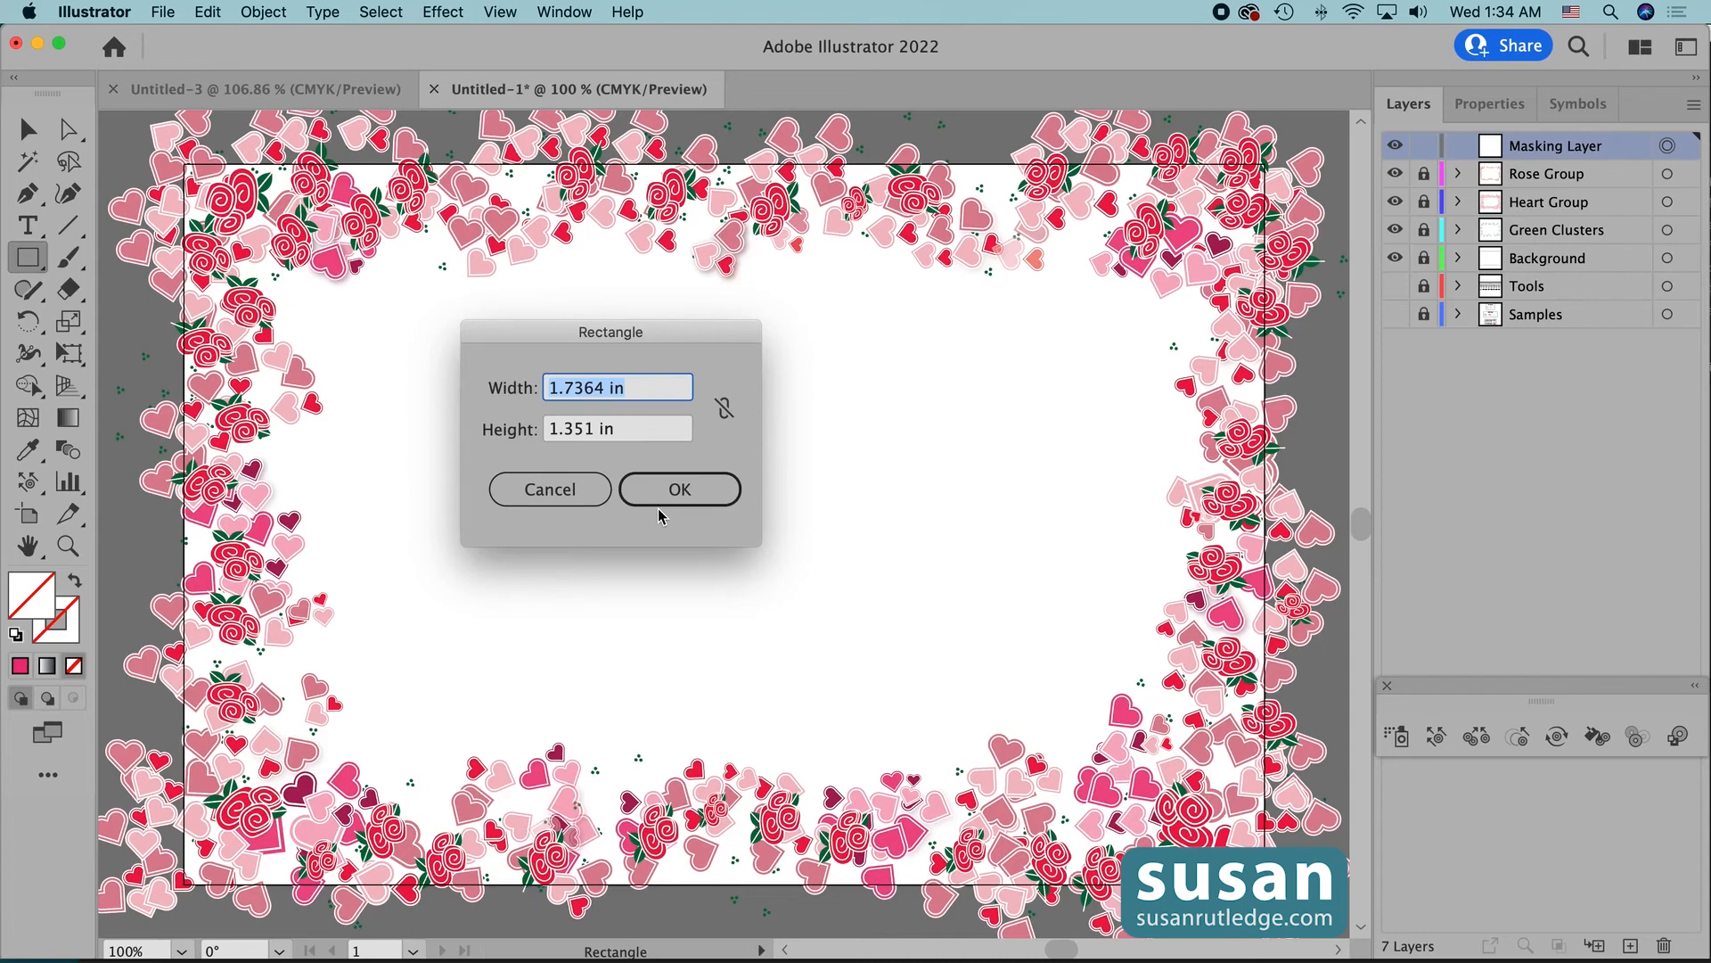
pyautogui.write('15')
pyautogui.press('Tab')
pyautogui.write('10')
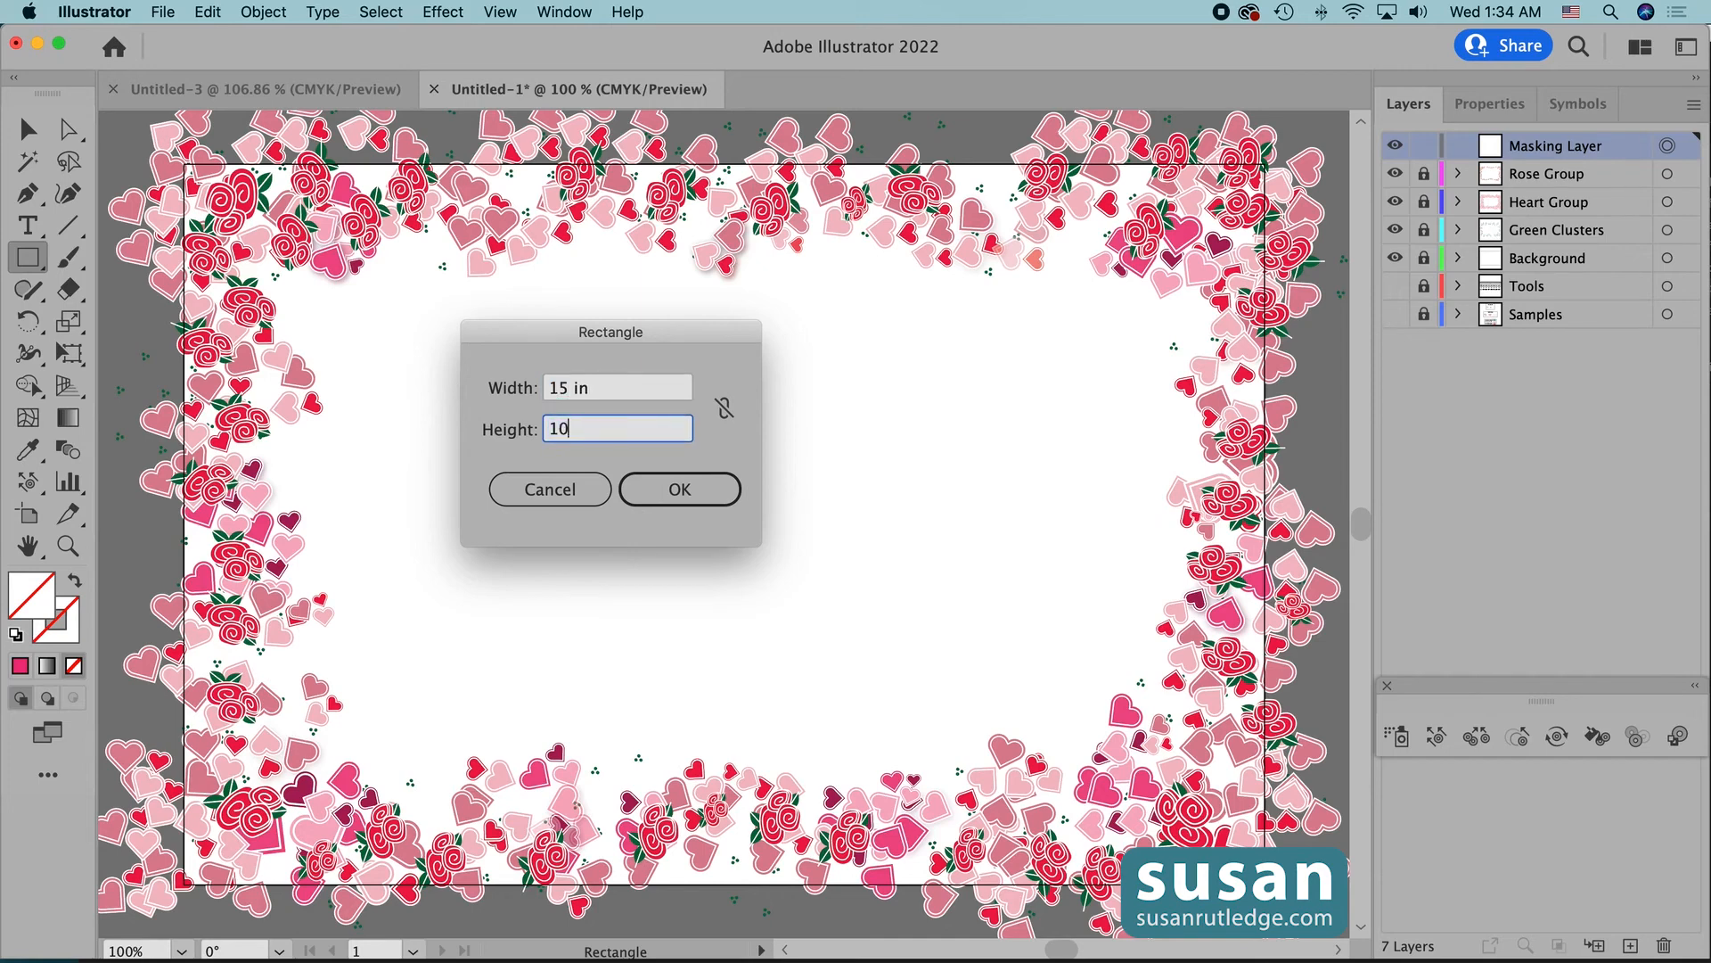
pyautogui.press('Return')
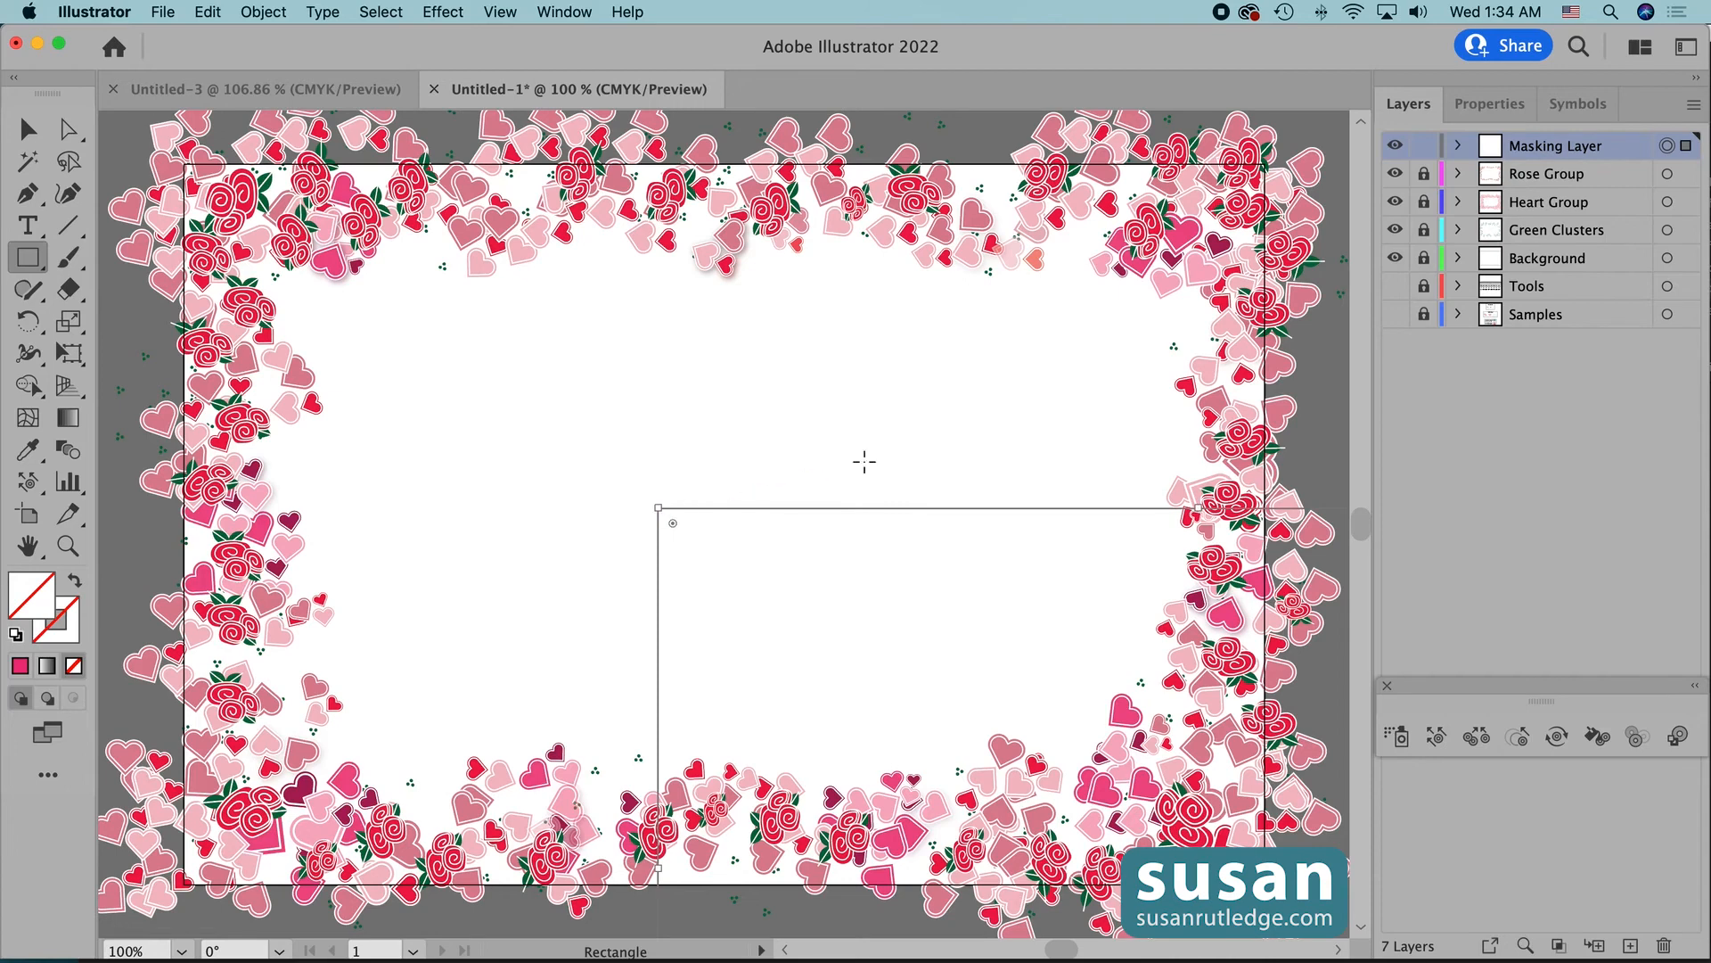
# - Fill the rectangle with dark red and move it to cover the artboard exactly
pyautogui.click(1487, 107)
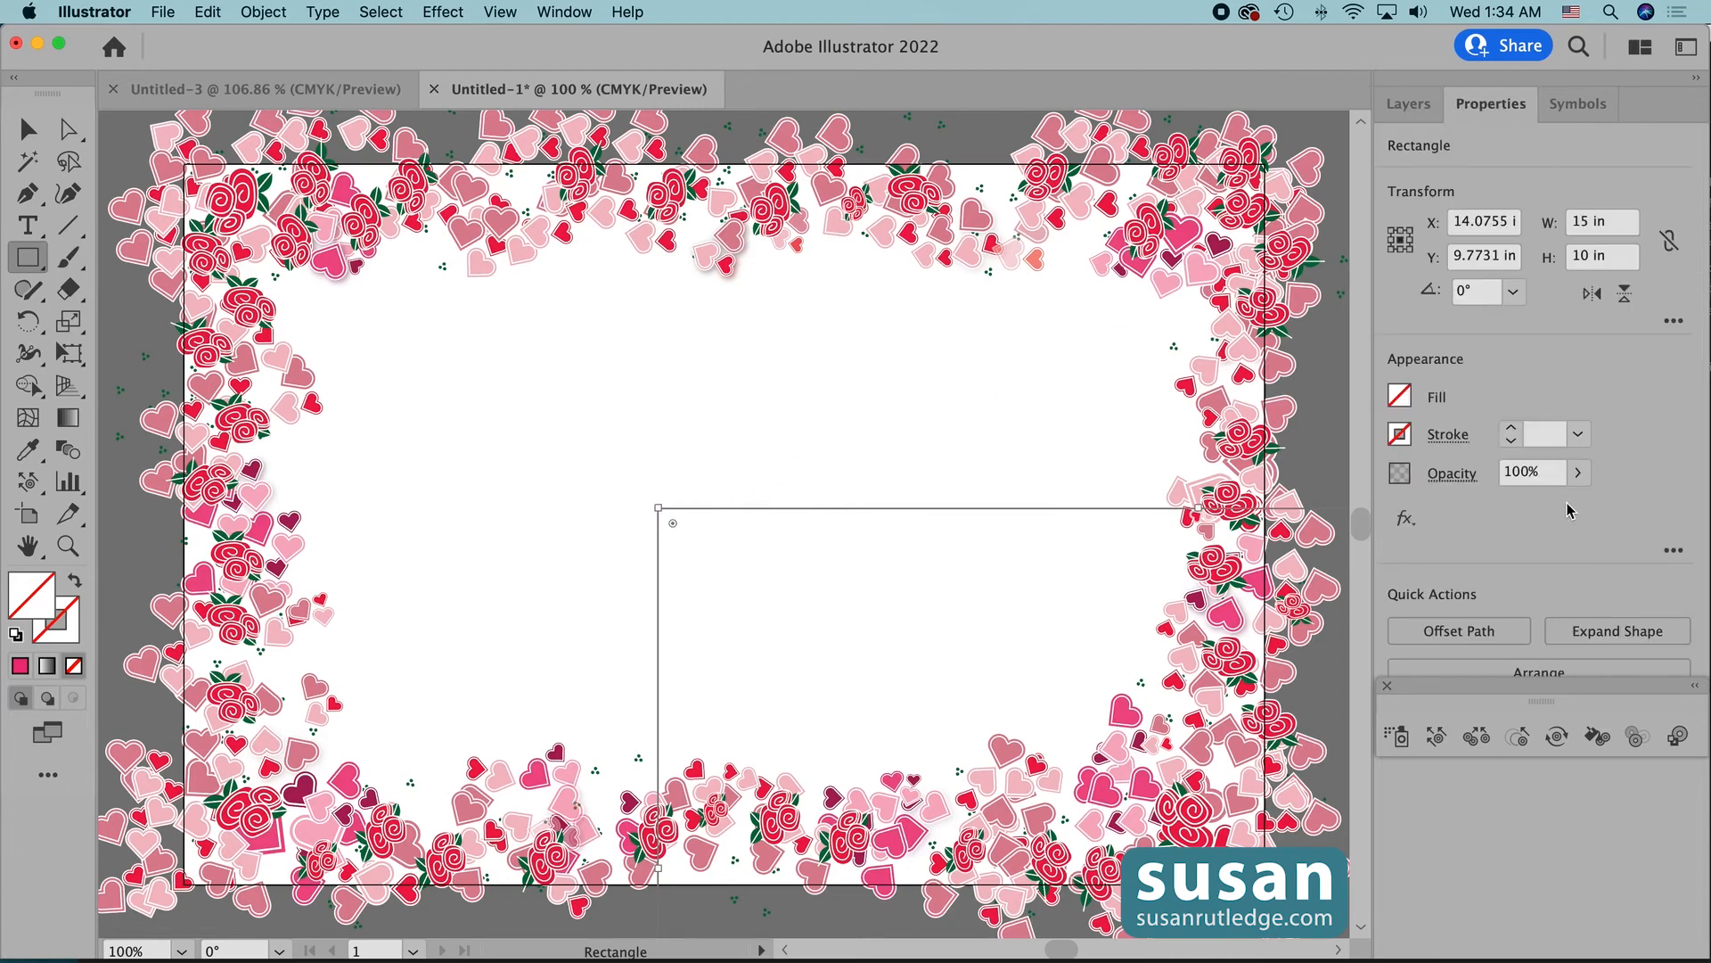
pyautogui.click(1400, 395)
pyautogui.click(1229, 538)
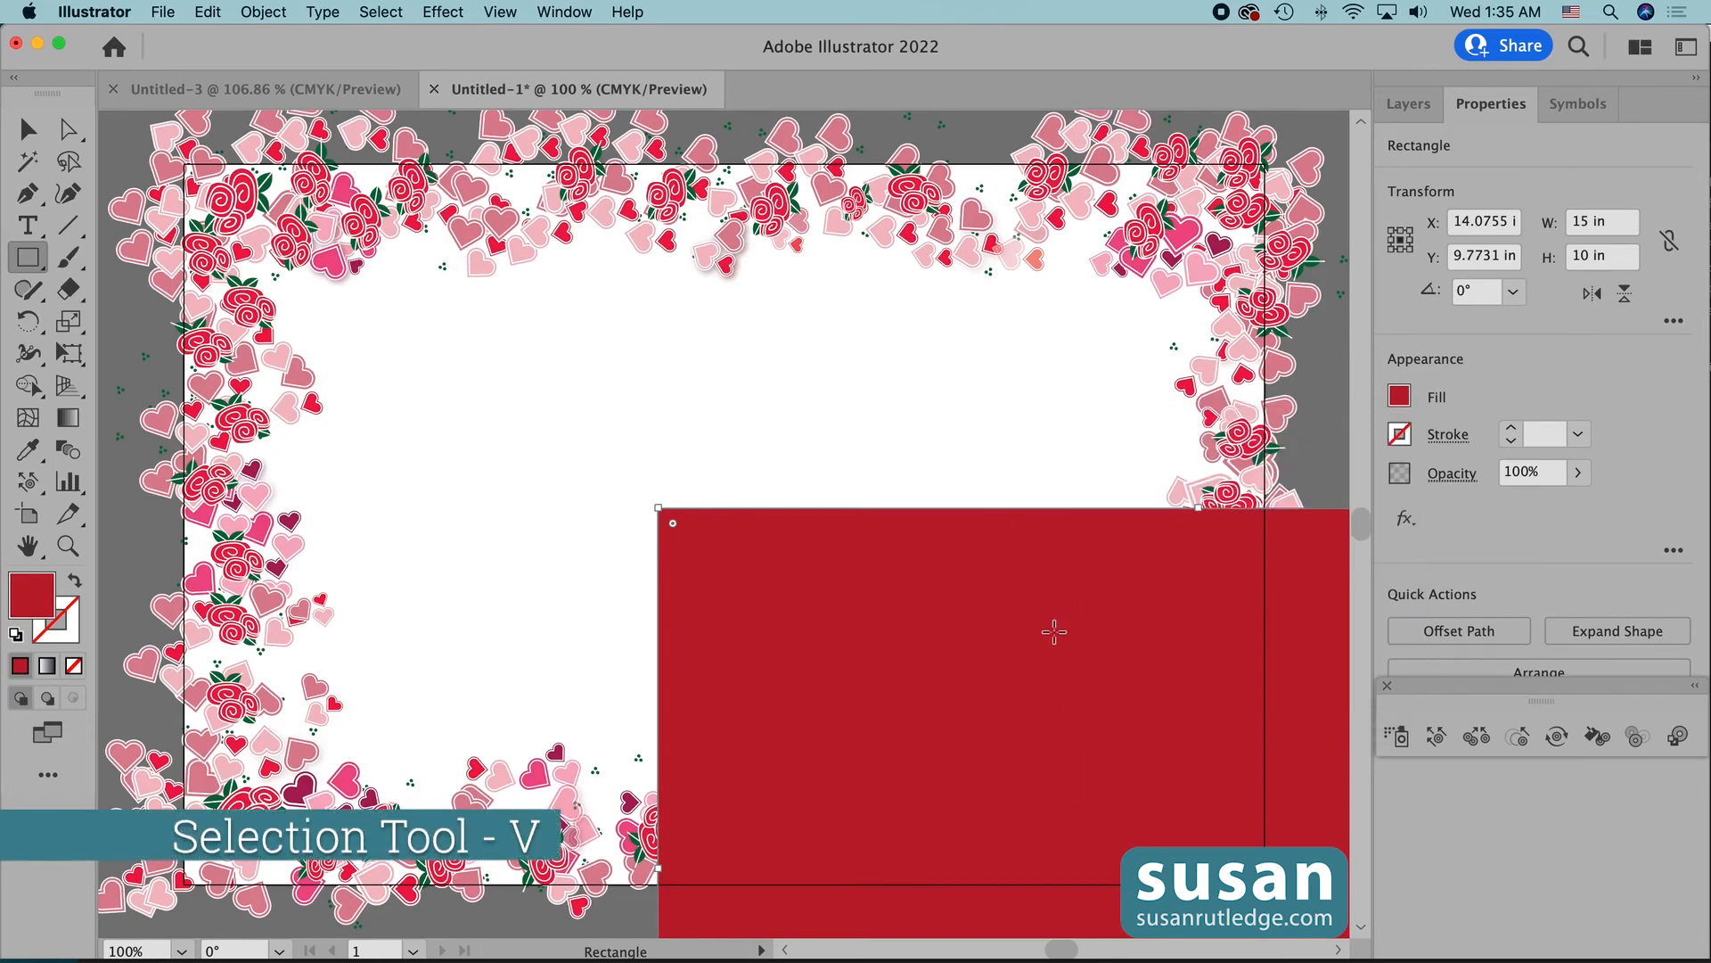
pyautogui.press('v')
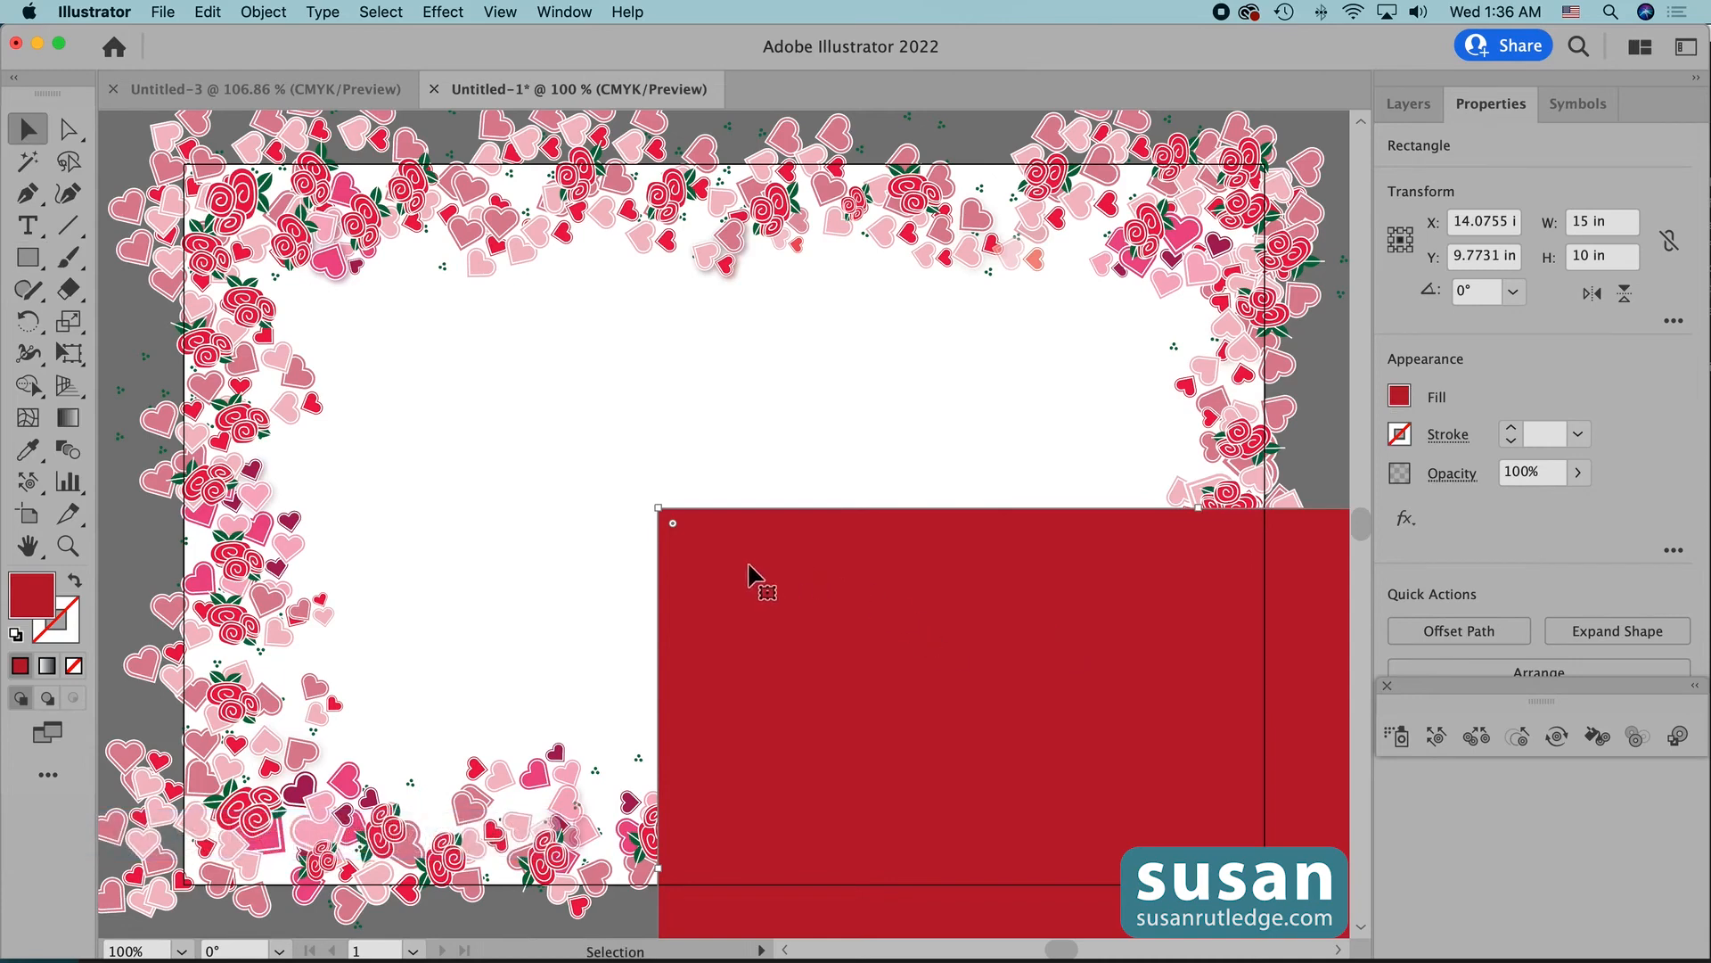
pyautogui.moveTo(752, 581); pyautogui.dragTo(276, 230)
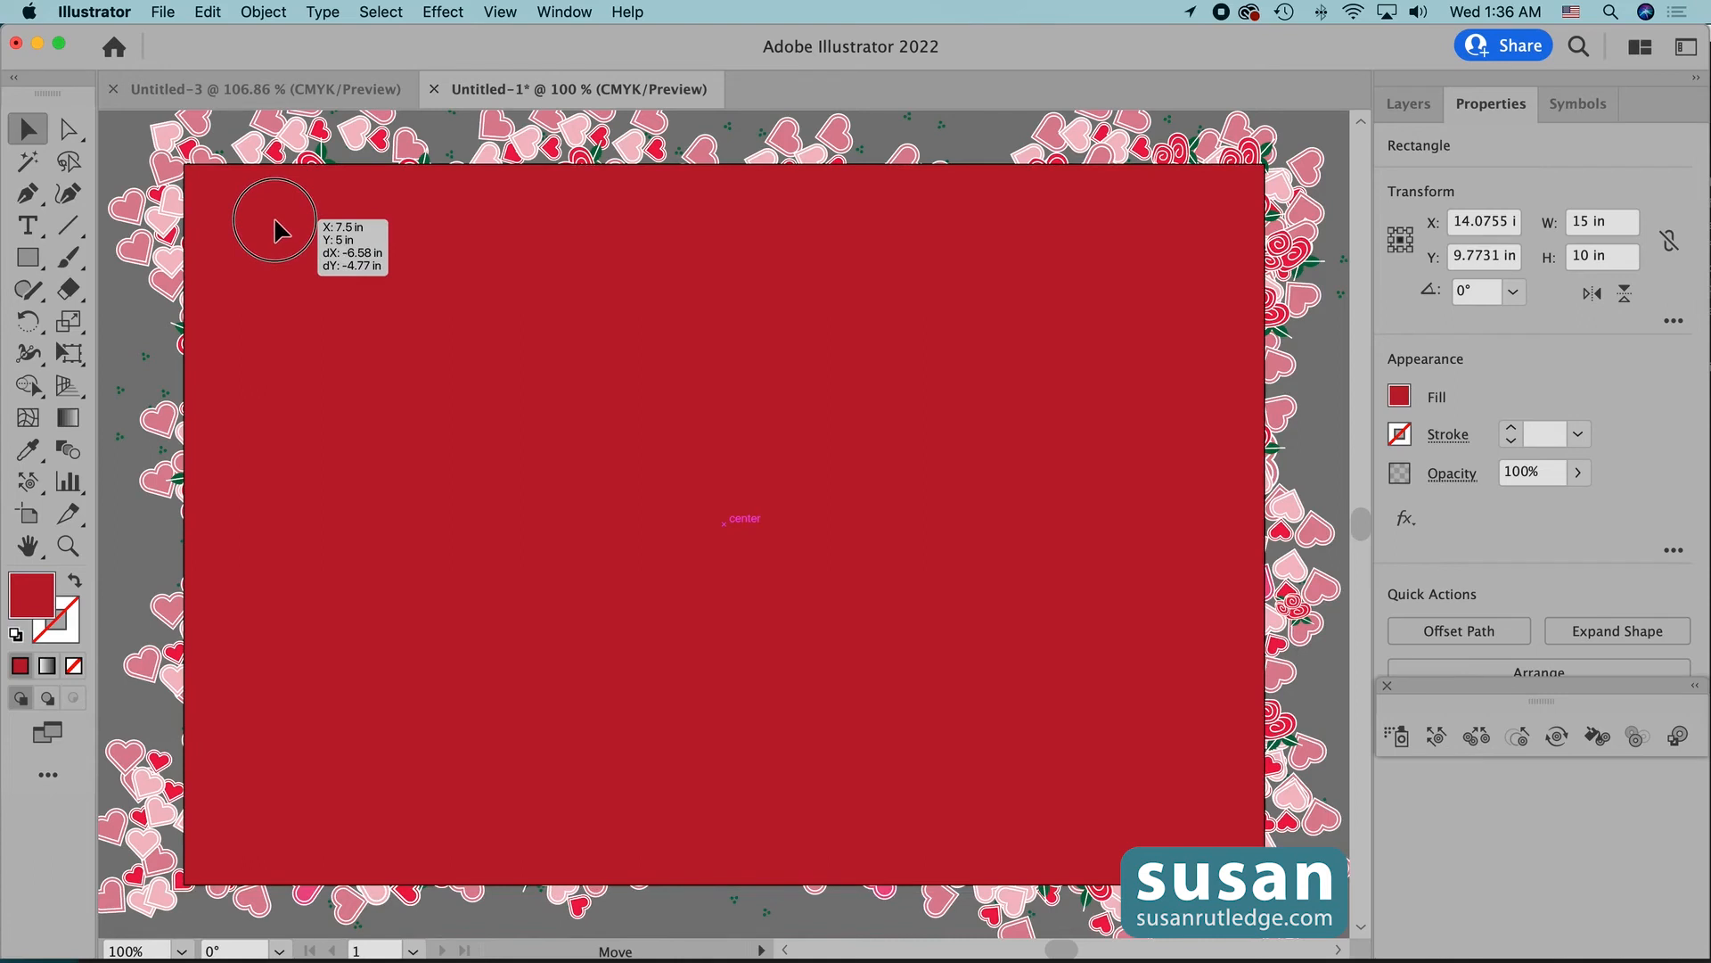
pyautogui.moveTo(279, 230); pyautogui.dragTo(278, 230)
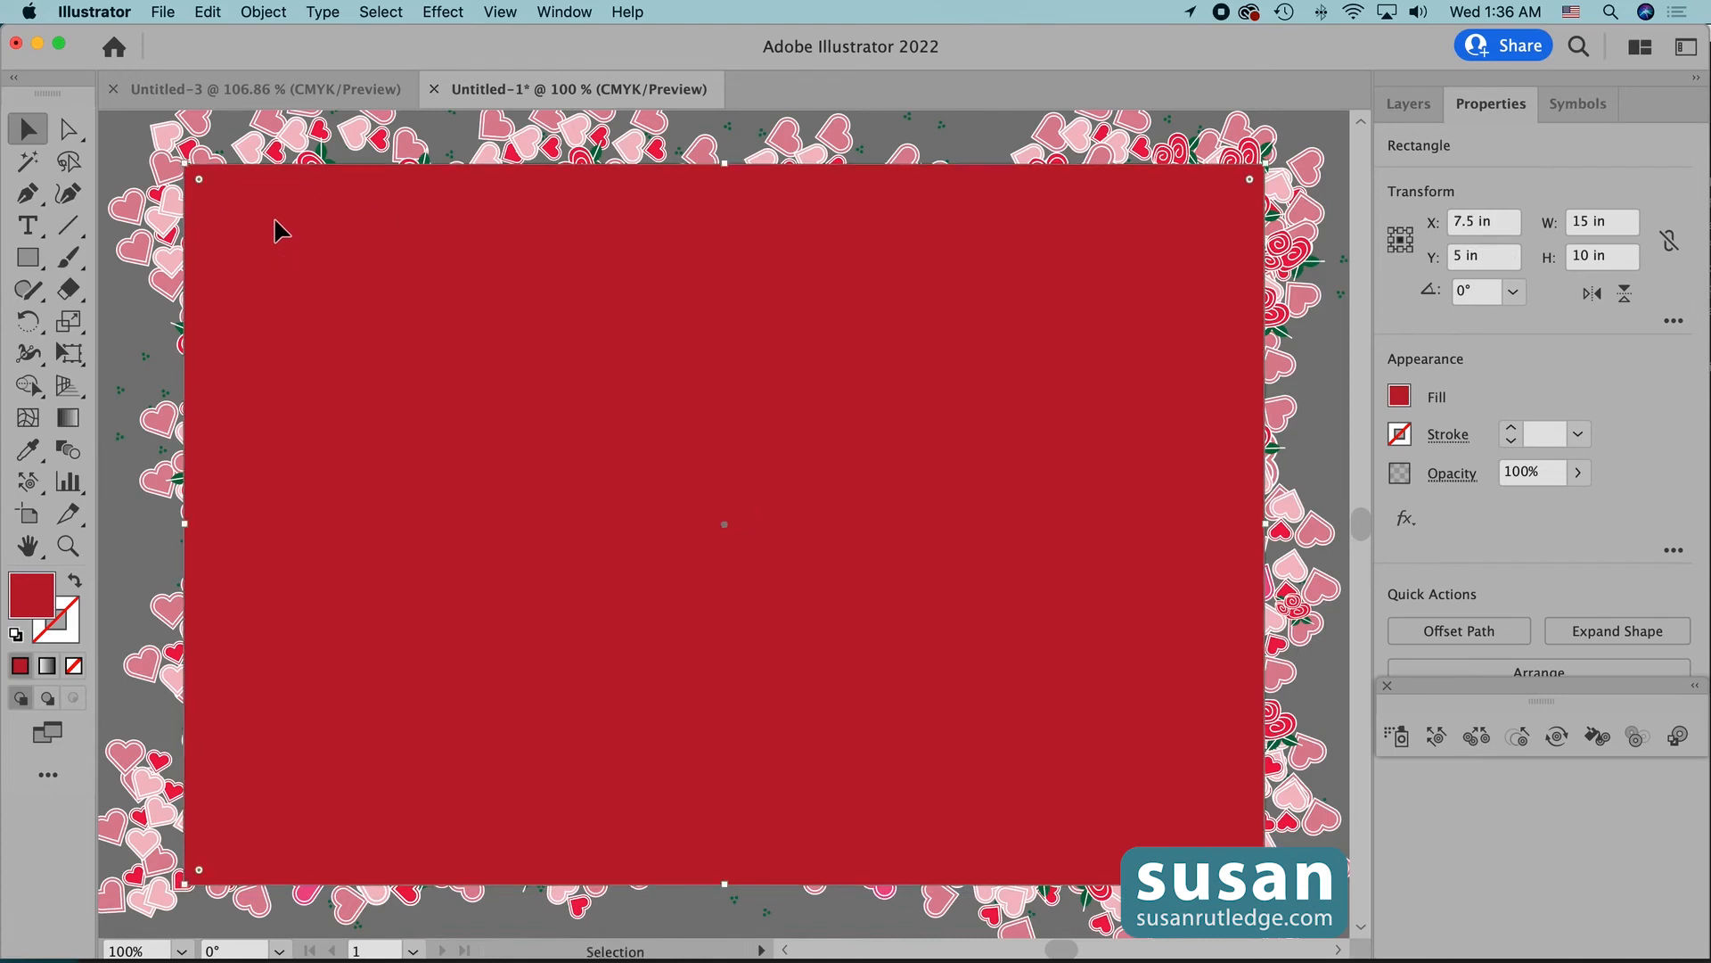
# - Unlock the Rose Group, Heart Group, Green Clusters and Background layers
pyautogui.click(1408, 104)
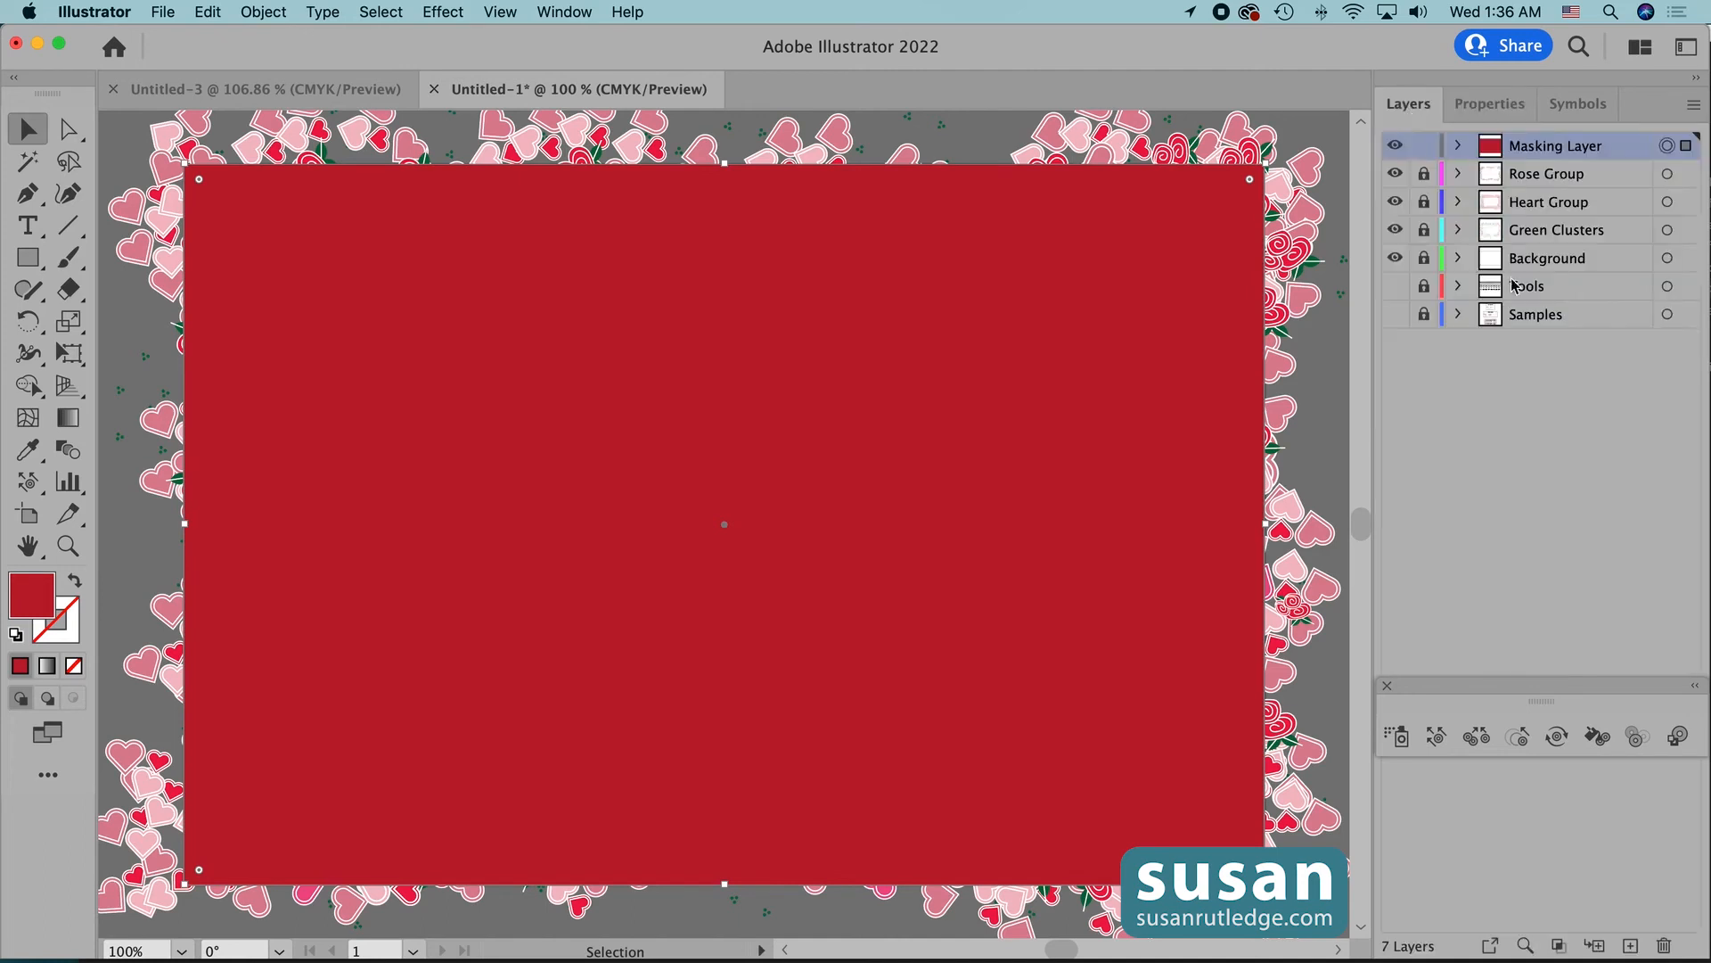
pyautogui.click(1425, 177)
pyautogui.click(1425, 202)
pyautogui.click(1425, 230)
pyautogui.click(1424, 259)
# - Select the rectangle together with the artwork on the four layers below it and make a clipping mask
pyautogui.click(1668, 177)
pyautogui.keyDown('shift'); pyautogui.click(1668, 204); pyautogui.keyUp('shift')
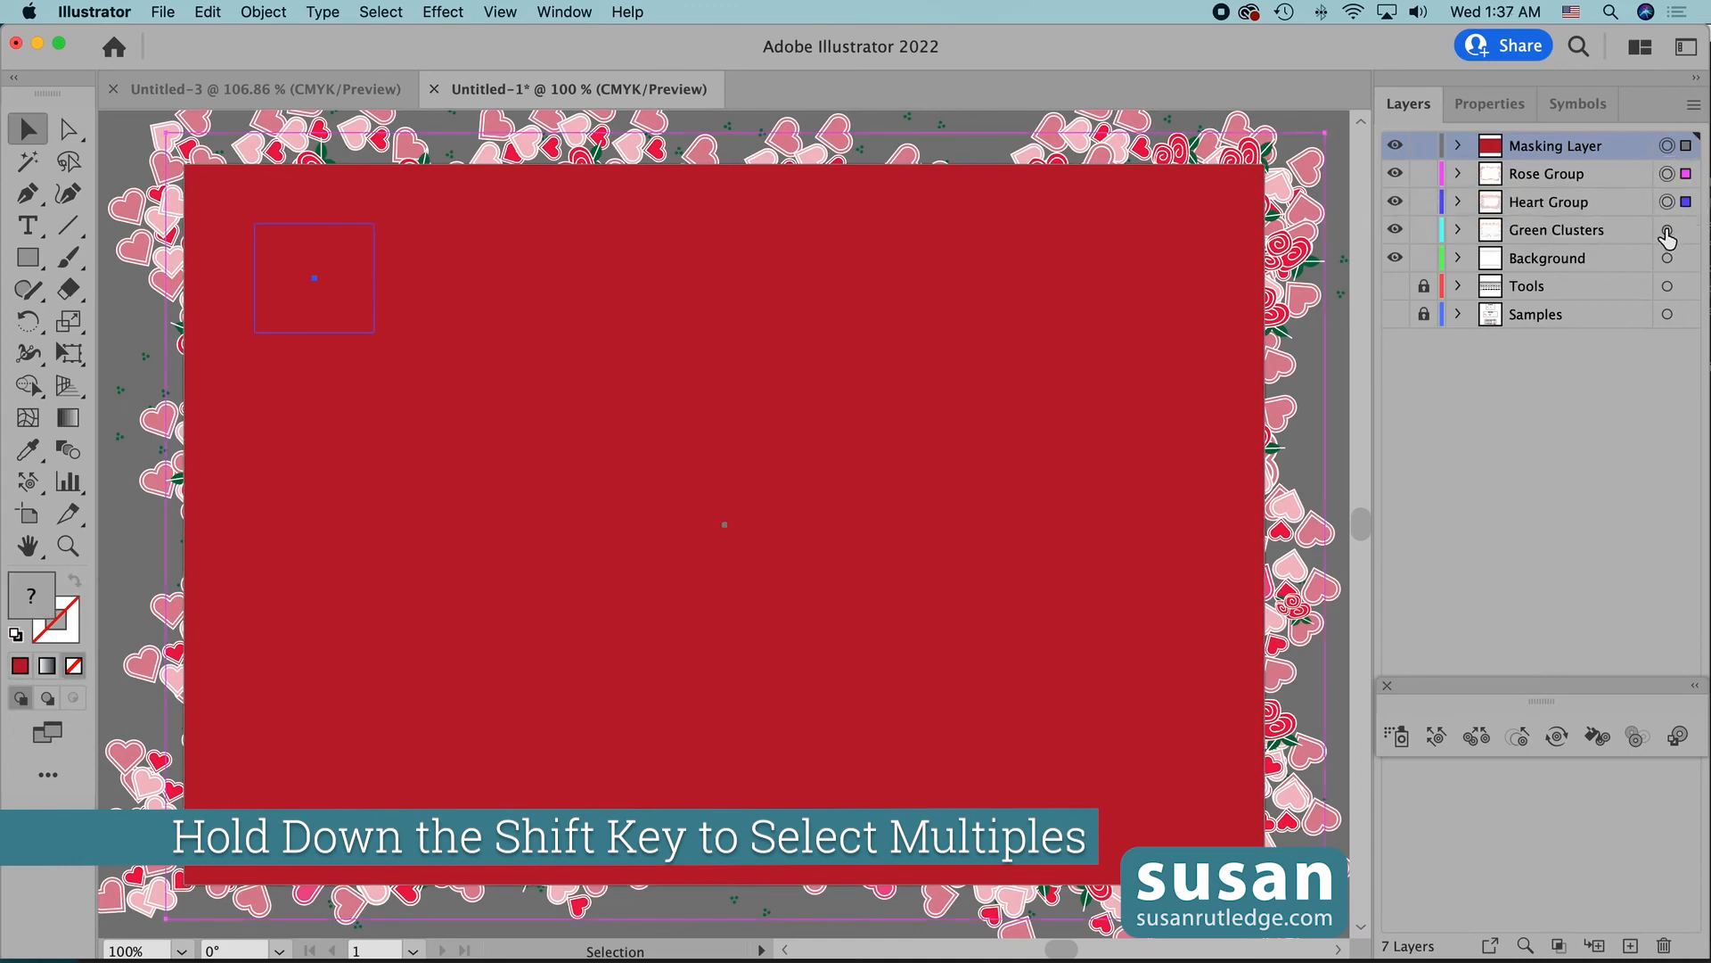
pyautogui.keyDown('shift'); pyautogui.click(1668, 231); pyautogui.keyUp('shift')
pyautogui.keyDown('shift'); pyautogui.click(1668, 259); pyautogui.keyUp('shift')
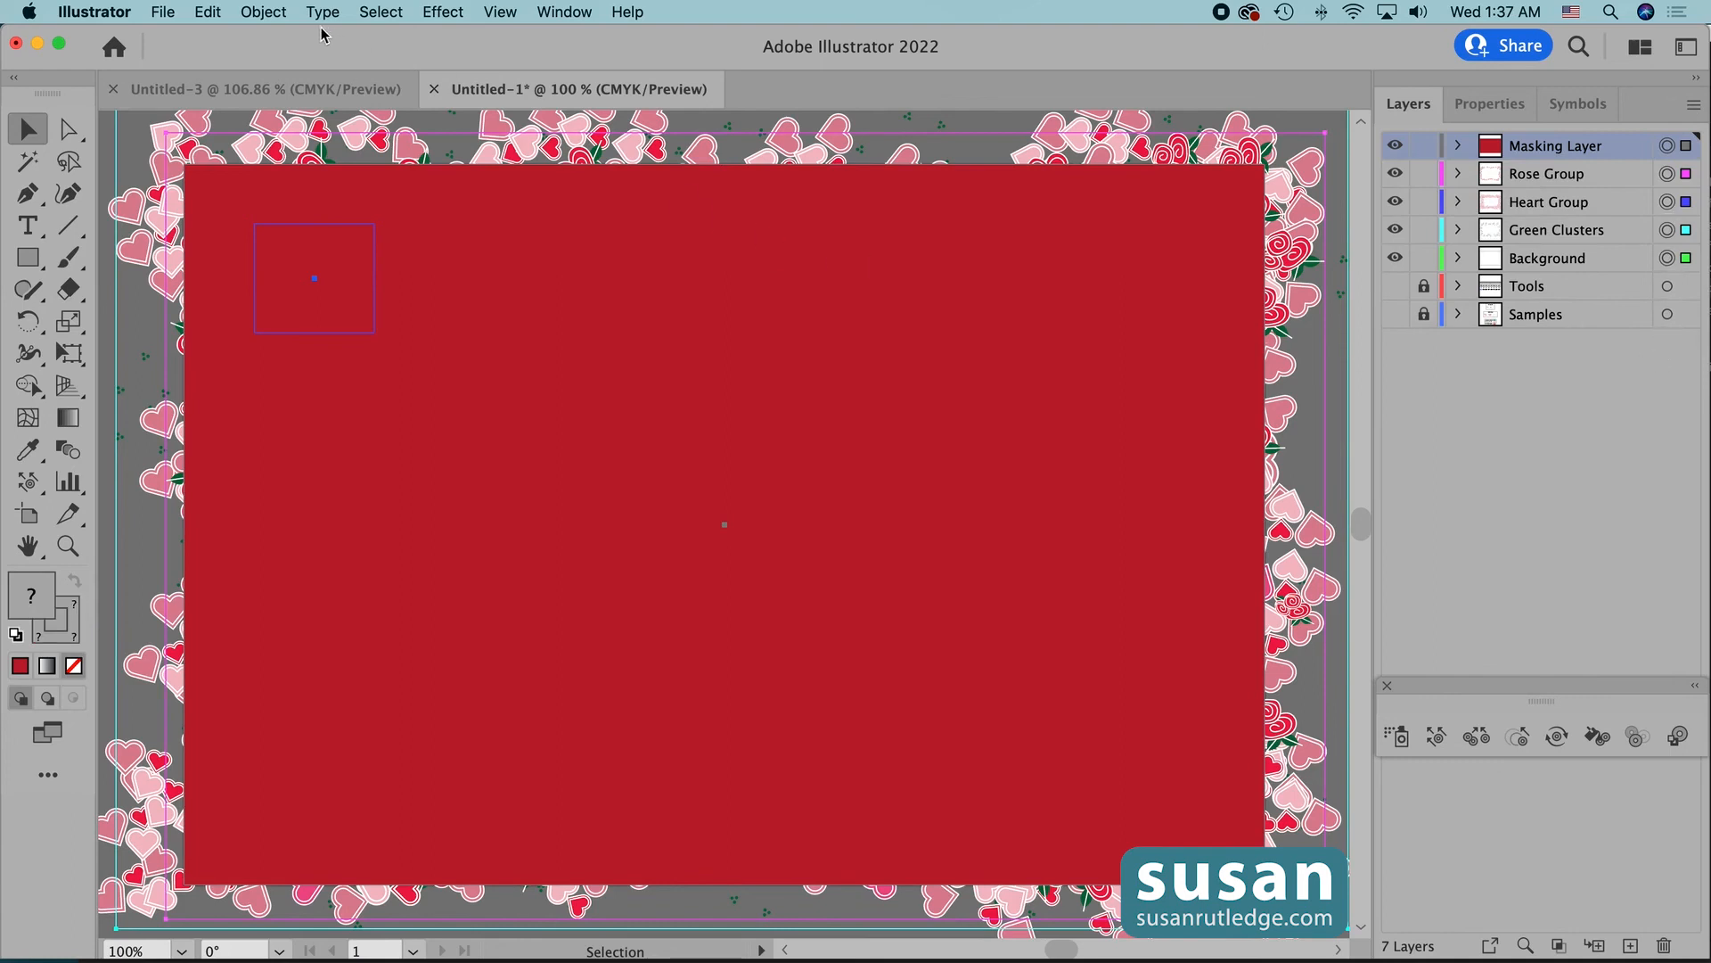
pyautogui.click(265, 13)
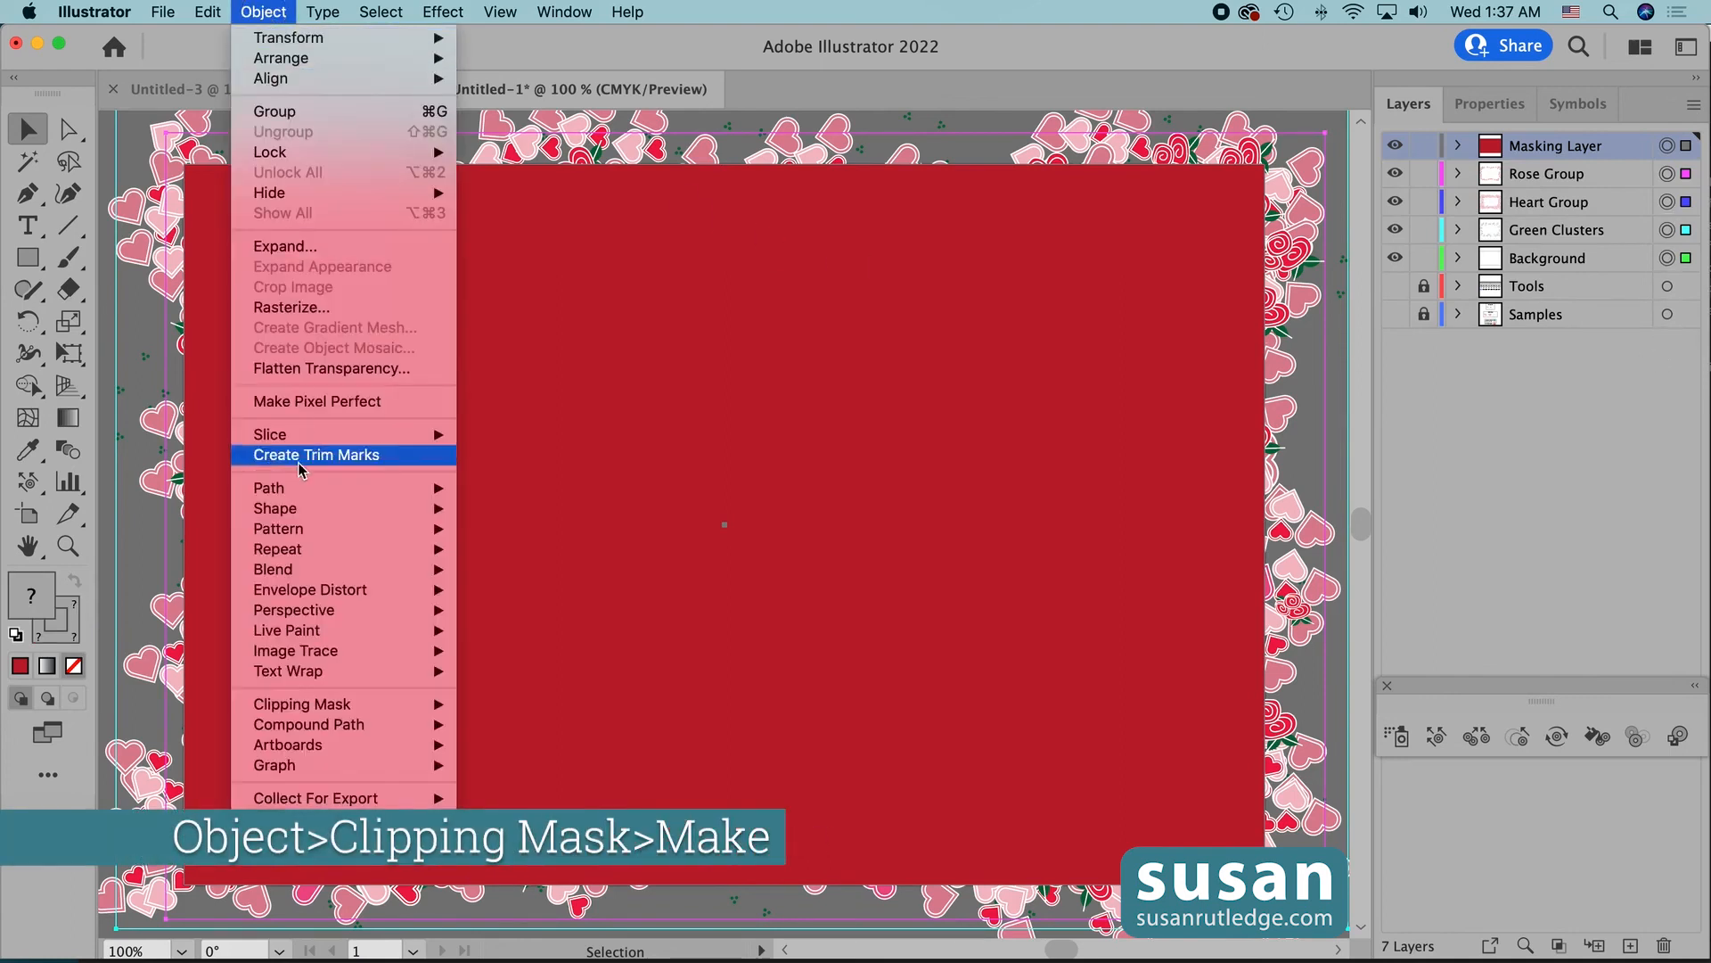
pyautogui.moveTo(296, 710)
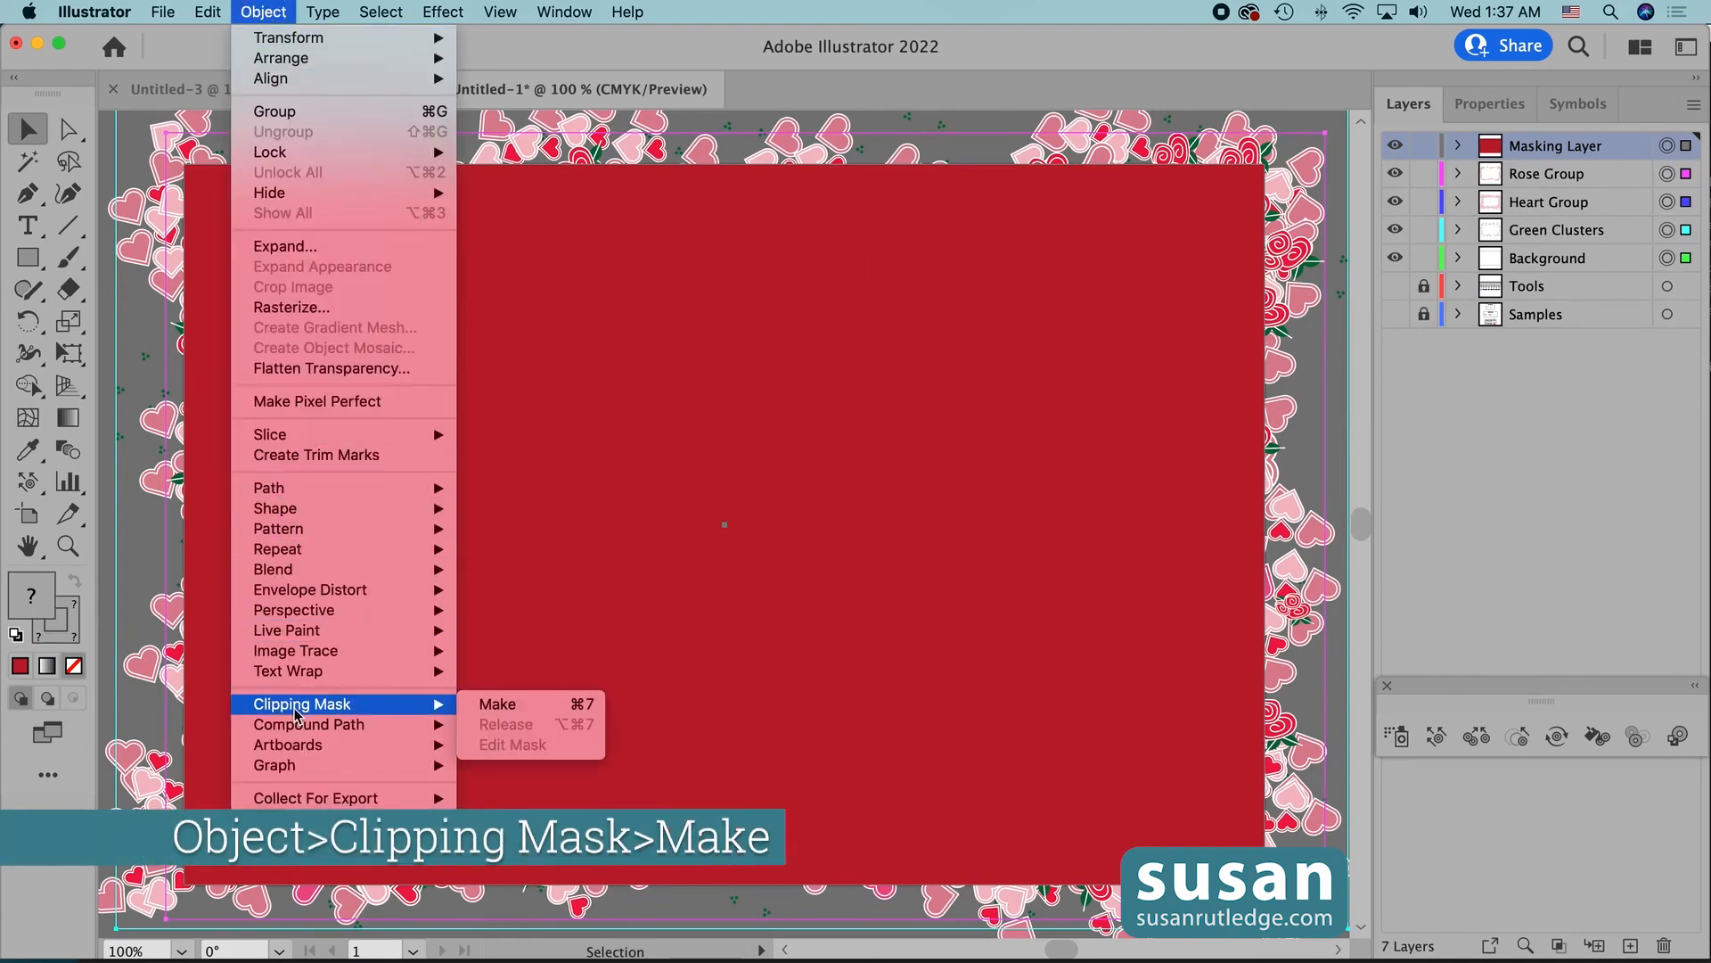
pyautogui.click(511, 711)
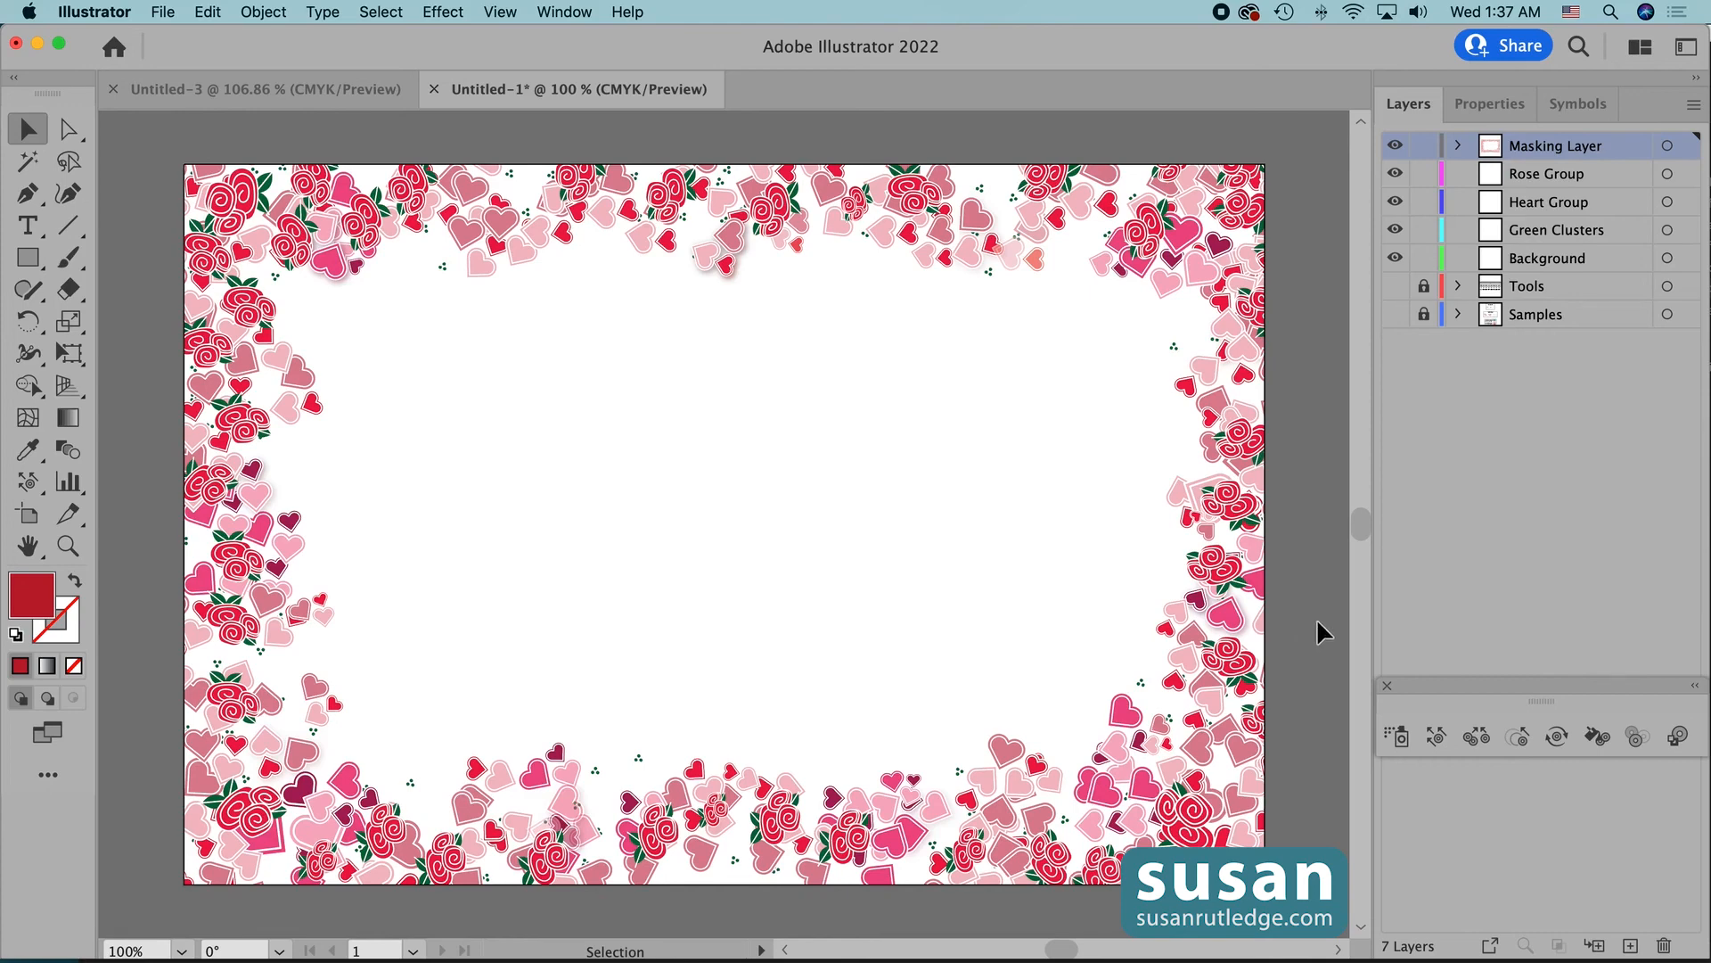
# - Expand the object, fill and stroke of all artwork on the Masking Layer
pyautogui.click(1665, 147)
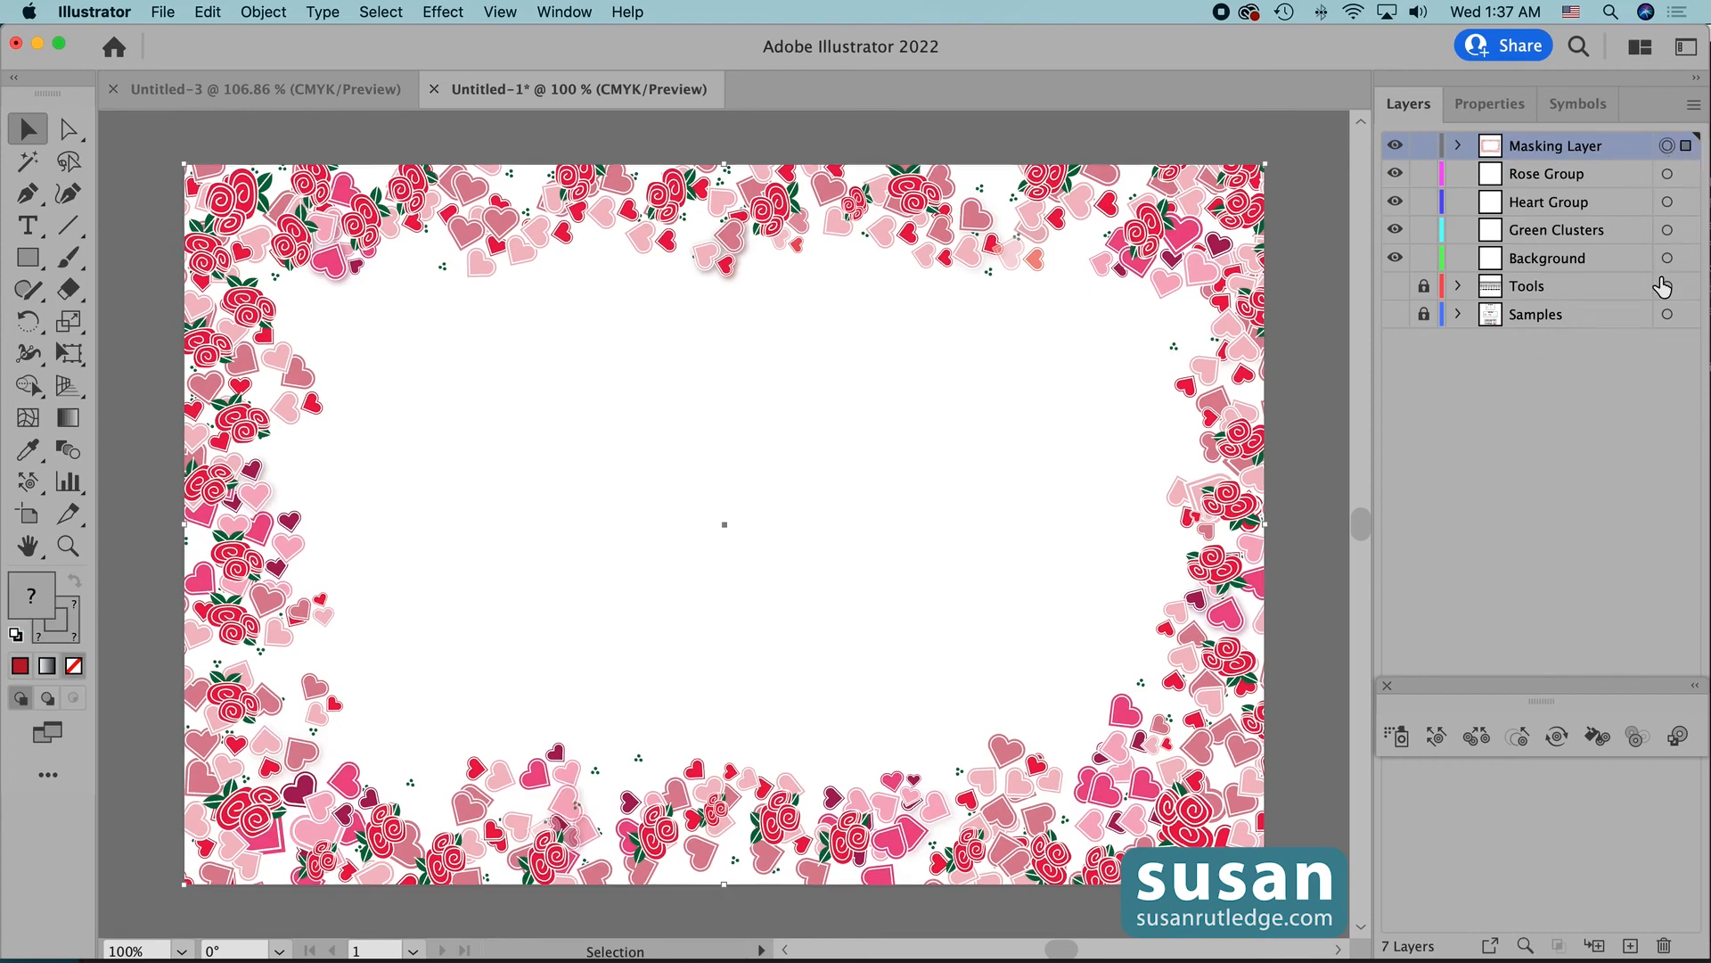
pyautogui.click(267, 15)
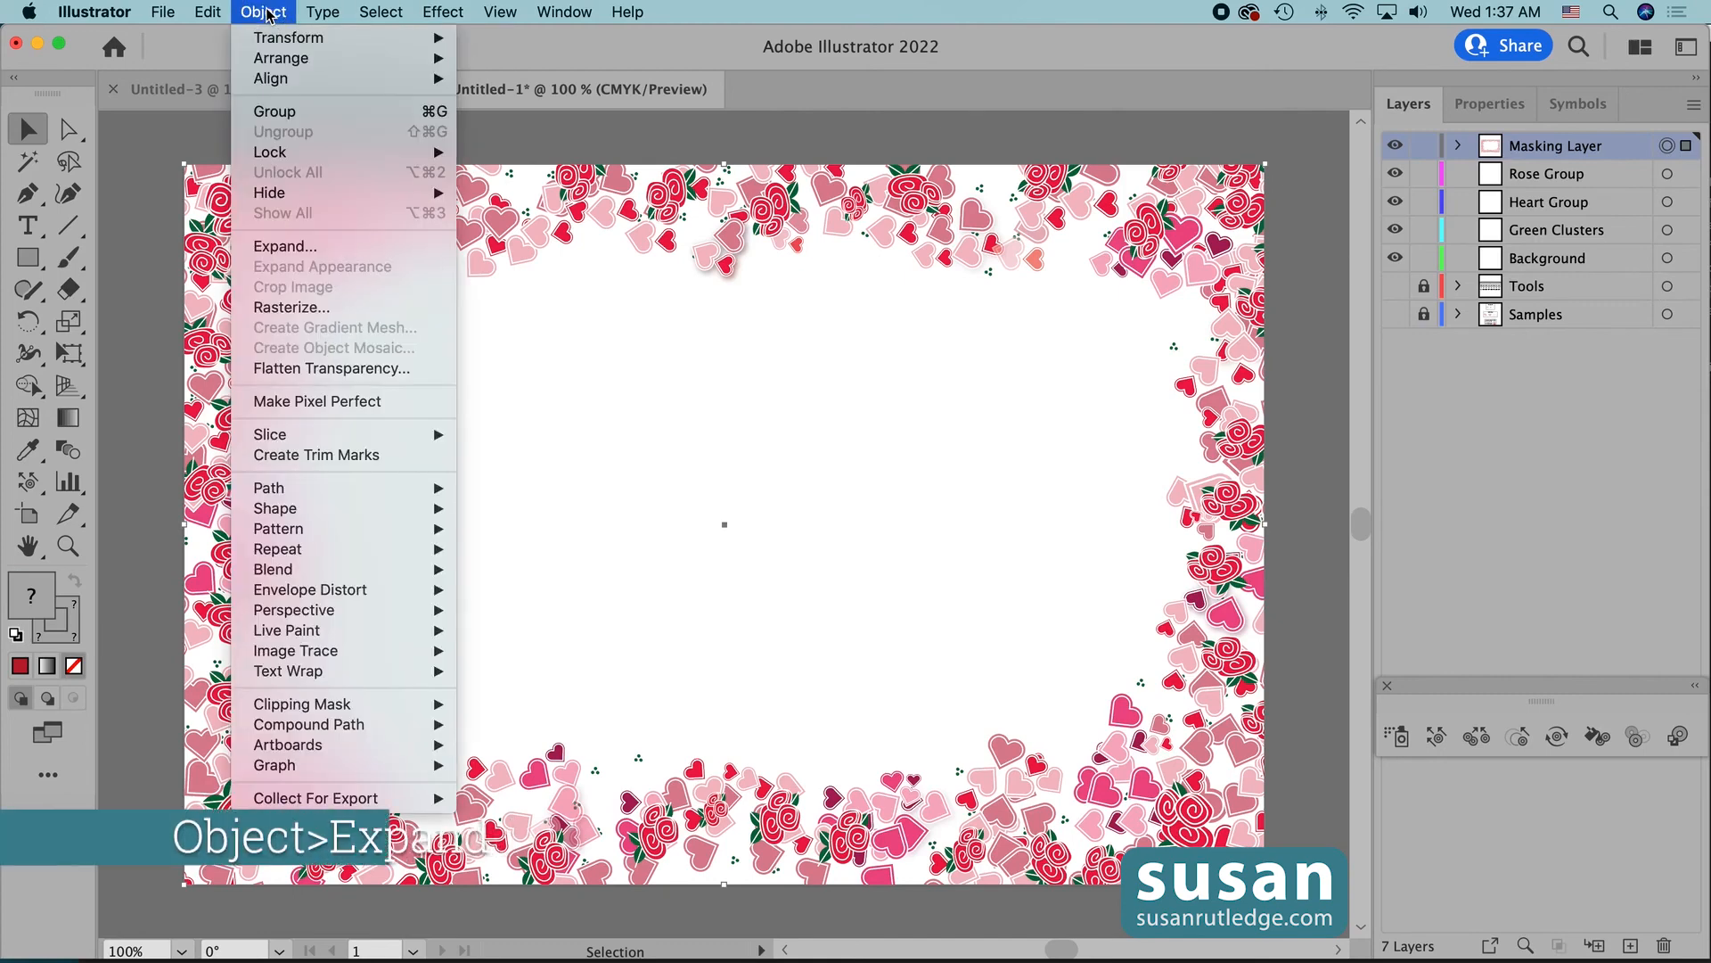
pyautogui.click(286, 248)
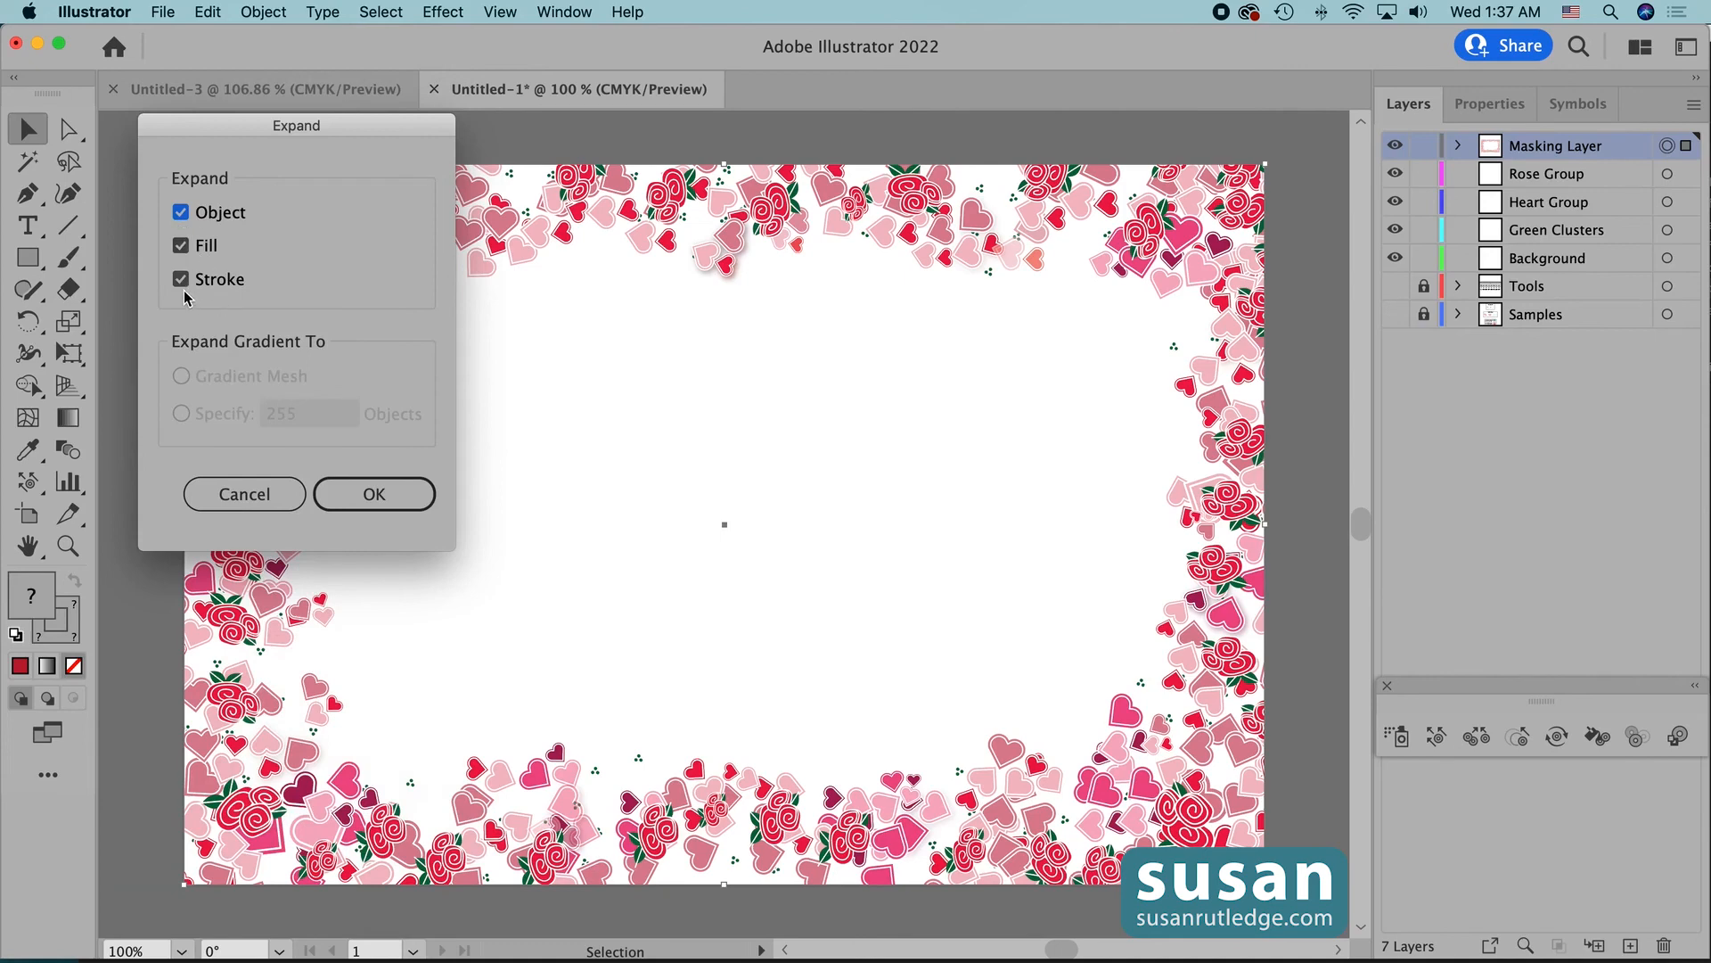
pyautogui.click(398, 497)
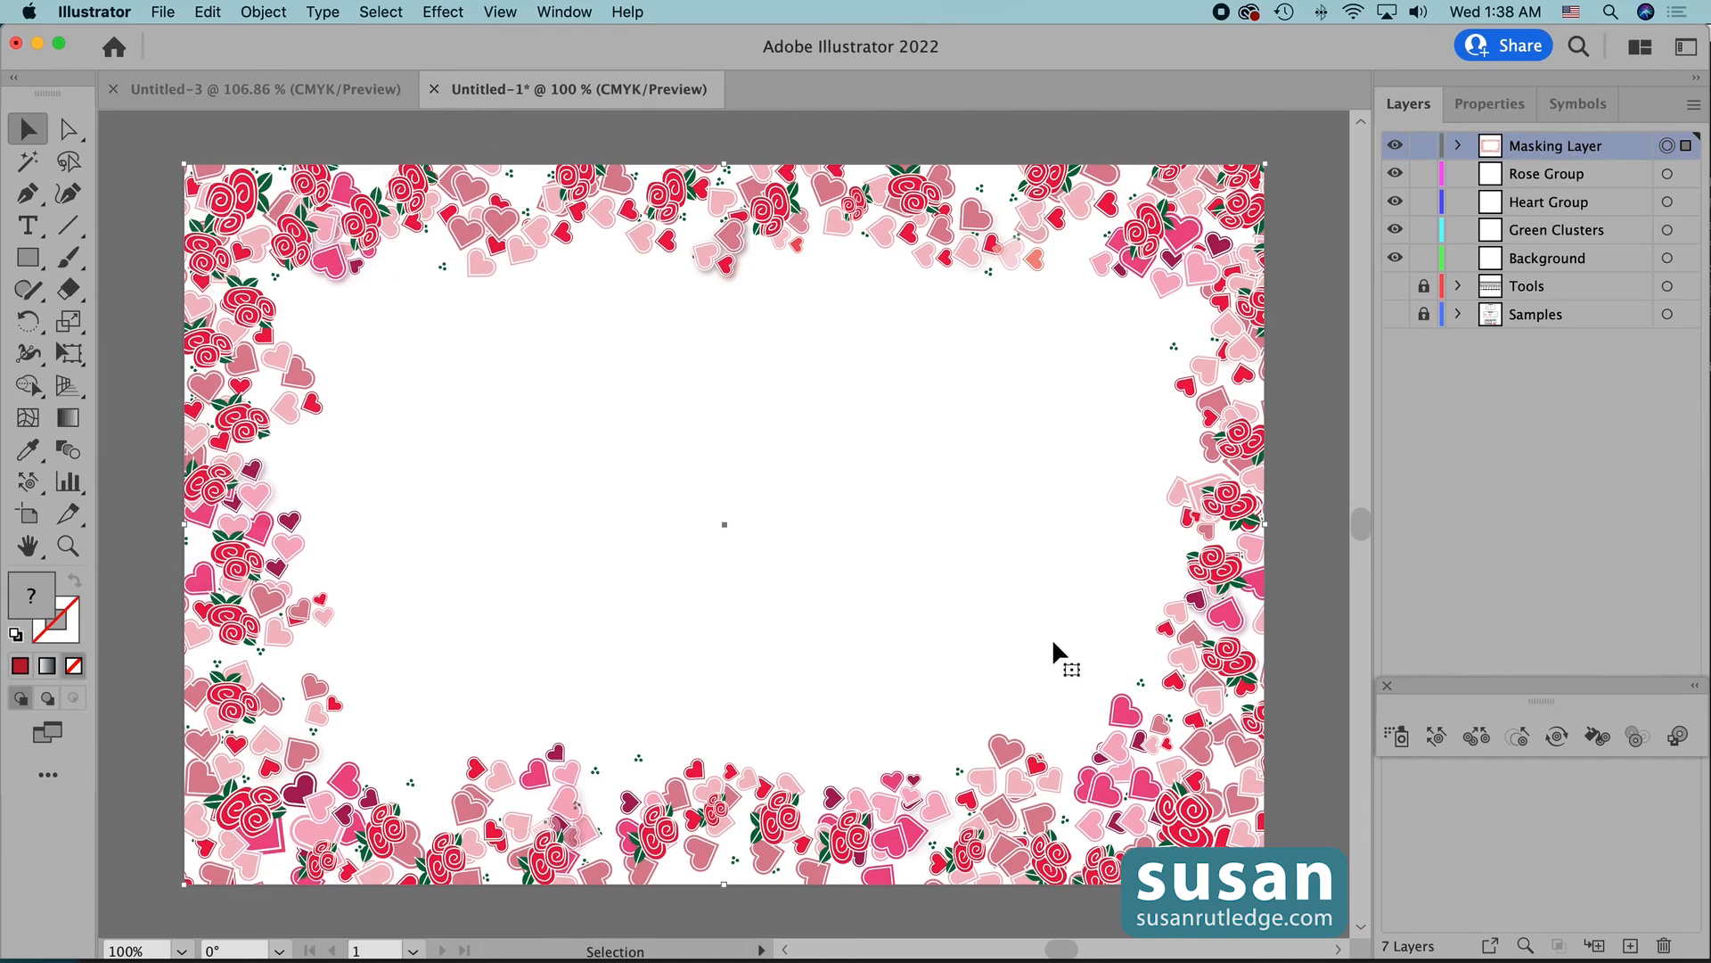
# - Export the artwork to the Desktop as a PNG named Roses and Hearts Card, at High (300 ppi) resolution with a transparent background
pyautogui.click(163, 12)
pyautogui.moveTo(273, 388)
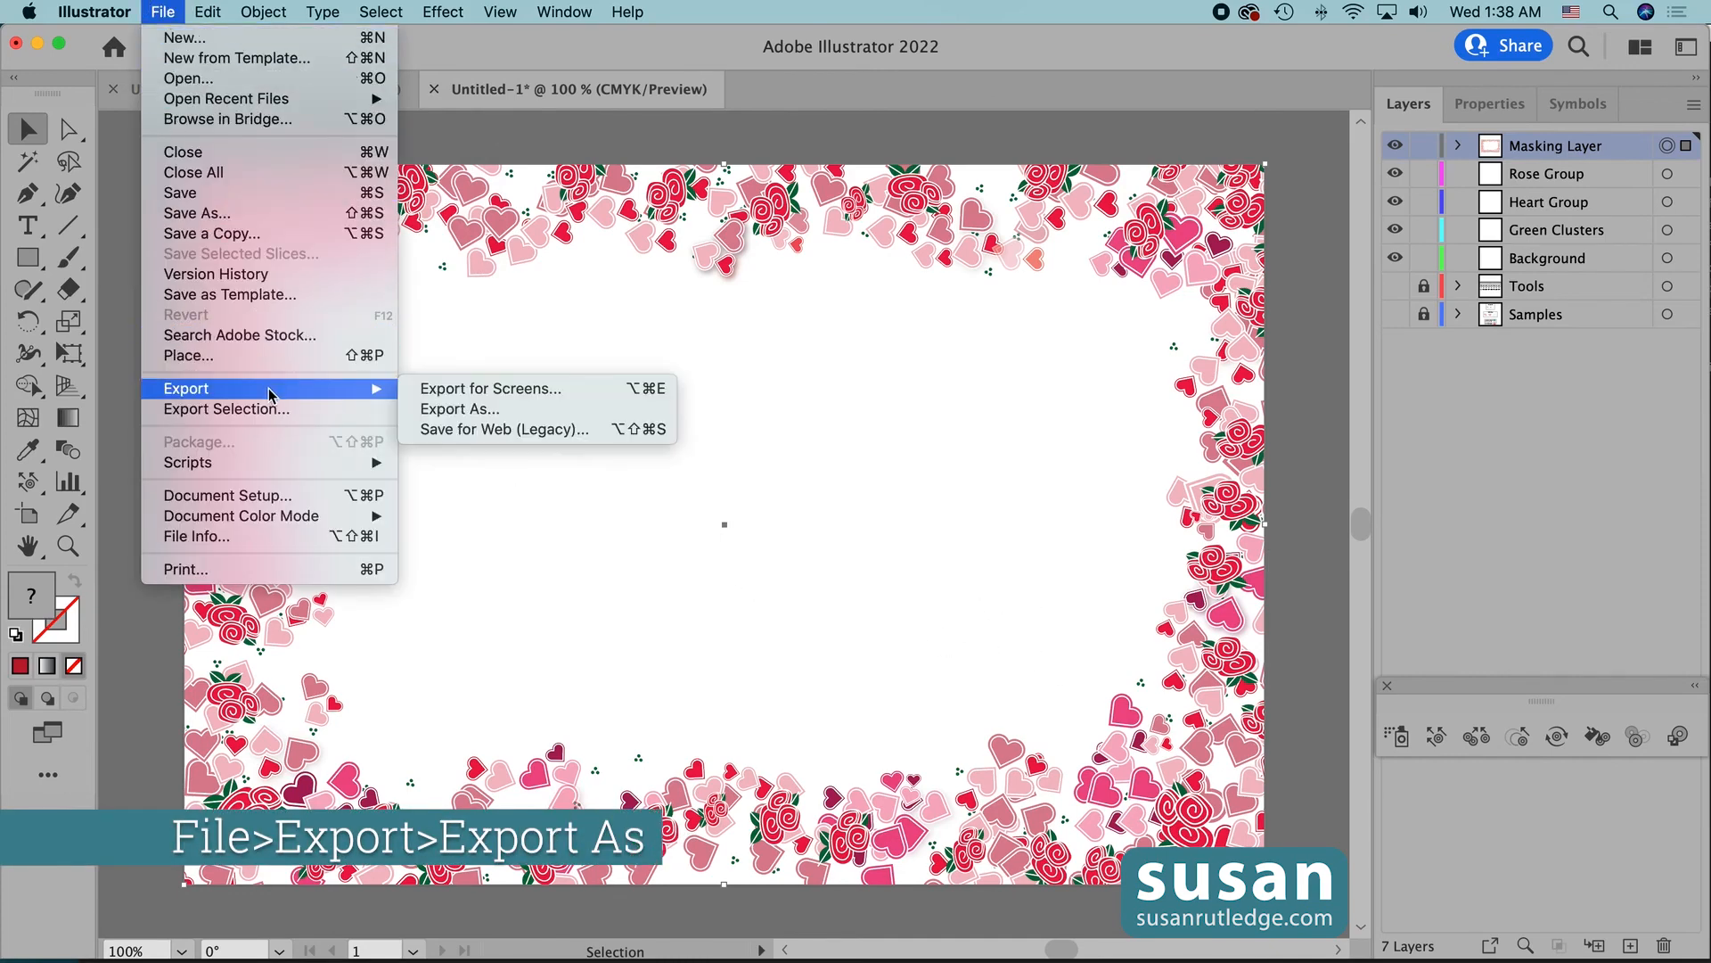
pyautogui.click(447, 412)
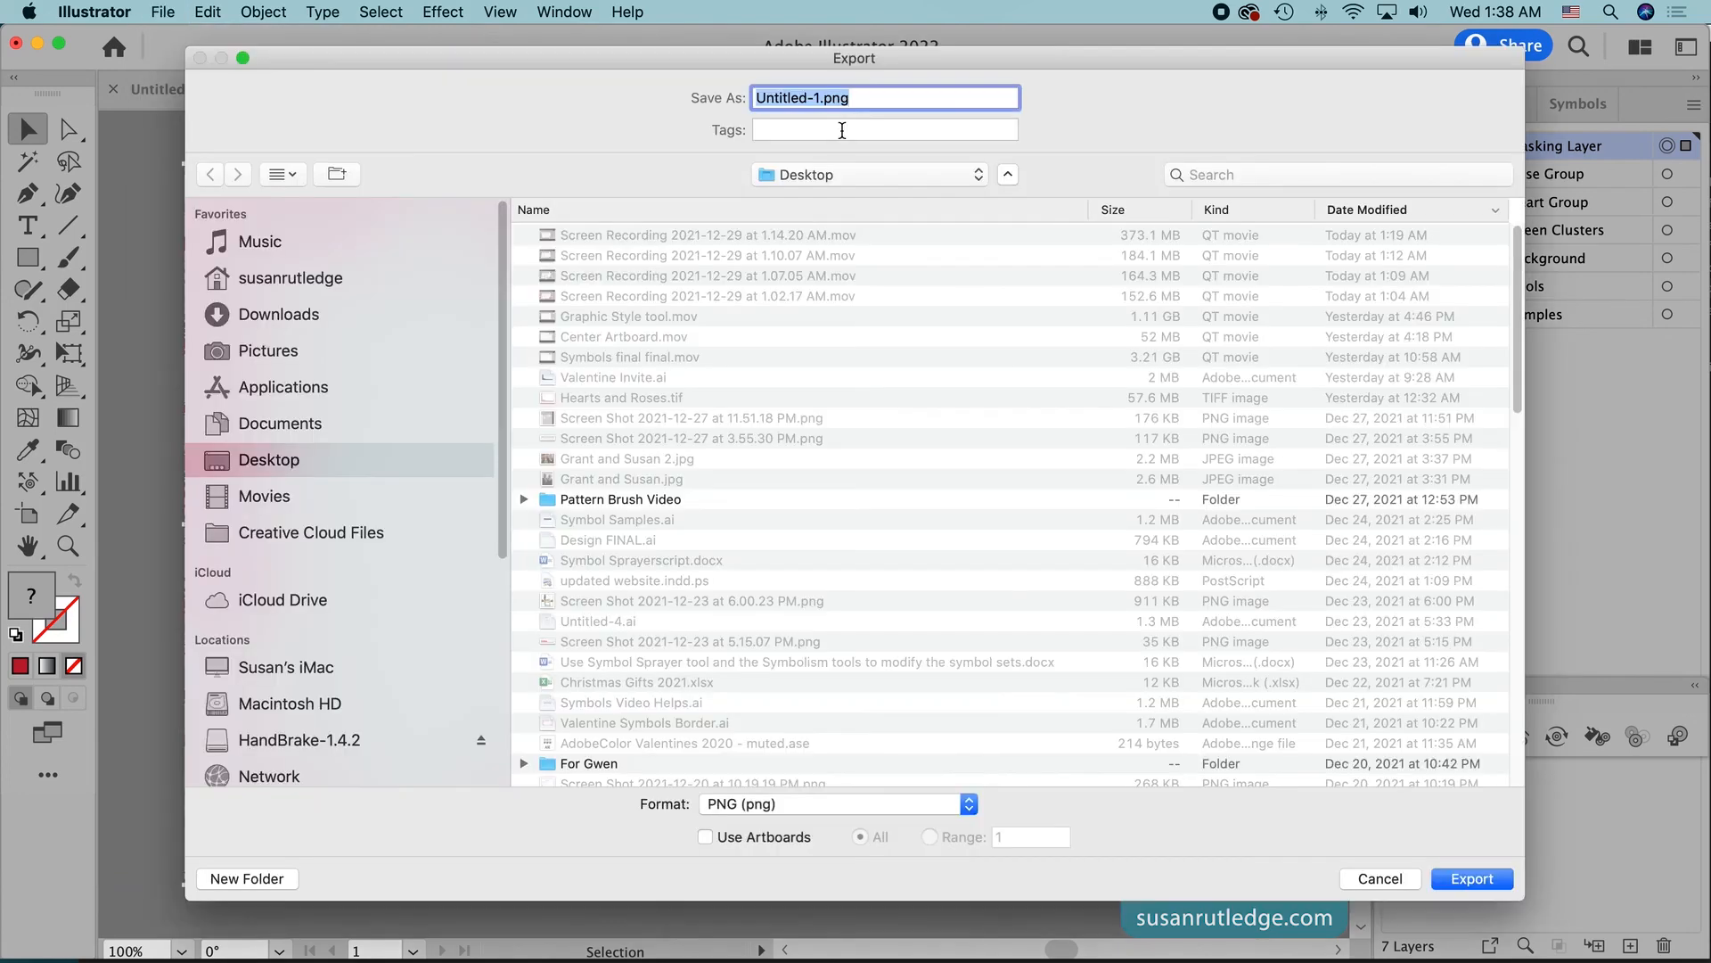
pyautogui.write('Roses and ')
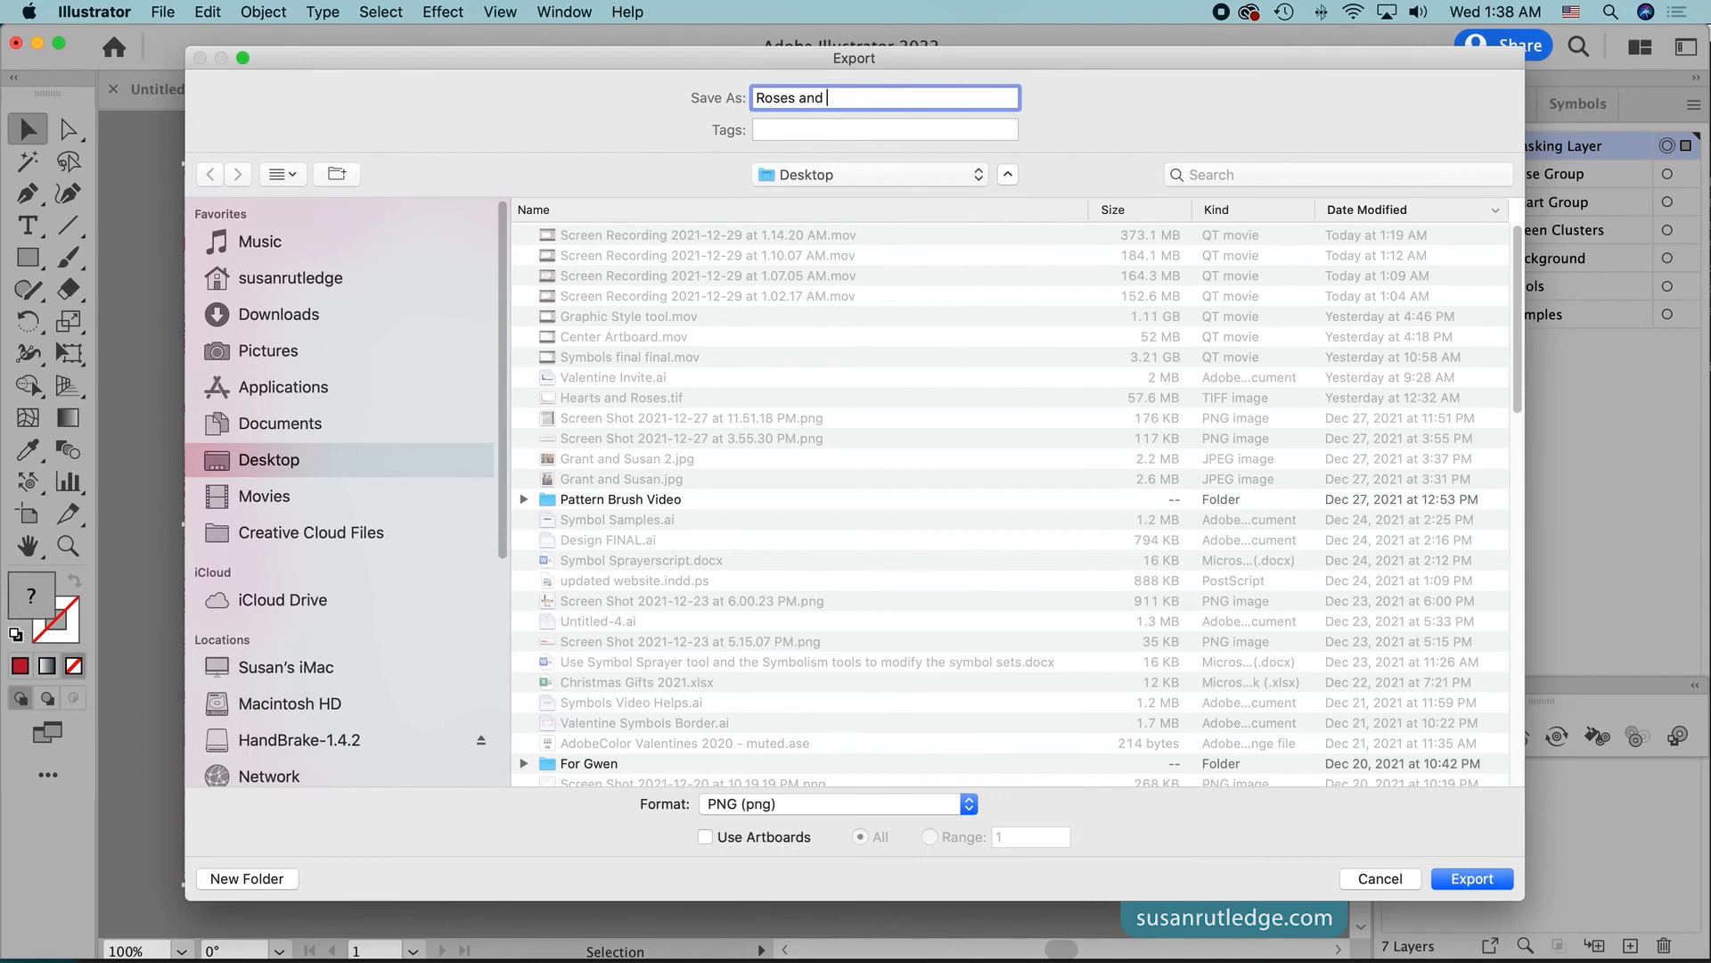
pyautogui.write('Hearts Card')
pyautogui.click(1472, 880)
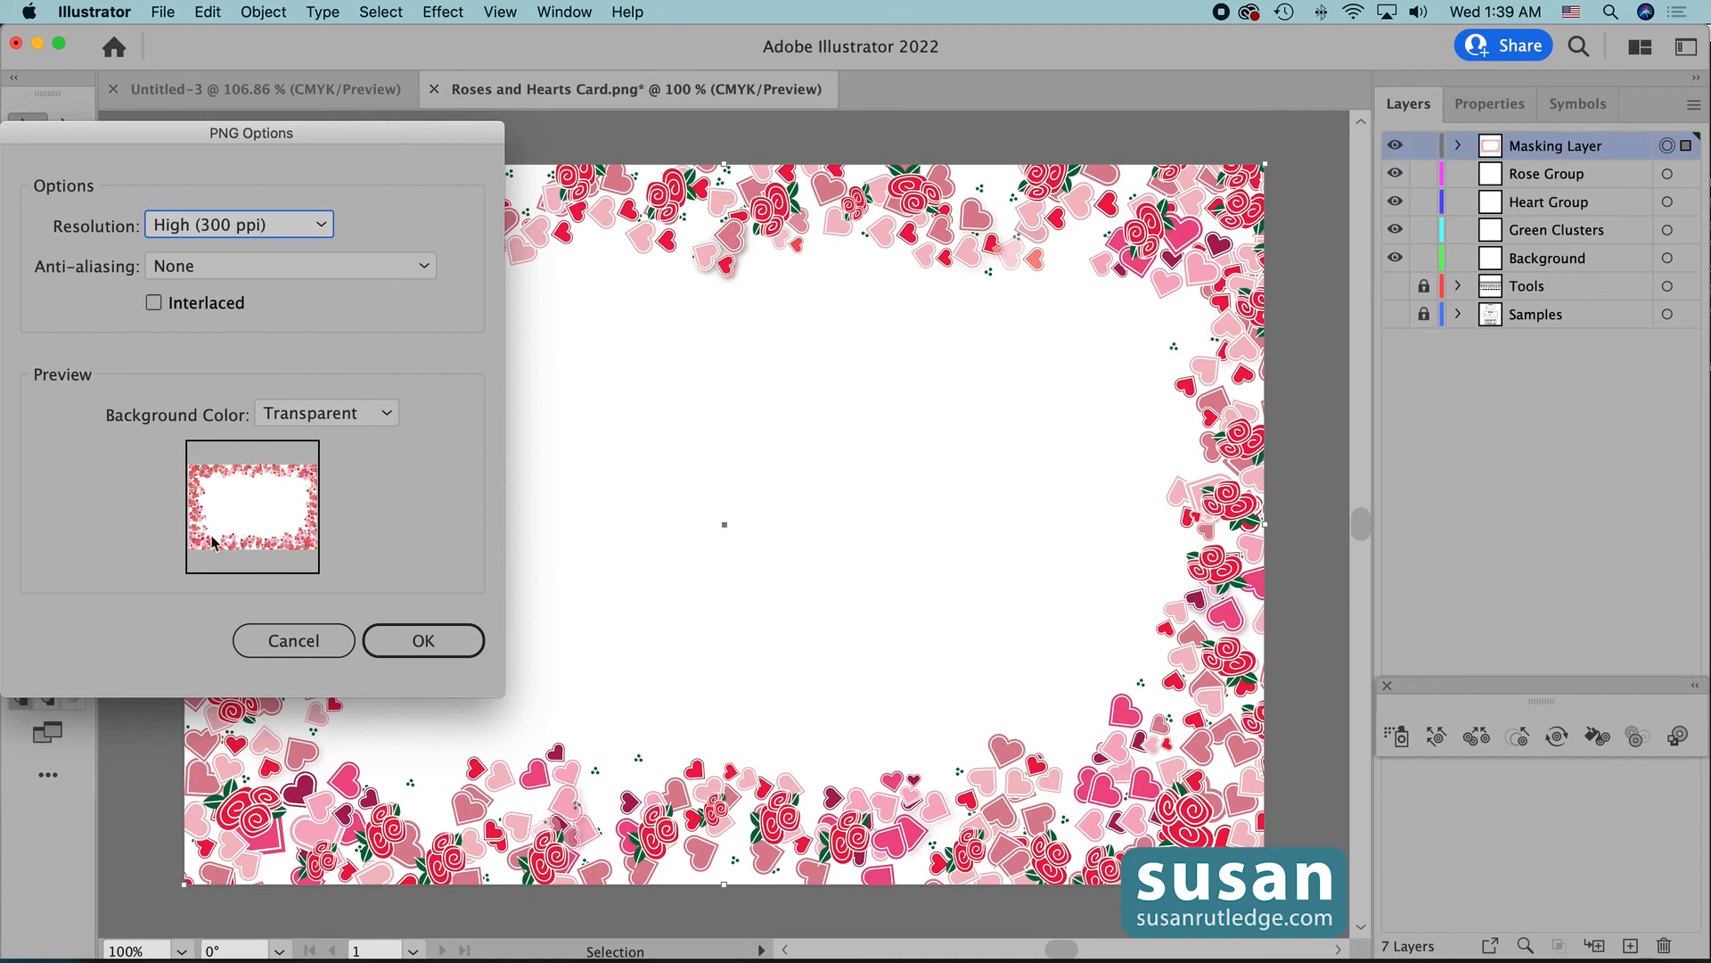
pyautogui.click(423, 640)
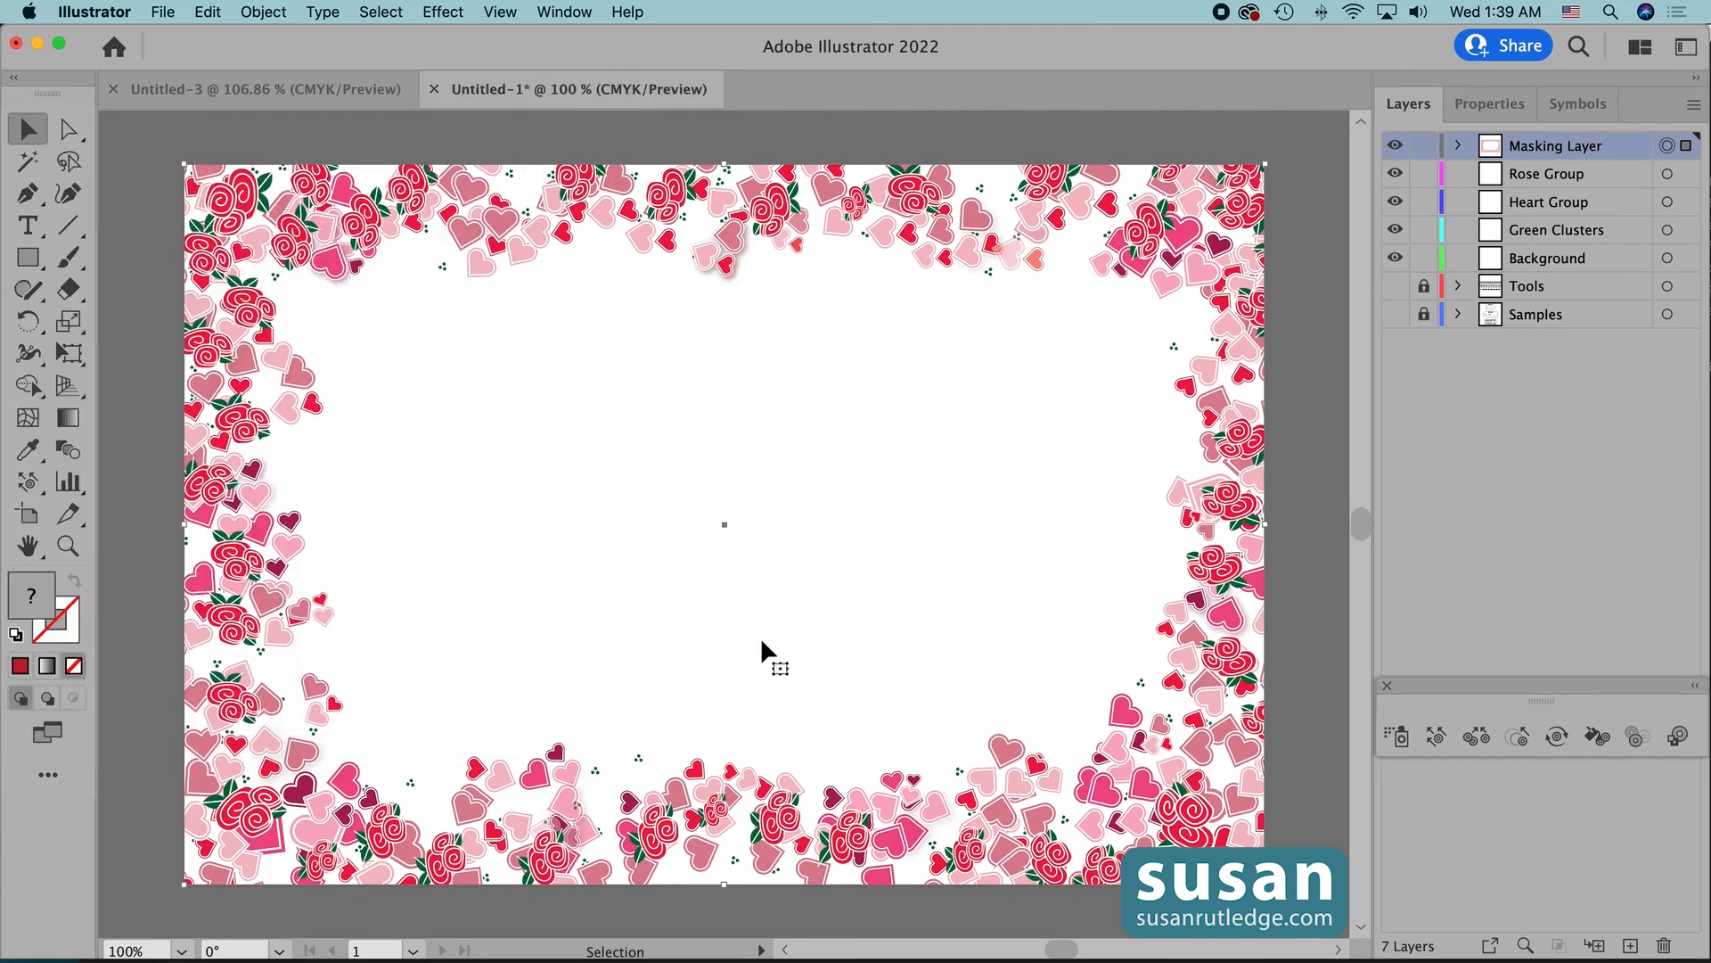
# - Save the document to the Desktop in Adobe PDF format as Roses and Hearts, preserving Illustrator editing capabilities, and deselect the artwork
pyautogui.click(163, 13)
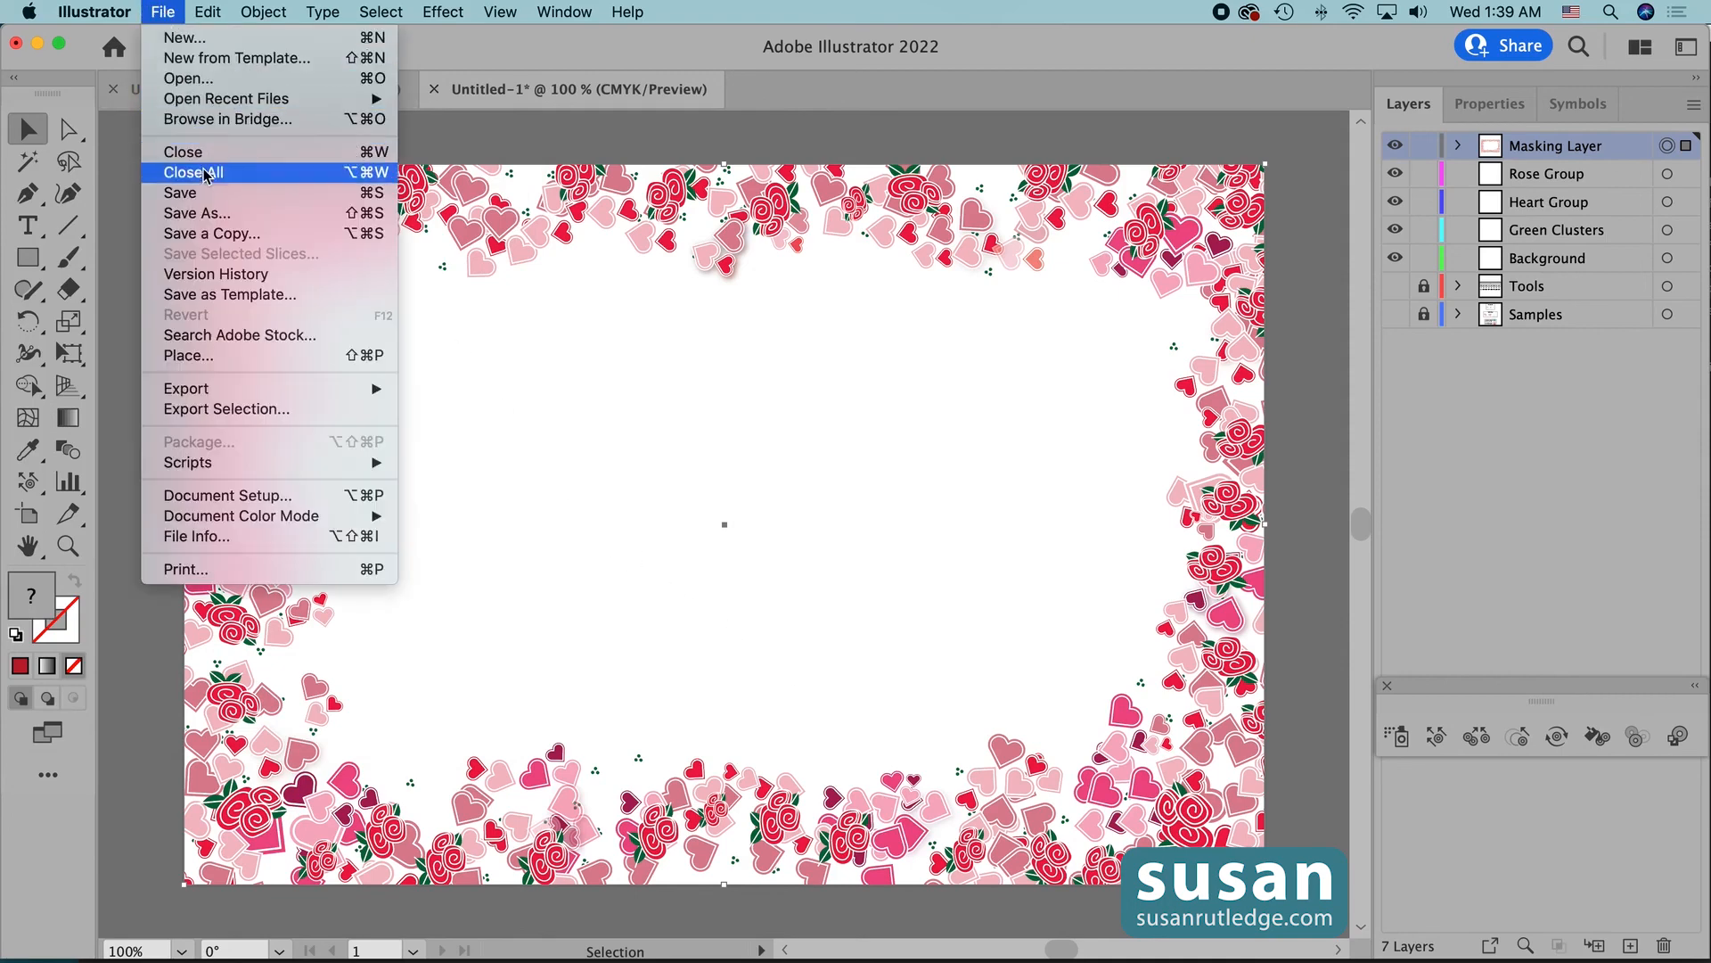
pyautogui.click(203, 214)
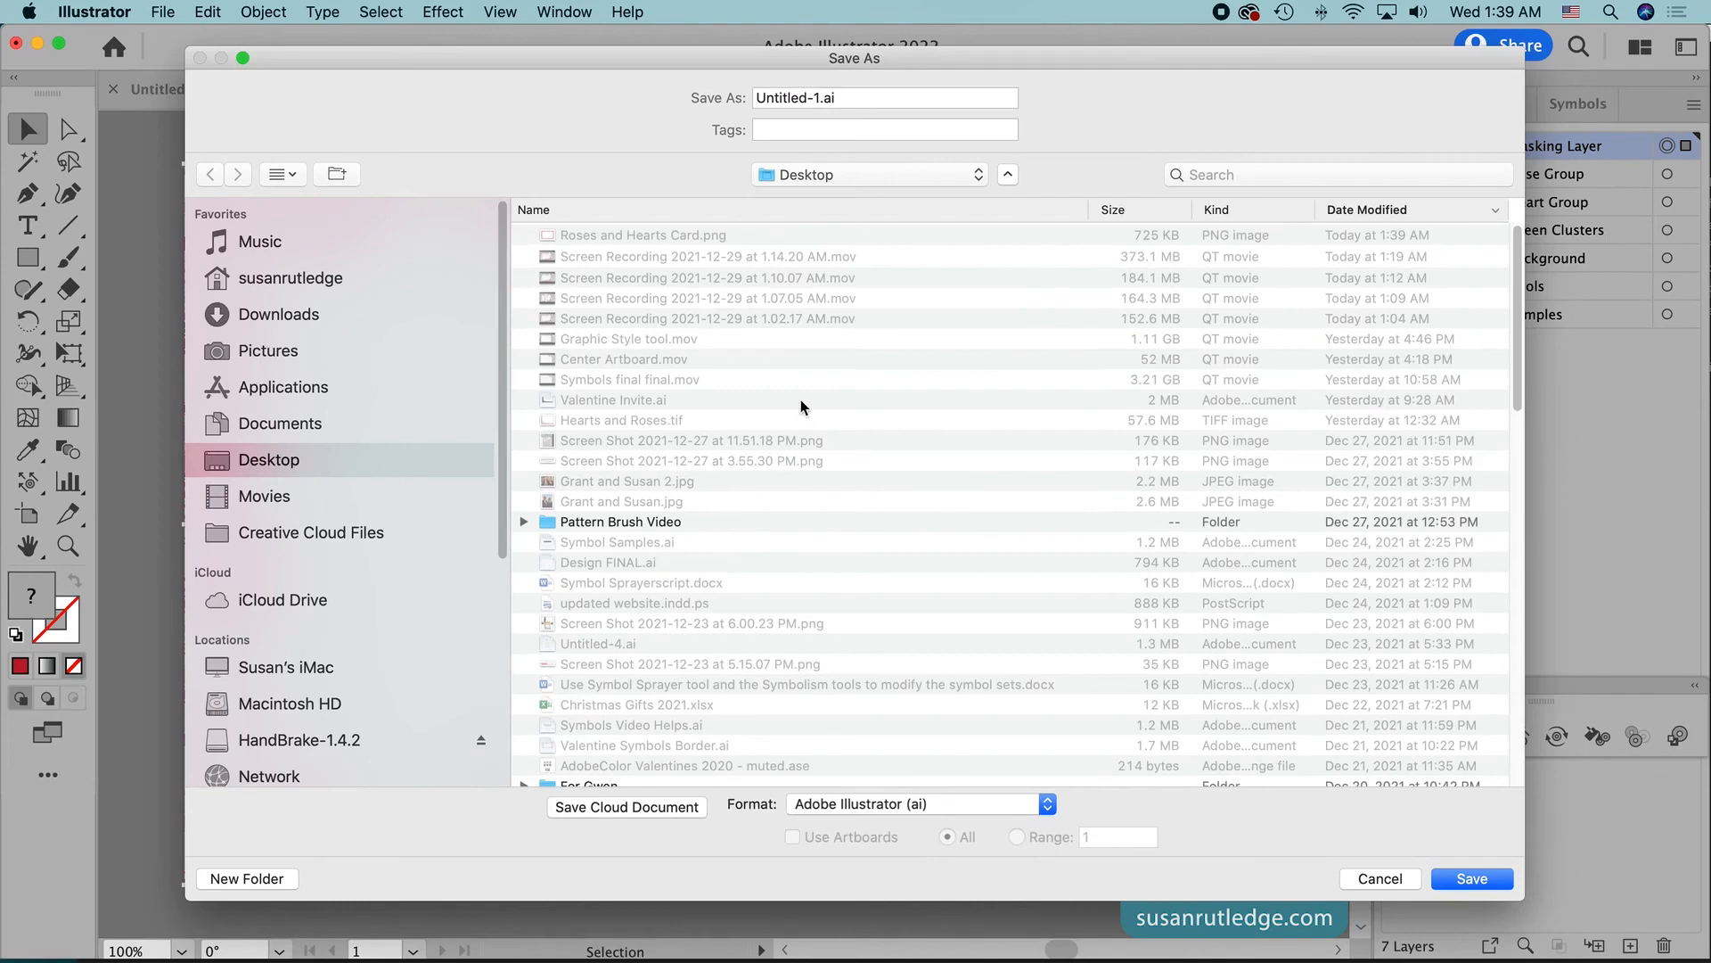
pyautogui.moveTo(821, 97); pyautogui.dragTo(742, 96)
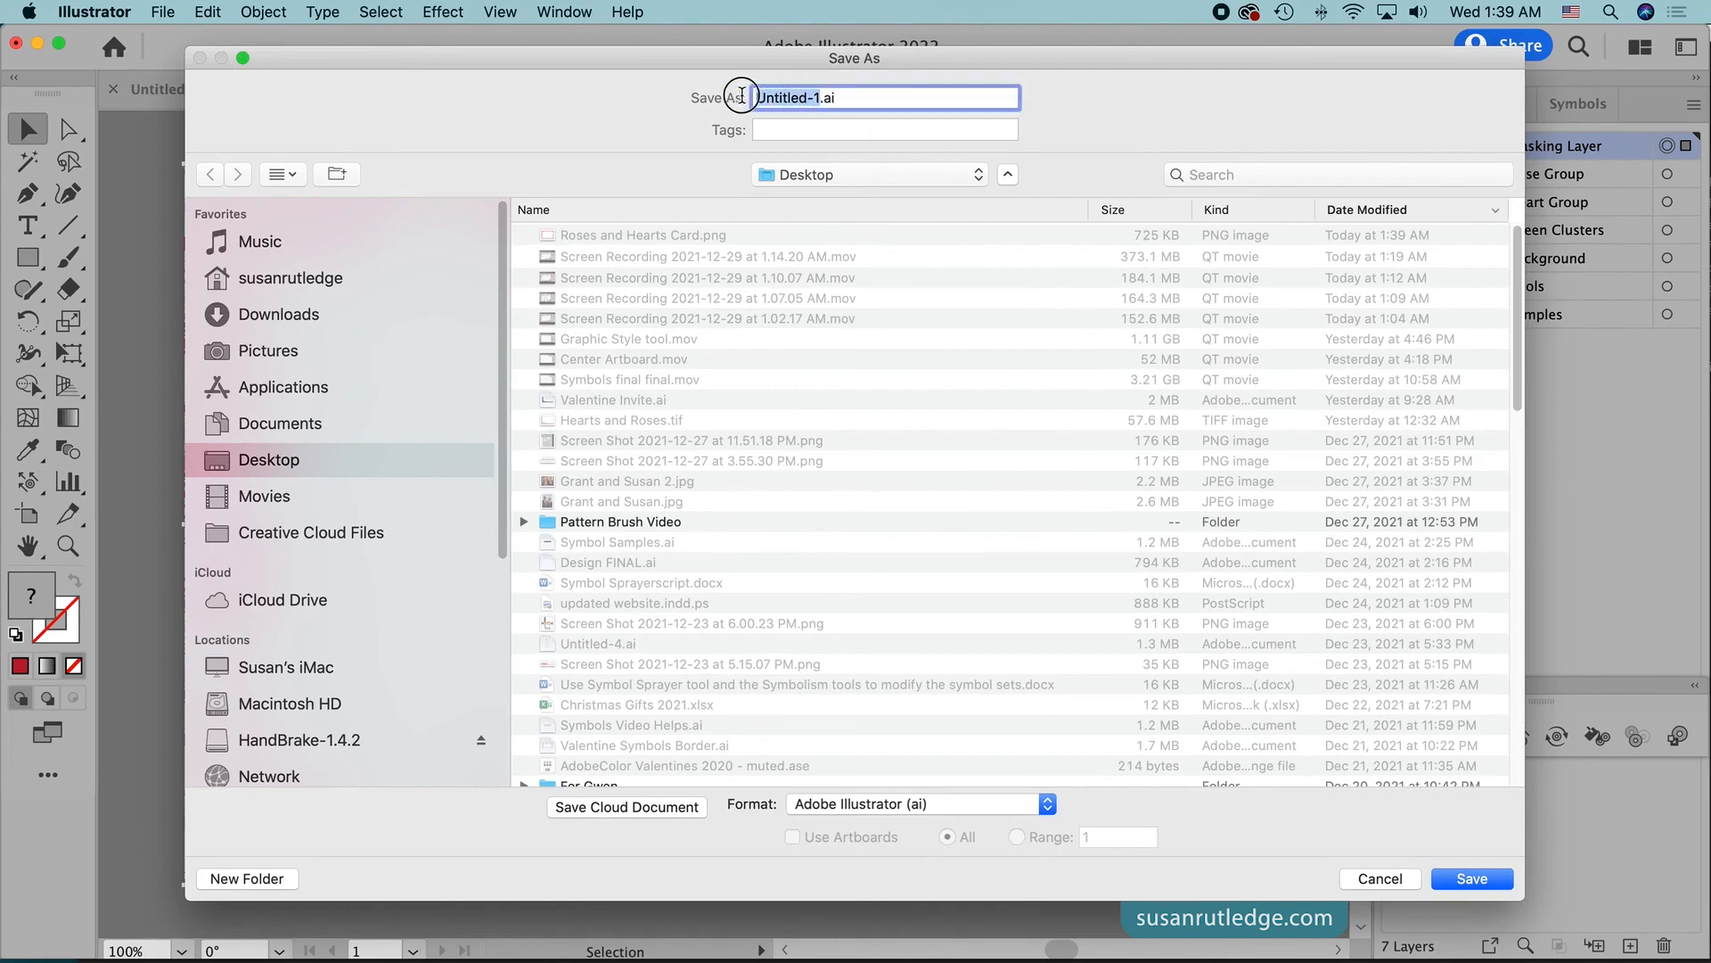
pyautogui.write('Roses ')
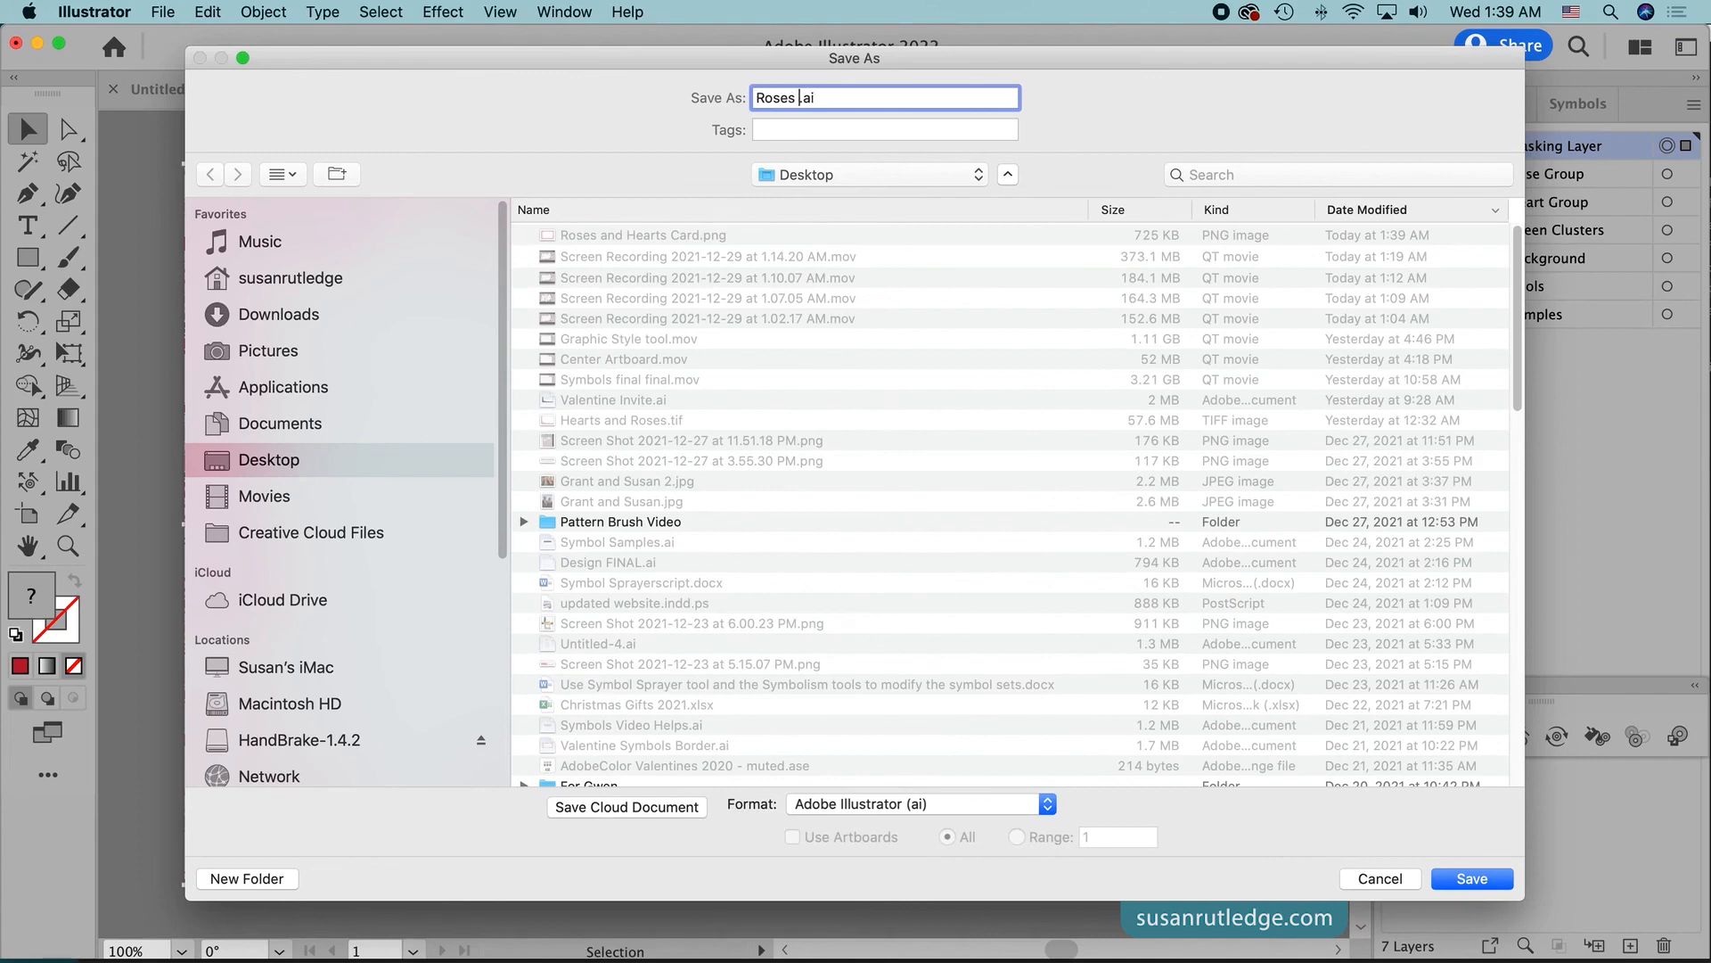
pyautogui.write('and Hearts')
pyautogui.click(1048, 805)
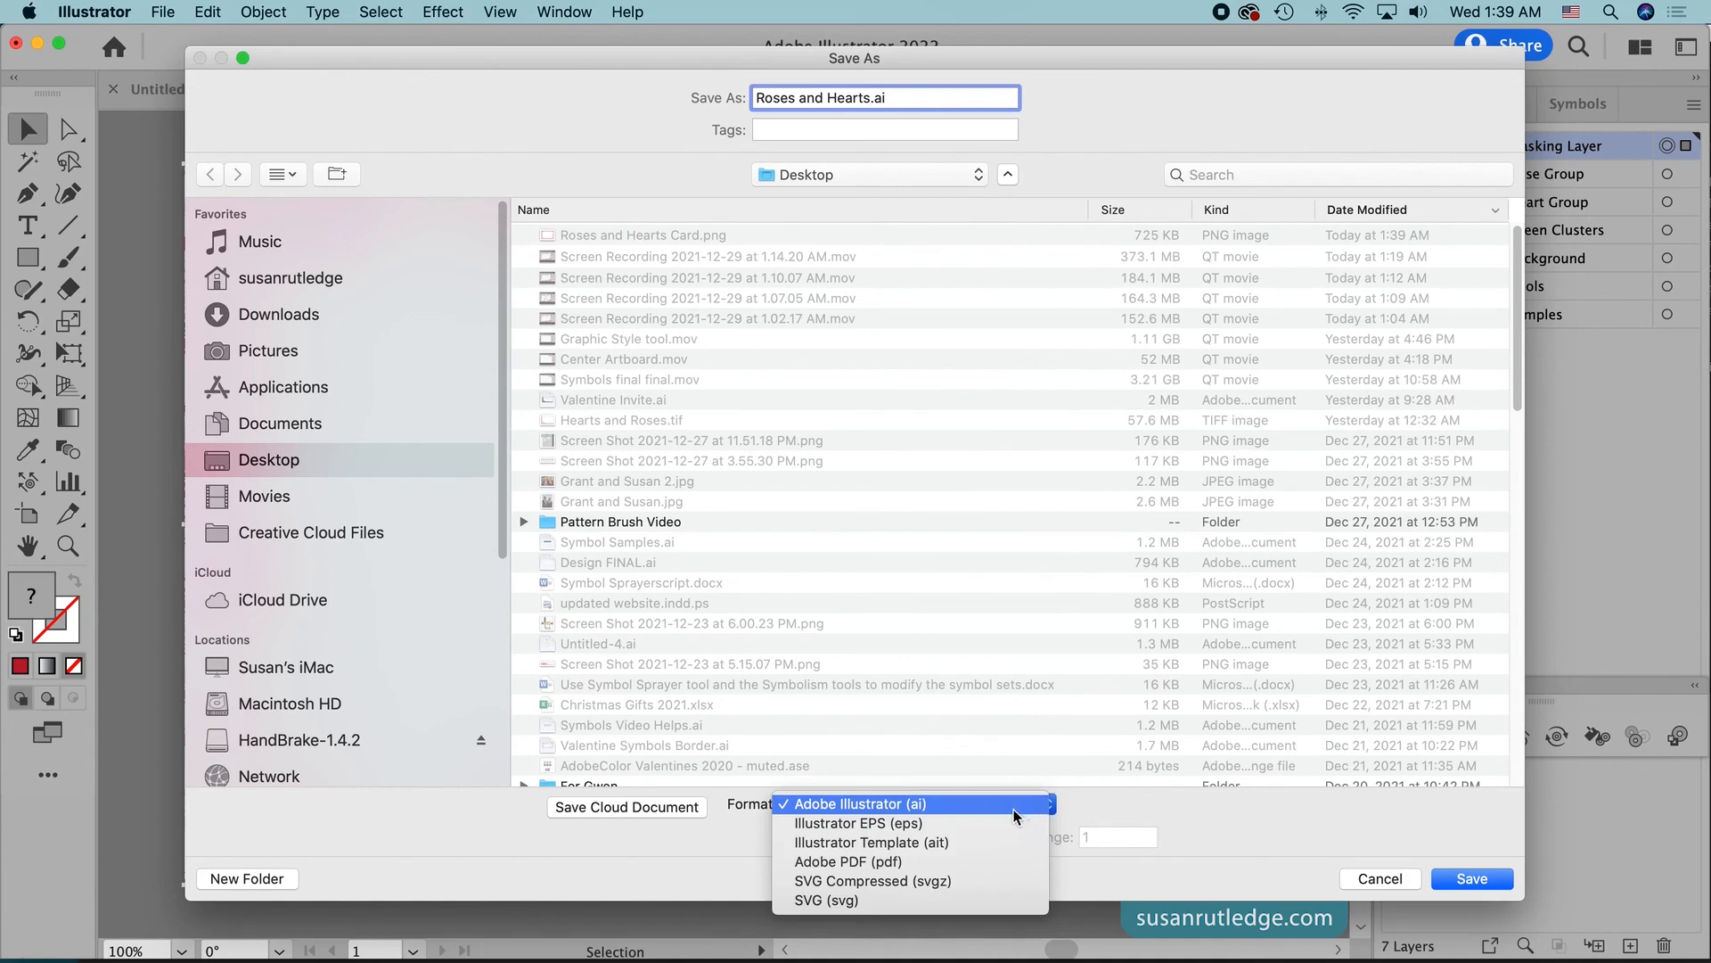
pyautogui.click(908, 861)
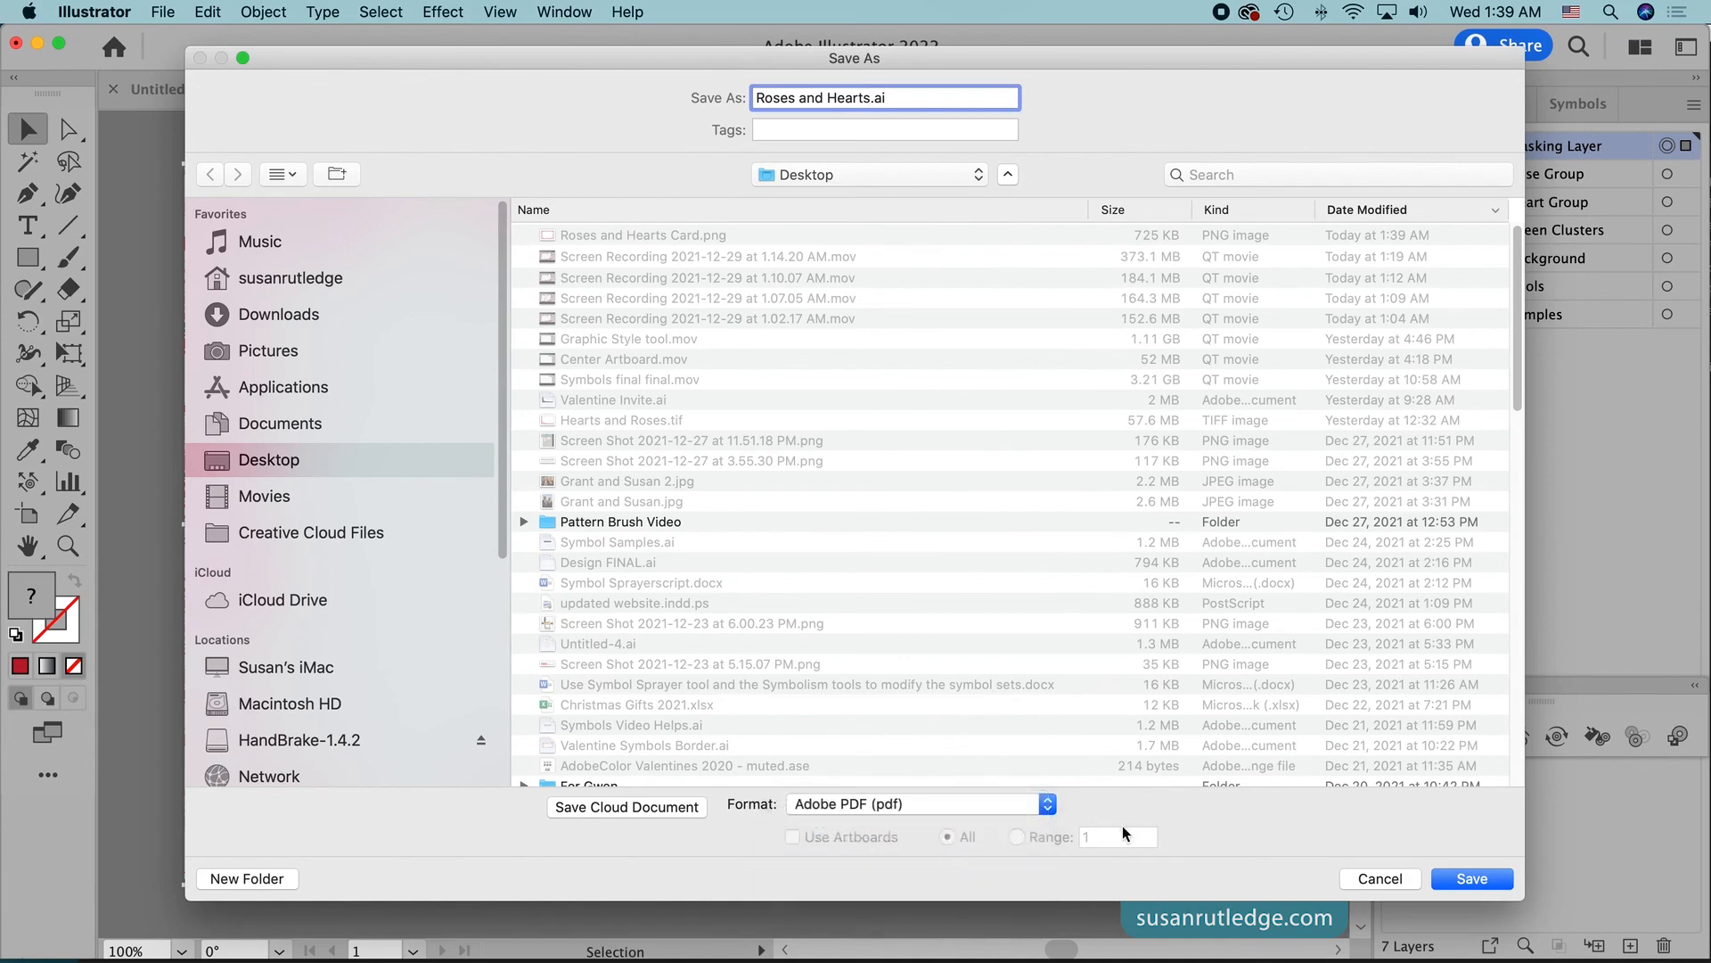
pyautogui.click(1467, 880)
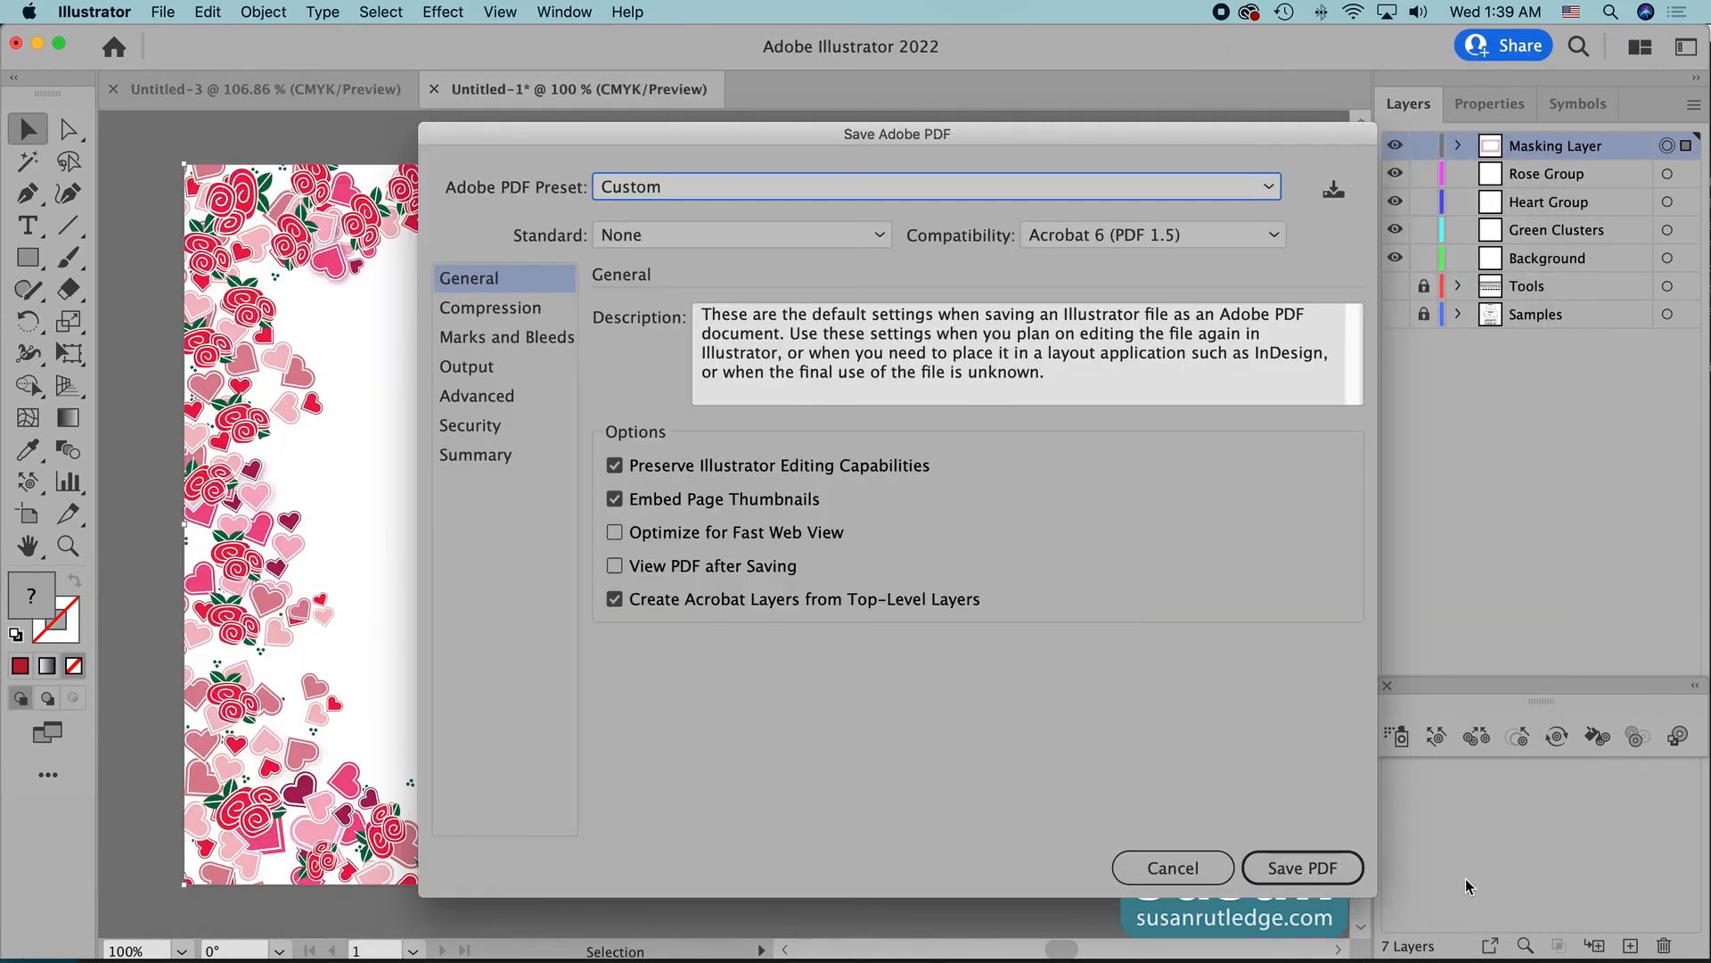
pyautogui.click(1306, 869)
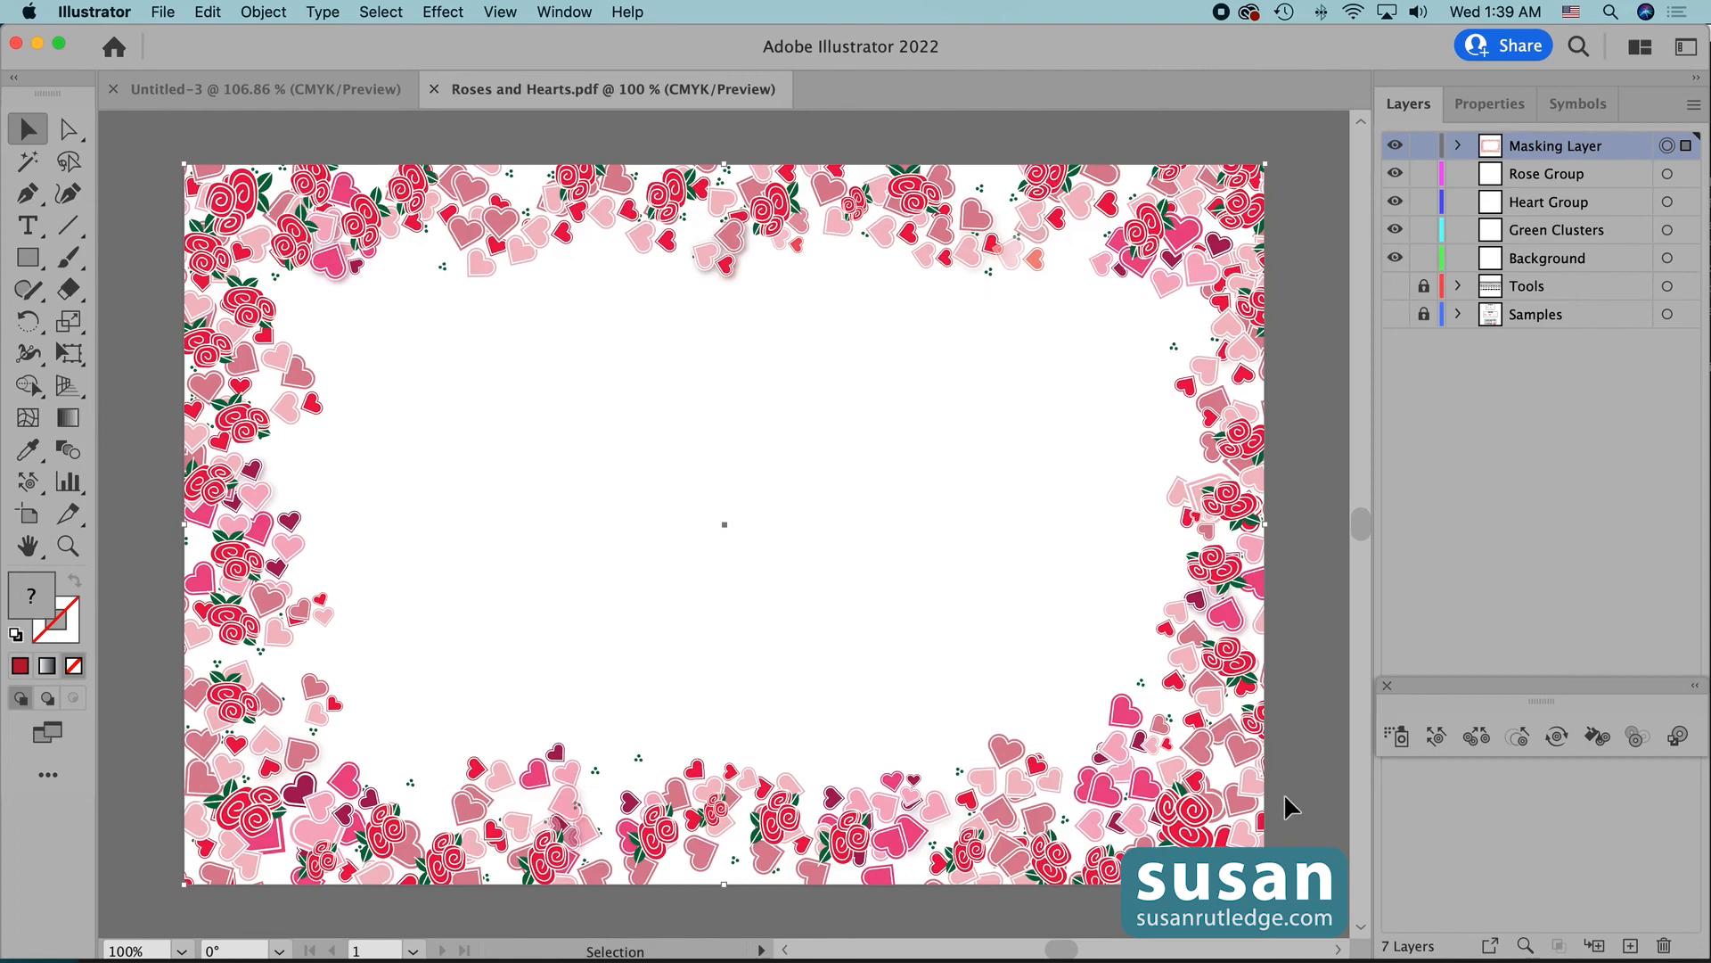
pyautogui.click(1284, 806)
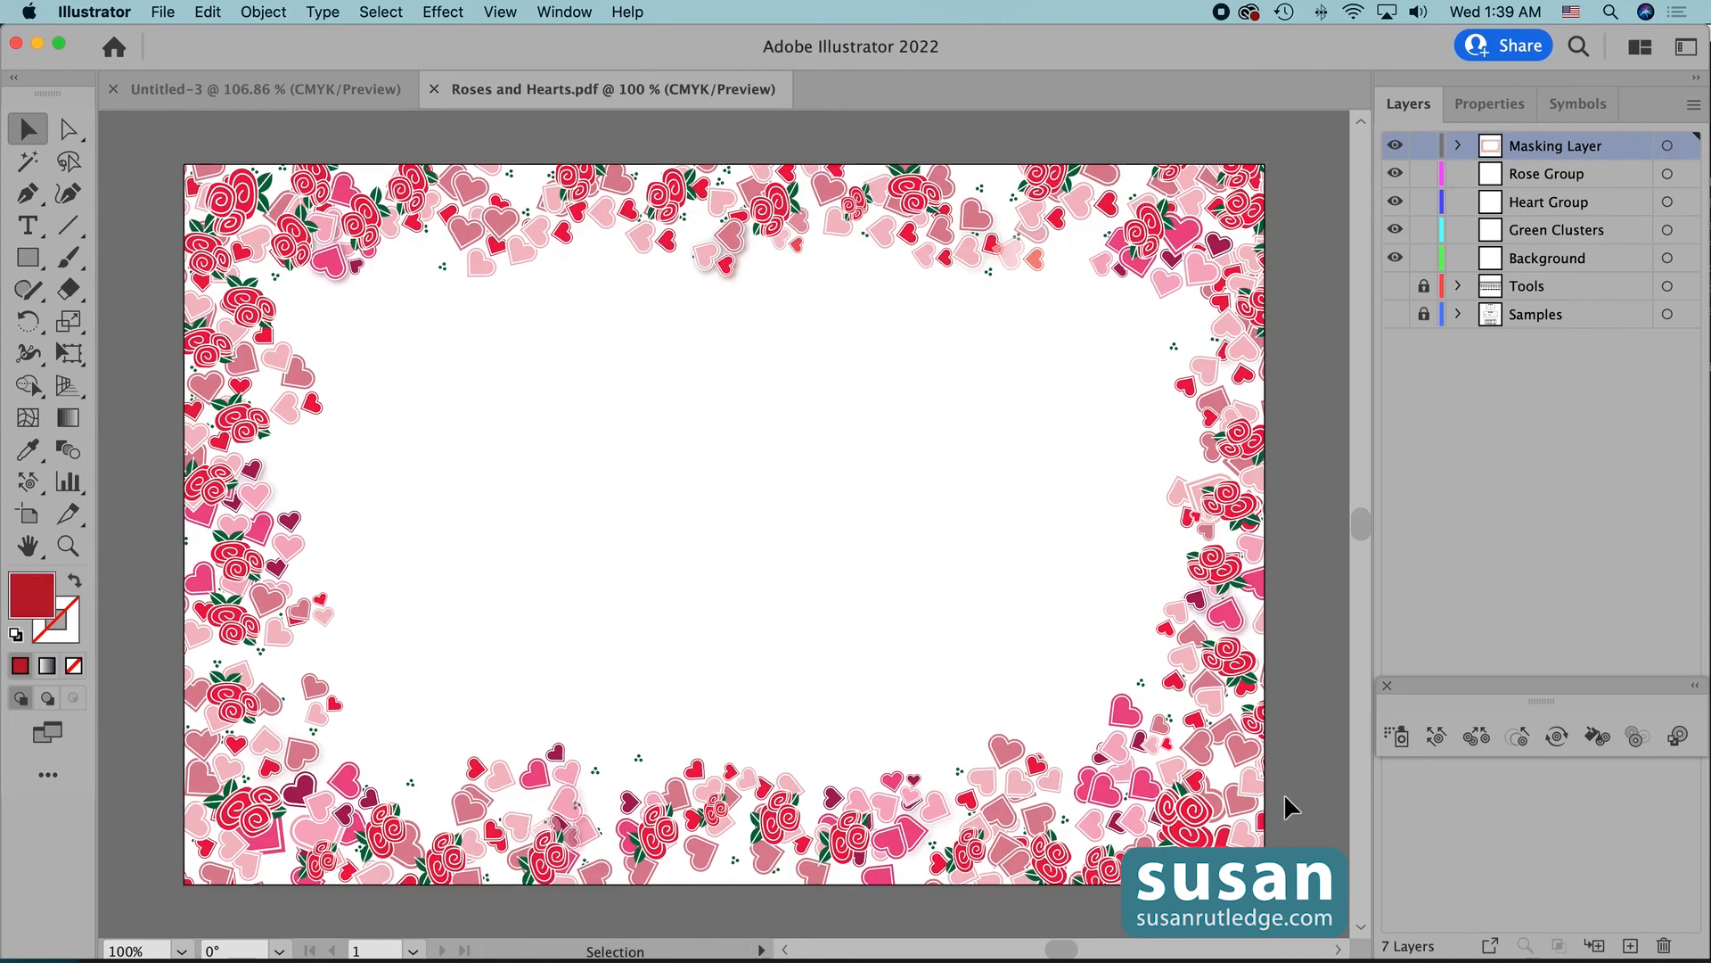